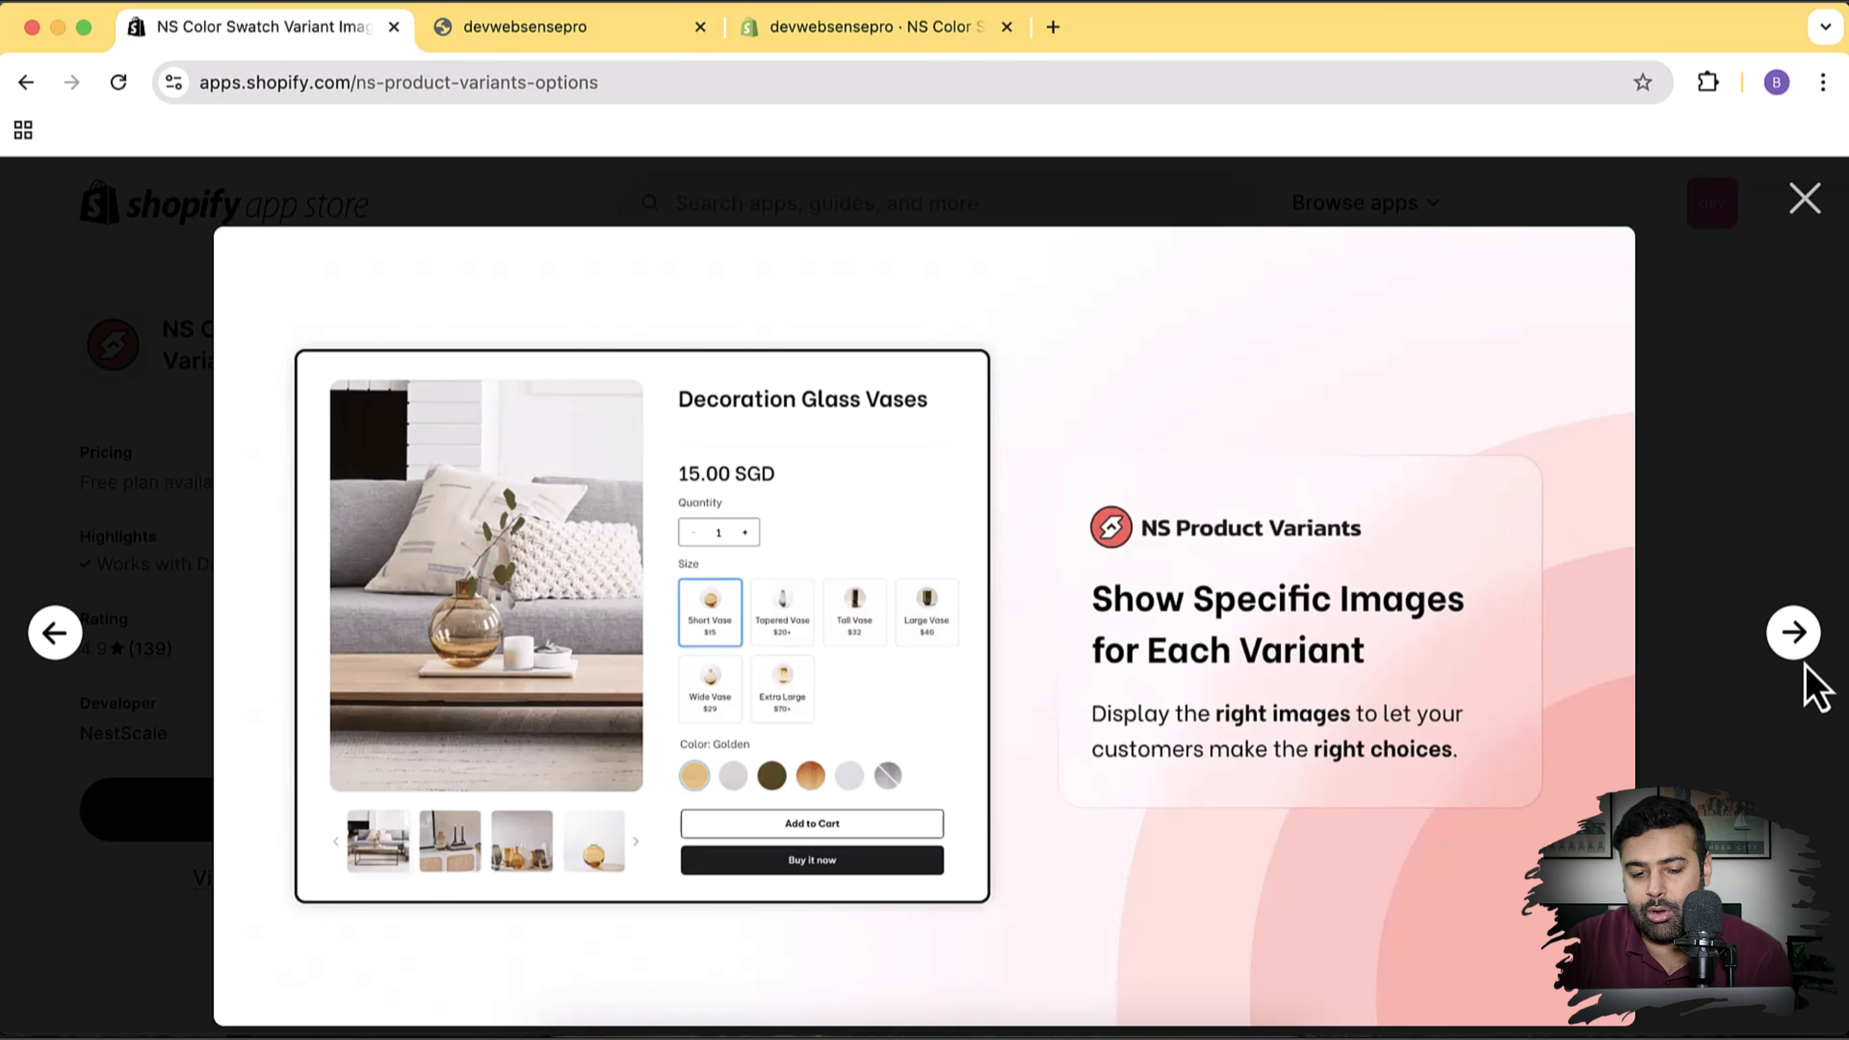
Look through the NS Color Swatch Variant Images listing's screenshots on variant images, swatch options, product grouping and swatch types
{"action": "left_click", "coordinate": [1796, 645]}
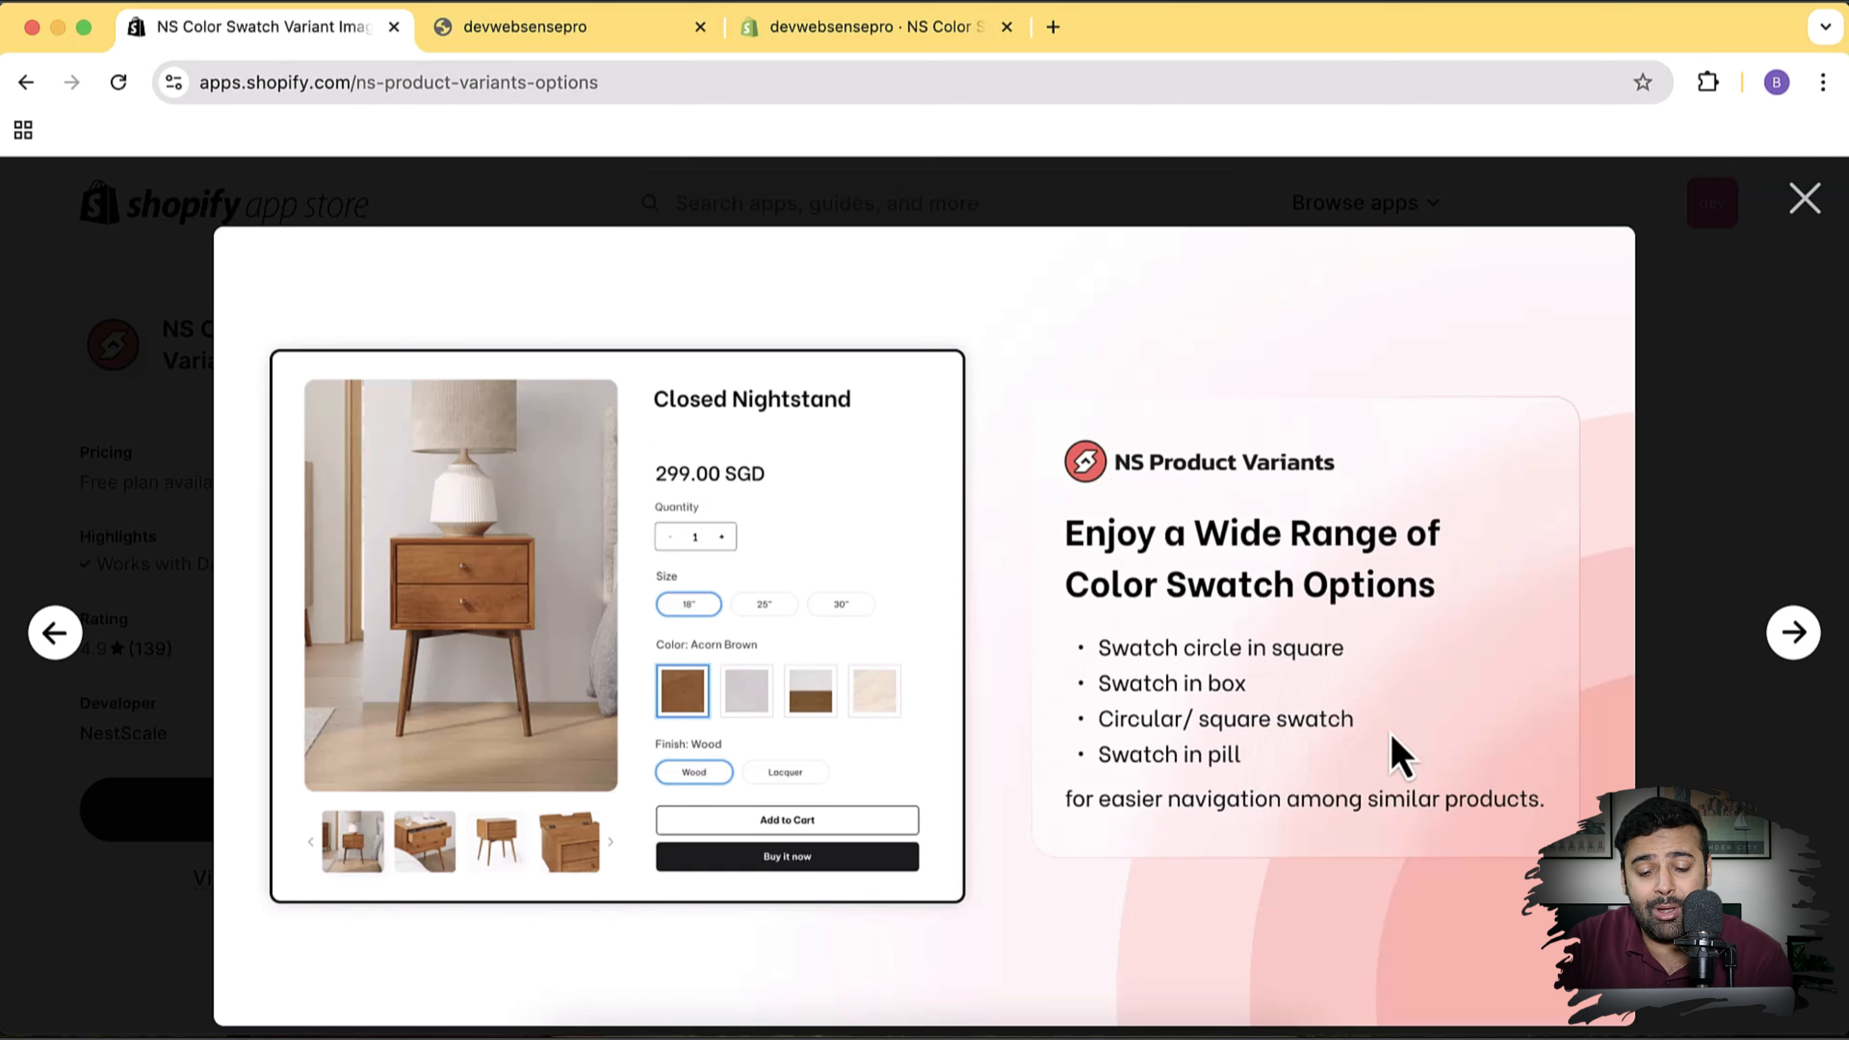
{"action": "left_click", "coordinate": [1747, 664]}
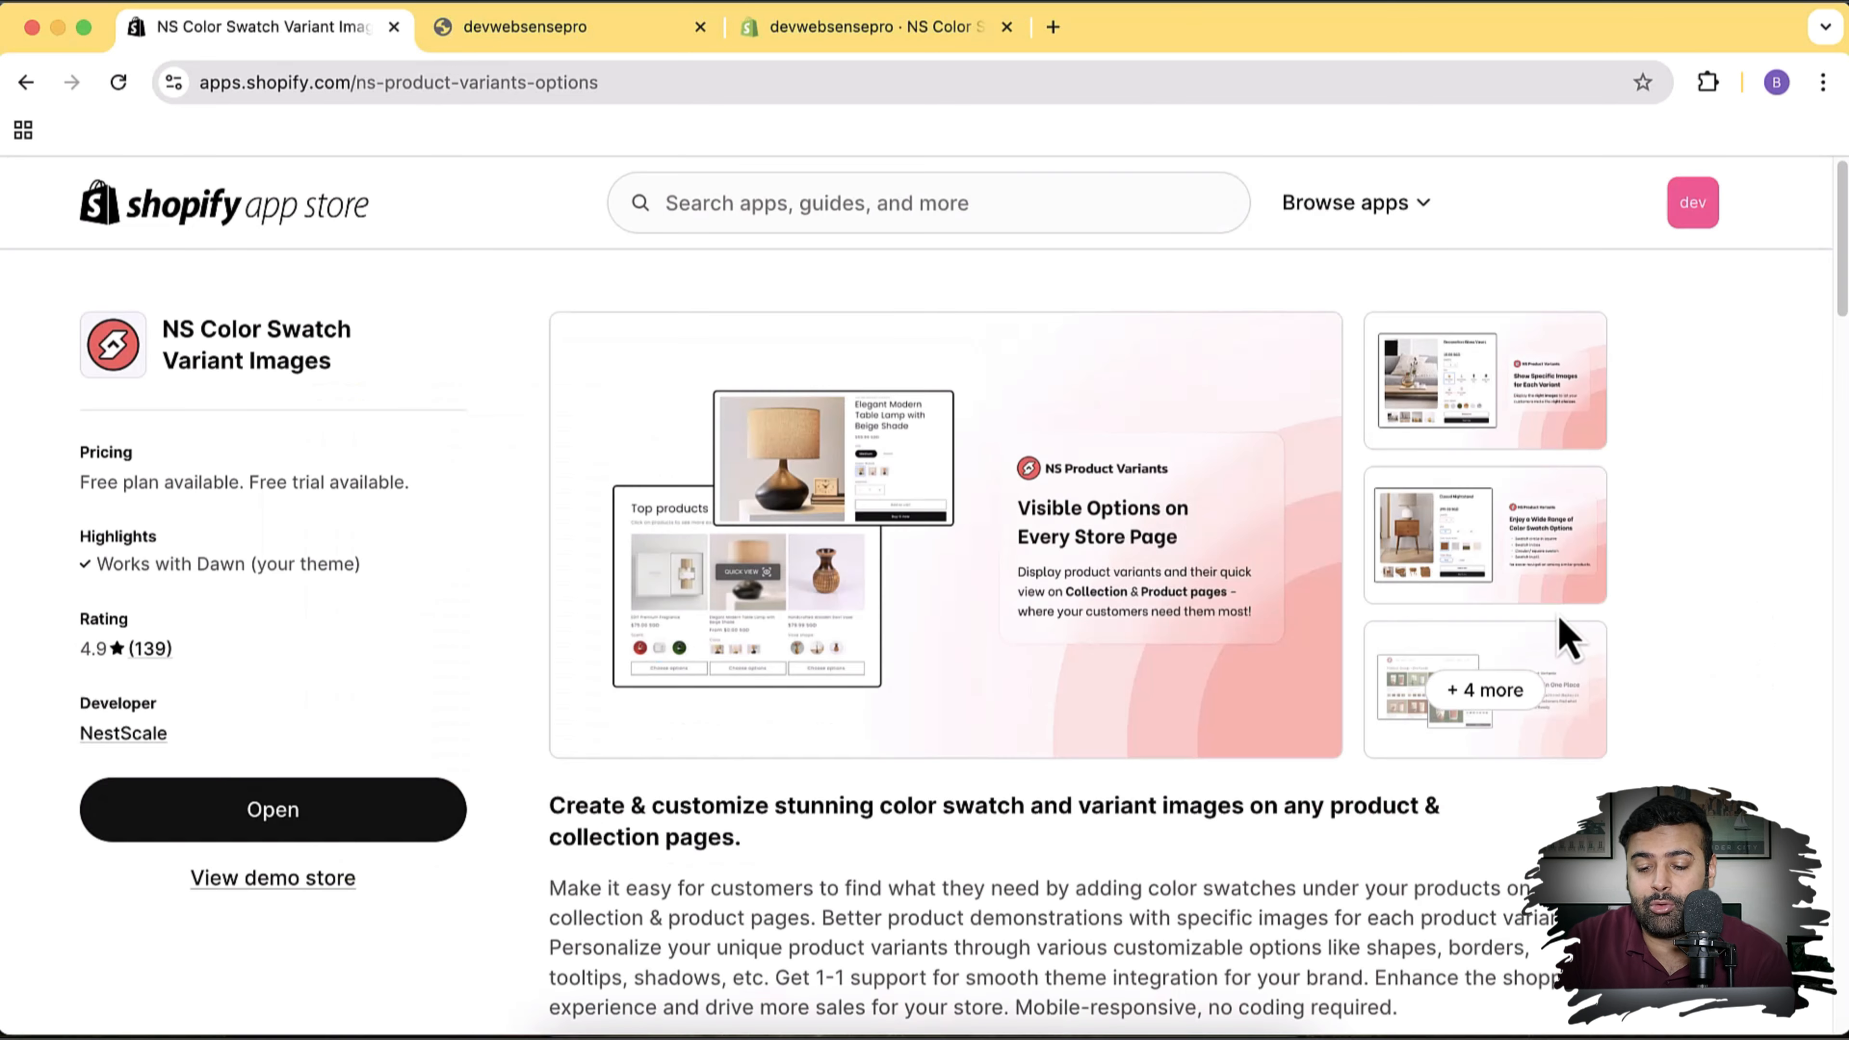
{"action": "left_click", "coordinate": [1532, 688]}
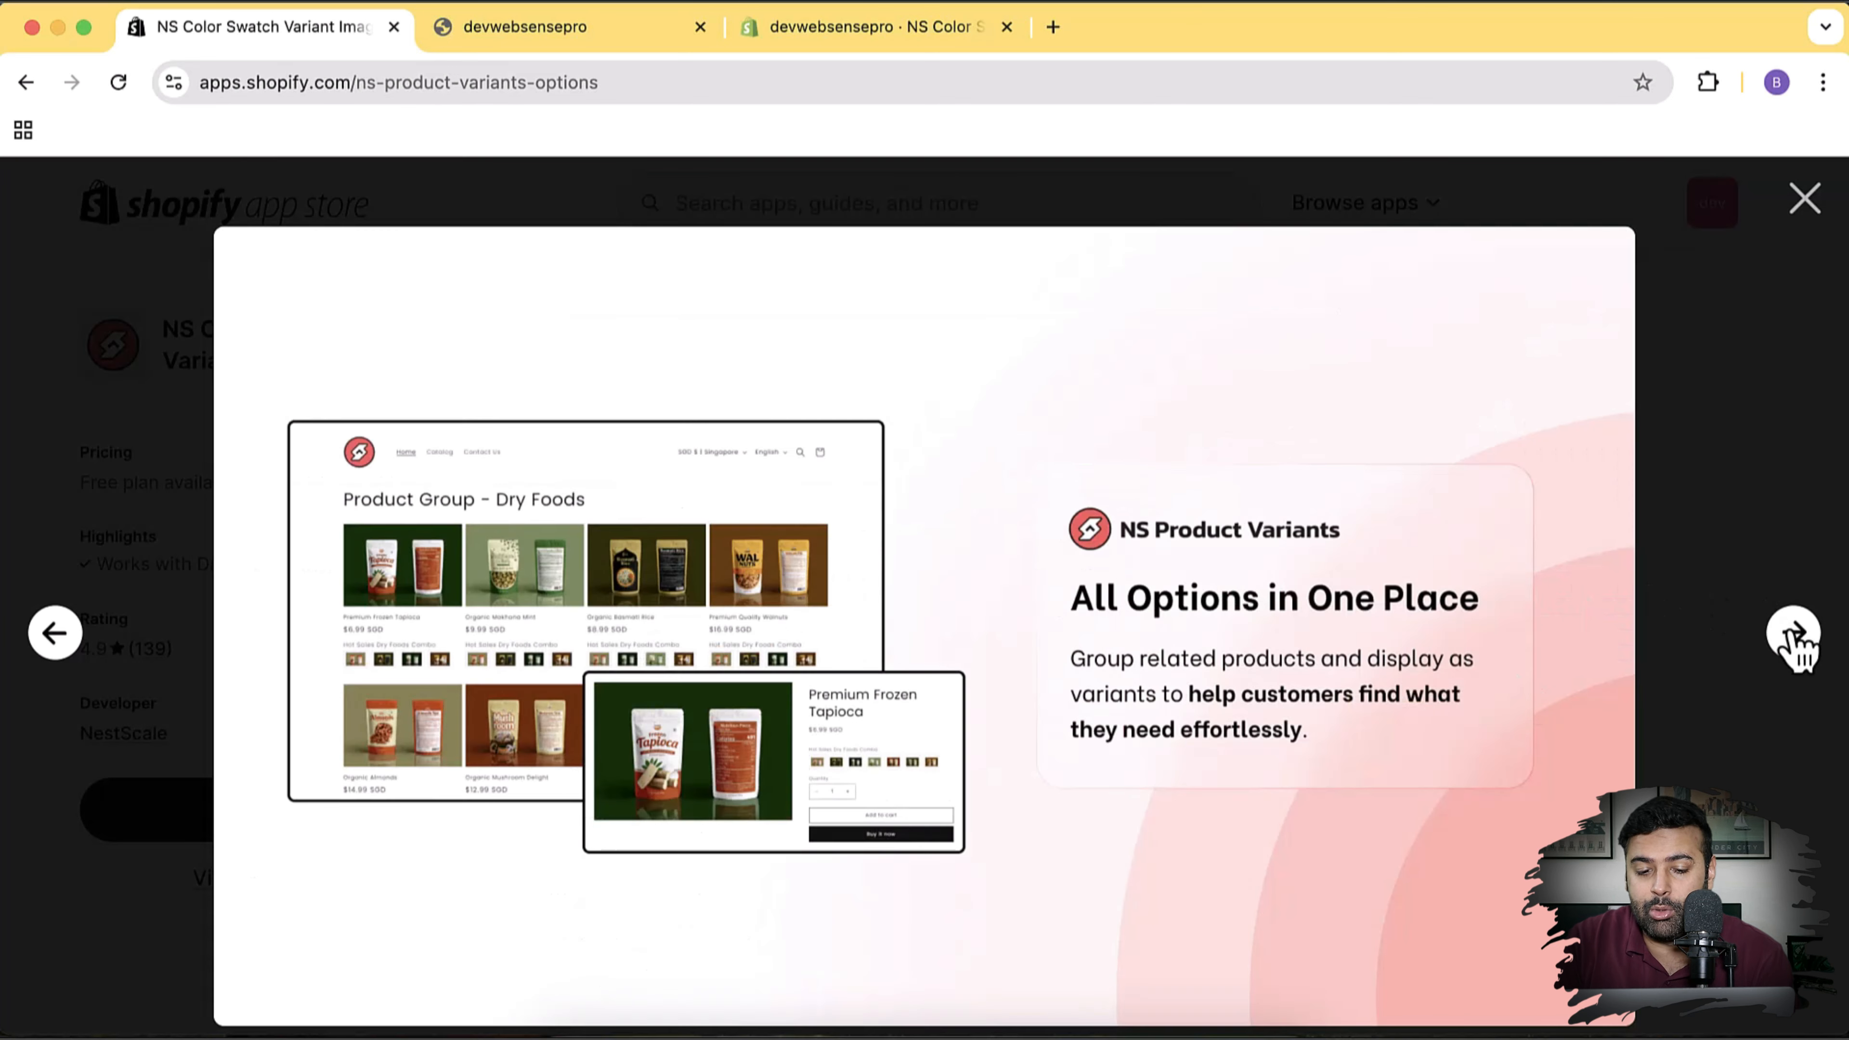
{"action": "left_click", "coordinate": [1793, 633]}
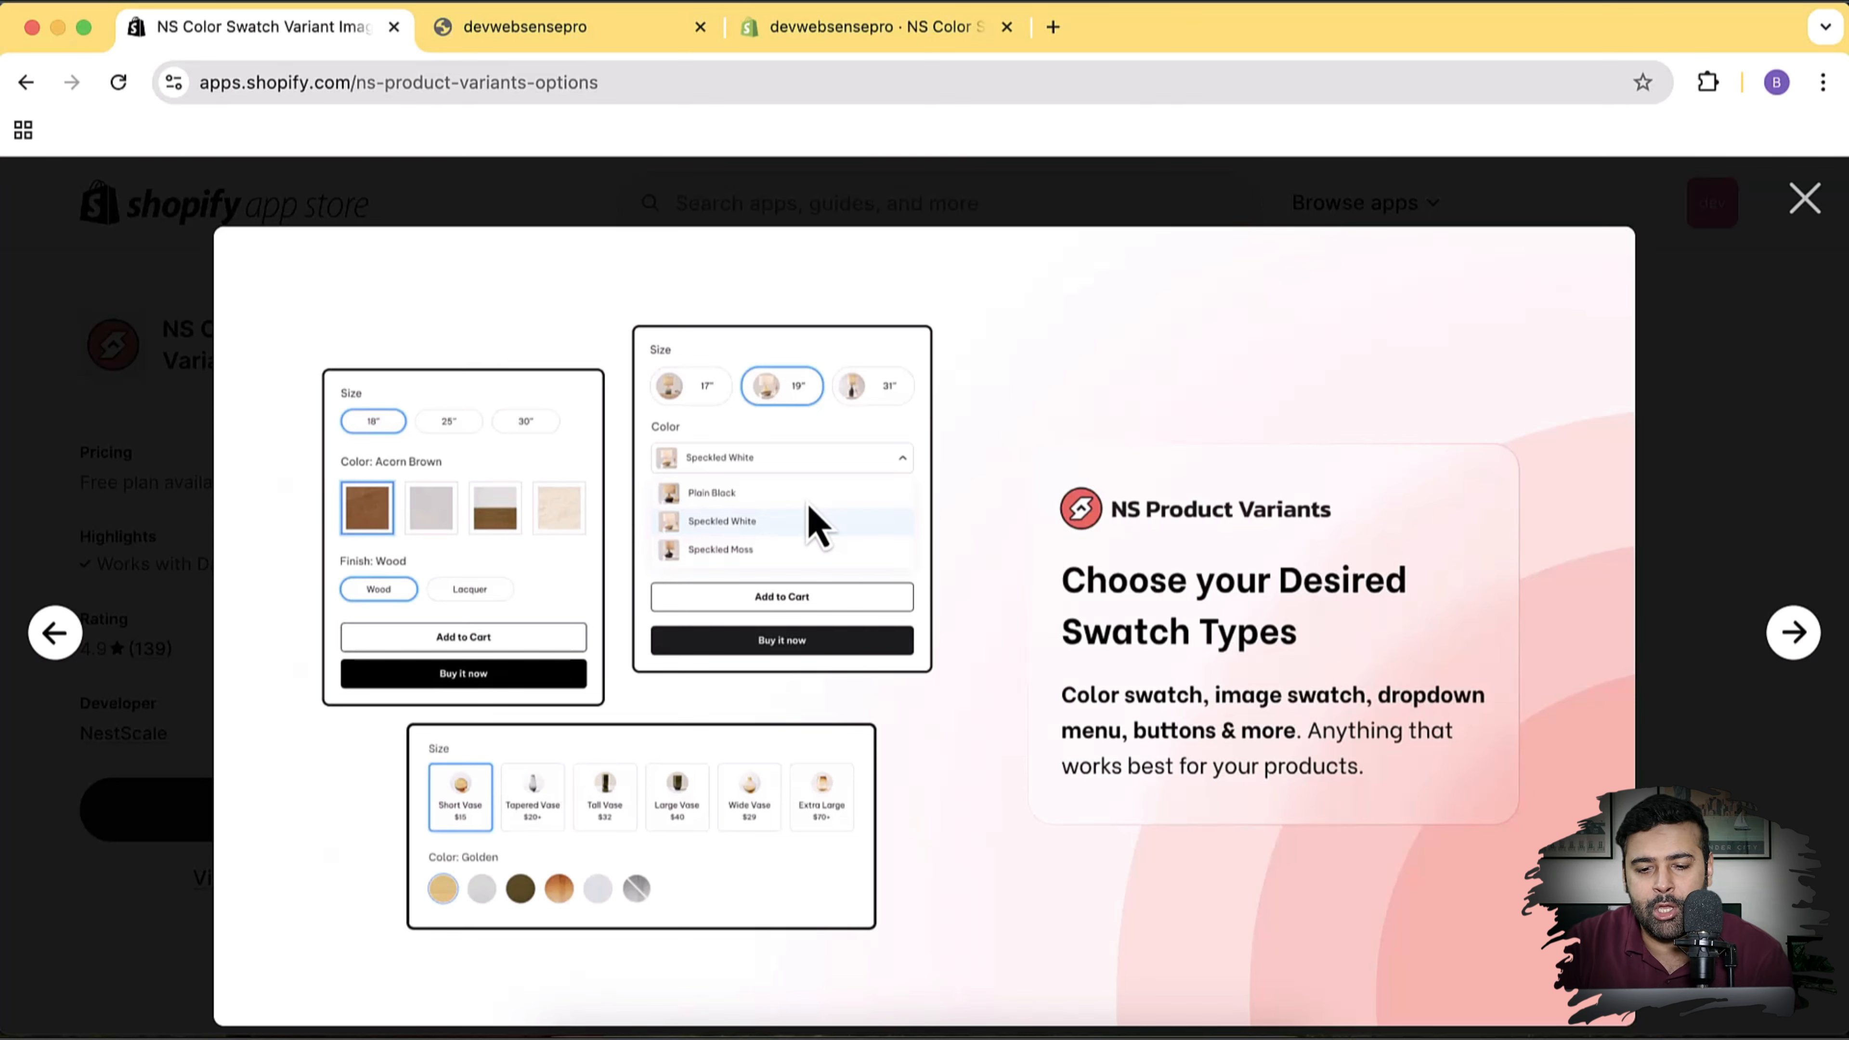
{"action": "left_click", "coordinate": [1802, 207]}
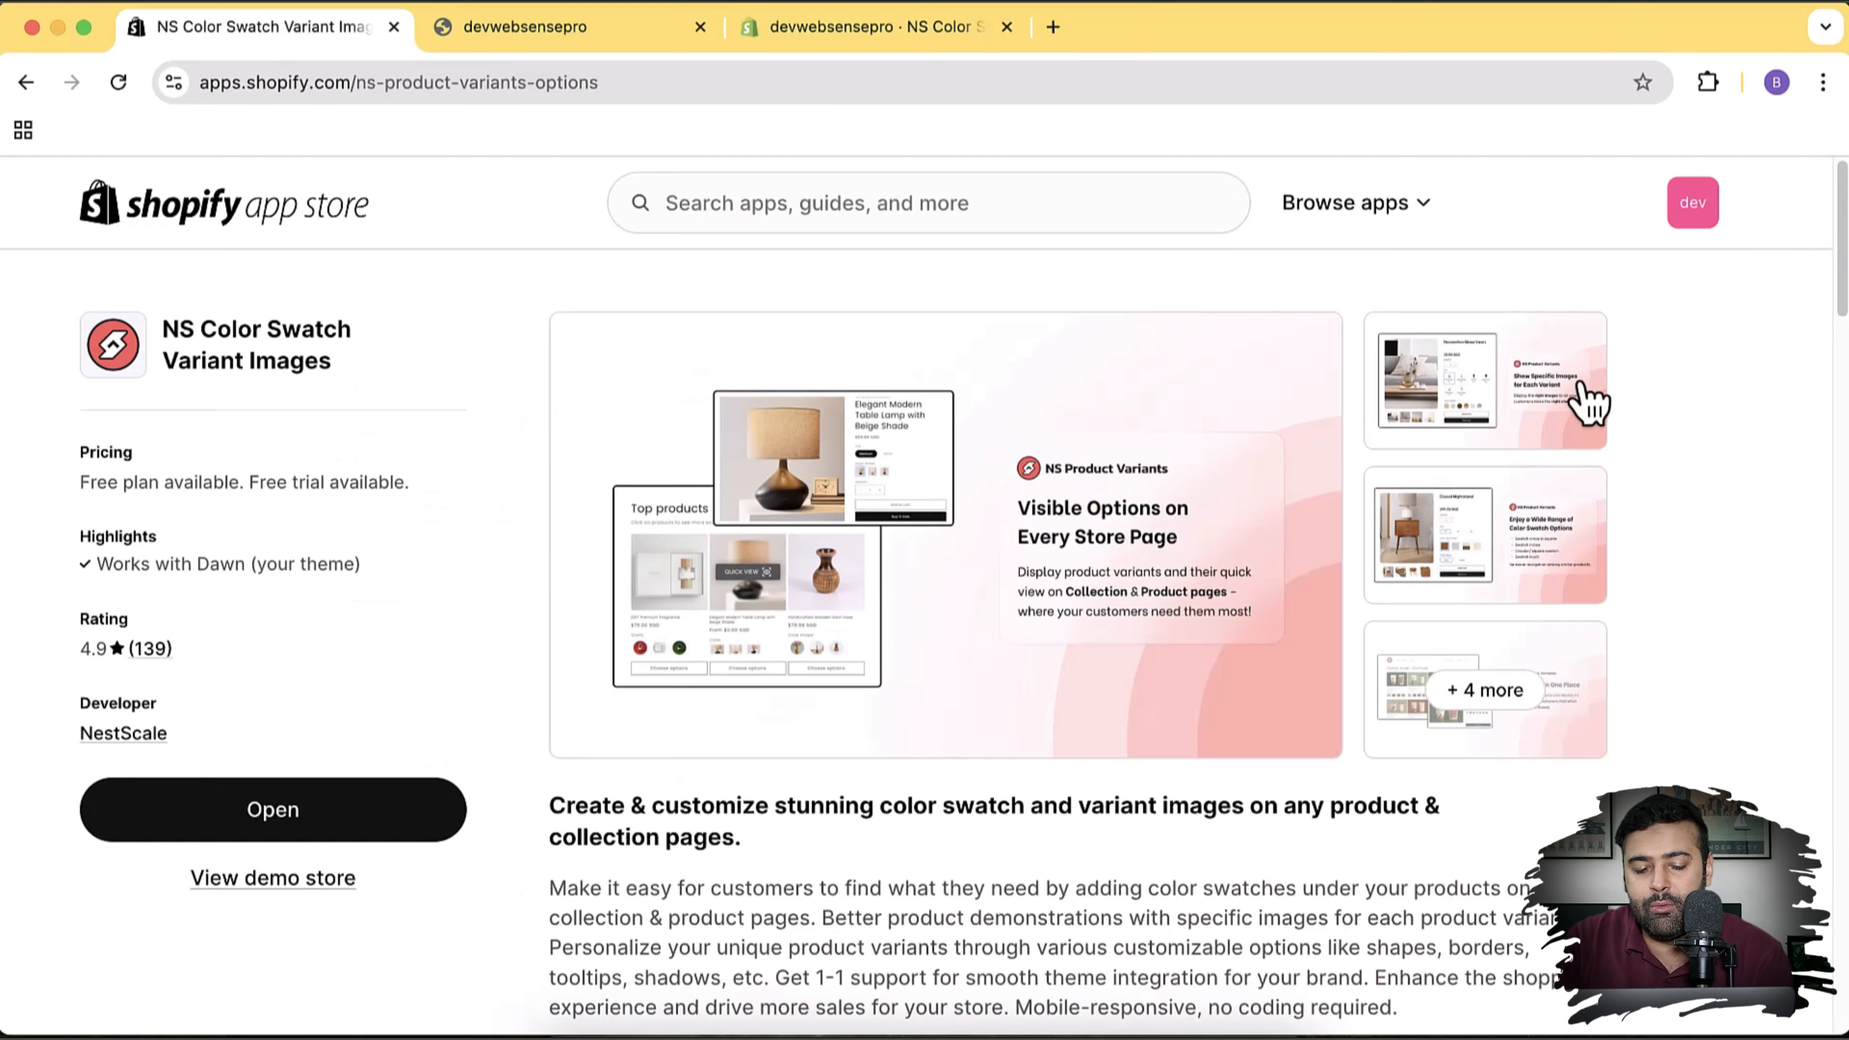
Review the app's pricing plans, comparing the features of the Free, Growth and Professional tiers
{"action": "scroll", "coordinate": [1670, 440], "scroll_direction": "down", "scroll_amount": 10}
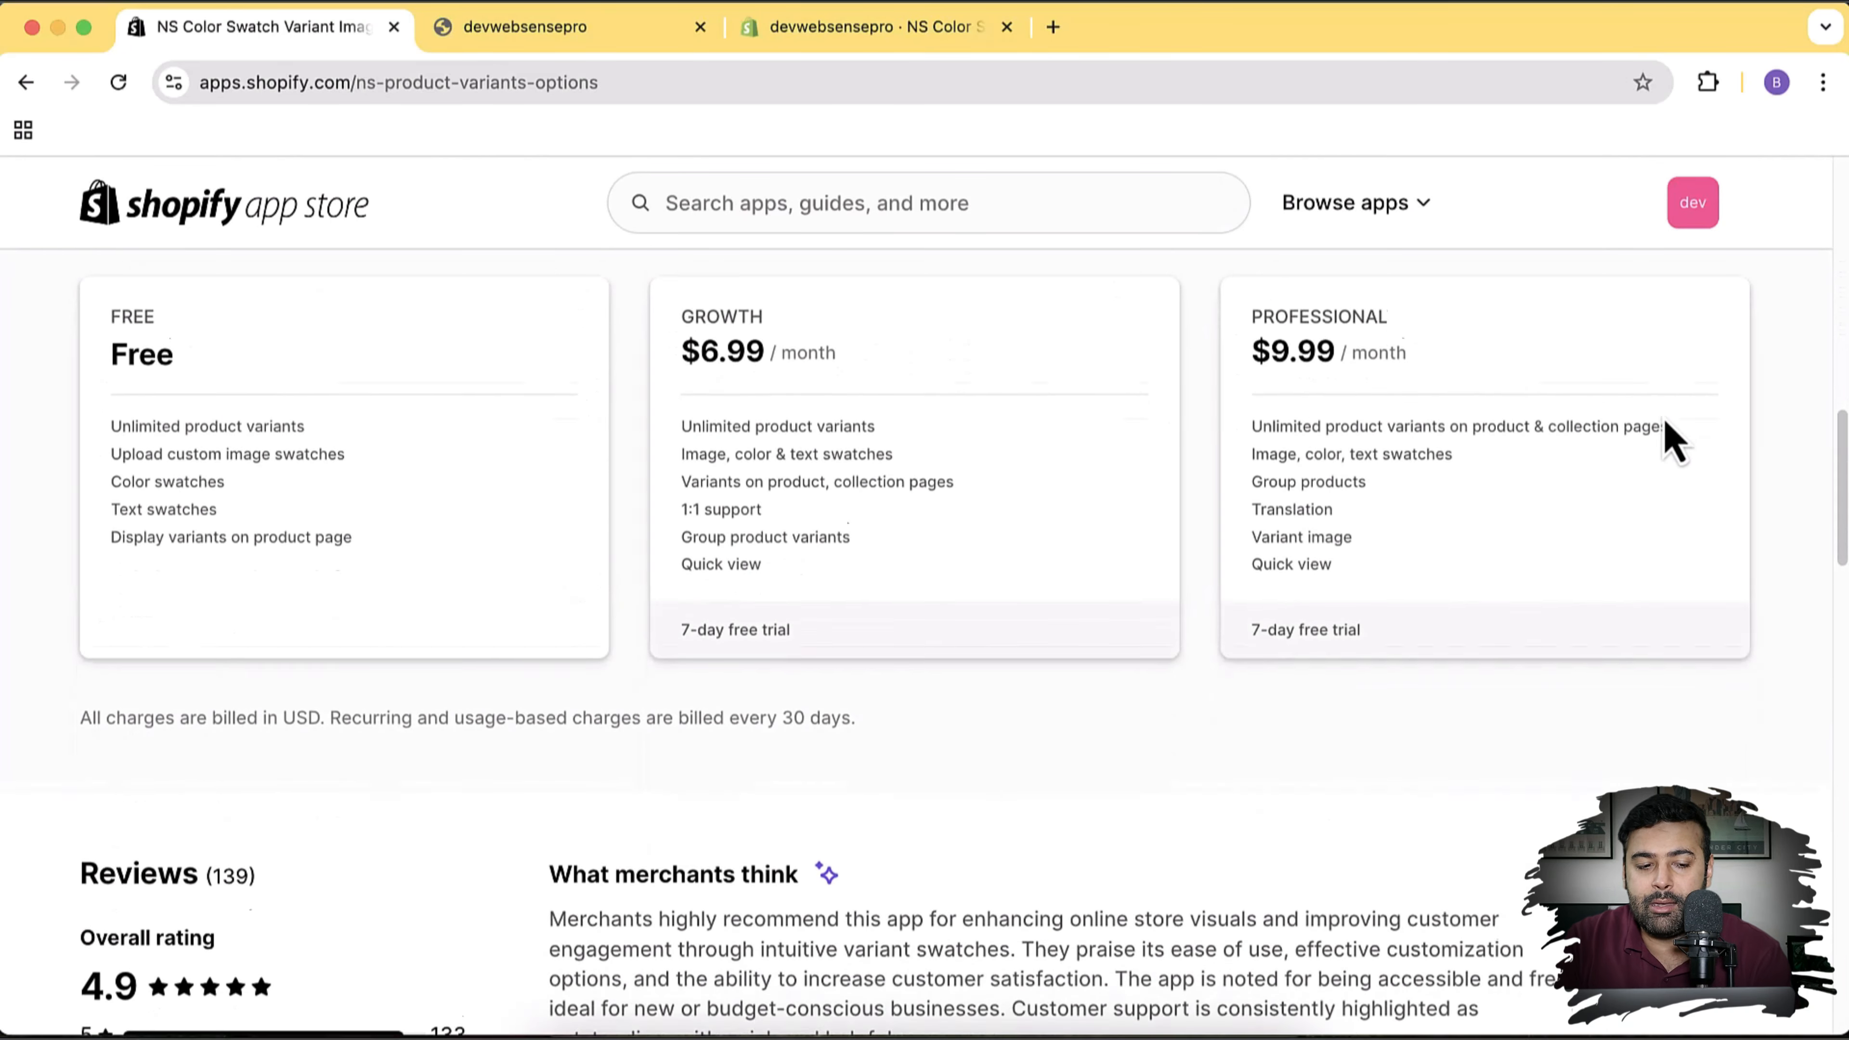
{"action": "scroll", "coordinate": [1671, 440], "scroll_direction": "up", "scroll_amount": 3}
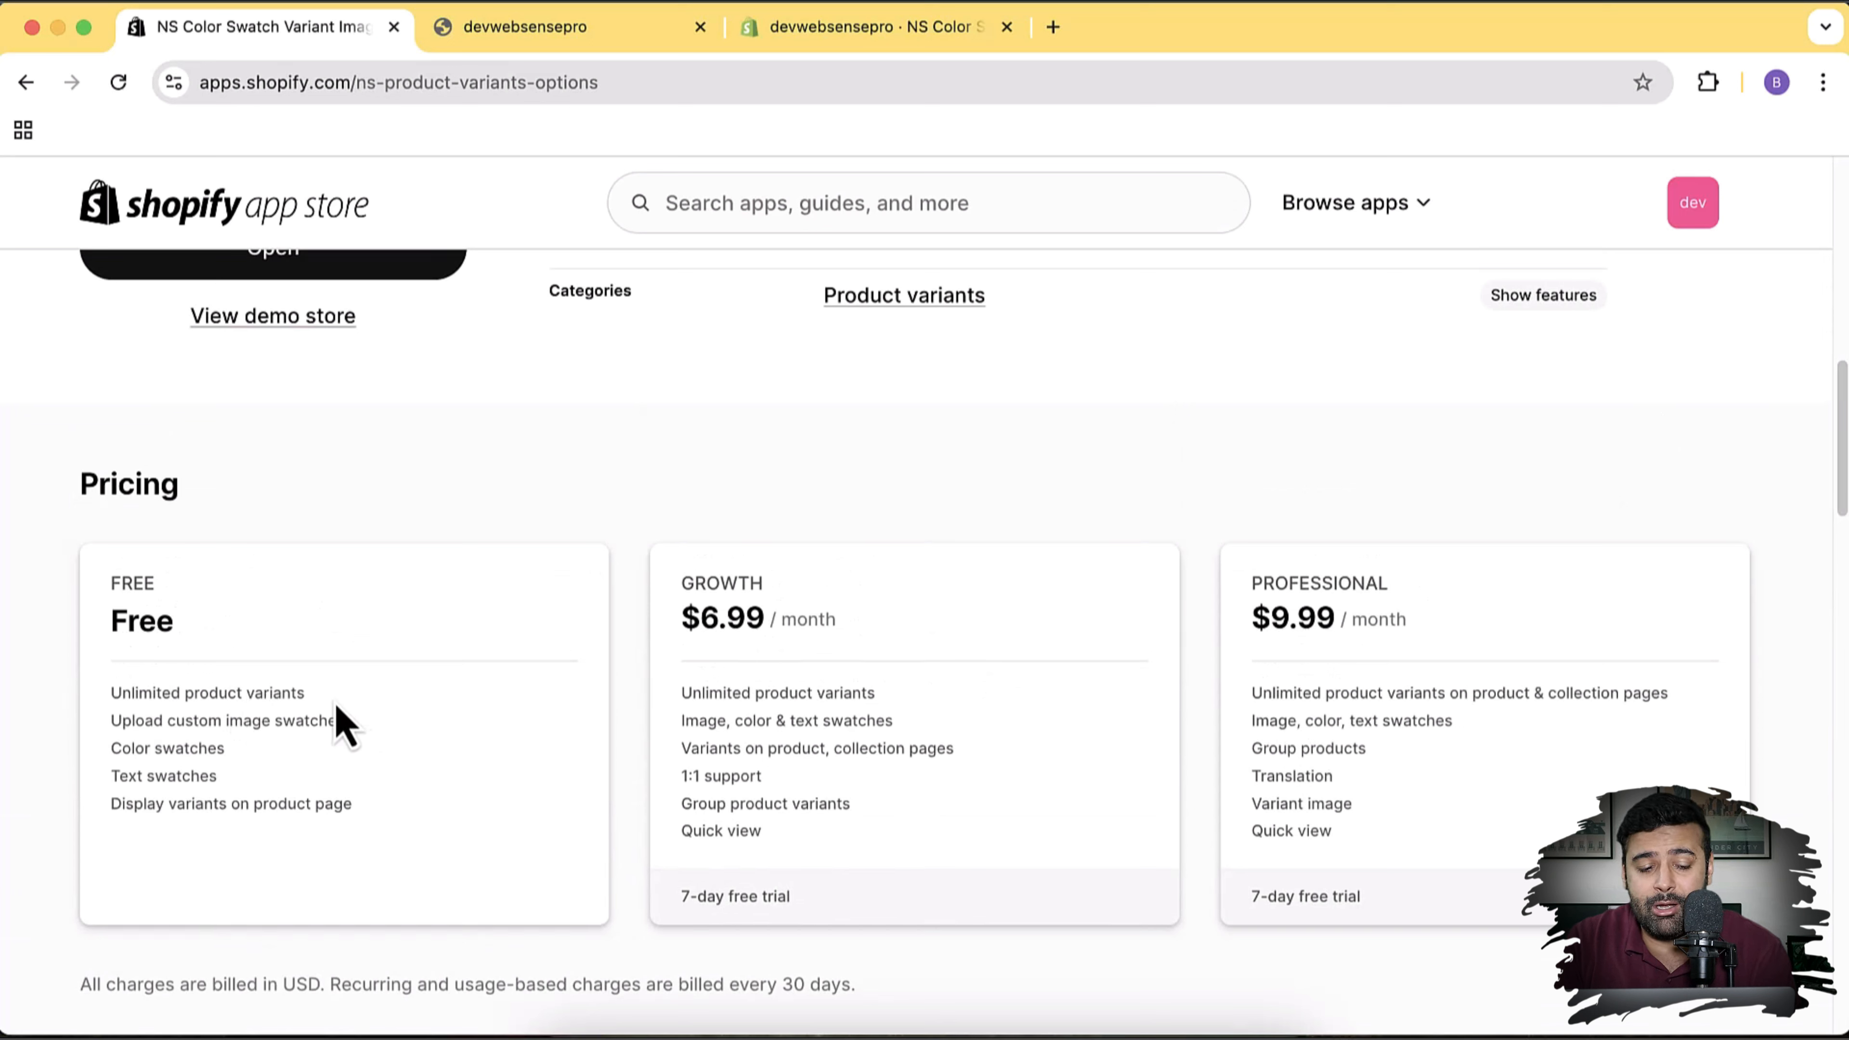
{"action": "triple_click", "coordinate": [260, 710]}
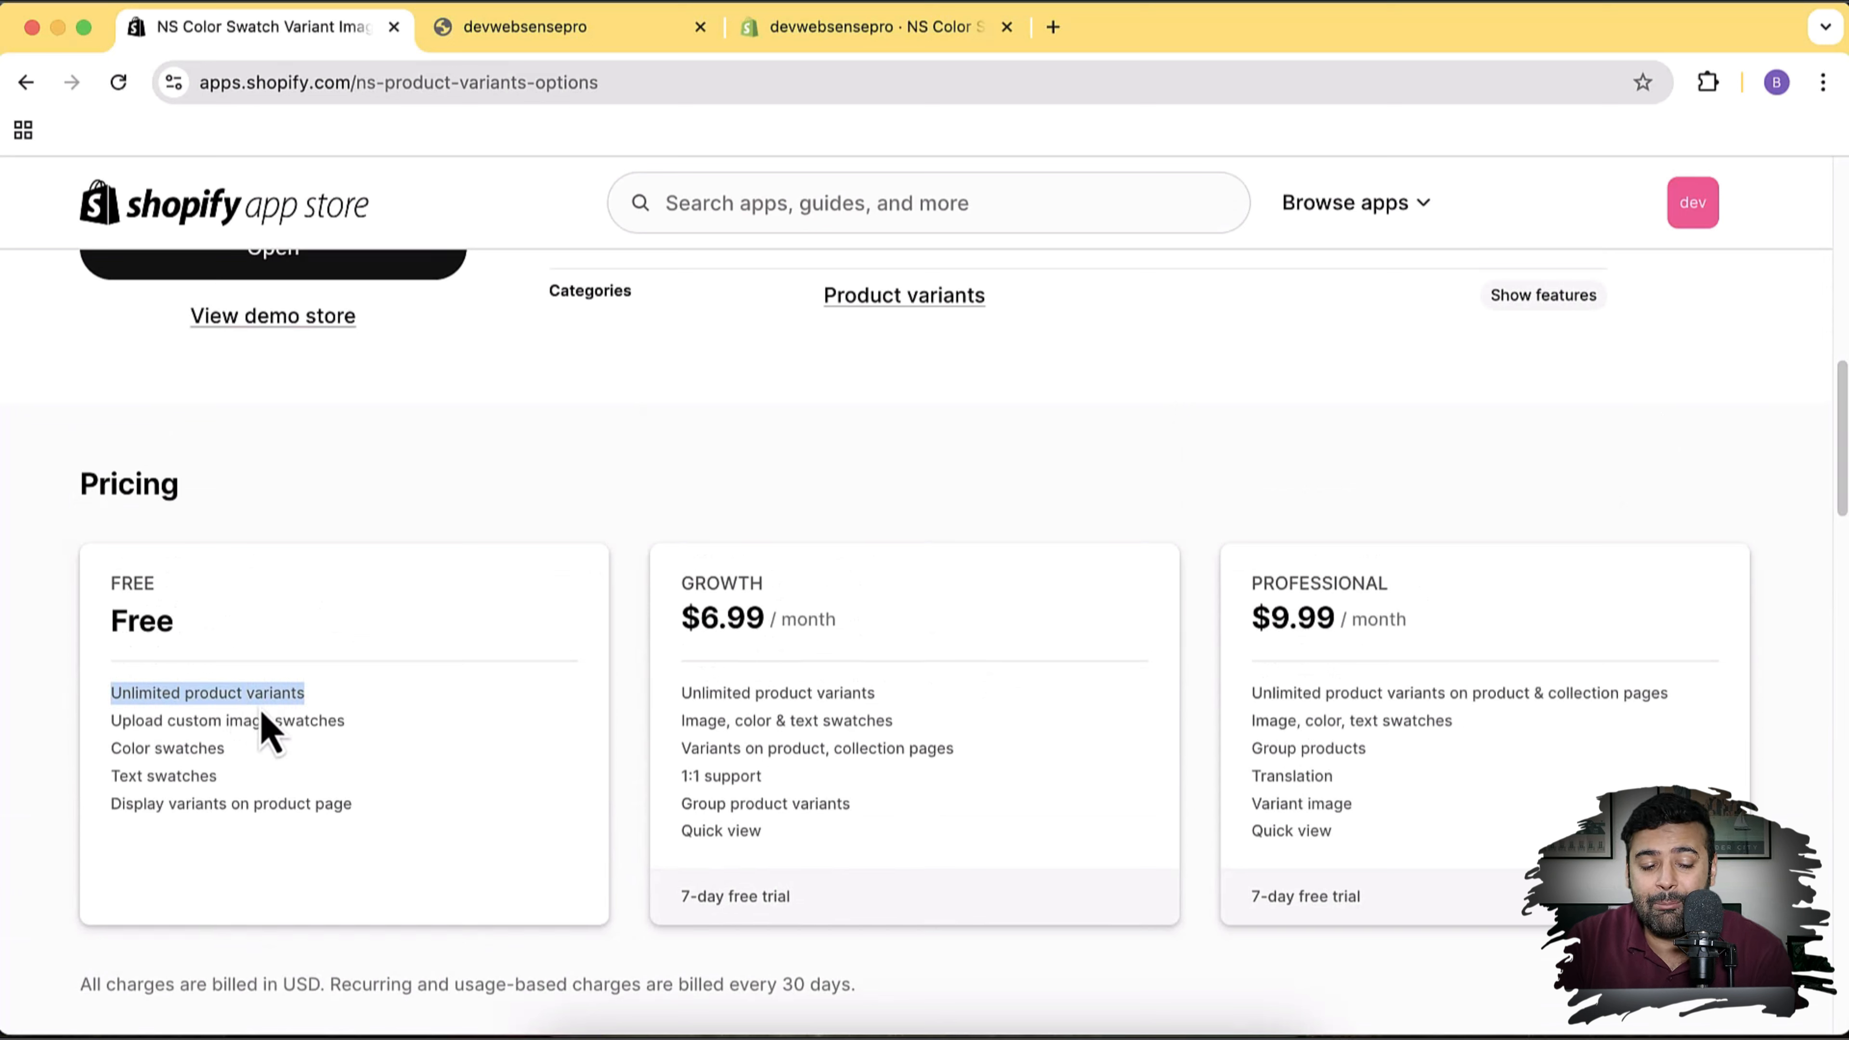
{"action": "left_click", "coordinate": [408, 743]}
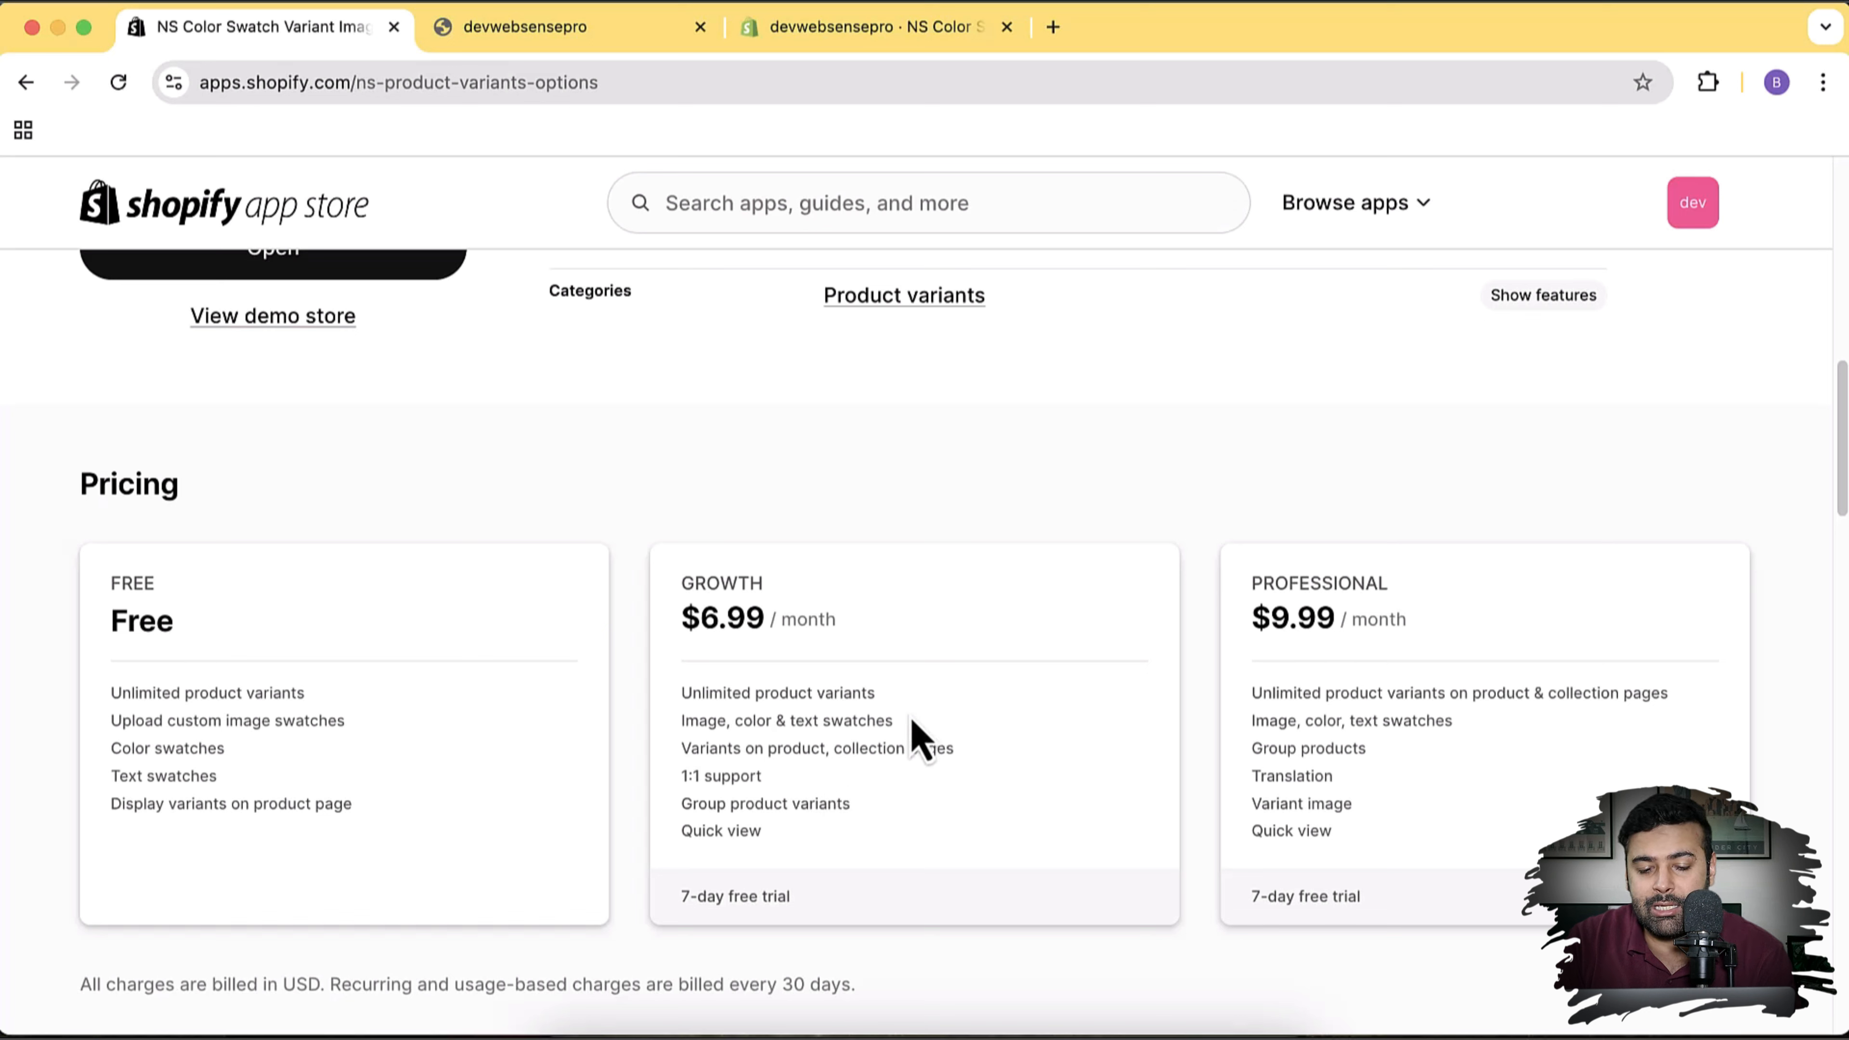
{"action": "triple_click", "coordinate": [813, 797]}
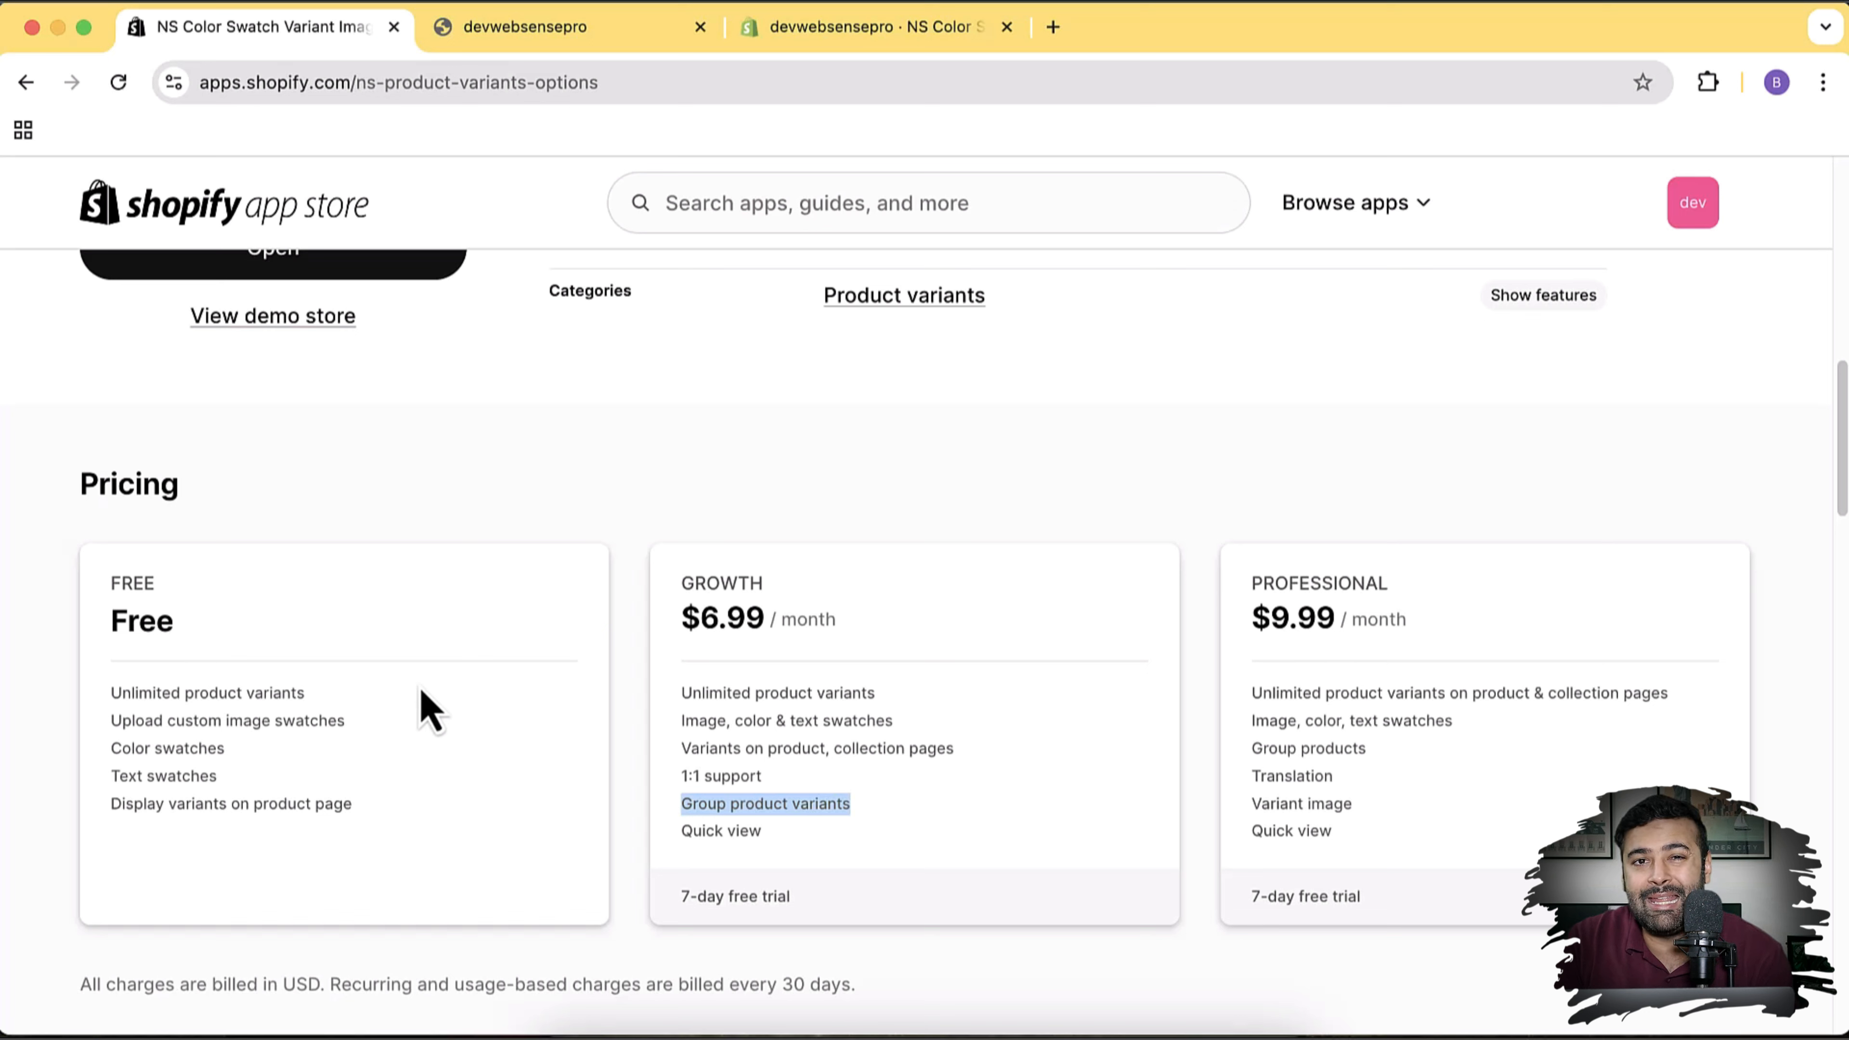
{"action": "scroll", "coordinate": [734, 754], "scroll_direction": "up", "scroll_amount": 10}
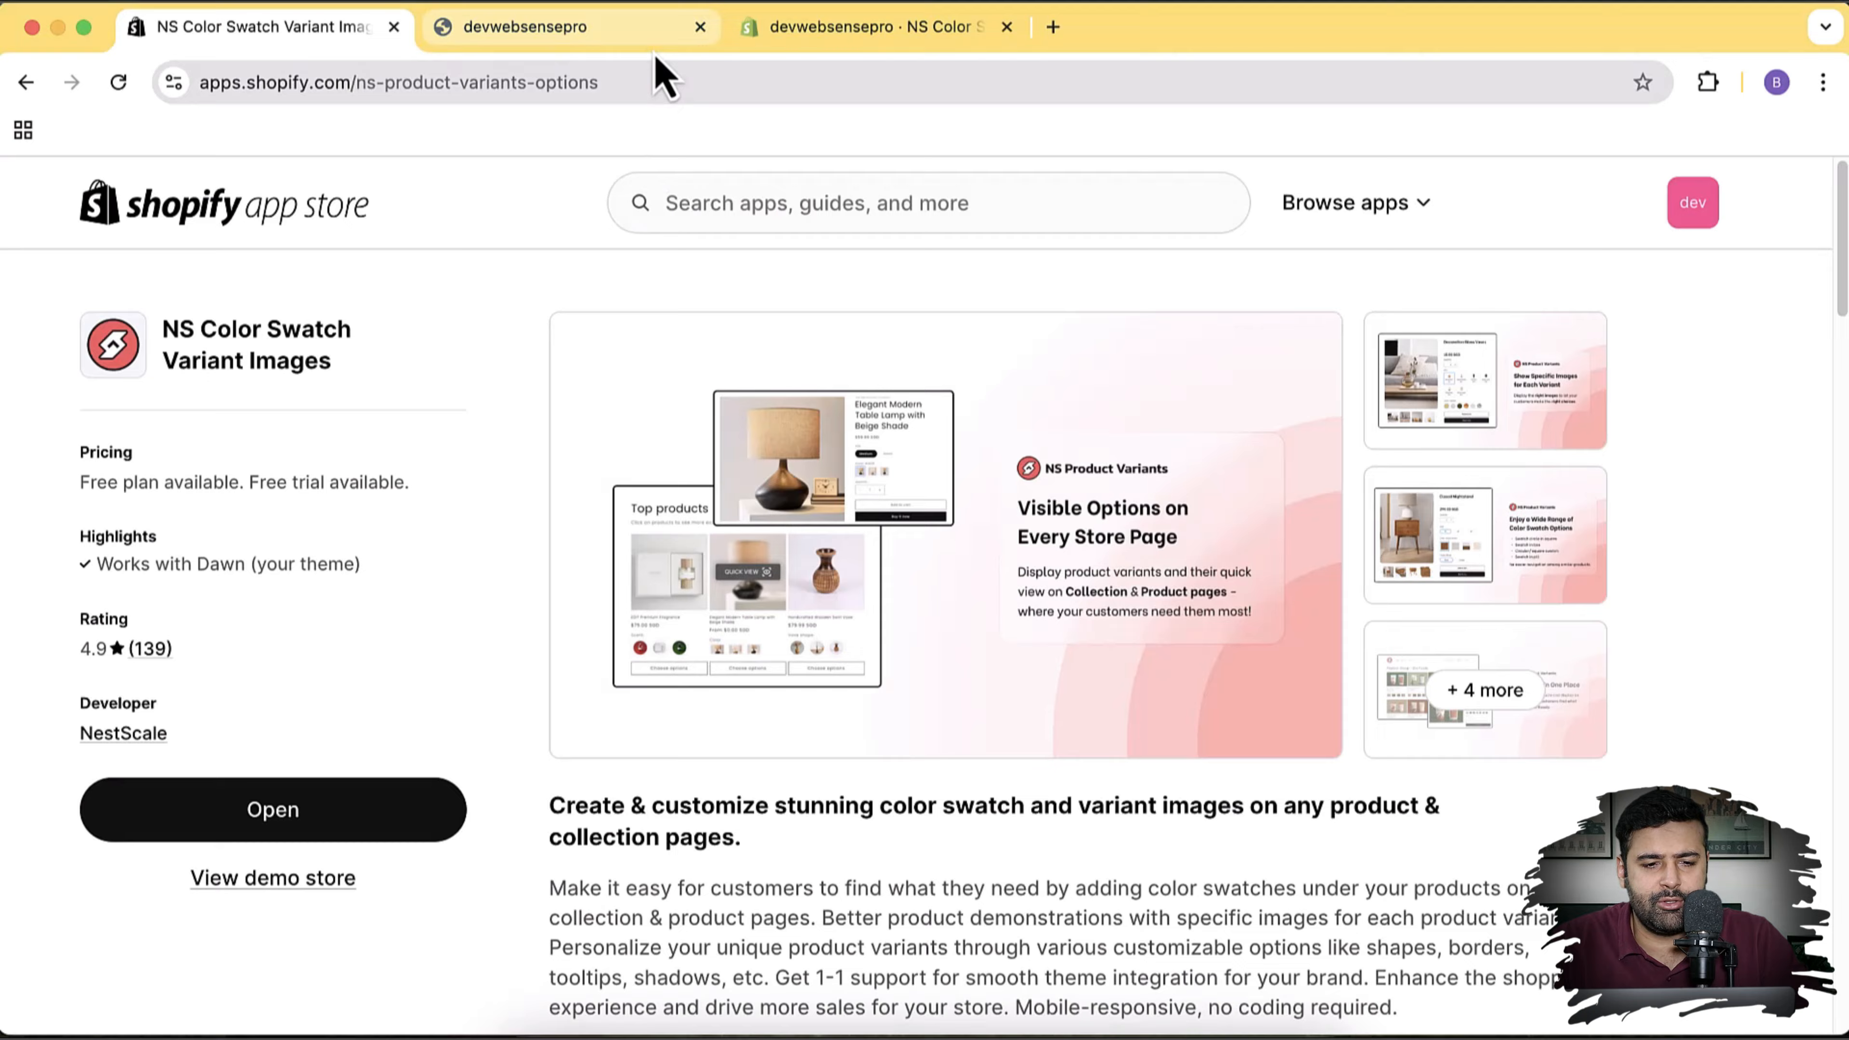
Switch to the devwebsensepro storefront and browse its home page and All Products collection
{"action": "left_click", "coordinate": [640, 29]}
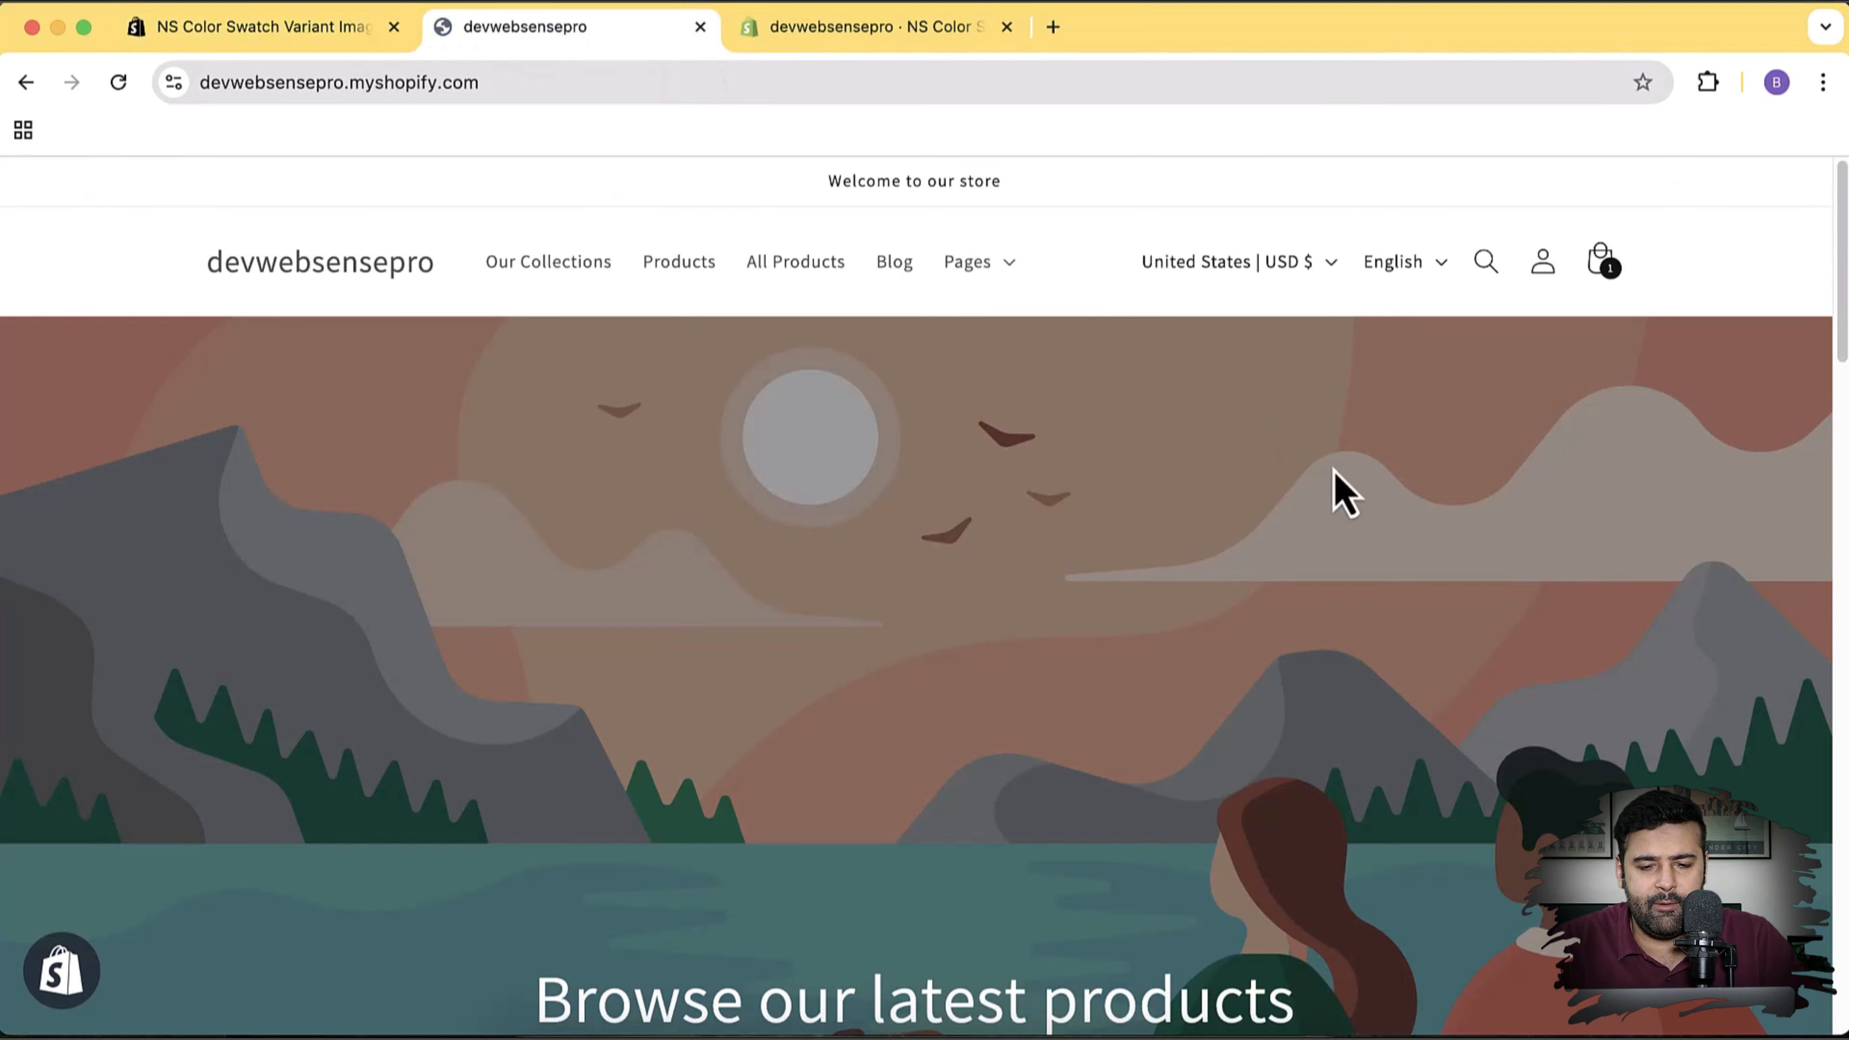
{"action": "scroll", "coordinate": [1497, 438], "scroll_direction": "down", "scroll_amount": 3}
{"action": "scroll", "coordinate": [1503, 437], "scroll_direction": "down", "scroll_amount": 15}
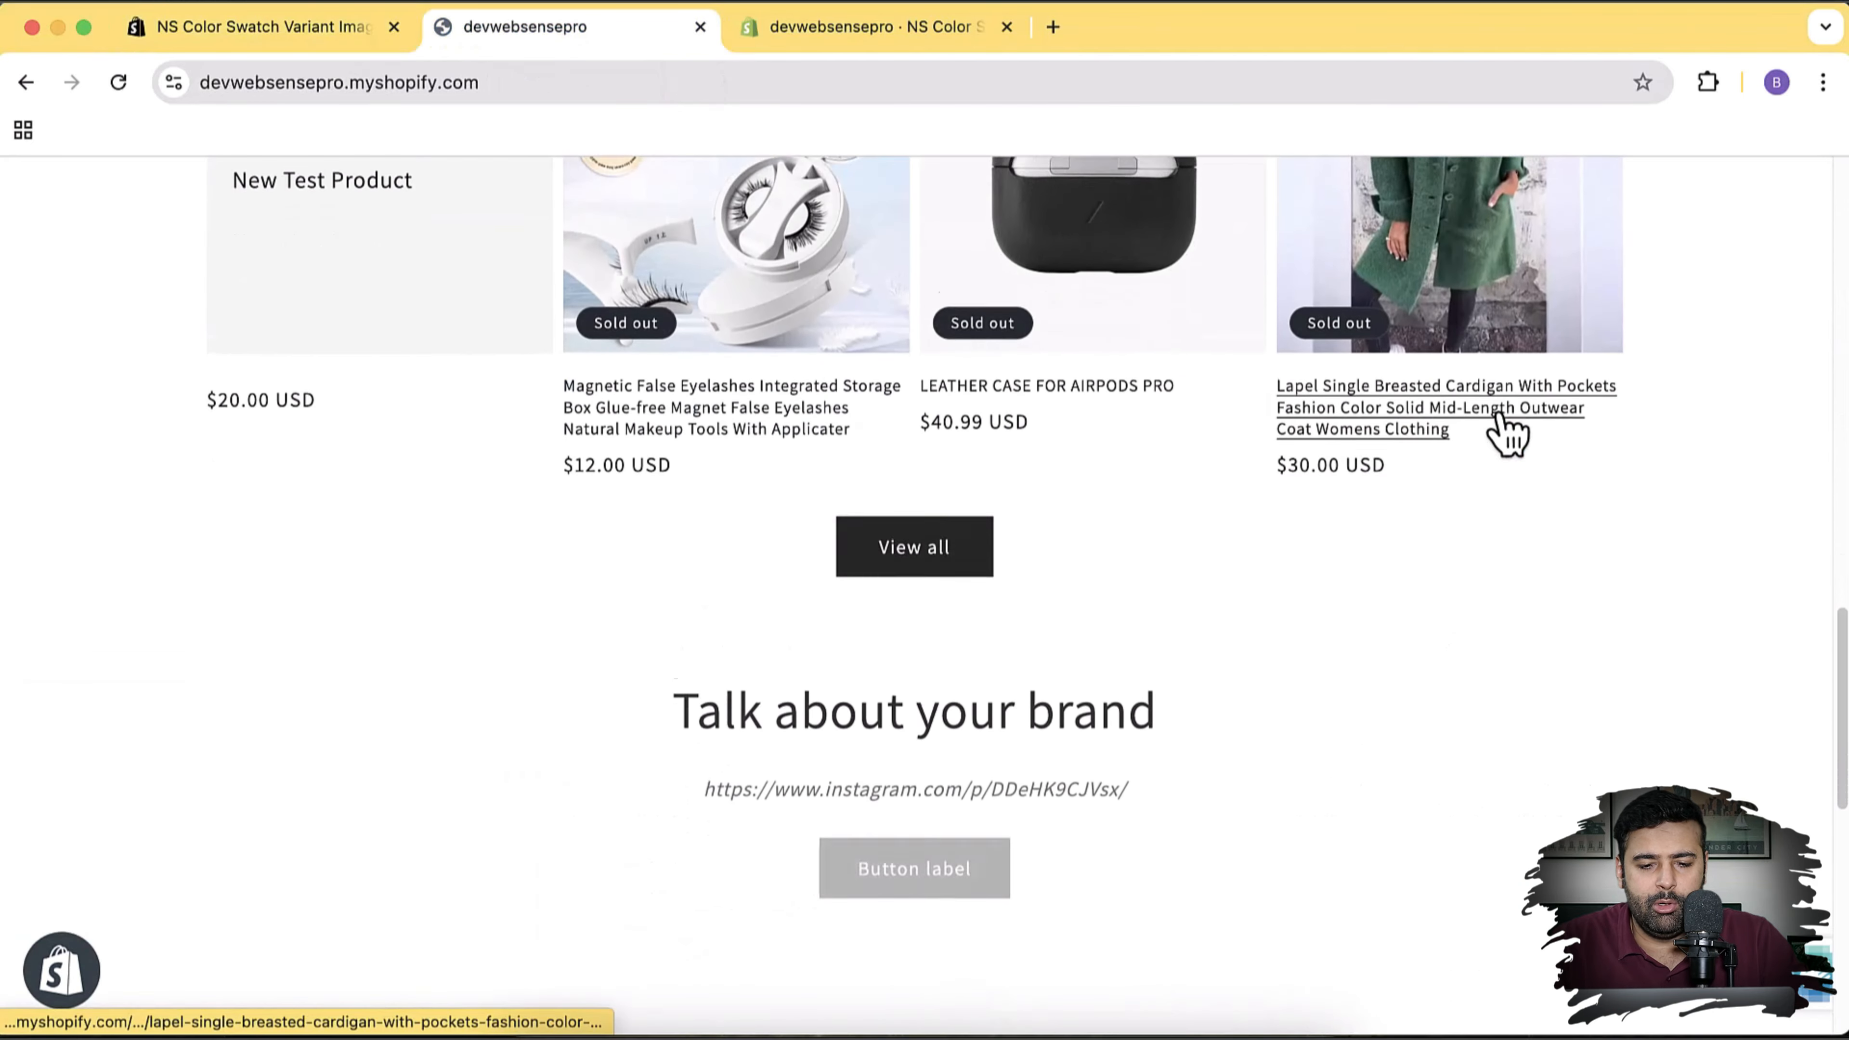
{"action": "scroll", "coordinate": [1577, 668], "scroll_direction": "up", "scroll_amount": 15}
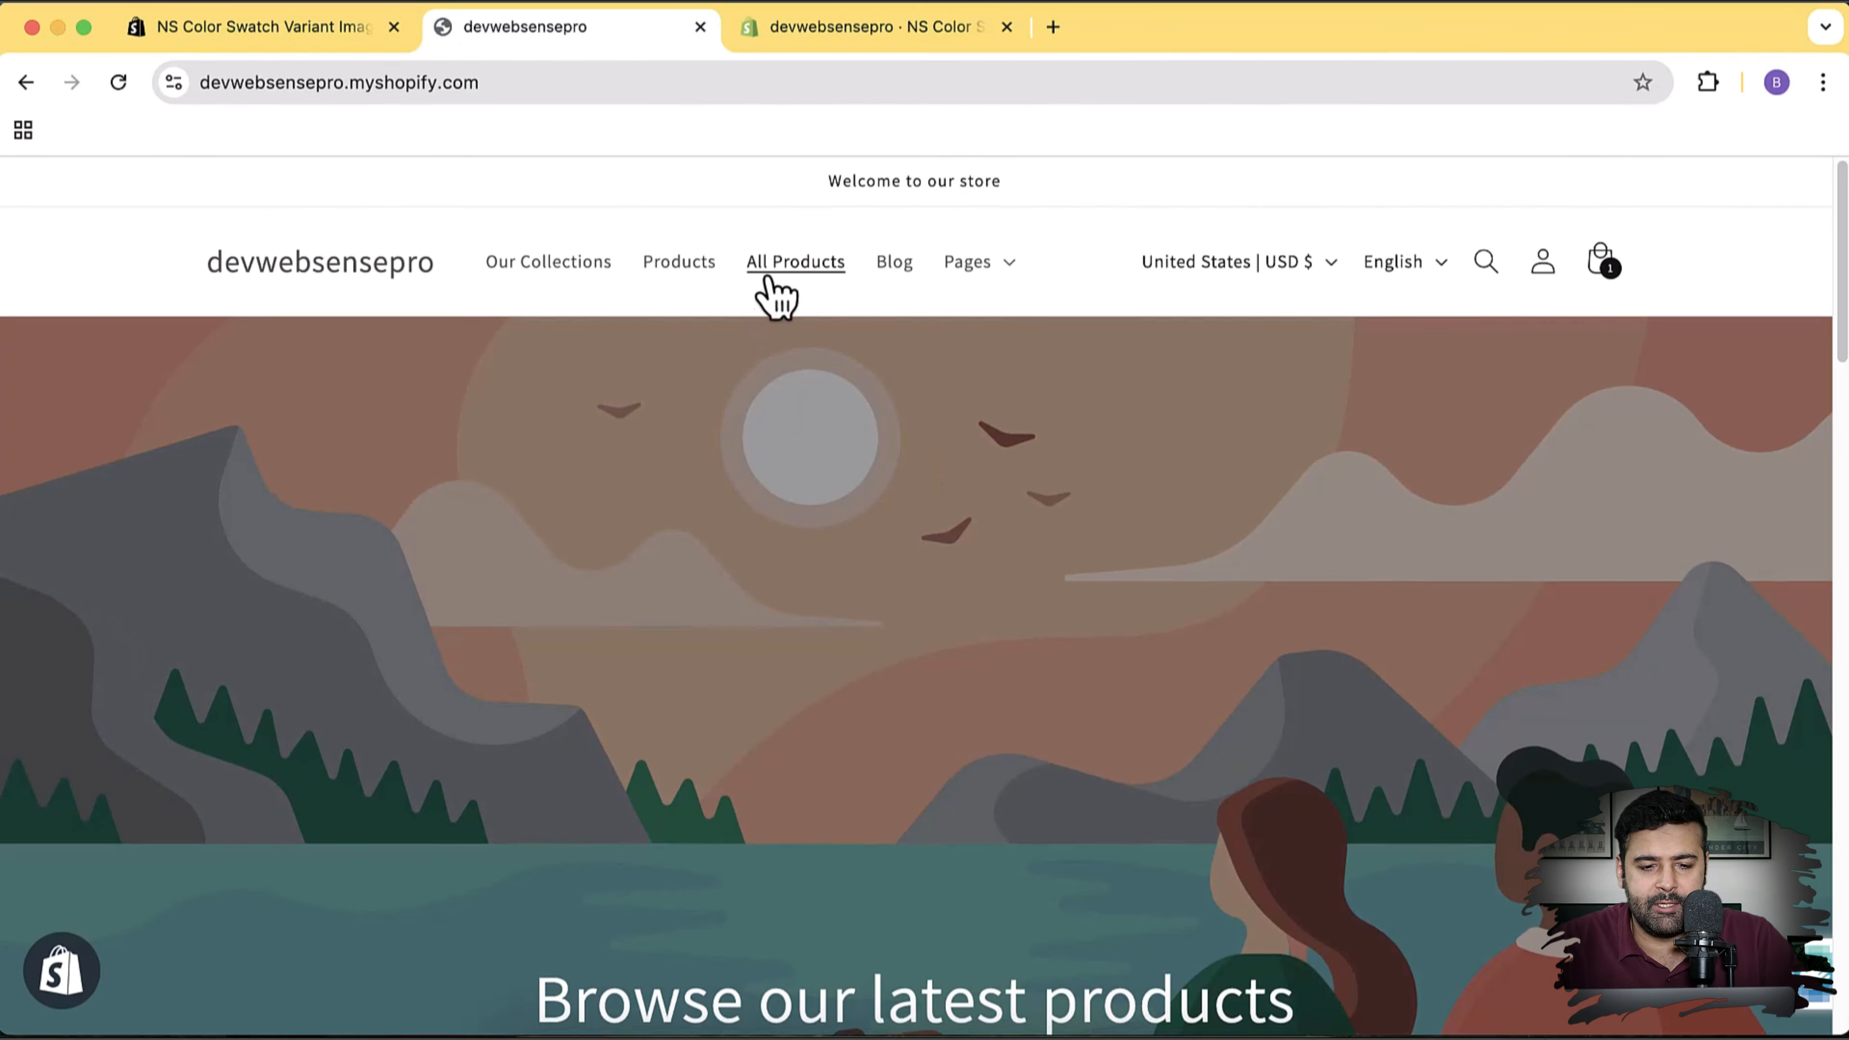
{"action": "left_click", "coordinate": [792, 264]}
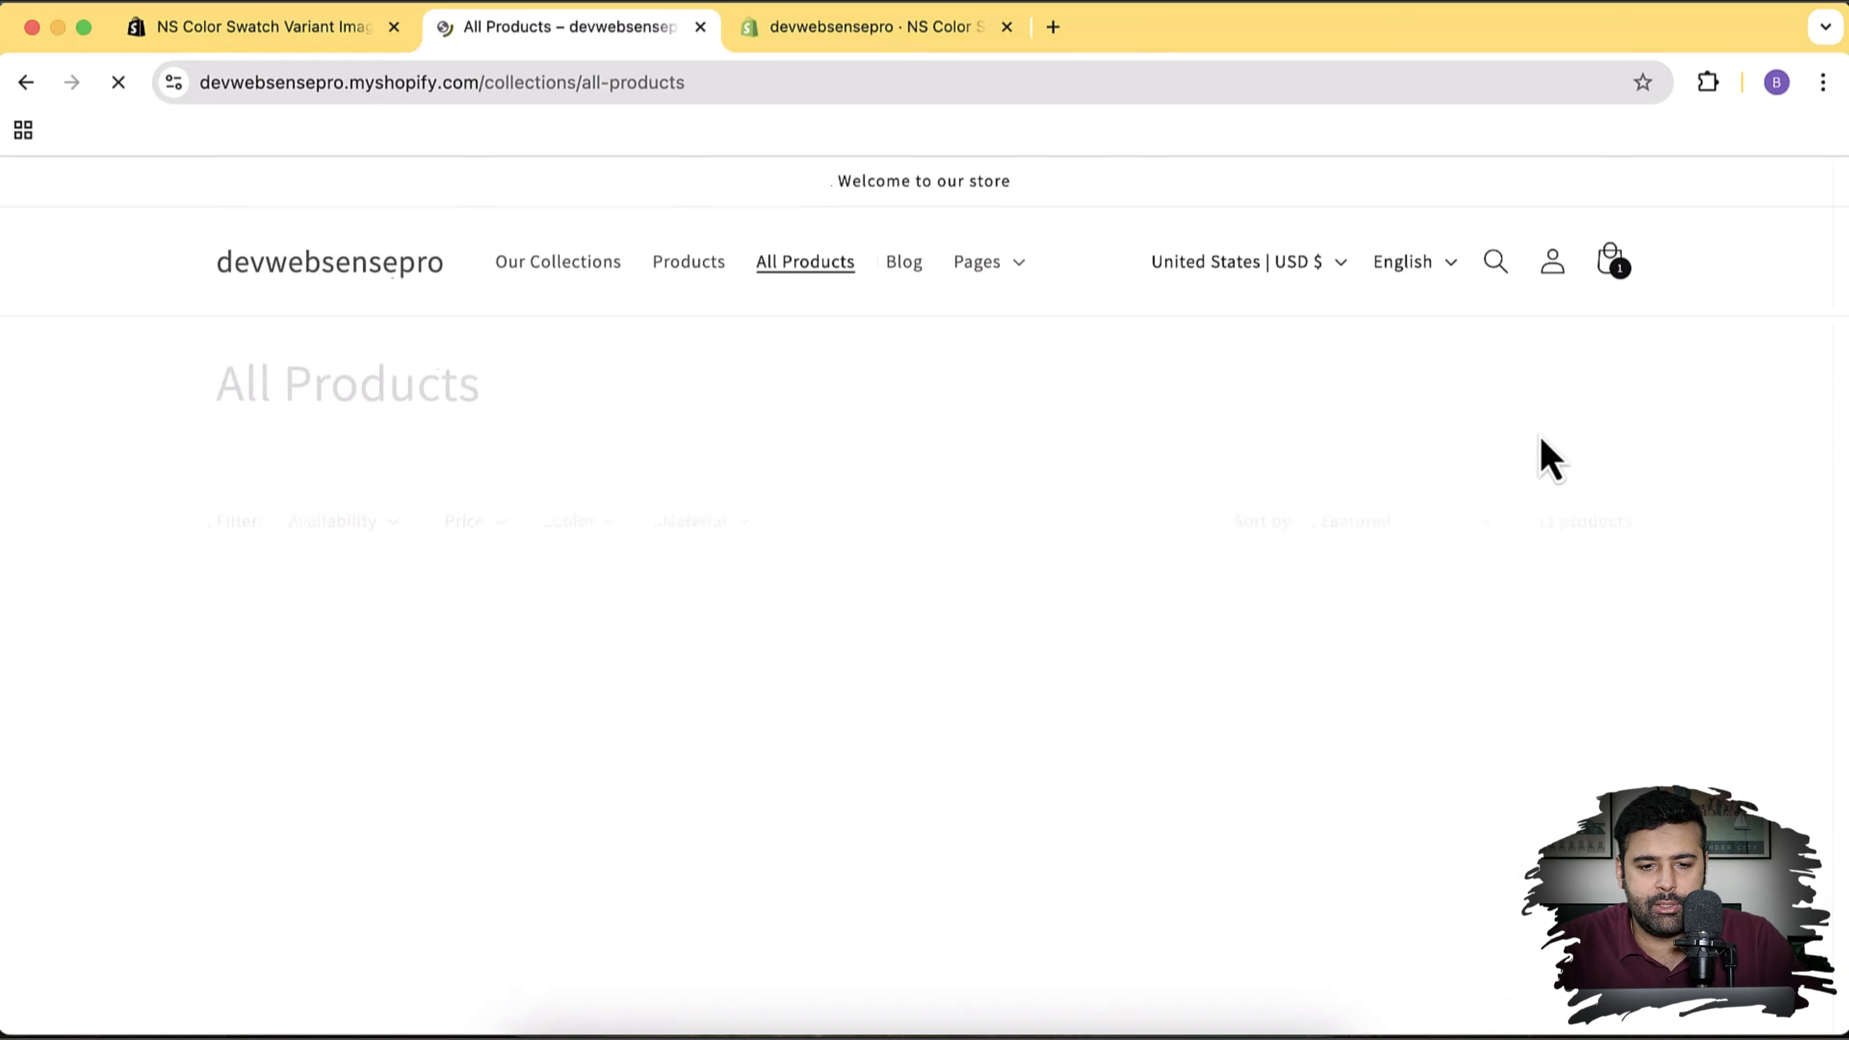
{"action": "scroll", "coordinate": [1647, 443], "scroll_direction": "down", "scroll_amount": 10}
{"action": "scroll", "coordinate": [1643, 442], "scroll_direction": "up", "scroll_amount": 10}
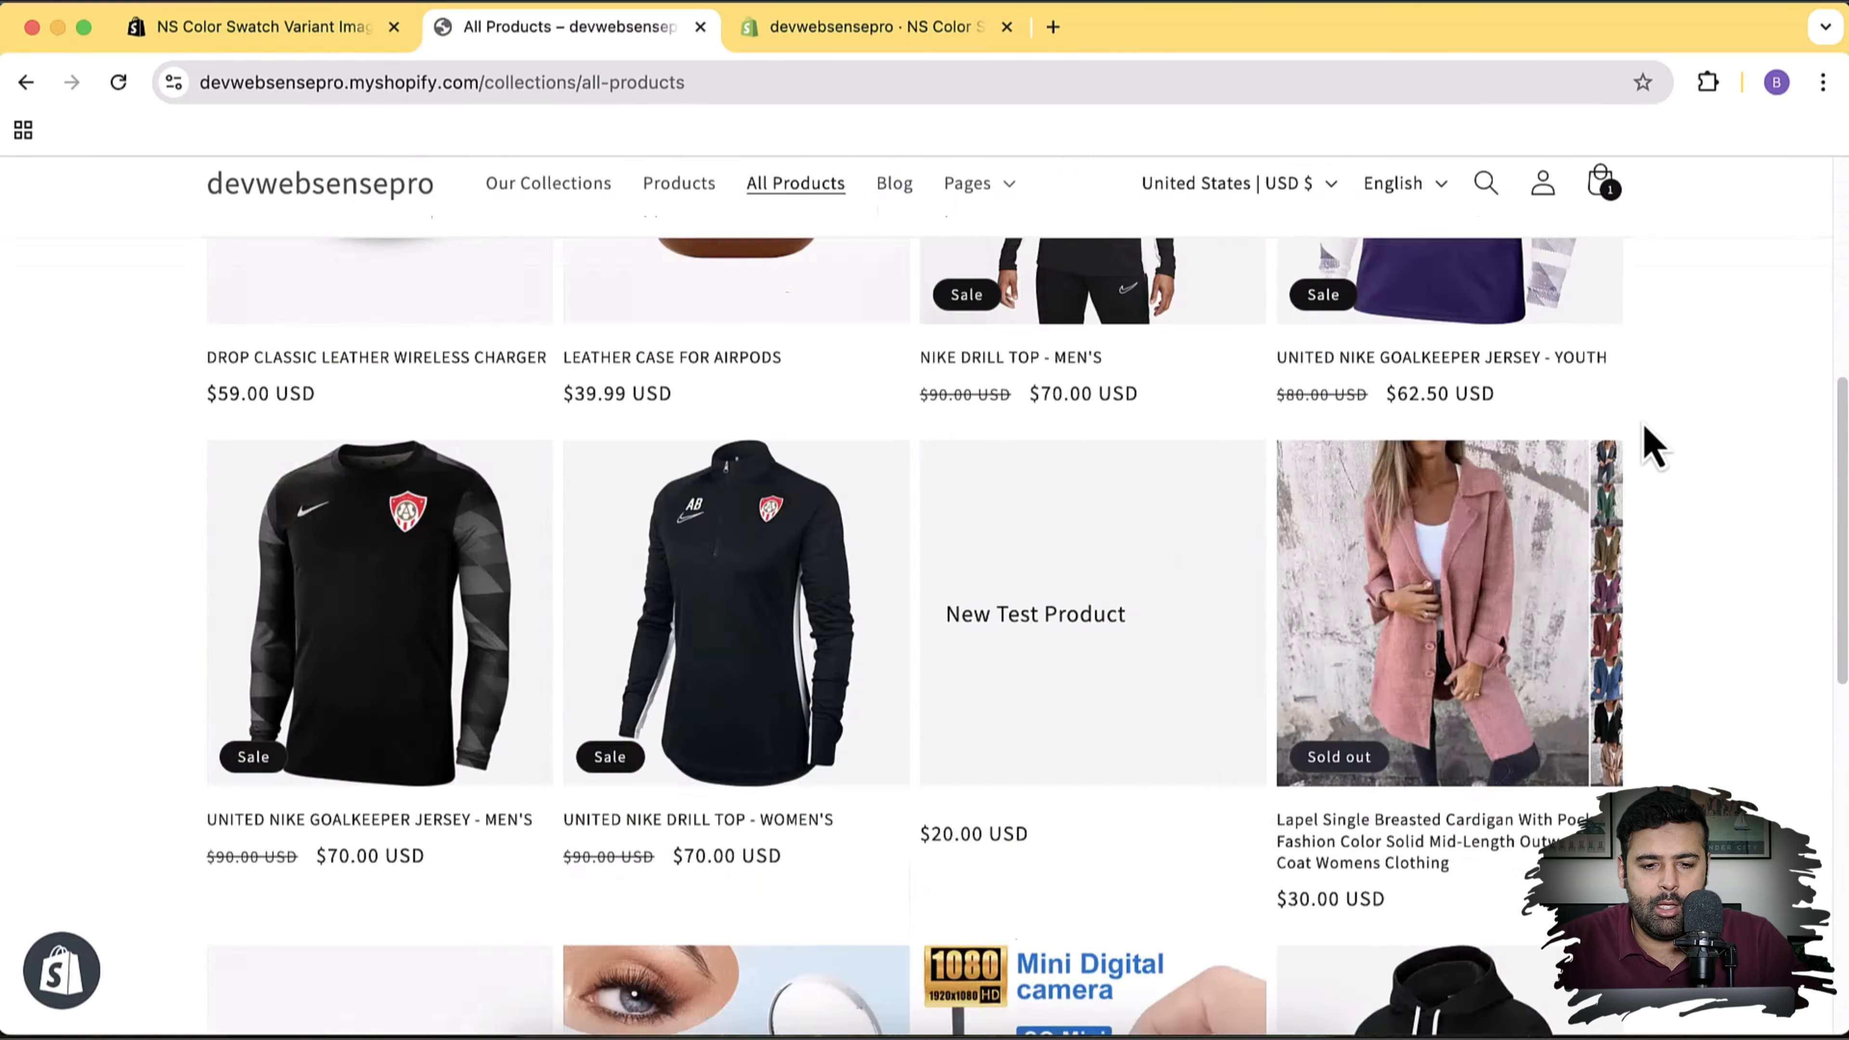
Switch to NS Color Swatch Variant Images in the Shopify admin and dismiss the theme activation notice and the setup guide
{"action": "left_click", "coordinate": [313, 29]}
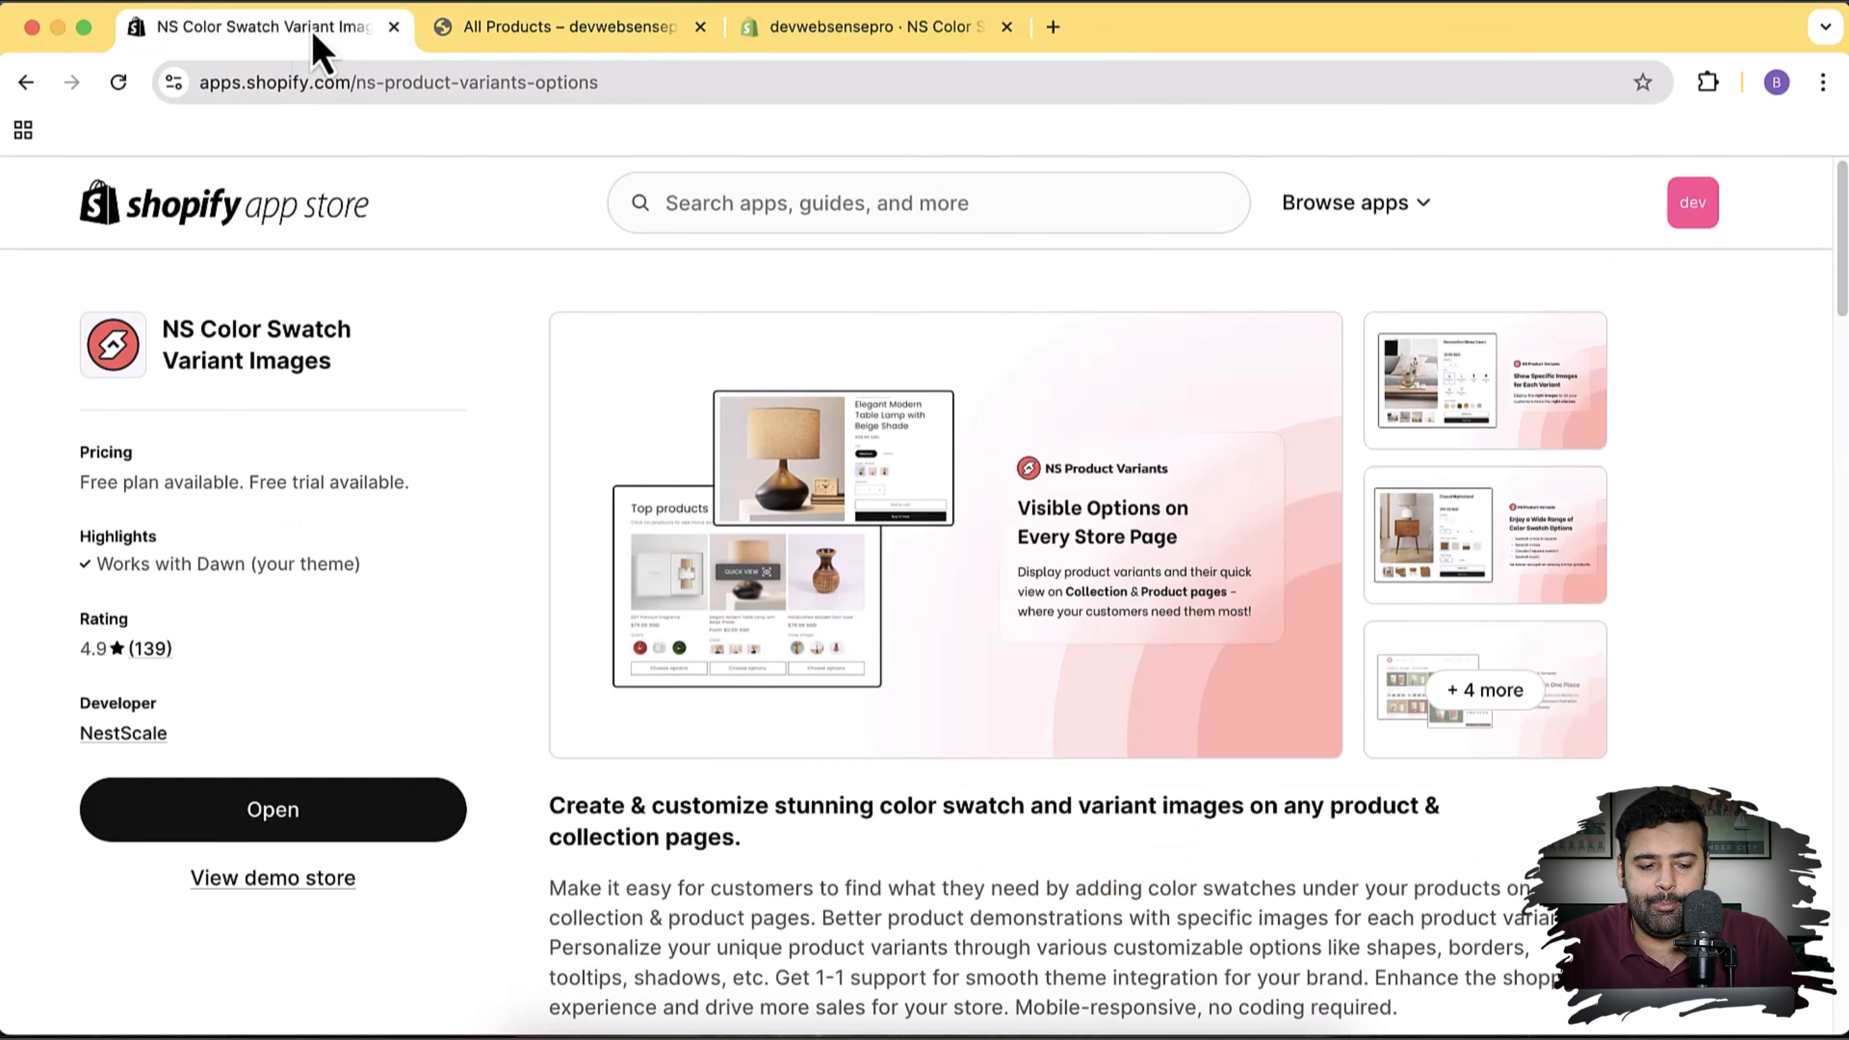
{"action": "left_click", "coordinate": [822, 35]}
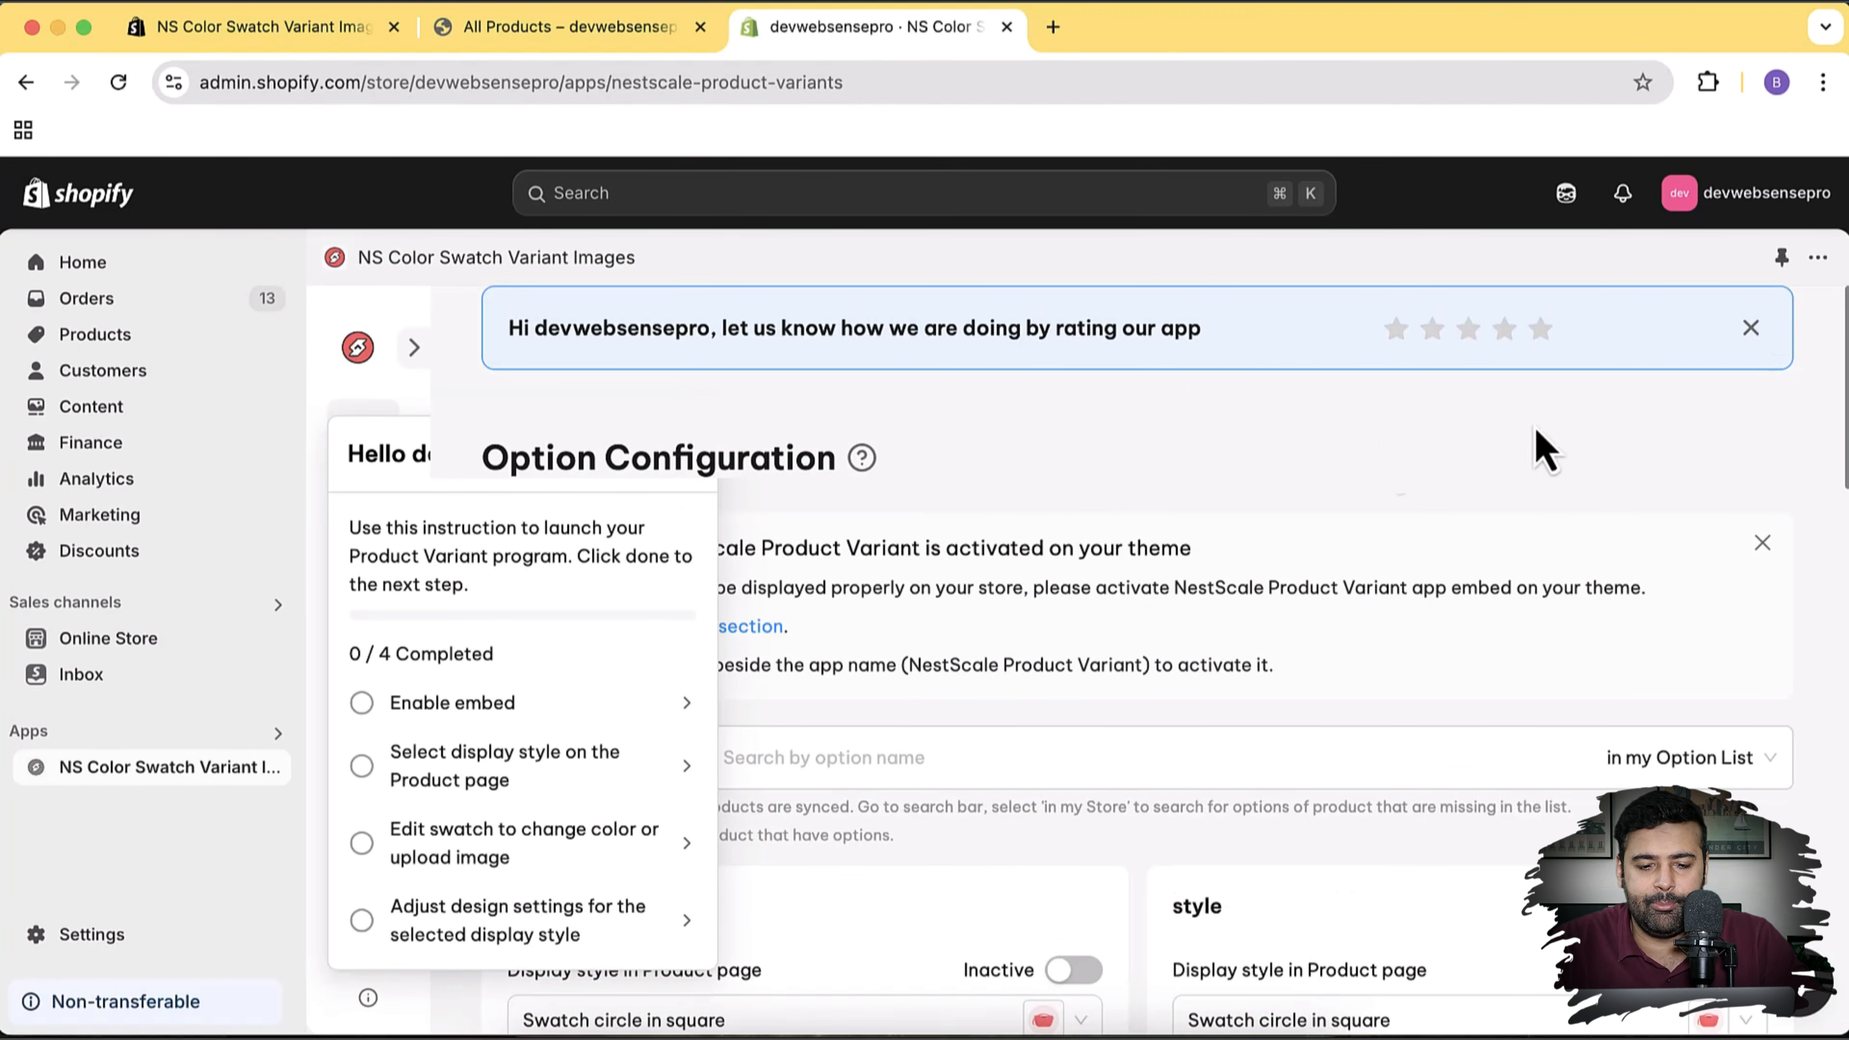
{"action": "left_click", "coordinate": [1765, 544]}
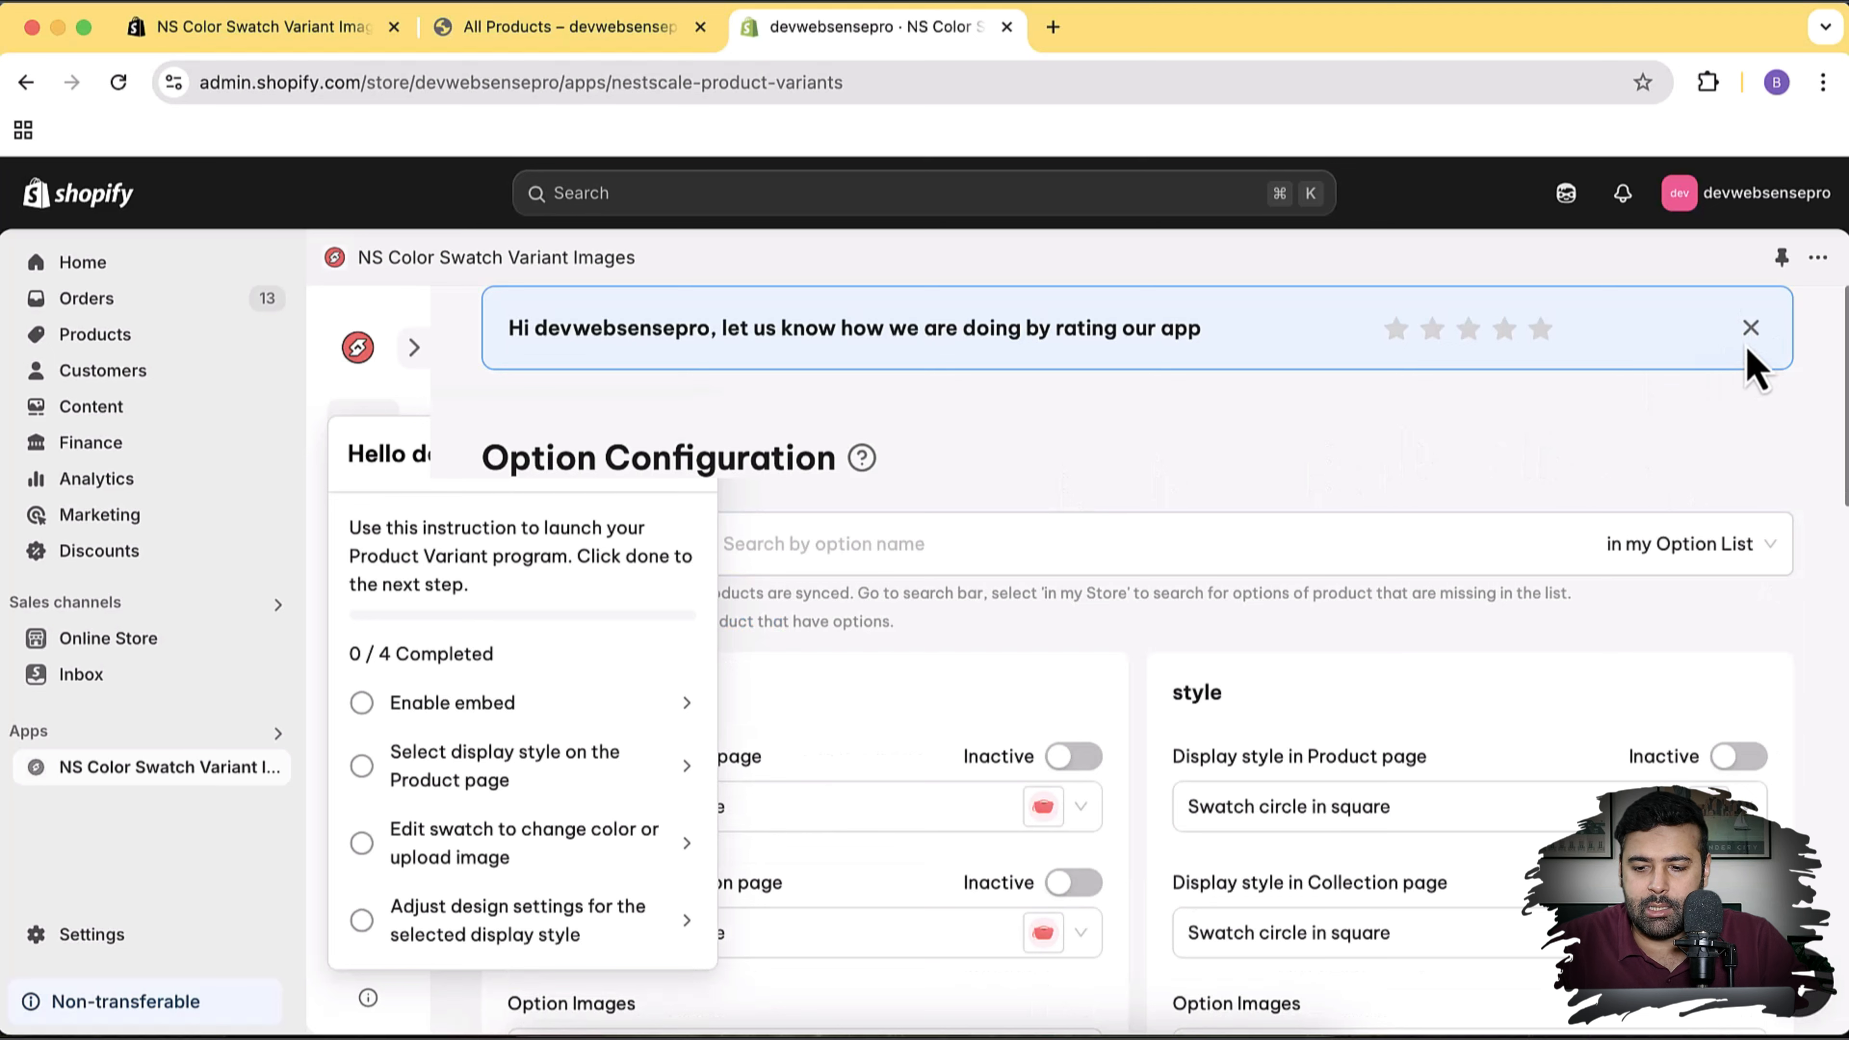
{"action": "left_click", "coordinate": [1750, 328]}
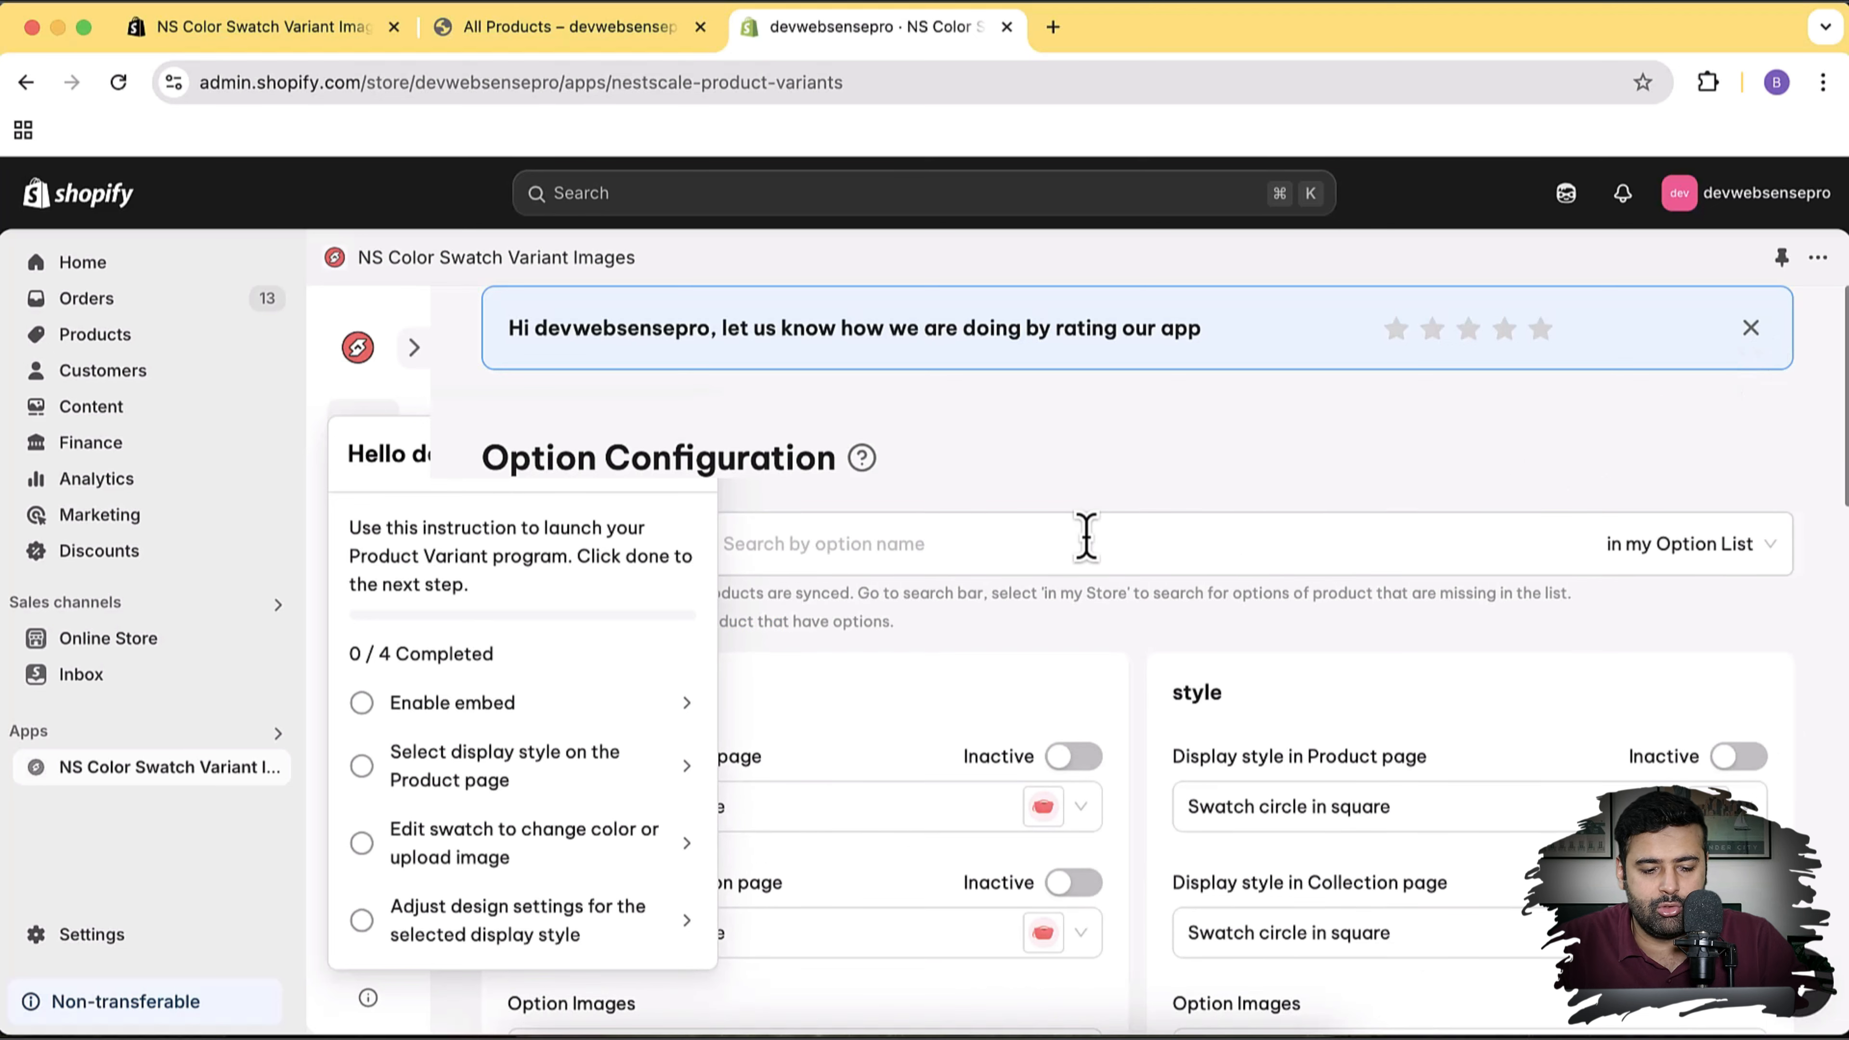
{"action": "scroll", "coordinate": [1070, 554], "scroll_direction": "down", "scroll_amount": 3}
{"action": "left_click", "coordinate": [686, 456]}
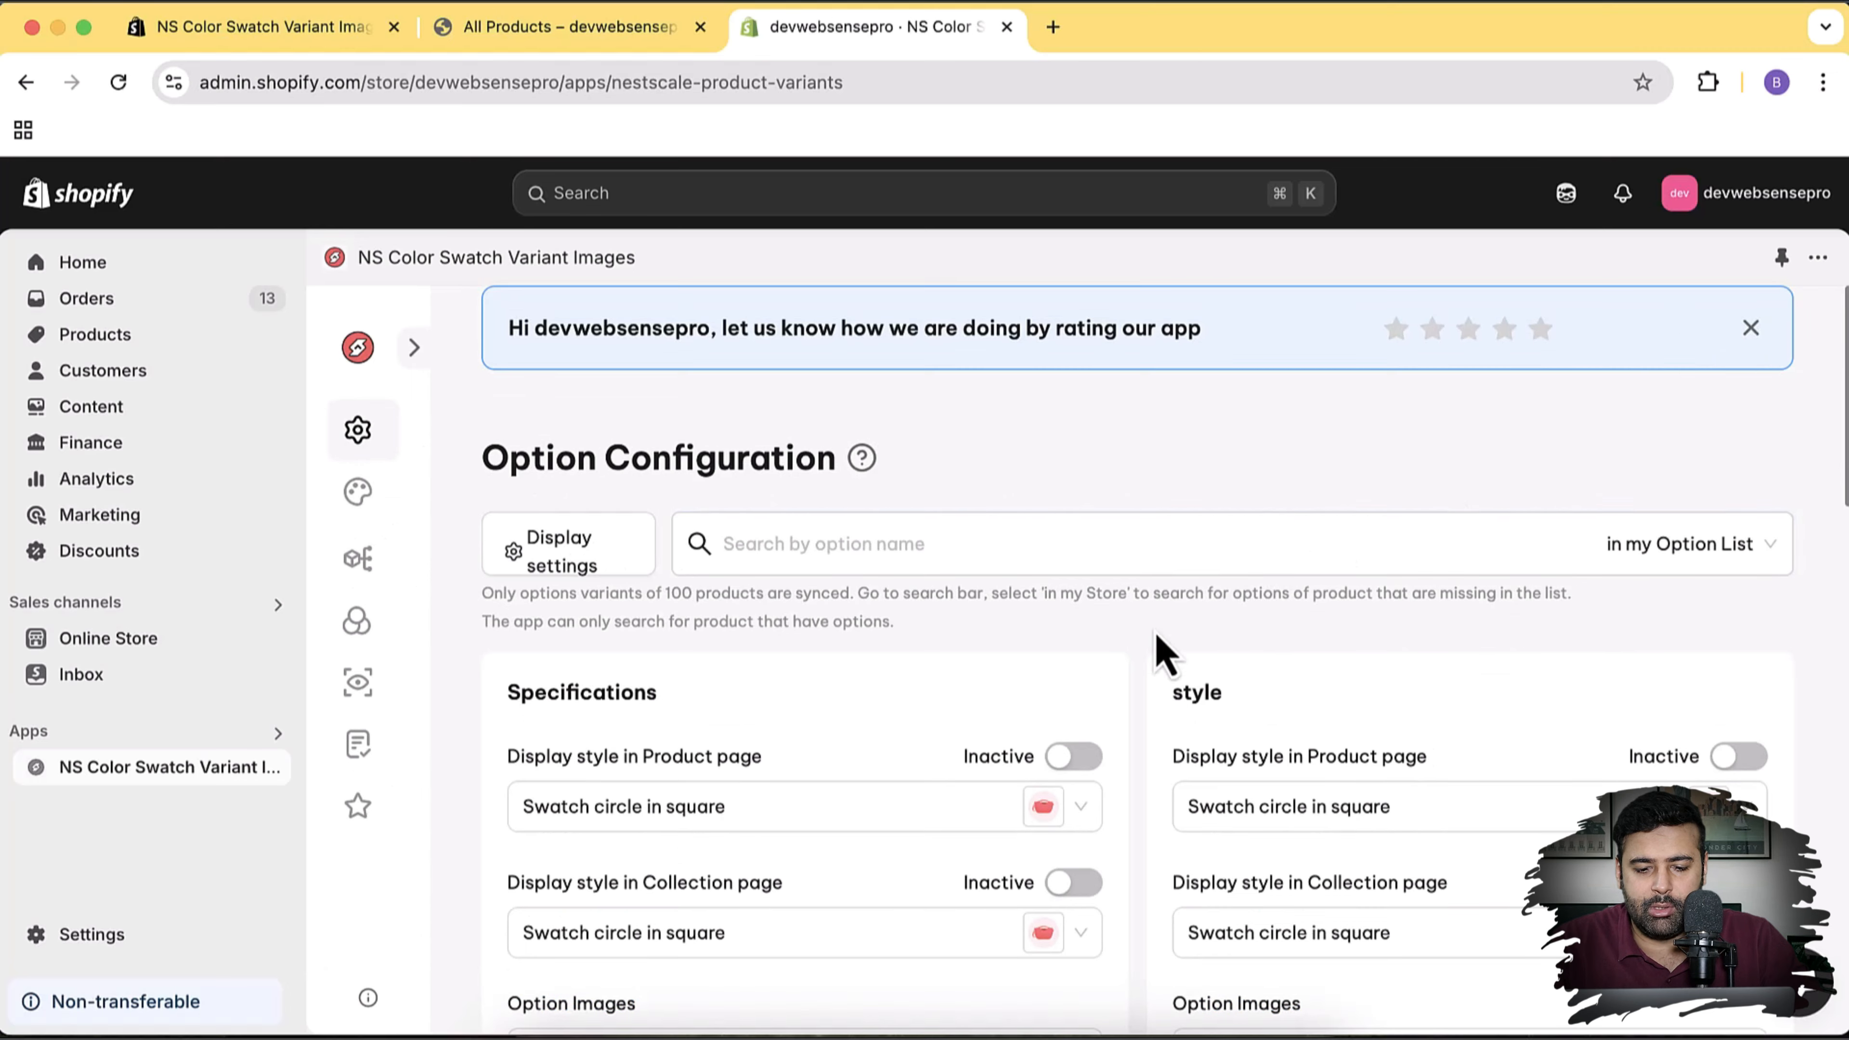
Examine the product options on the Option Configuration page, from Specifications and style down to CLUB, with their display settings
{"action": "scroll", "coordinate": [1234, 520], "scroll_direction": "down", "scroll_amount": 5}
{"action": "scroll", "coordinate": [1237, 521], "scroll_direction": "down", "scroll_amount": 10}
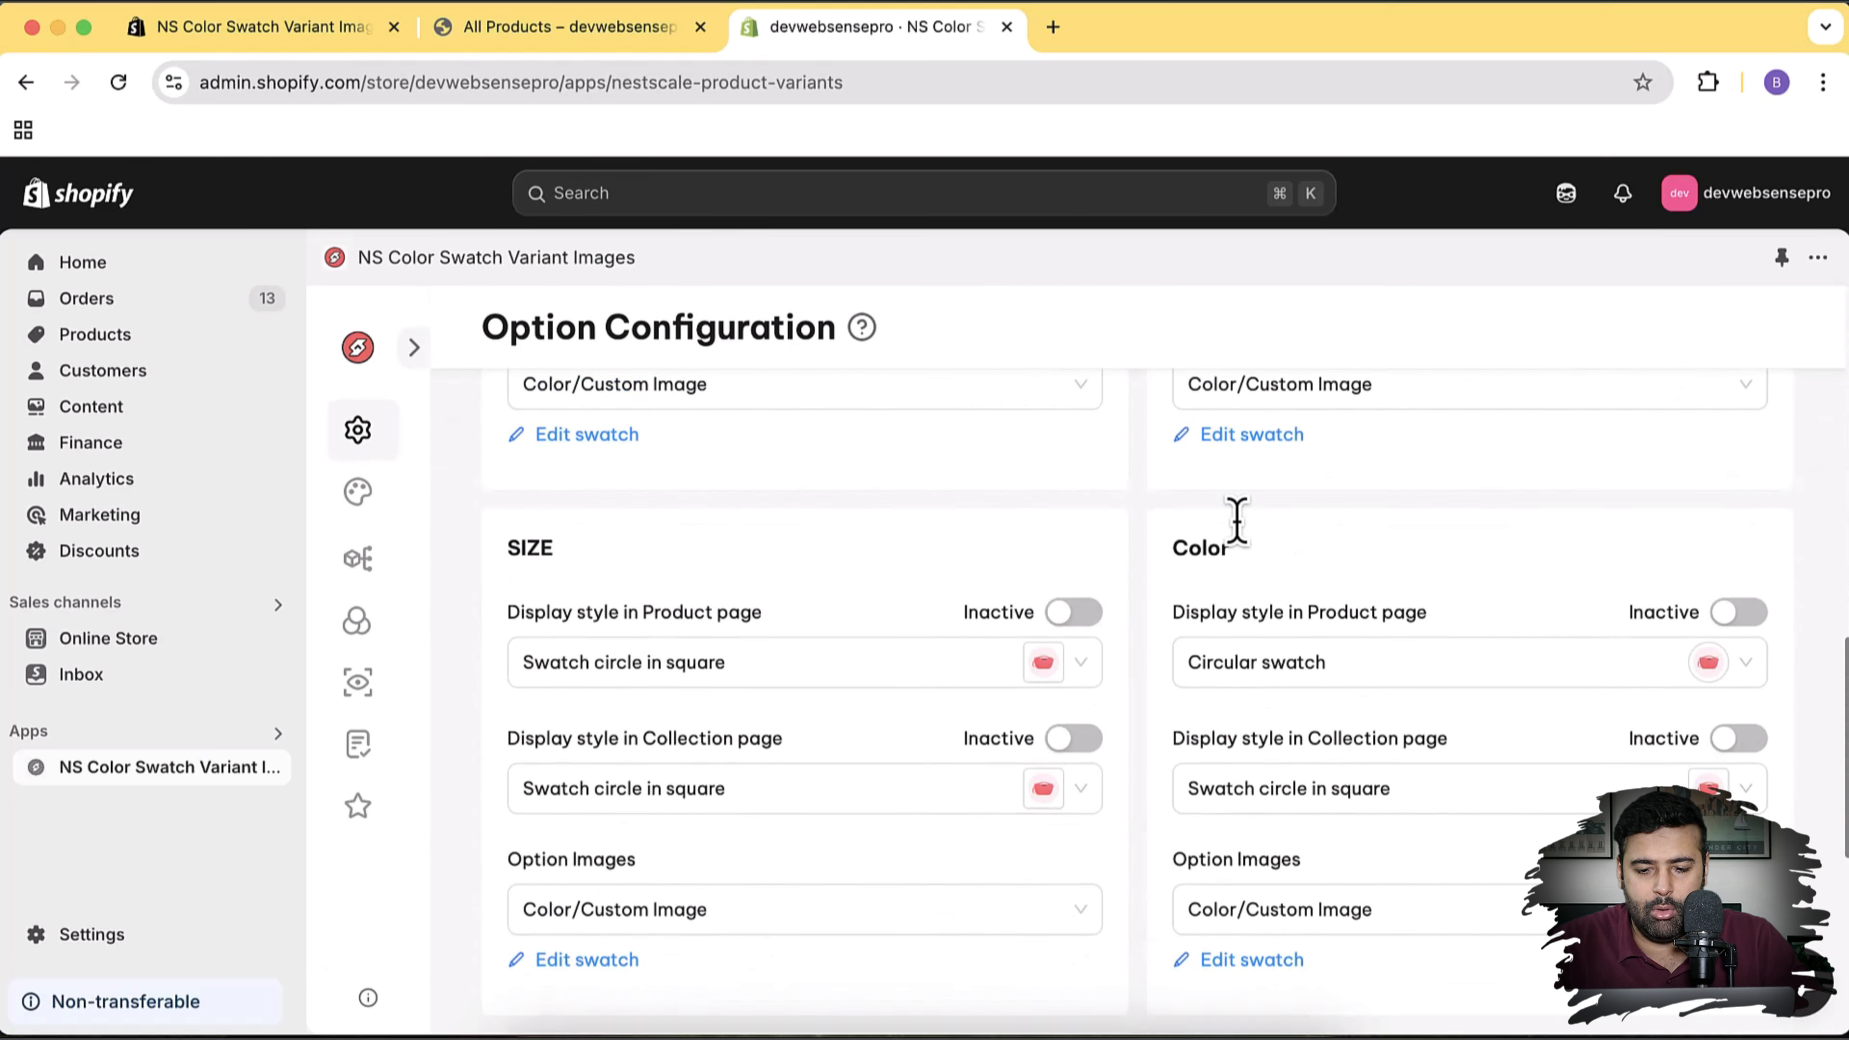
{"action": "scroll", "coordinate": [1237, 521], "scroll_direction": "up", "scroll_amount": 11}
{"action": "scroll", "coordinate": [1236, 521], "scroll_direction": "up", "scroll_amount": 8}
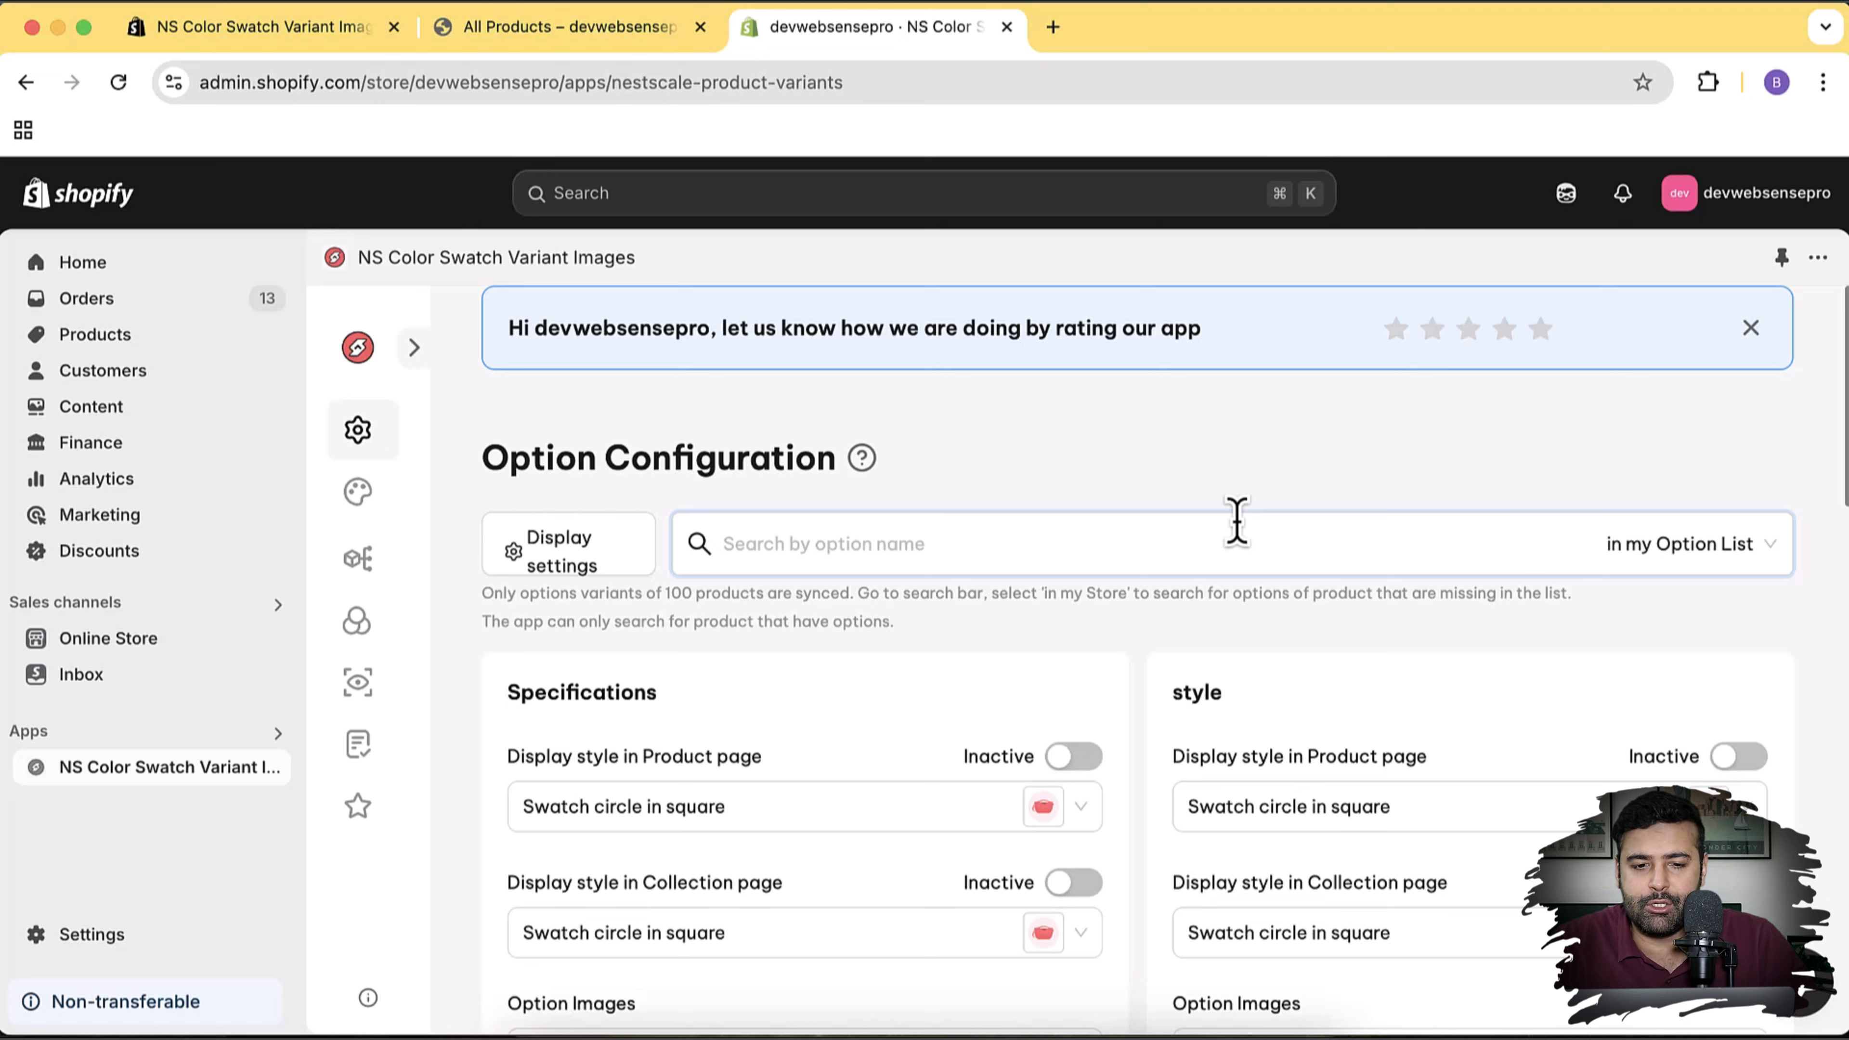
{"action": "double_click", "coordinate": [614, 691]}
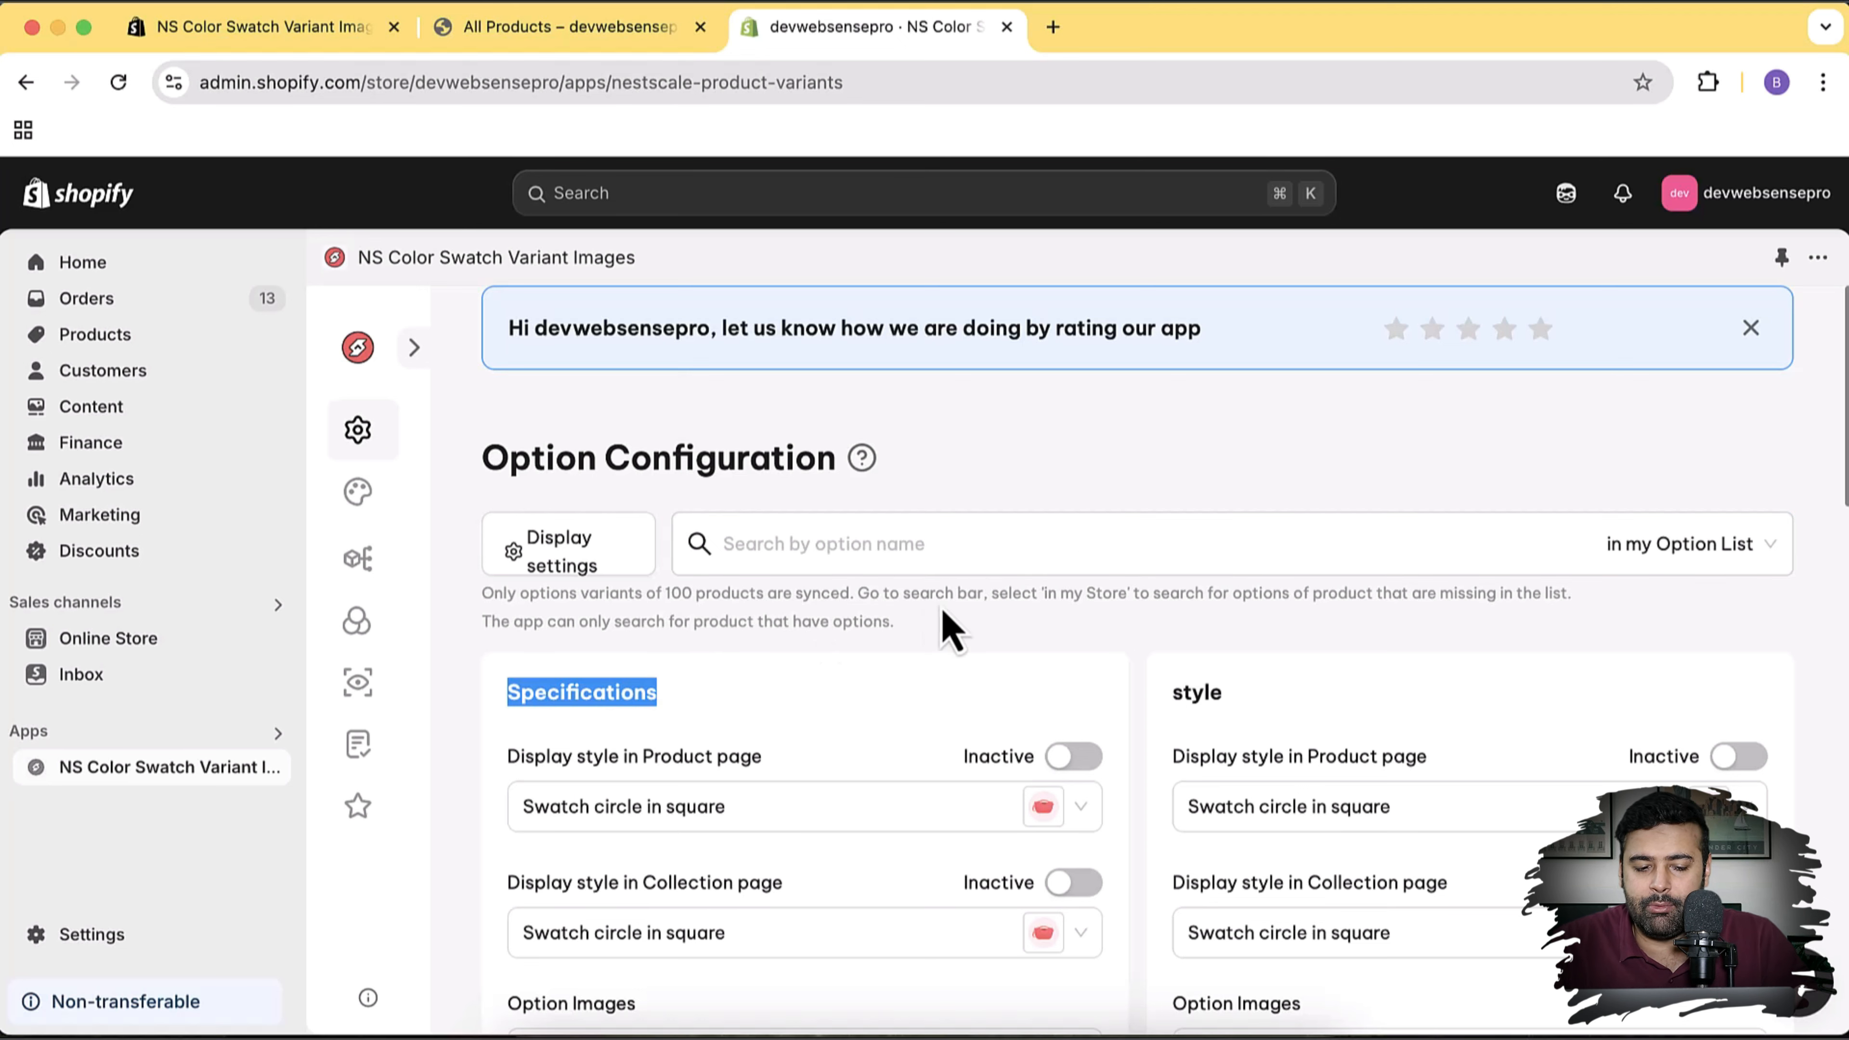
{"action": "scroll", "coordinate": [1105, 549], "scroll_direction": "down", "scroll_amount": 3}
{"action": "left_click", "coordinate": [1197, 451]}
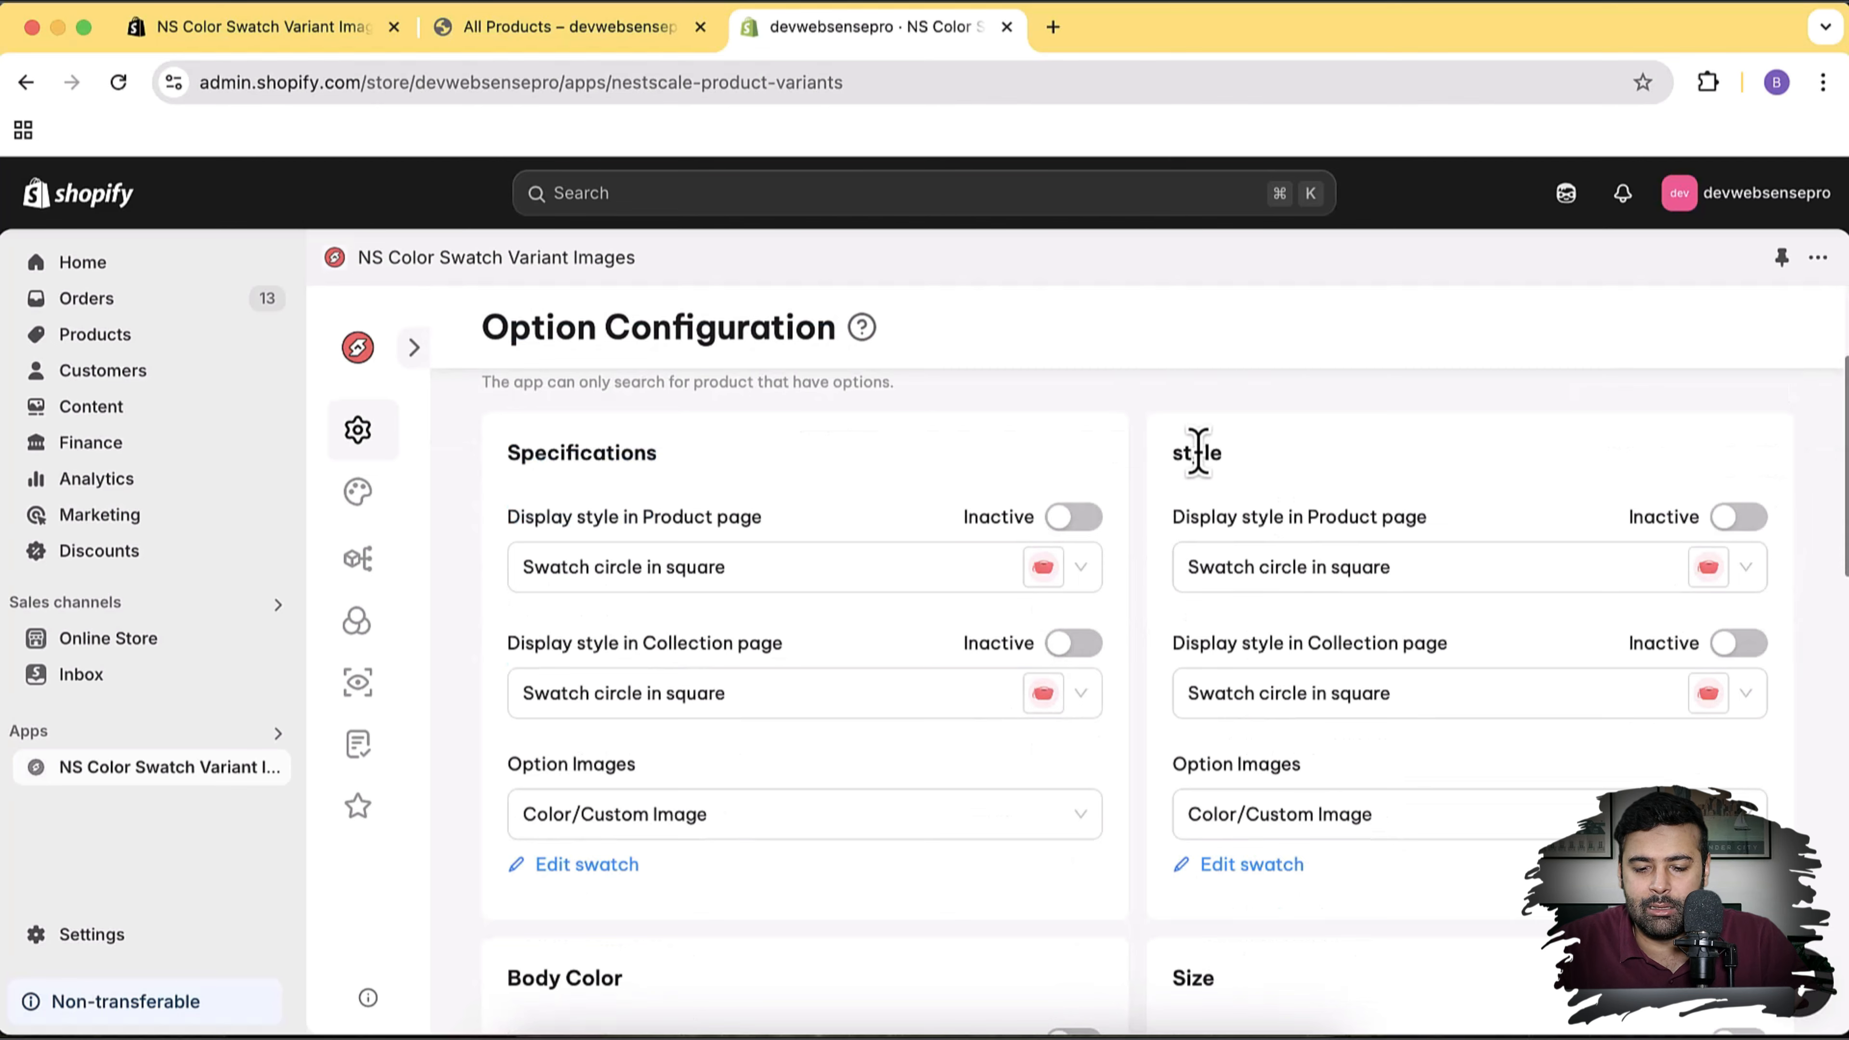
{"action": "double_click", "coordinate": [1197, 452]}
{"action": "scroll", "coordinate": [1215, 619], "scroll_direction": "down", "scroll_amount": 3}
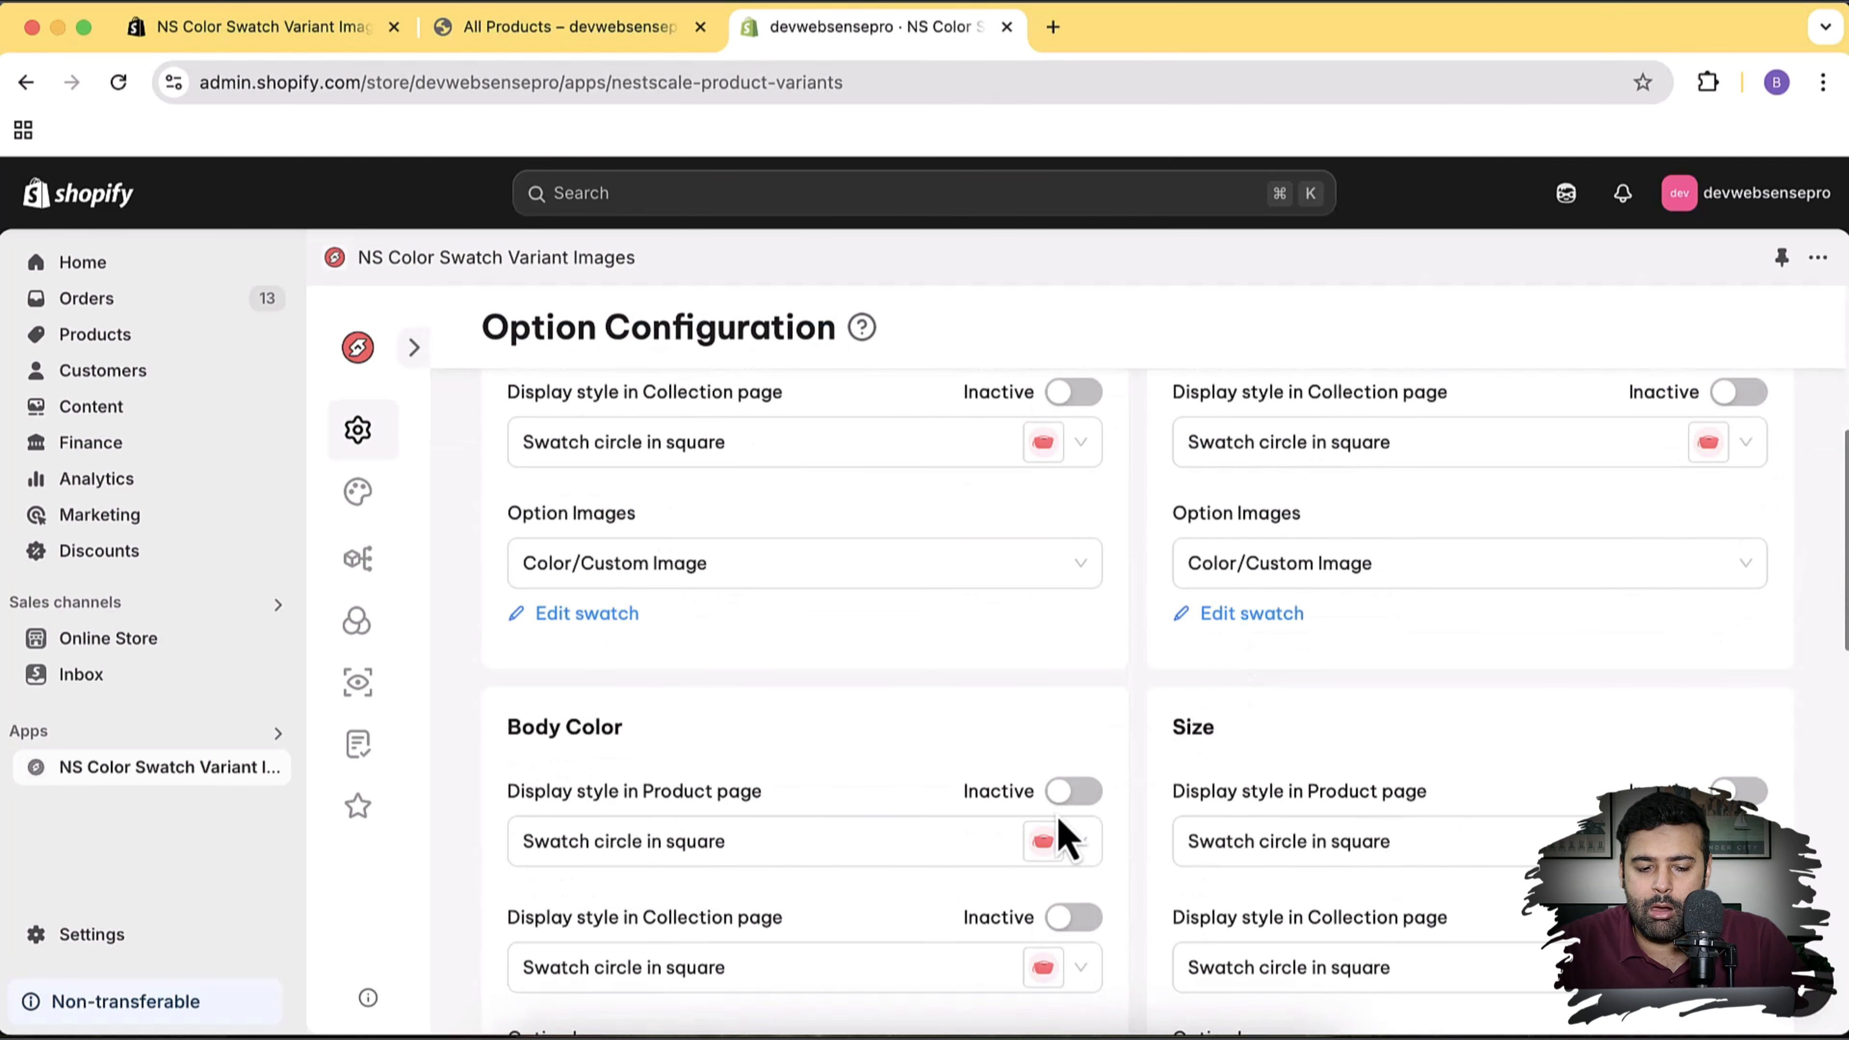
{"action": "scroll", "coordinate": [611, 719], "scroll_direction": "down", "scroll_amount": 8}
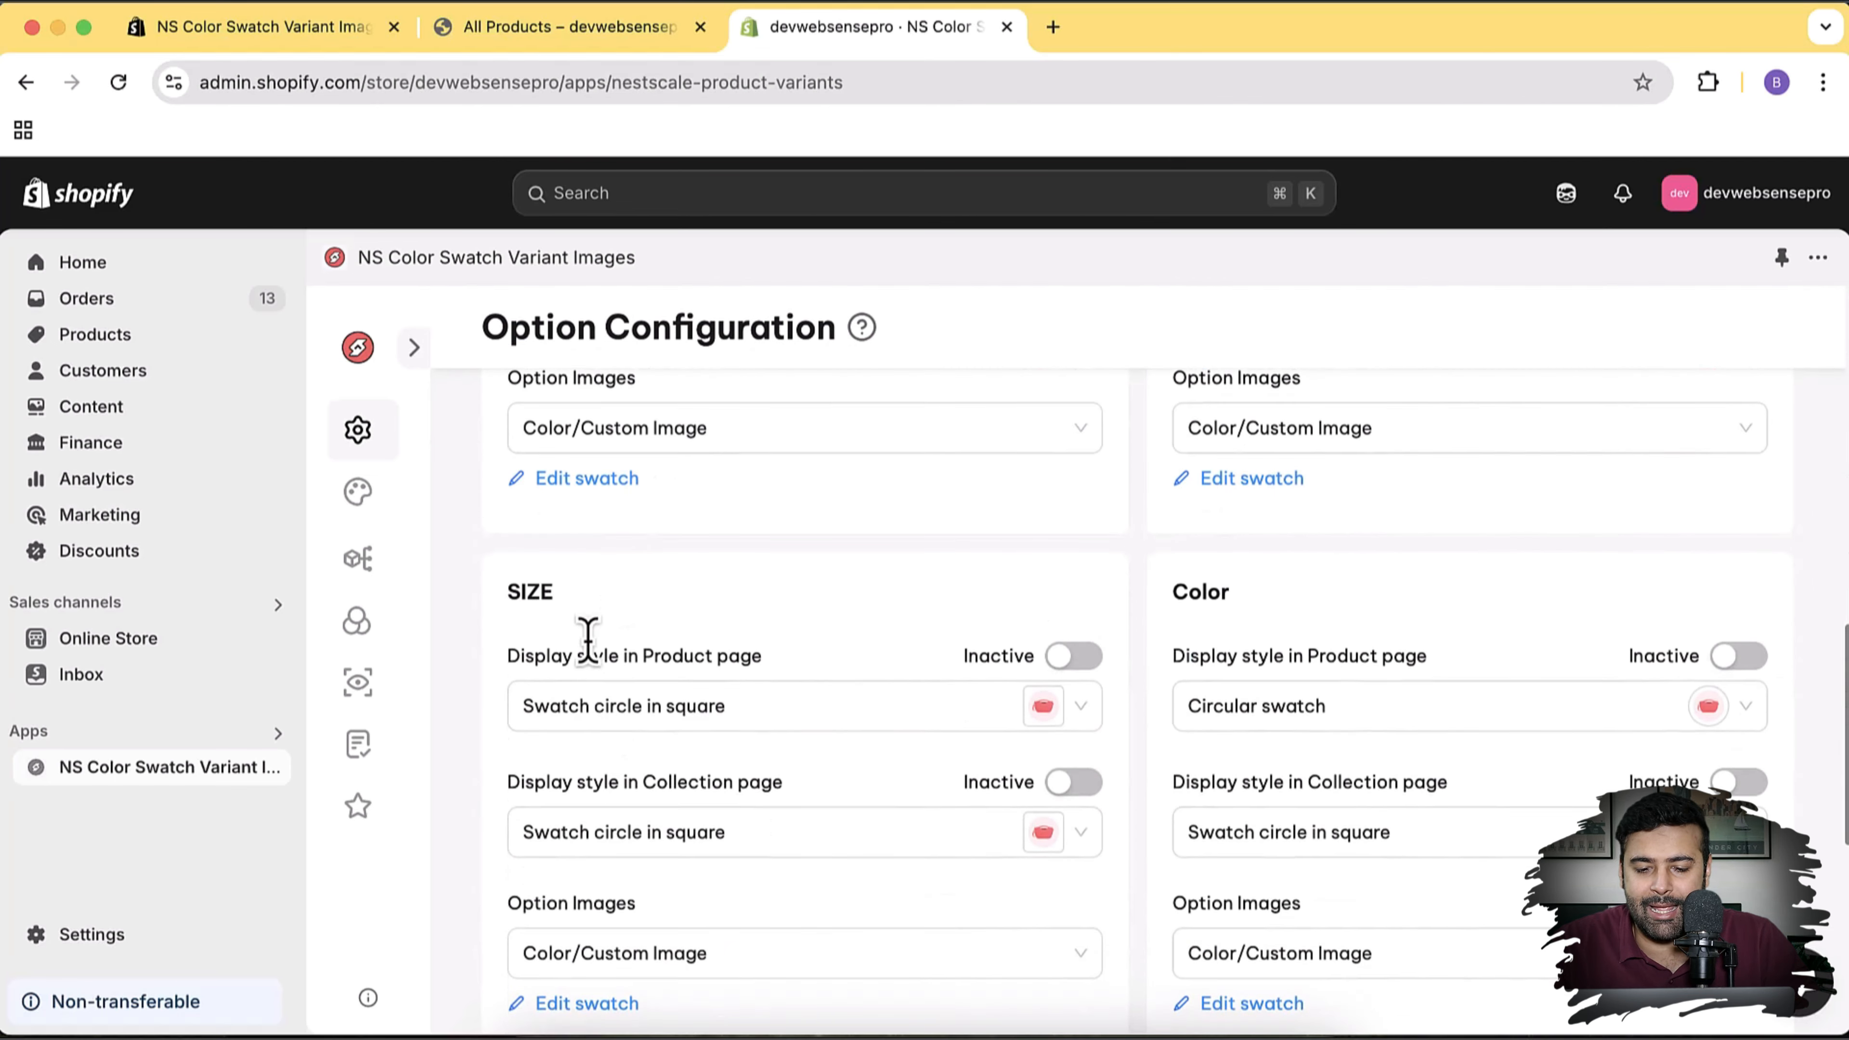
{"action": "scroll", "coordinate": [1015, 638], "scroll_direction": "down", "scroll_amount": 6}
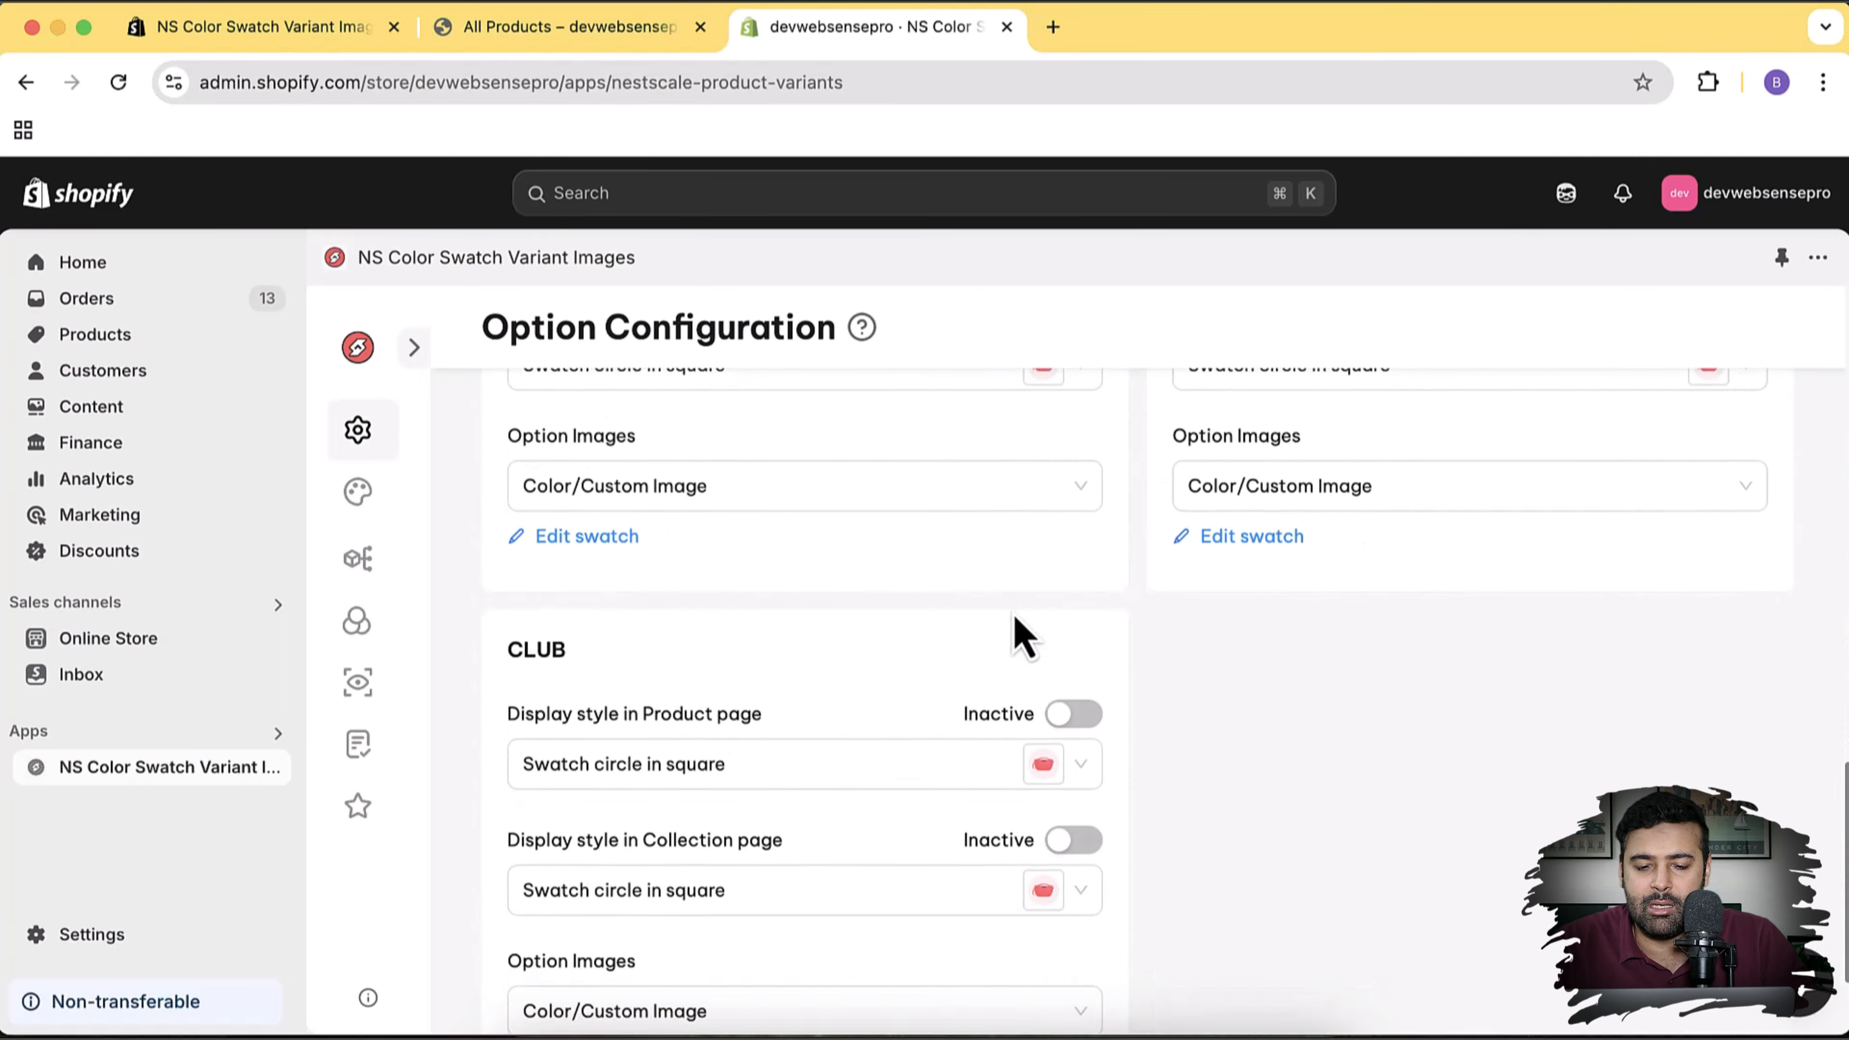
{"action": "scroll", "coordinate": [1019, 634], "scroll_direction": "down", "scroll_amount": 2}
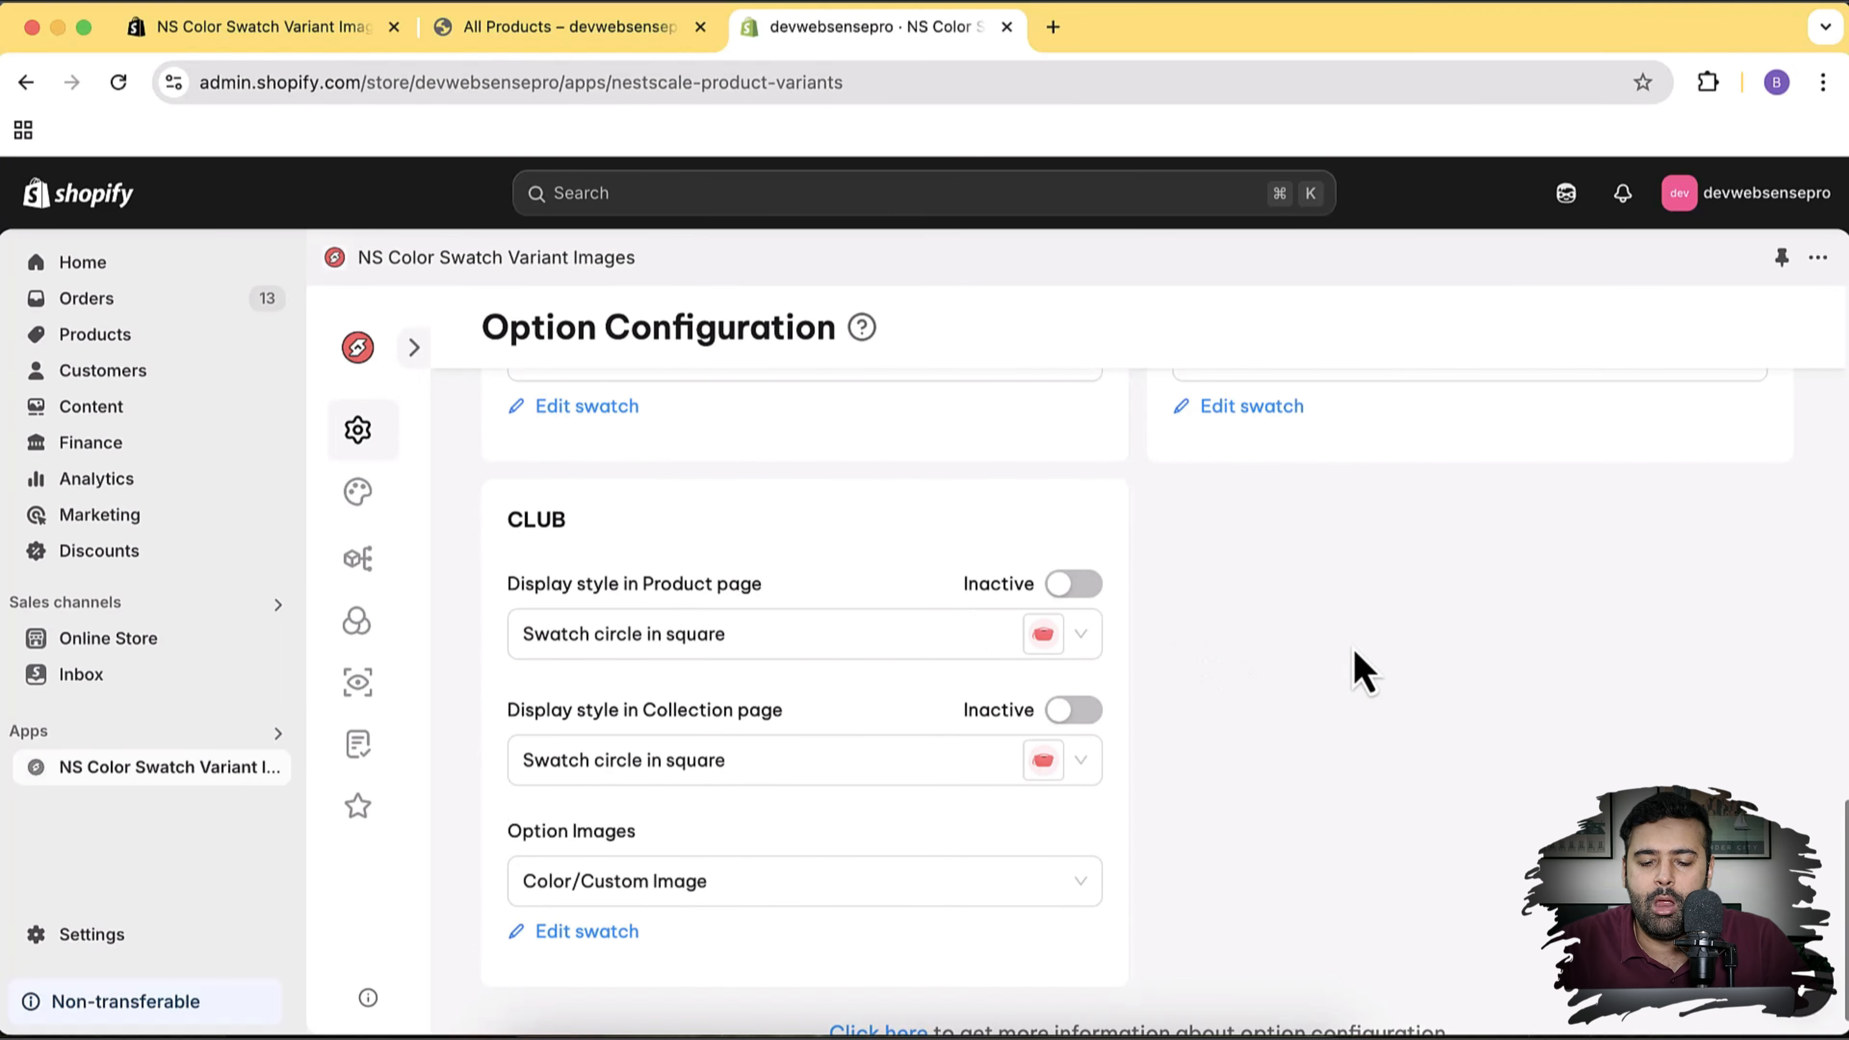
Activate the Product page display style for the Color option
{"action": "scroll", "coordinate": [1205, 714], "scroll_direction": "up", "scroll_amount": 10}
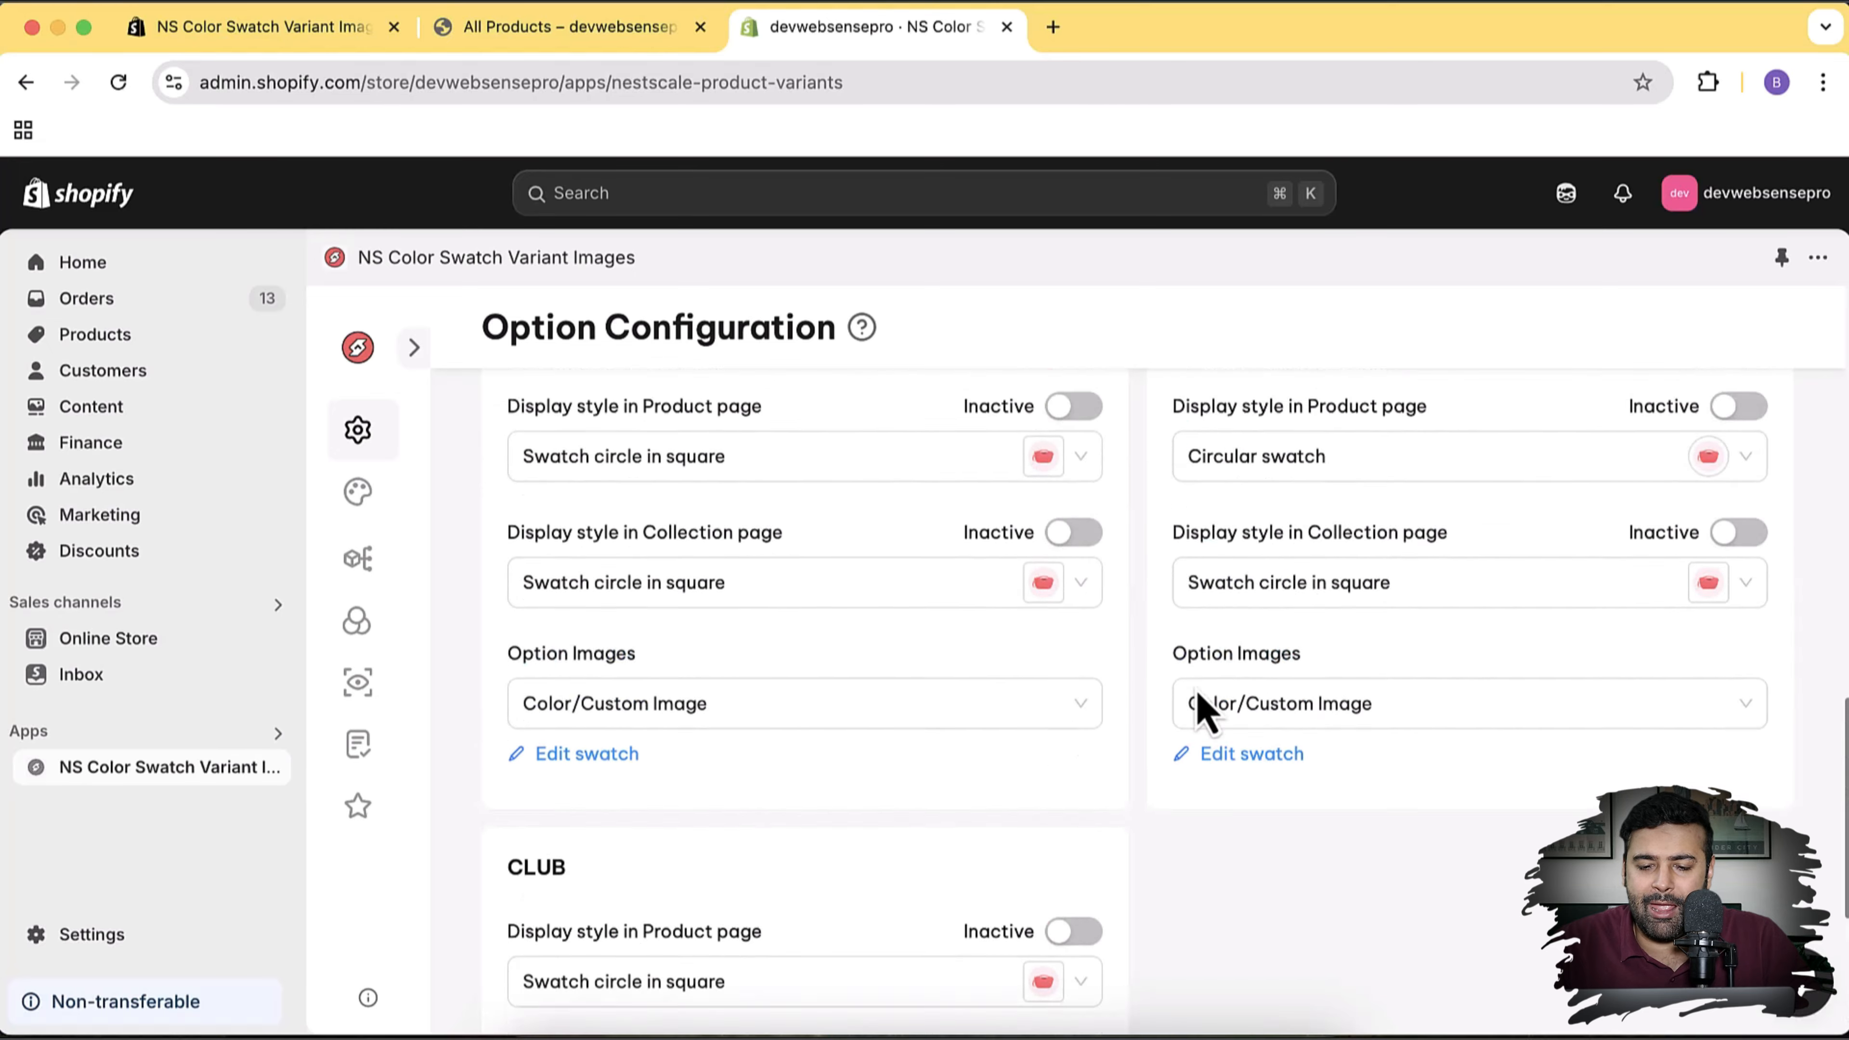
{"action": "scroll", "coordinate": [1204, 713], "scroll_direction": "up", "scroll_amount": 4}
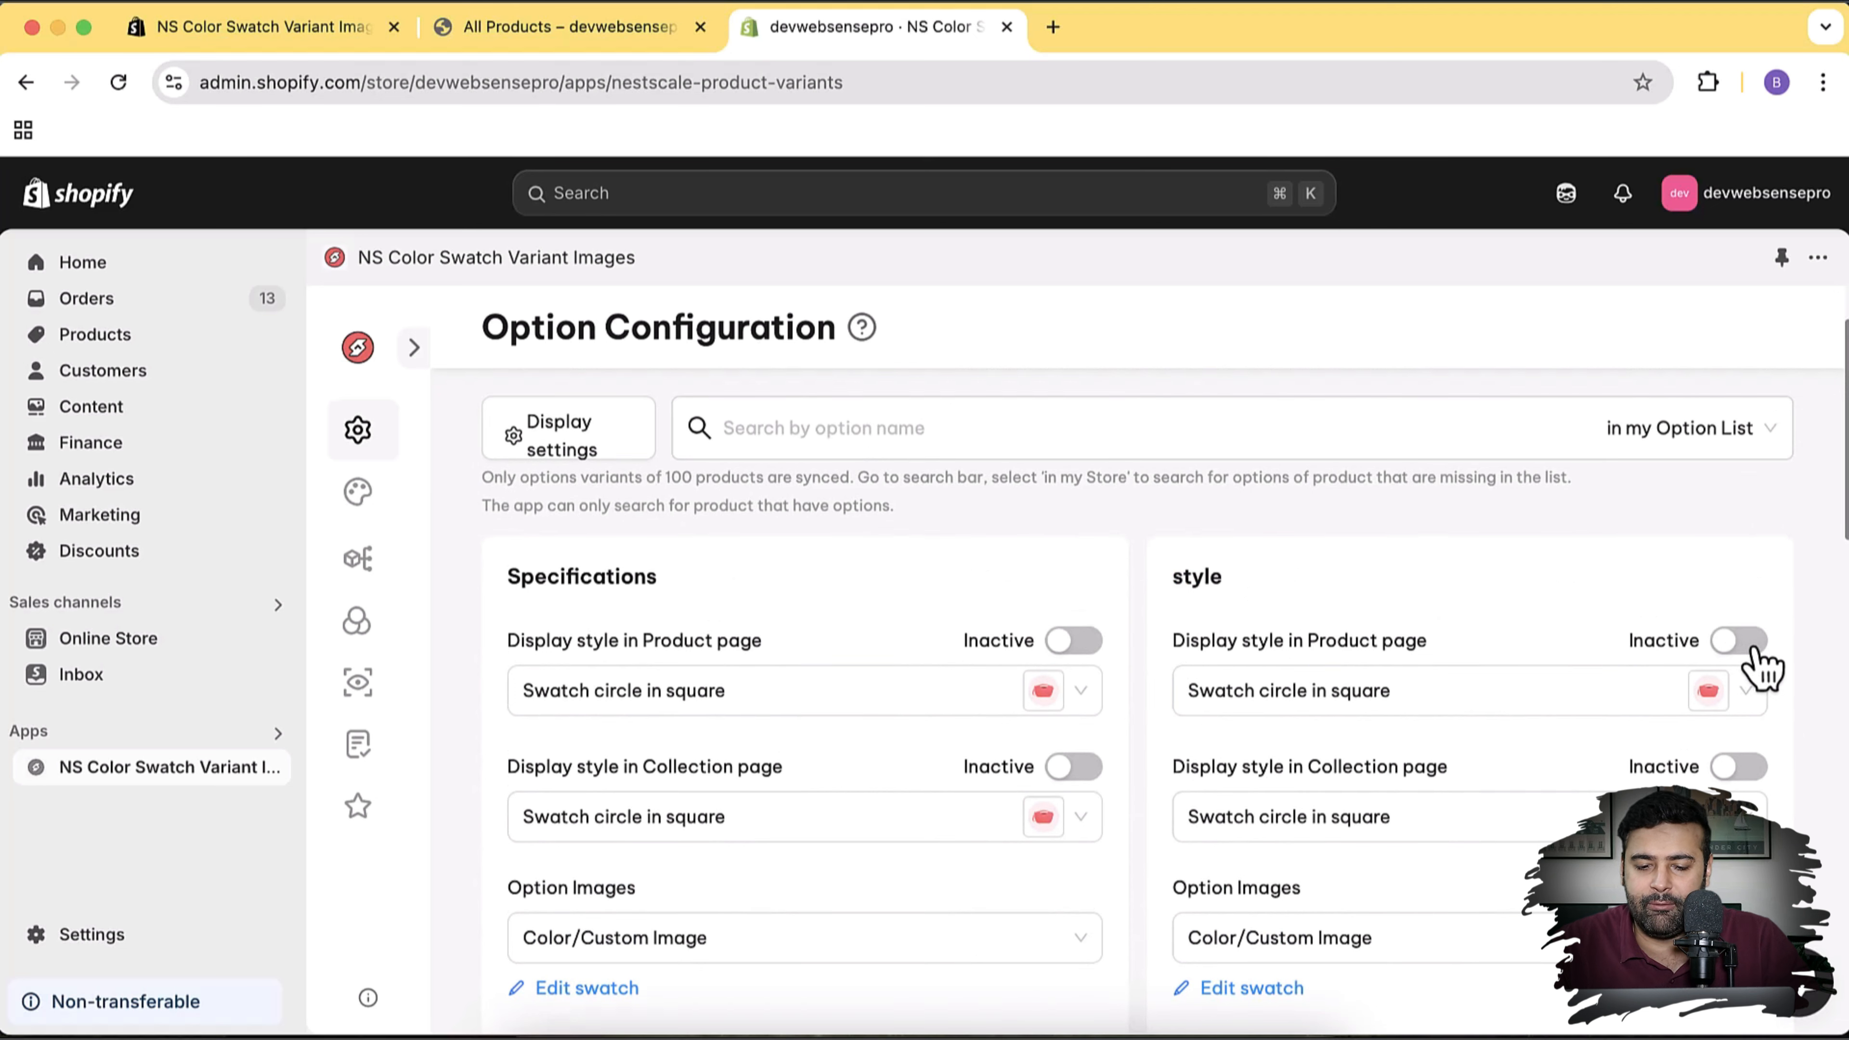
{"action": "scroll", "coordinate": [1332, 484], "scroll_direction": "down", "scroll_amount": 12}
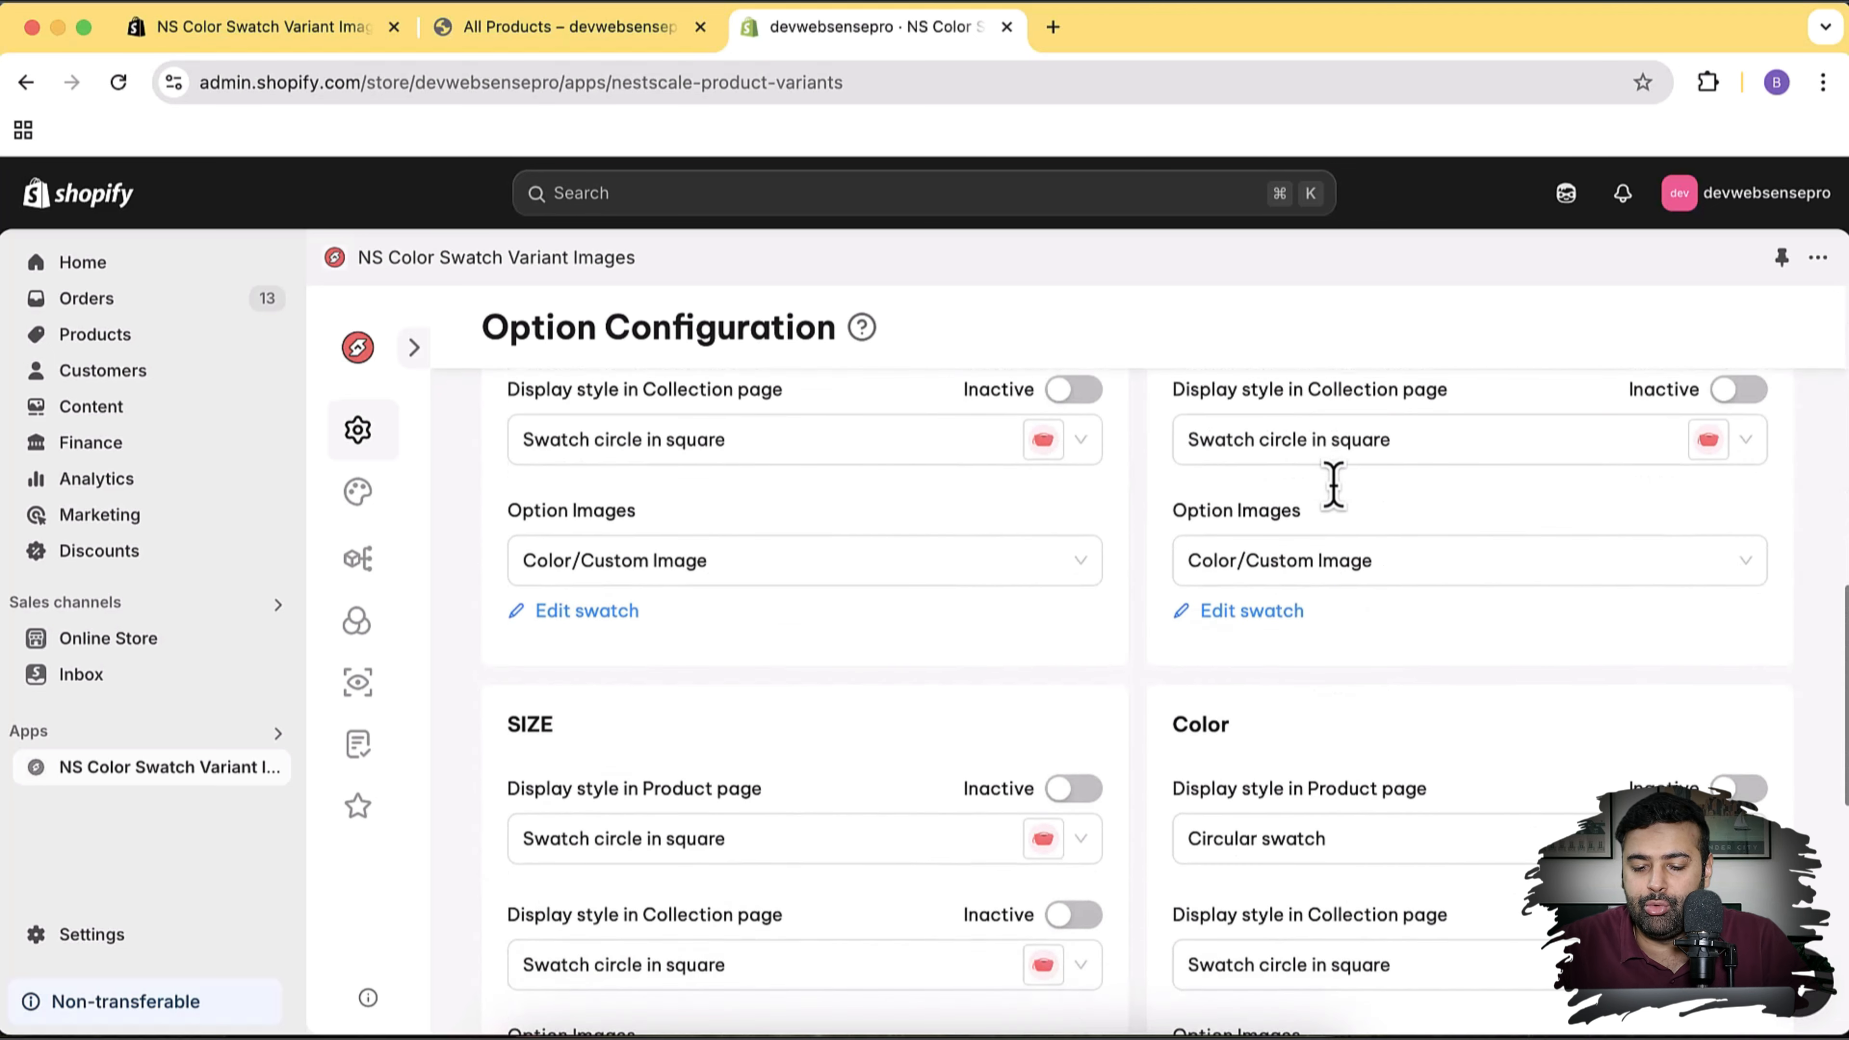
{"action": "scroll", "coordinate": [1332, 485], "scroll_direction": "down", "scroll_amount": 5}
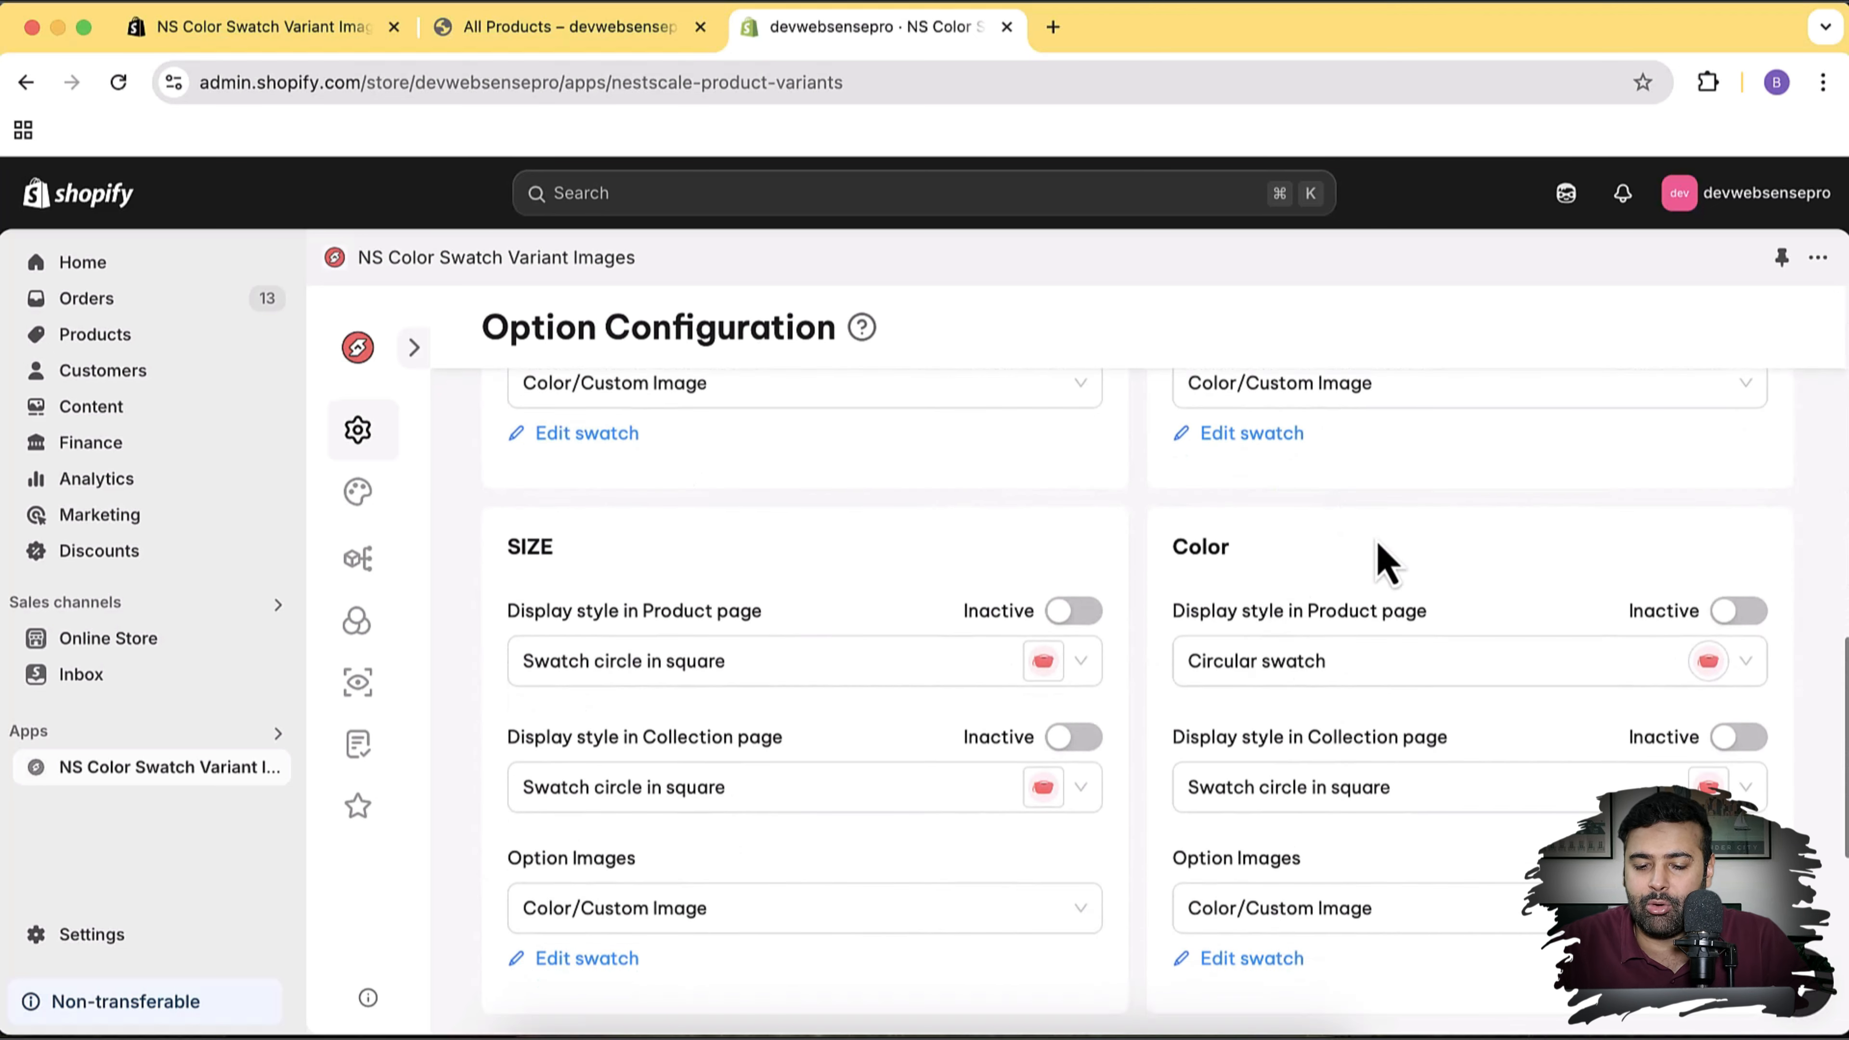
{"action": "scroll", "coordinate": [1381, 557], "scroll_direction": "down", "scroll_amount": 2}
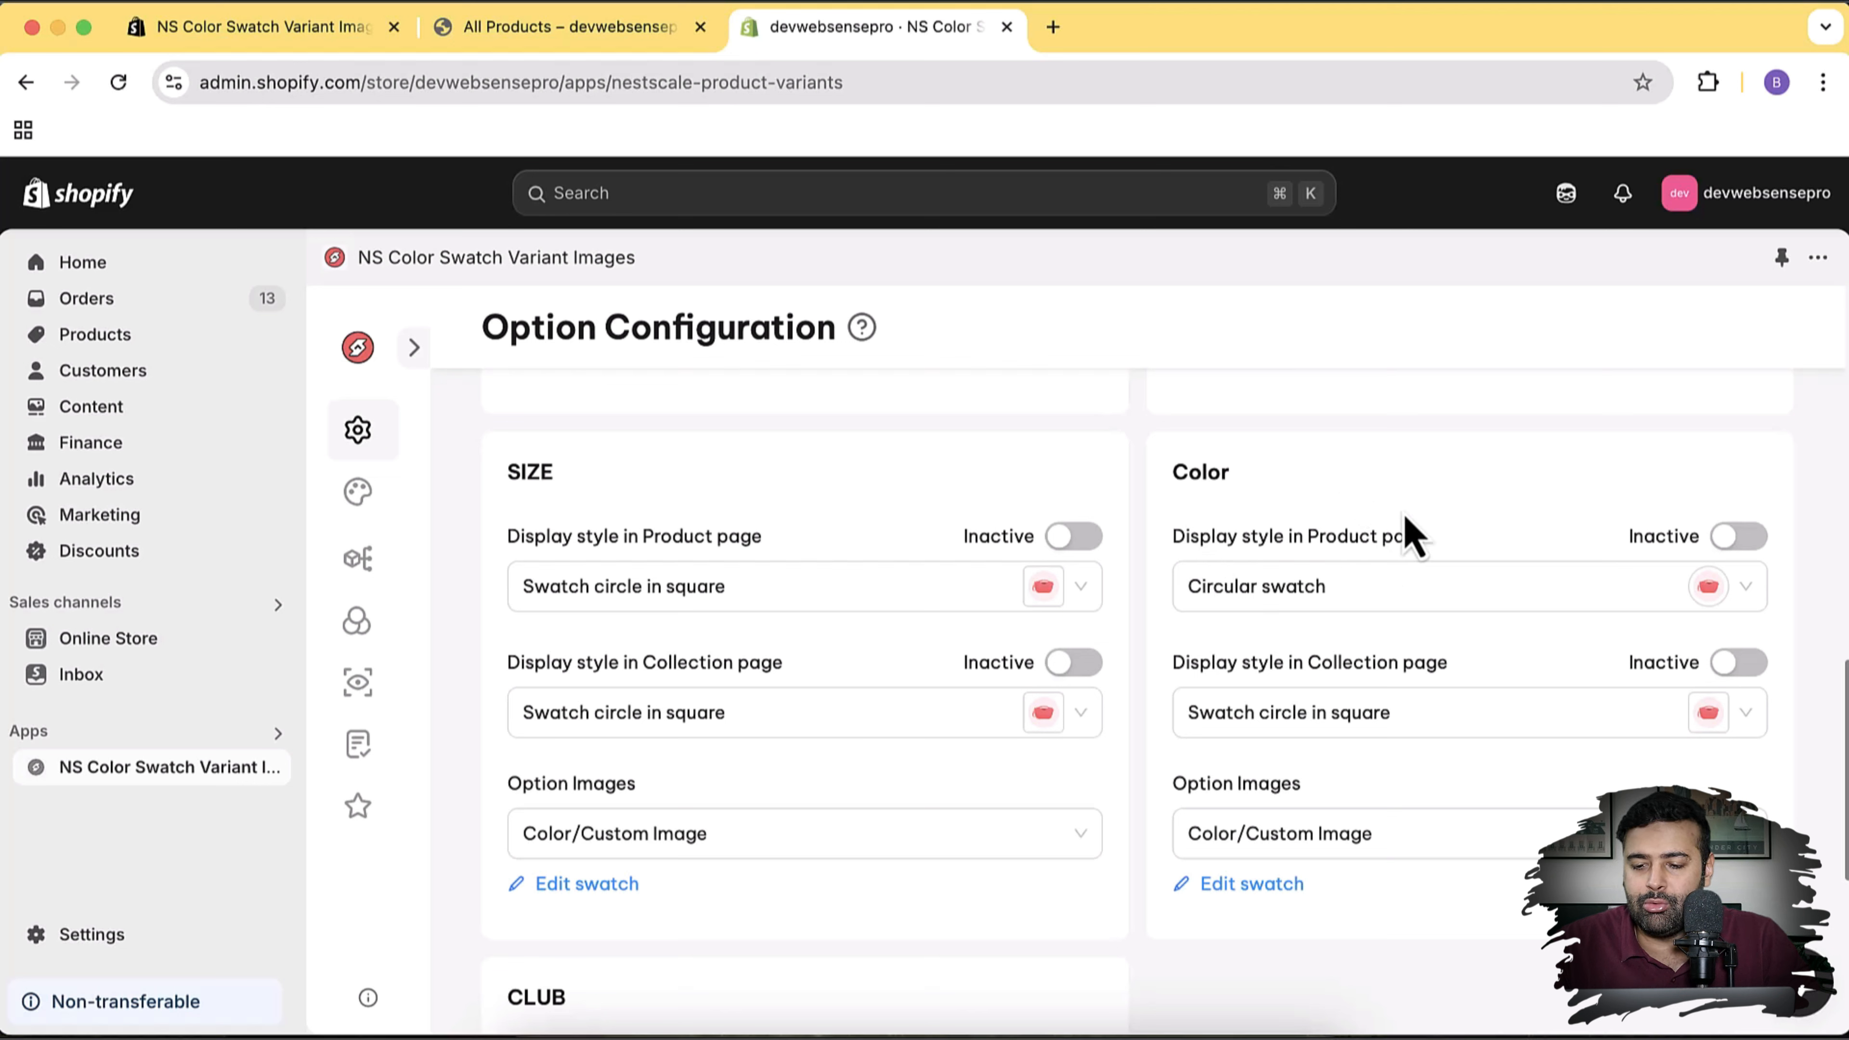
{"action": "left_click", "coordinate": [1754, 543]}
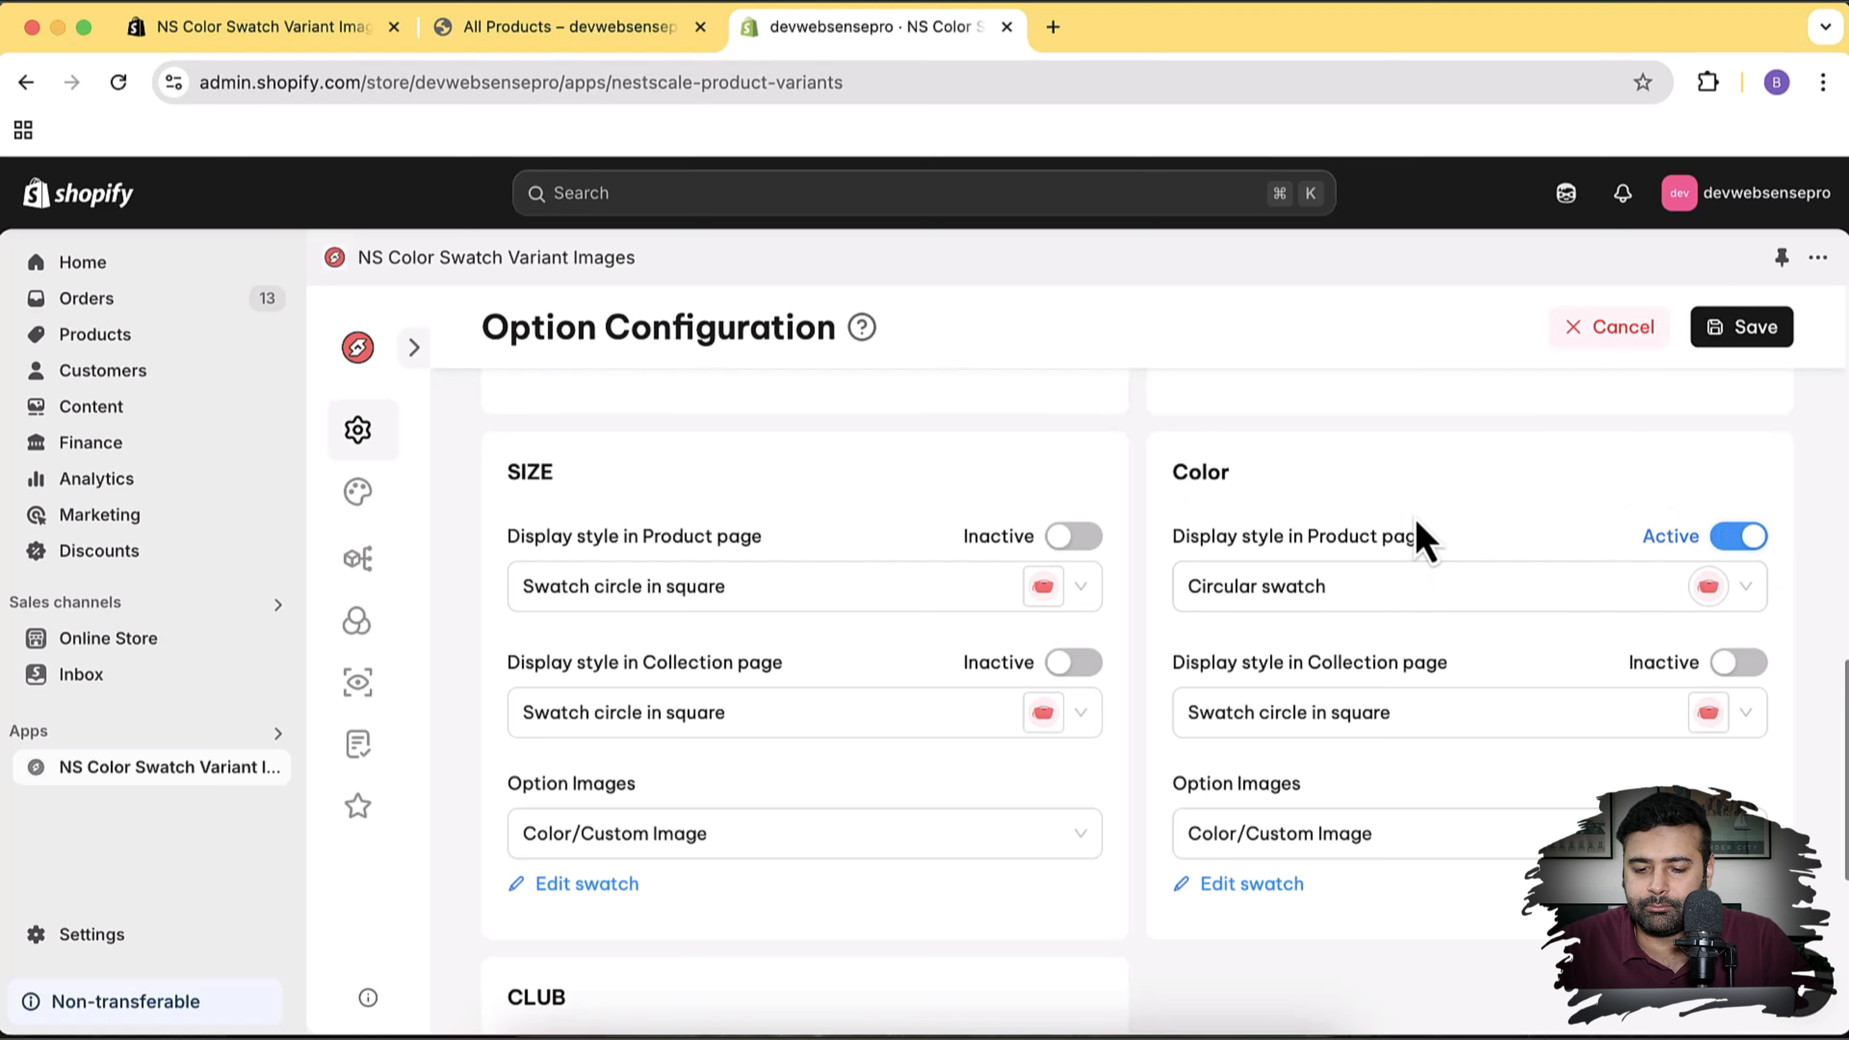
Keep Circular swatch as the Color option's product page display style and save the option configuration
{"action": "left_click", "coordinate": [1442, 601]}
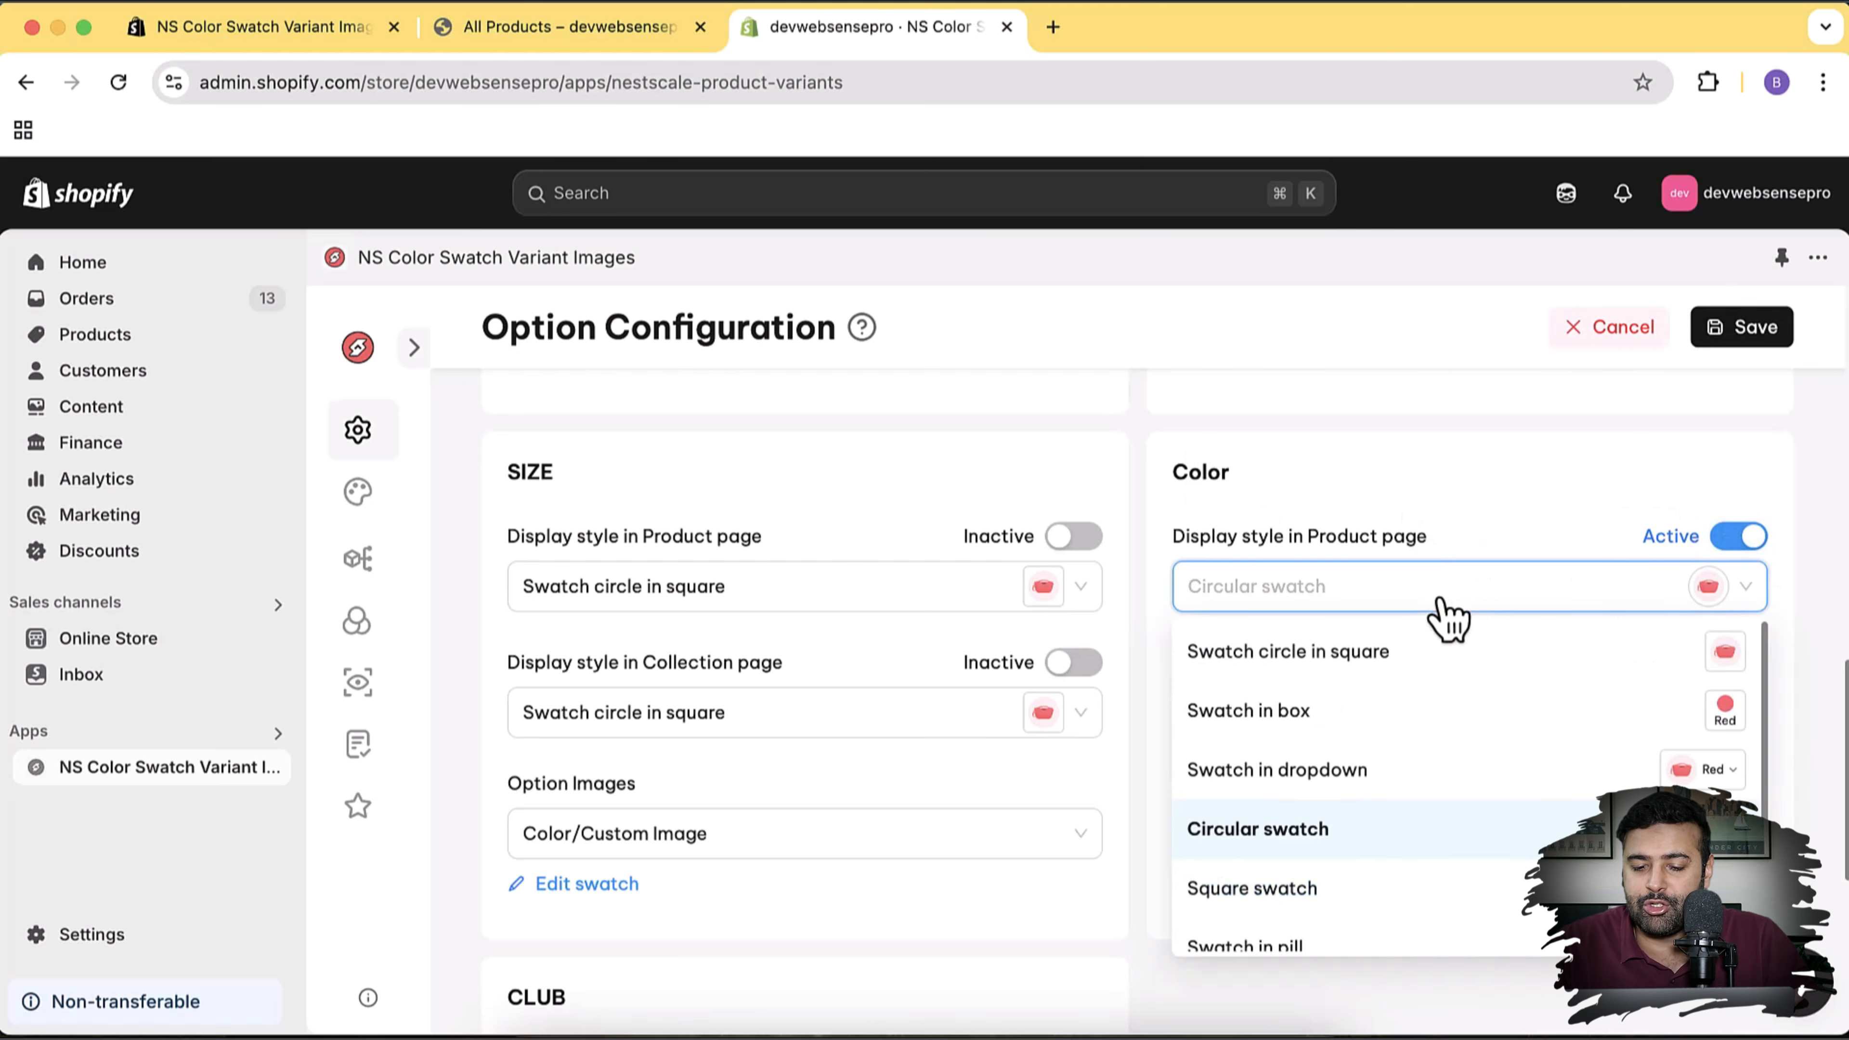
{"action": "left_click", "coordinate": [1444, 483]}
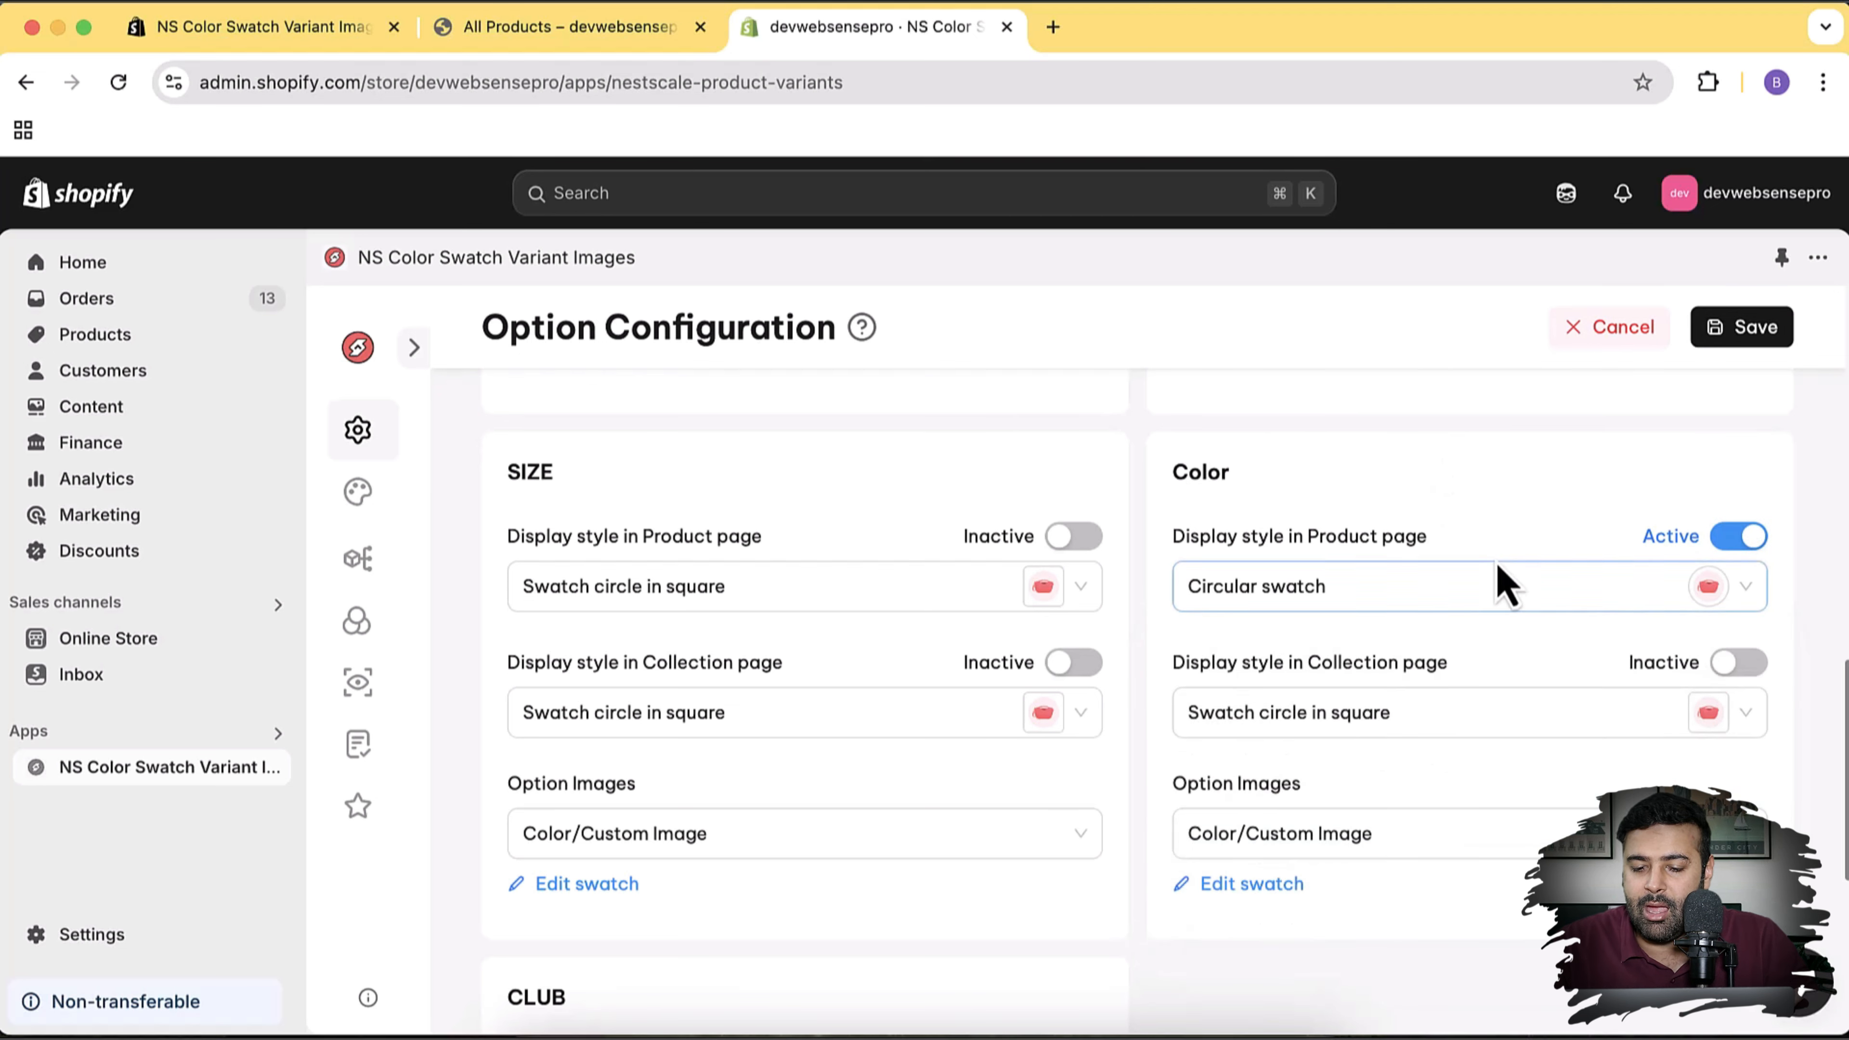
{"action": "scroll", "coordinate": [1499, 580], "scroll_direction": "down", "scroll_amount": 2}
{"action": "scroll", "coordinate": [1503, 582], "scroll_direction": "up", "scroll_amount": 1}
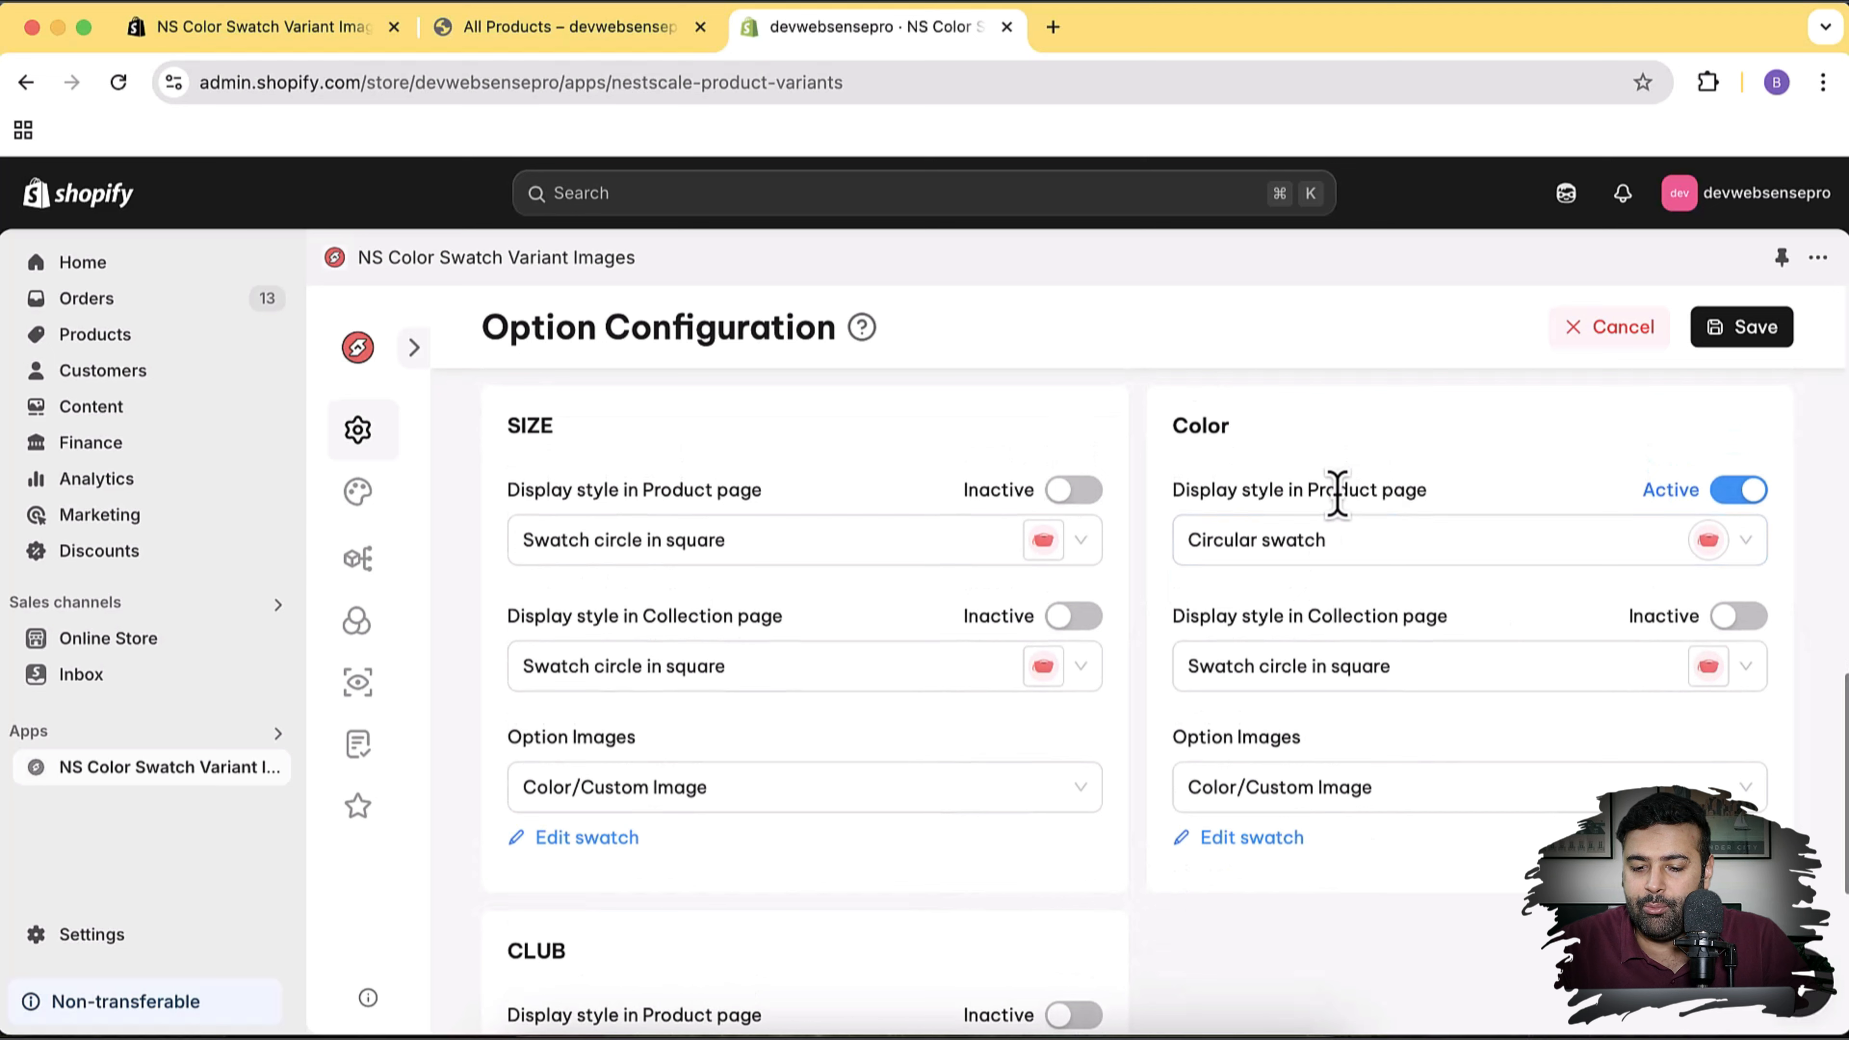
{"action": "left_click_drag", "start_coordinate": [1306, 486], "coordinate": [1405, 489]}
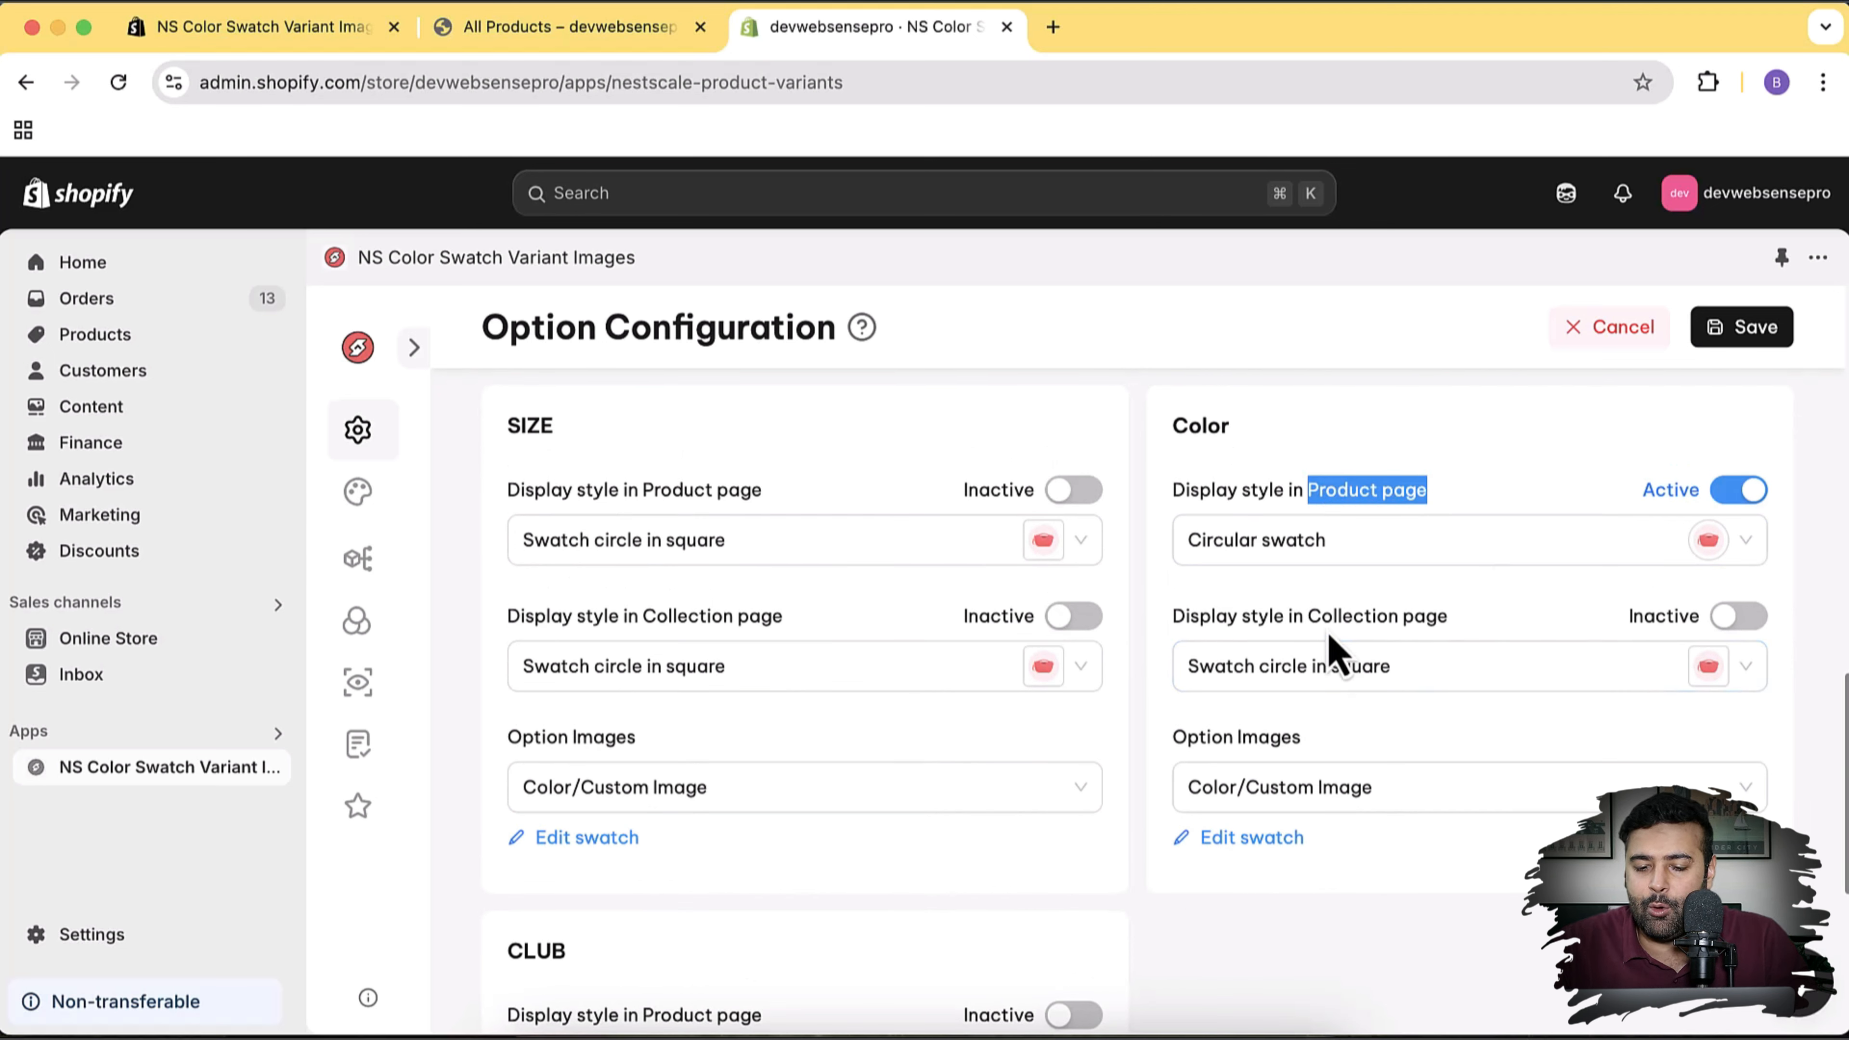
{"action": "left_click_drag", "start_coordinate": [1303, 616], "coordinate": [1465, 628]}
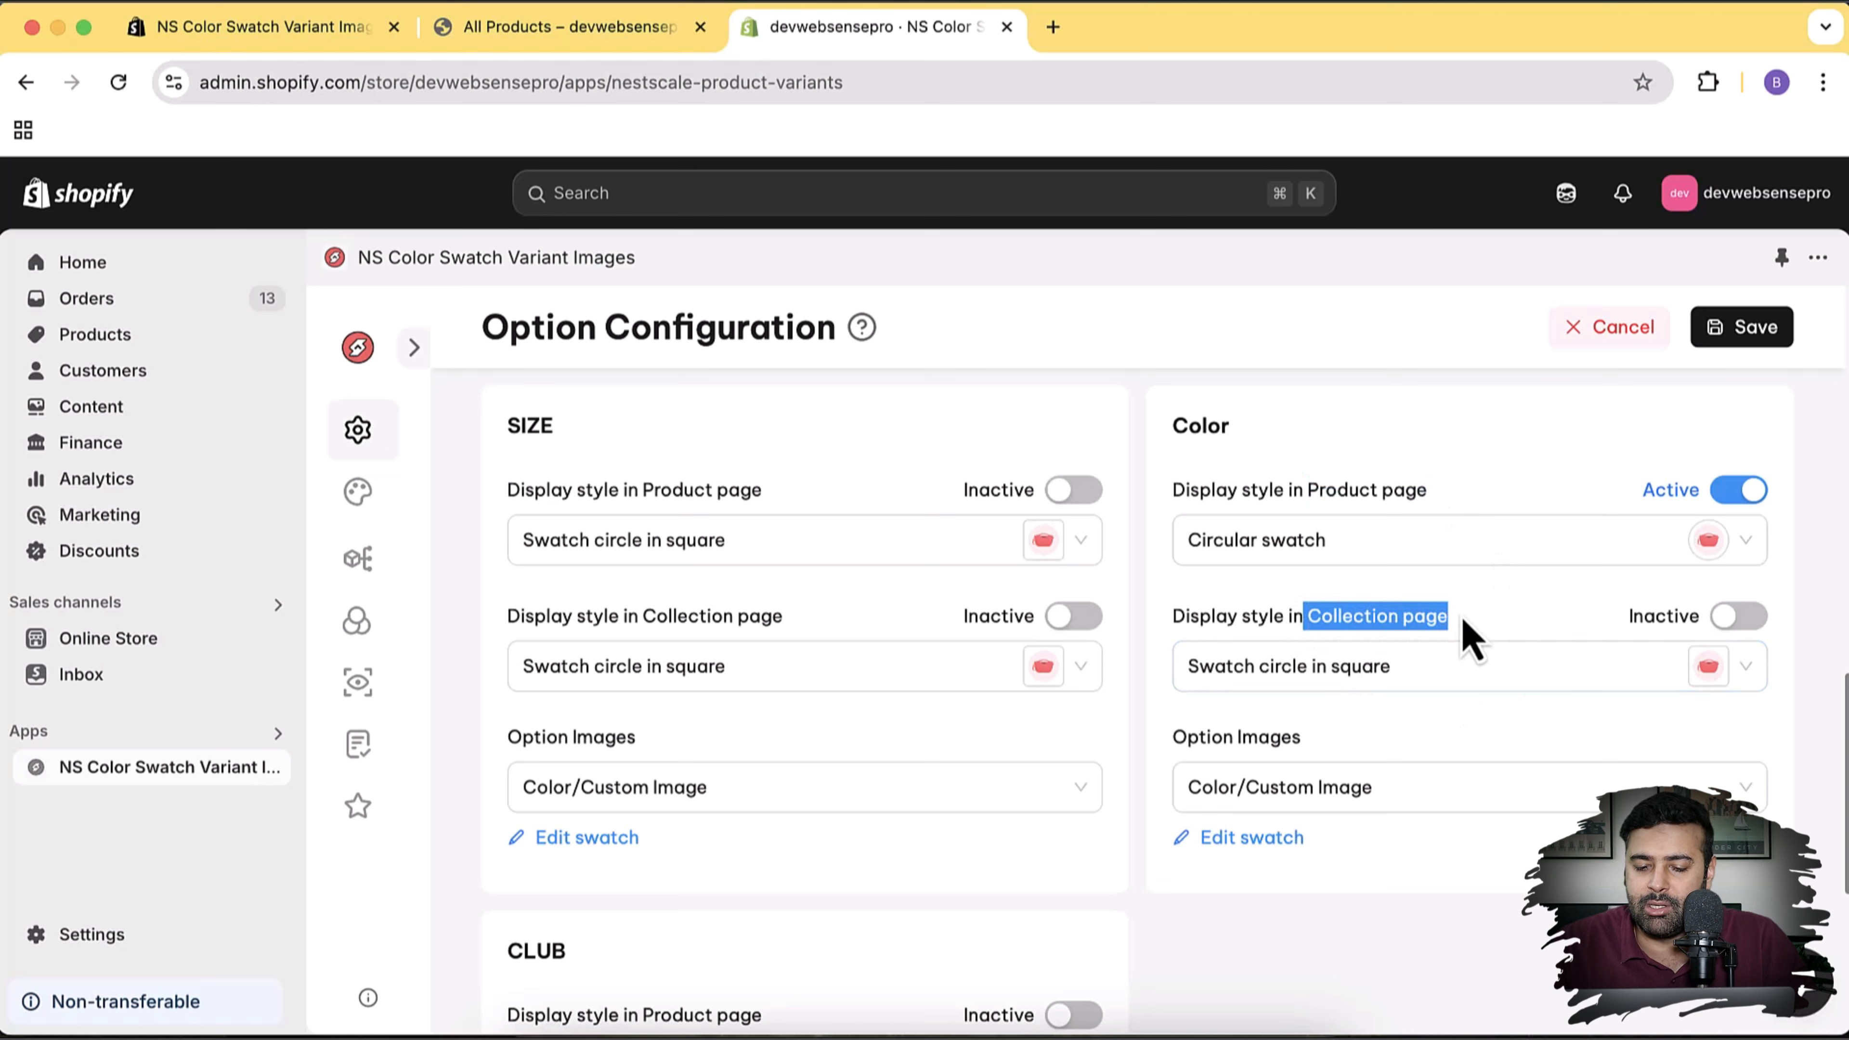
{"action": "left_click", "coordinate": [1459, 634]}
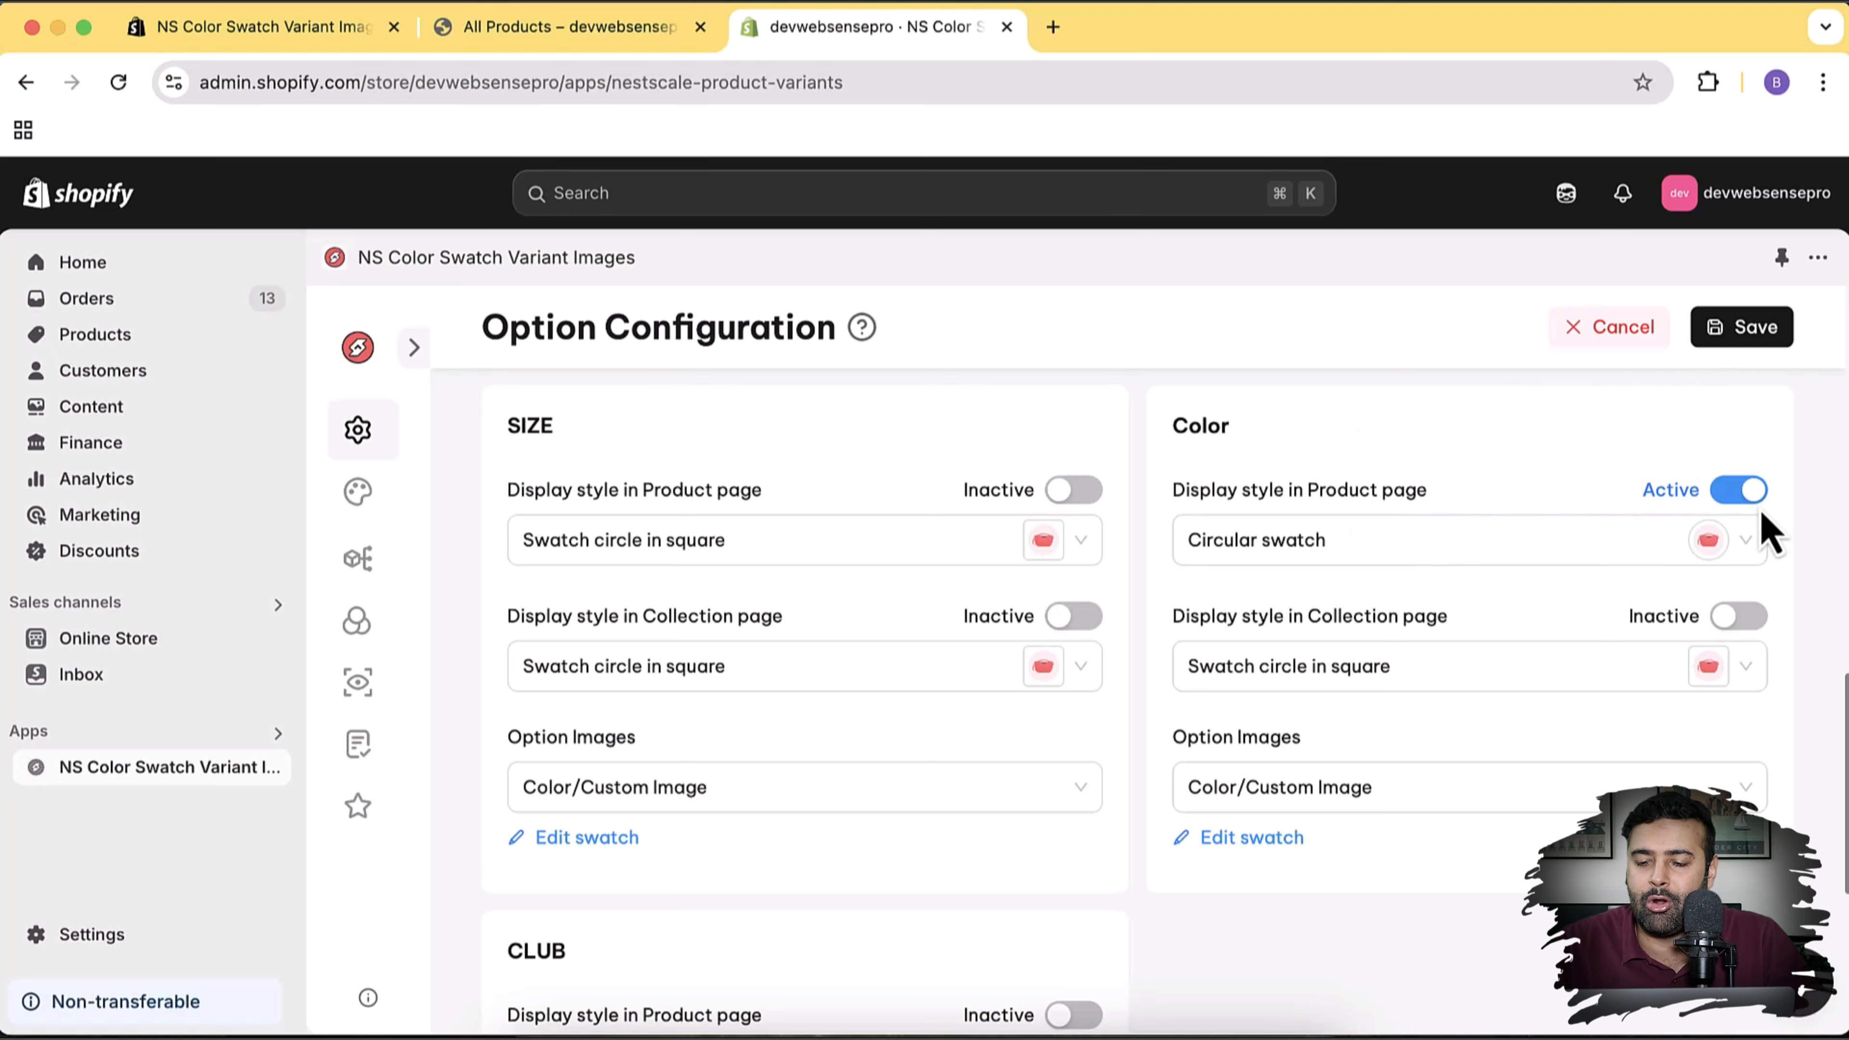
{"action": "left_click", "coordinate": [1753, 357]}
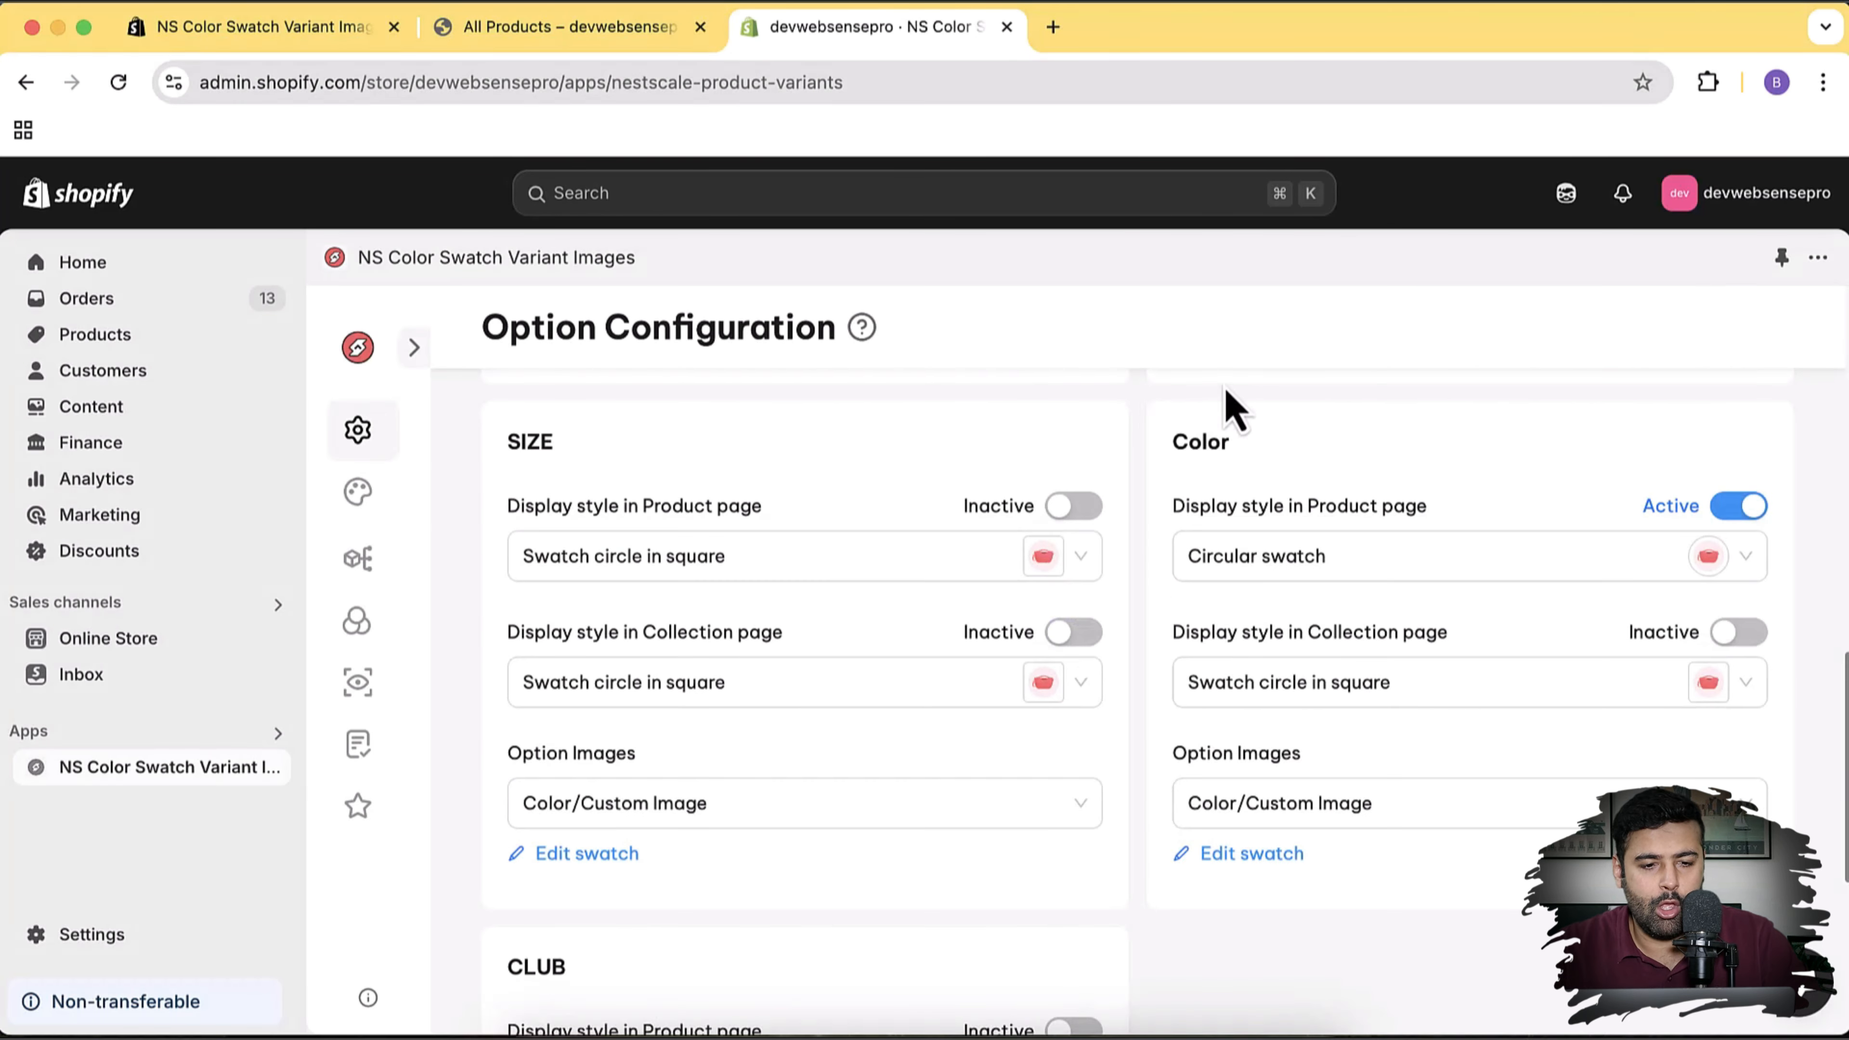
Switch to the storefront and open the NIKE DRILL TOP - MEN'S product from the All Products collection
{"action": "left_click", "coordinate": [629, 37]}
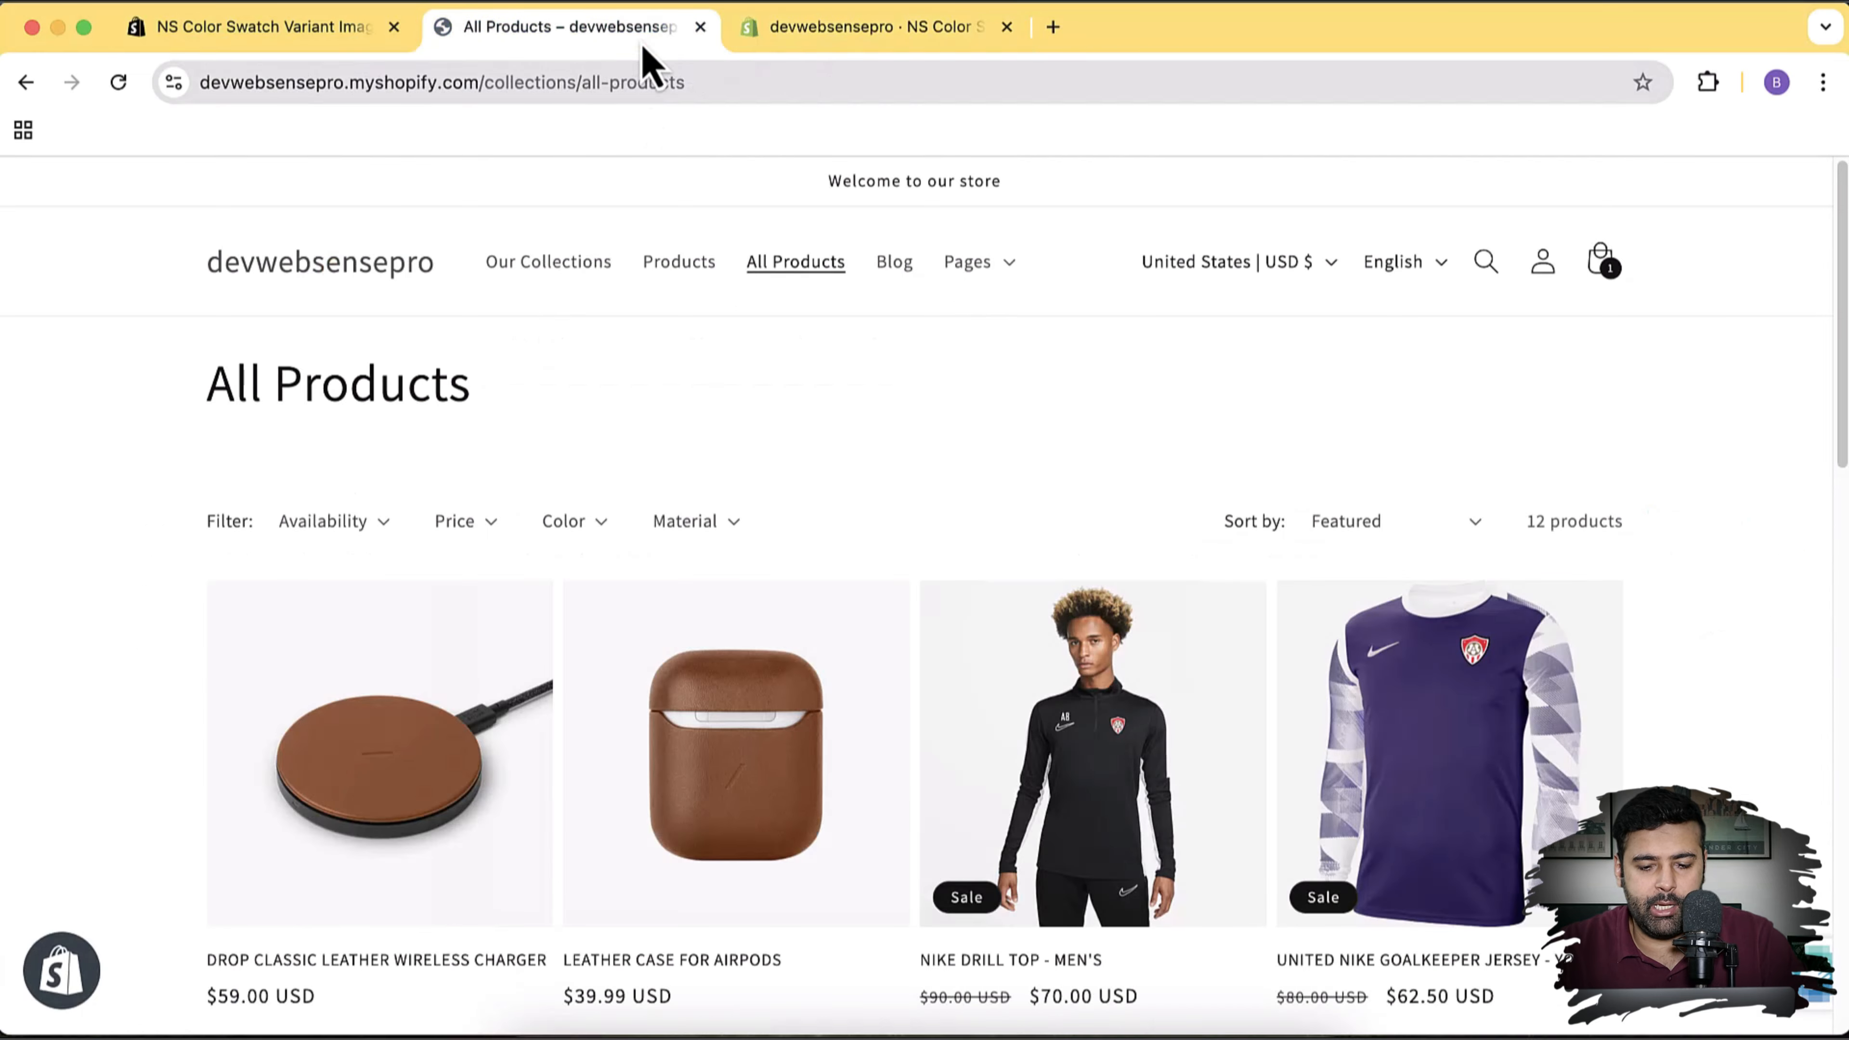
{"action": "scroll", "coordinate": [1725, 398], "scroll_direction": "down", "scroll_amount": 3}
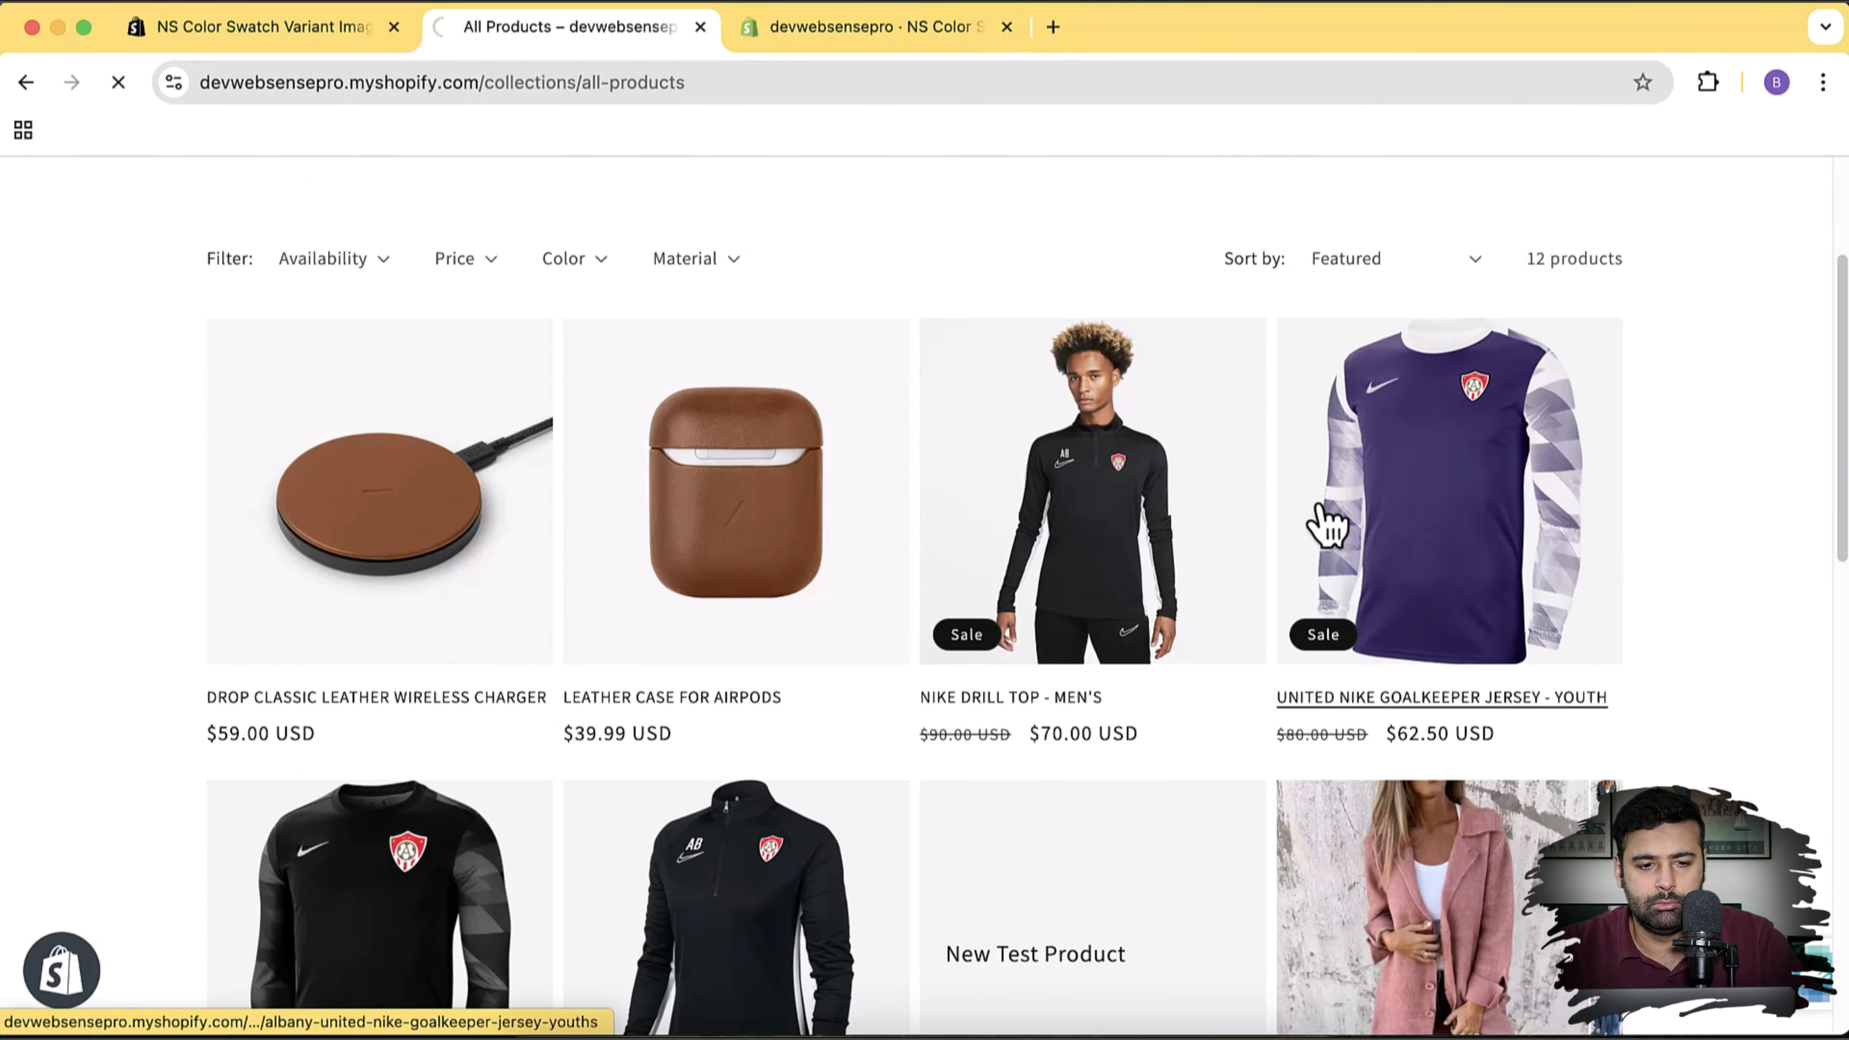
{"action": "scroll", "coordinate": [1725, 408], "scroll_direction": "down", "scroll_amount": 3}
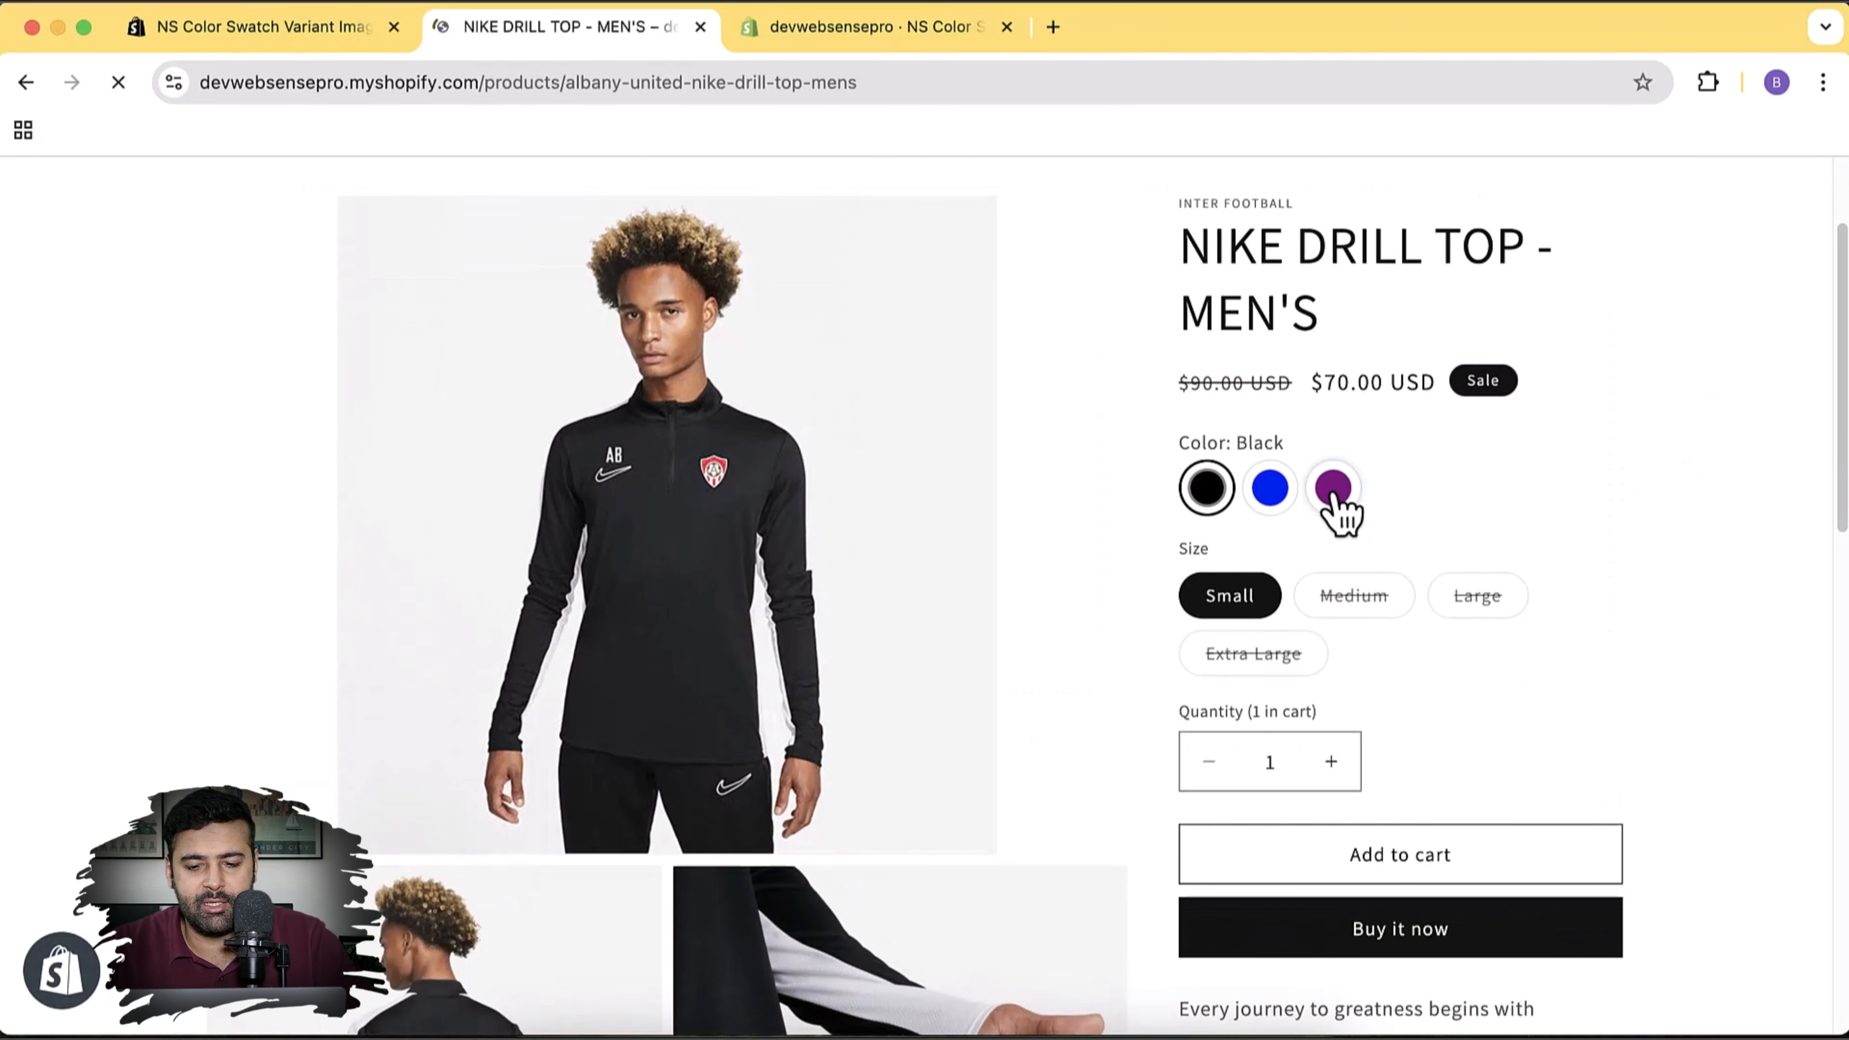
Try the Blue, Purple and Black color swatches on the product page and check their enlarged previews
{"action": "left_click", "coordinate": [1271, 497]}
{"action": "left_click", "coordinate": [1332, 499]}
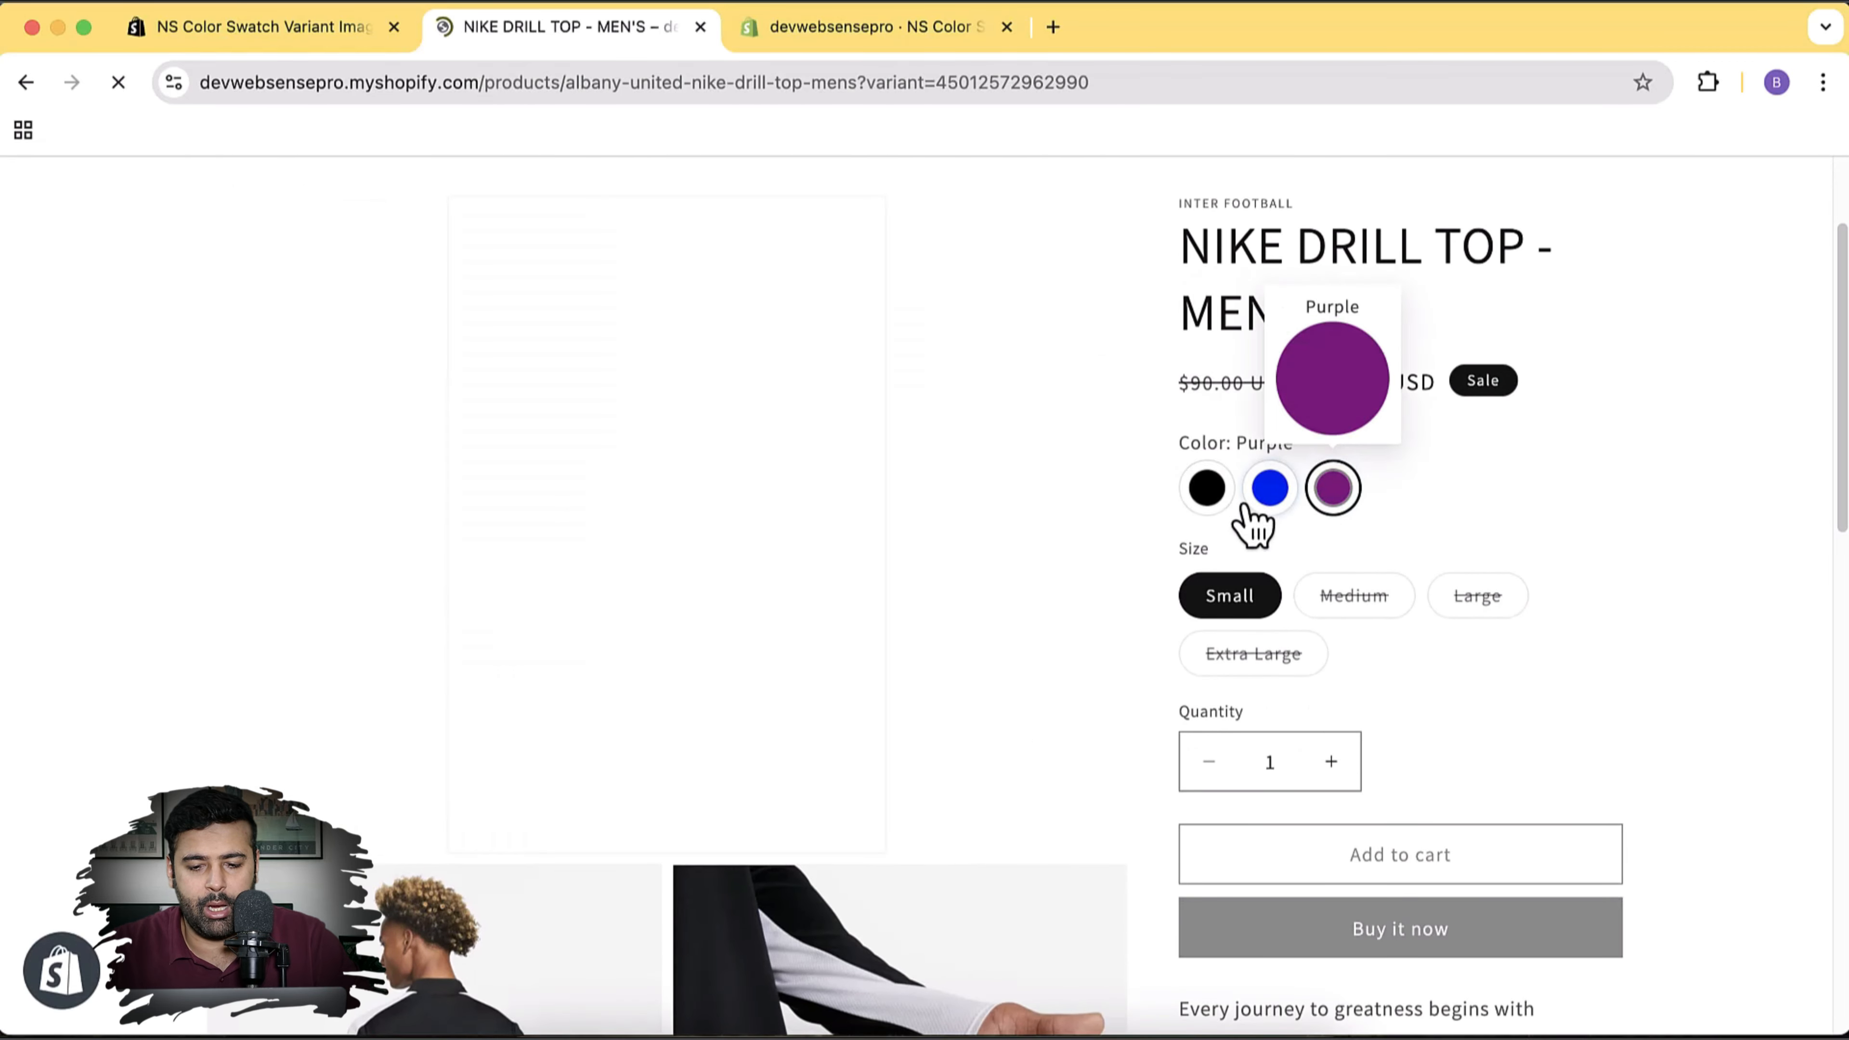
{"action": "left_click", "coordinate": [1214, 503]}
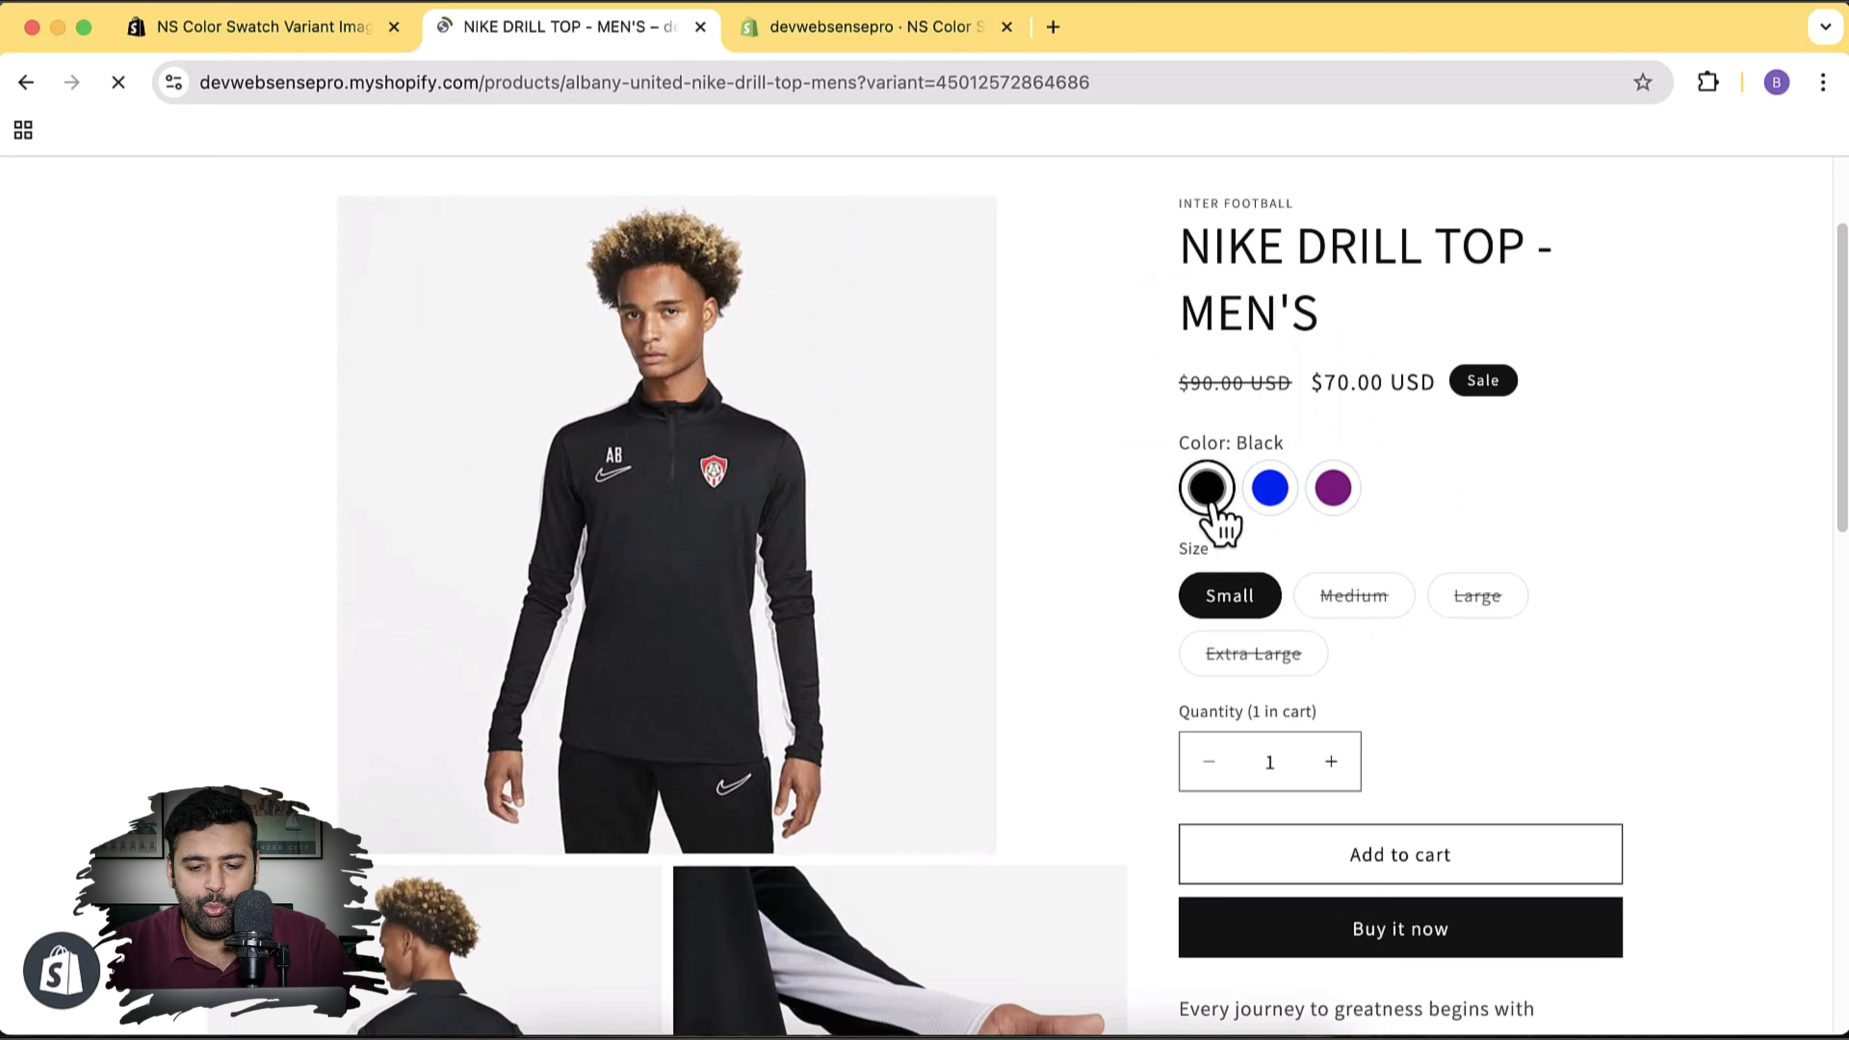
{"action": "mouse_move", "coordinate": [1367, 497]}
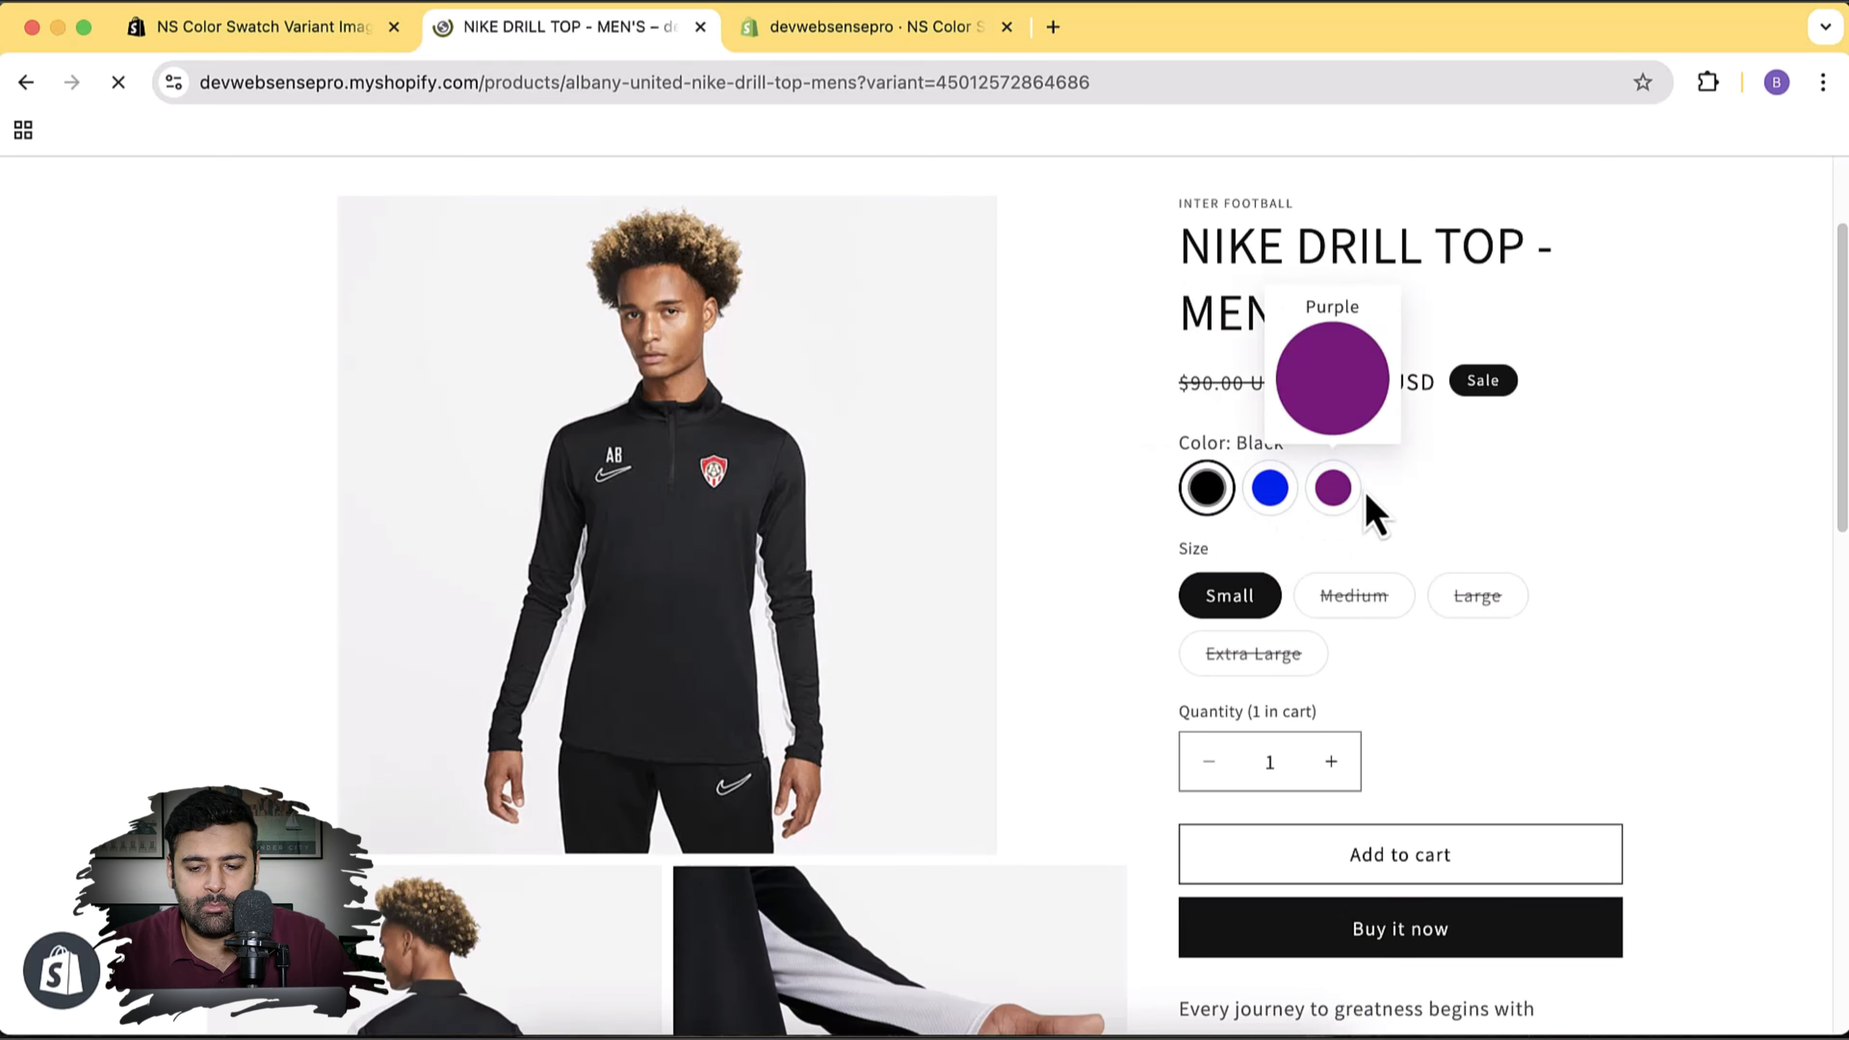
{"action": "mouse_move", "coordinate": [1282, 500]}
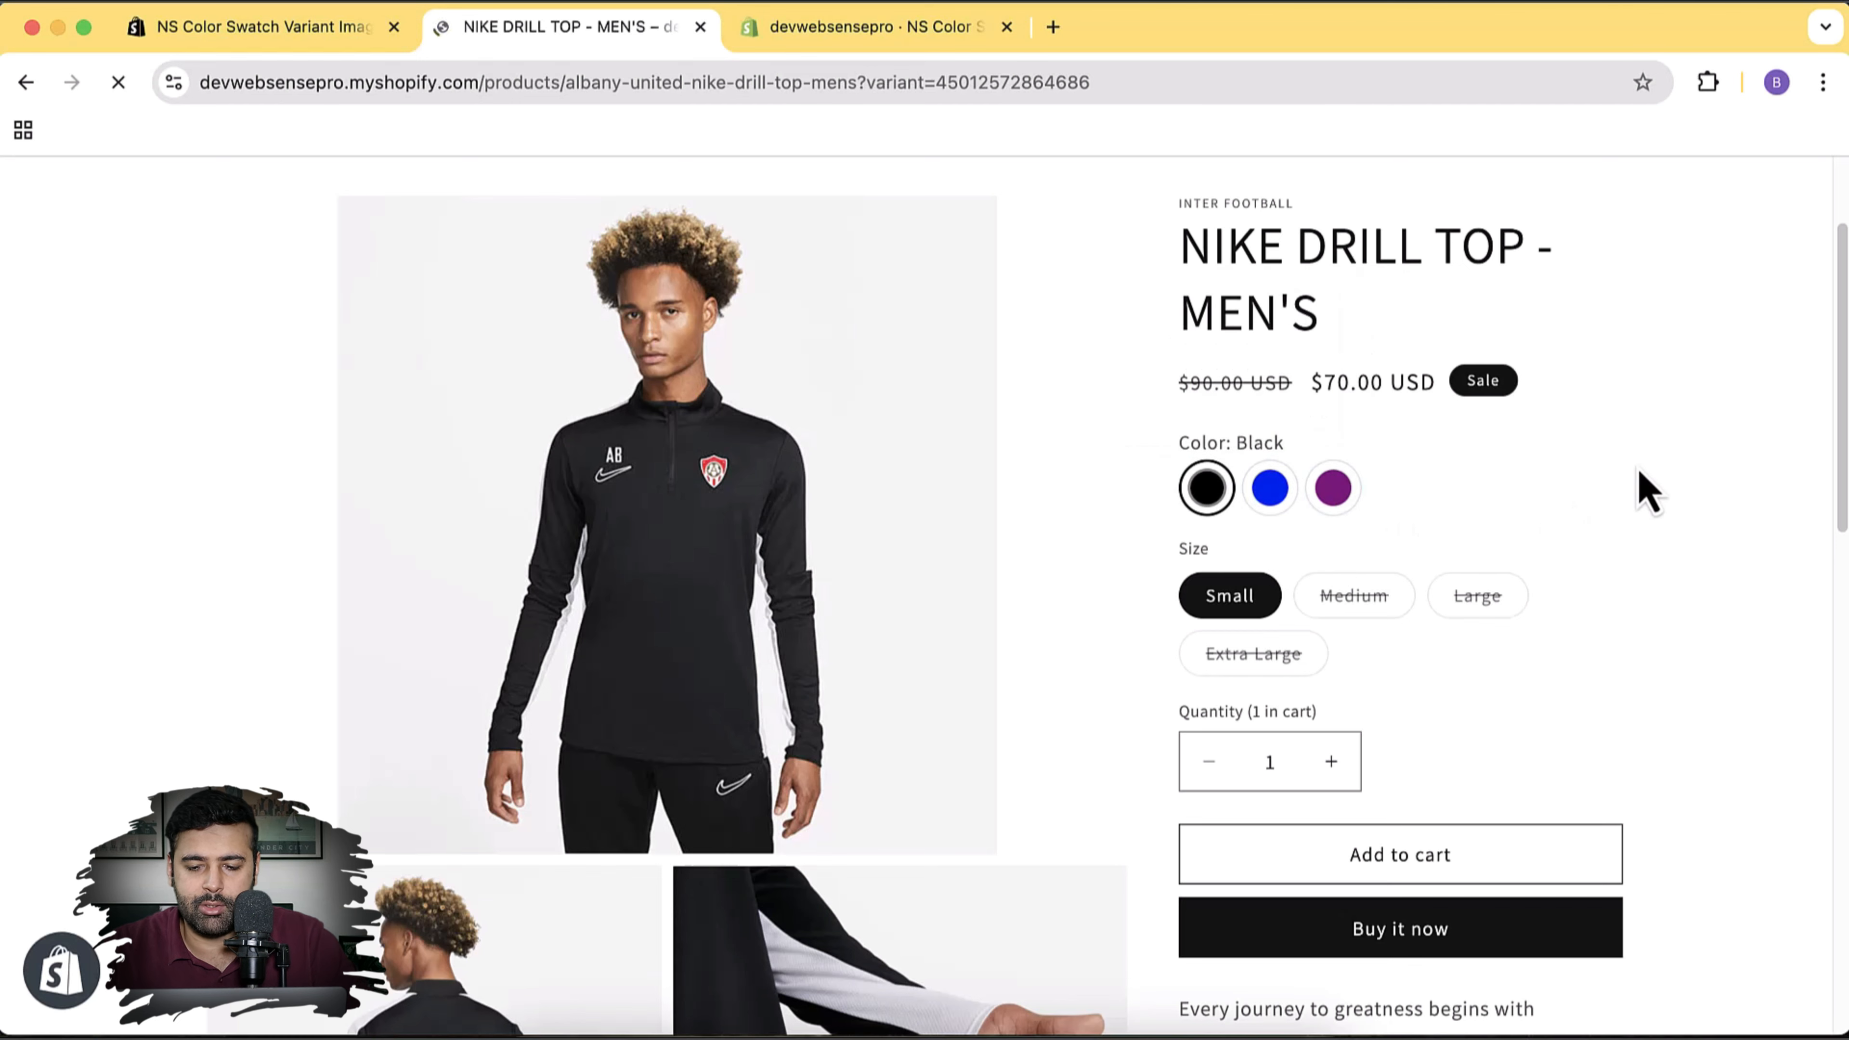
{"action": "scroll", "coordinate": [1647, 492], "scroll_direction": "down", "scroll_amount": 3}
{"action": "scroll", "coordinate": [1637, 488], "scroll_direction": "up", "scroll_amount": 4}
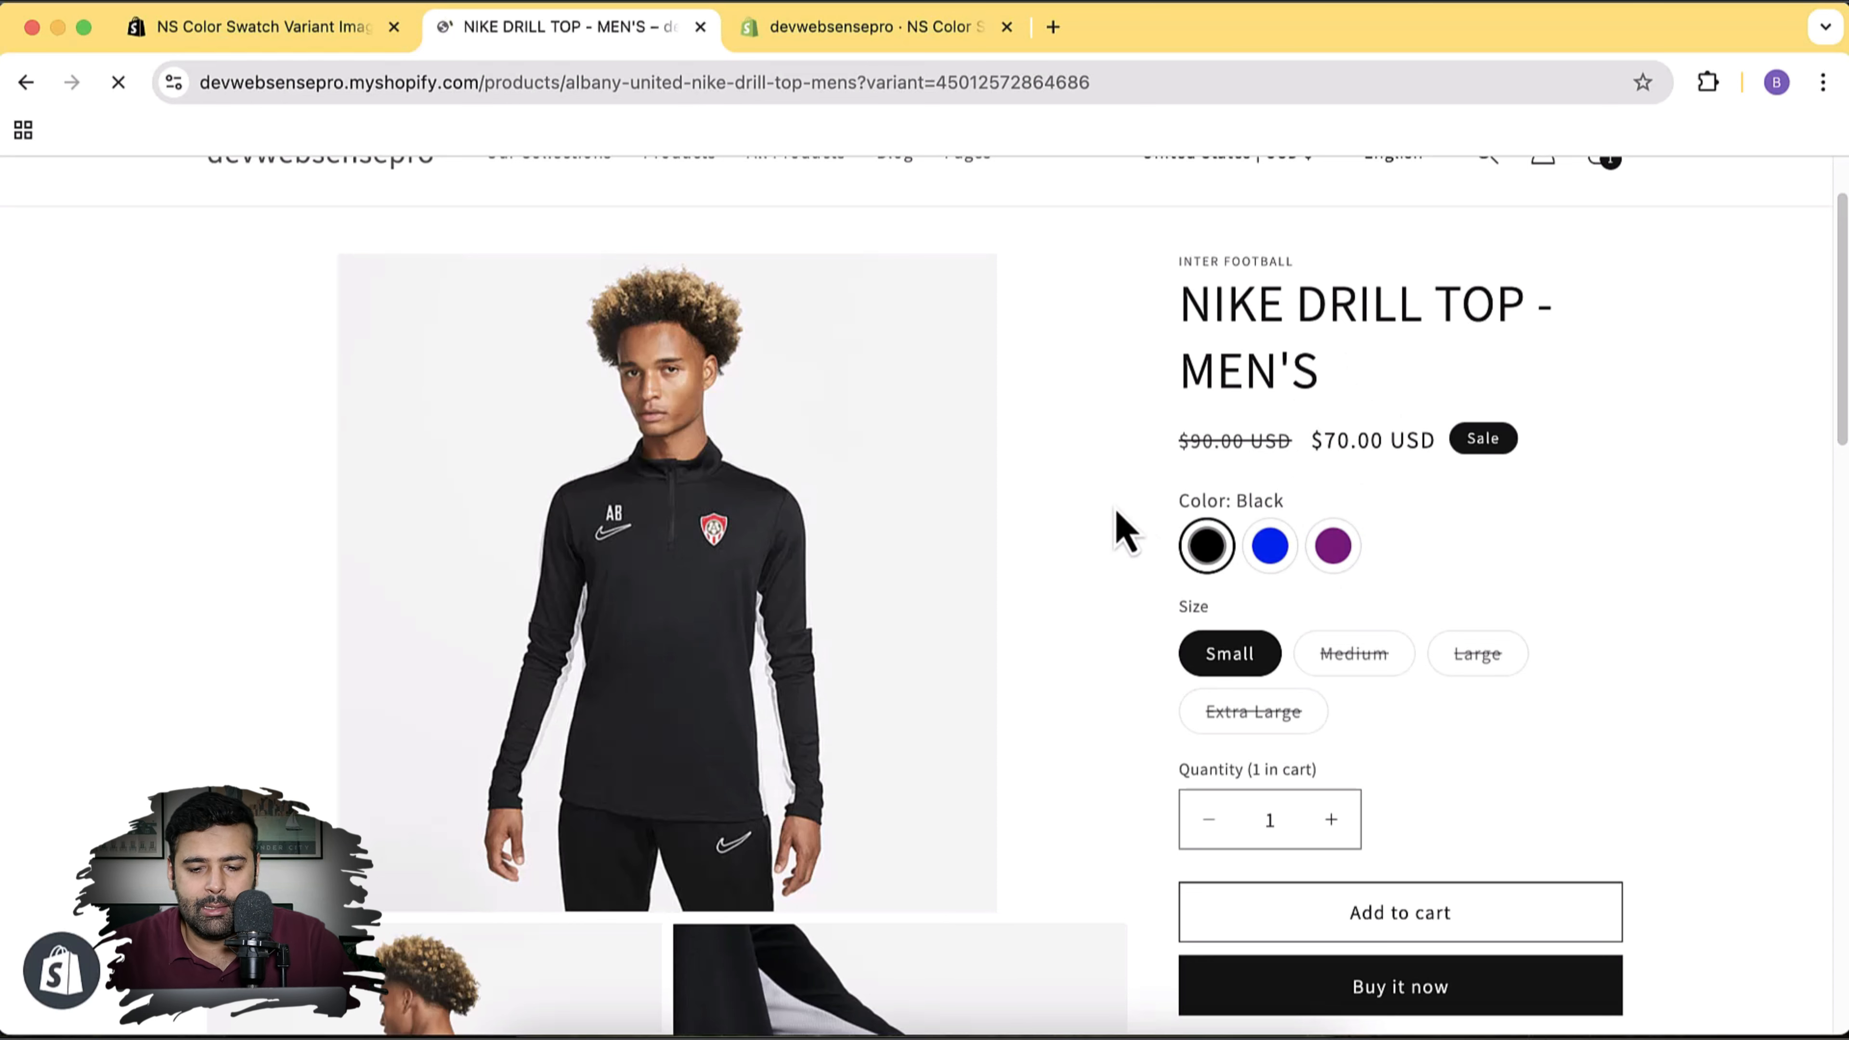
{"action": "mouse_move", "coordinate": [1247, 567]}
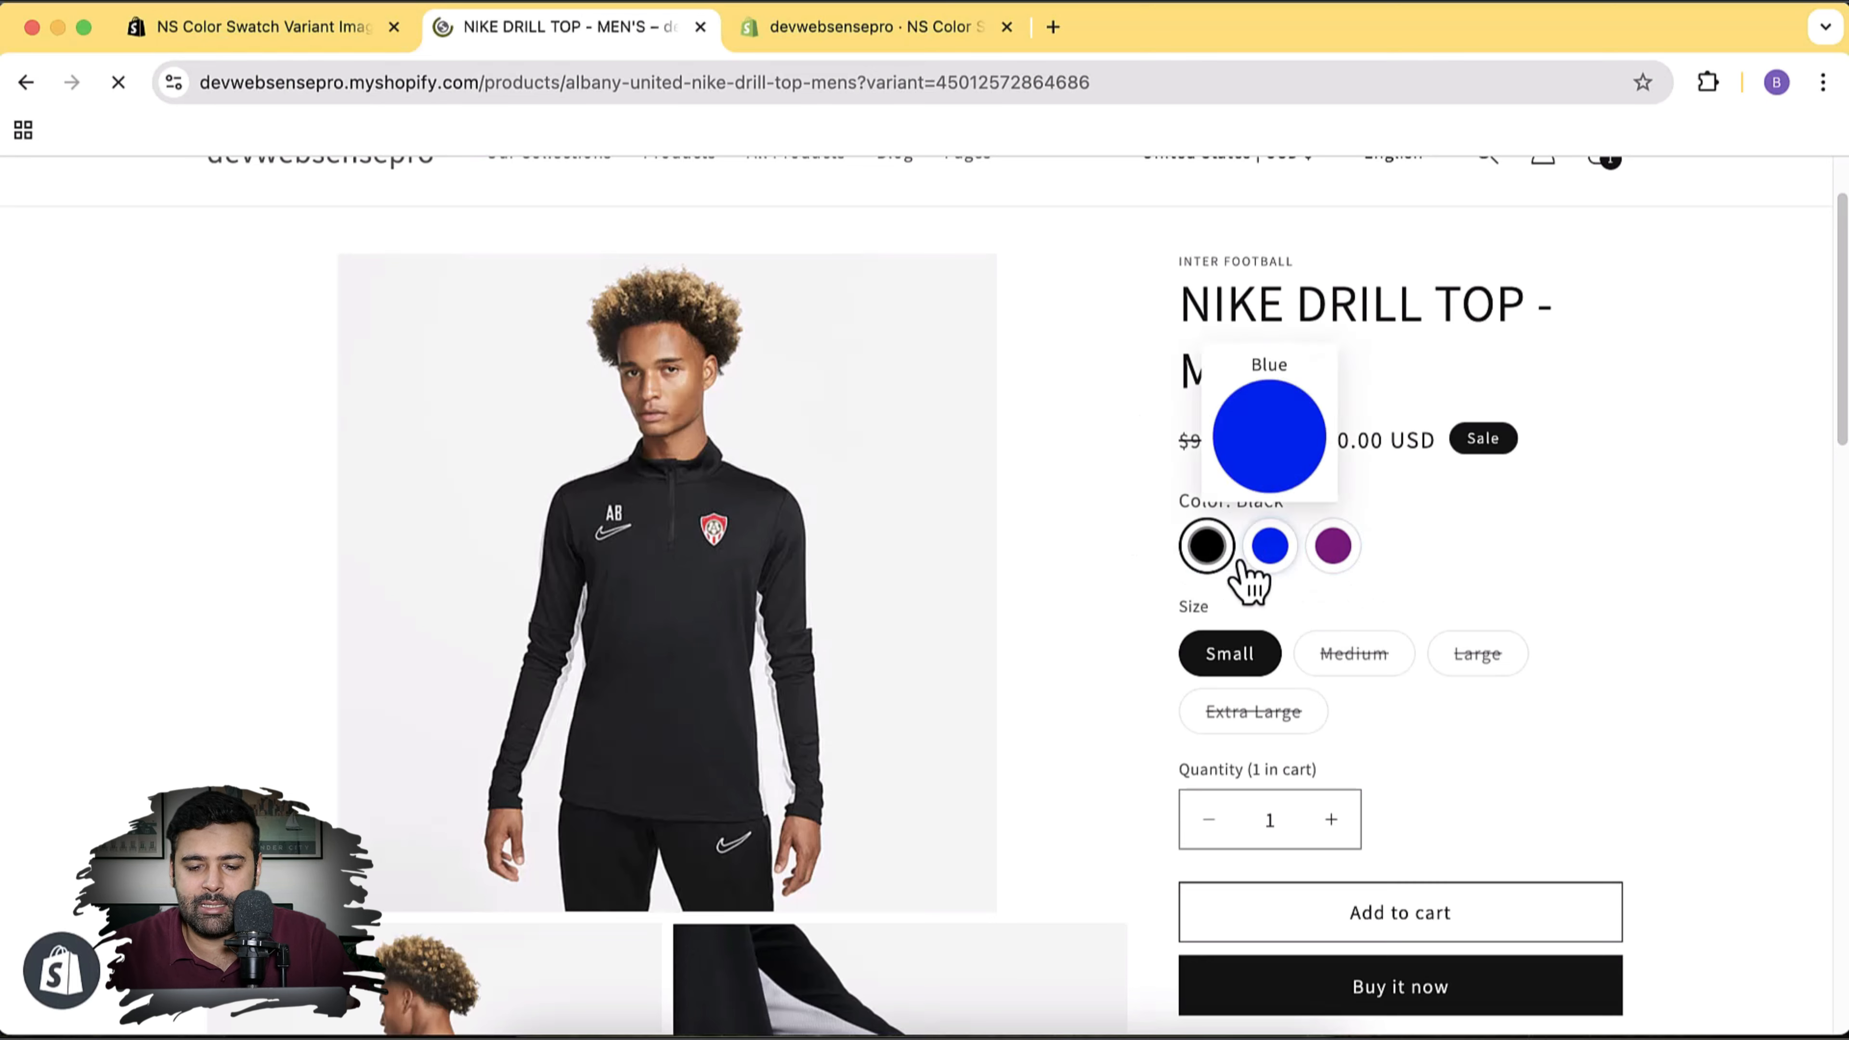
Switch back to NS Color Swatch Variant Images and open the swatch style settings for the Product page
{"action": "left_click", "coordinate": [885, 33]}
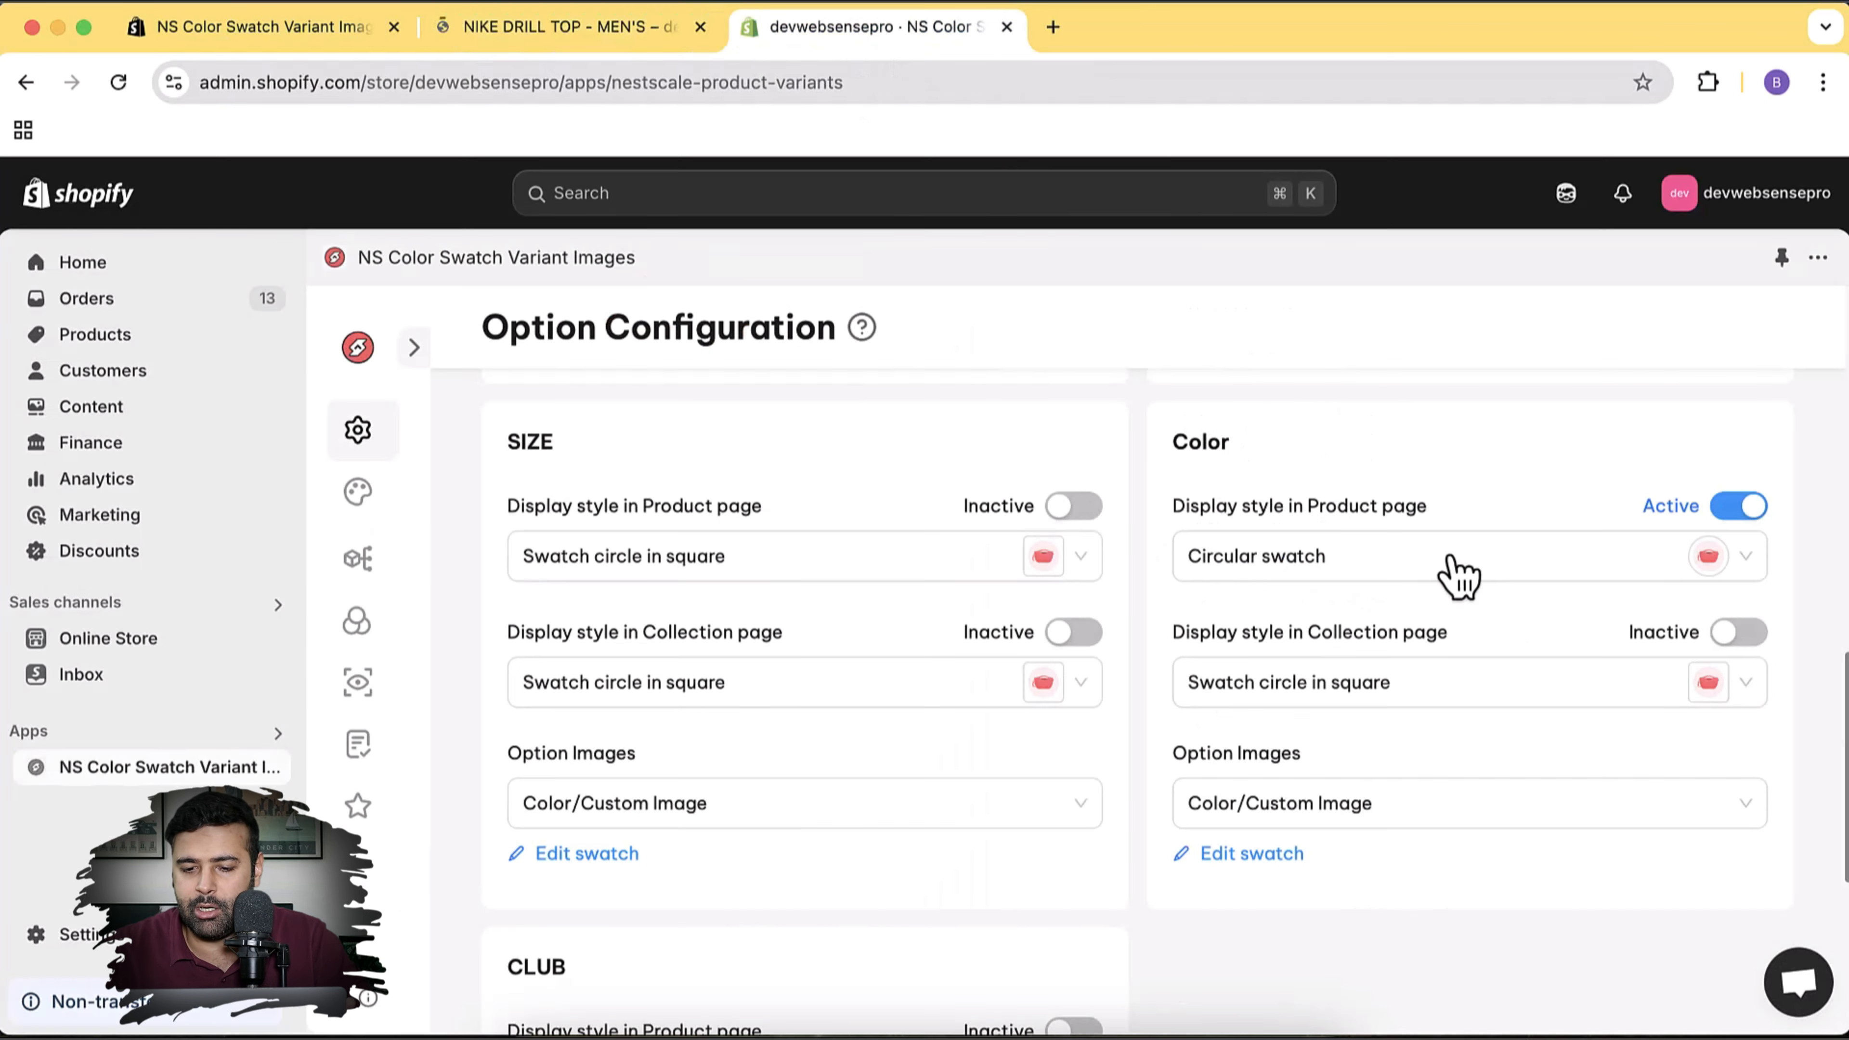
{"action": "scroll", "coordinate": [1556, 673], "scroll_direction": "down", "scroll_amount": 5}
{"action": "mouse_move", "coordinate": [371, 506]}
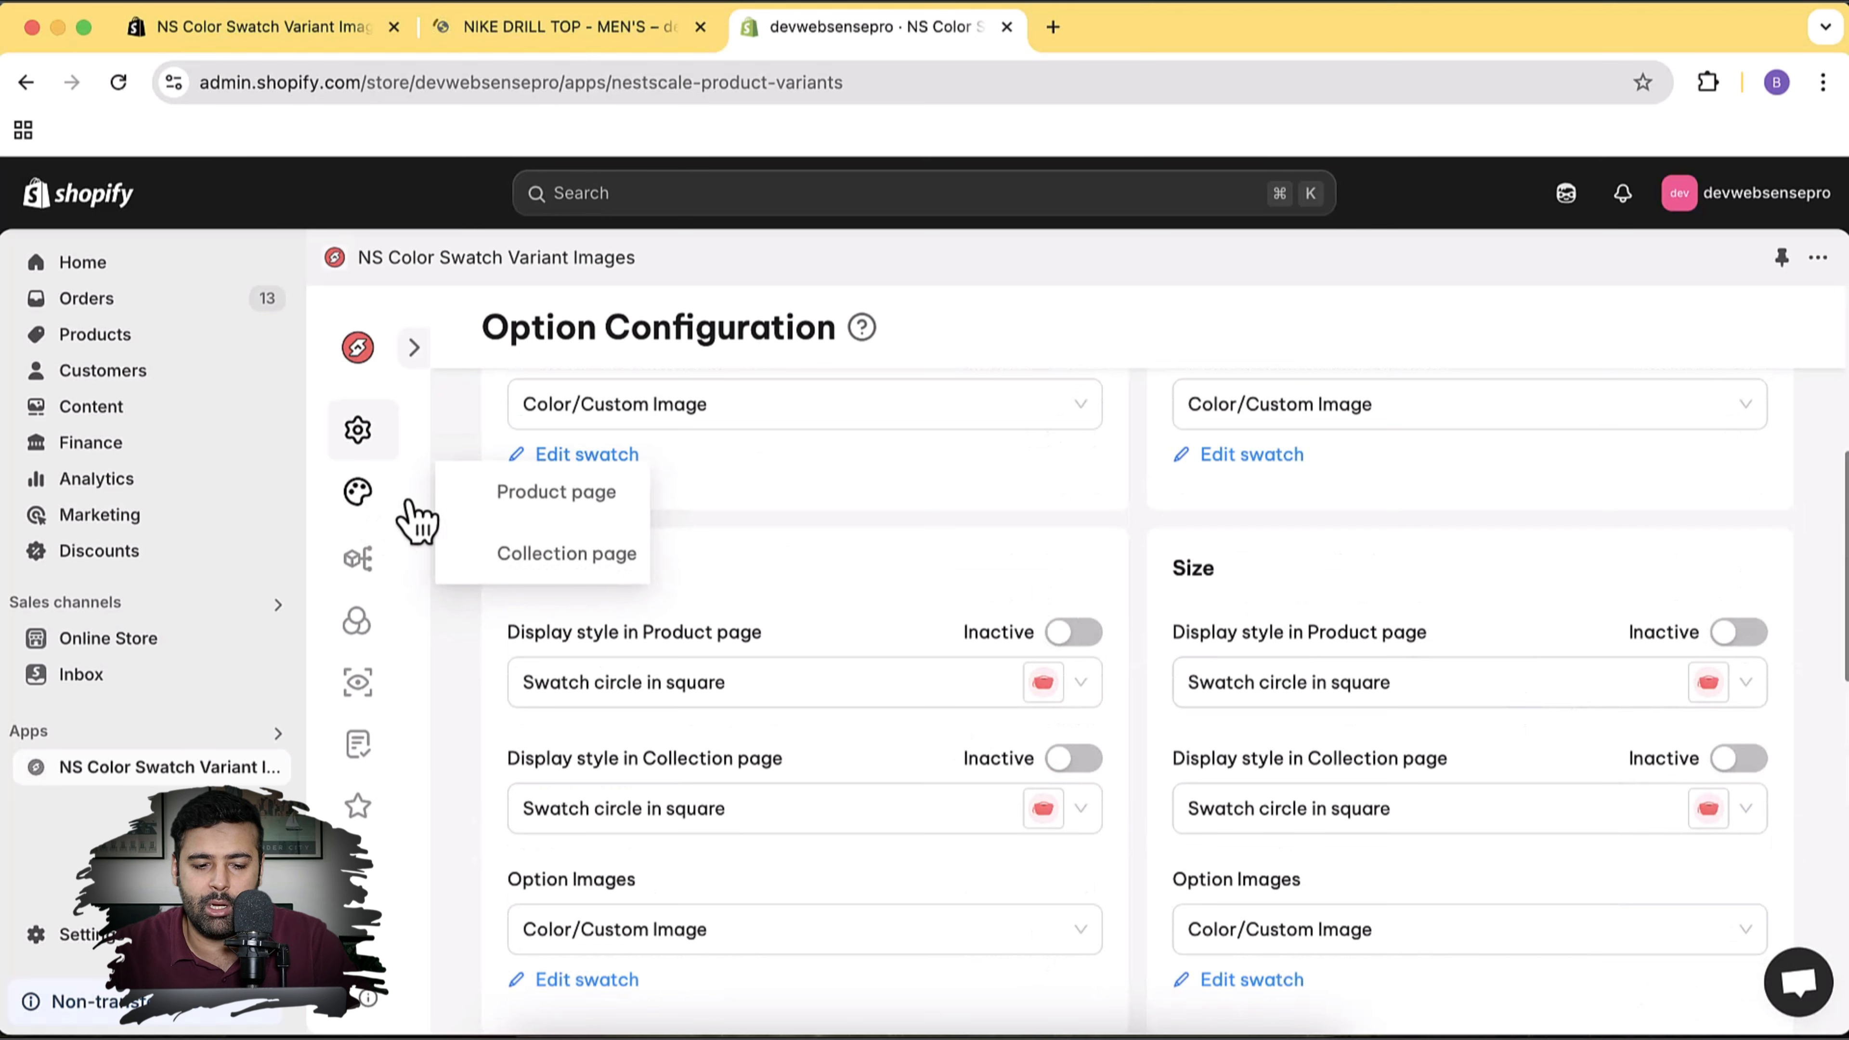
{"action": "left_click", "coordinate": [527, 514]}
{"action": "scroll", "coordinate": [1267, 641], "scroll_direction": "up", "scroll_amount": 5}
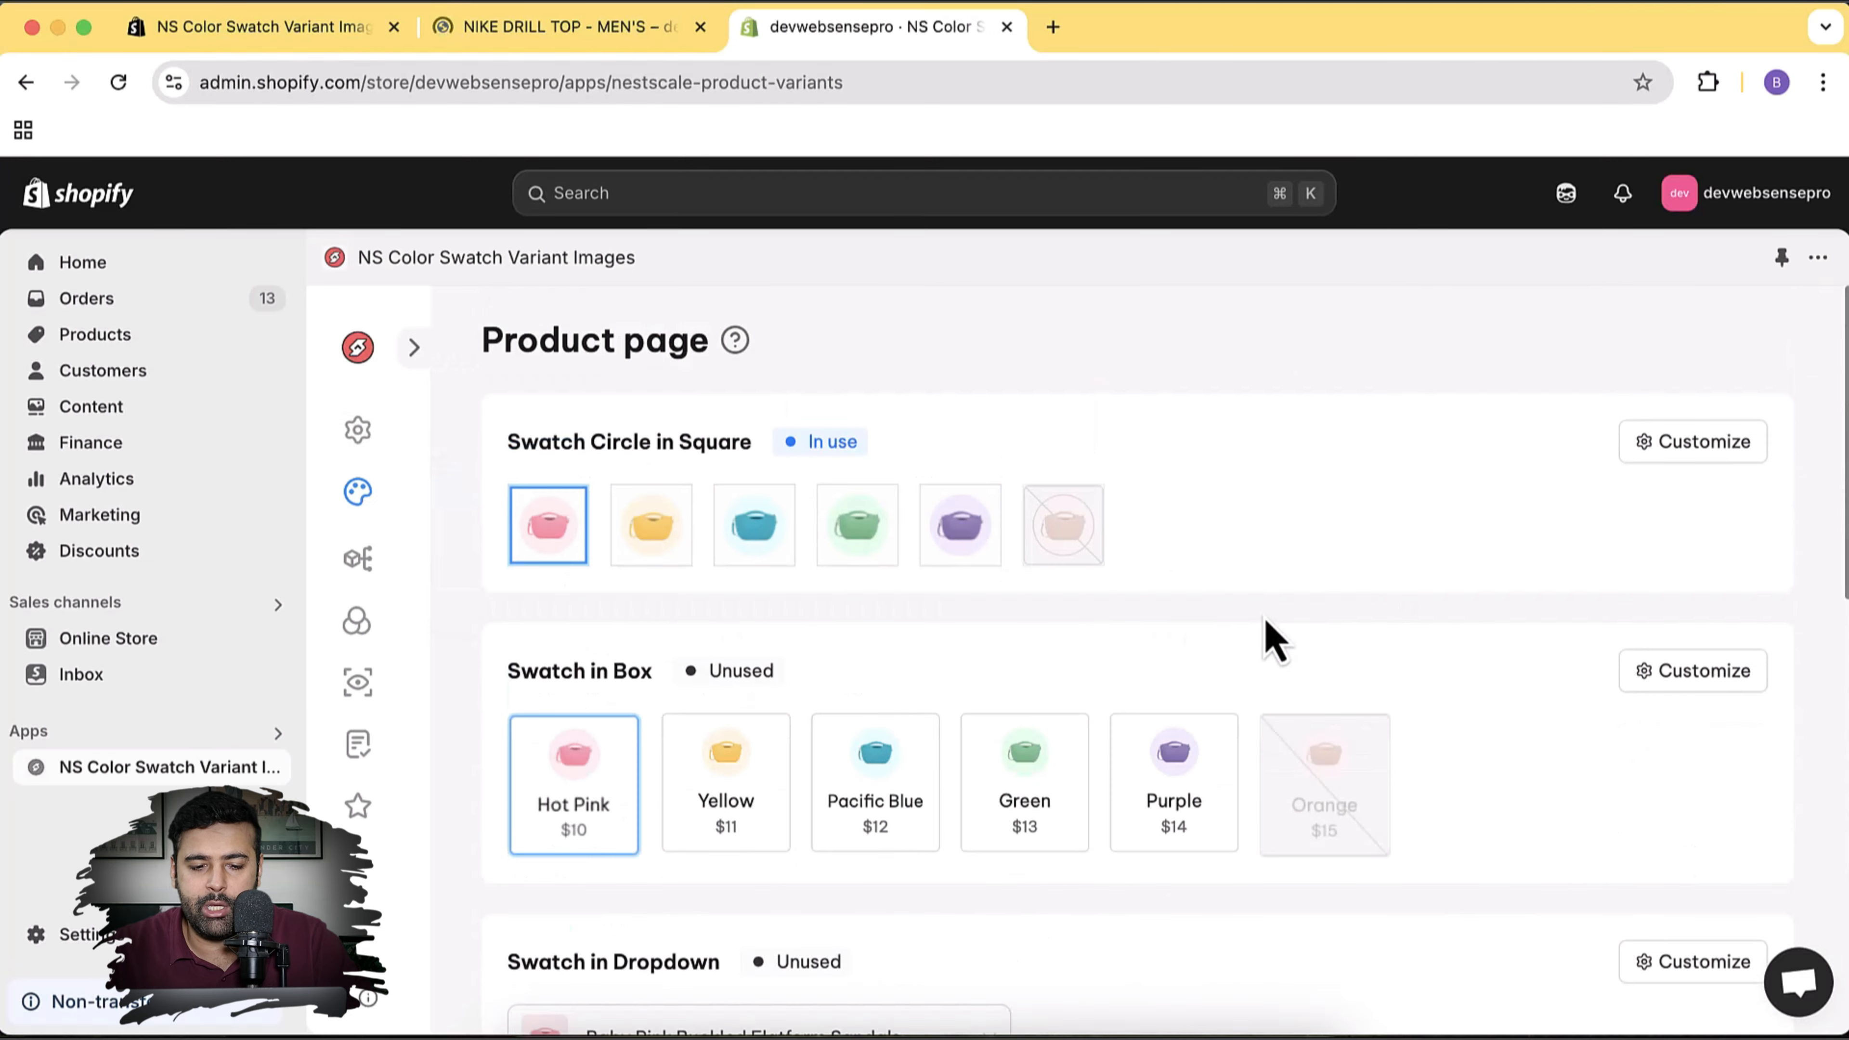
Find the Circular Swatch style marked as in use and open its customization settings
{"action": "scroll", "coordinate": [1369, 467], "scroll_direction": "down", "scroll_amount": 10}
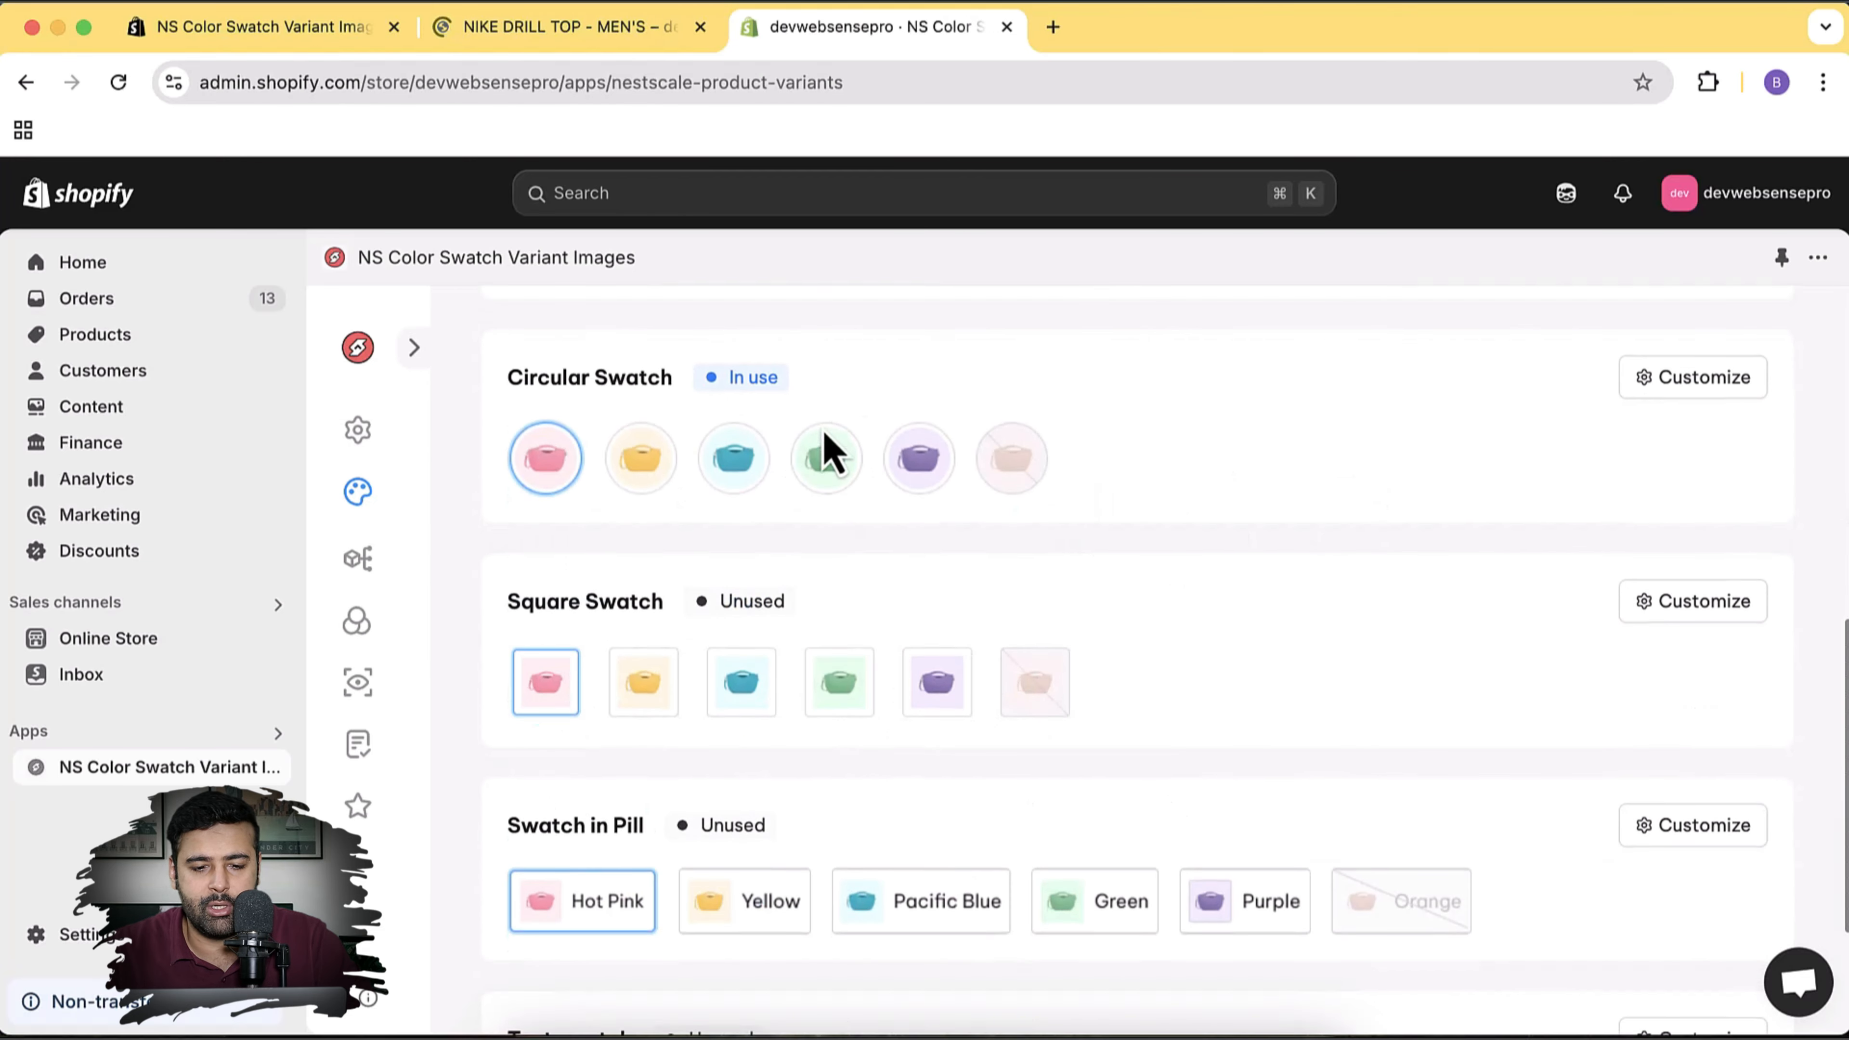
{"action": "left_click_drag", "start_coordinate": [728, 386], "coordinate": [784, 388]}
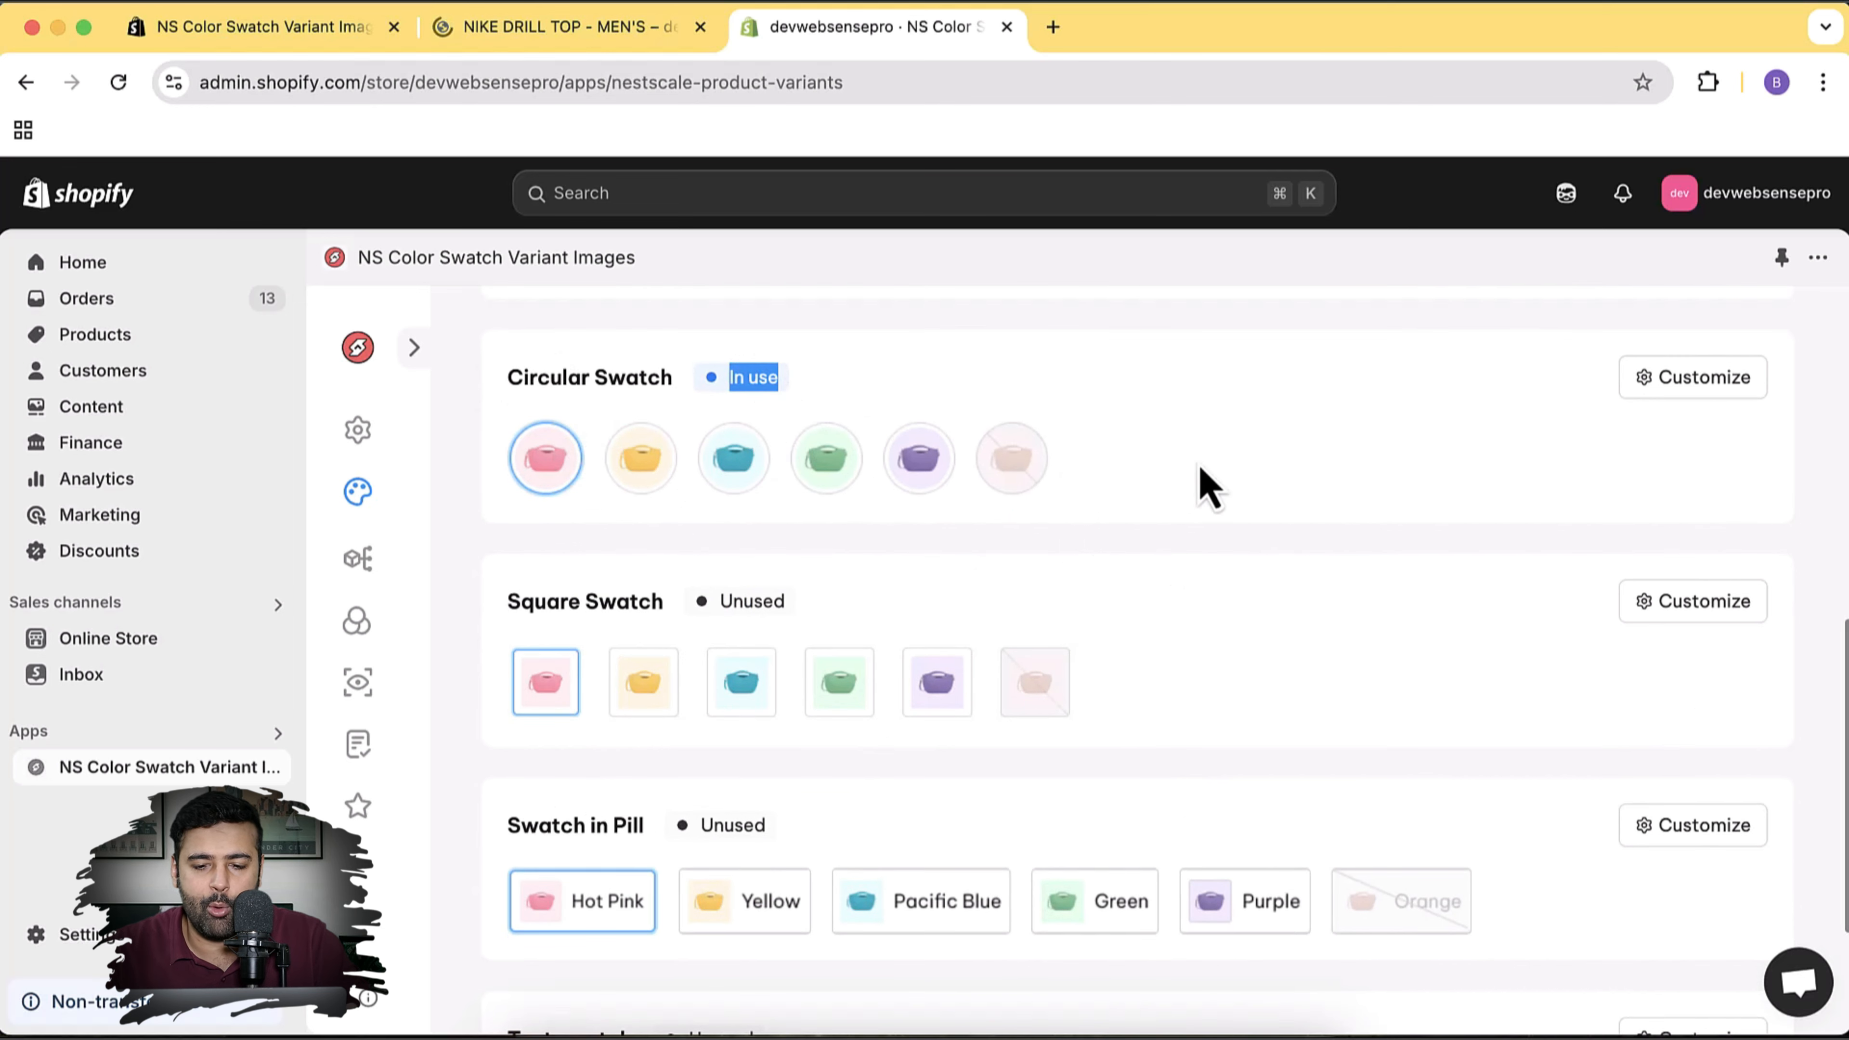
{"action": "left_click", "coordinate": [1338, 452]}
{"action": "left_click", "coordinate": [1662, 393]}
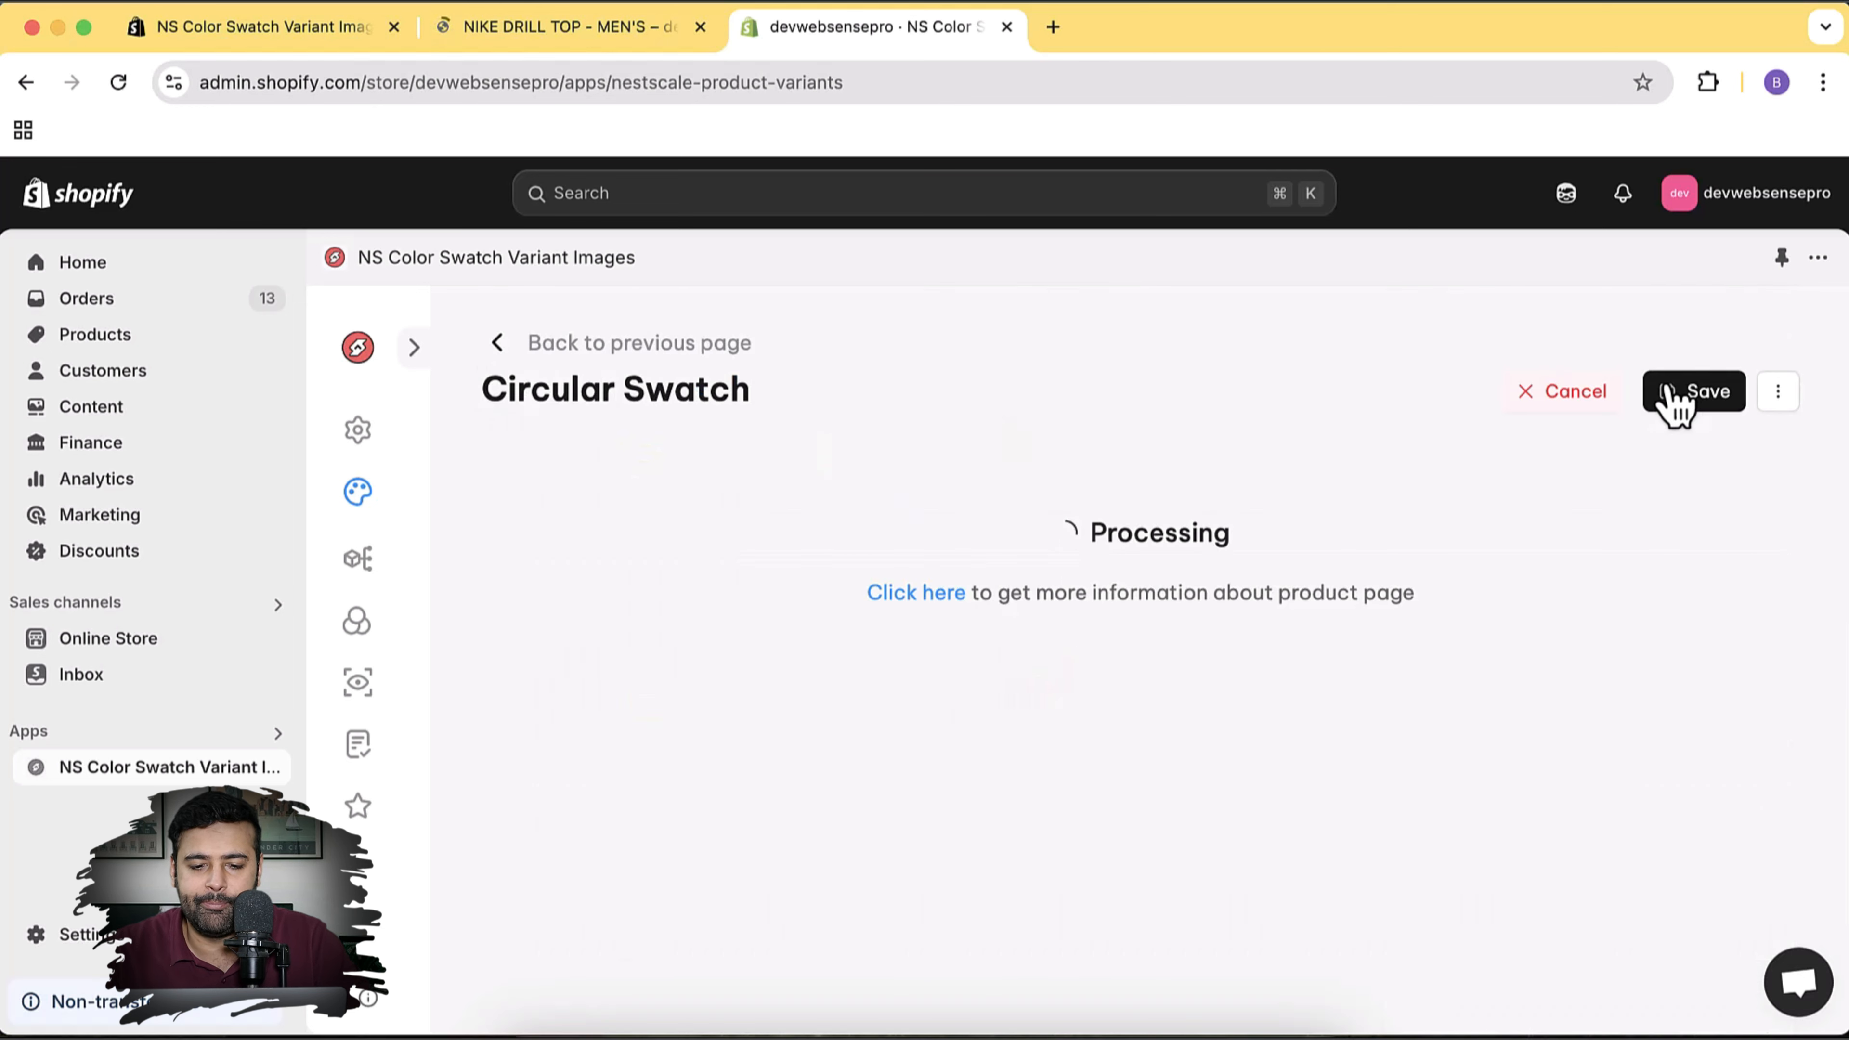
Set the Circular Swatch's image height and width size to 40px and save the style
{"action": "scroll", "coordinate": [1310, 472], "scroll_direction": "down", "scroll_amount": 1}
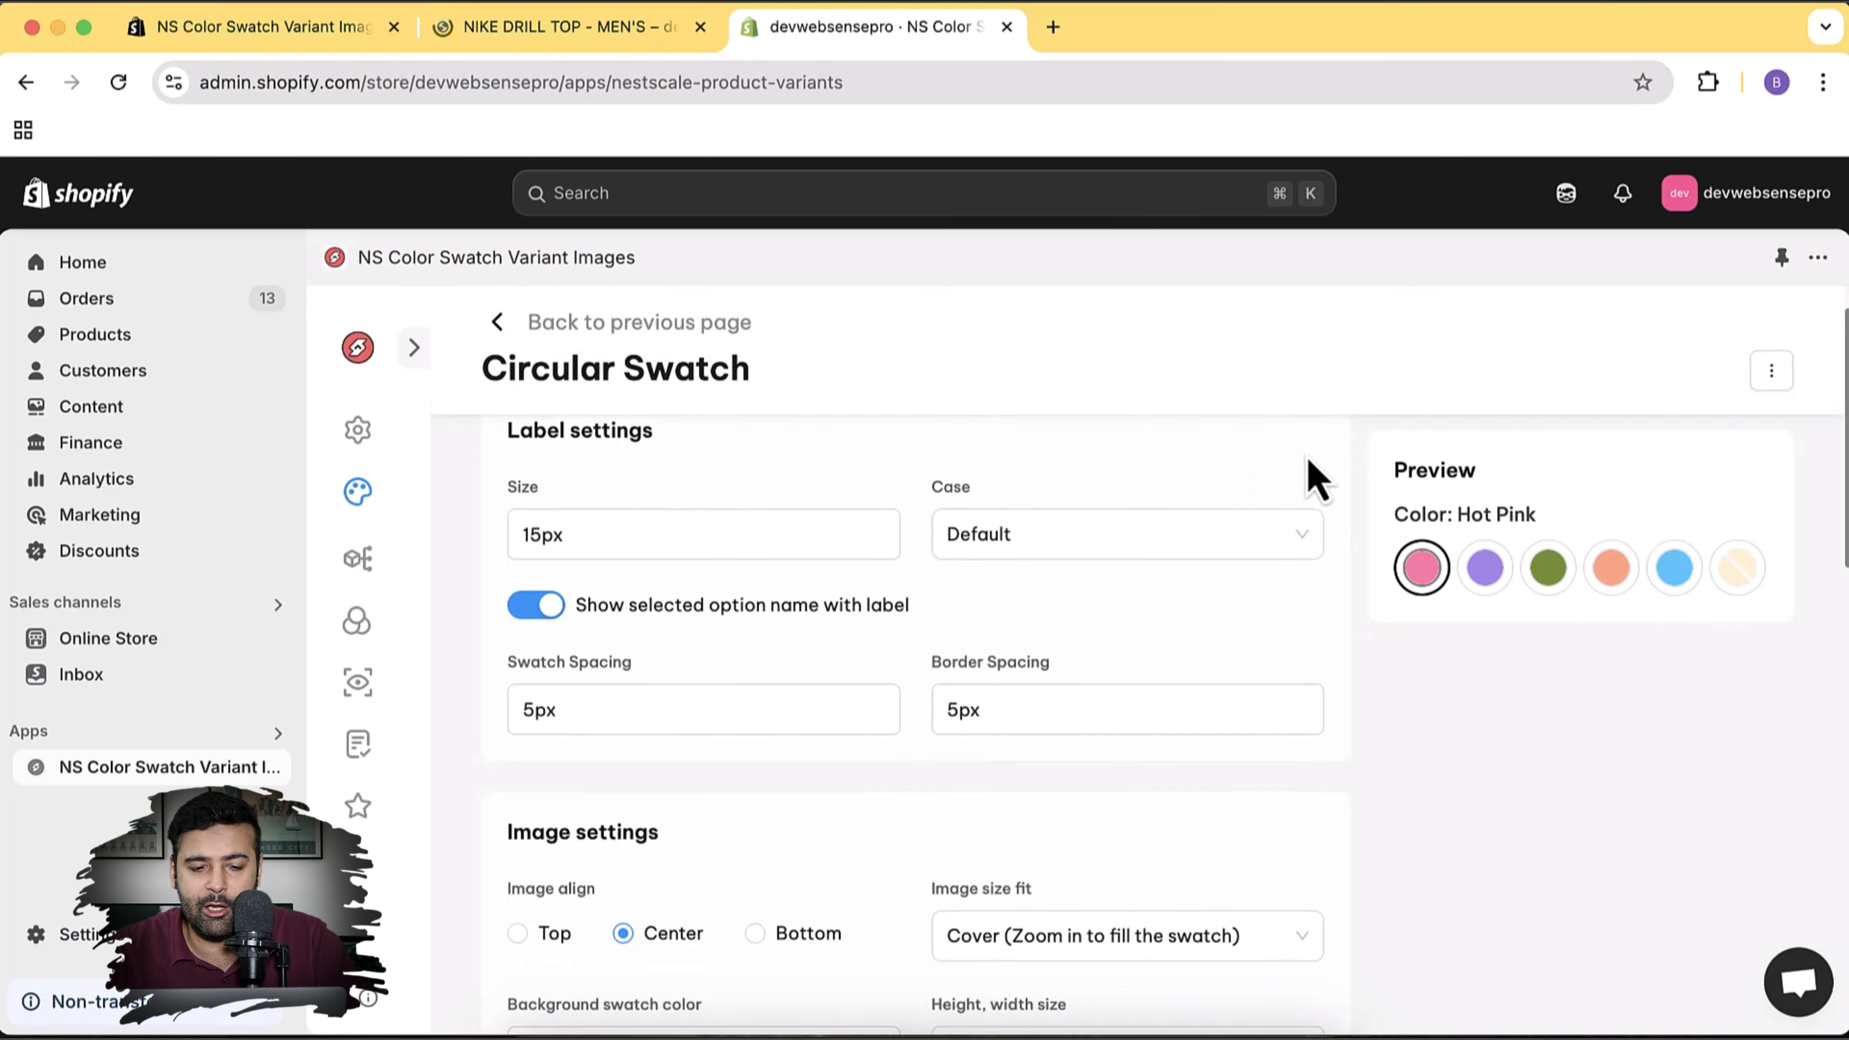
{"action": "left_click", "coordinate": [786, 557]}
{"action": "left_click", "coordinate": [1291, 483]}
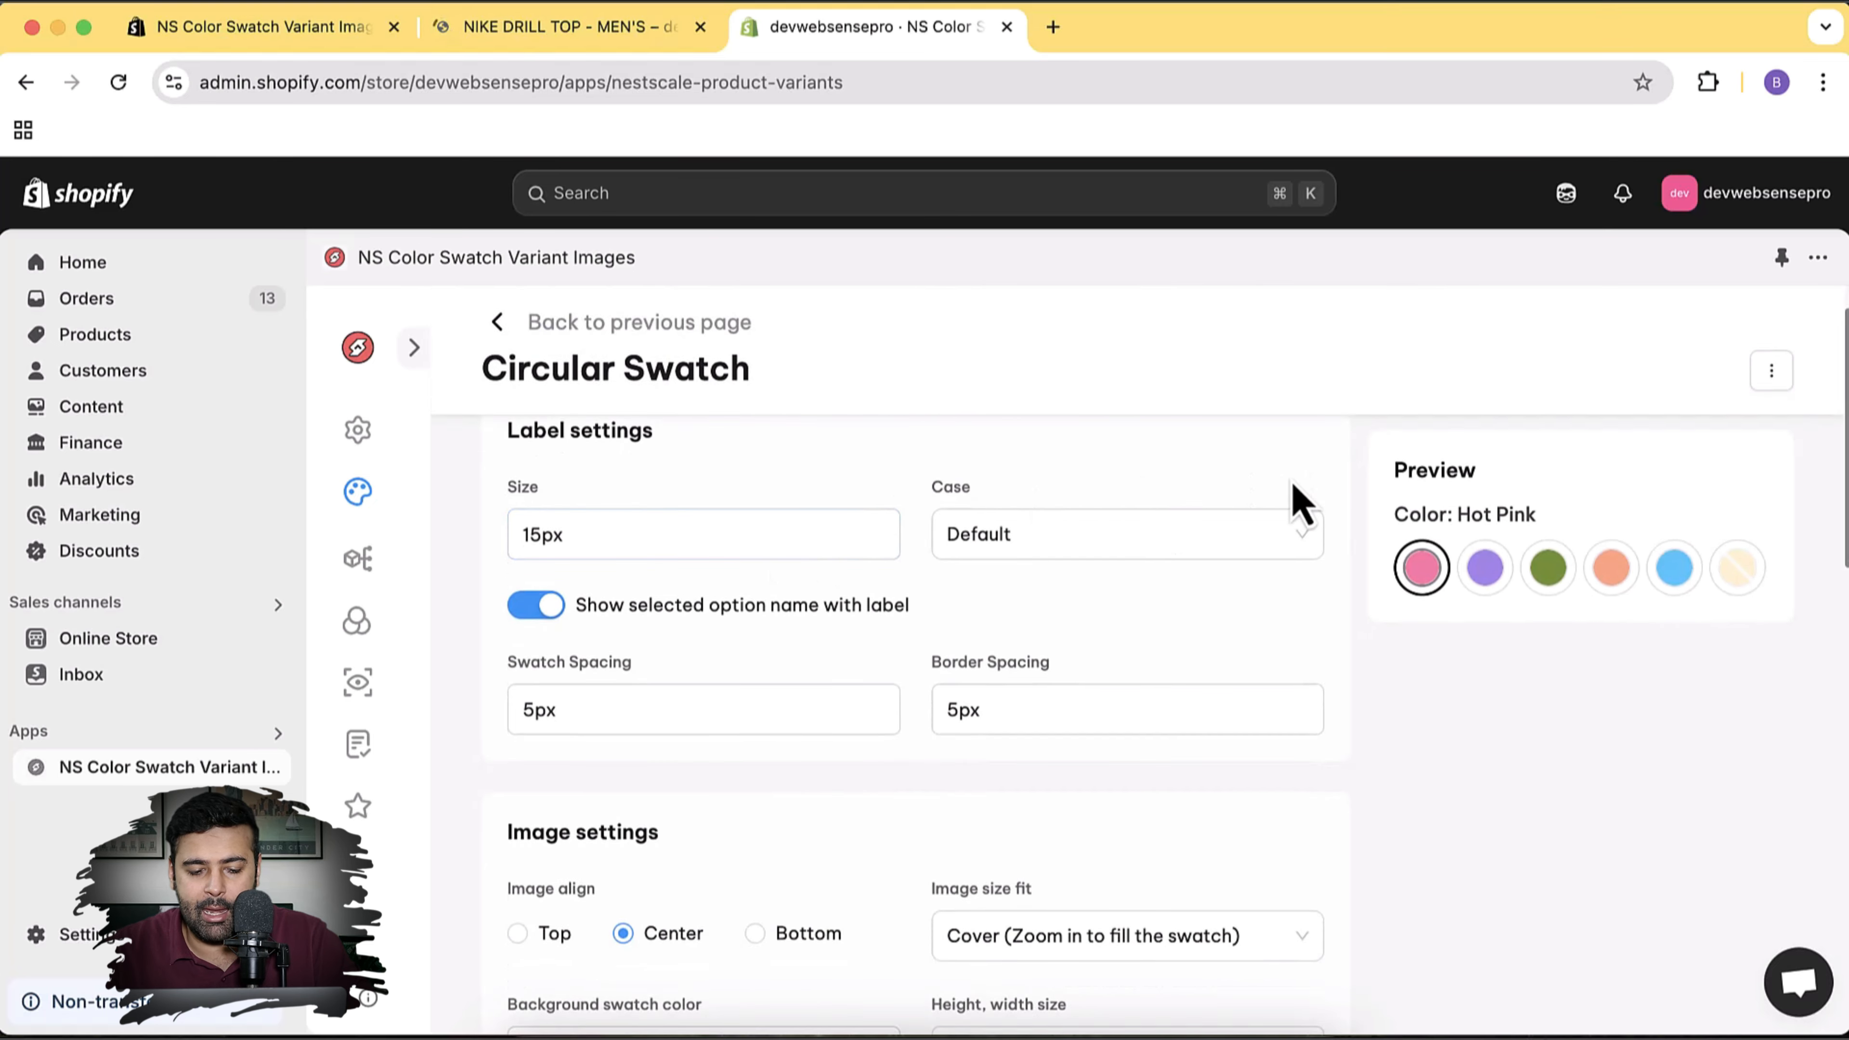
{"action": "scroll", "coordinate": [1291, 483], "scroll_direction": "down", "scroll_amount": 3}
{"action": "scroll", "coordinate": [939, 707], "scroll_direction": "down", "scroll_amount": 1}
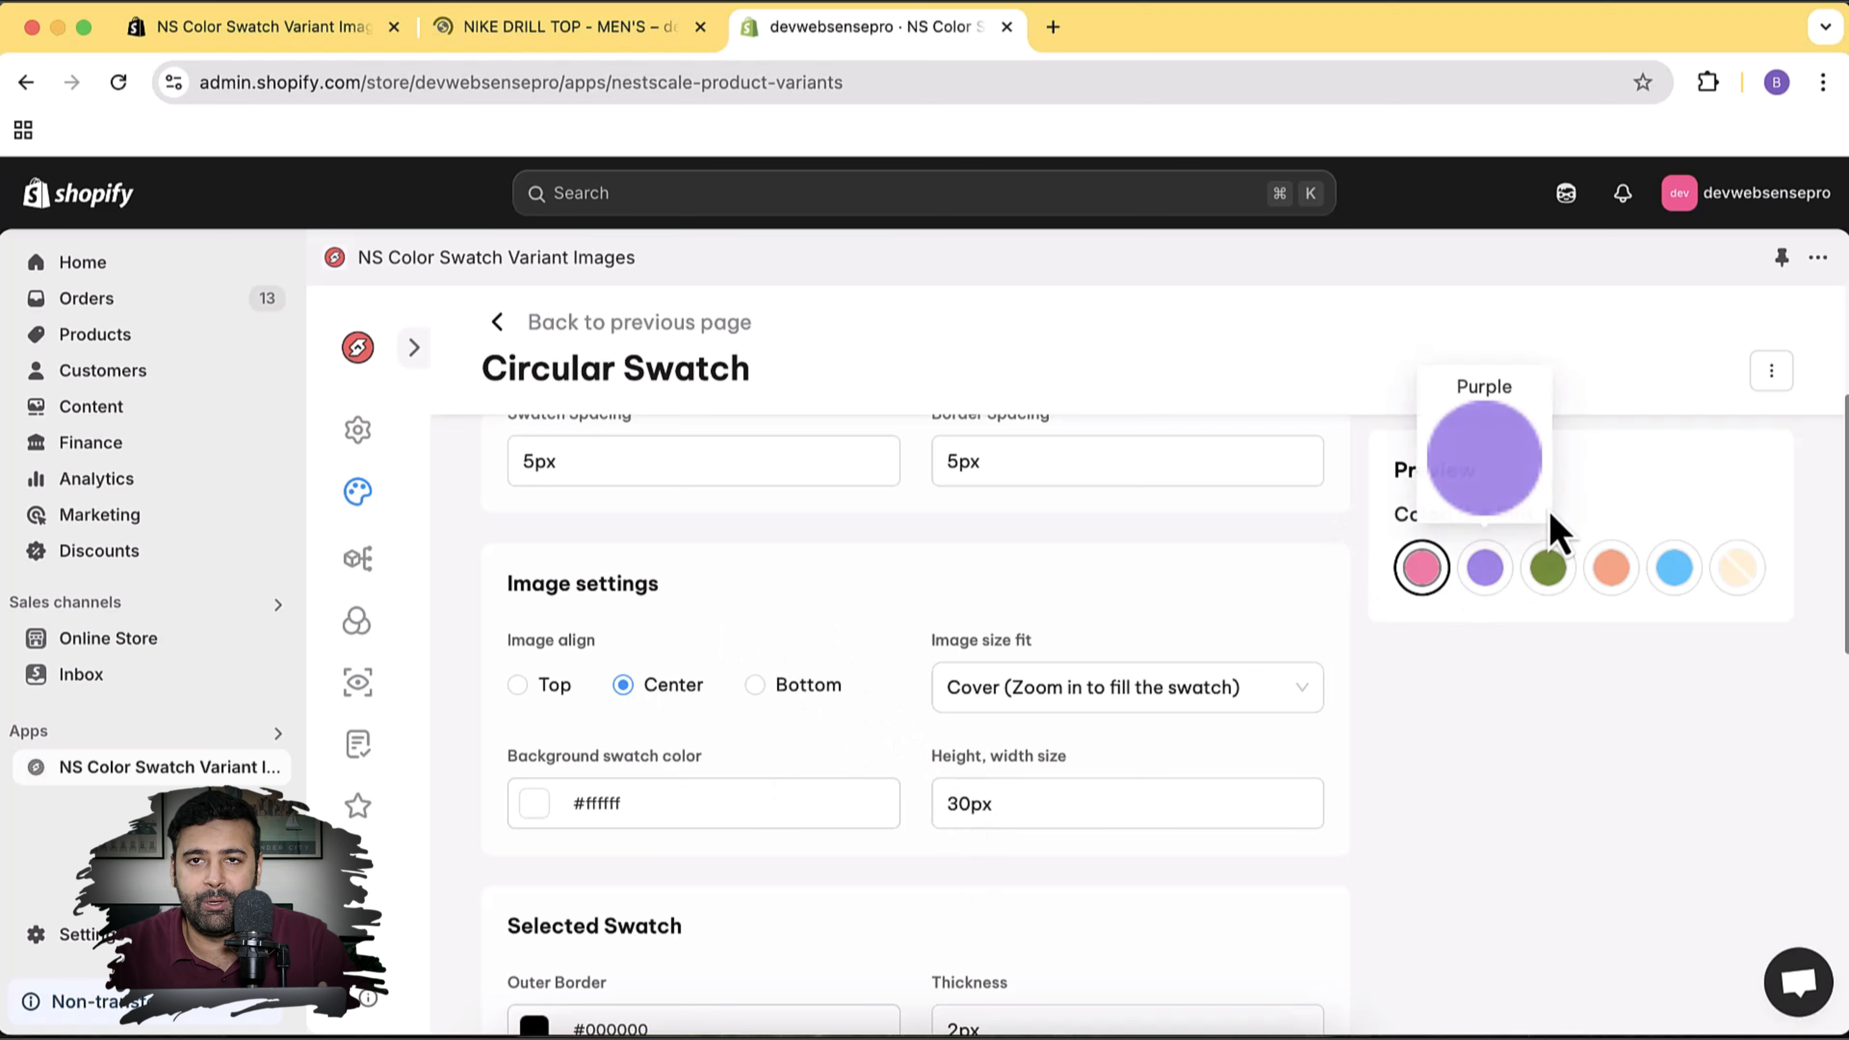
{"action": "left_click", "coordinate": [945, 803]}
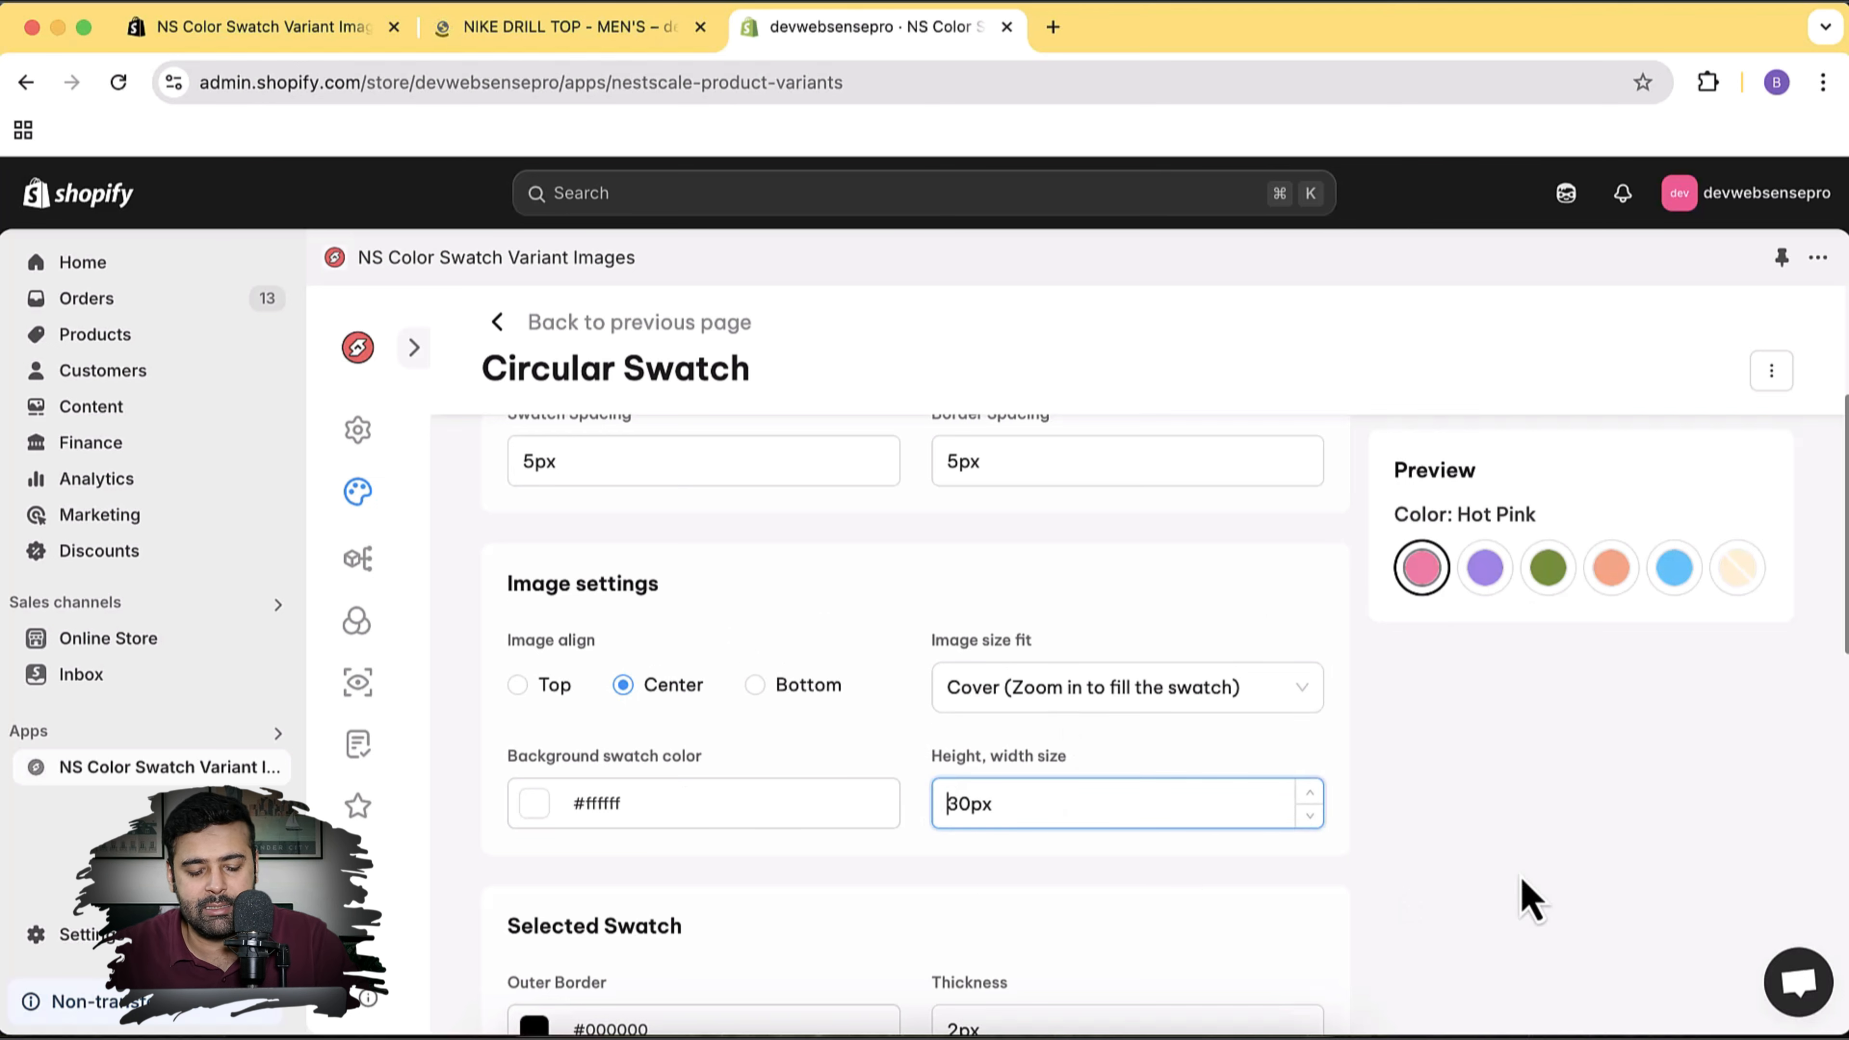
{"action": "key", "text": "BackSpace"}
{"action": "type", "text": "4"}
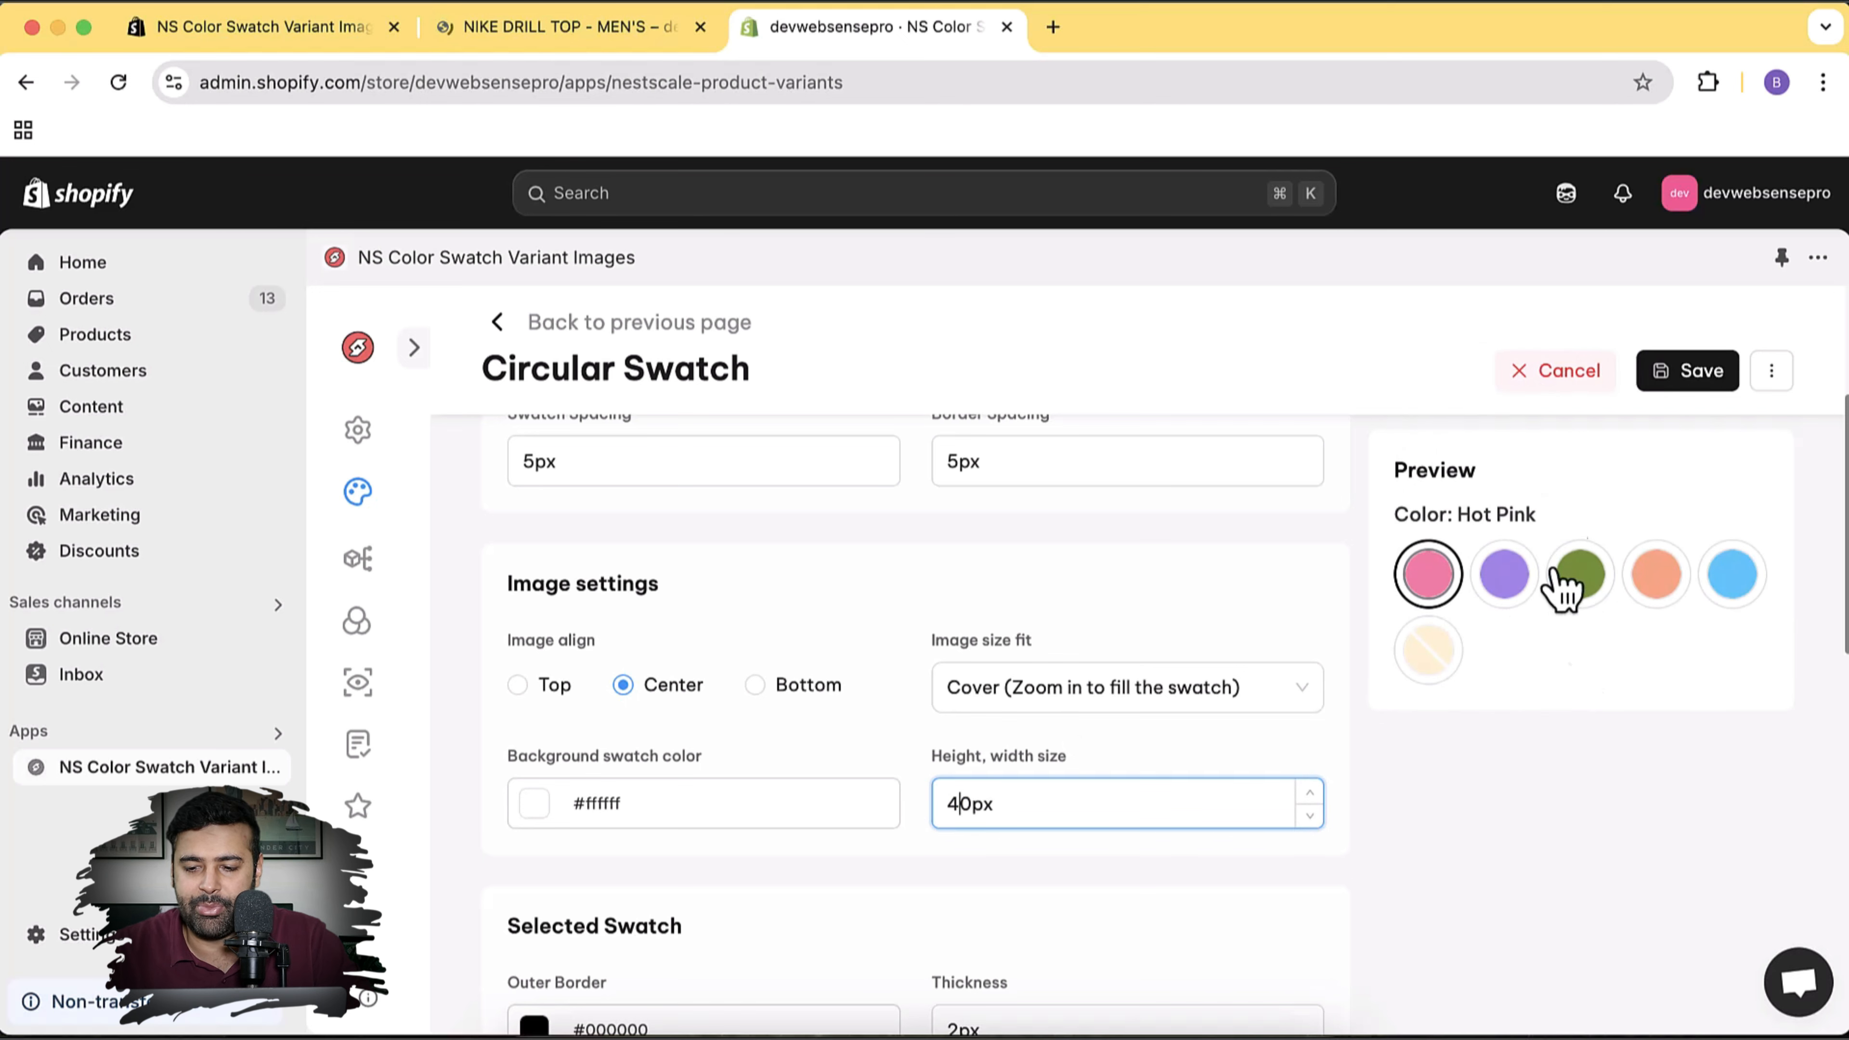
{"action": "left_click", "coordinate": [1678, 379]}
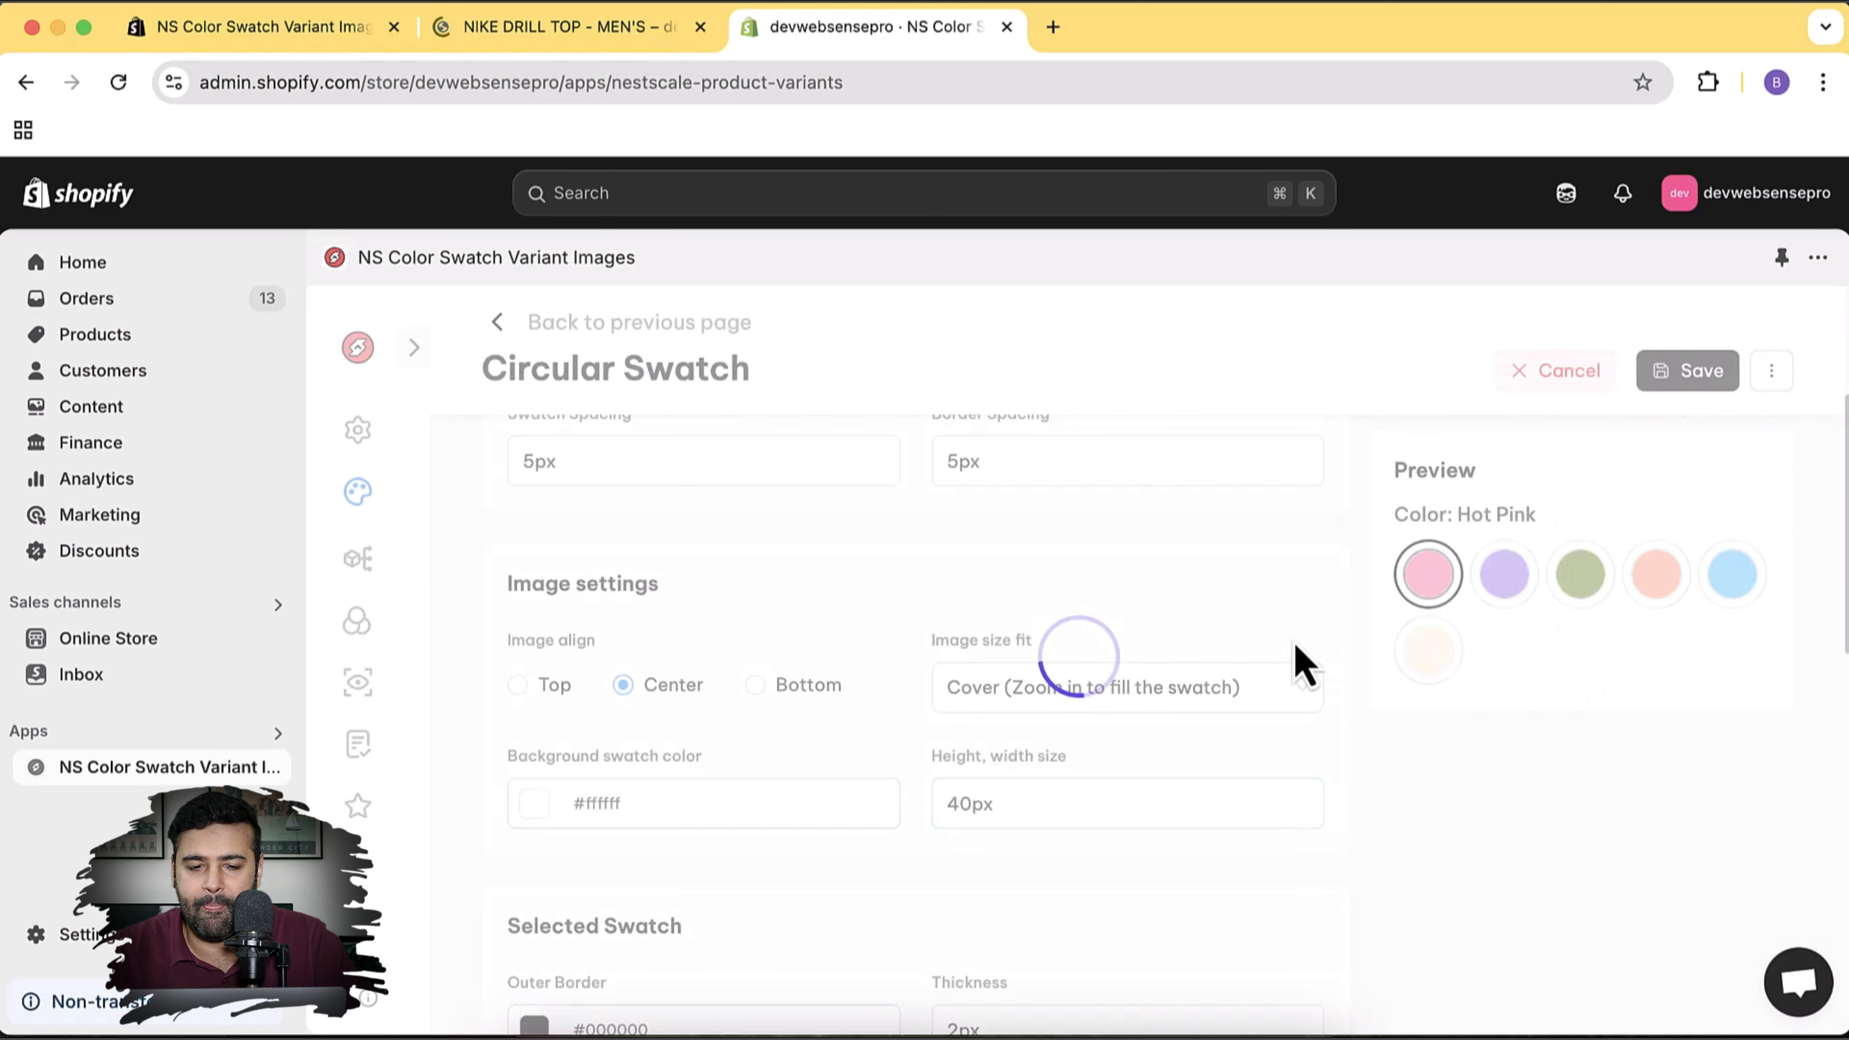
Open the NIKE DRILL TOP - MEN'S product page again in a new browser tab placed beside the original one
{"action": "left_click", "coordinate": [563, 41]}
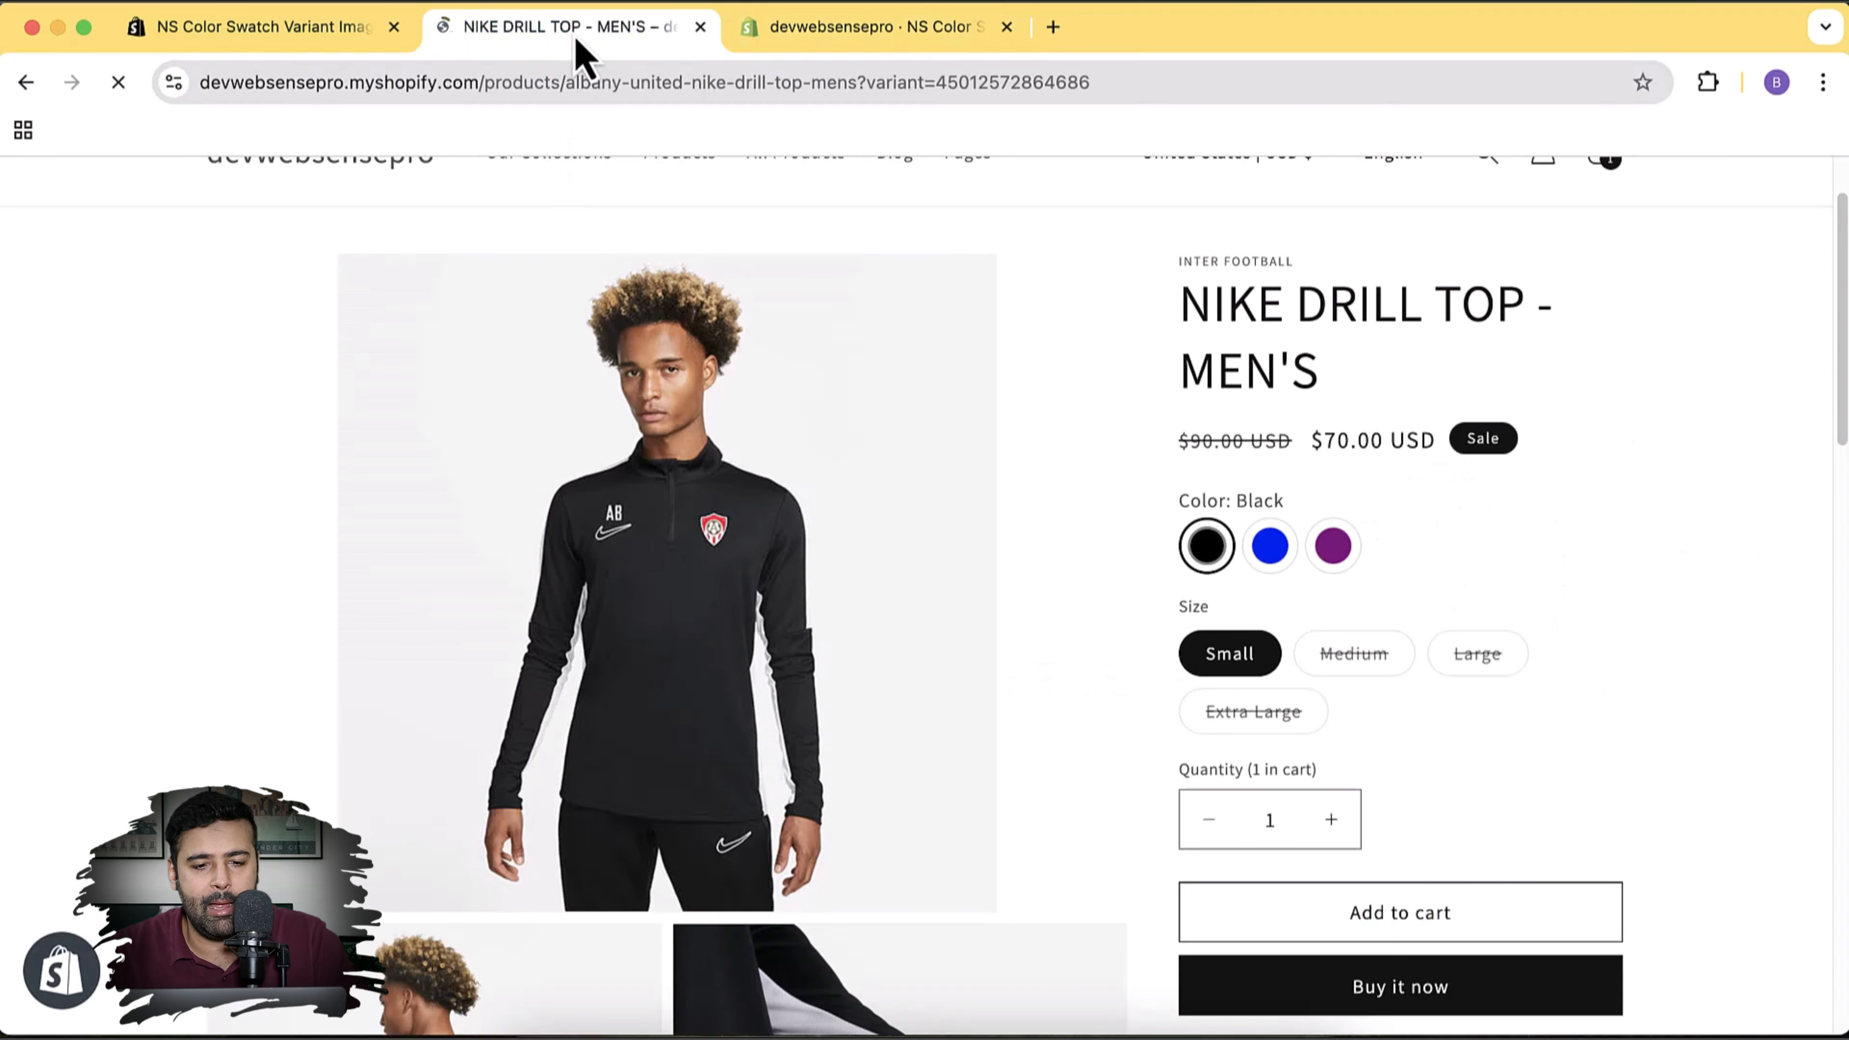
{"action": "left_click", "coordinate": [782, 82]}
{"action": "key", "text": "super+c"}
{"action": "key", "text": "super+t"}
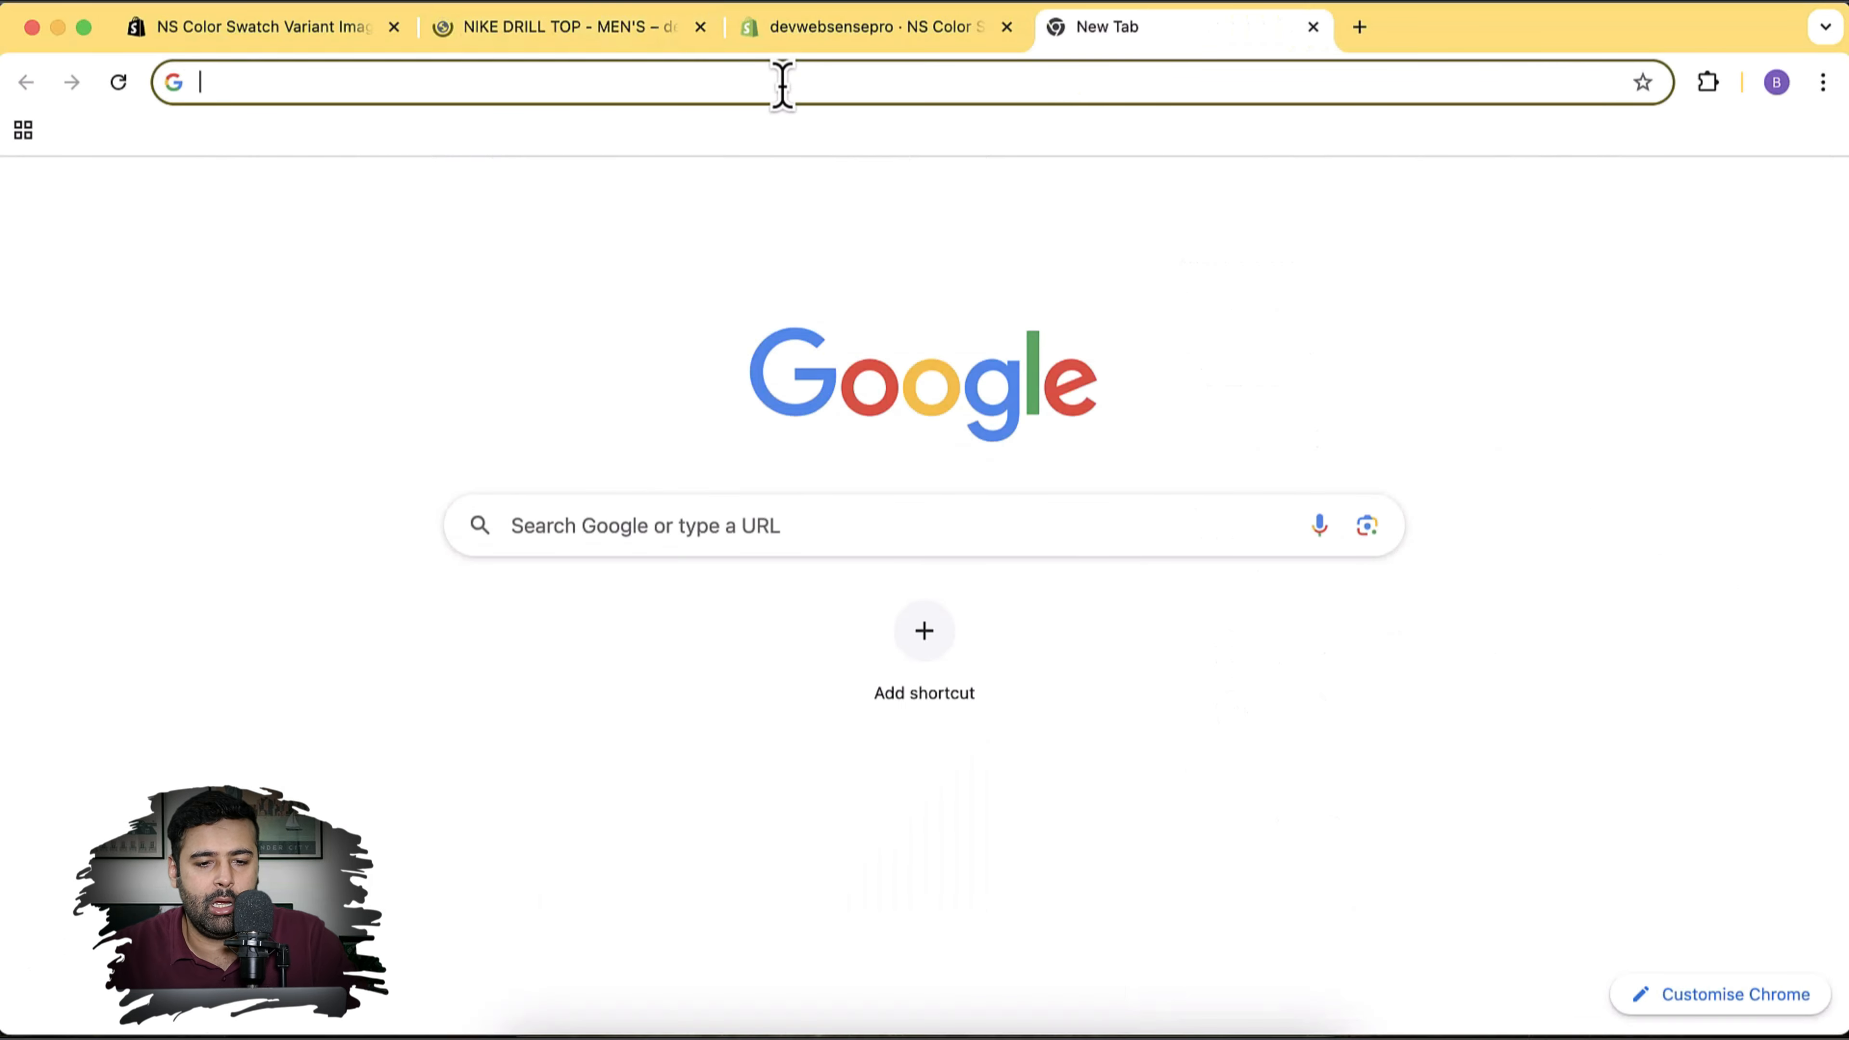
{"action": "key", "text": "super+v"}
{"action": "key", "text": "Return"}
{"action": "left_click_drag", "start_coordinate": [1121, 33], "coordinate": [1004, 54]}
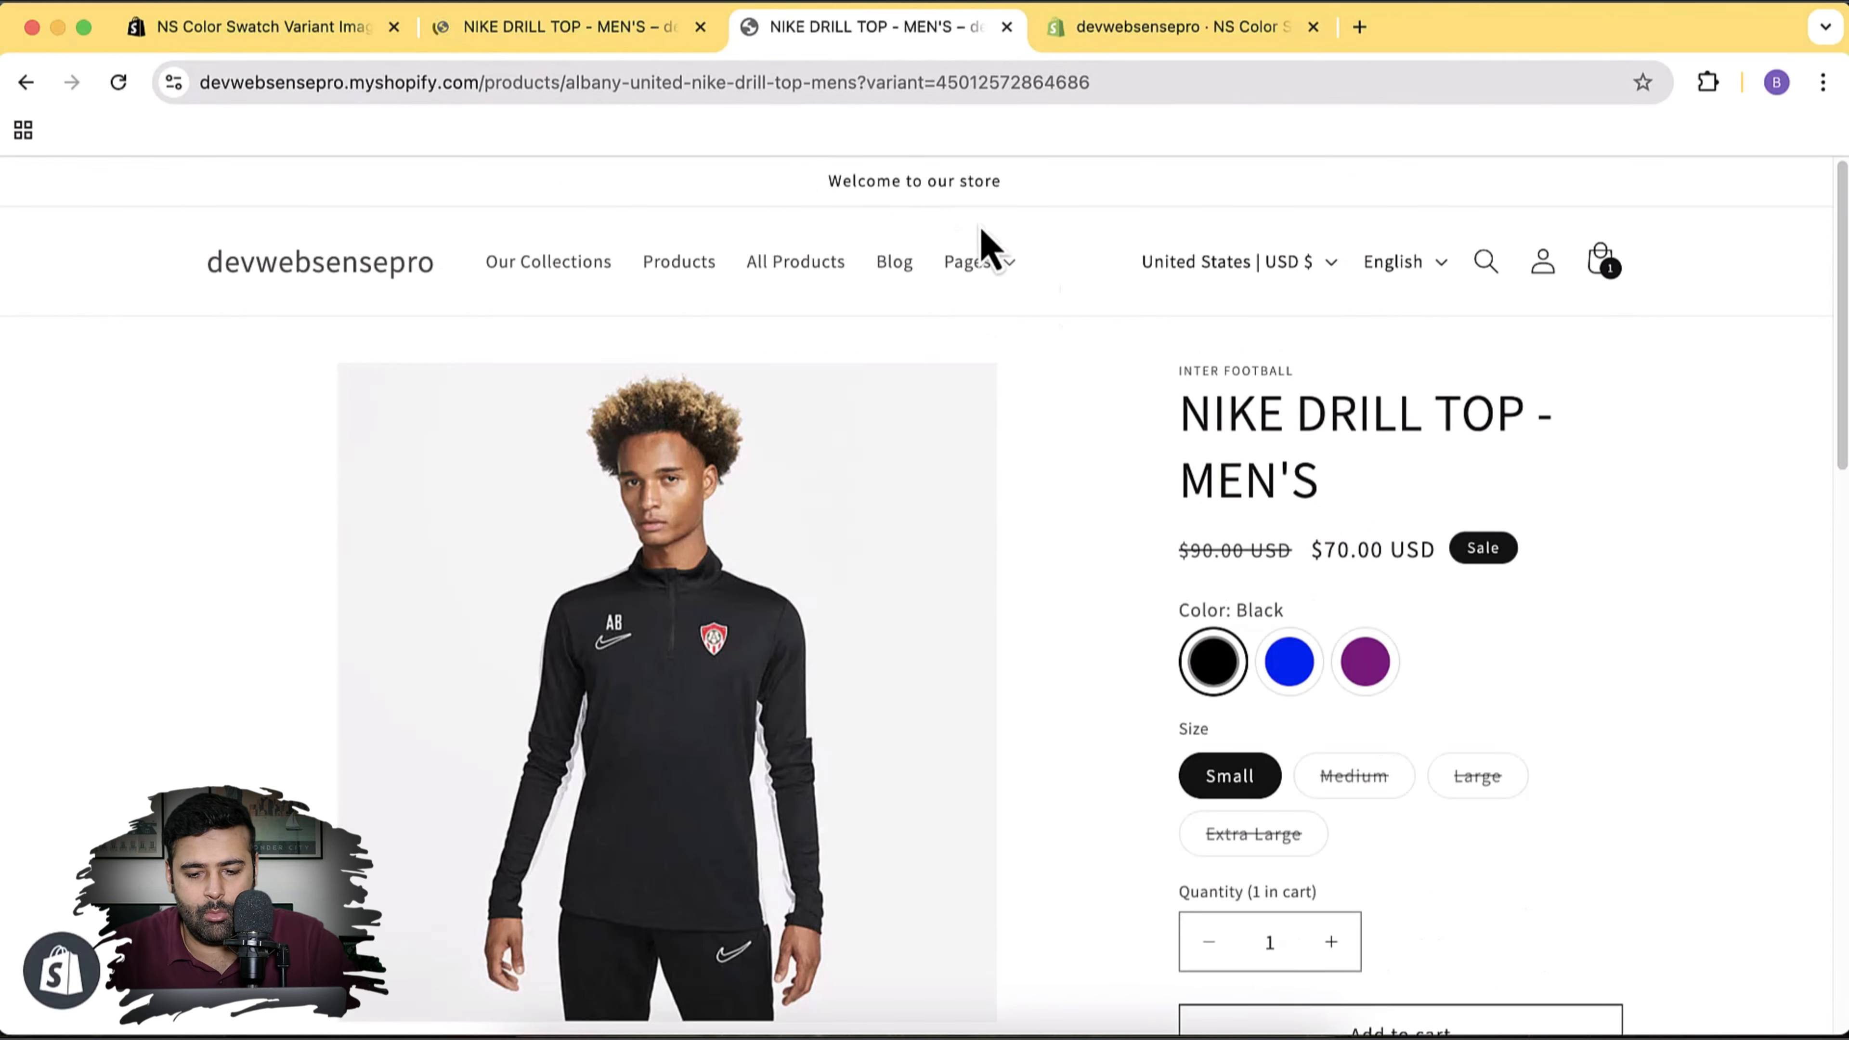
Compare the color swatch sizes in the original and newly loaded product pages, and return to the Circular Swatch settings
{"action": "mouse_move", "coordinate": [1313, 653]}
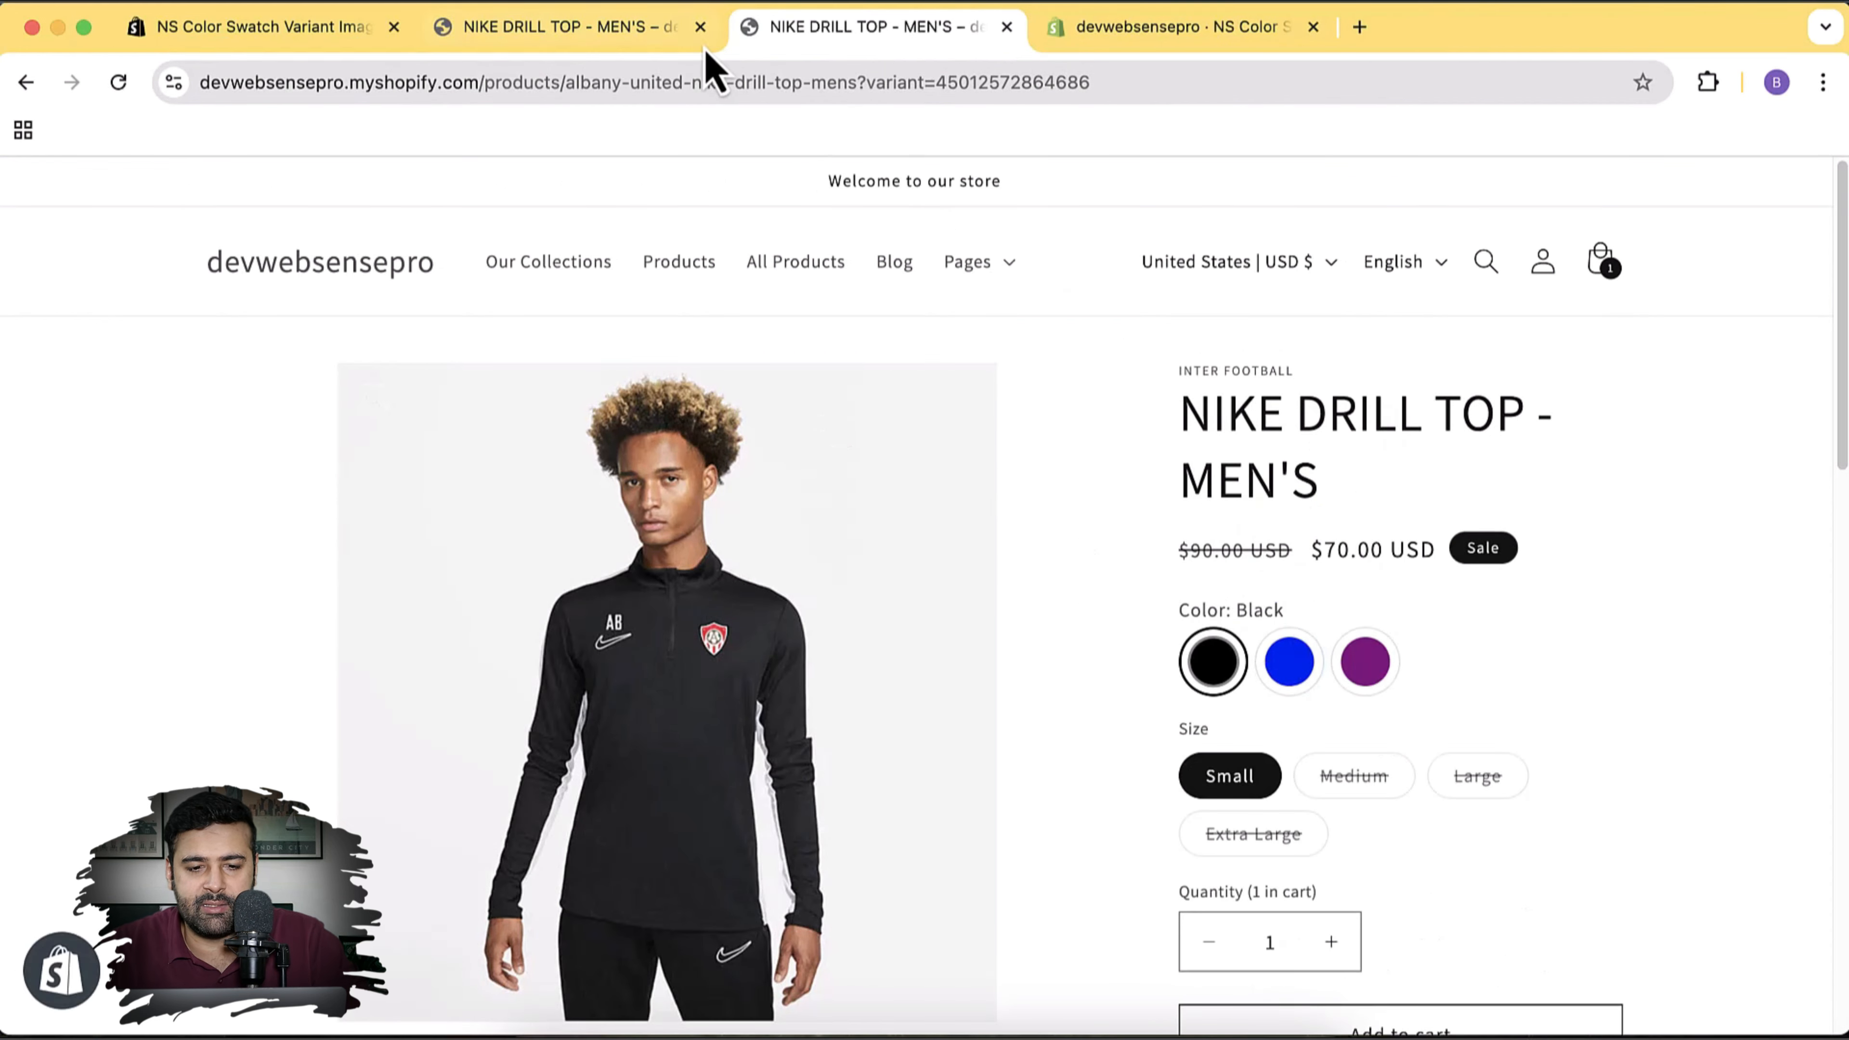
{"action": "left_click", "coordinate": [655, 29]}
{"action": "mouse_move", "coordinate": [1209, 546]}
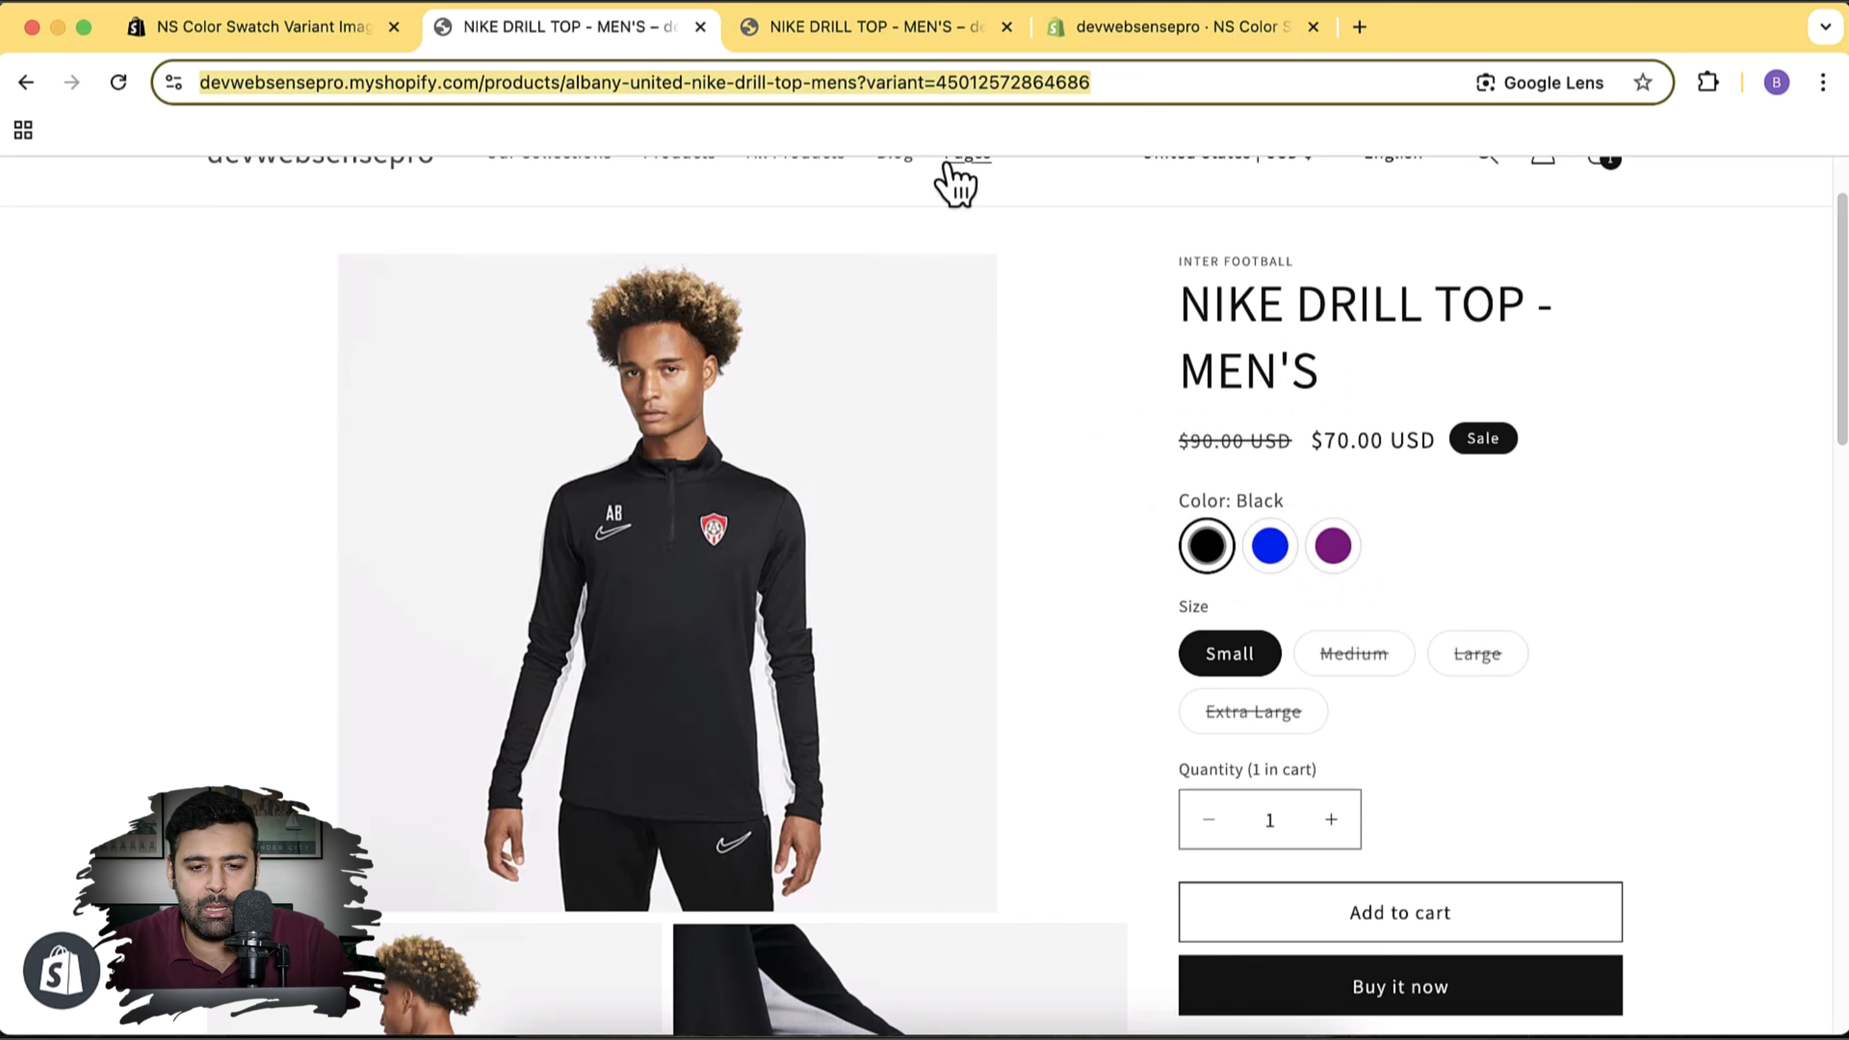
{"action": "left_click", "coordinate": [888, 29]}
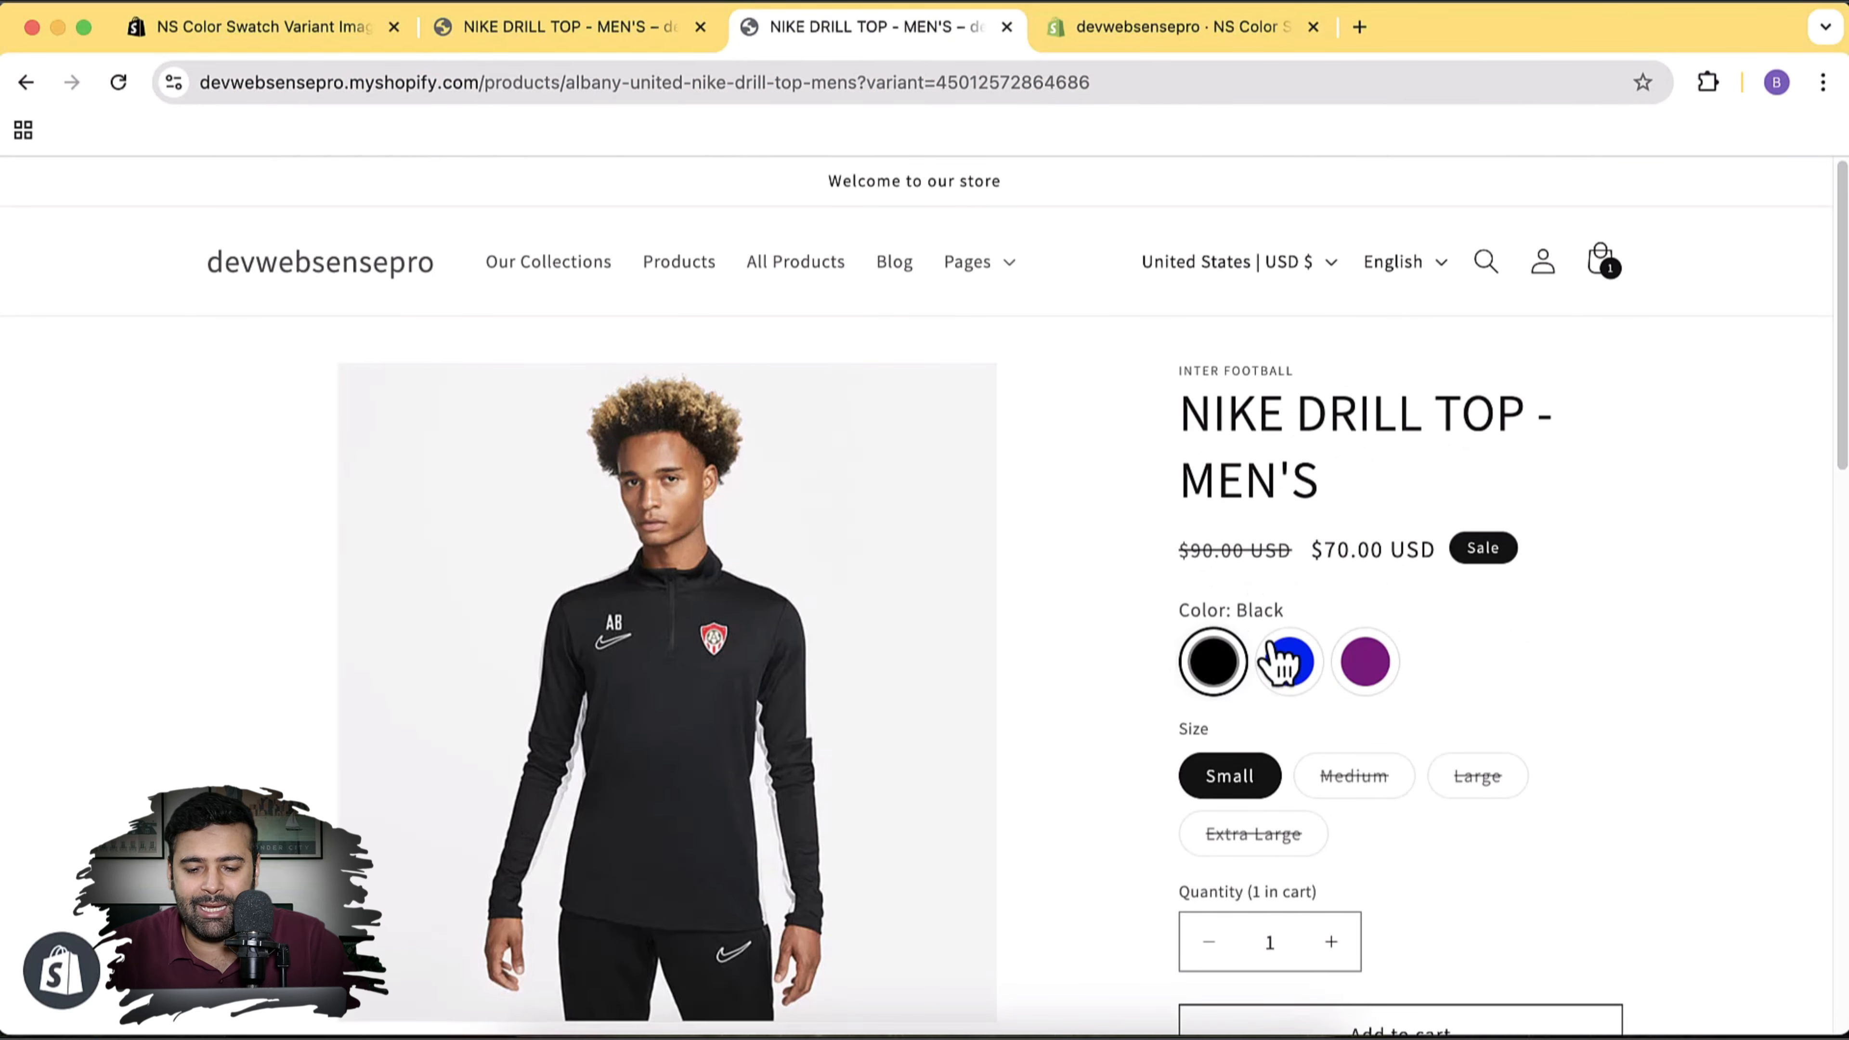
{"action": "left_click", "coordinate": [1179, 36]}
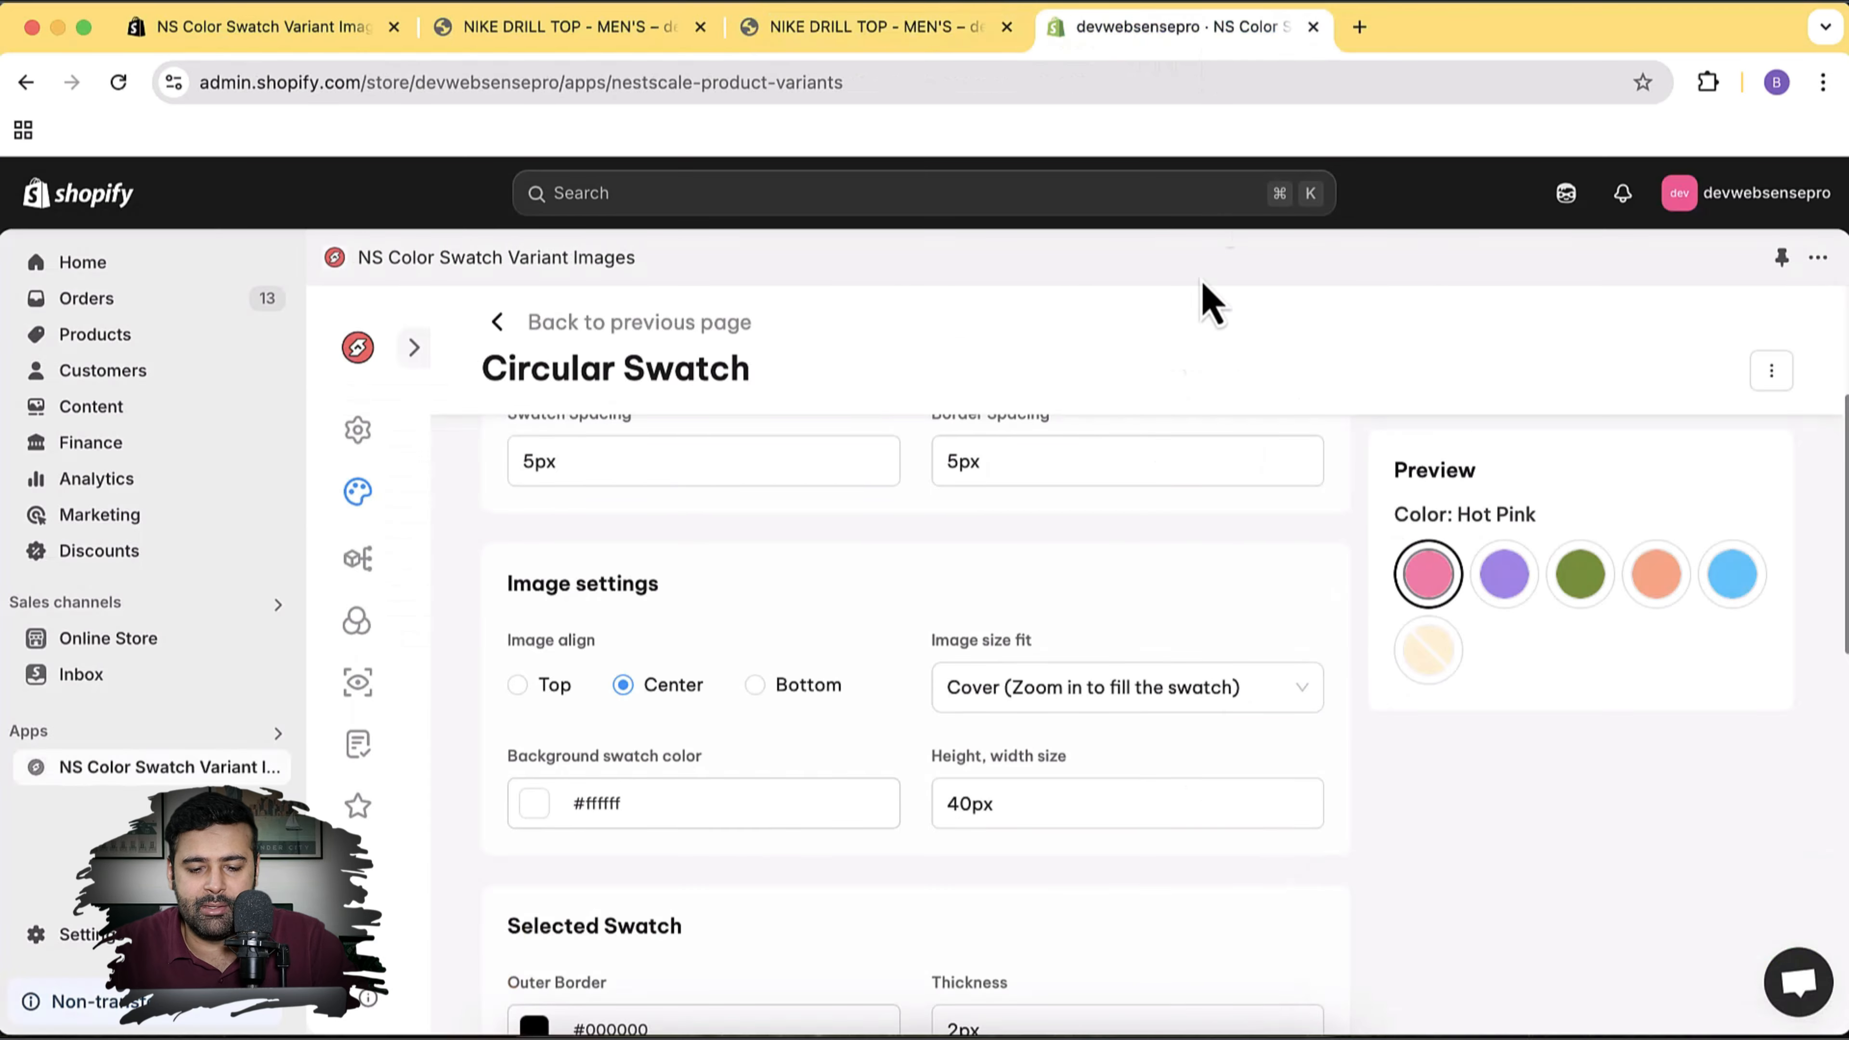
Set the Circular Swatch's swatch spacing to 20px under the label settings and save the style
{"action": "scroll", "coordinate": [1270, 575], "scroll_direction": "up", "scroll_amount": 5}
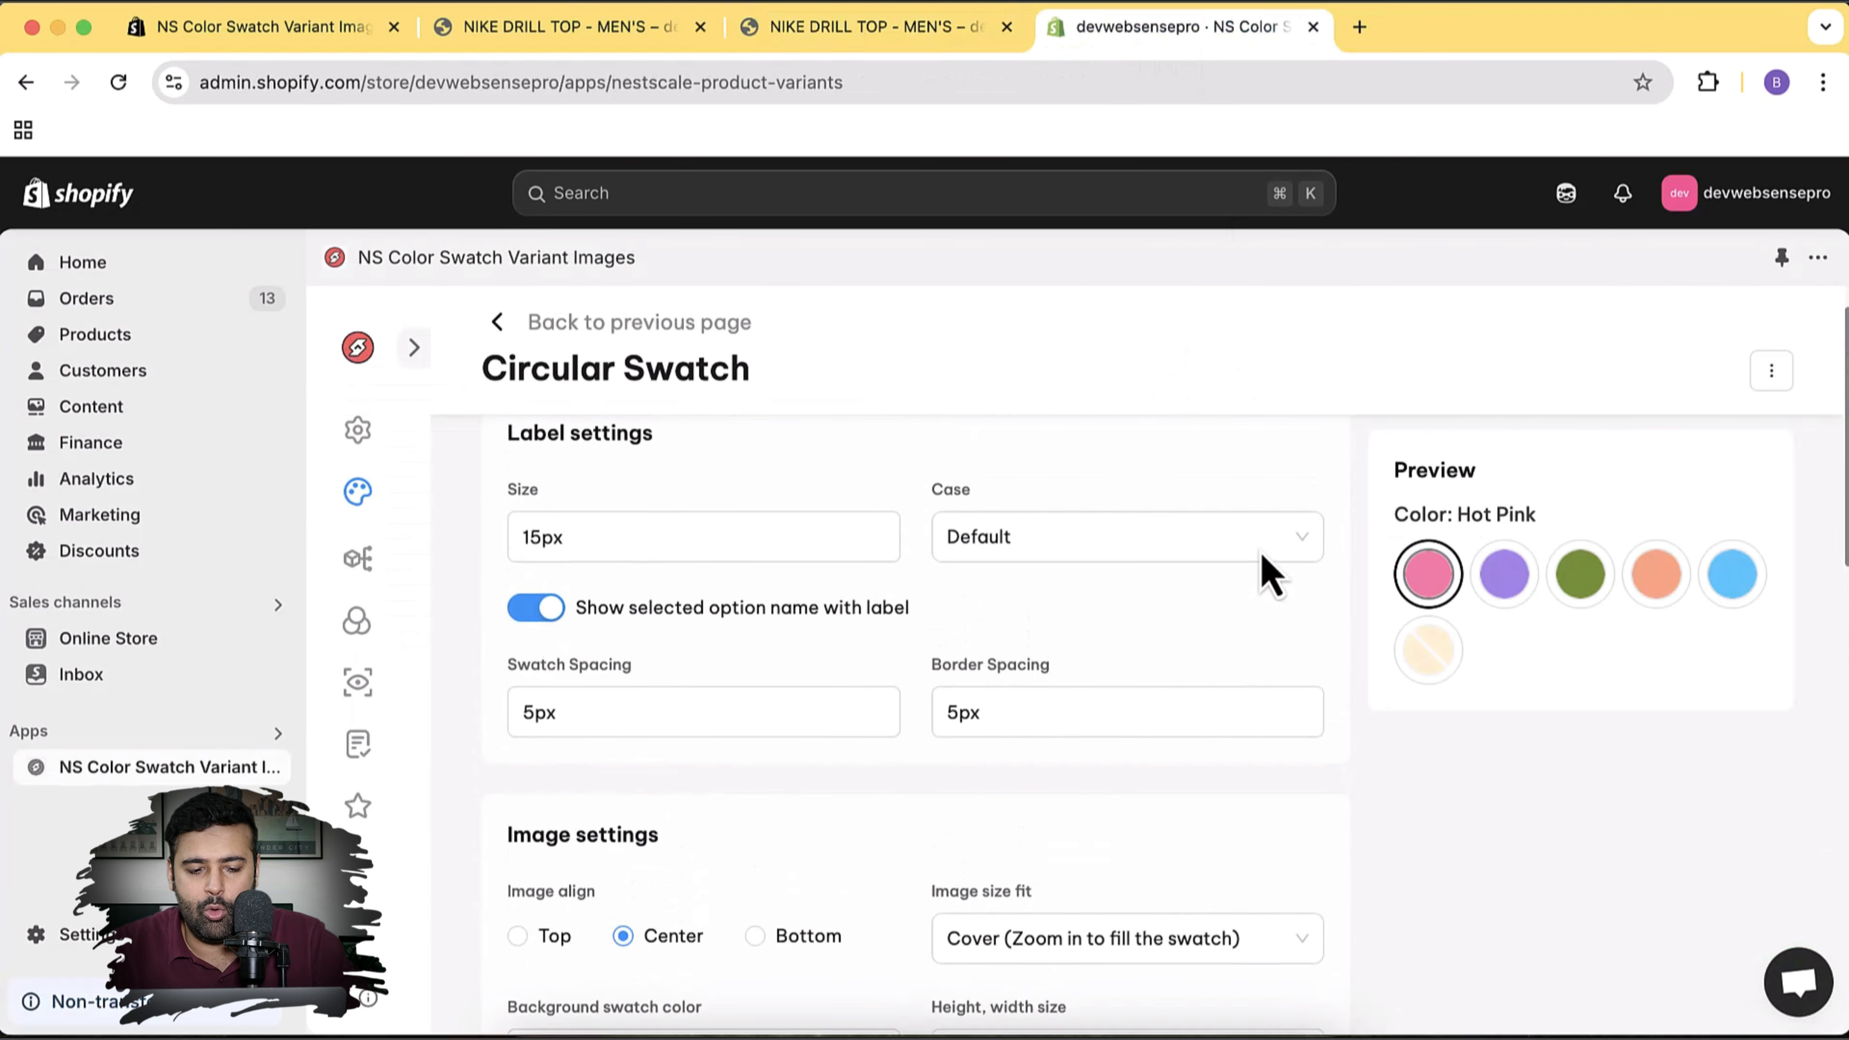
{"action": "left_click", "coordinate": [774, 699]}
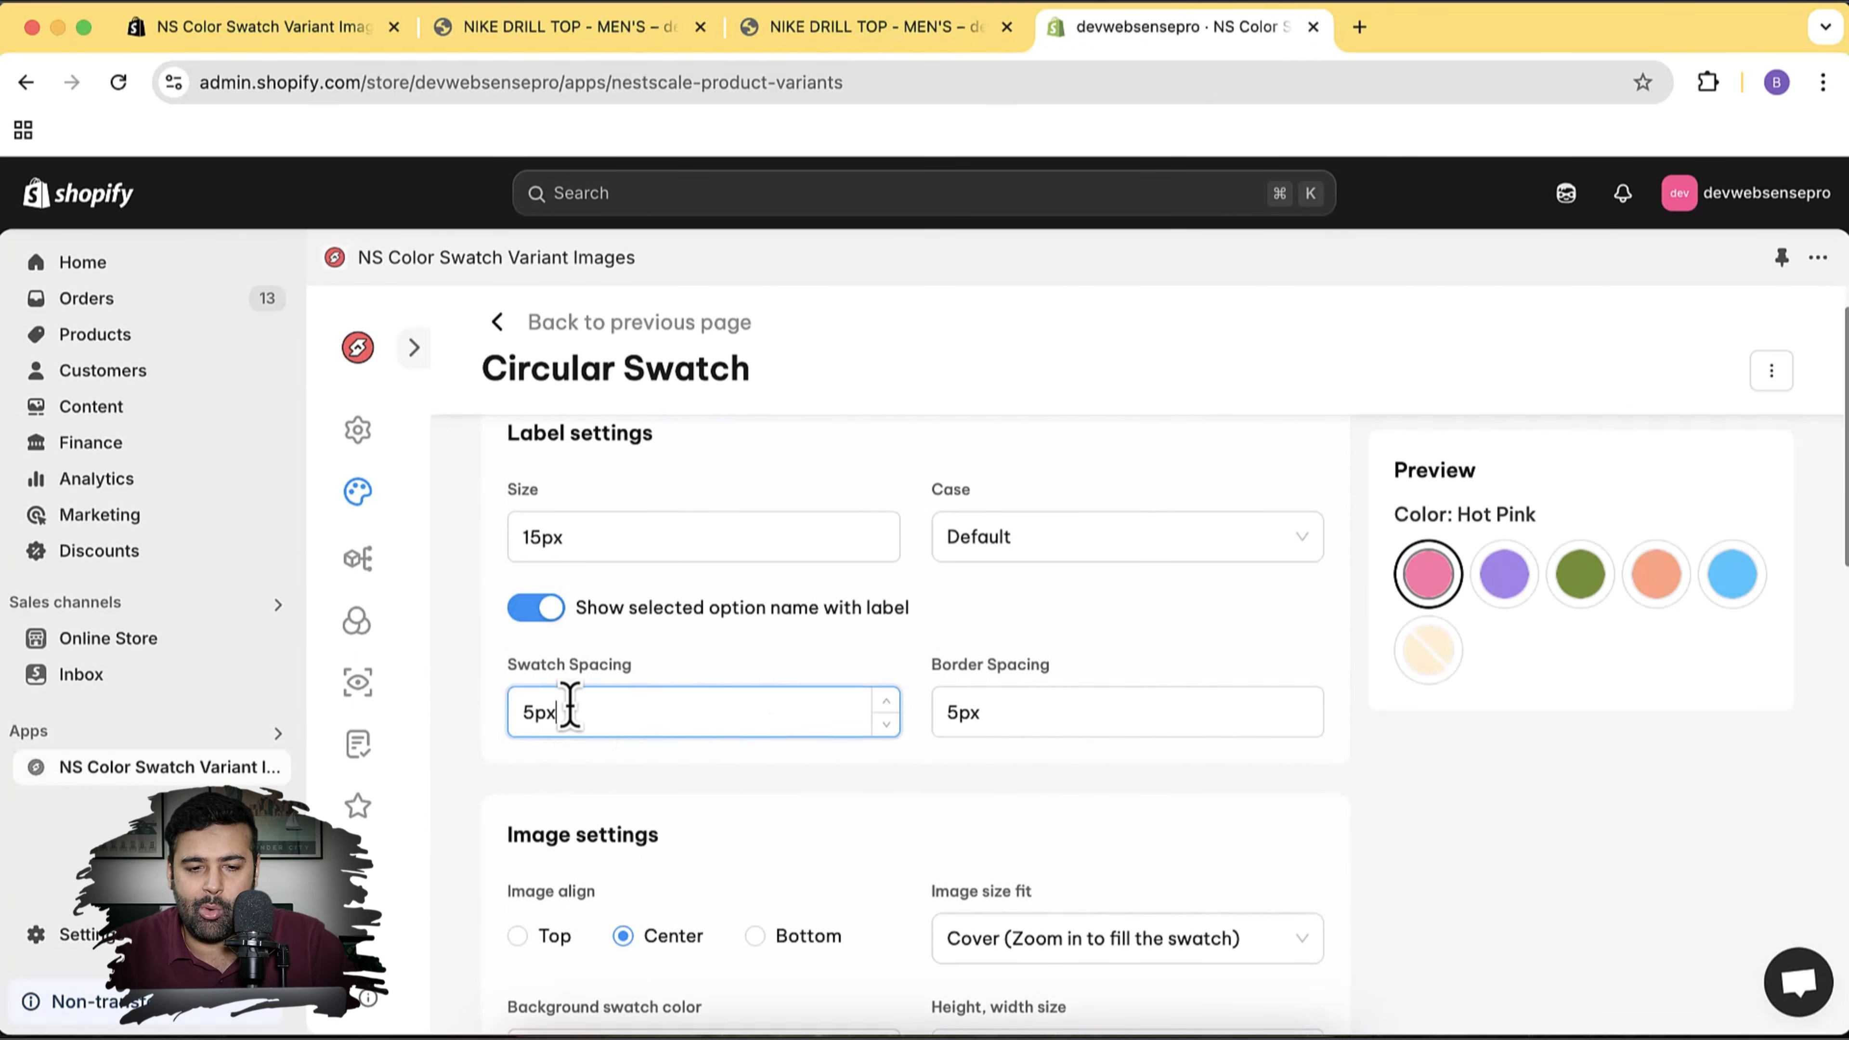
{"action": "left_click", "coordinate": [792, 31]}
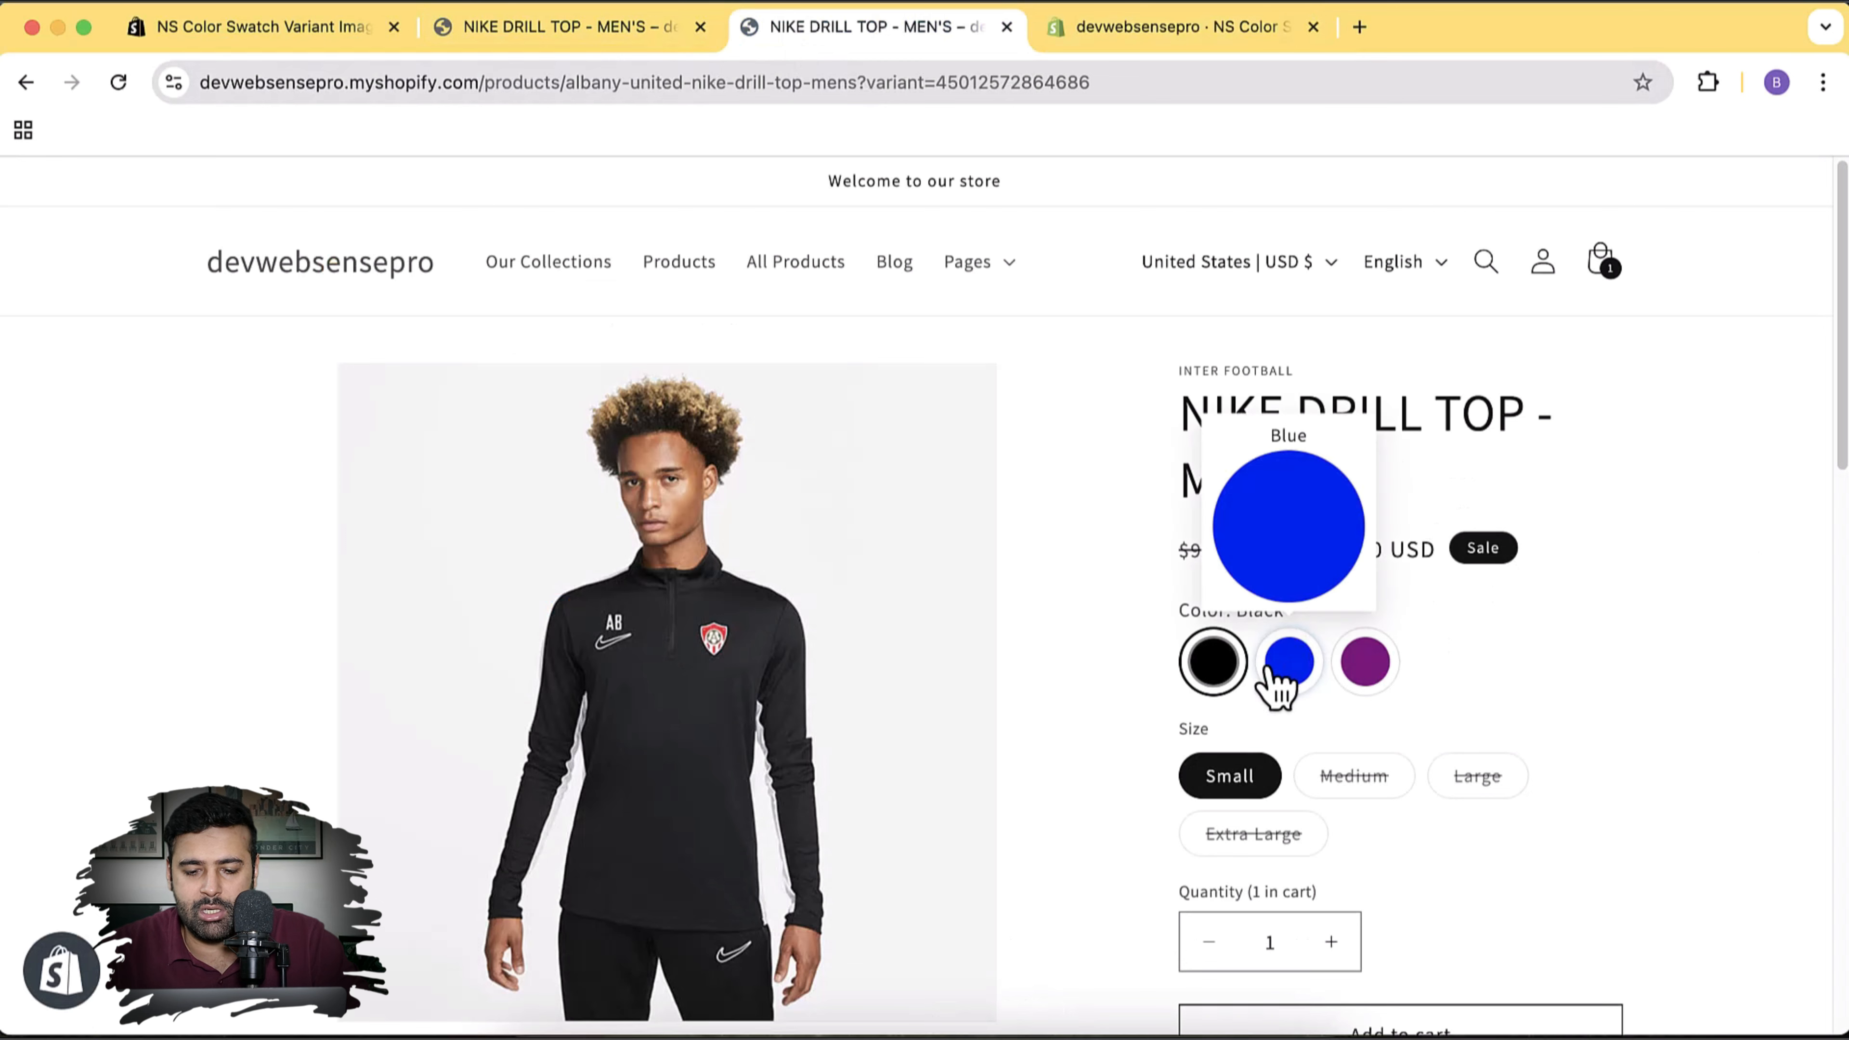
{"action": "left_click", "coordinate": [1176, 29]}
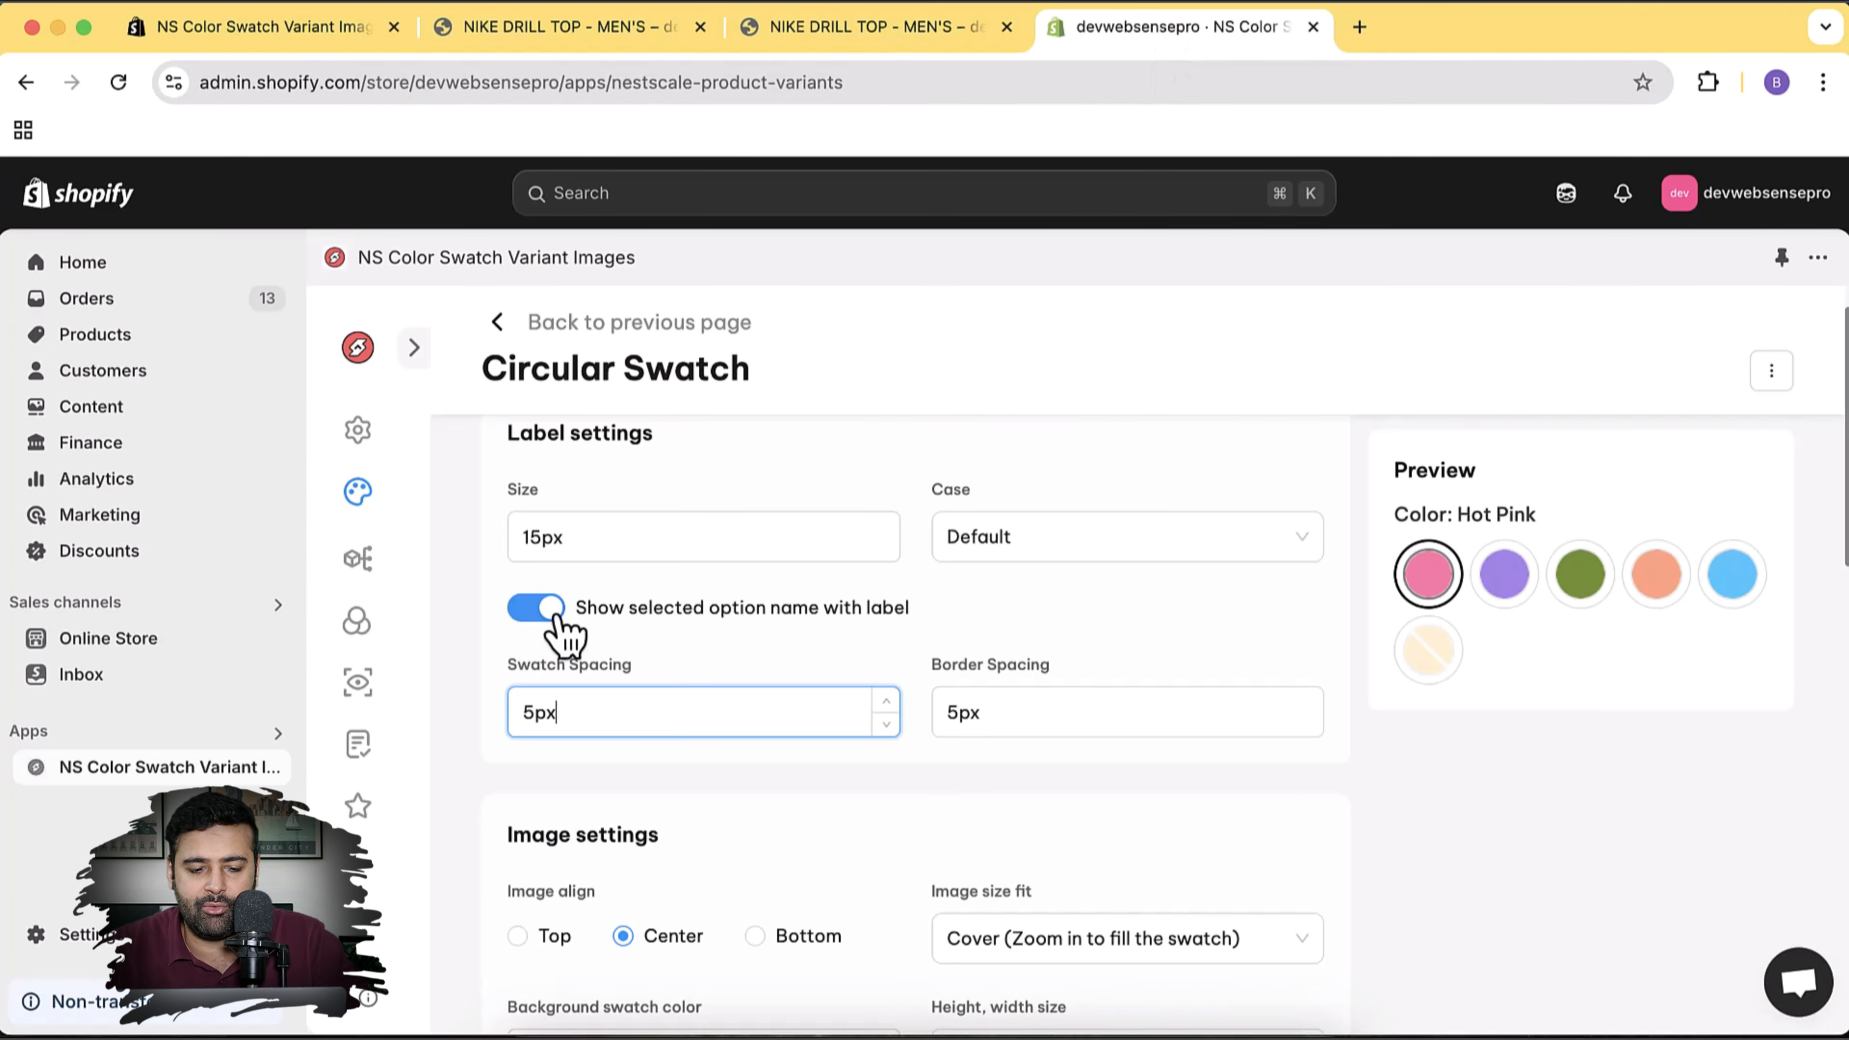
{"action": "key", "text": "BackSpace"}
{"action": "key", "text": "BackSpace"}
{"action": "key", "text": "BackSpace"}
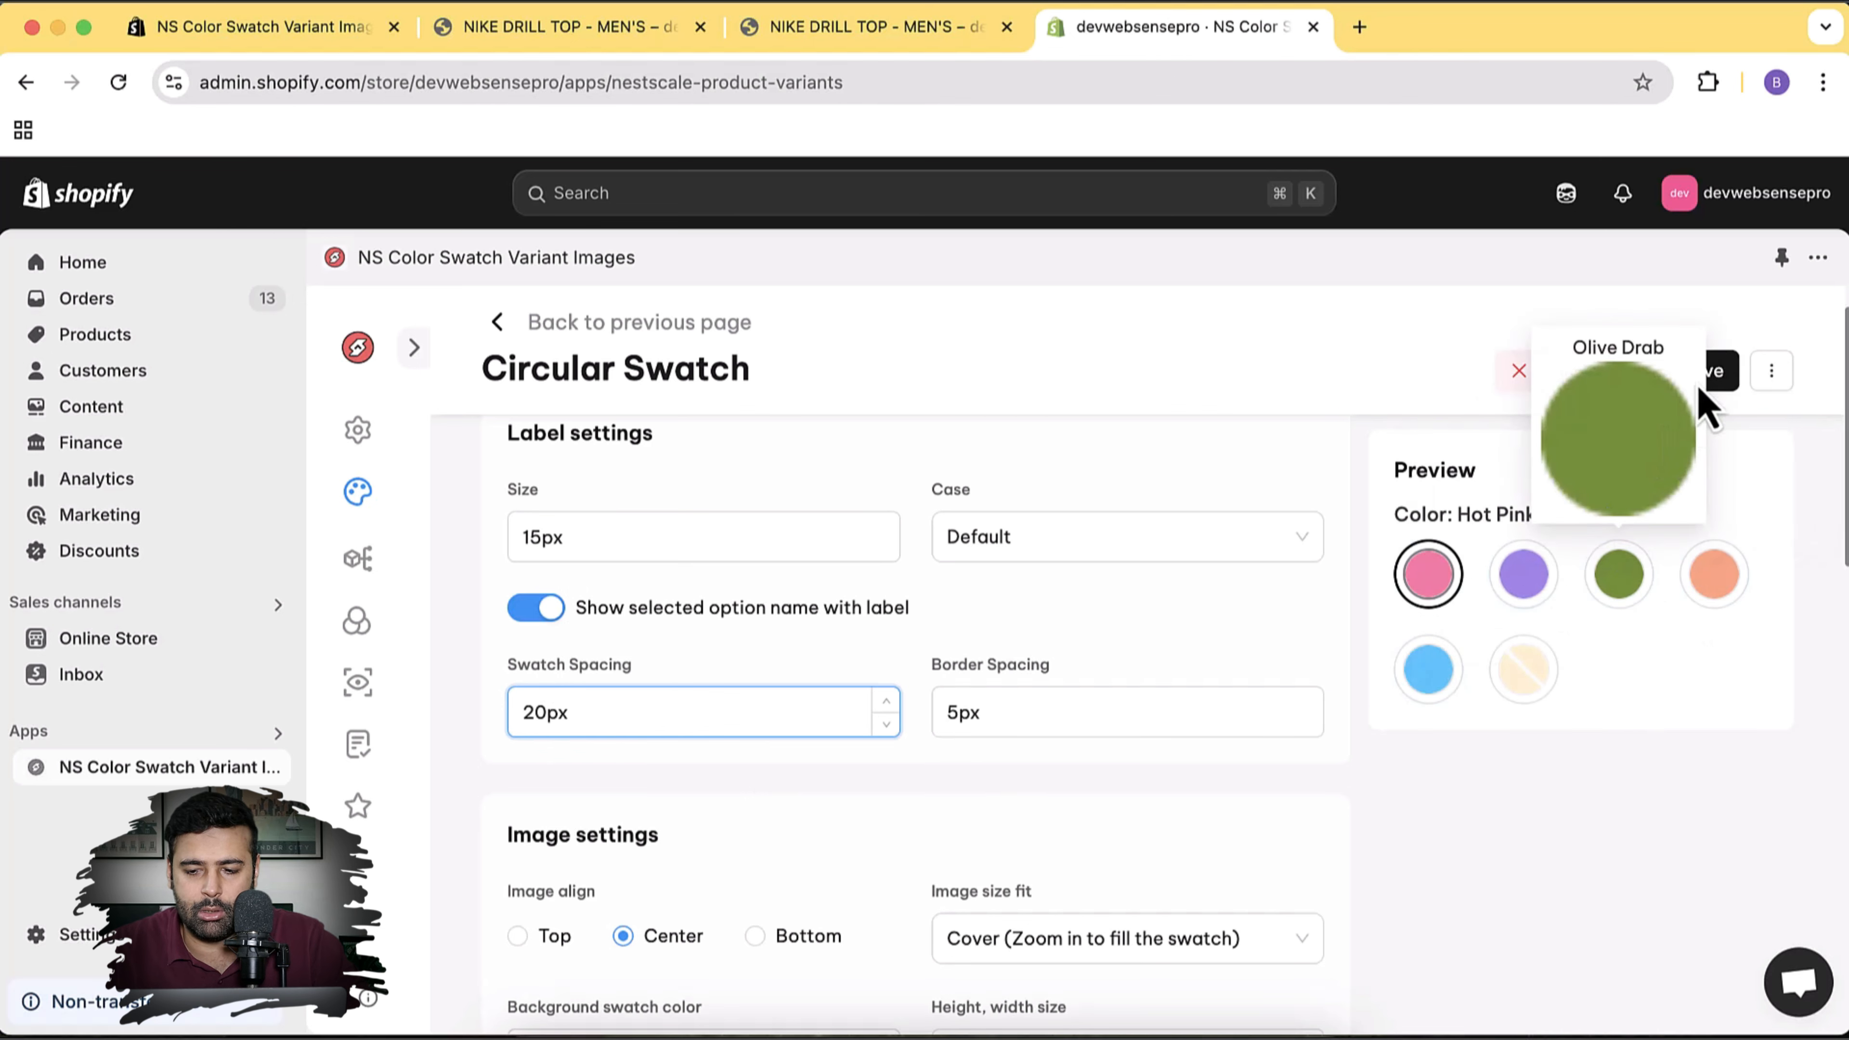
{"action": "left_click", "coordinate": [1691, 388]}
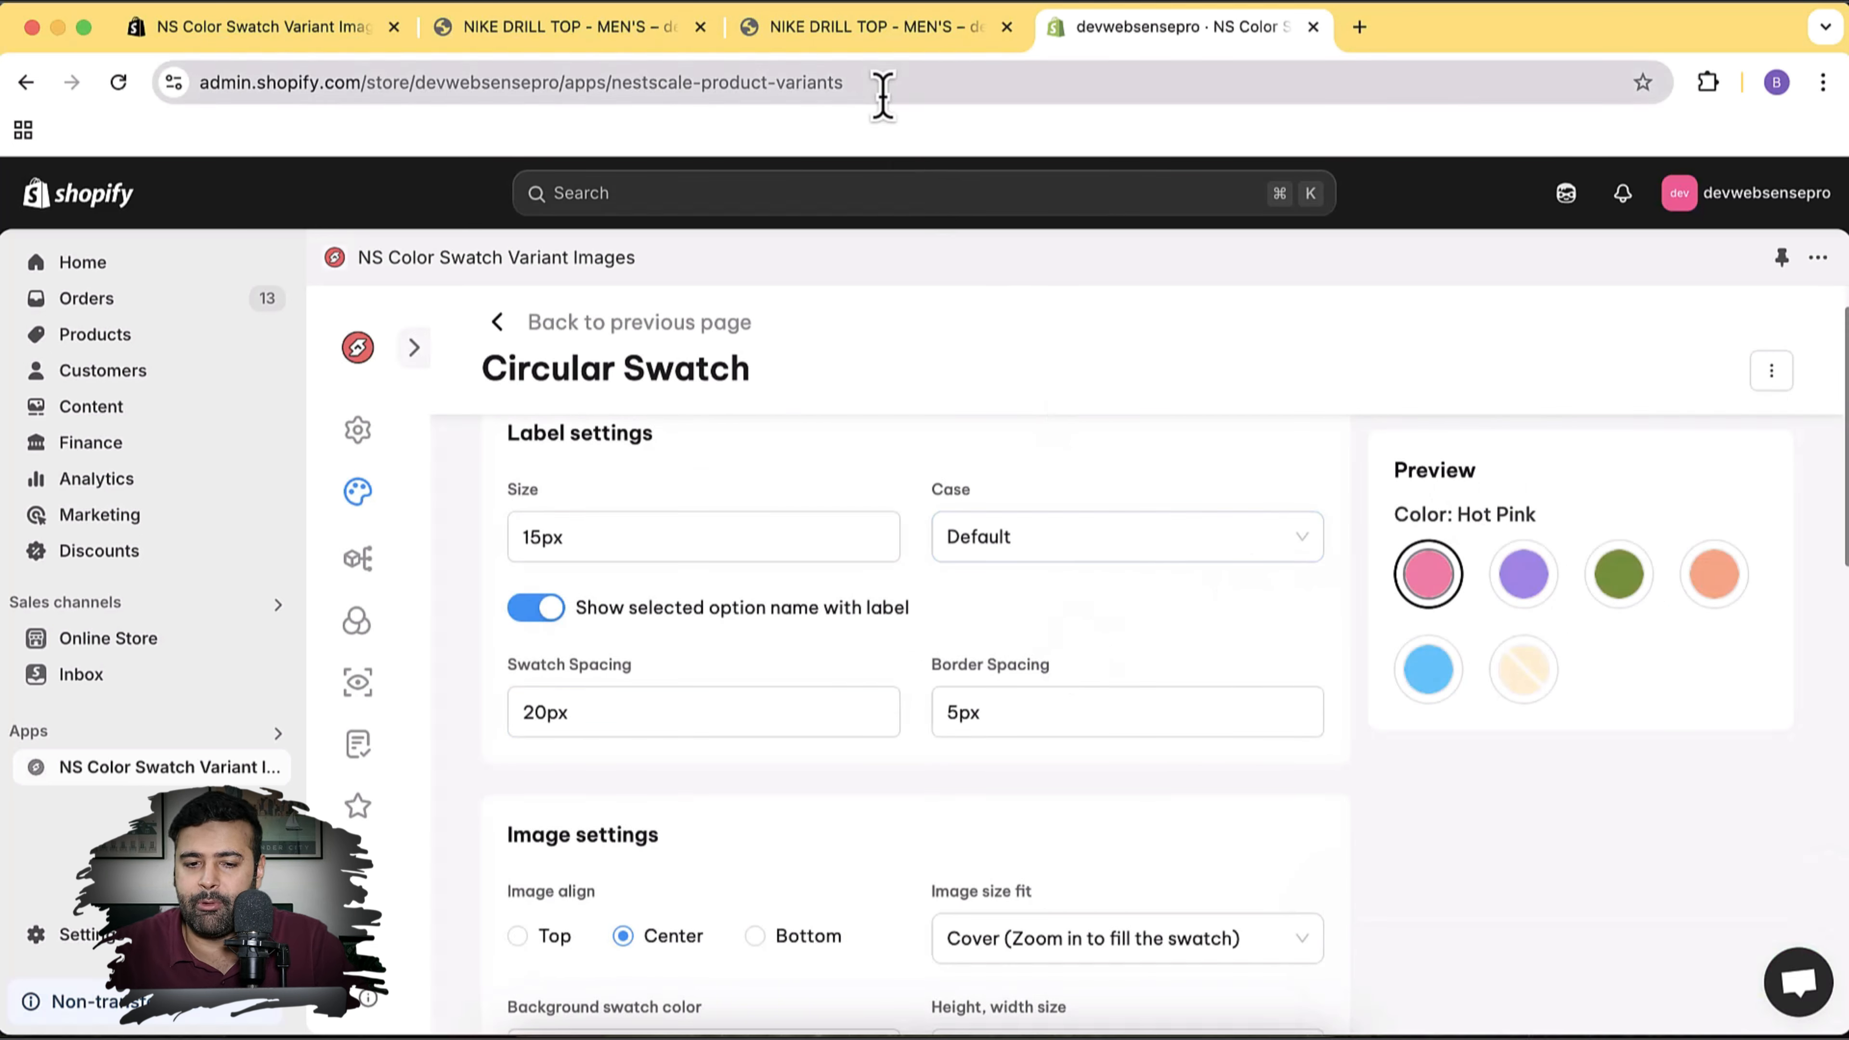
Reload the newer NIKE DRILL TOP - MEN'S product page to check the swatch spacing, and return to the Circular Swatch settings
{"action": "left_click", "coordinate": [846, 32]}
{"action": "left_click", "coordinate": [919, 102]}
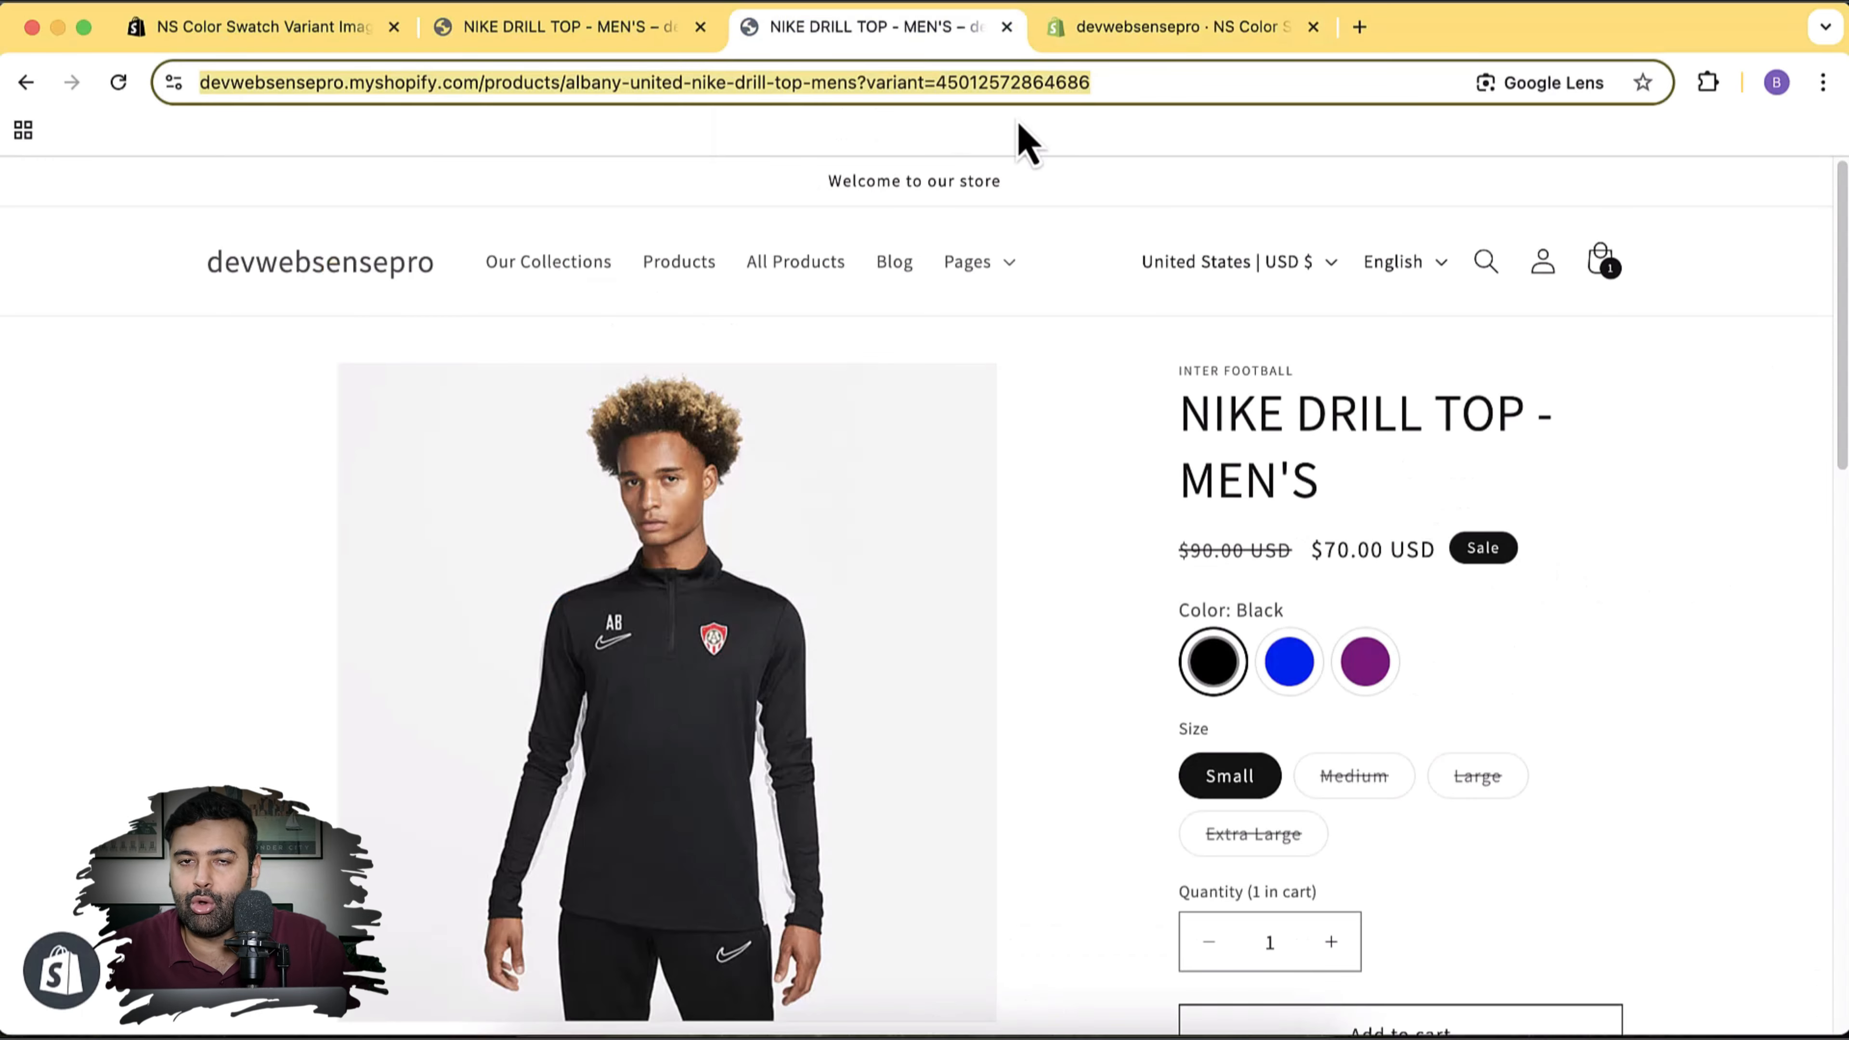
{"action": "key", "text": "Return"}
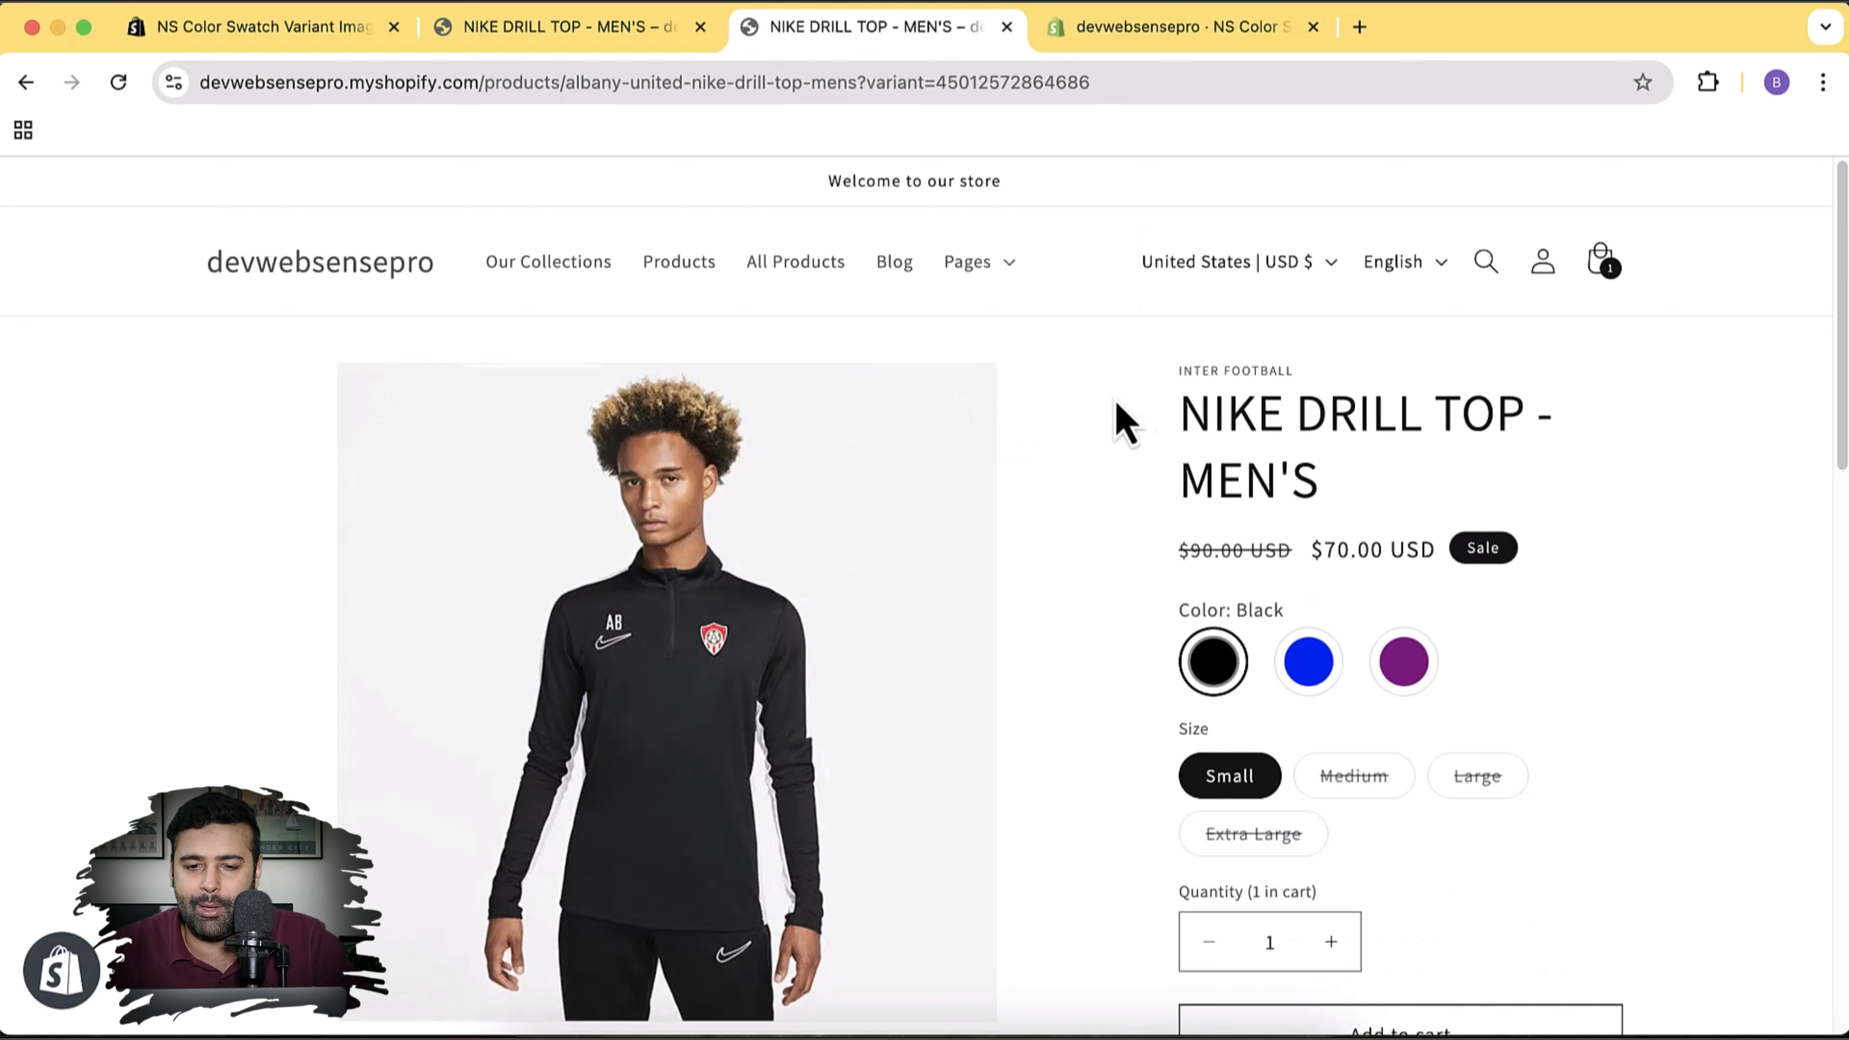
{"action": "left_click", "coordinate": [1180, 43]}
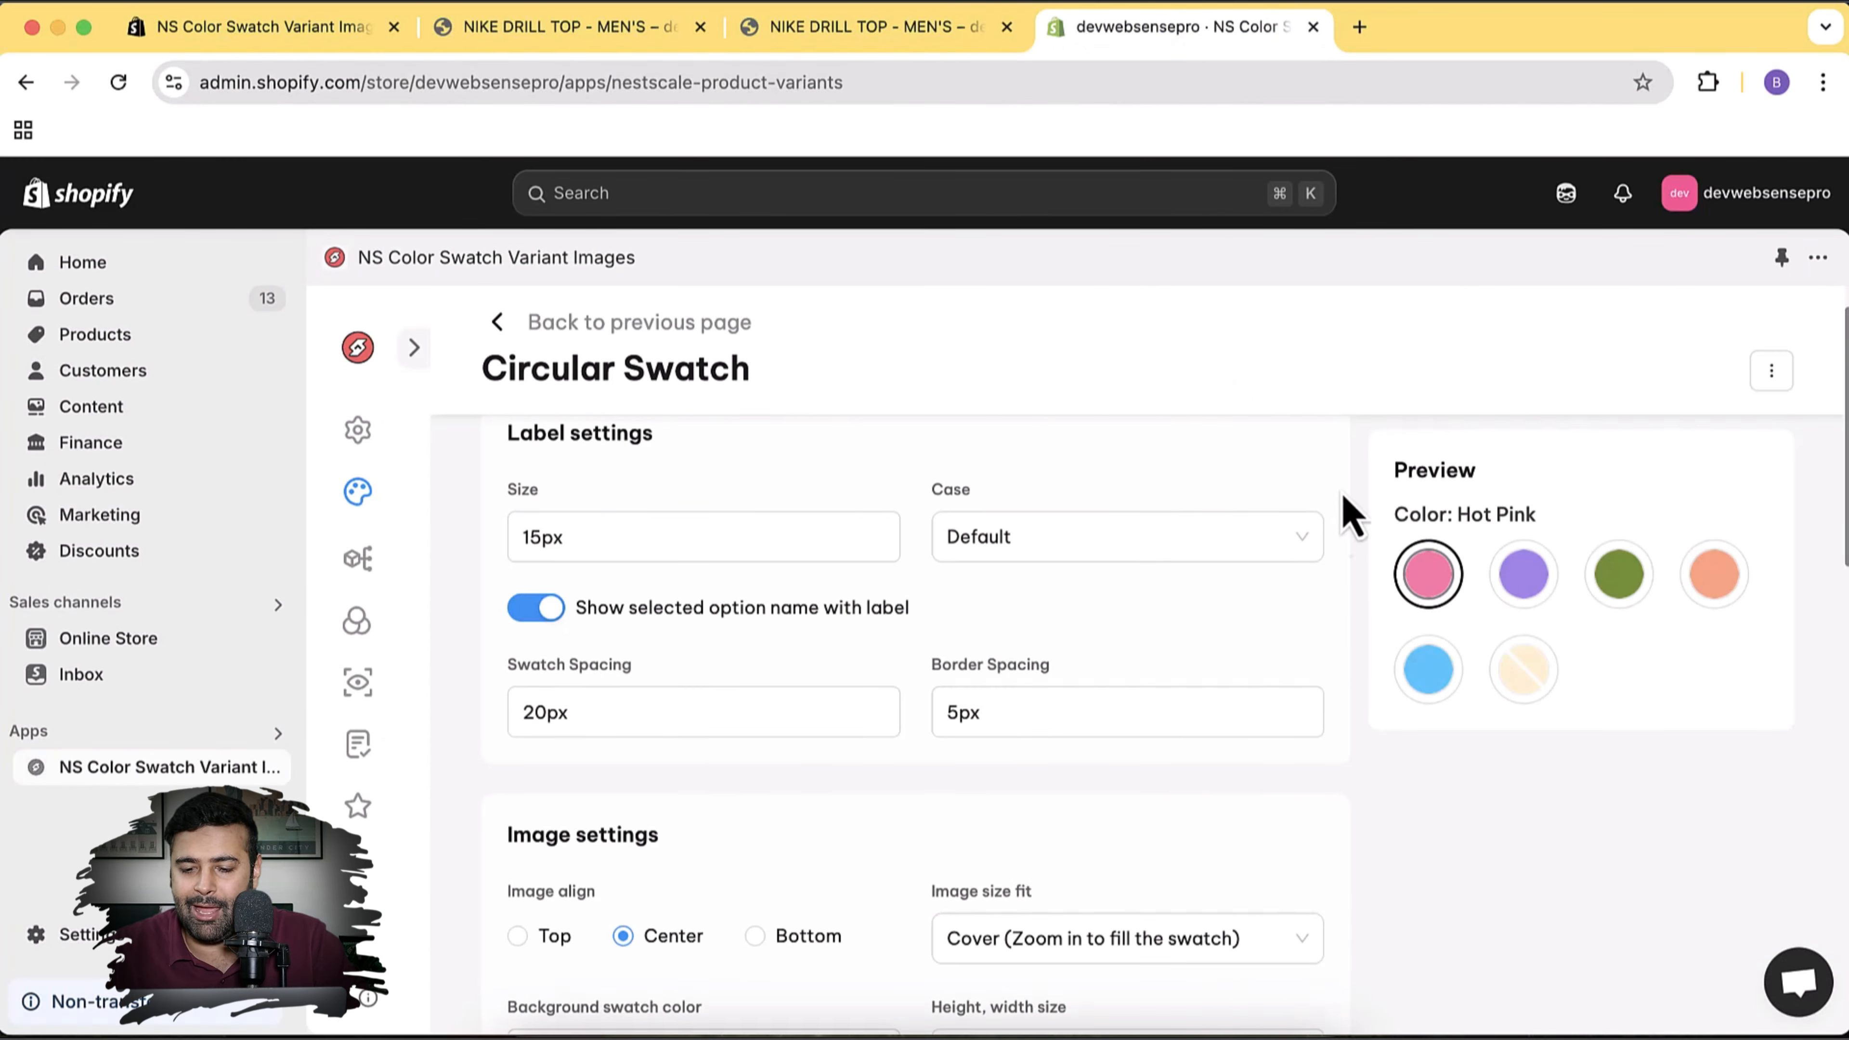
Change the Selected Swatch's inner border color to red #ff0000 and check it in the preview
{"action": "scroll", "coordinate": [1348, 513], "scroll_direction": "down", "scroll_amount": 5}
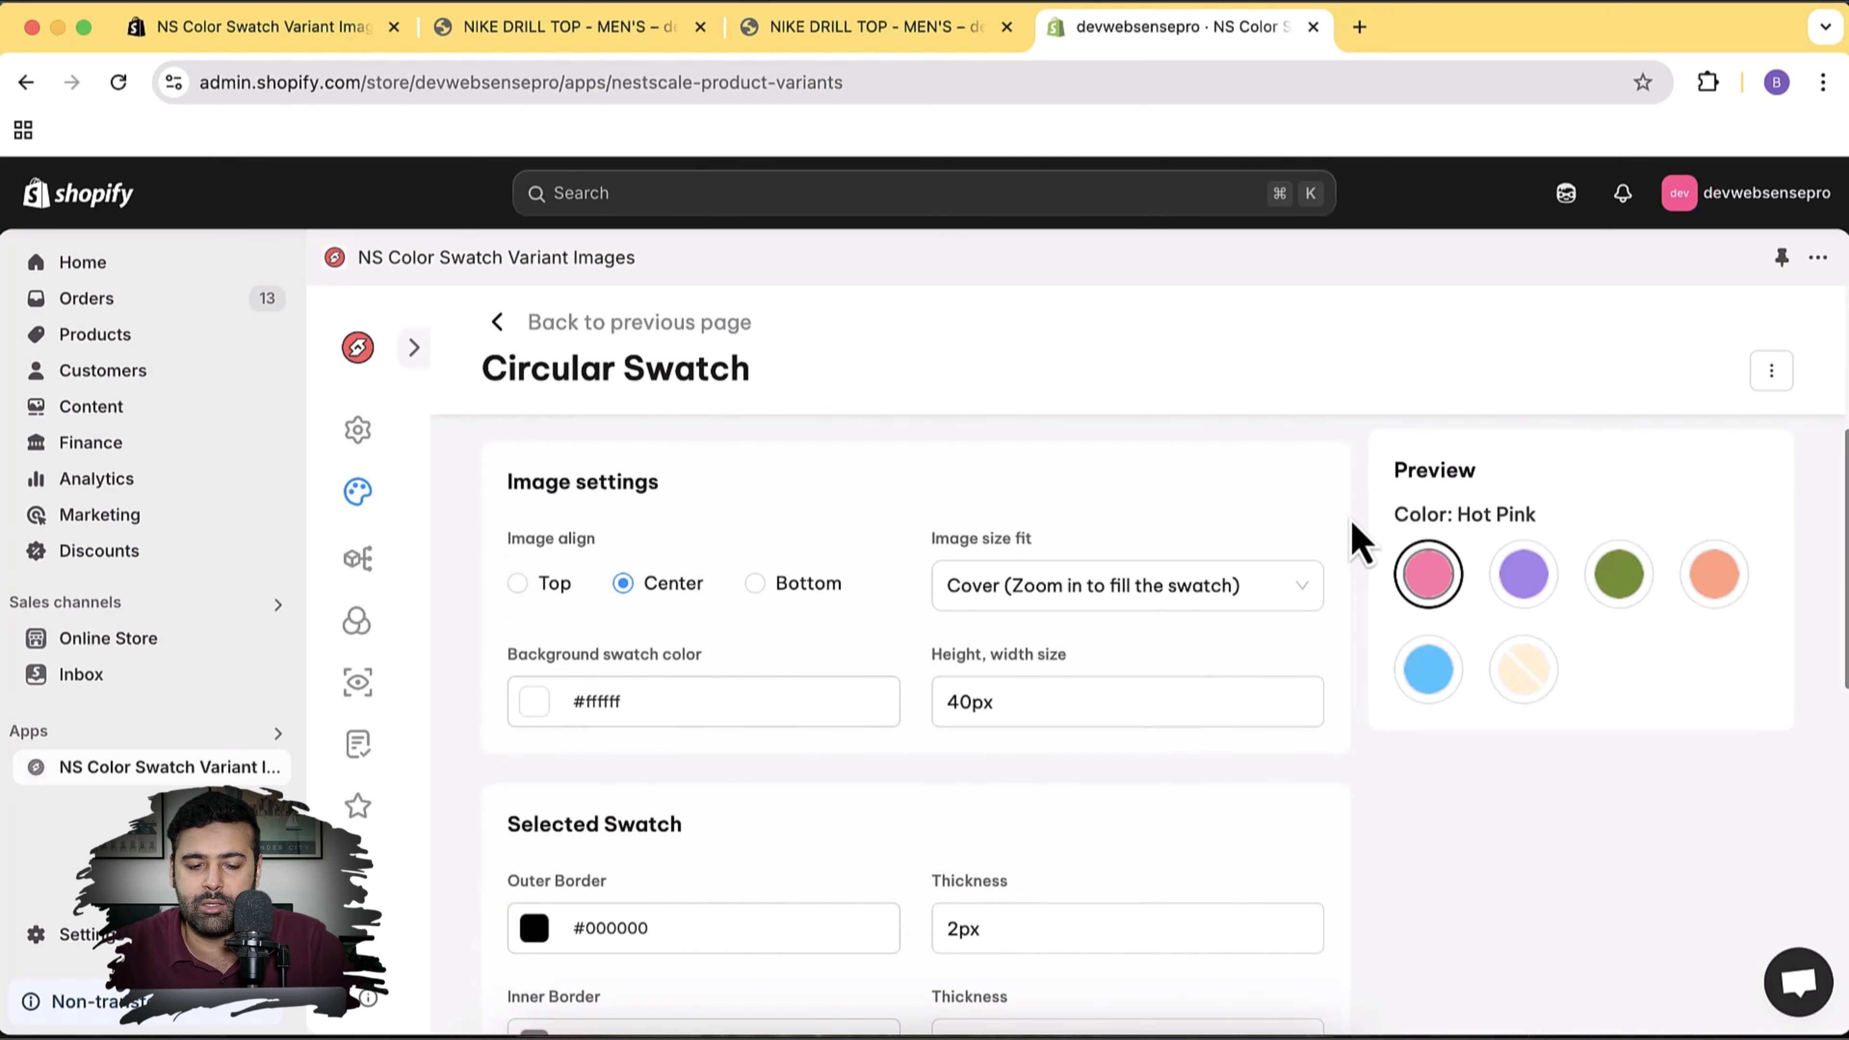
{"action": "scroll", "coordinate": [1354, 543], "scroll_direction": "down", "scroll_amount": 4}
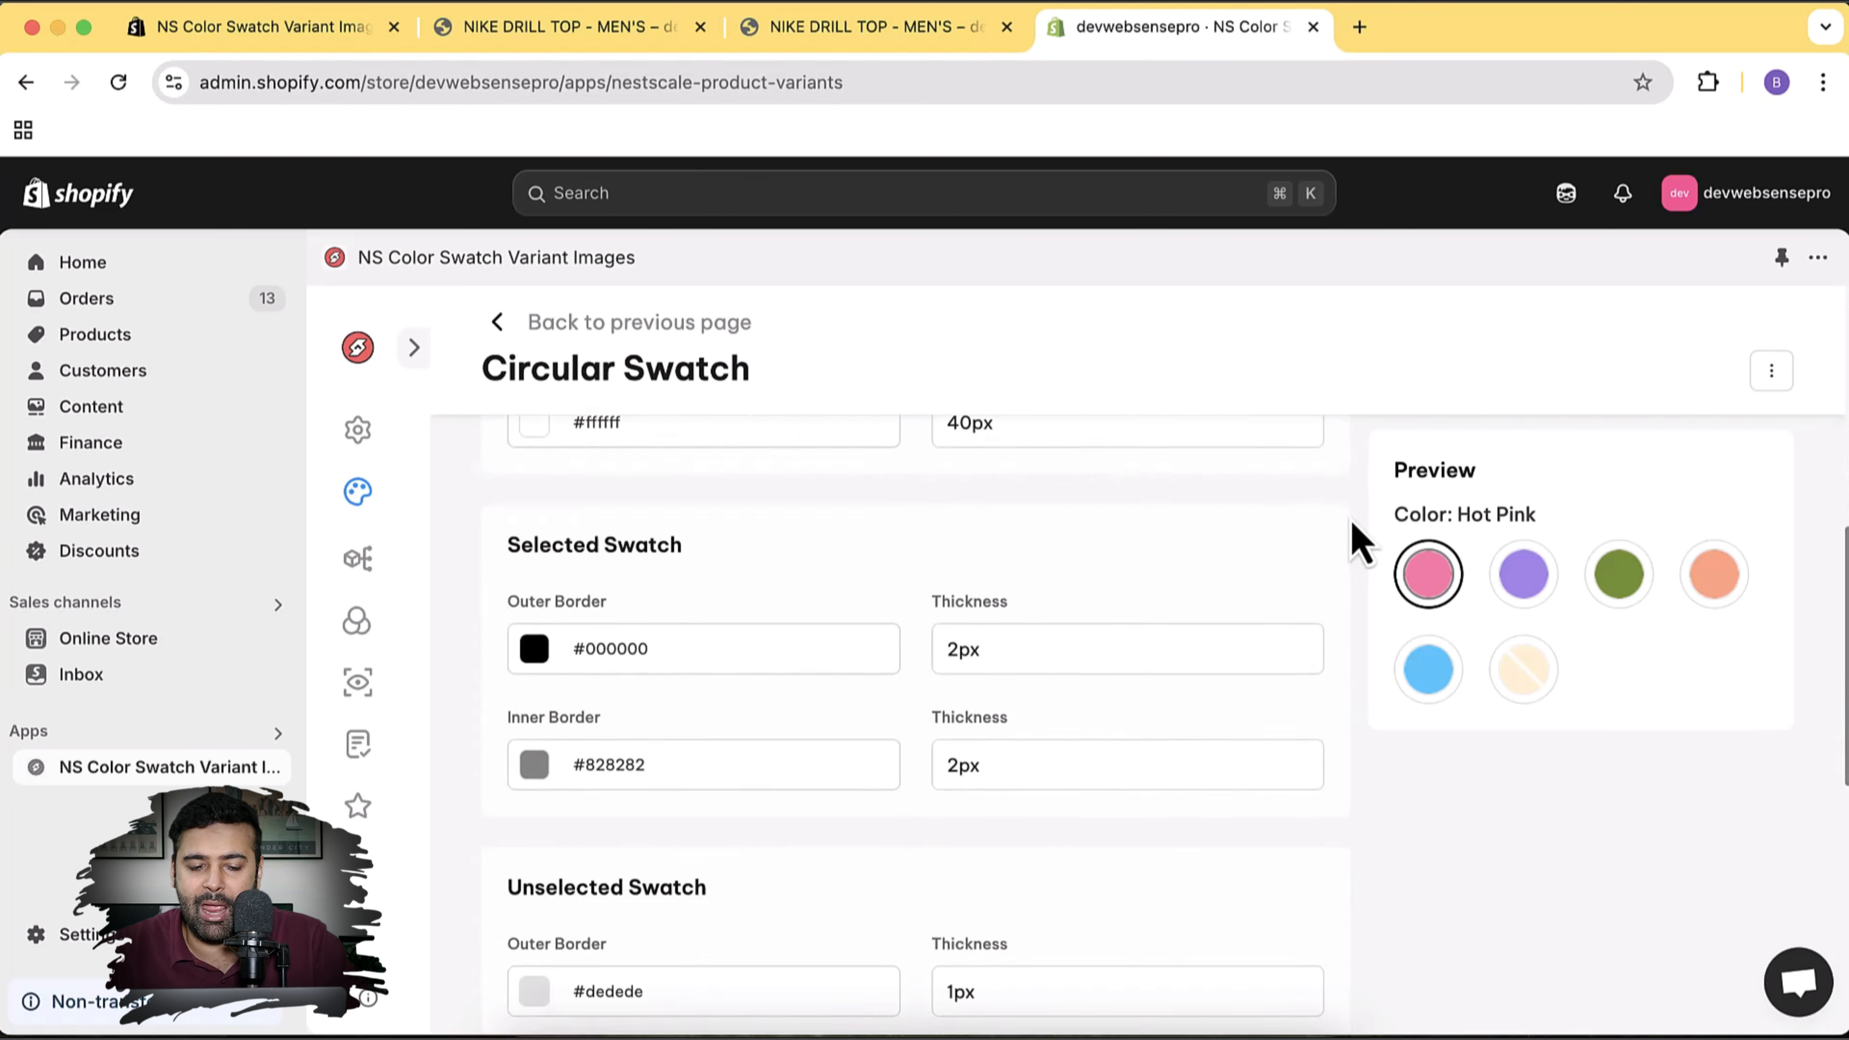
{"action": "scroll", "coordinate": [1355, 543], "scroll_direction": "down", "scroll_amount": 1}
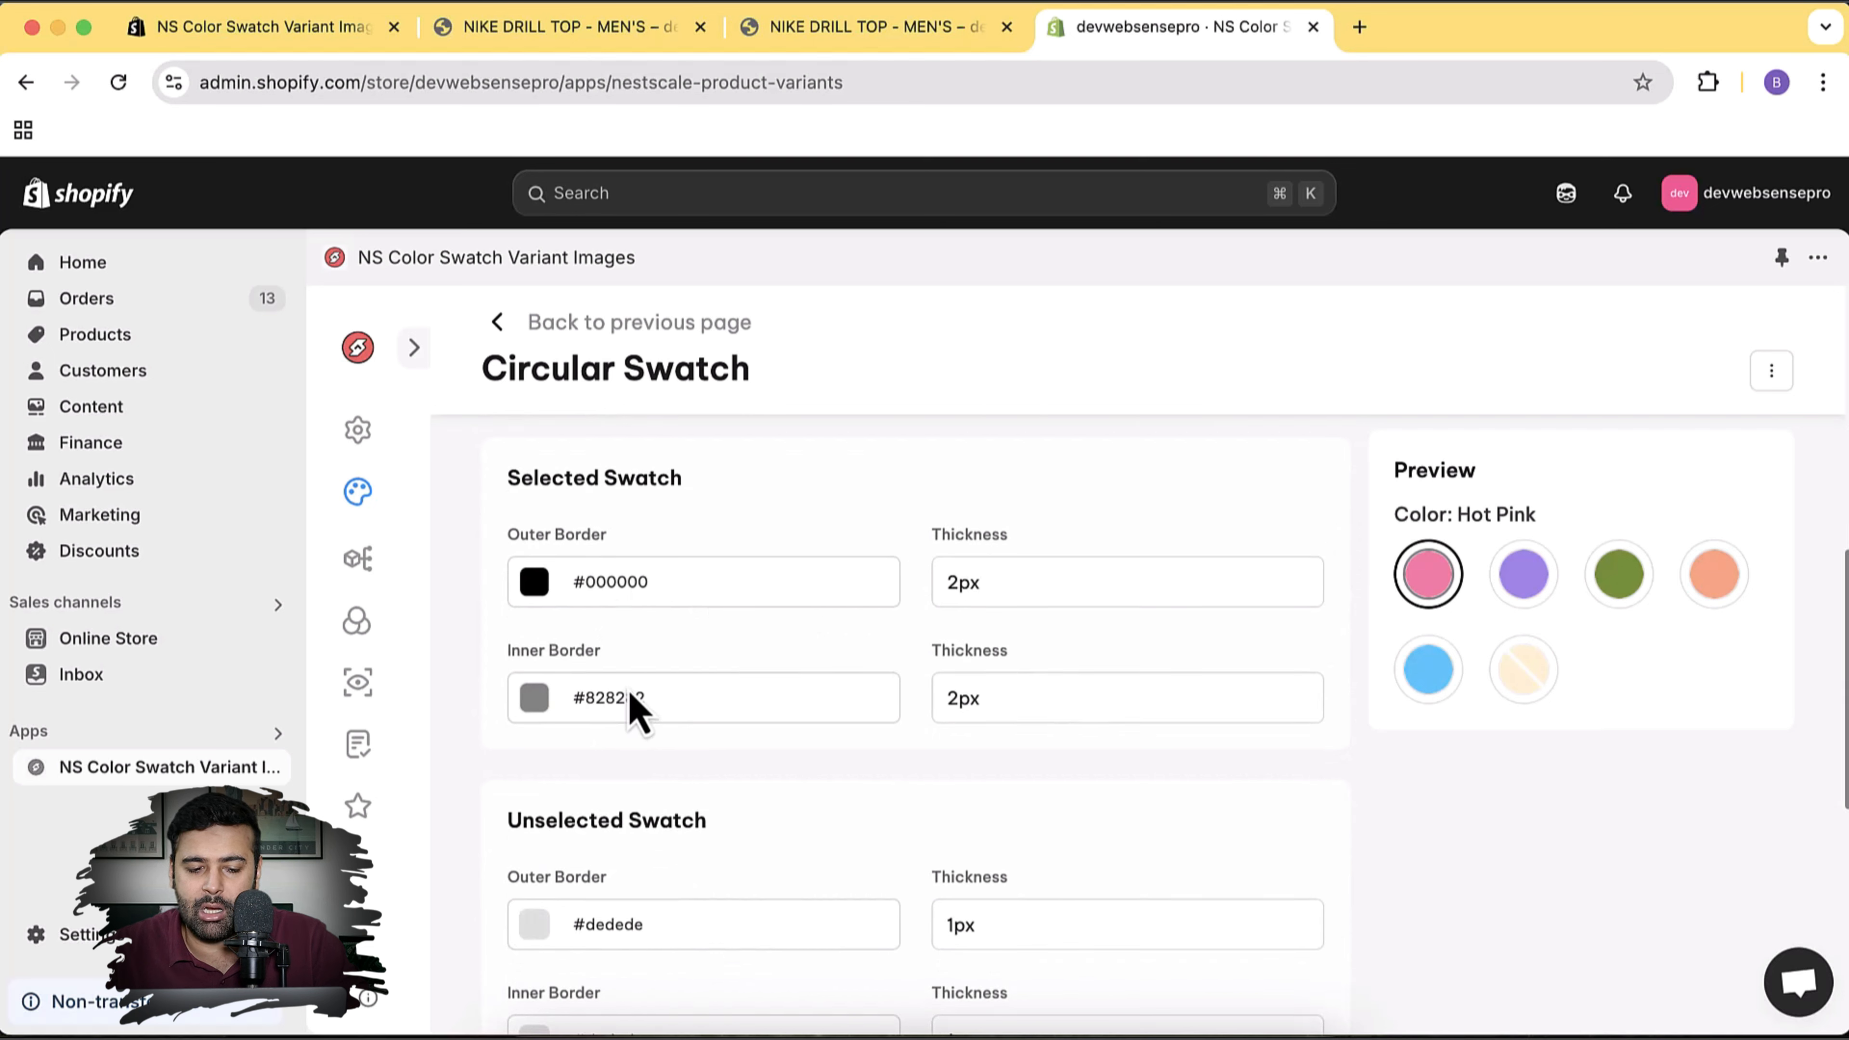
{"action": "left_click", "coordinate": [537, 703]}
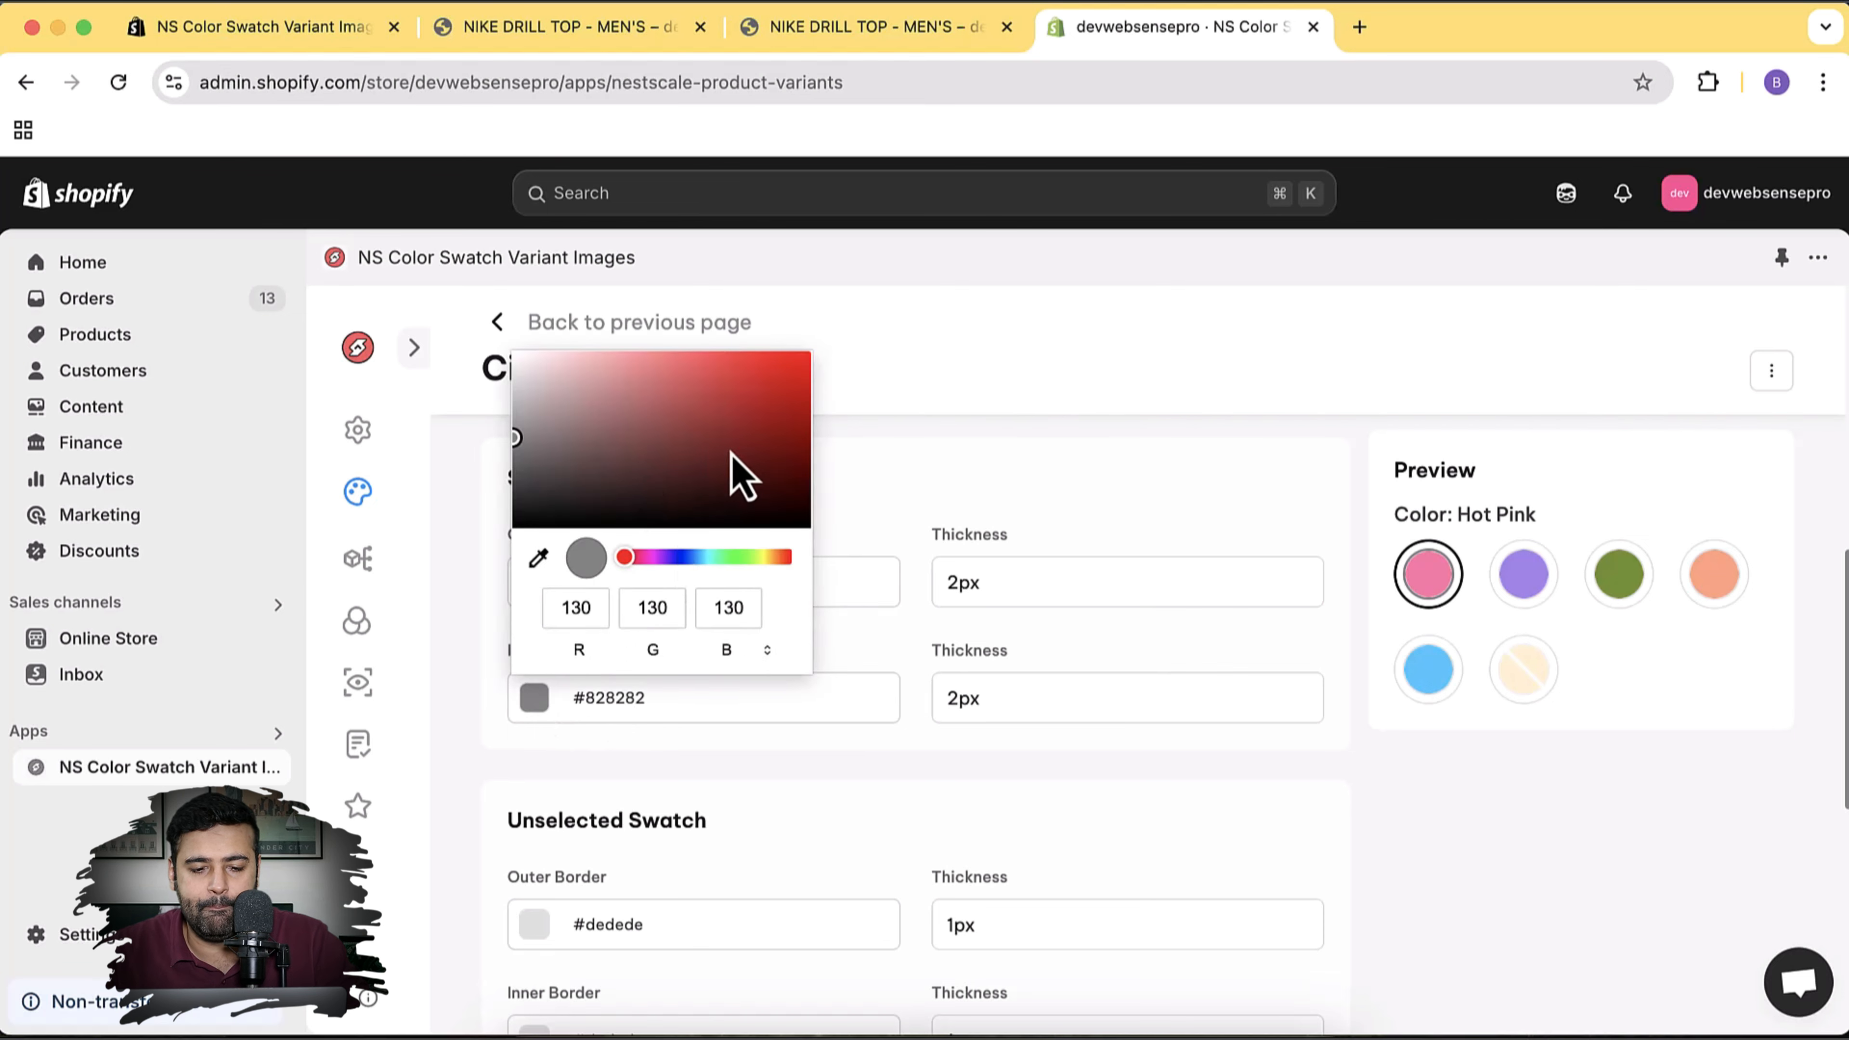
{"action": "mouse_move", "coordinate": [730, 453]}
{"action": "left_mouse_down"}
{"action": "mouse_move", "coordinate": [702, 463]}
{"action": "mouse_move", "coordinate": [834, 357]}
{"action": "left_mouse_up"}
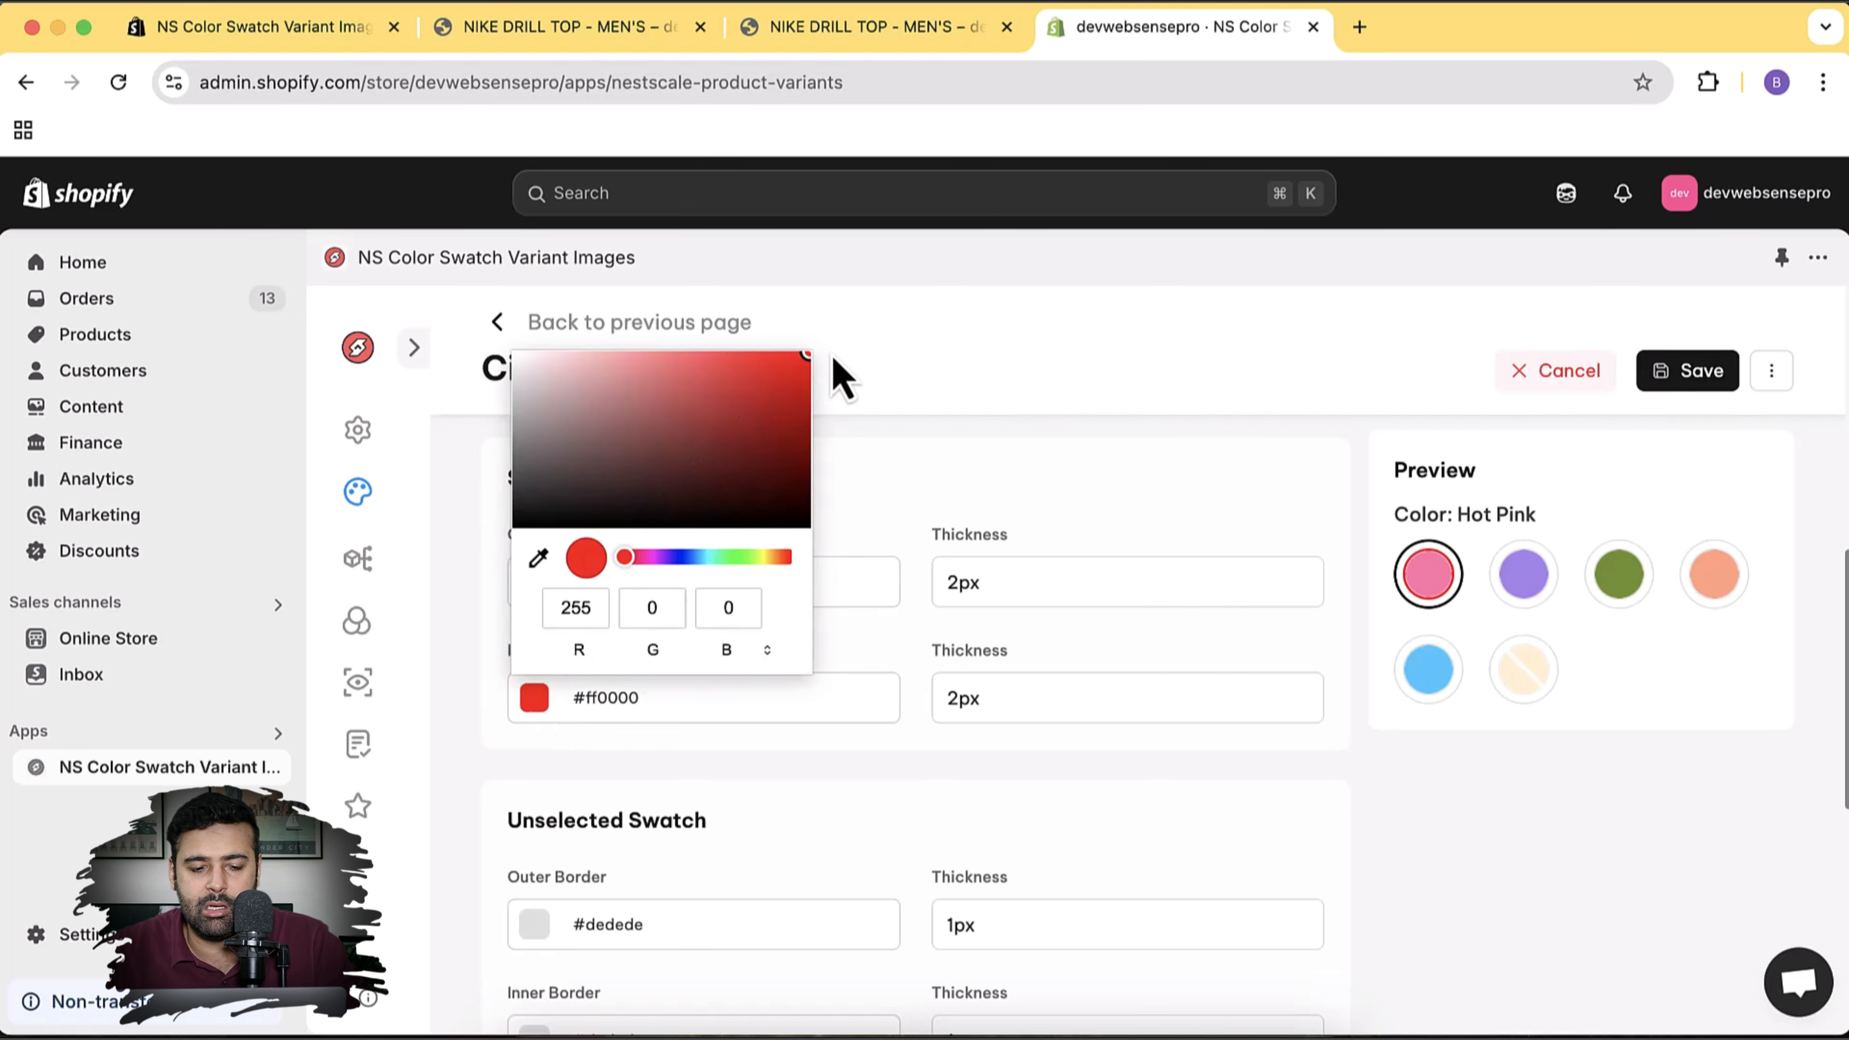
{"action": "left_click", "coordinate": [941, 498]}
{"action": "mouse_move", "coordinate": [1427, 570]}
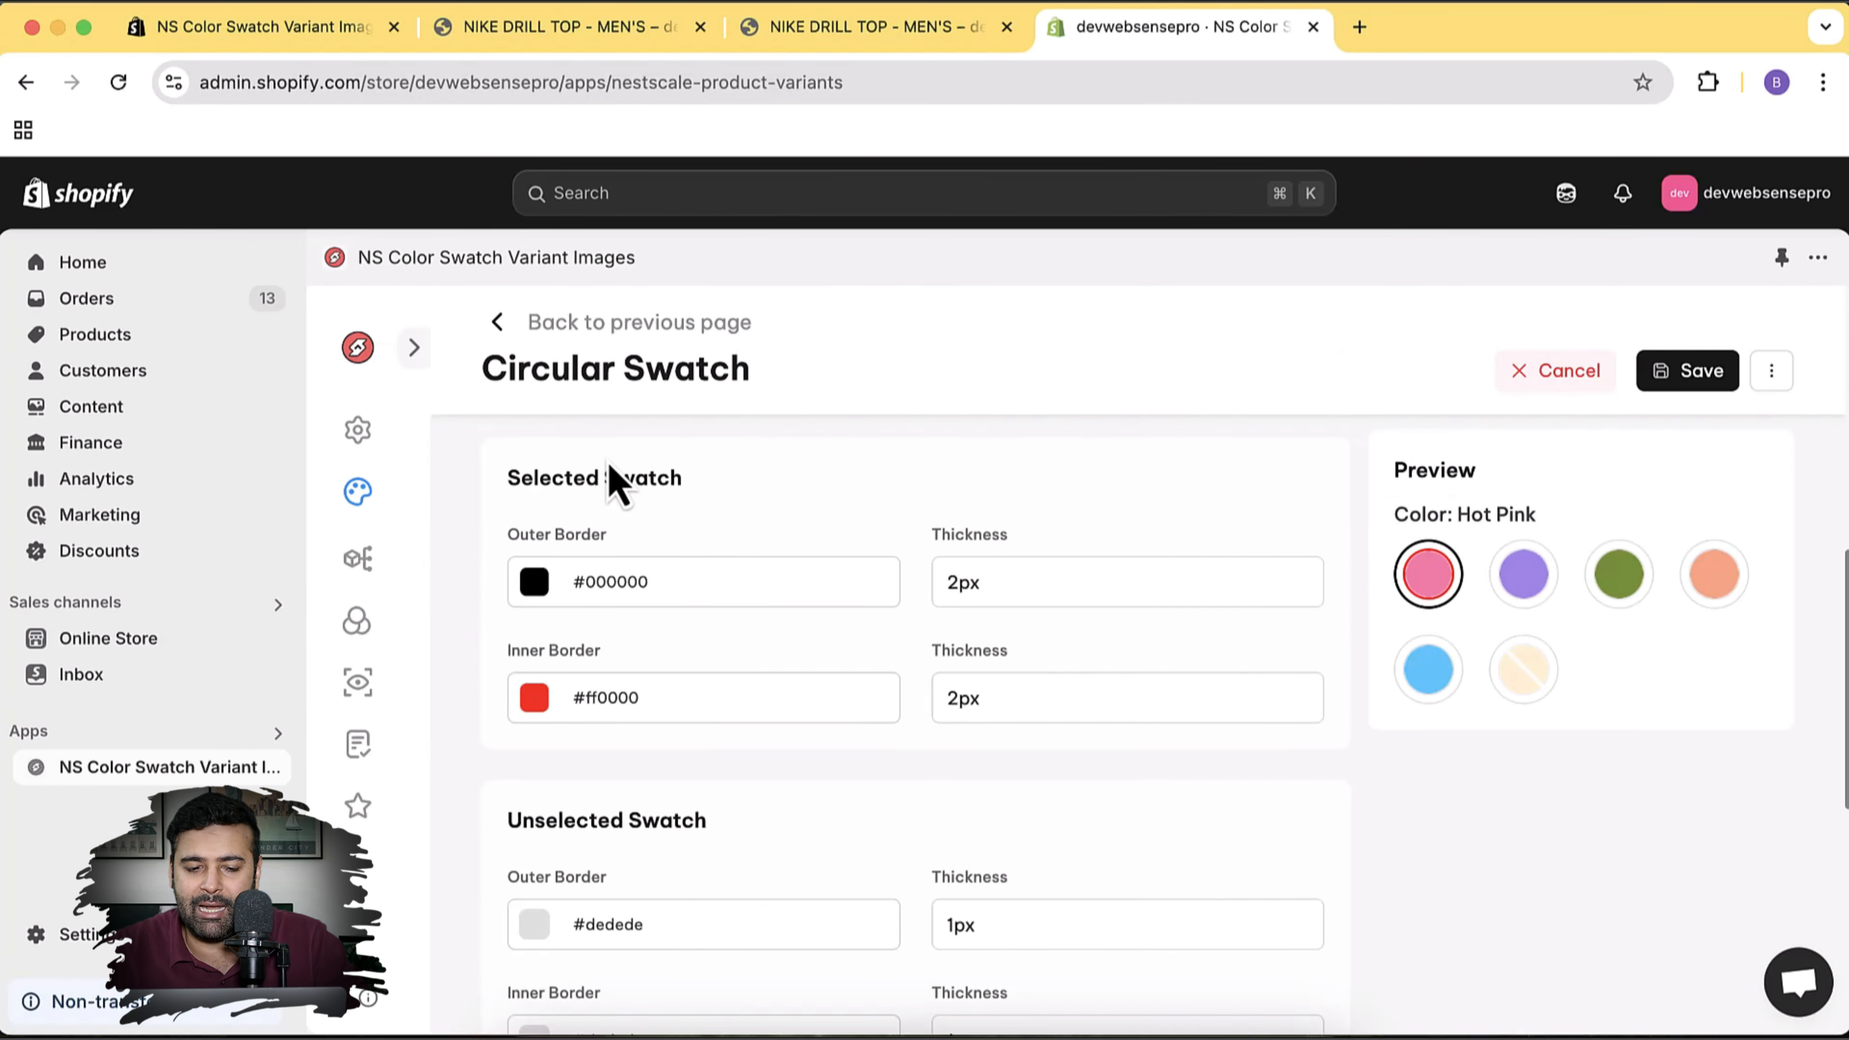
Review the Unselected Swatch and Hover swatch settings against the preview, and save the Circular Swatch style
{"action": "scroll", "coordinate": [1248, 573], "scroll_direction": "down", "scroll_amount": 5}
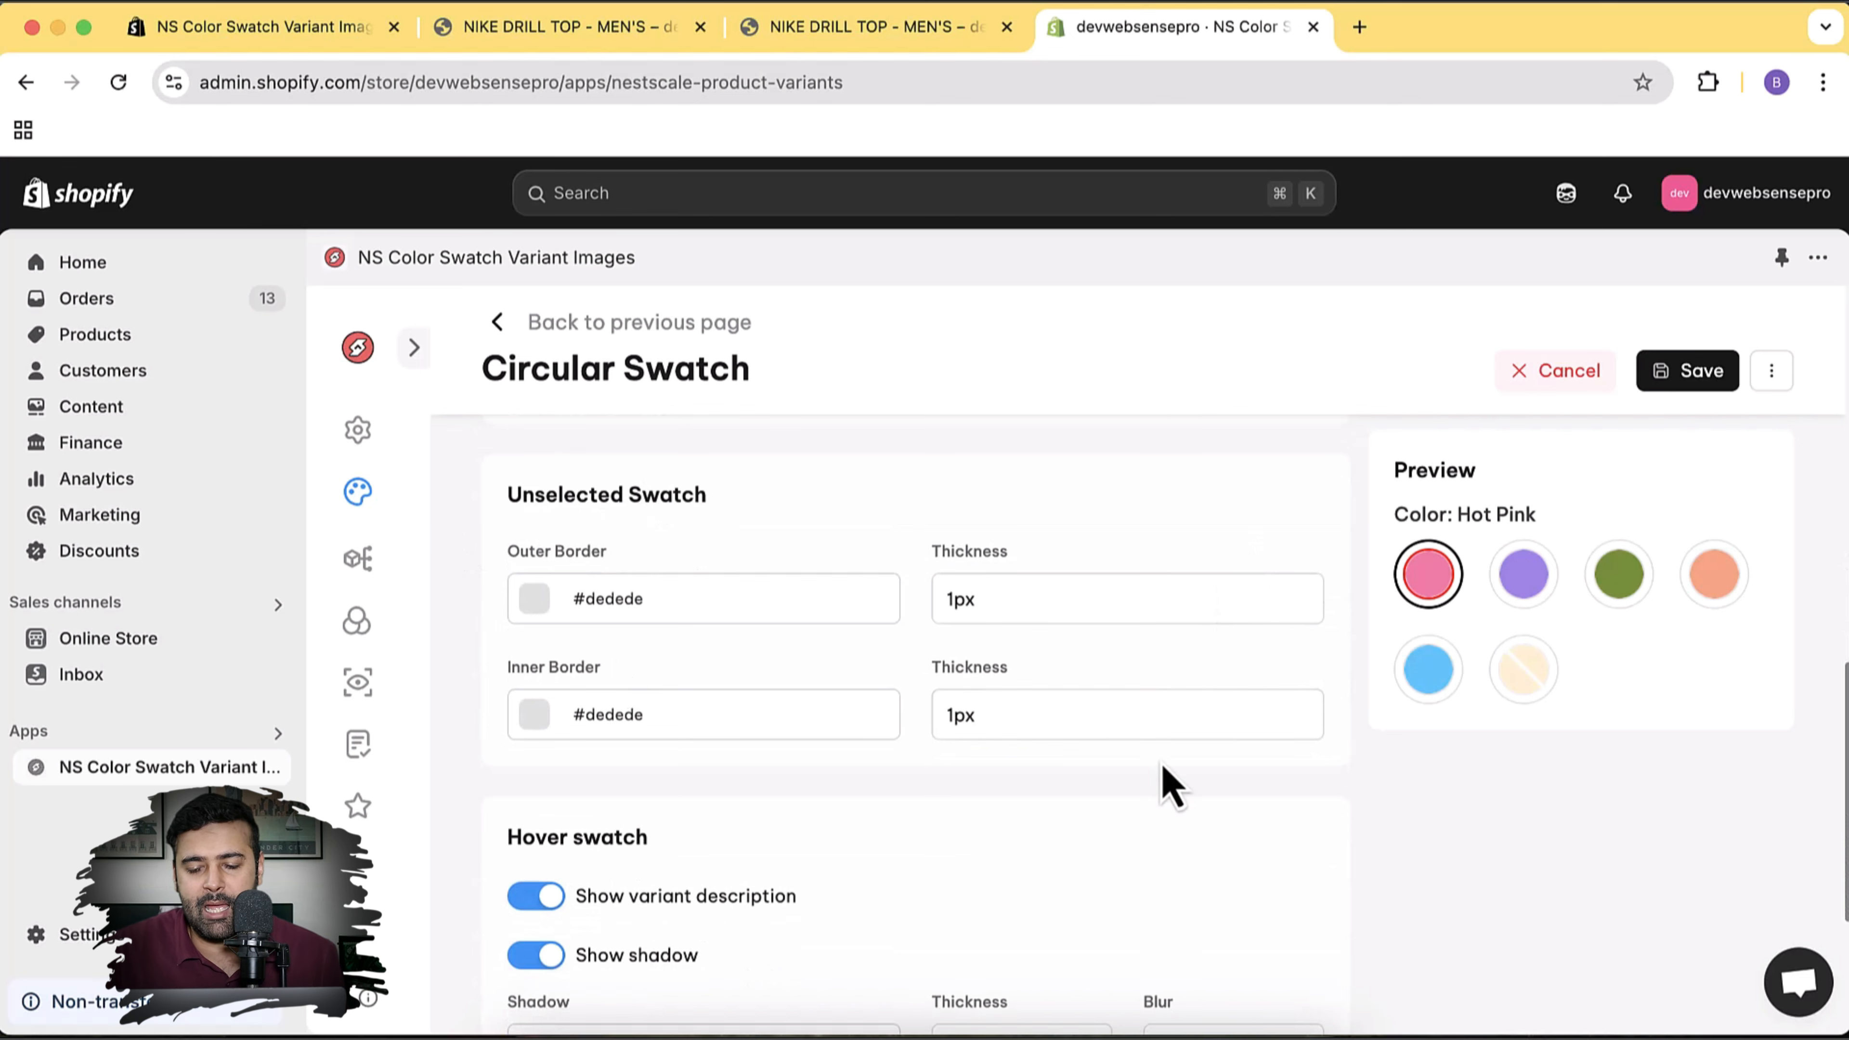
{"action": "mouse_move", "coordinate": [1523, 577]}
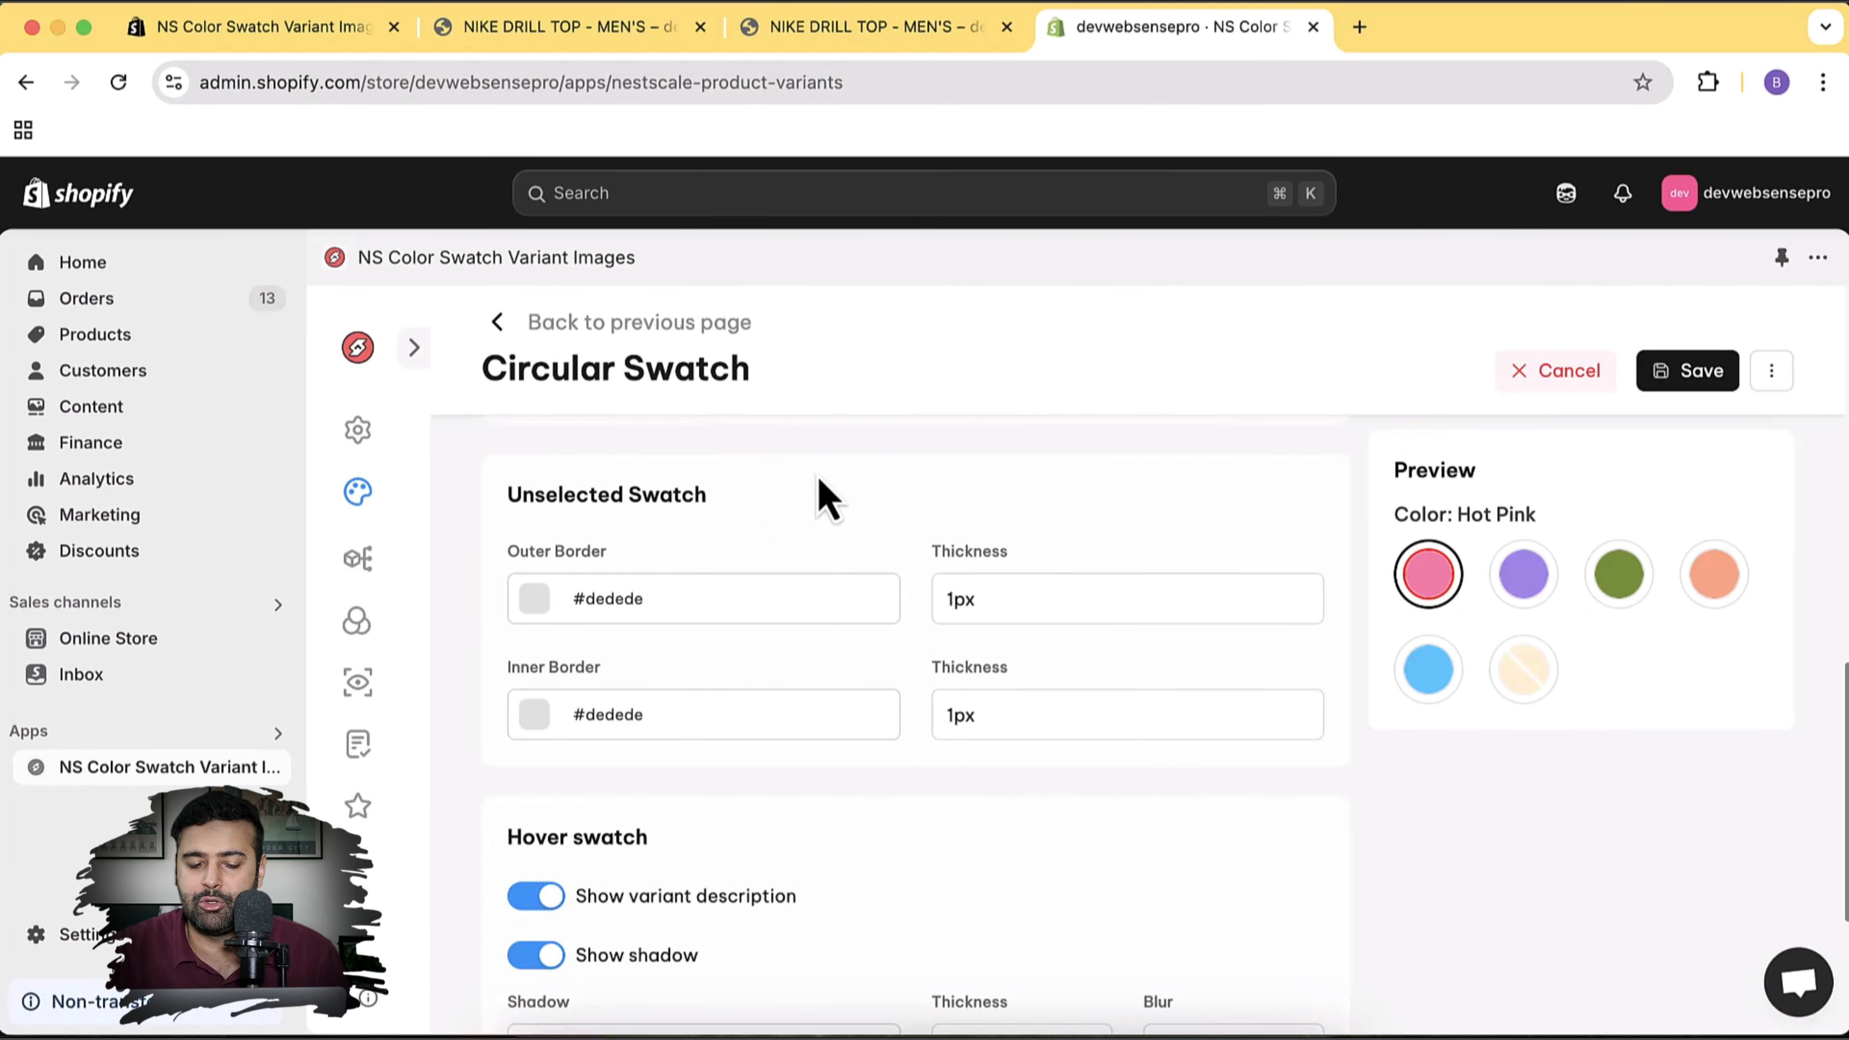
{"action": "scroll", "coordinate": [1314, 515], "scroll_direction": "down", "scroll_amount": 5}
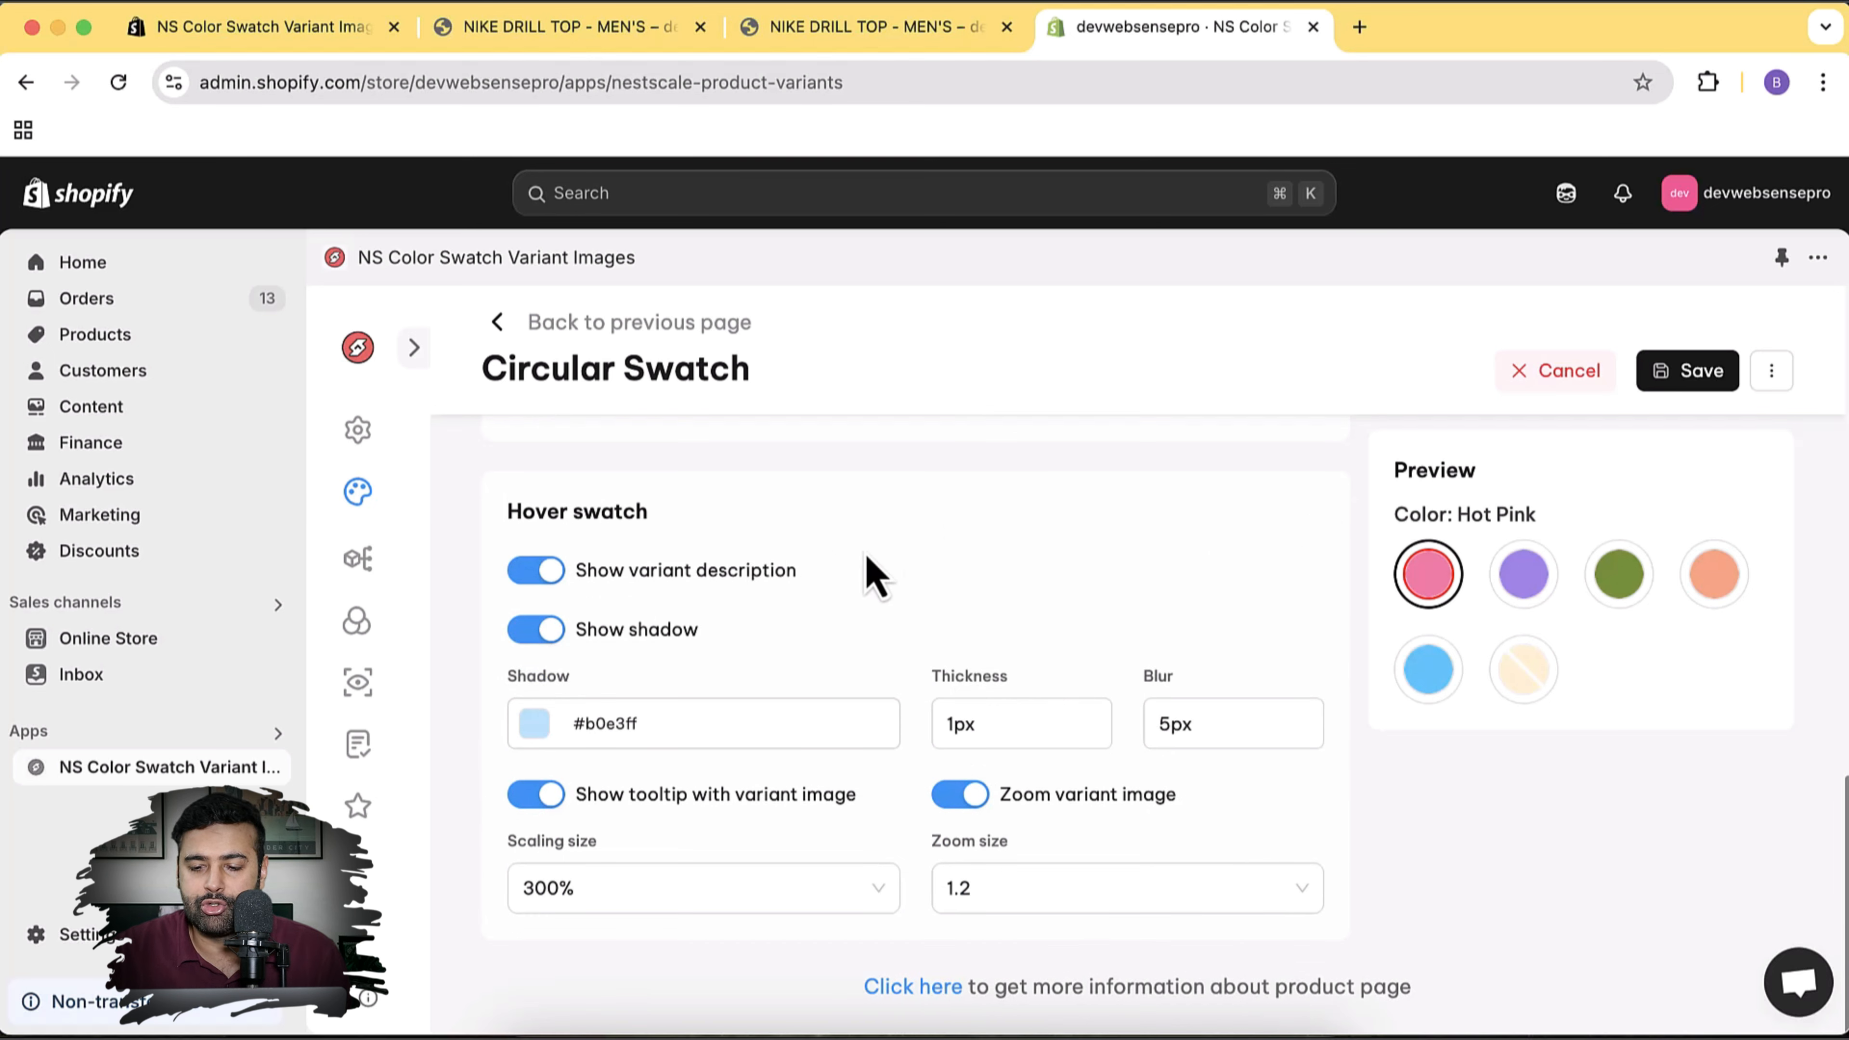
{"action": "mouse_move", "coordinate": [1419, 594]}
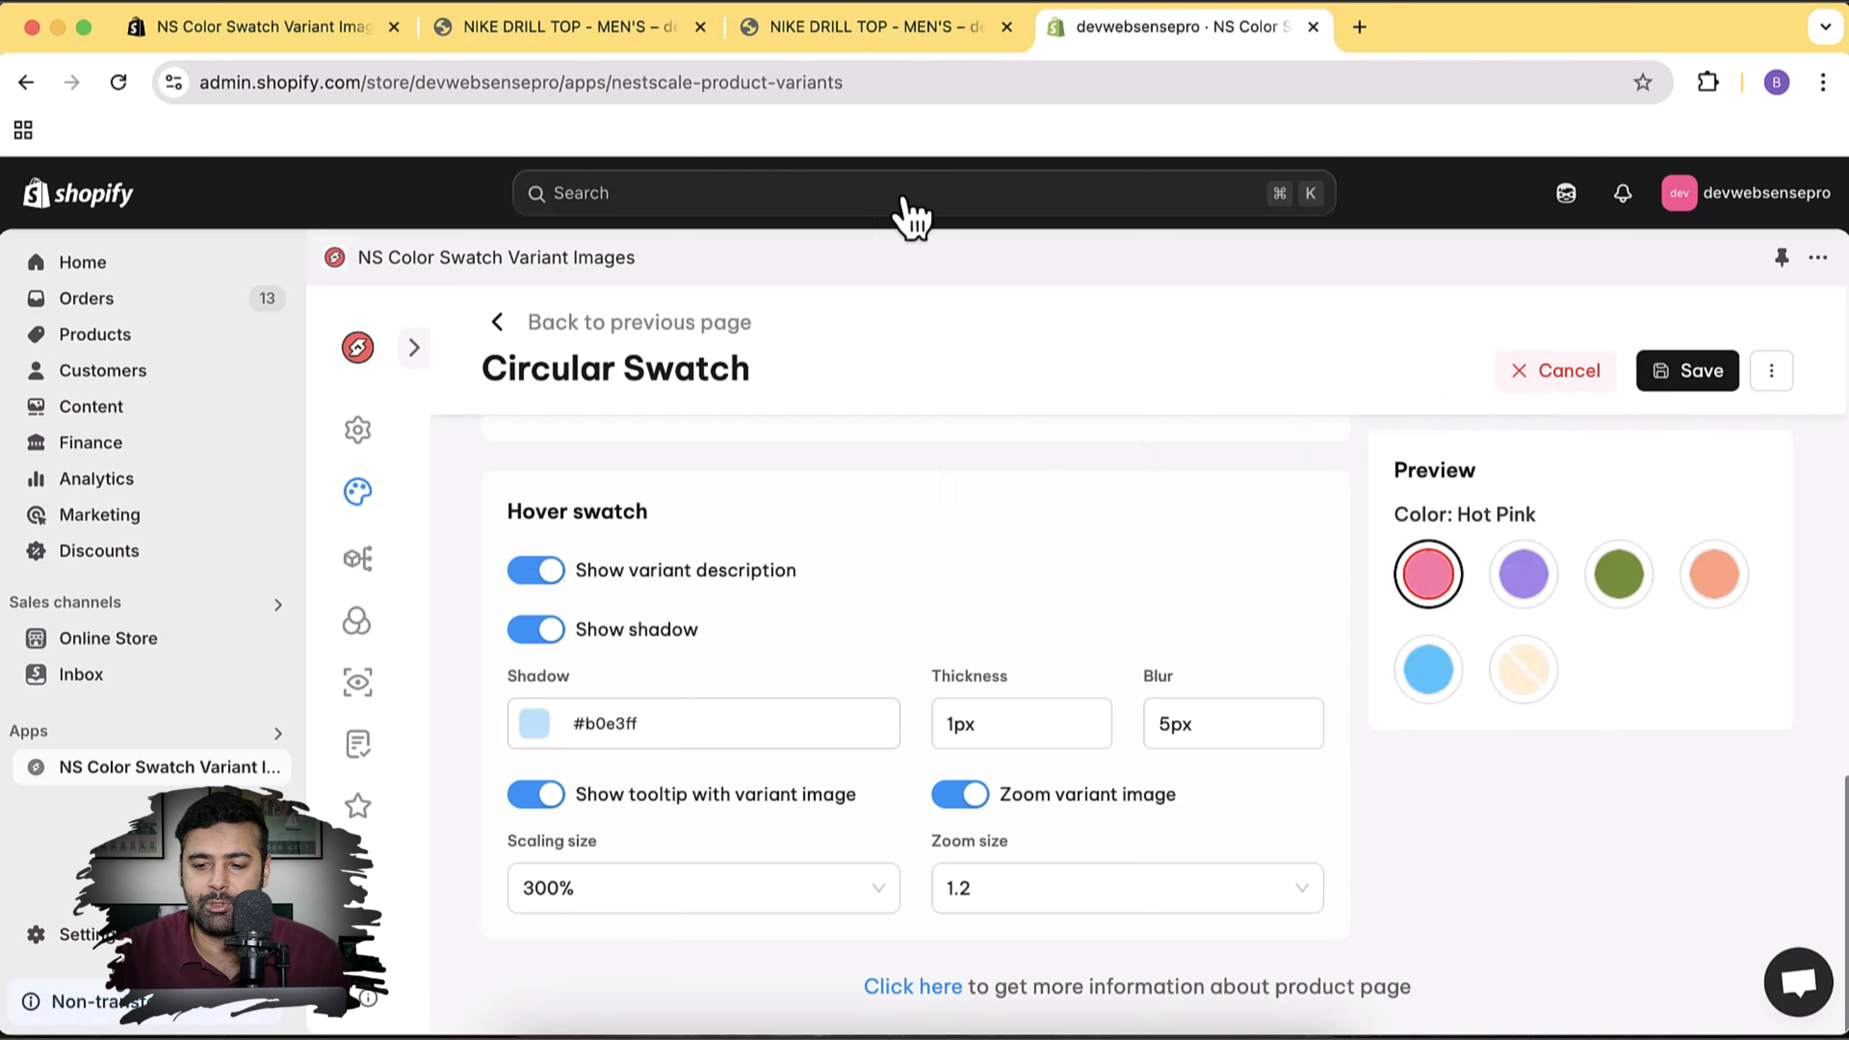
{"action": "left_click", "coordinate": [1674, 369]}
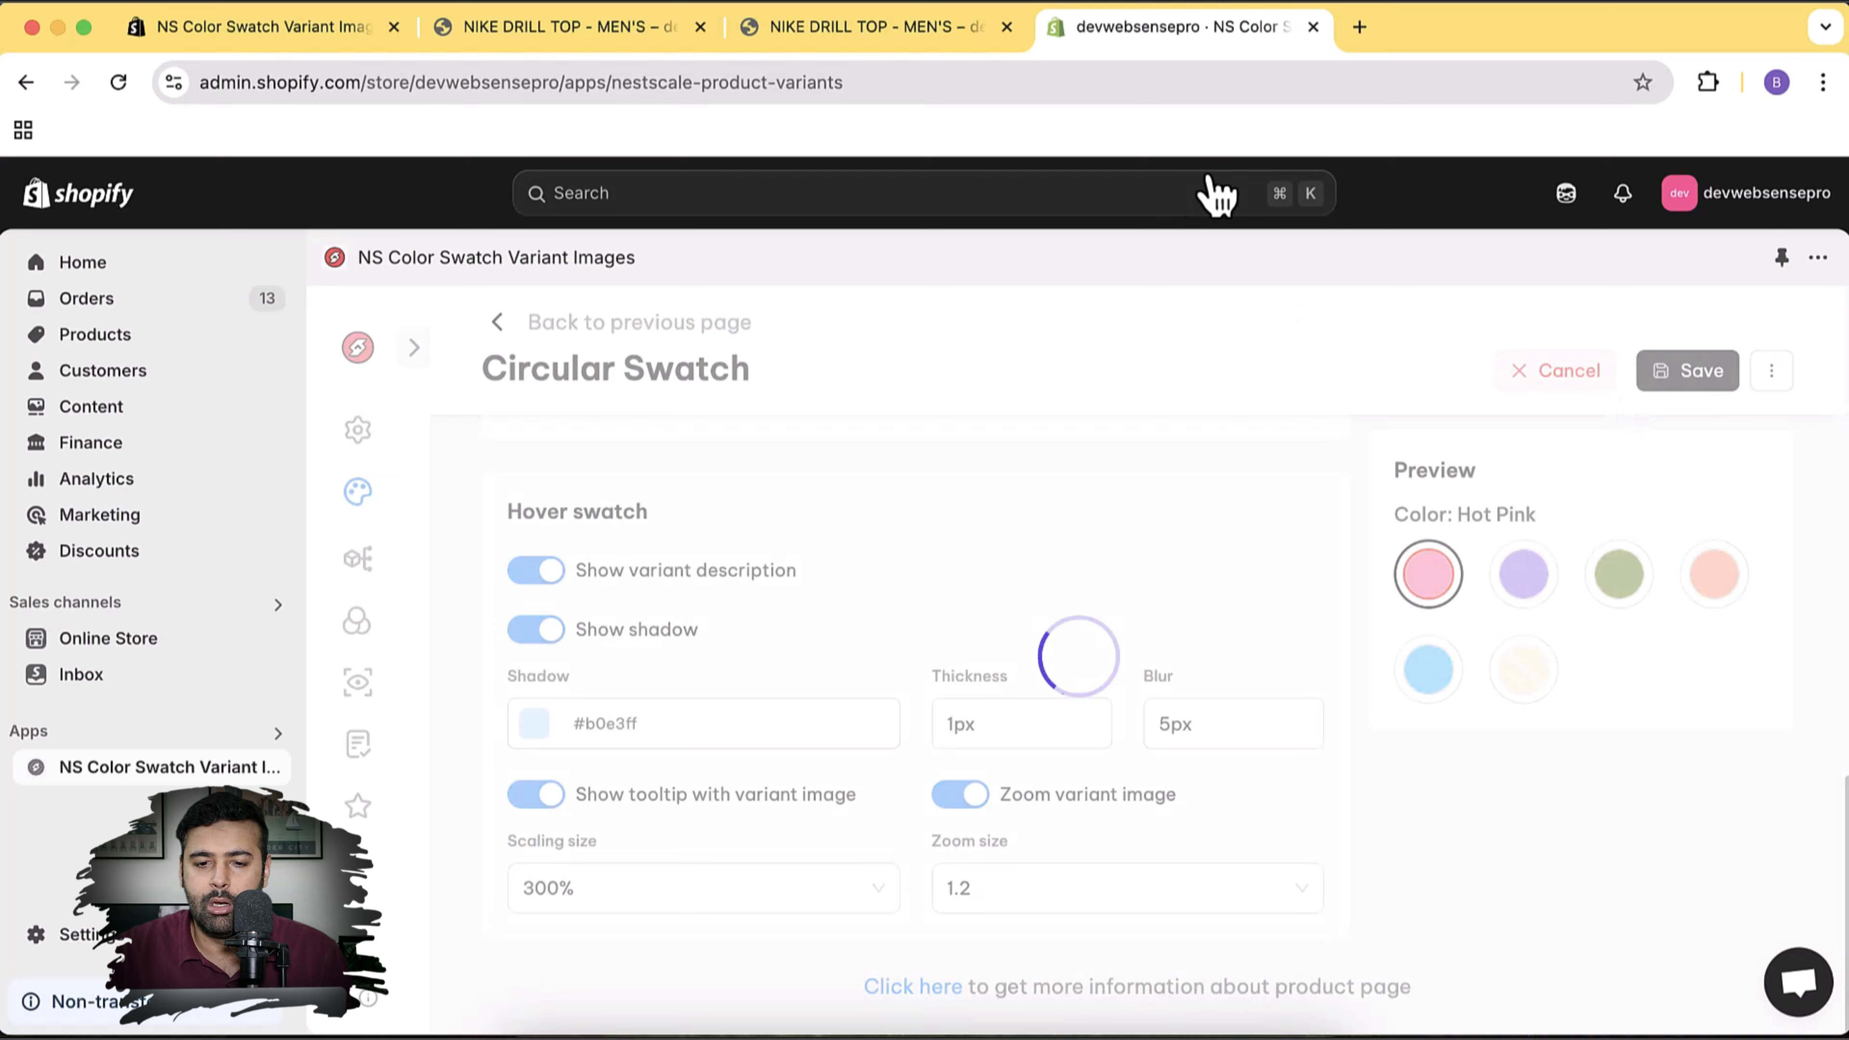
Reload the product page to check the selected color swatch's inner border, and return to the Circular Swatch settings
{"action": "left_click", "coordinate": [894, 44]}
{"action": "mouse_move", "coordinate": [1226, 665]}
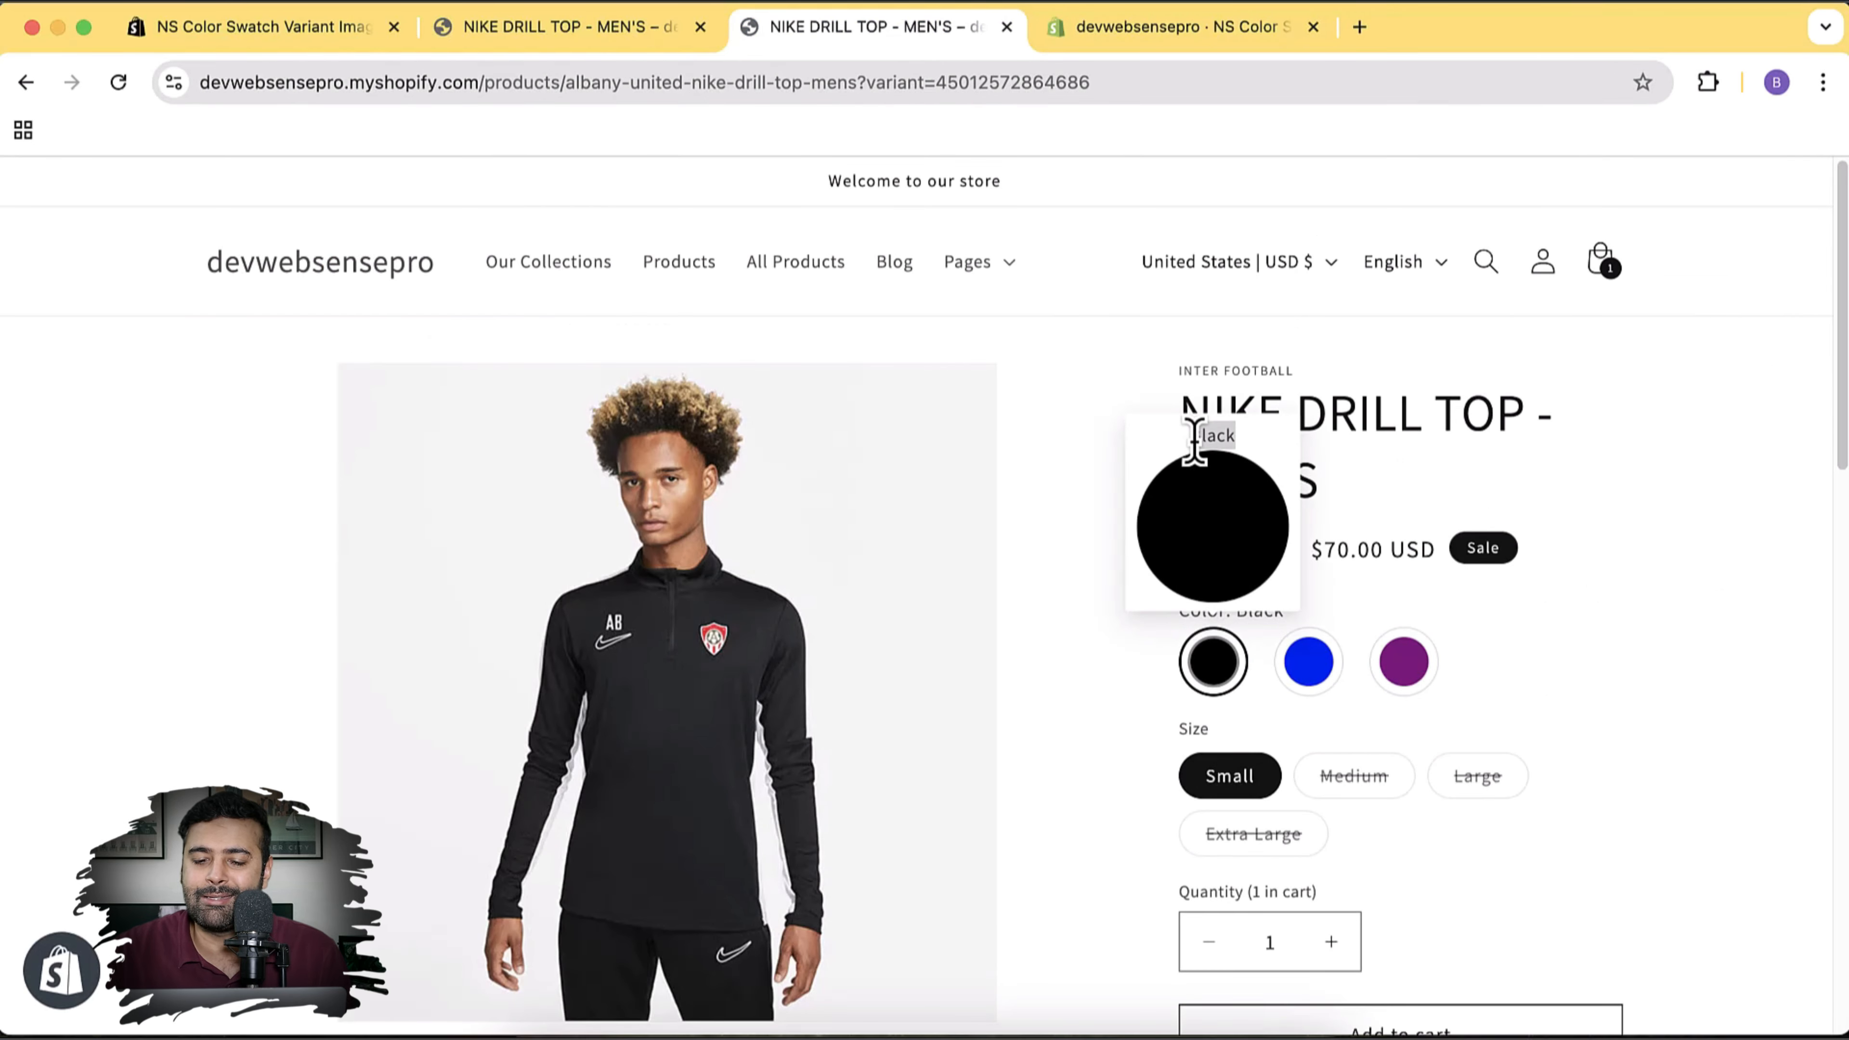
{"action": "left_click", "coordinate": [1043, 85]}
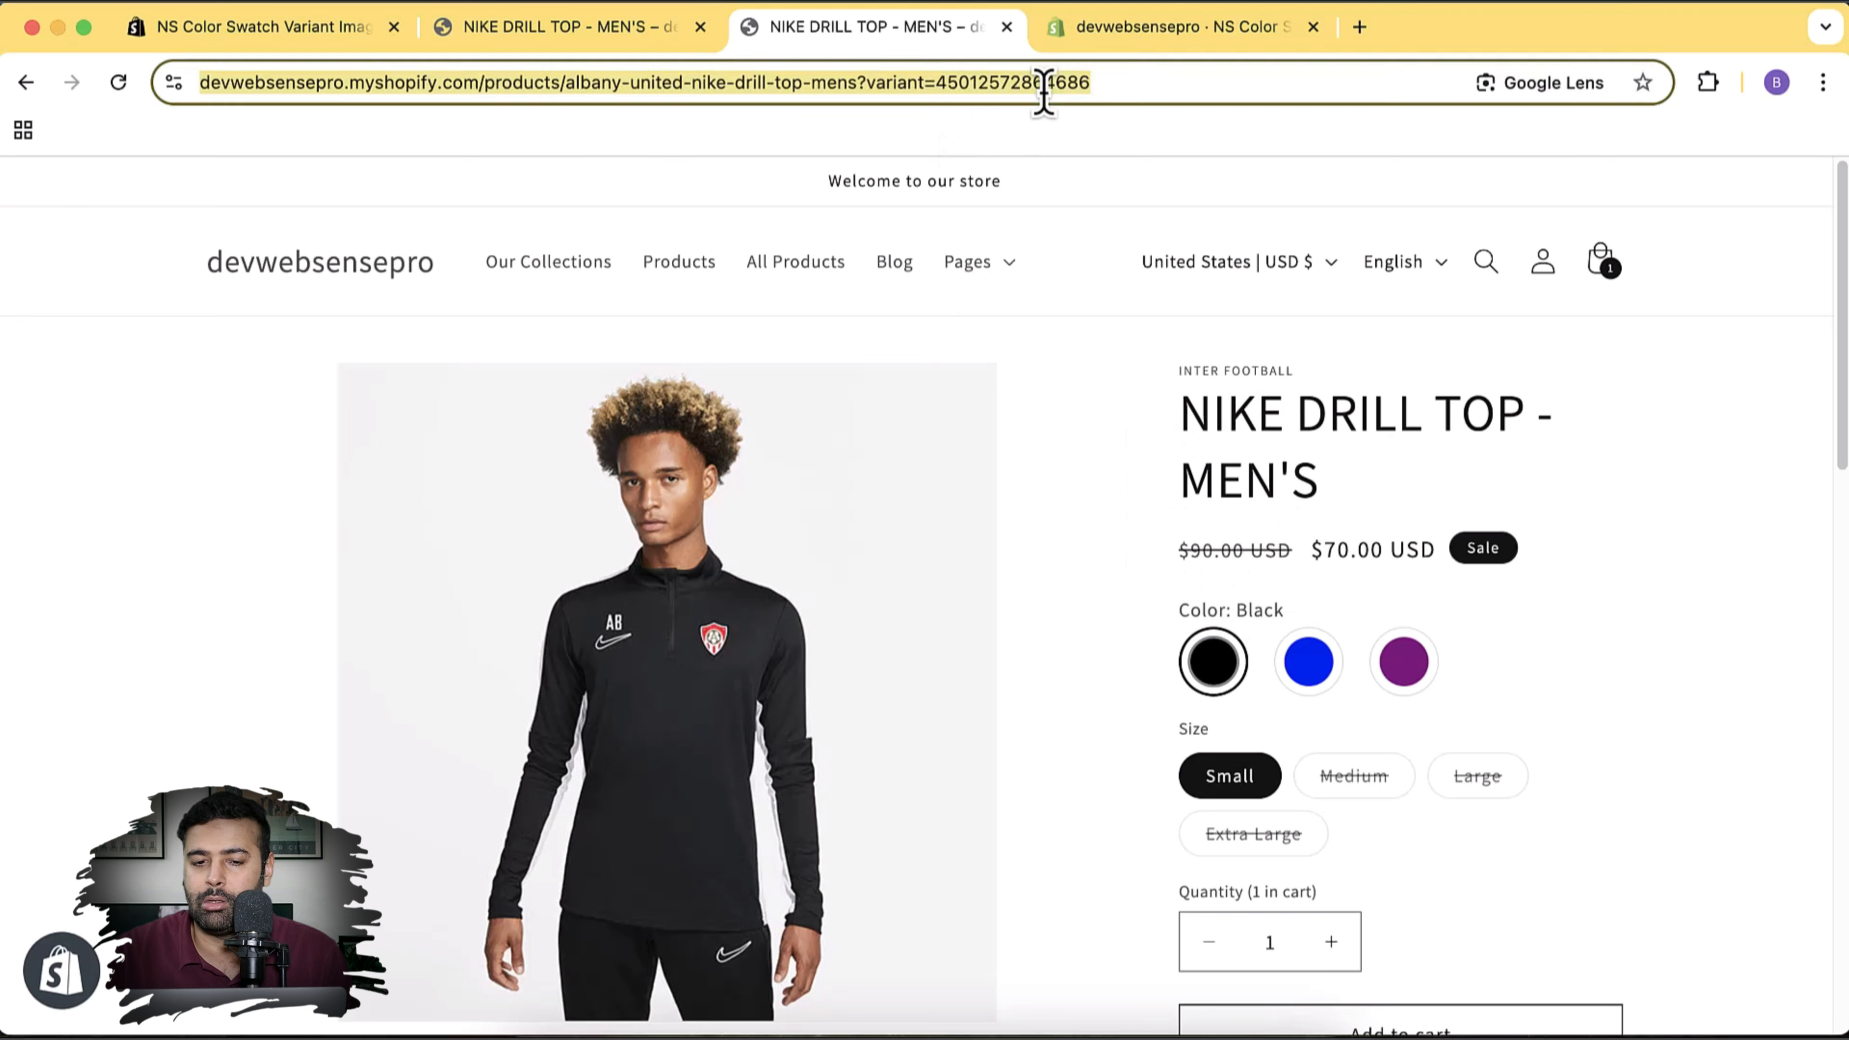
{"action": "key", "text": "Return"}
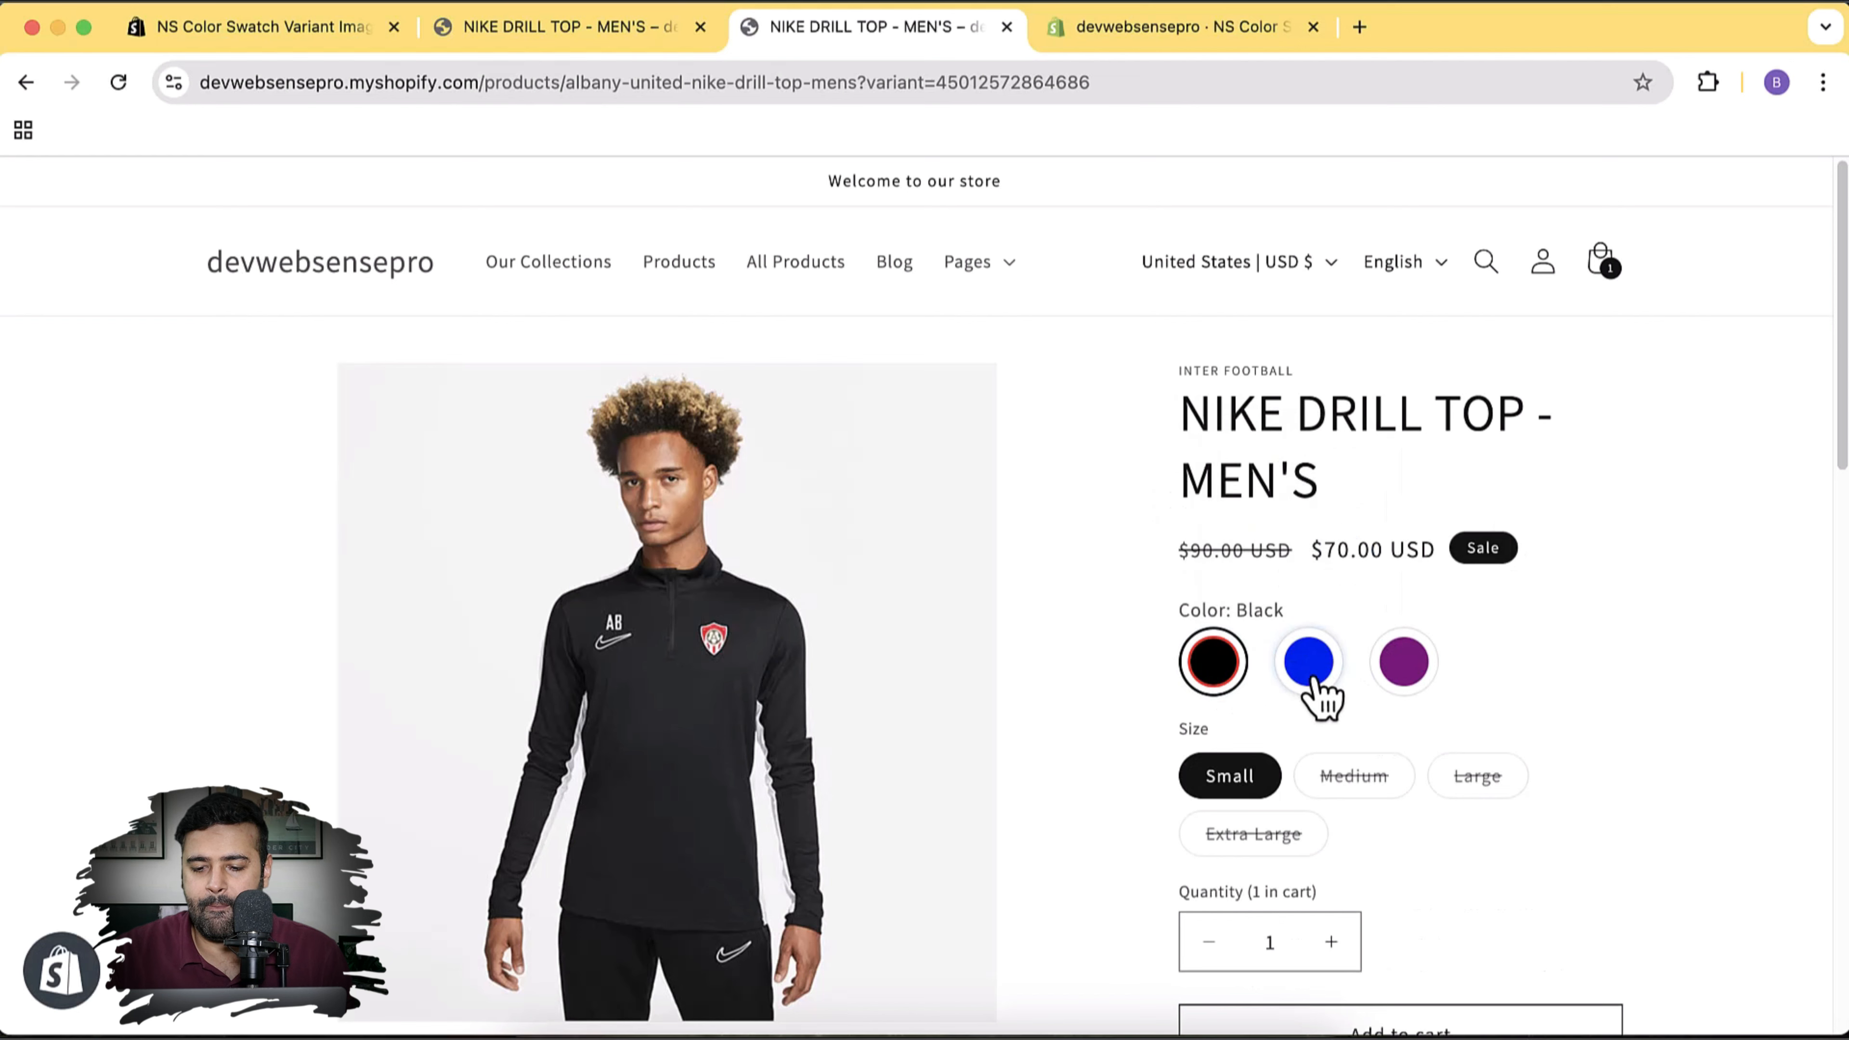
{"action": "left_click", "coordinate": [1135, 33]}
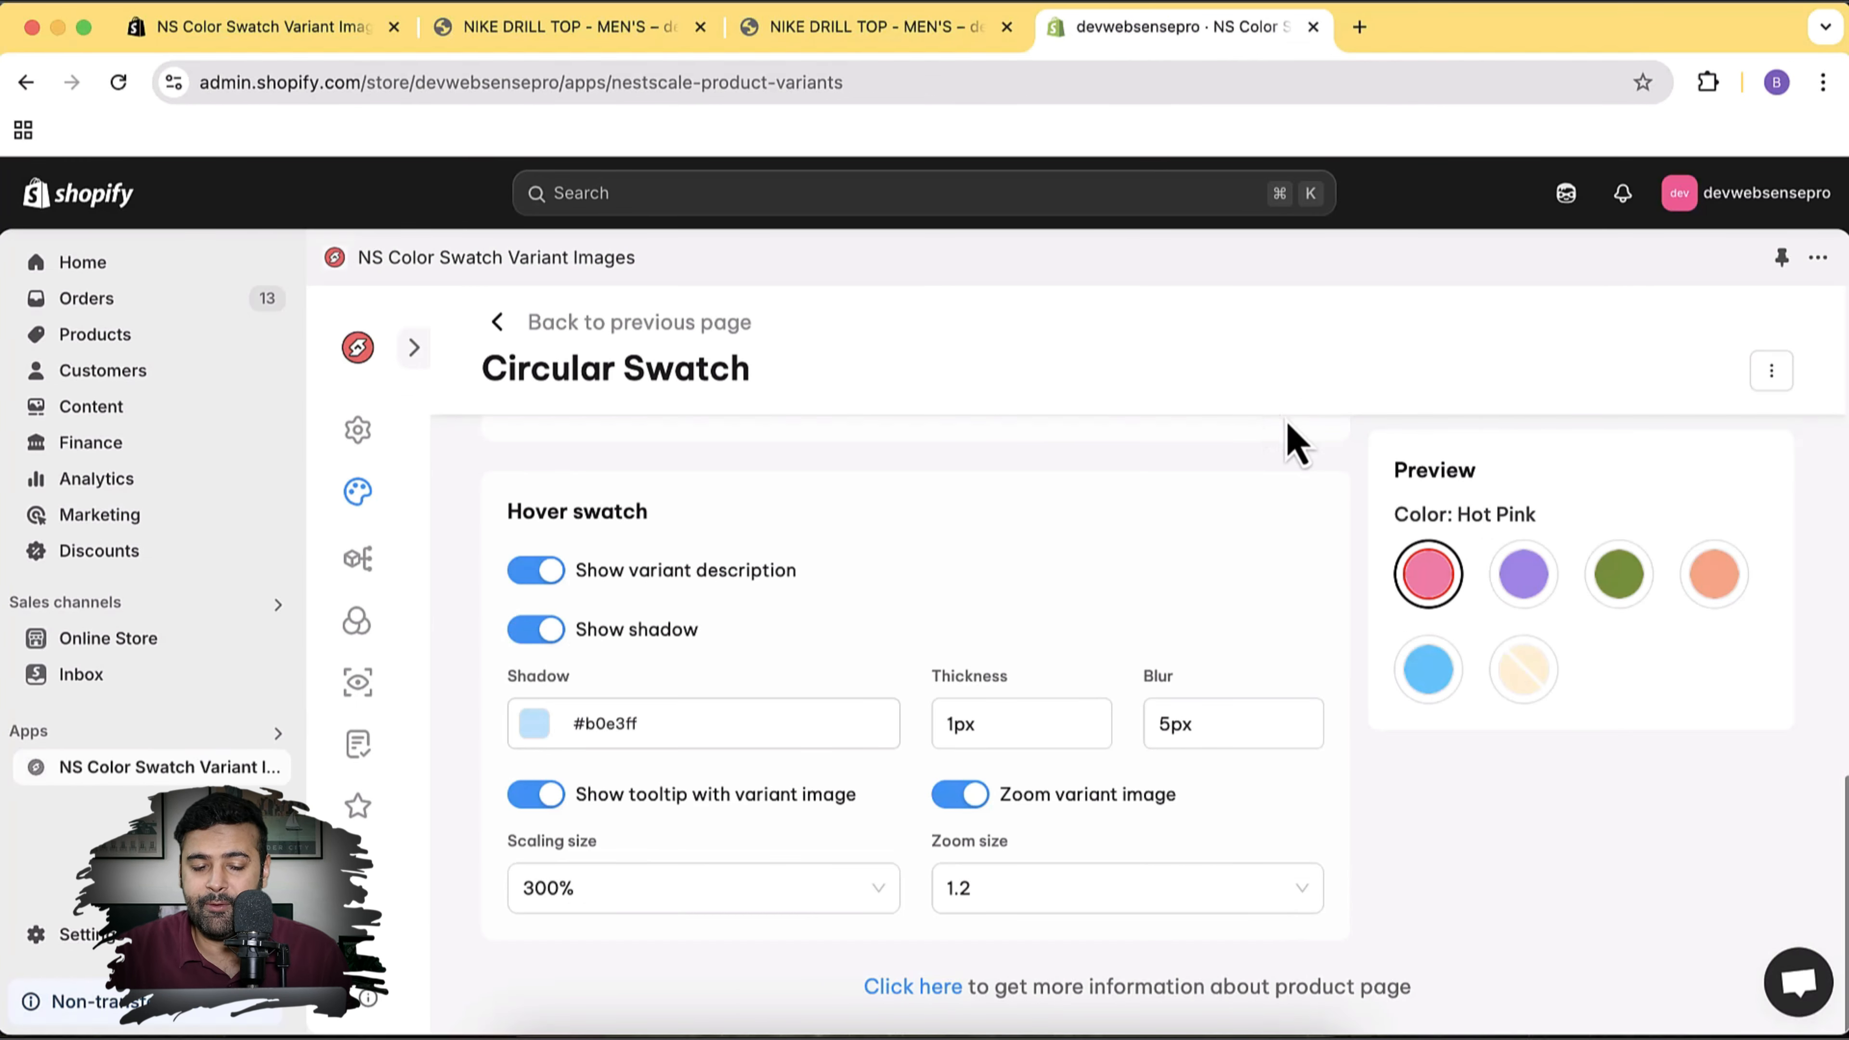
Set the hover swatch's variant image zoom size to 0.8 and save the Circular Swatch style
{"action": "left_click", "coordinate": [1073, 885]}
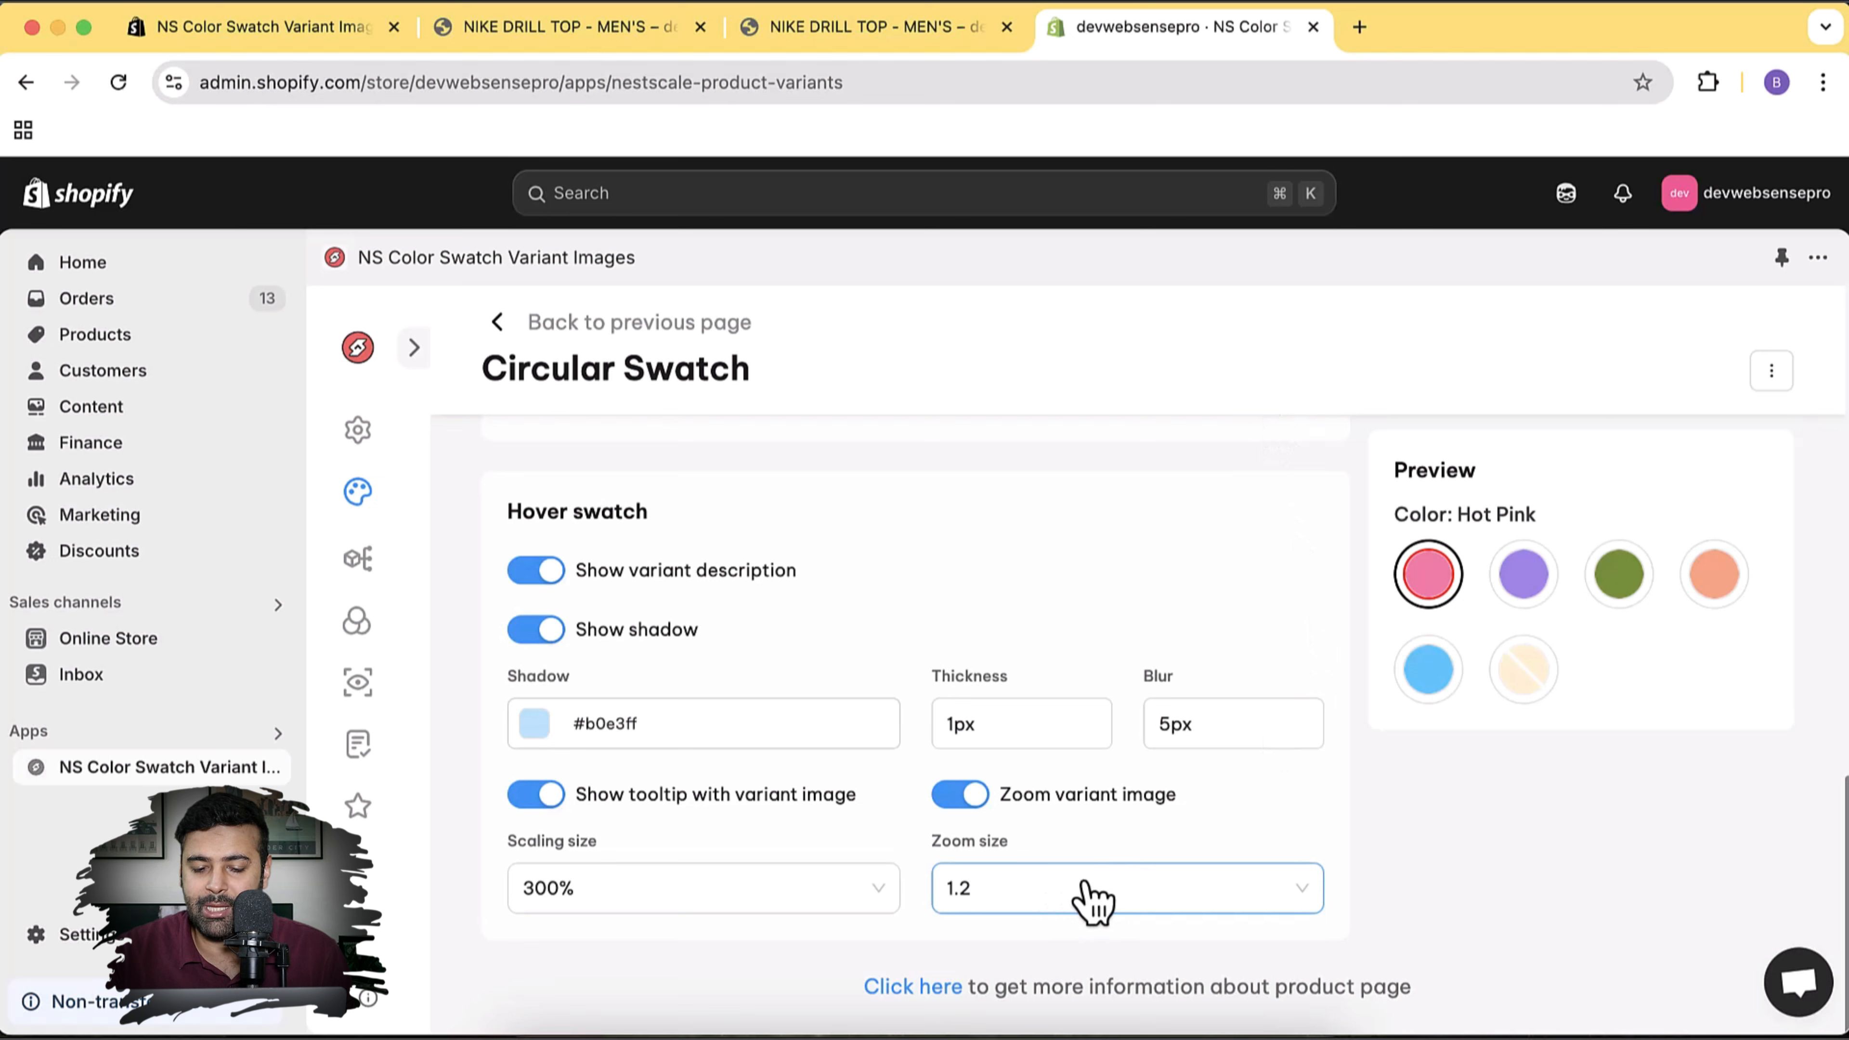
{"action": "left_click", "coordinate": [1092, 899]}
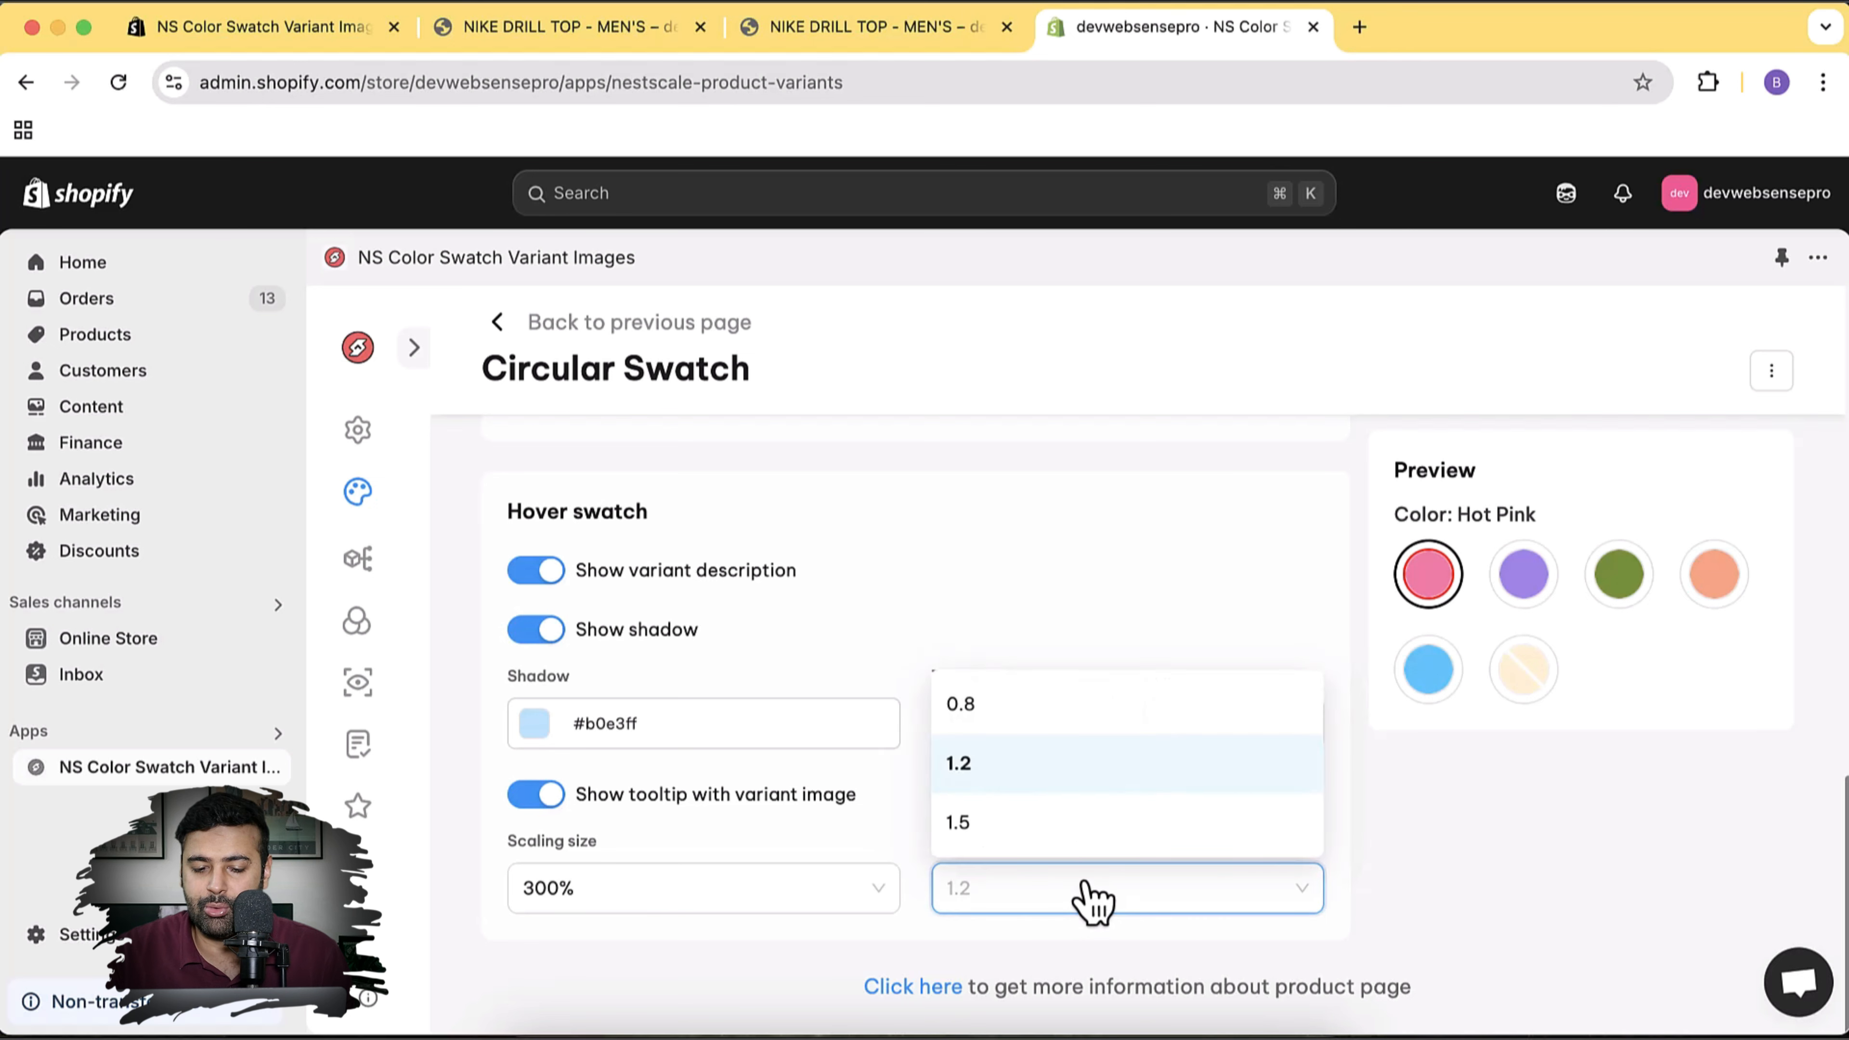
{"action": "left_click", "coordinate": [1090, 710]}
{"action": "mouse_move", "coordinate": [1416, 586]}
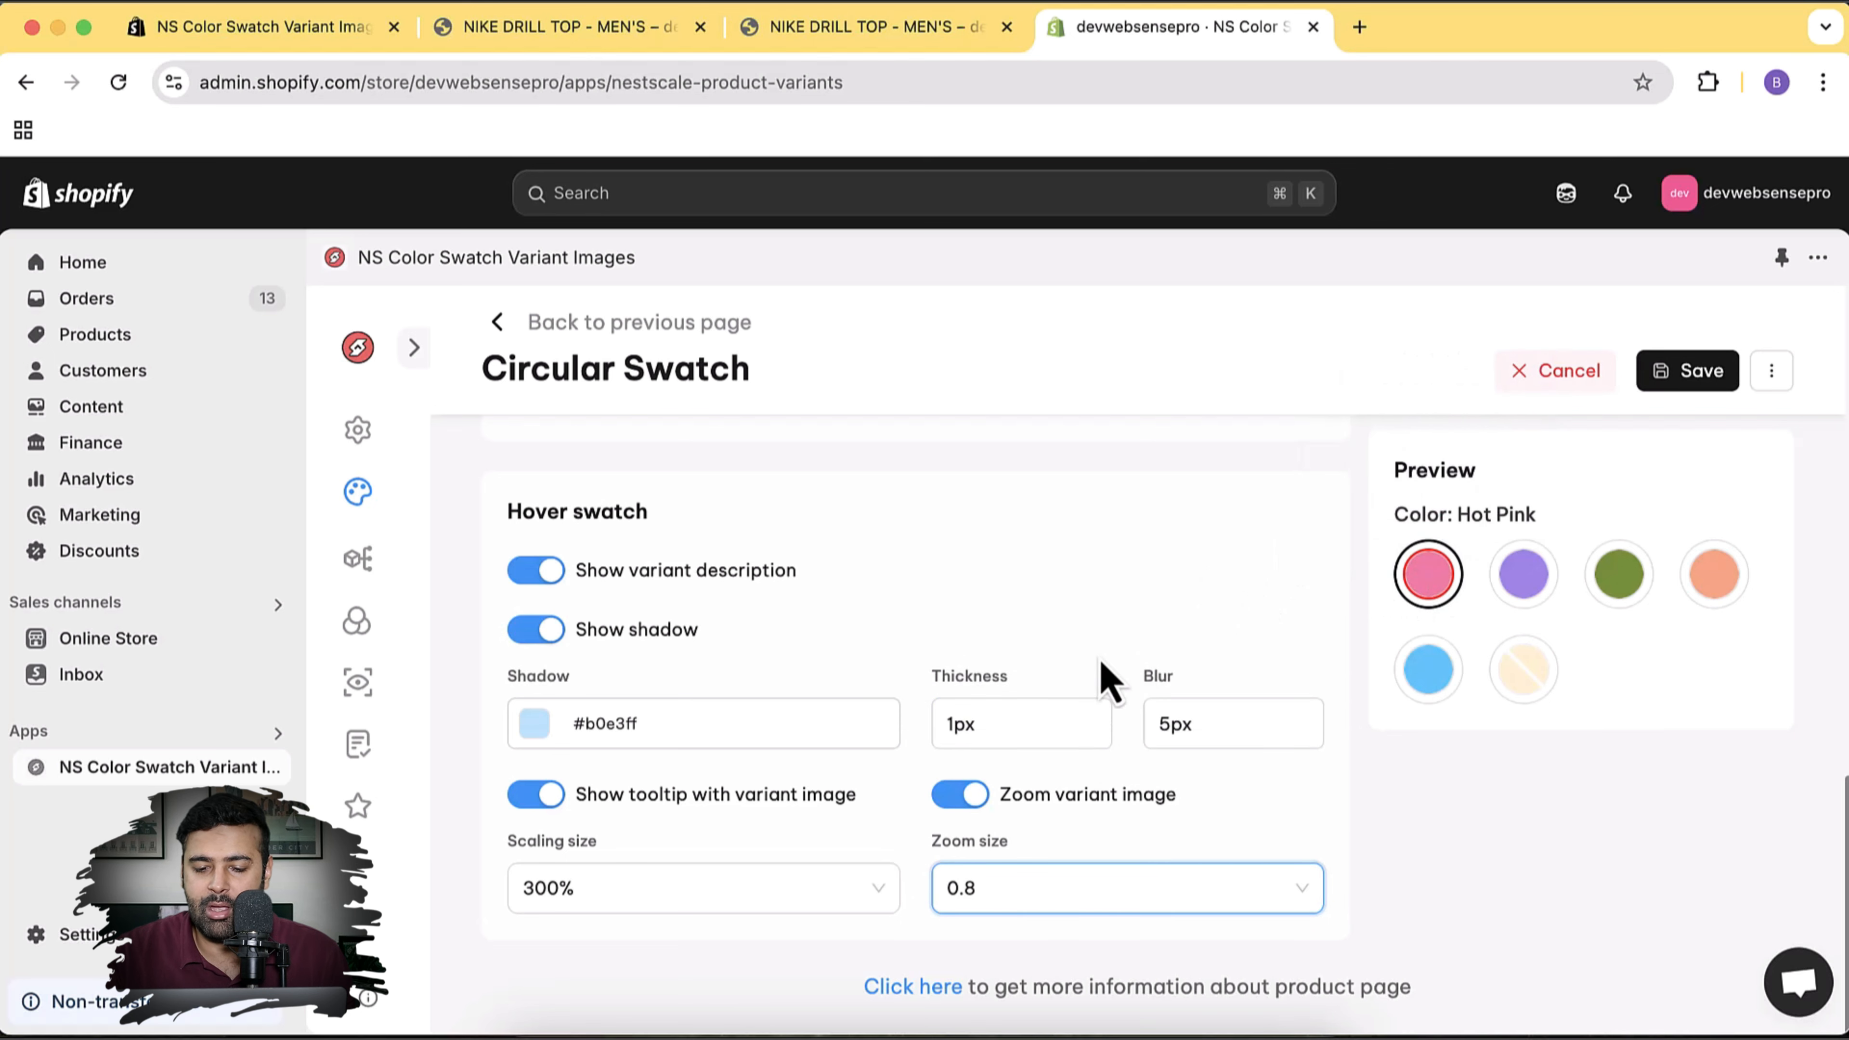
{"action": "left_click", "coordinate": [1027, 728]}
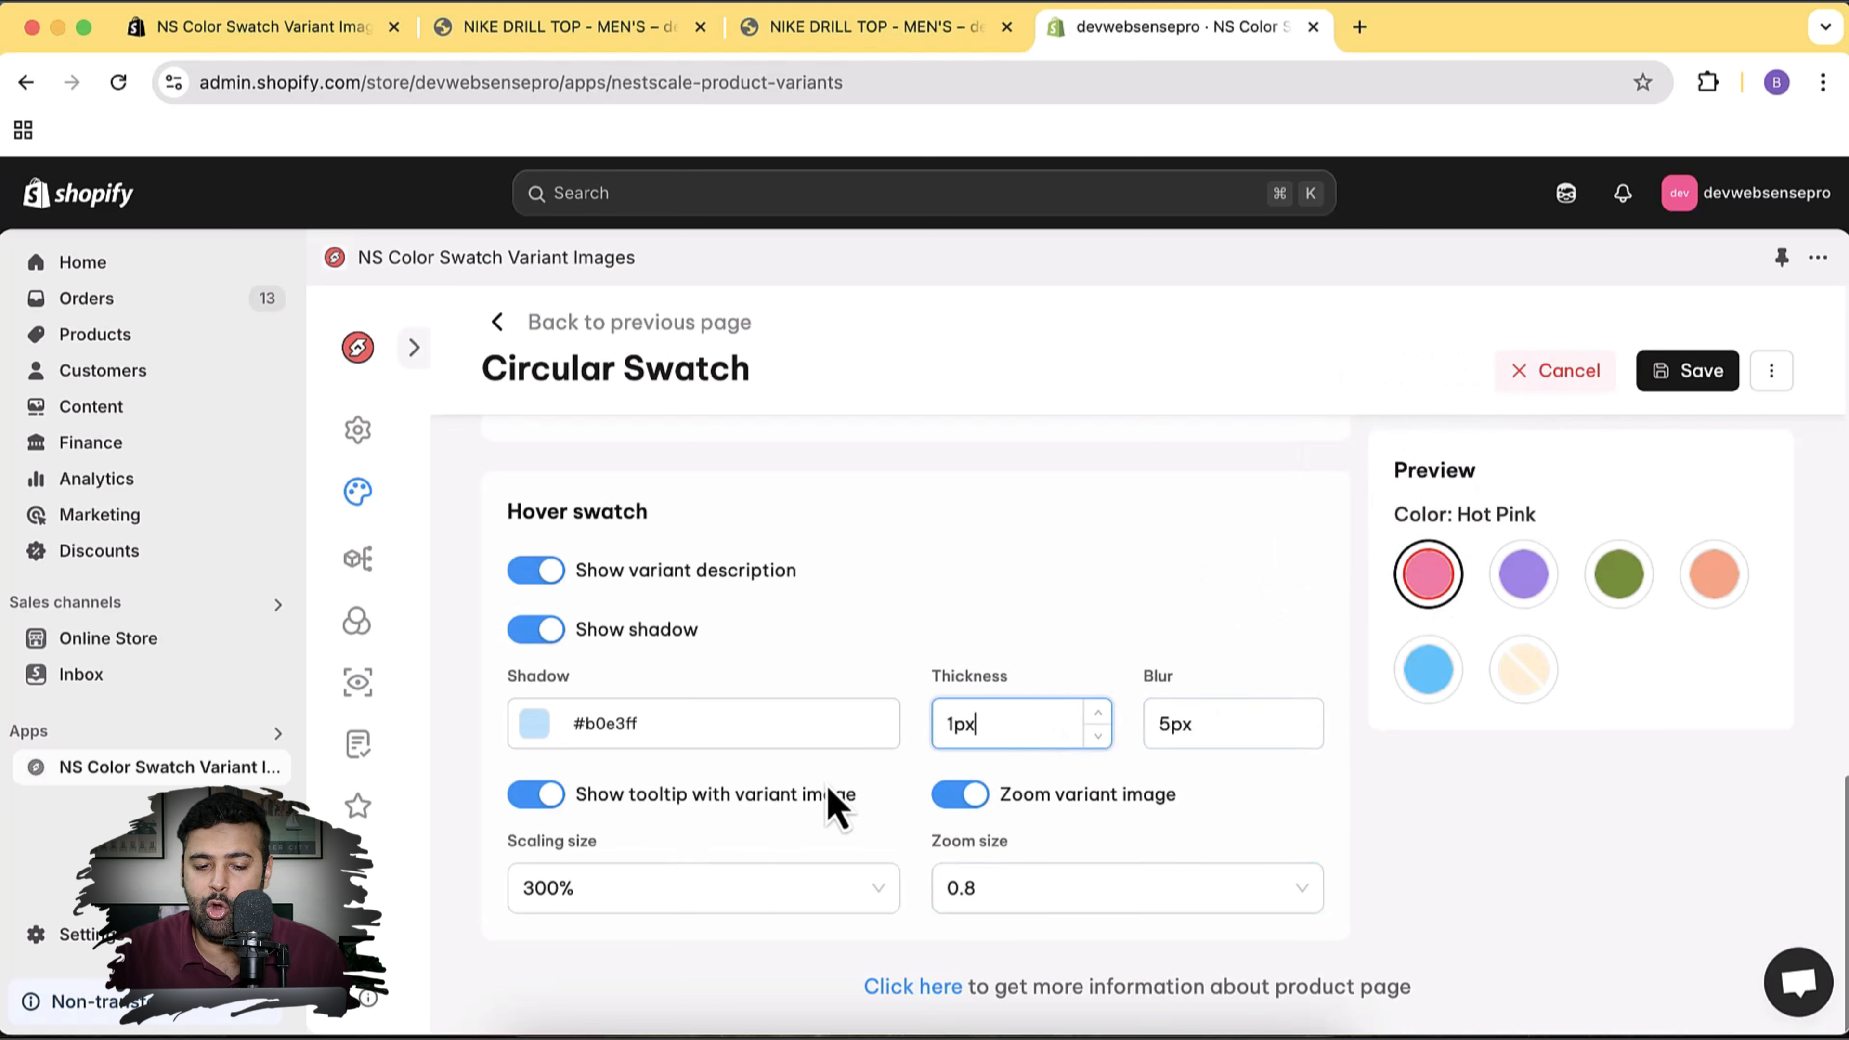
{"action": "scroll", "coordinate": [1201, 641], "scroll_direction": "up", "scroll_amount": 10}
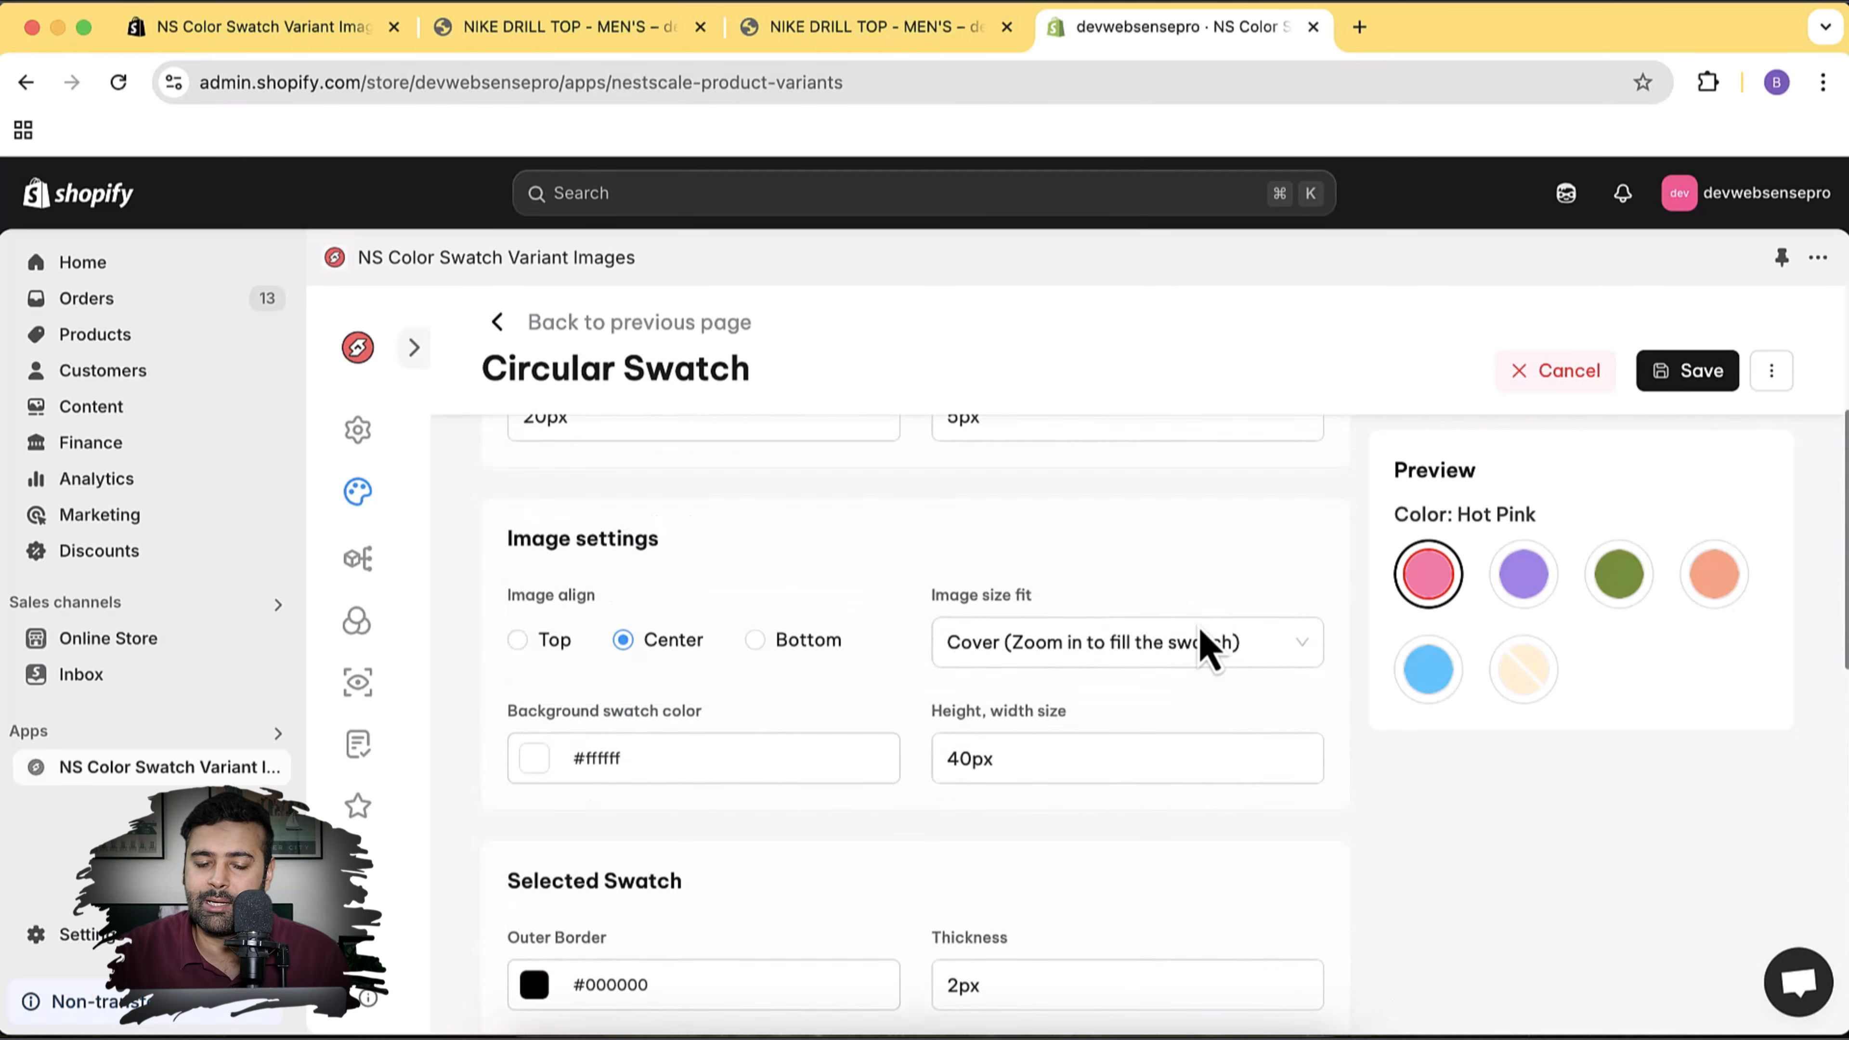
{"action": "left_click", "coordinate": [1689, 406]}
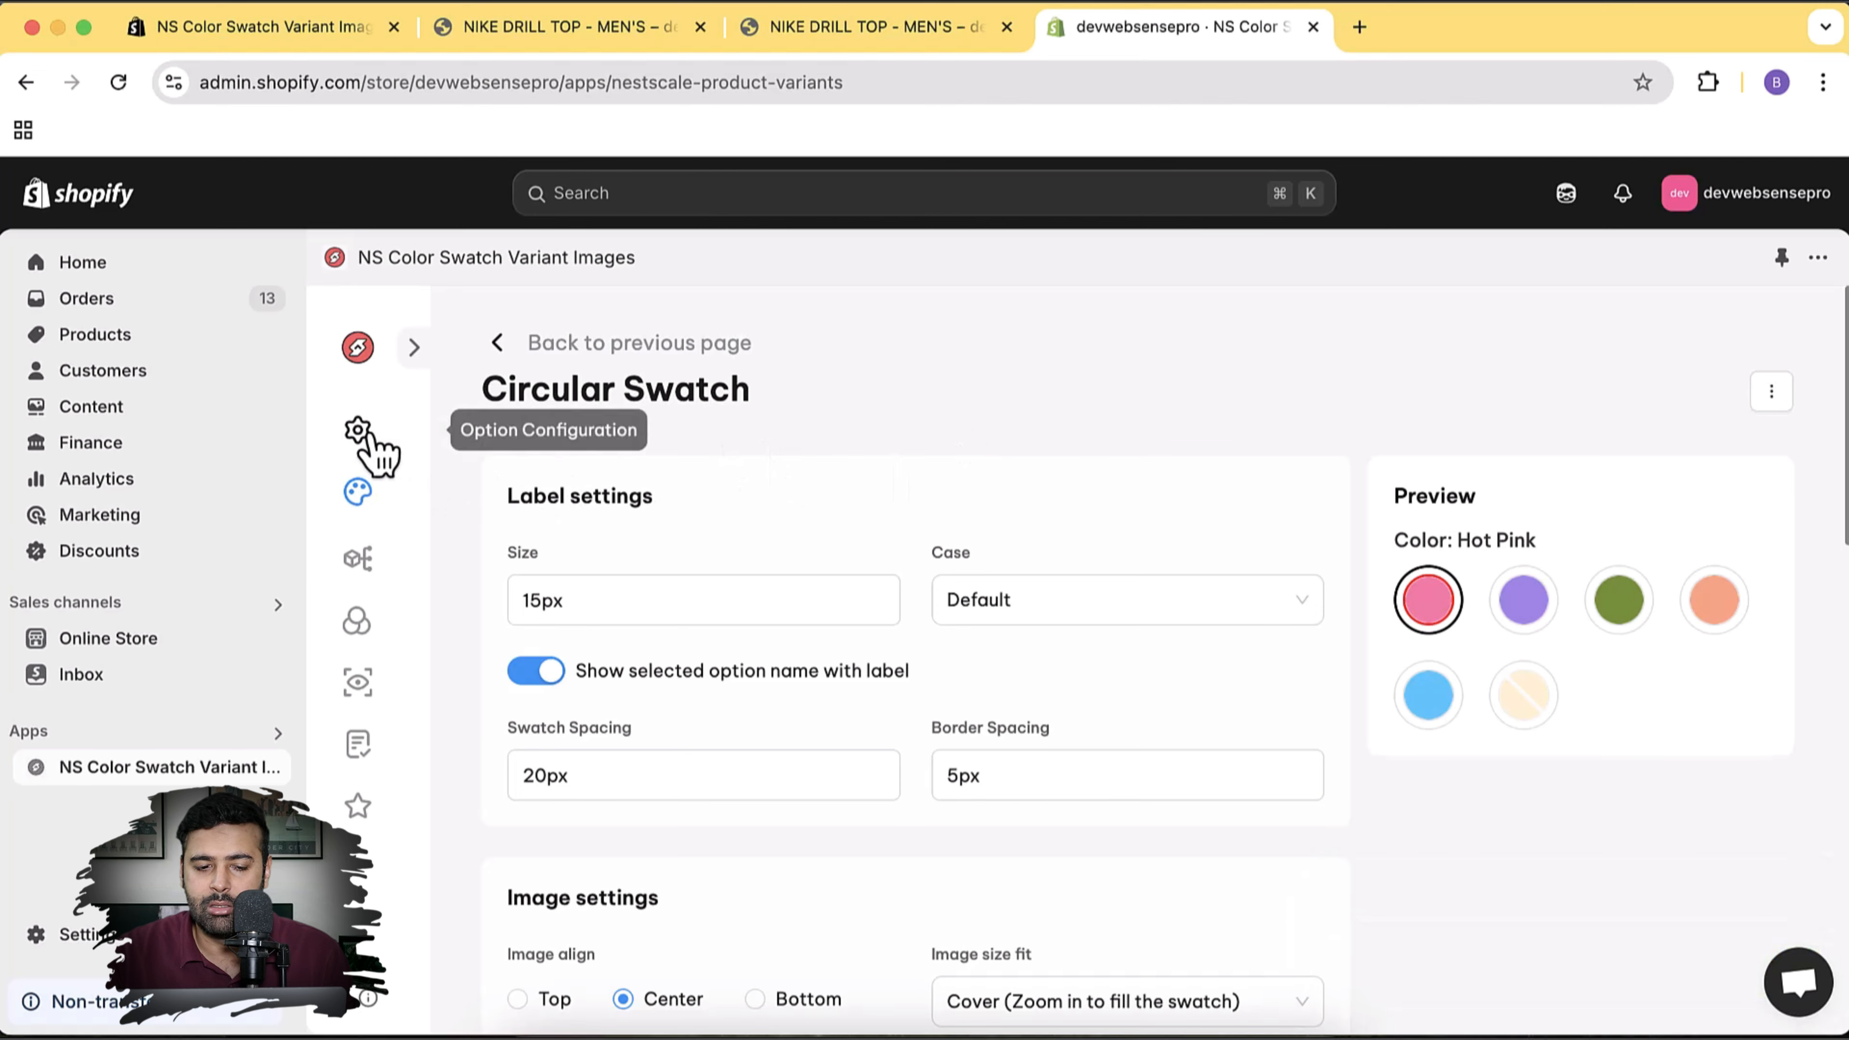
Activate the Color option's display style for the collection page in Option Configuration and save the configuration
{"action": "left_click", "coordinate": [376, 455]}
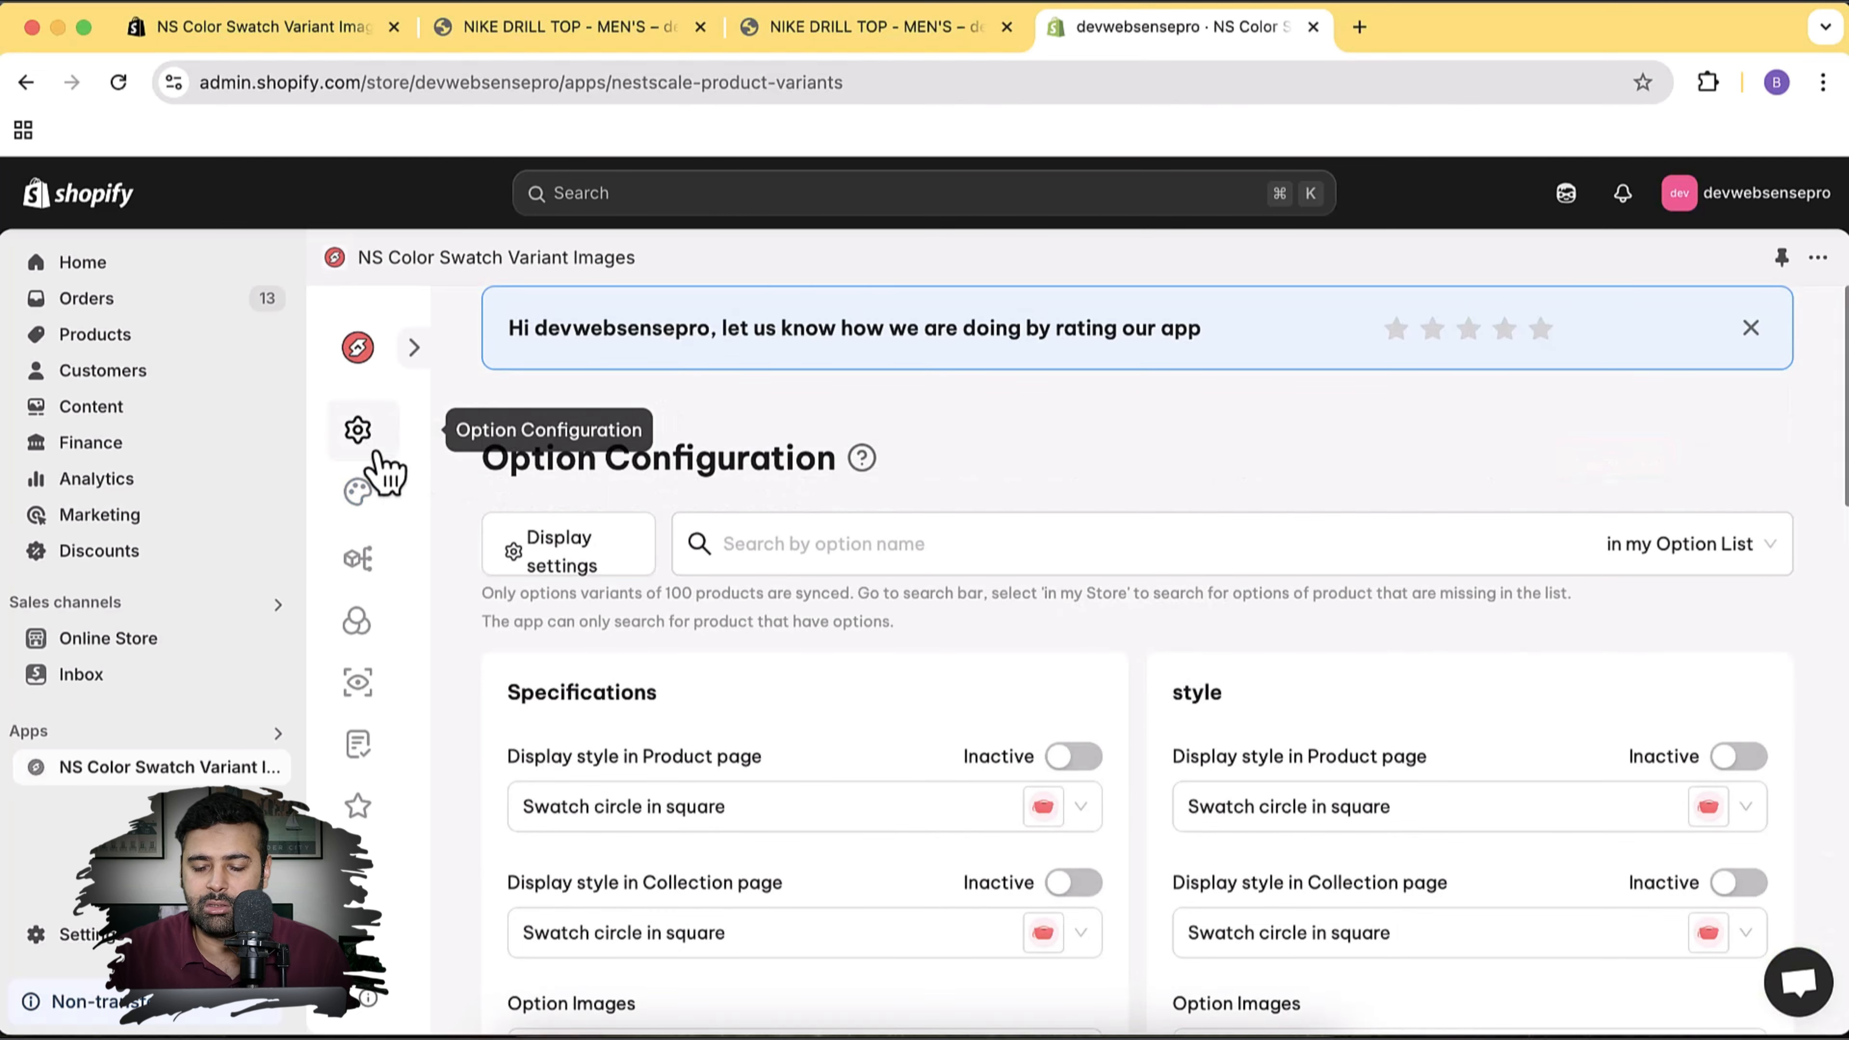
{"action": "scroll", "coordinate": [1638, 483], "scroll_direction": "down", "scroll_amount": 10}
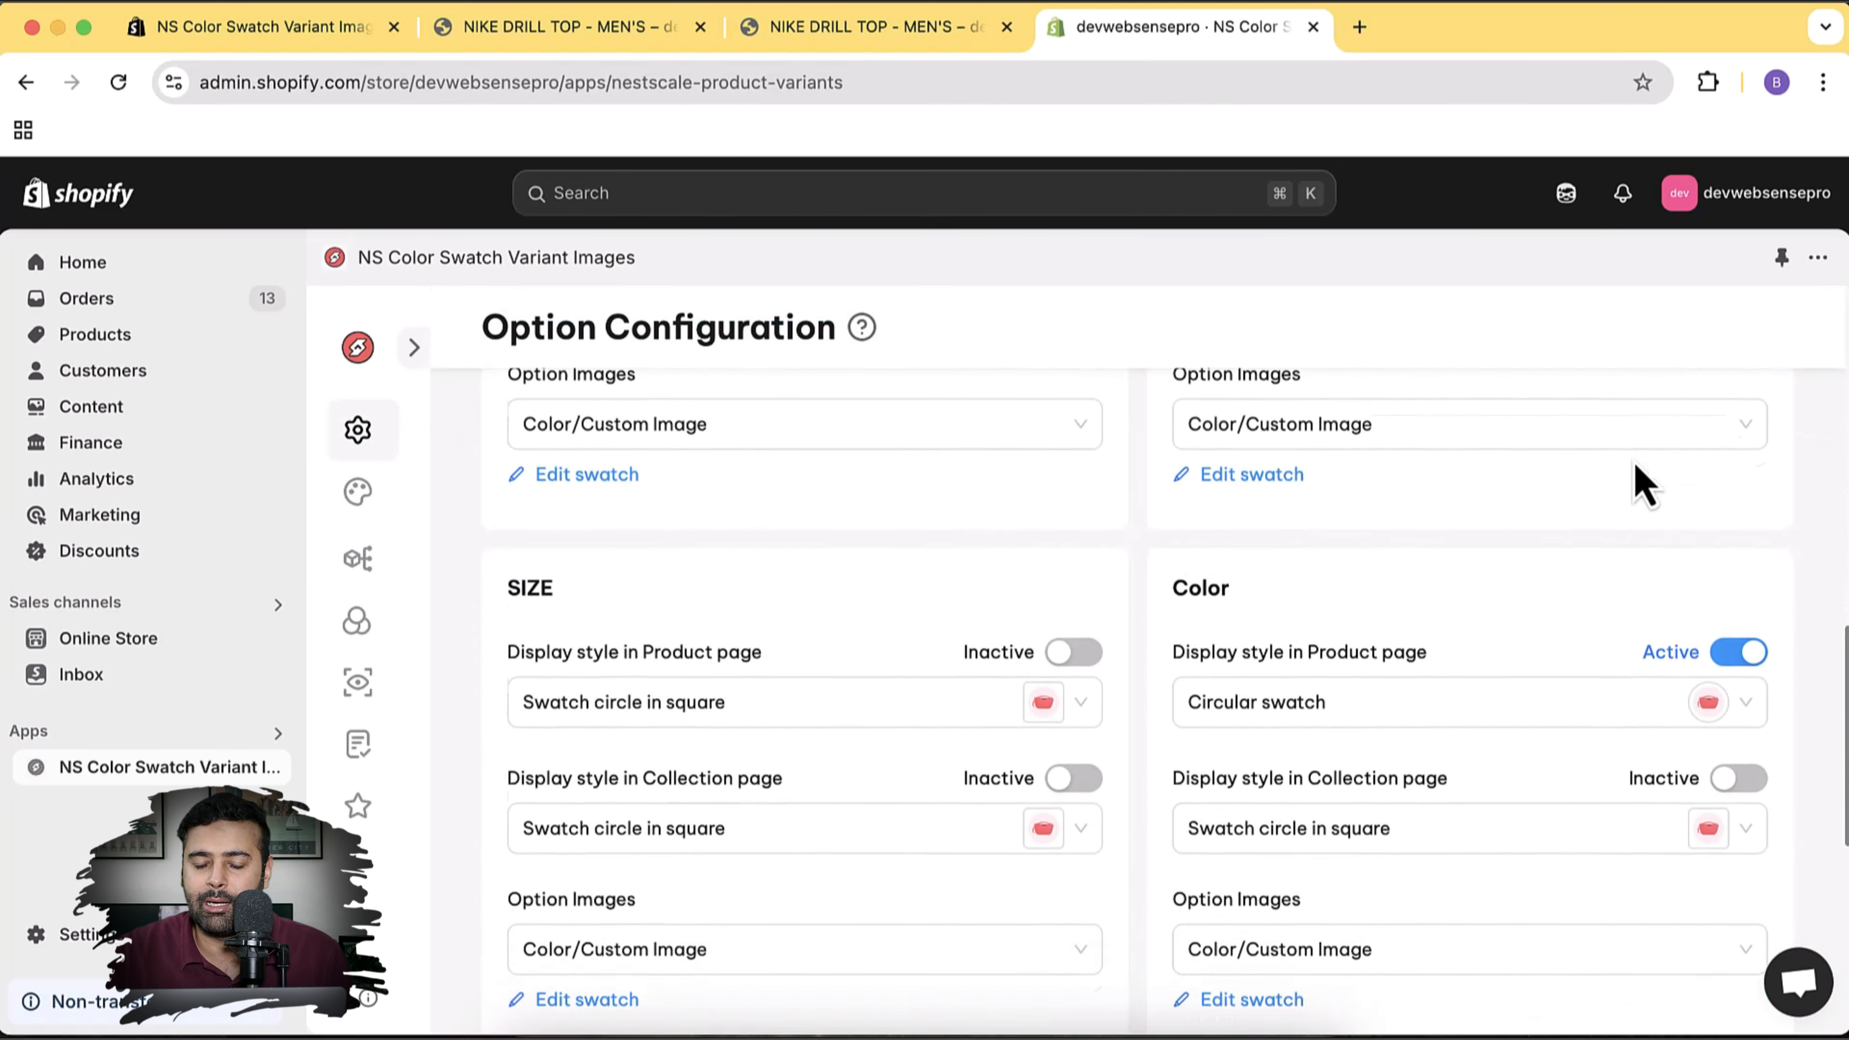
{"action": "scroll", "coordinate": [1636, 466], "scroll_direction": "down", "scroll_amount": 2}
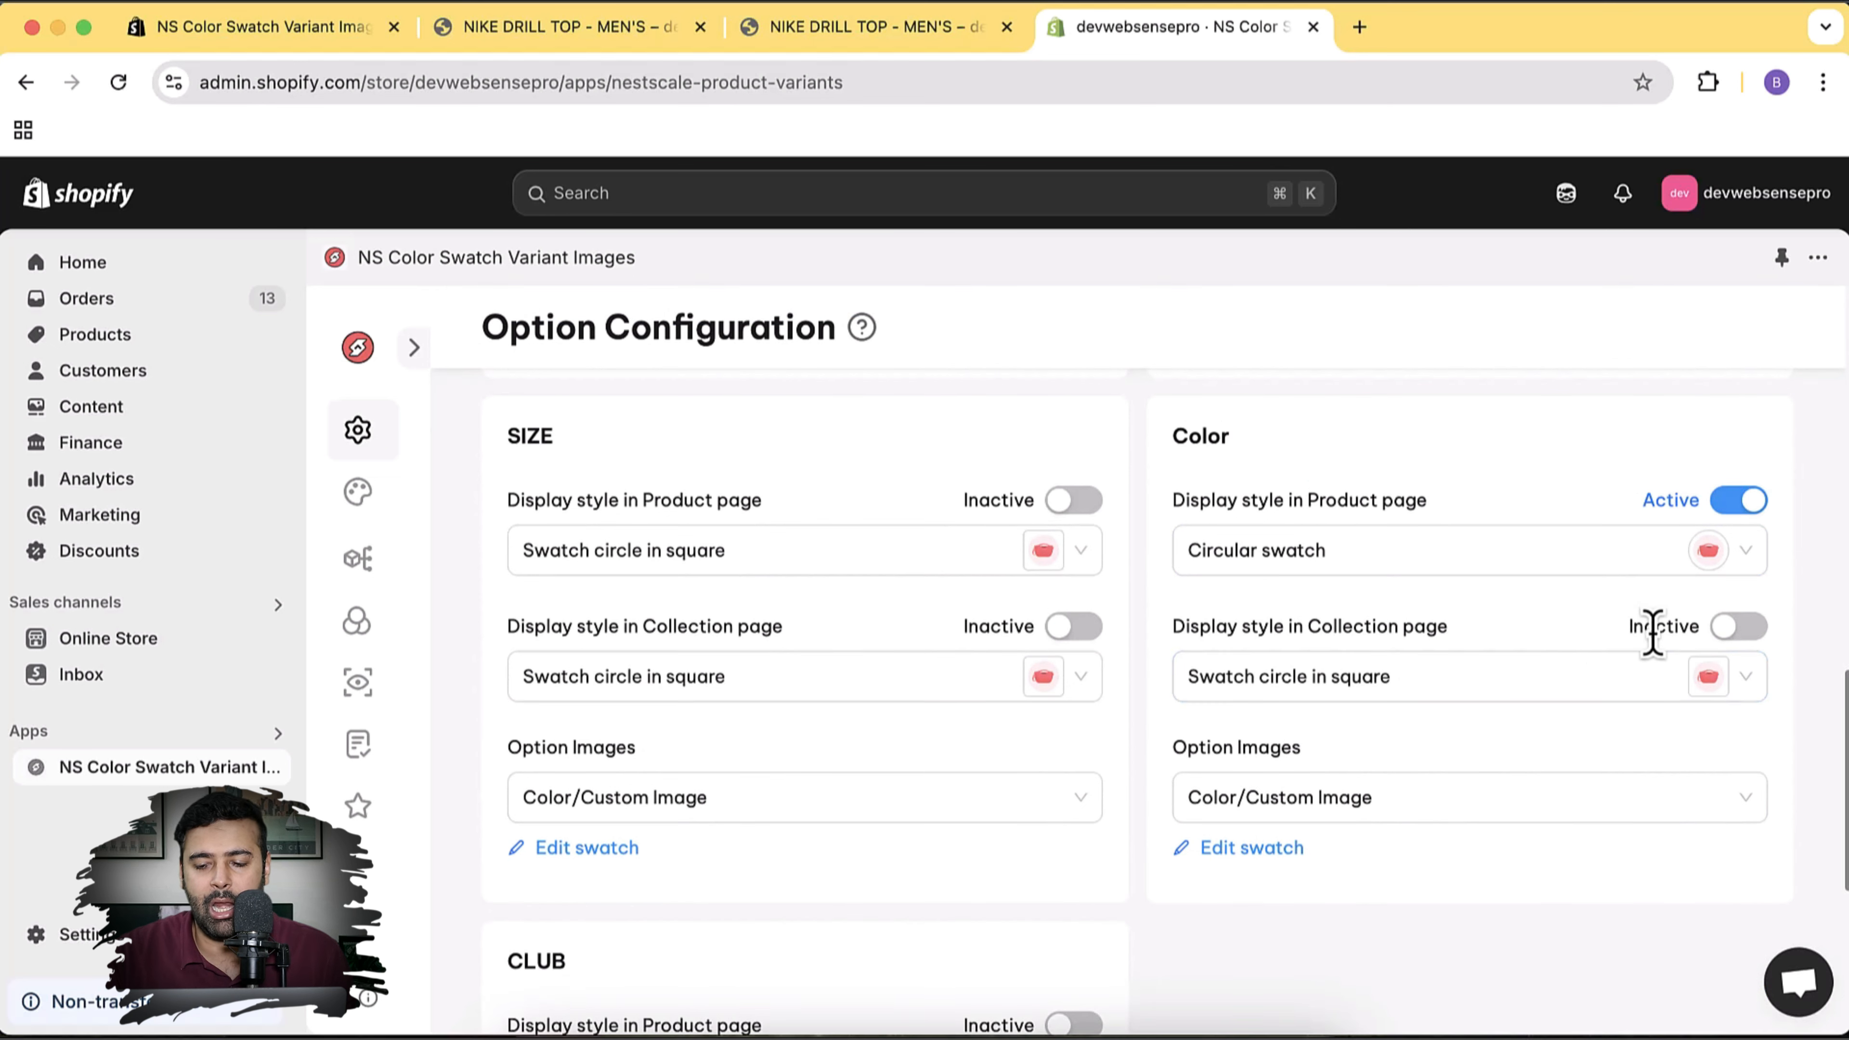
{"action": "left_click", "coordinate": [1736, 633]}
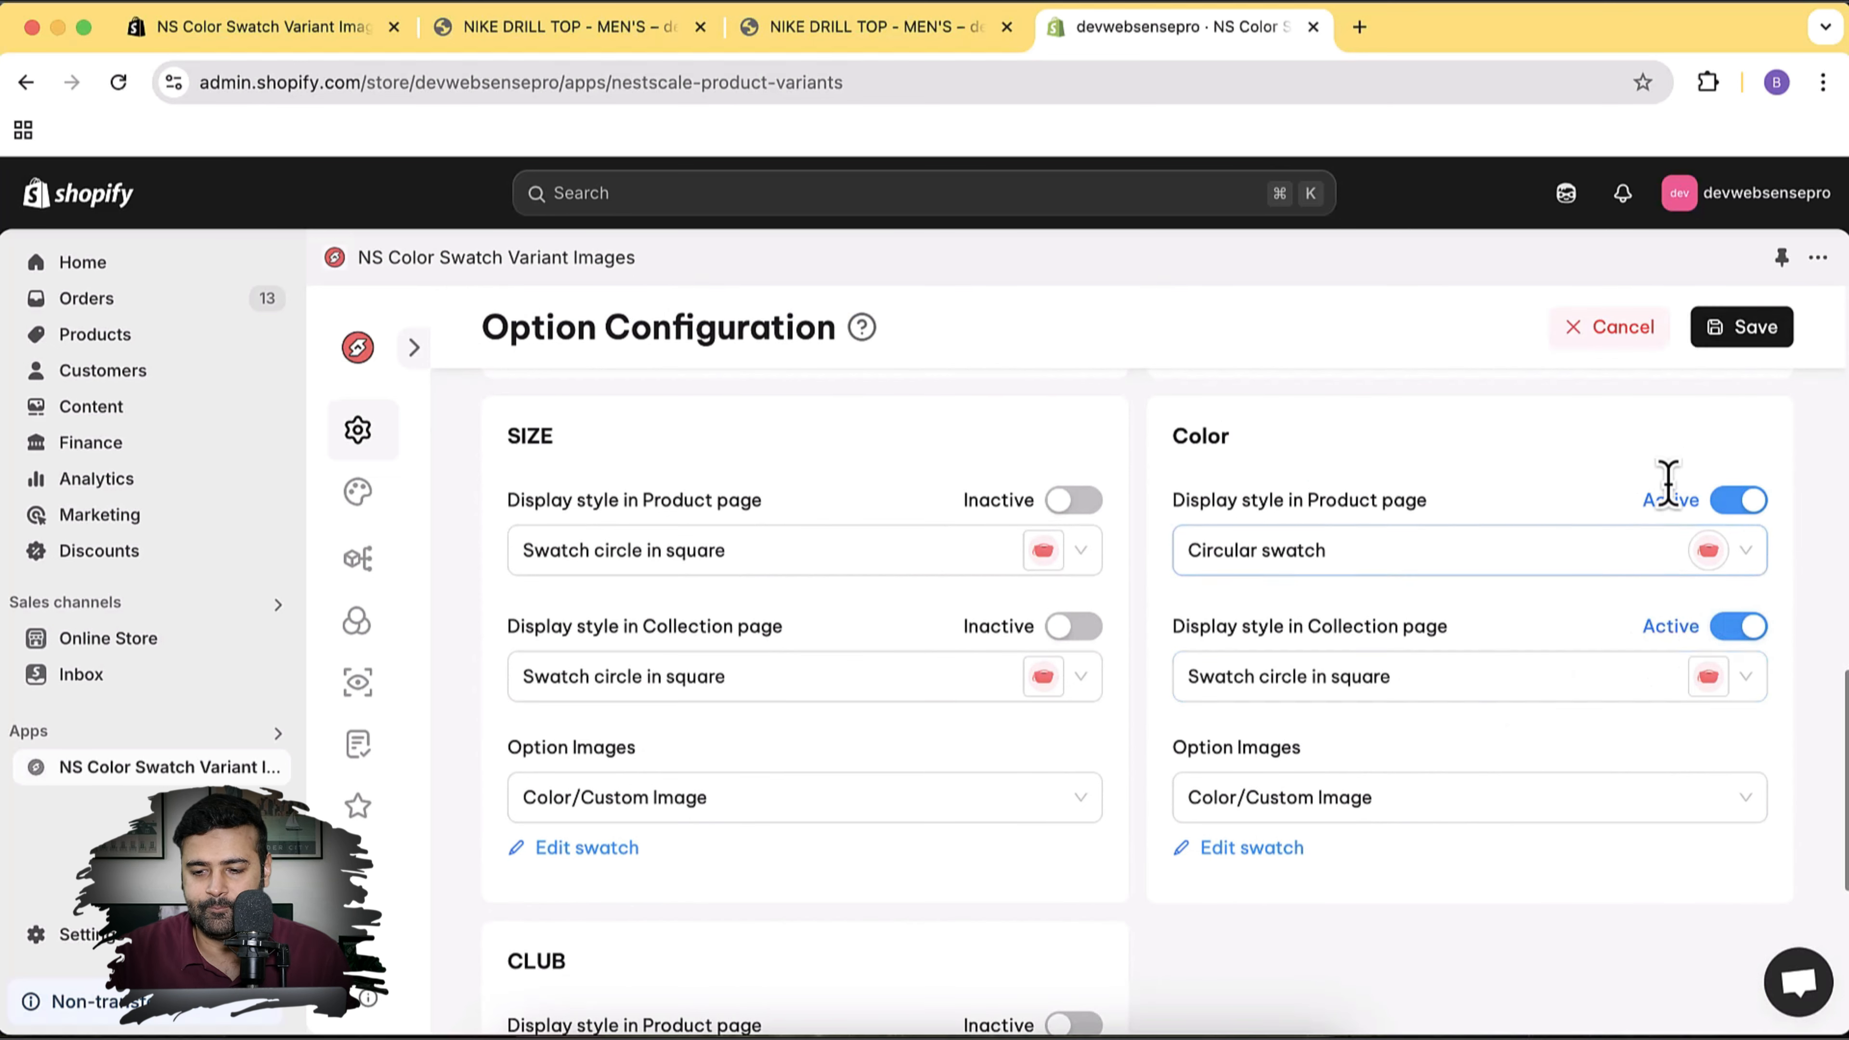
{"action": "left_click", "coordinate": [1771, 355]}
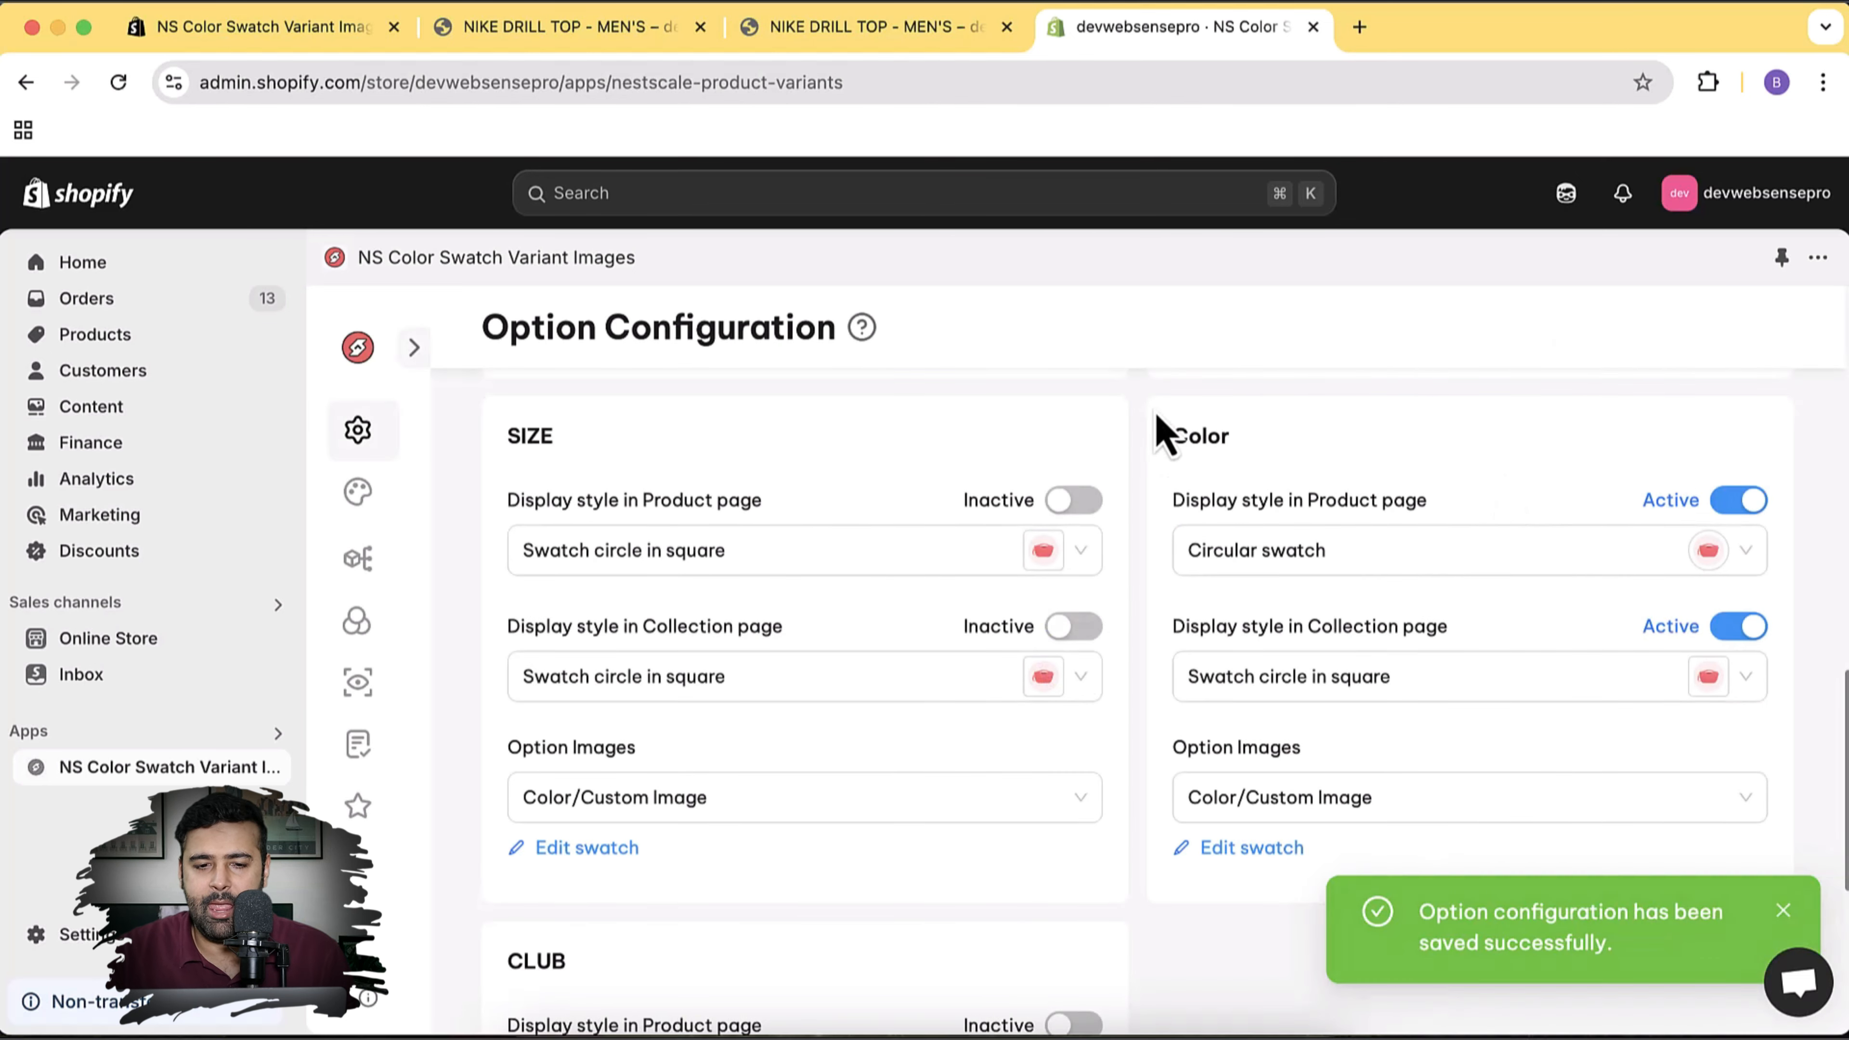
Open the store's All Products collection page and examine the color swatches shown under the product cards
{"action": "left_click", "coordinate": [604, 29]}
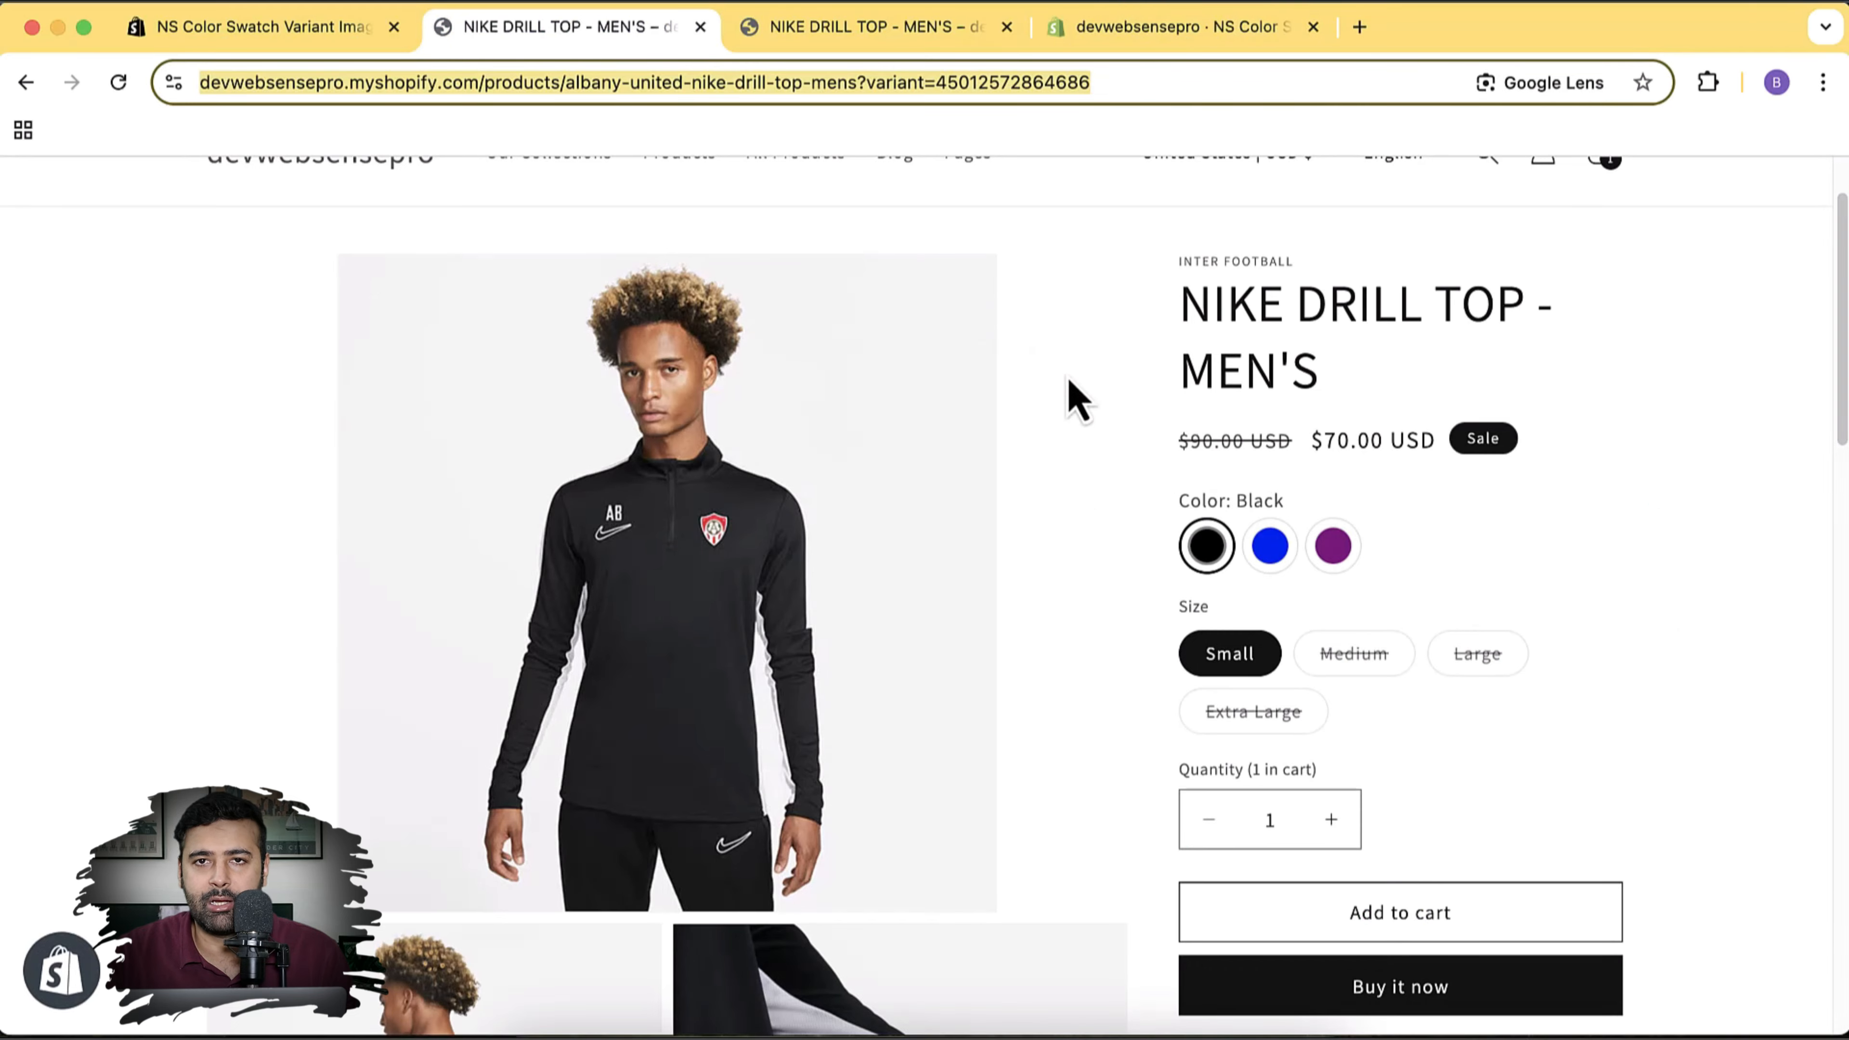
{"action": "scroll", "coordinate": [1070, 397], "scroll_direction": "up", "scroll_amount": 2}
{"action": "left_click", "coordinate": [829, 264]}
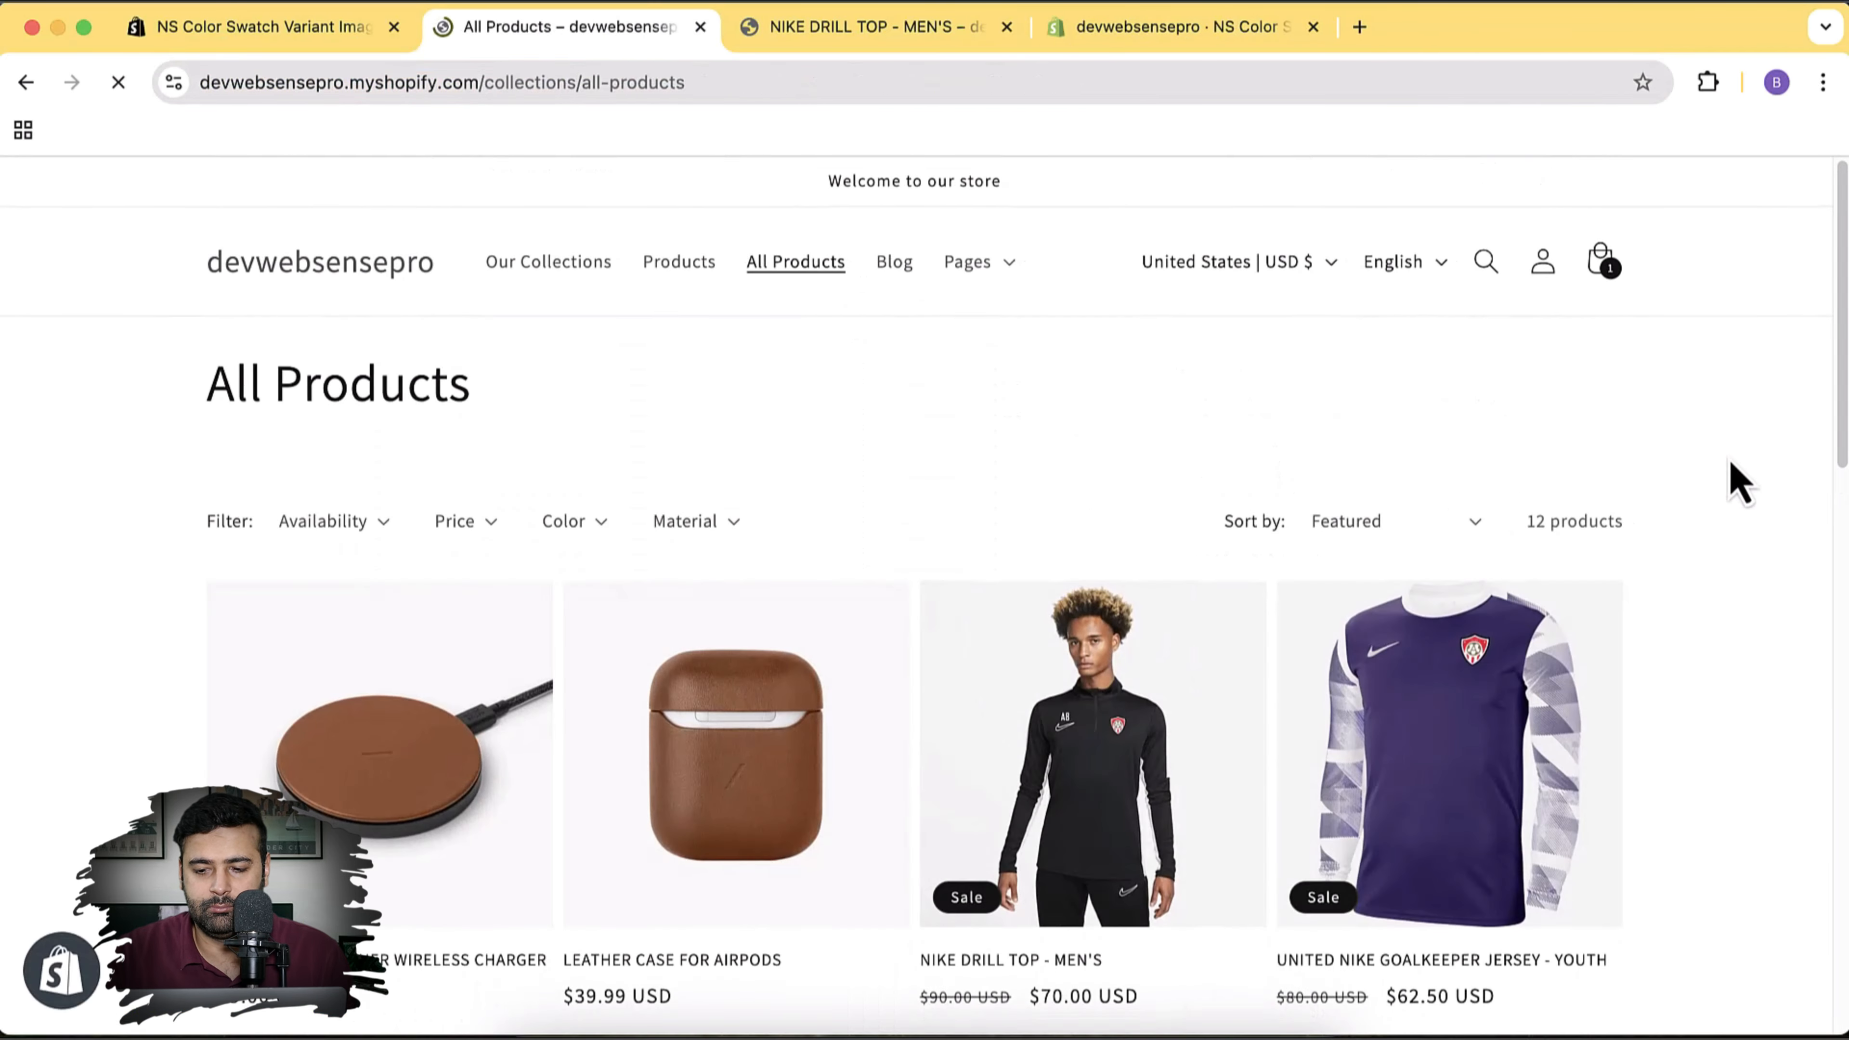
{"action": "scroll", "coordinate": [1736, 477], "scroll_direction": "down", "scroll_amount": 5}
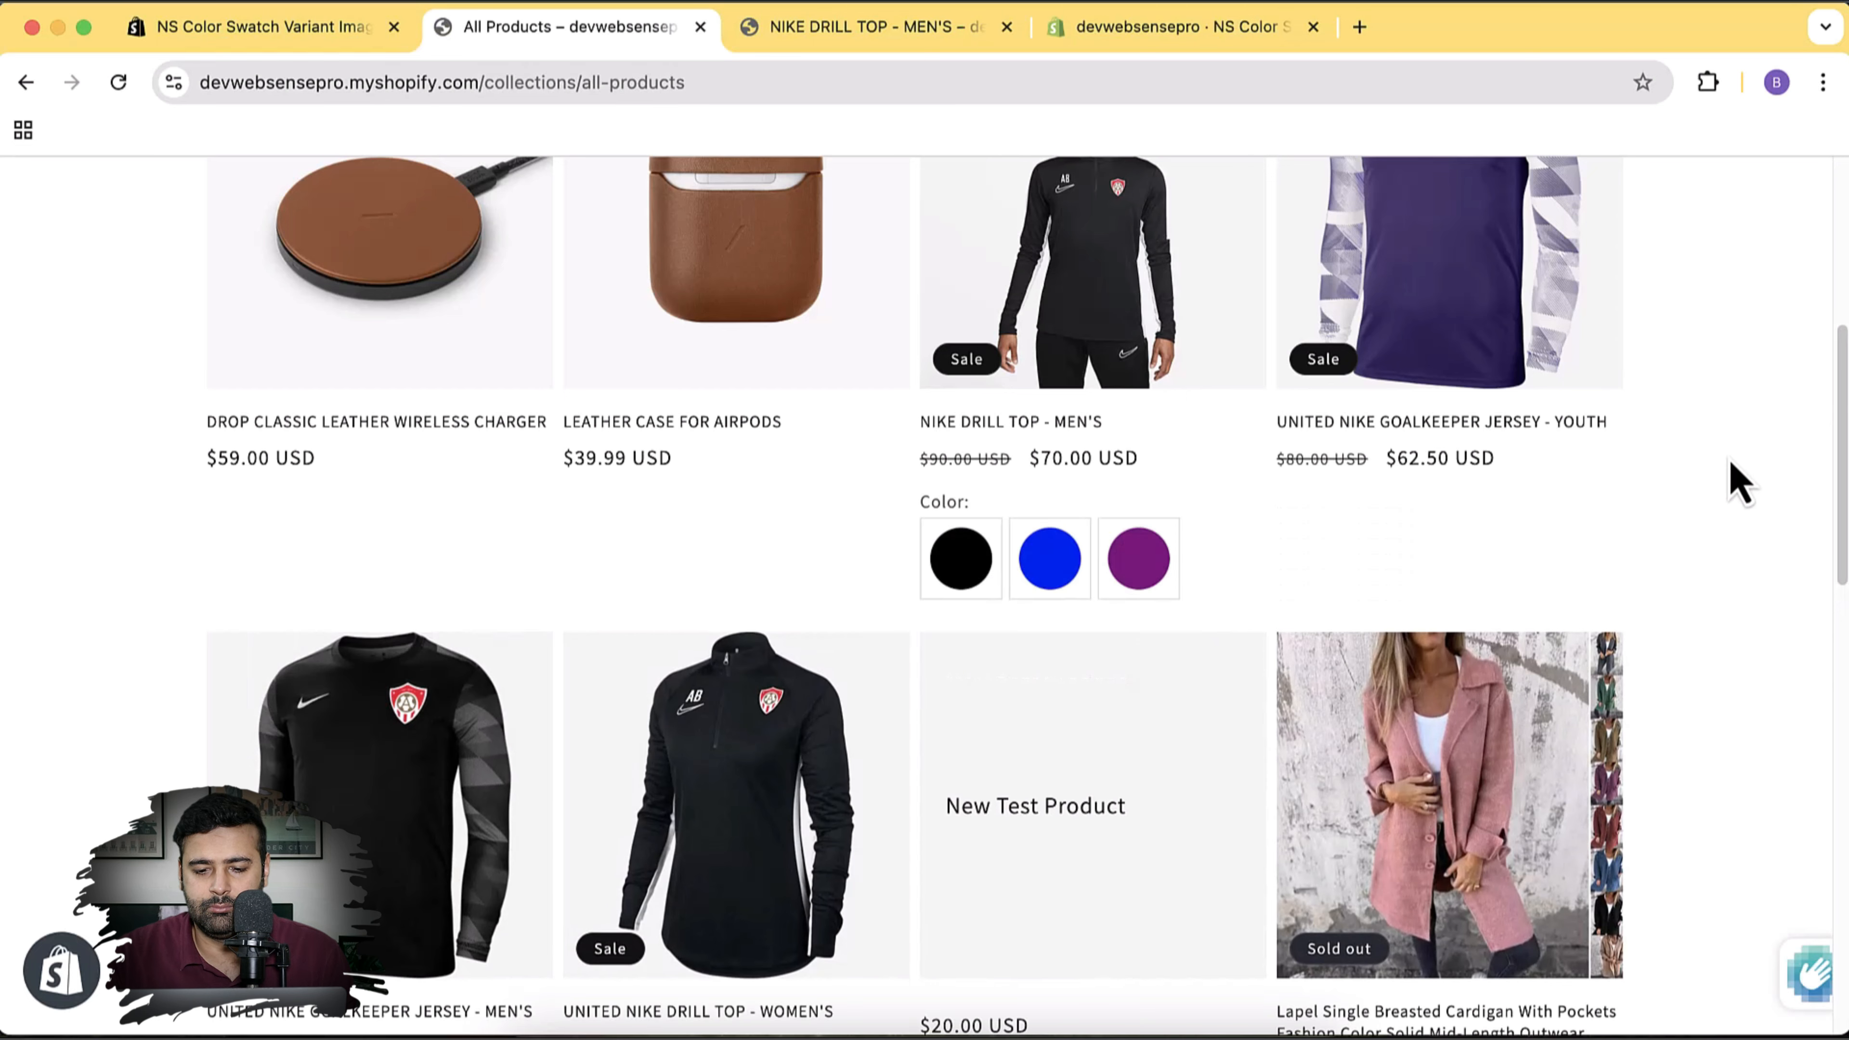
{"action": "scroll", "coordinate": [1738, 481], "scroll_direction": "down", "scroll_amount": 10}
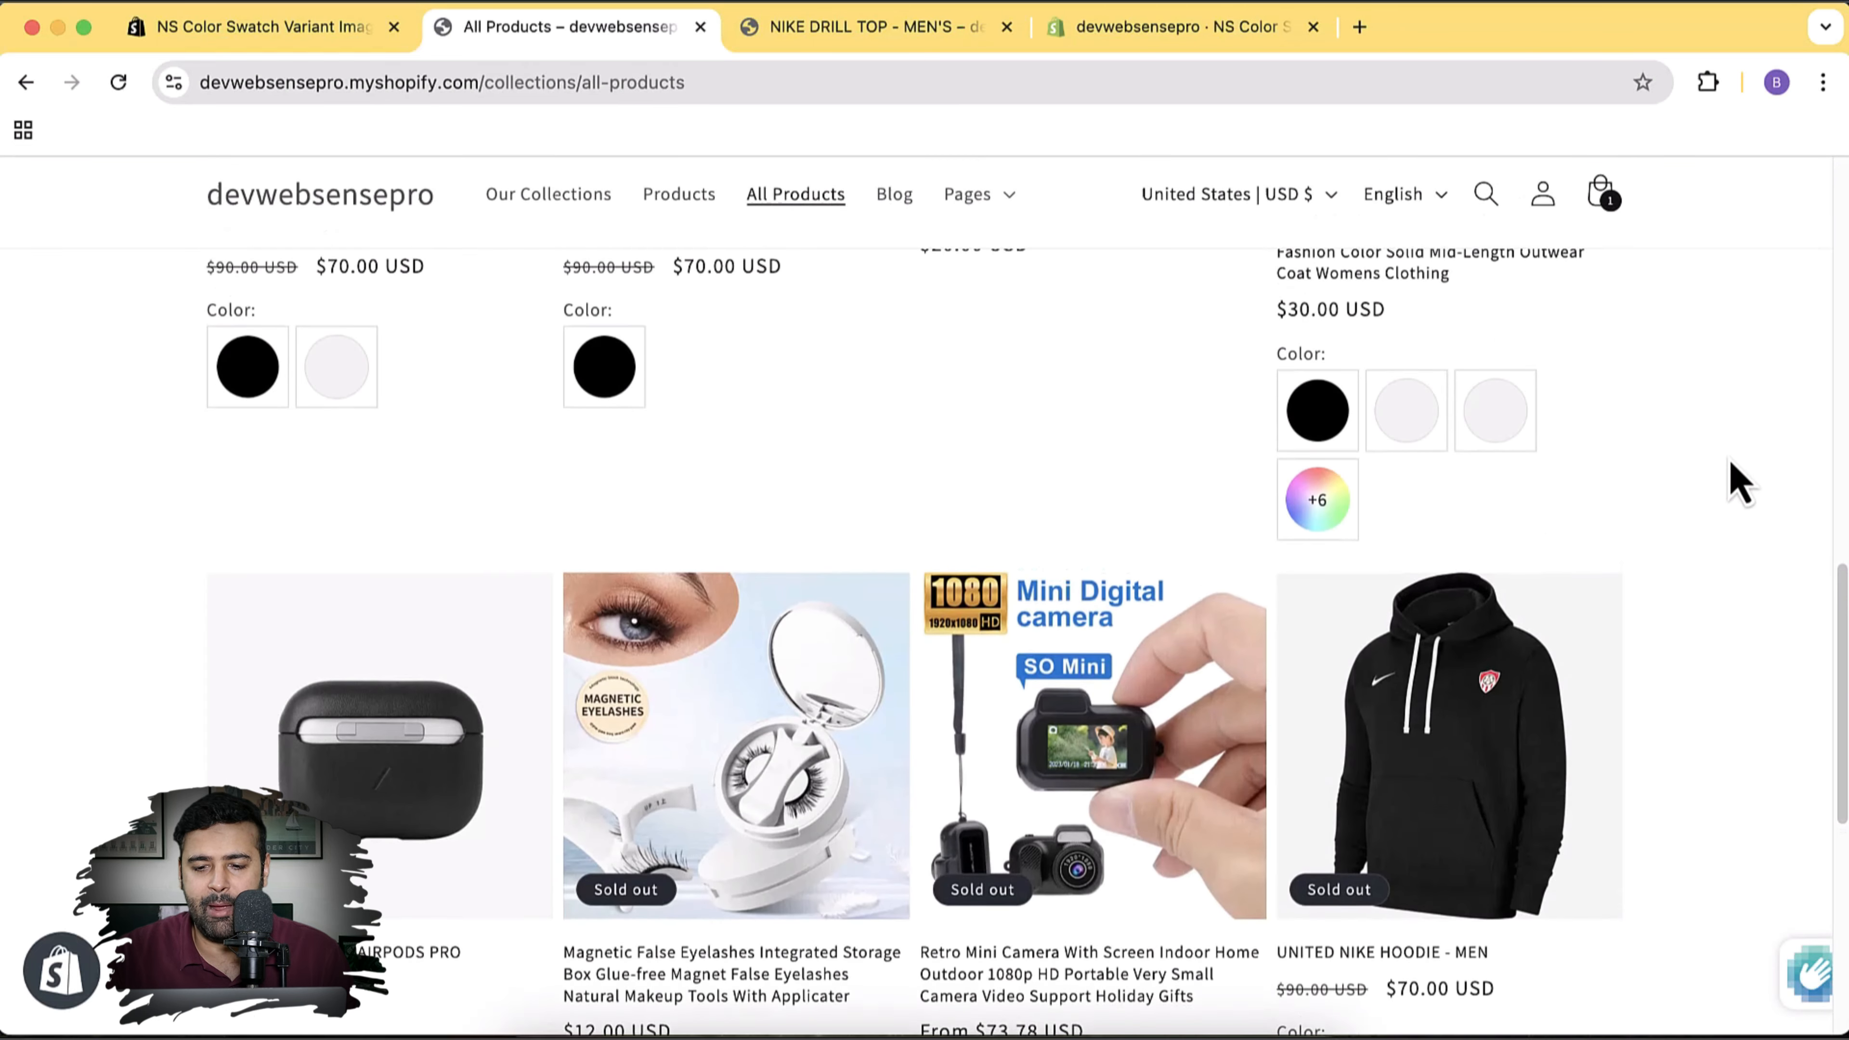
{"action": "scroll", "coordinate": [1736, 479], "scroll_direction": "up", "scroll_amount": 4}
{"action": "scroll", "coordinate": [1733, 479], "scroll_direction": "down", "scroll_amount": 10}
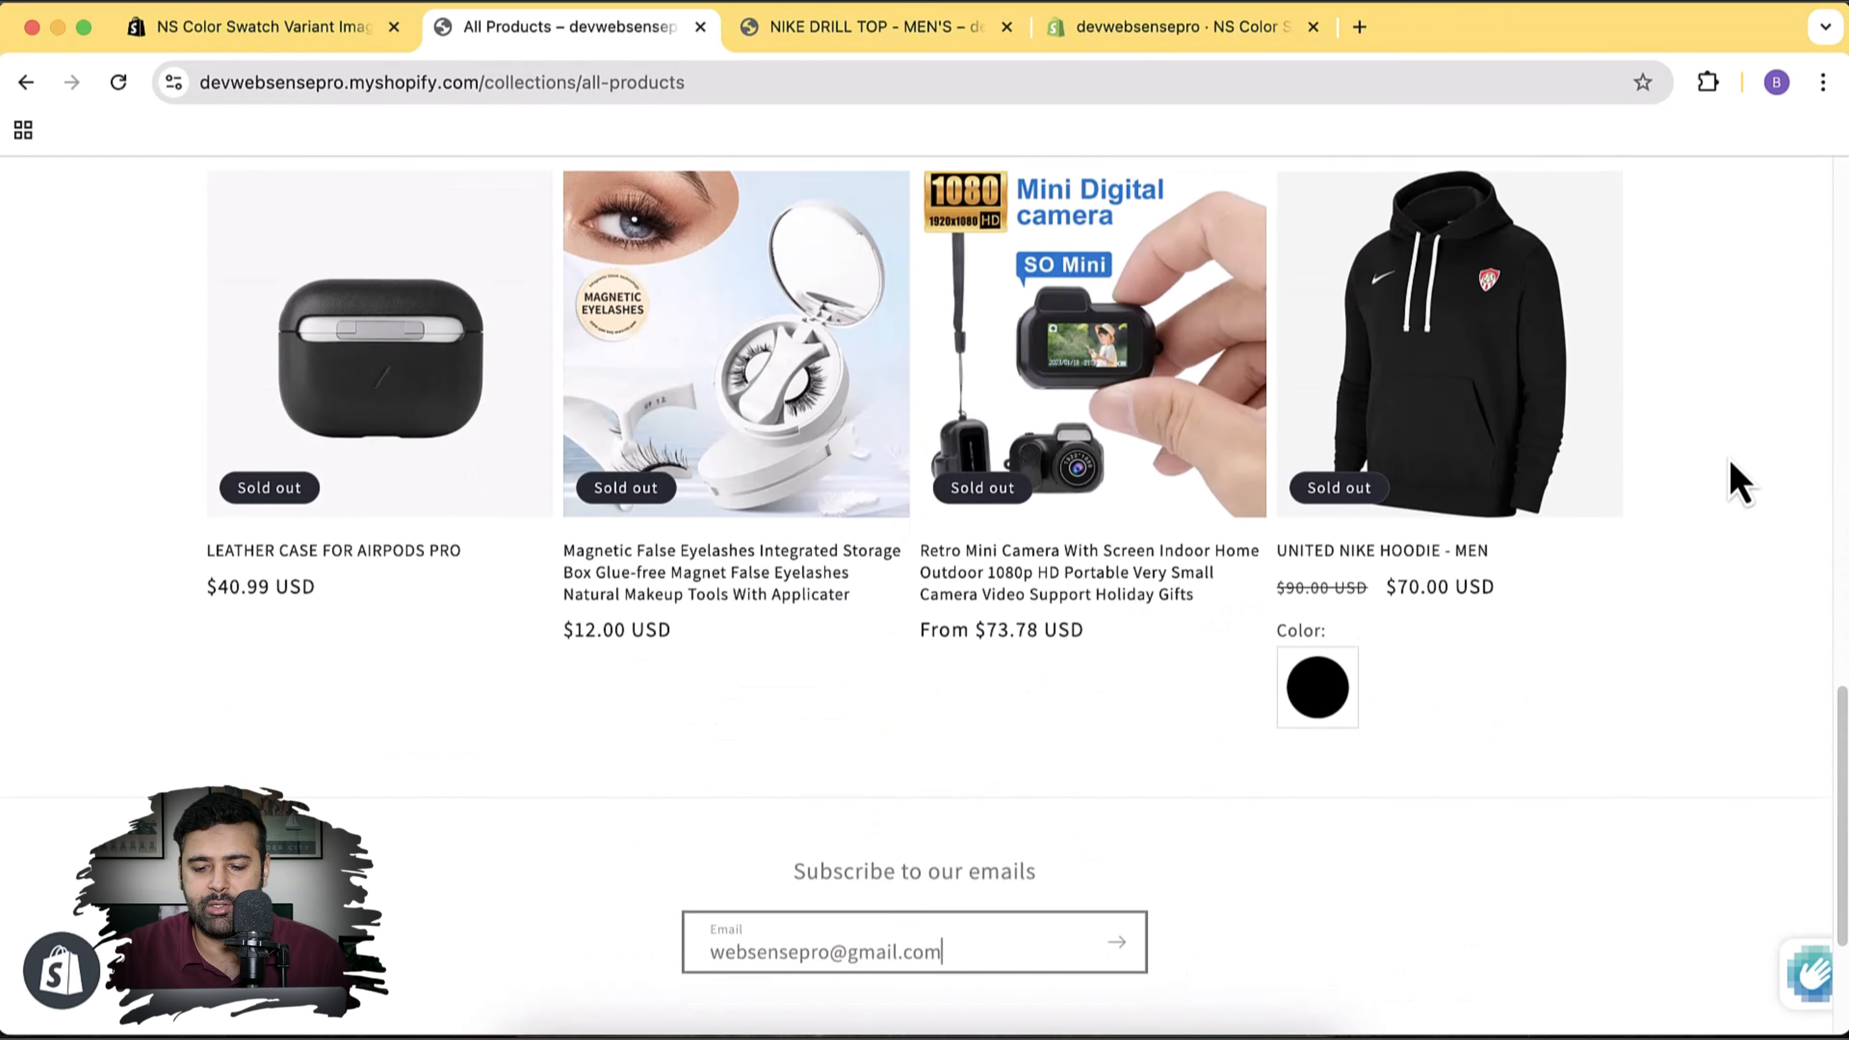
{"action": "scroll", "coordinate": [1782, 631], "scroll_direction": "up", "scroll_amount": 8}
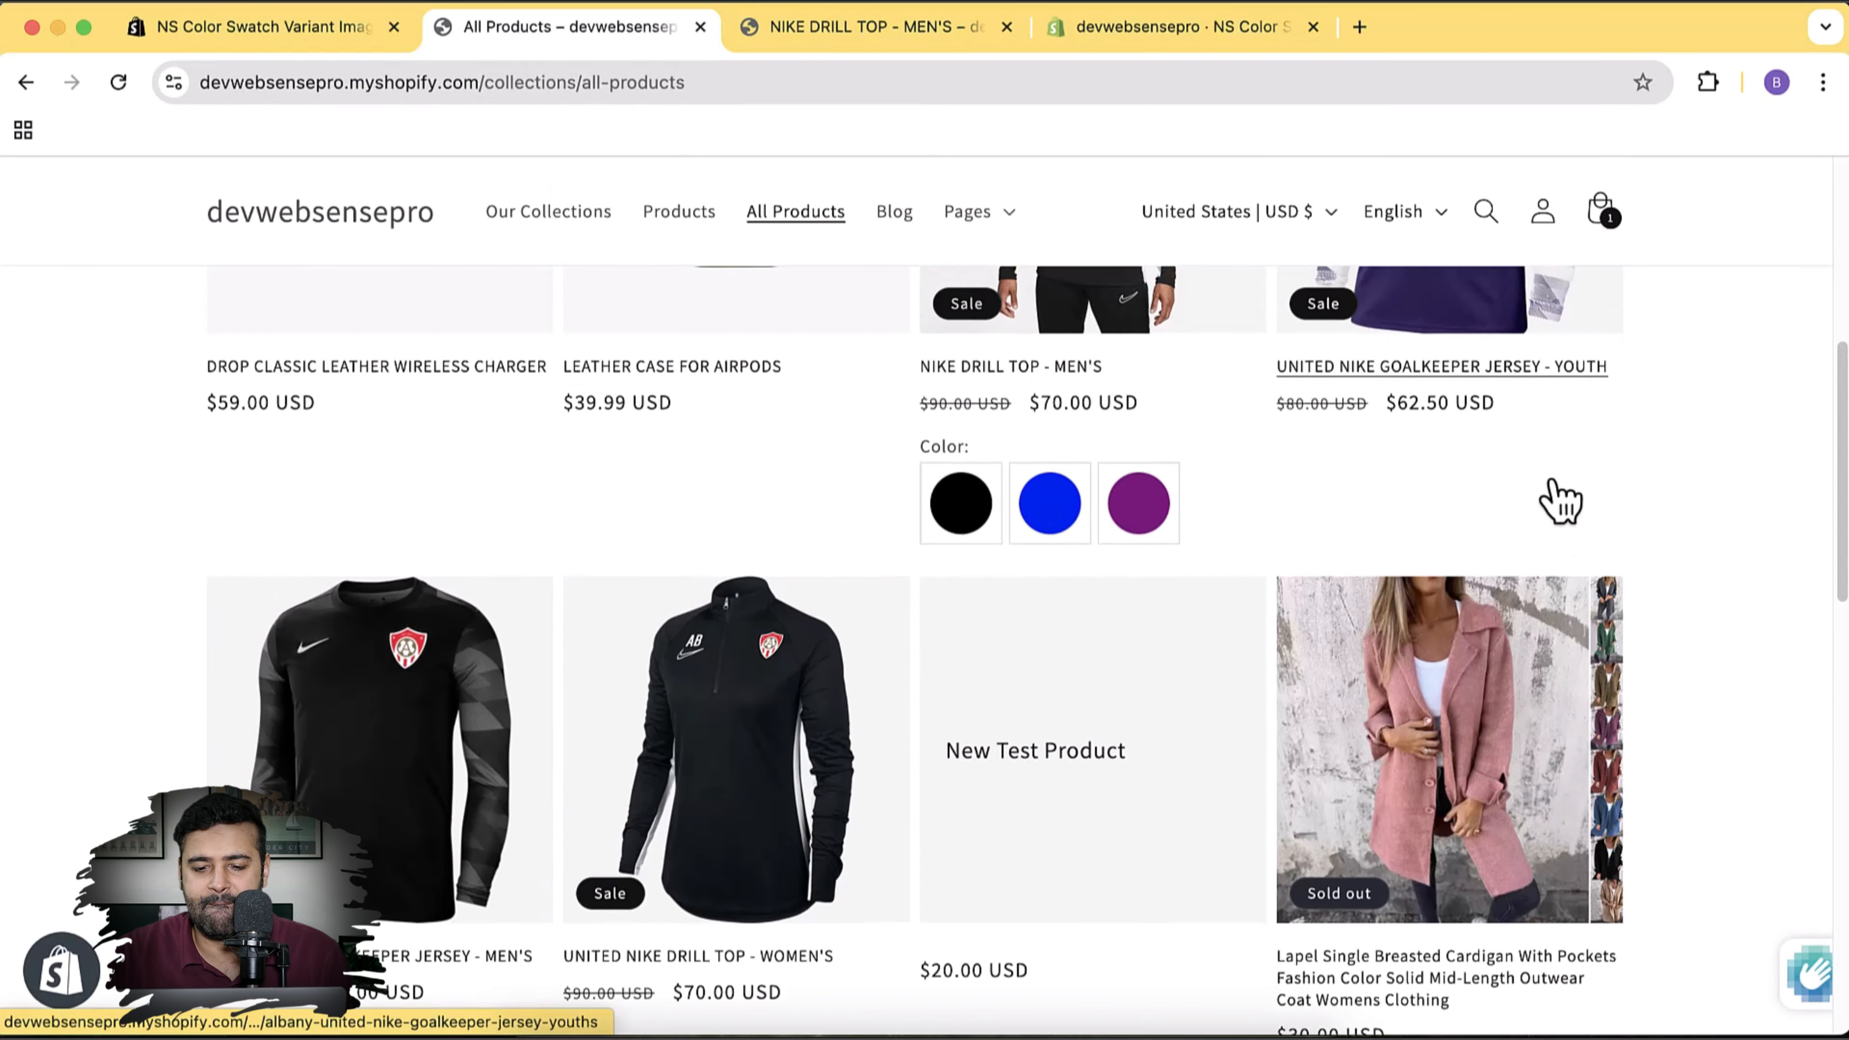
{"action": "scroll", "coordinate": [1560, 500], "scroll_direction": "up", "scroll_amount": 4}
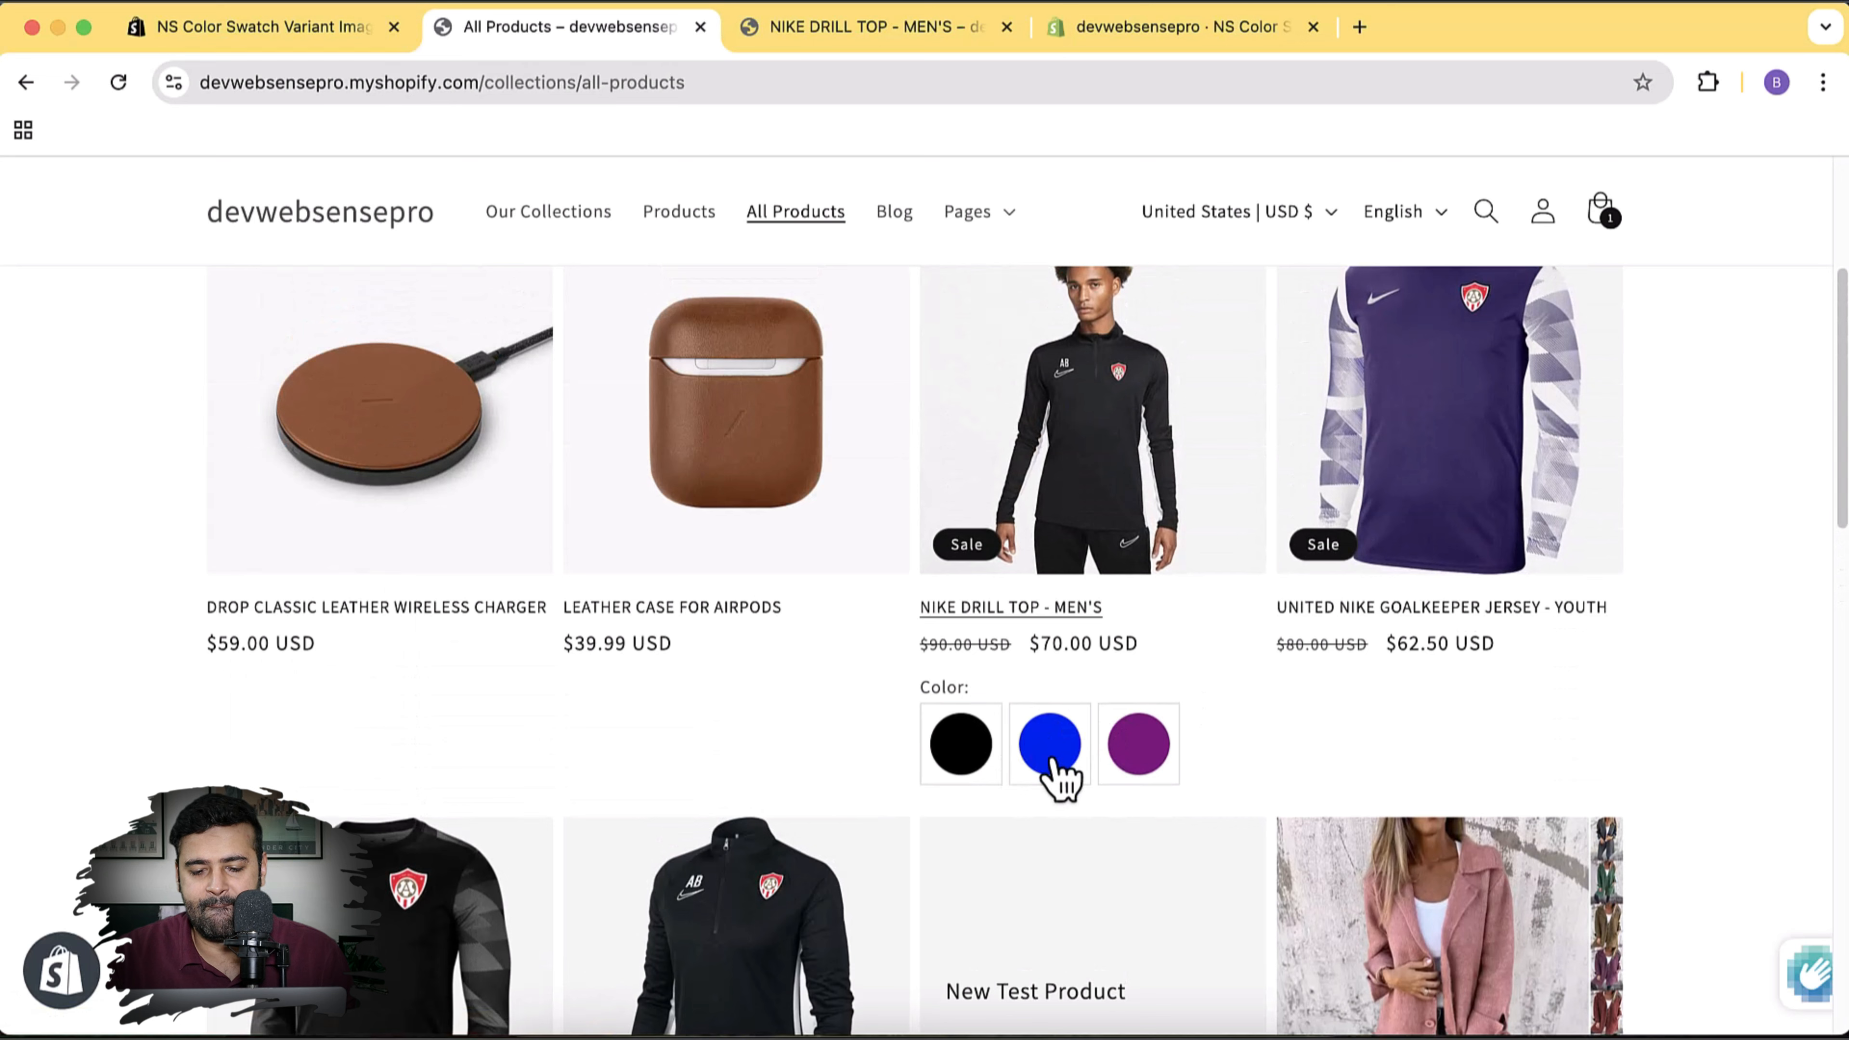
Test the black, blue and purple swatches on the NIKE DRILL TOP - MEN'S card to check its variant images
{"action": "left_click", "coordinate": [1144, 764]}
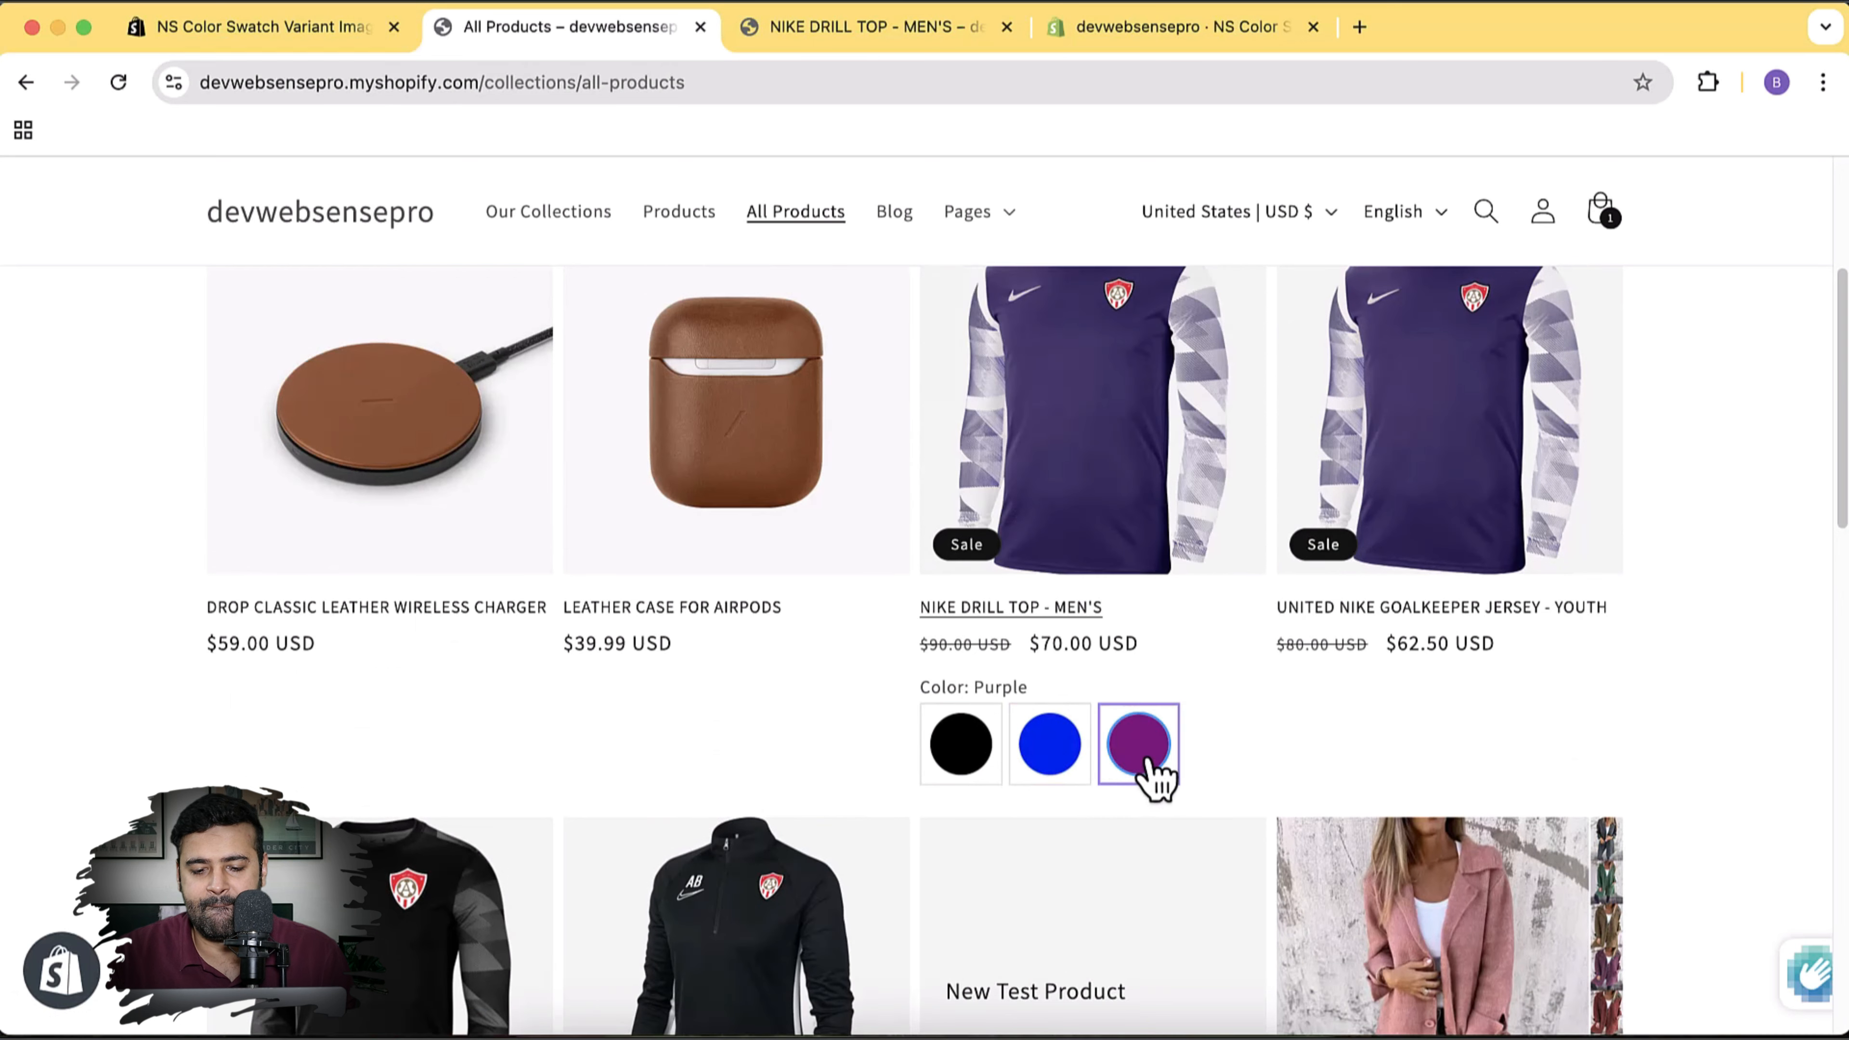
{"action": "left_click", "coordinate": [991, 763]}
{"action": "left_click", "coordinate": [1056, 765]}
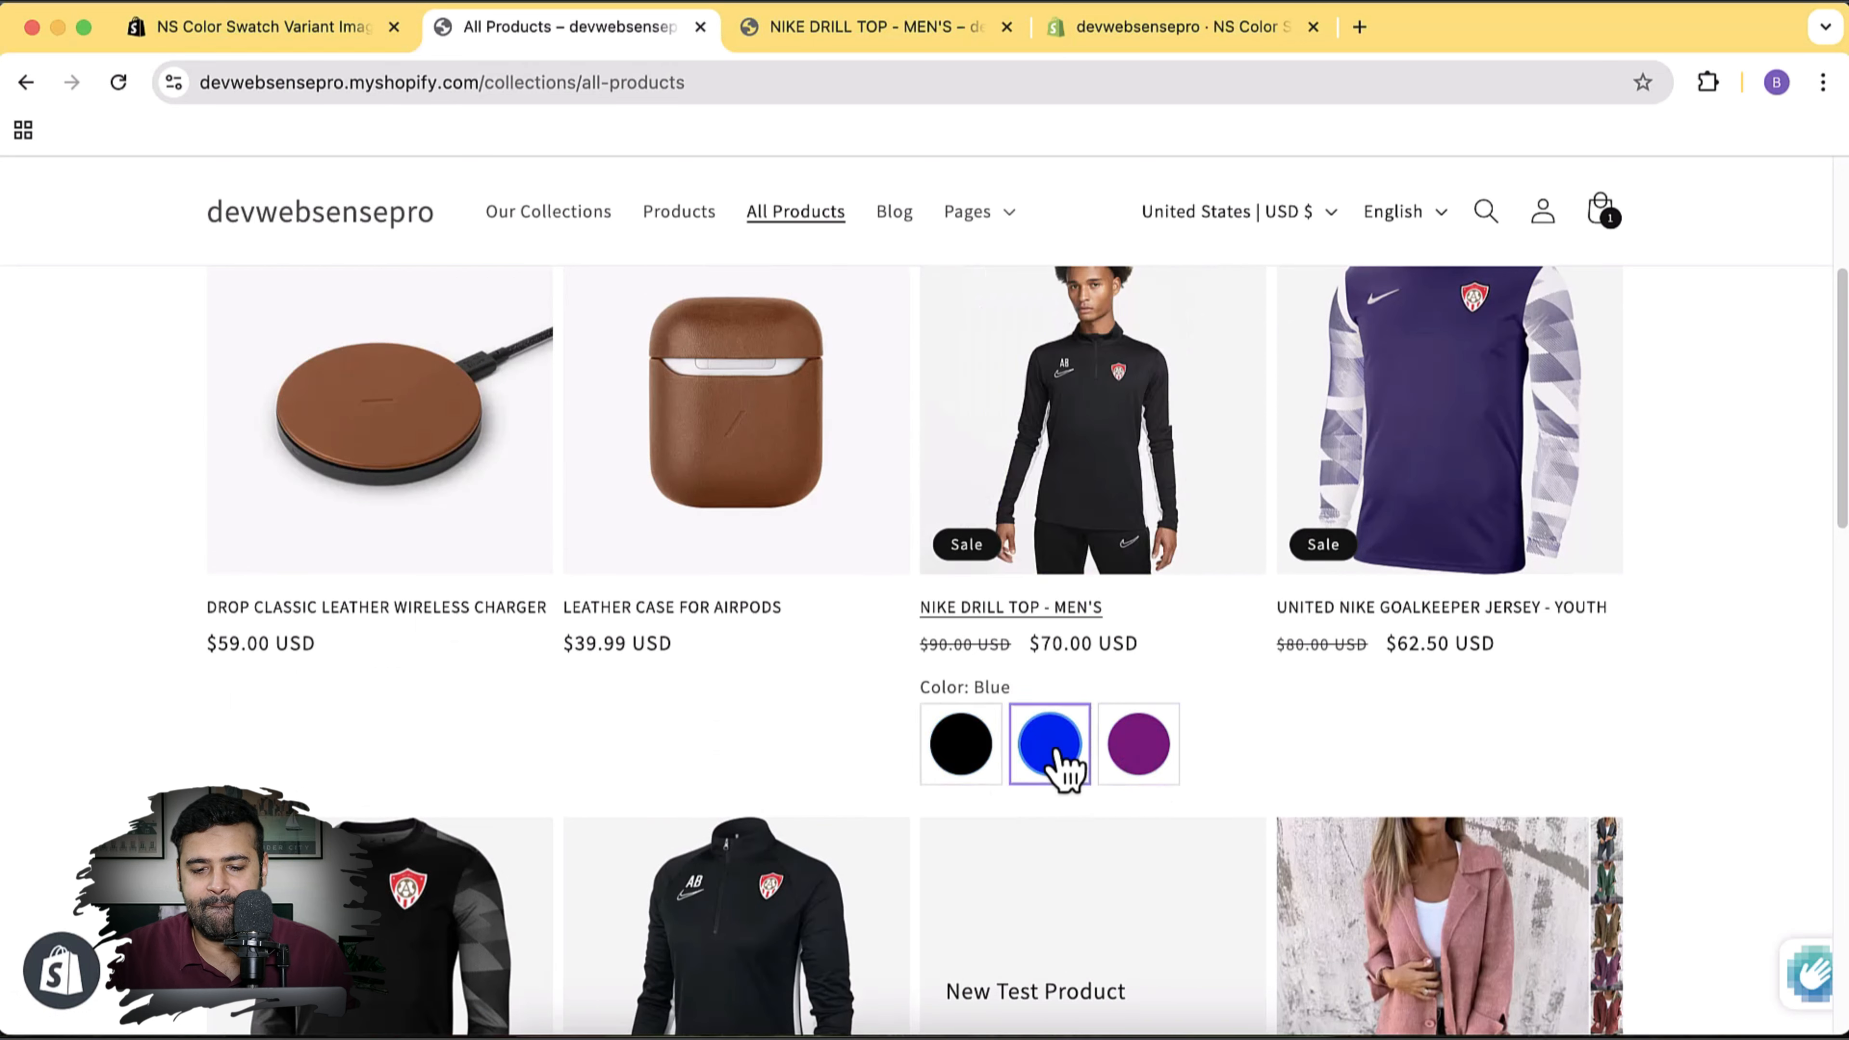
{"action": "left_click", "coordinate": [1164, 762]}
{"action": "left_click", "coordinate": [1052, 764]}
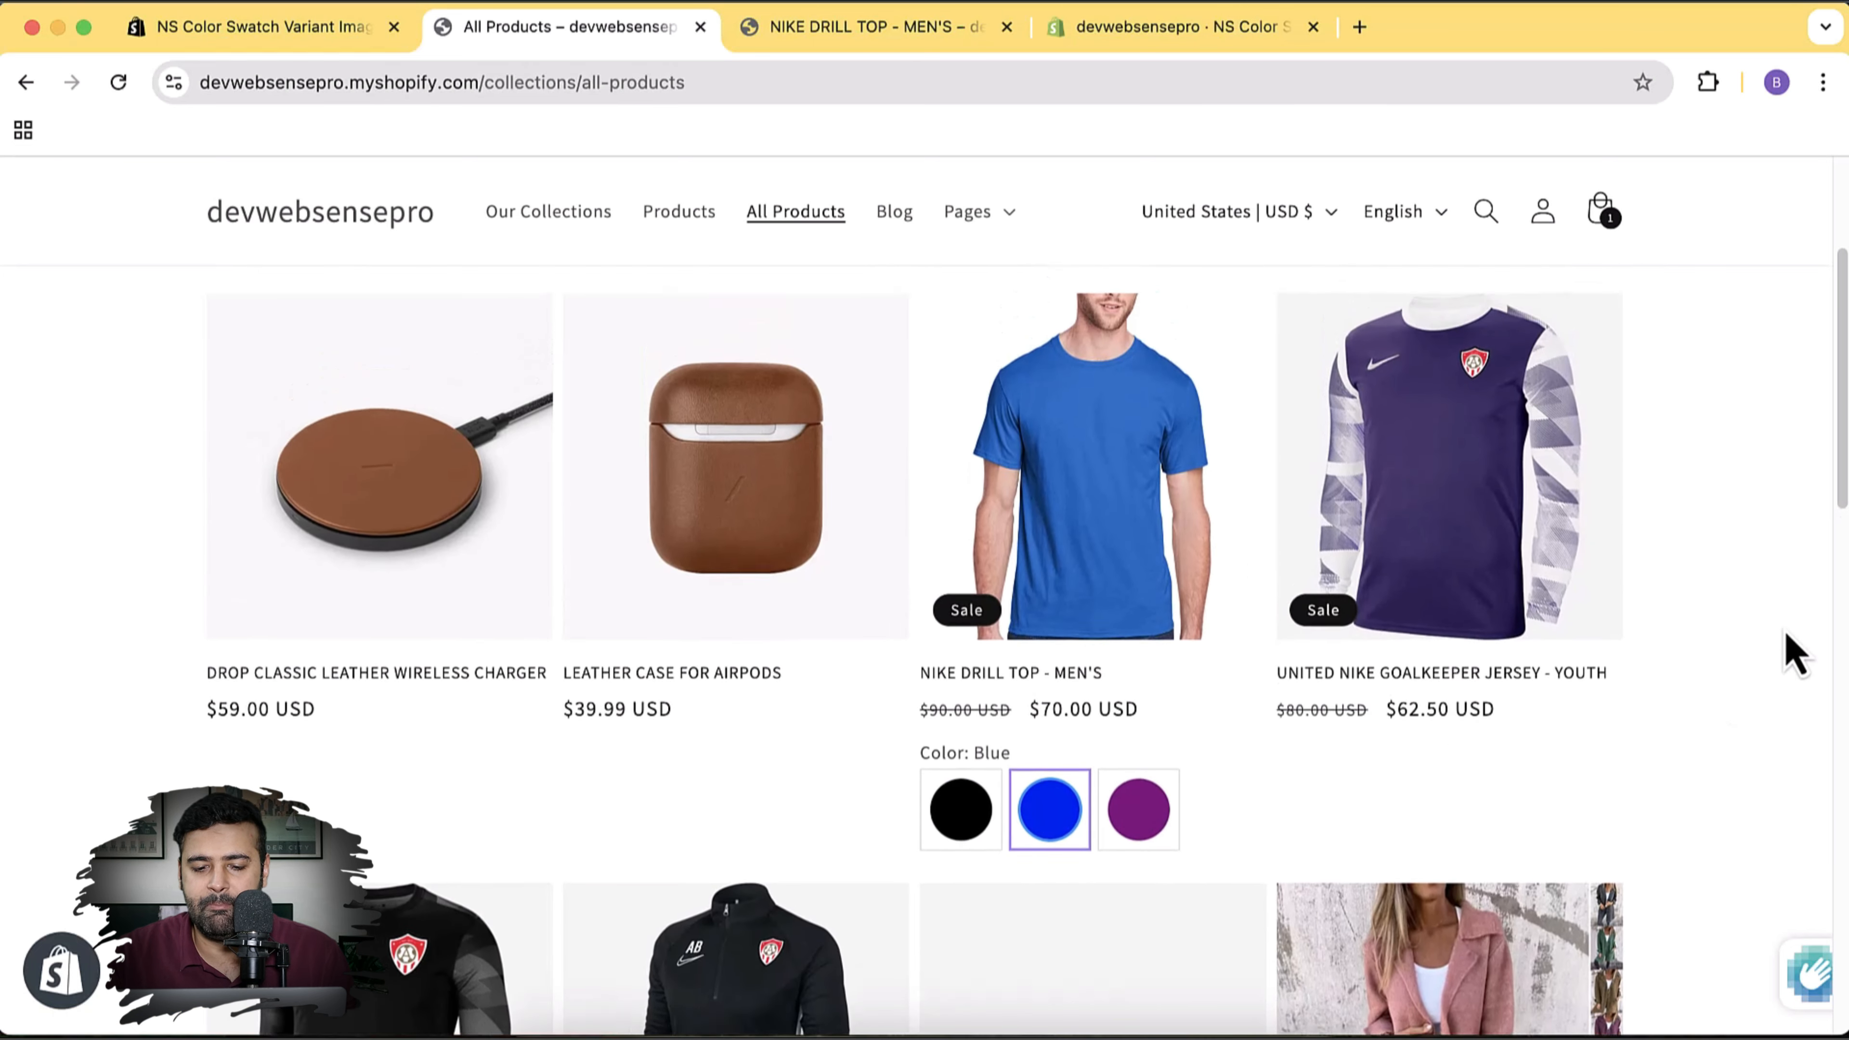
{"action": "scroll", "coordinate": [1528, 728], "scroll_direction": "up", "scroll_amount": 2}
{"action": "left_click", "coordinate": [1142, 894]}
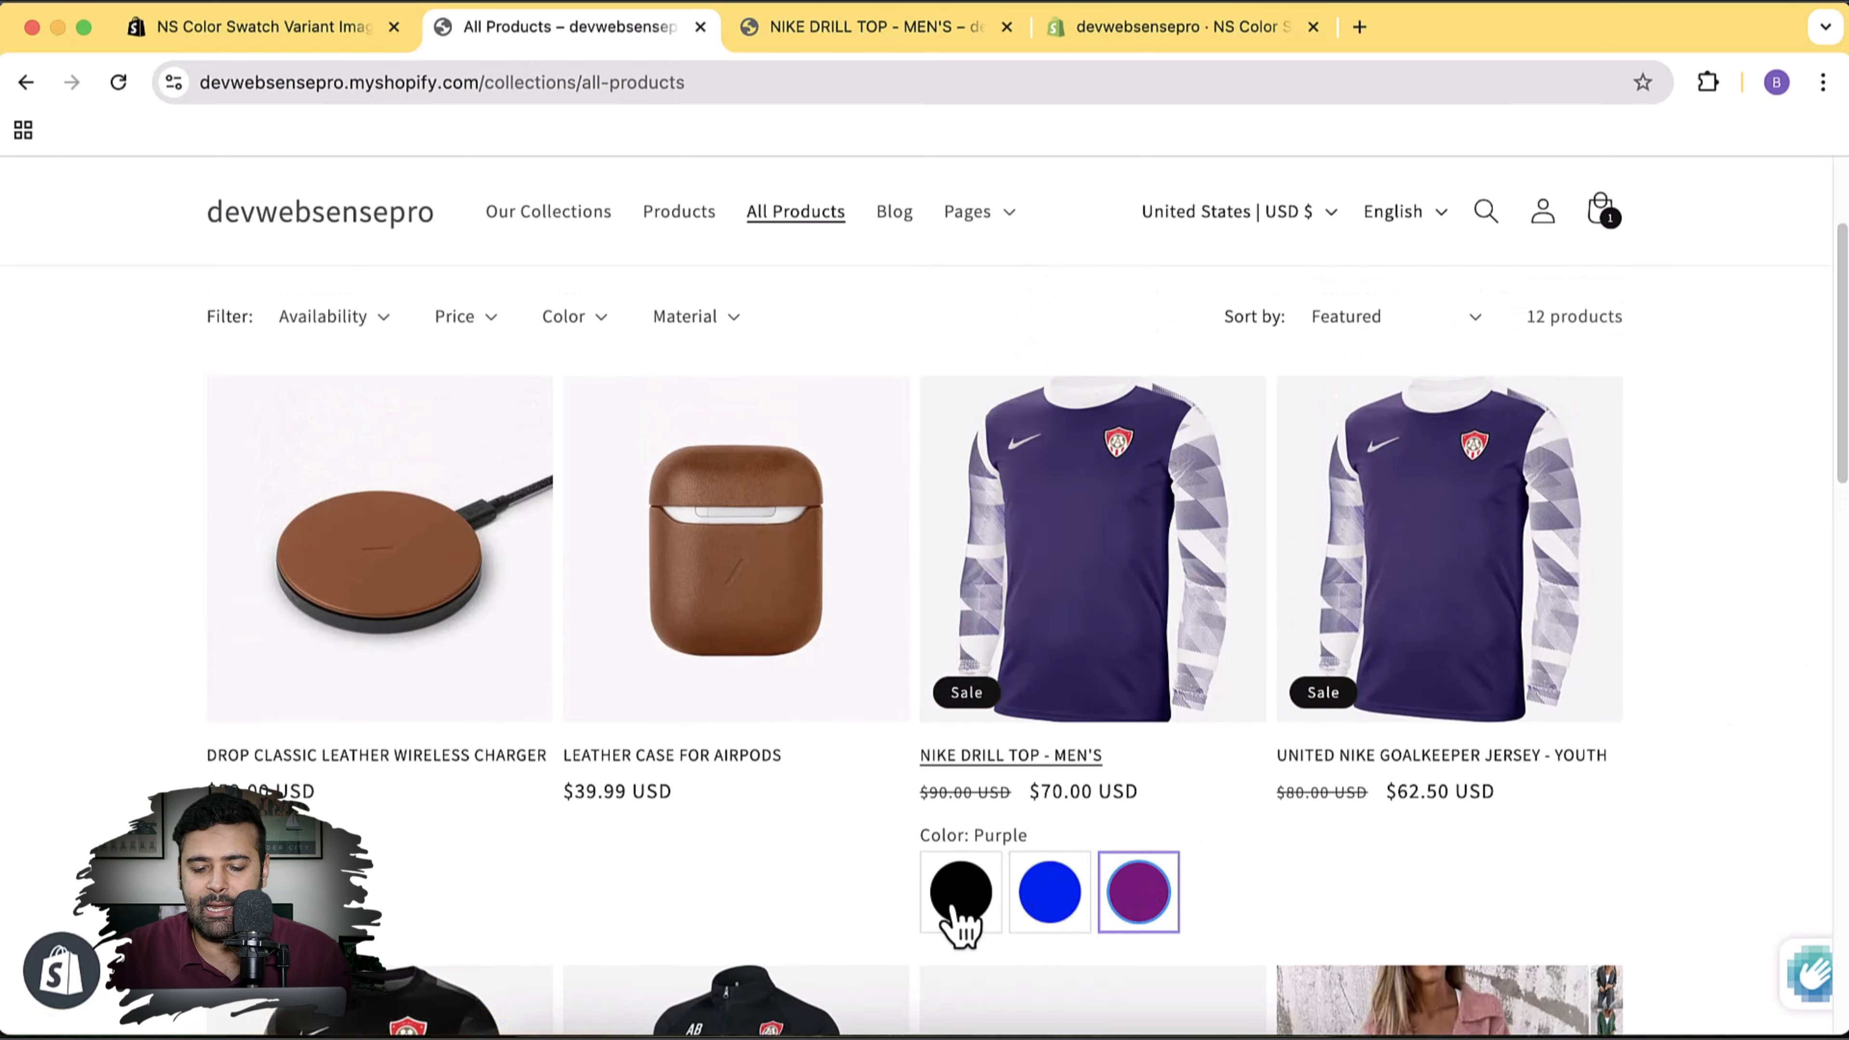
{"action": "left_click", "coordinate": [960, 914]}
{"action": "left_click", "coordinate": [1074, 914]}
{"action": "left_click", "coordinate": [1147, 907]}
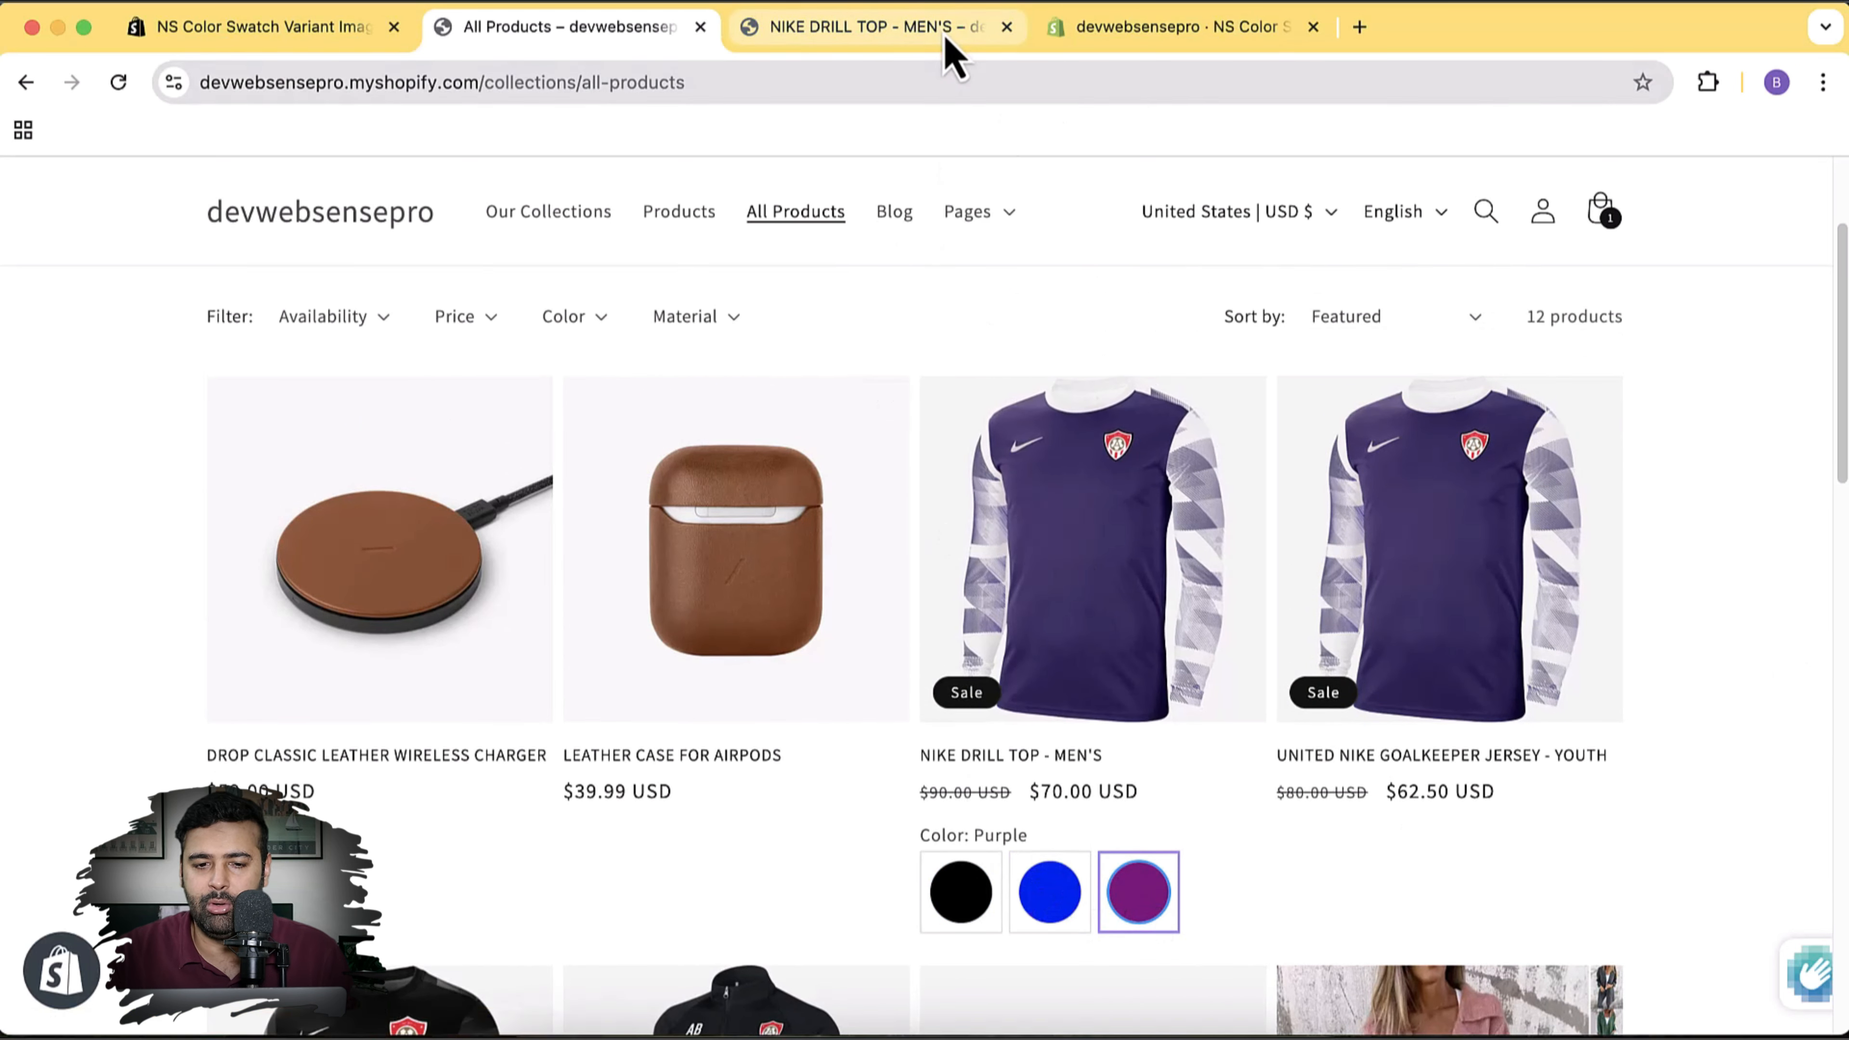
Set the Color option's collection page display style to Circular swatch in Option Configuration and save
{"action": "left_click", "coordinate": [873, 27]}
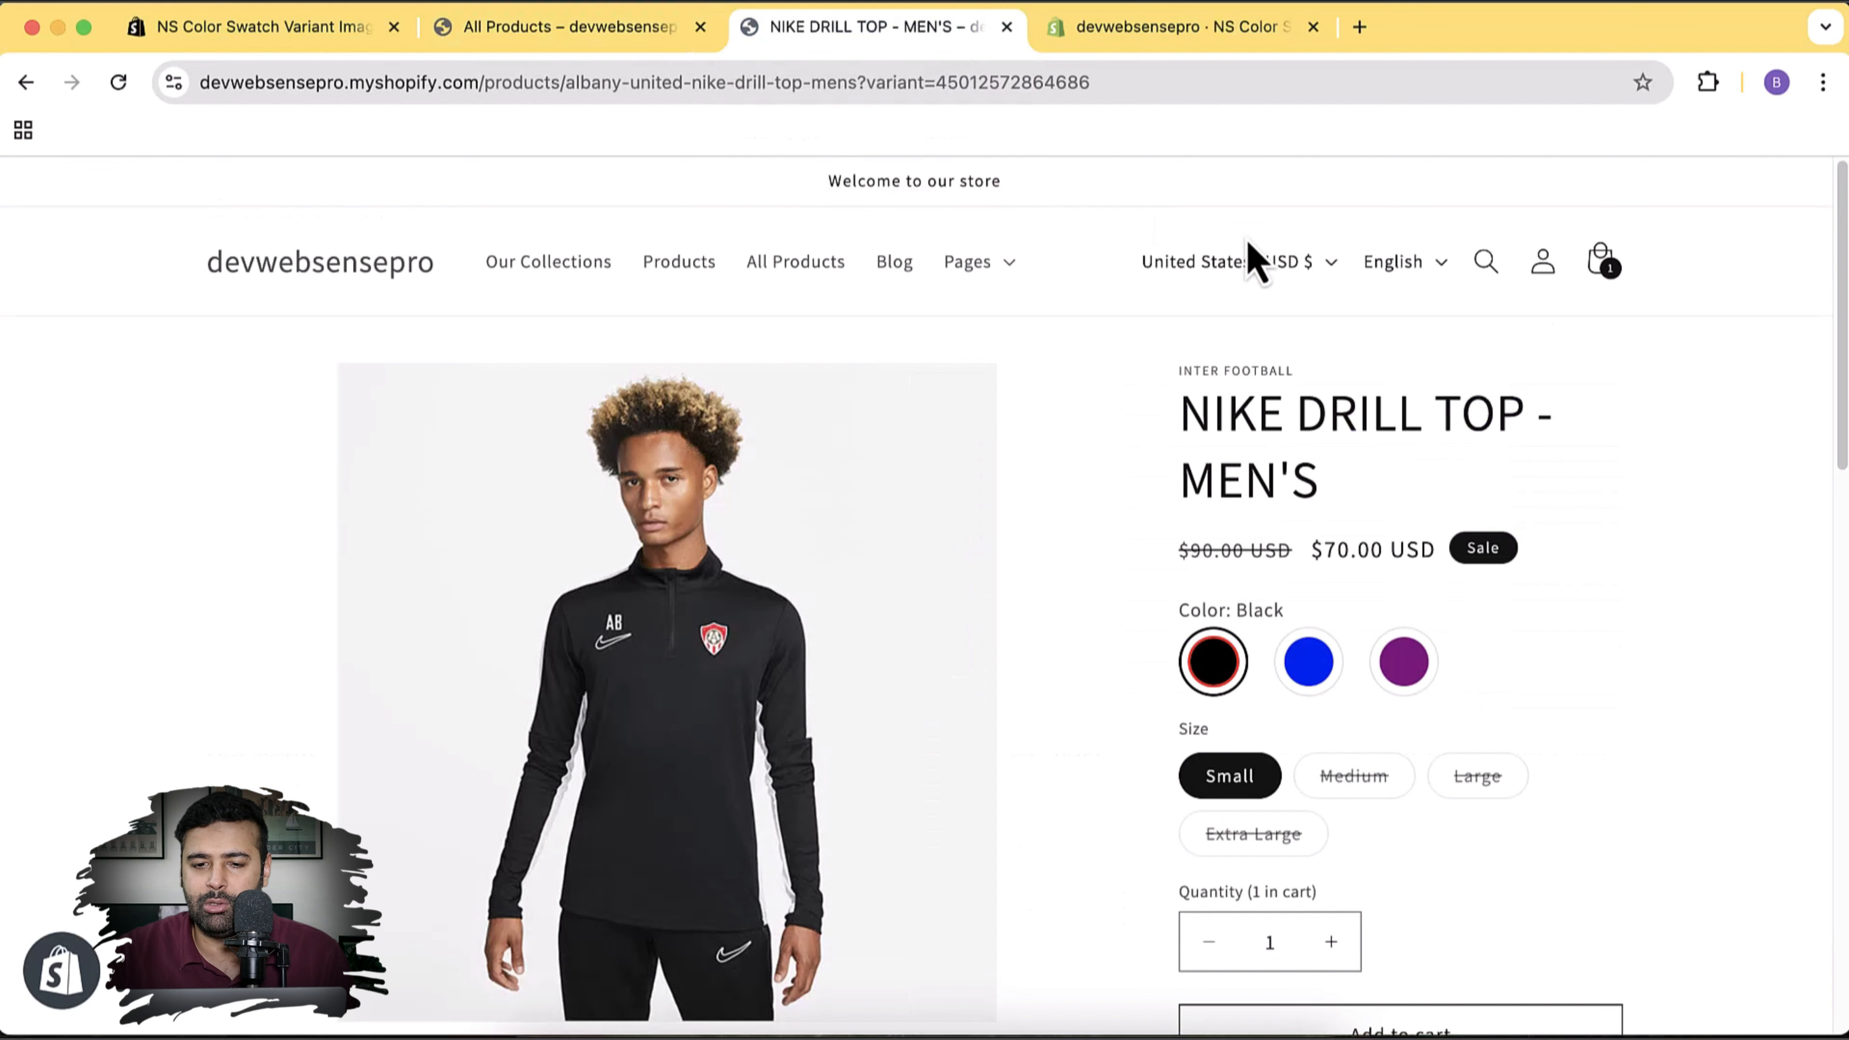
{"action": "left_click", "coordinate": [1129, 65]}
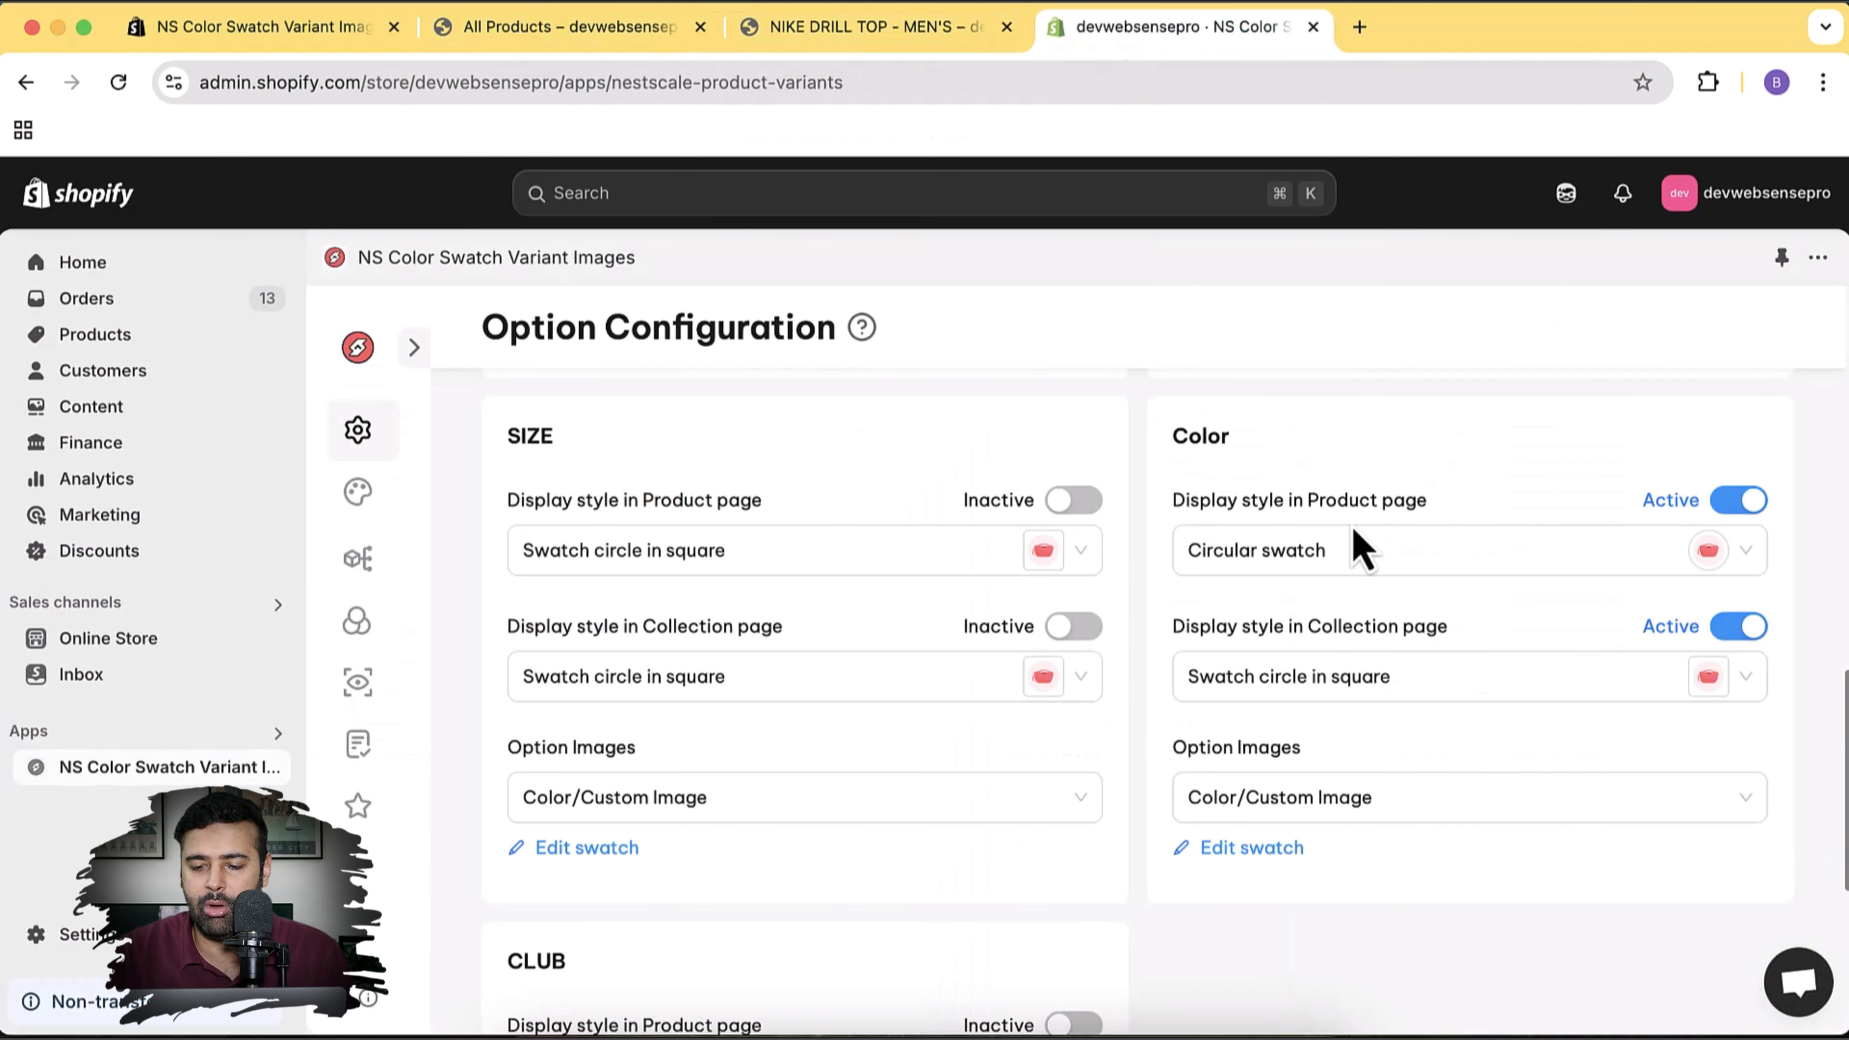
{"action": "scroll", "coordinate": [1360, 552], "scroll_direction": "down", "scroll_amount": 1}
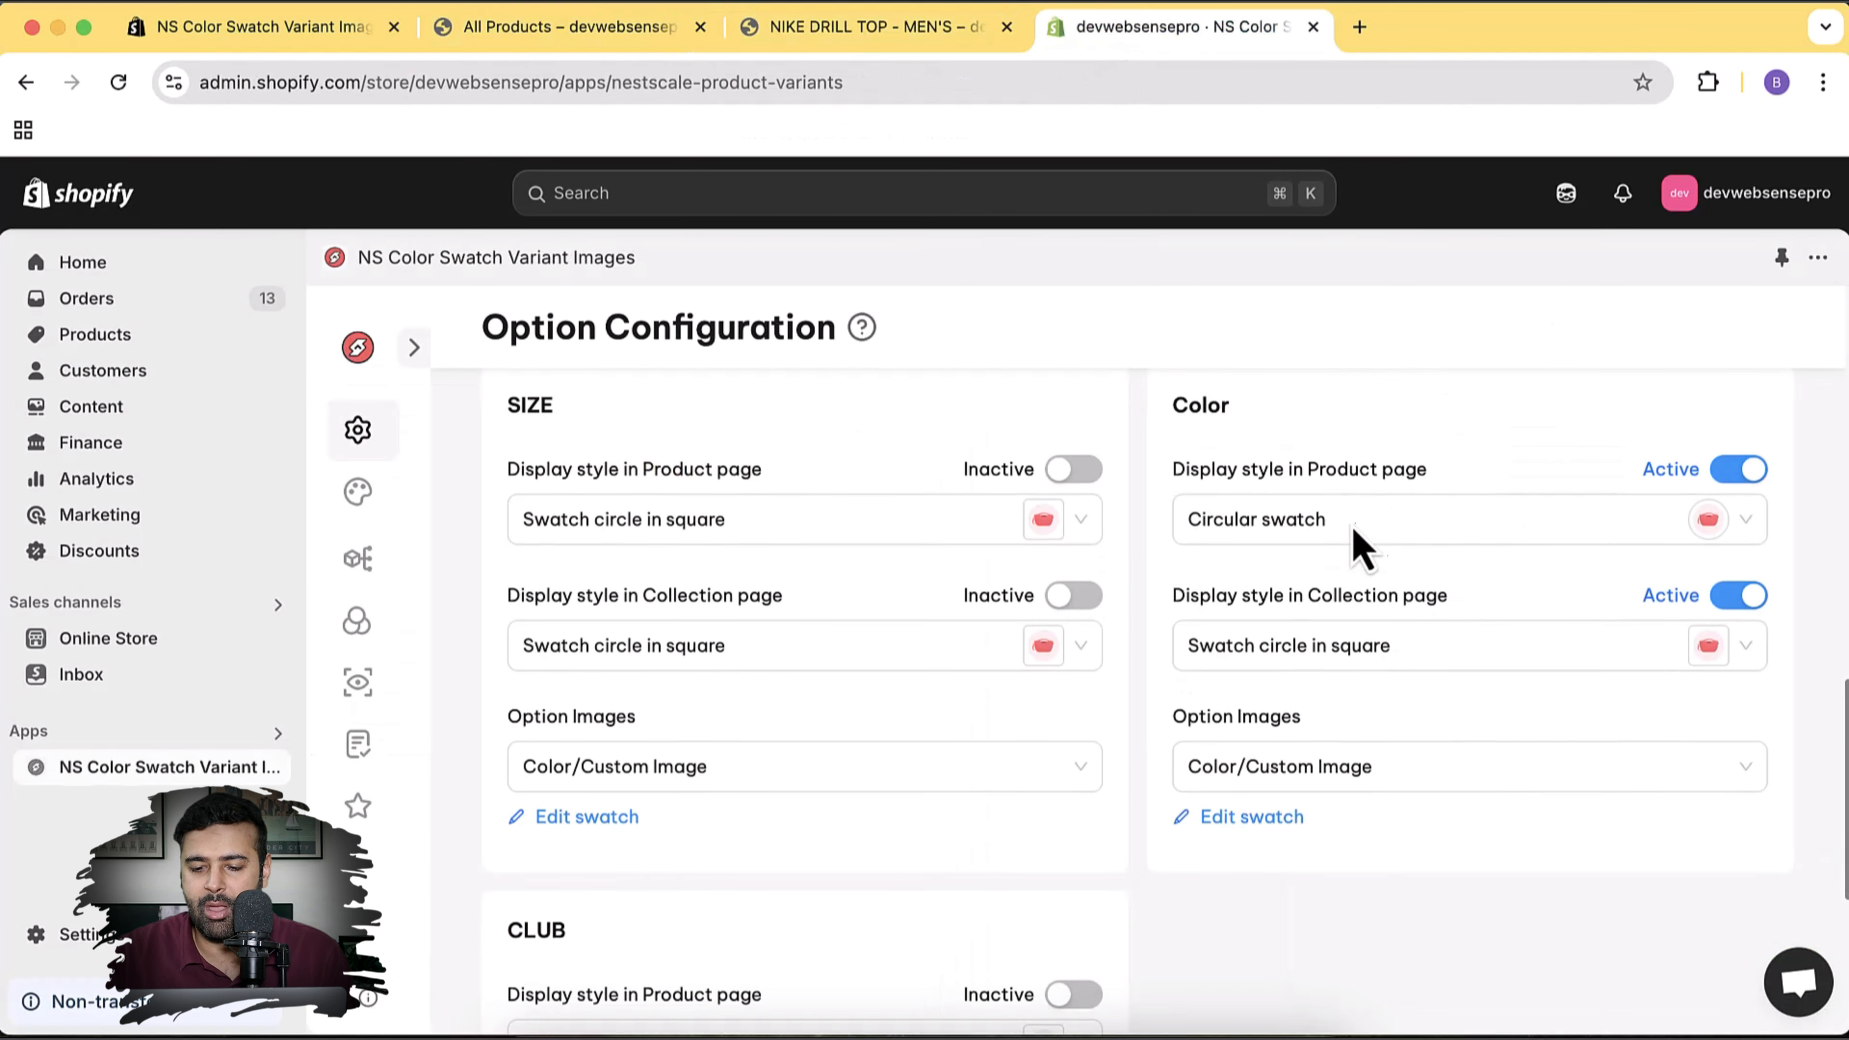
{"action": "left_click", "coordinate": [1422, 659]}
{"action": "left_click", "coordinate": [1373, 768]}
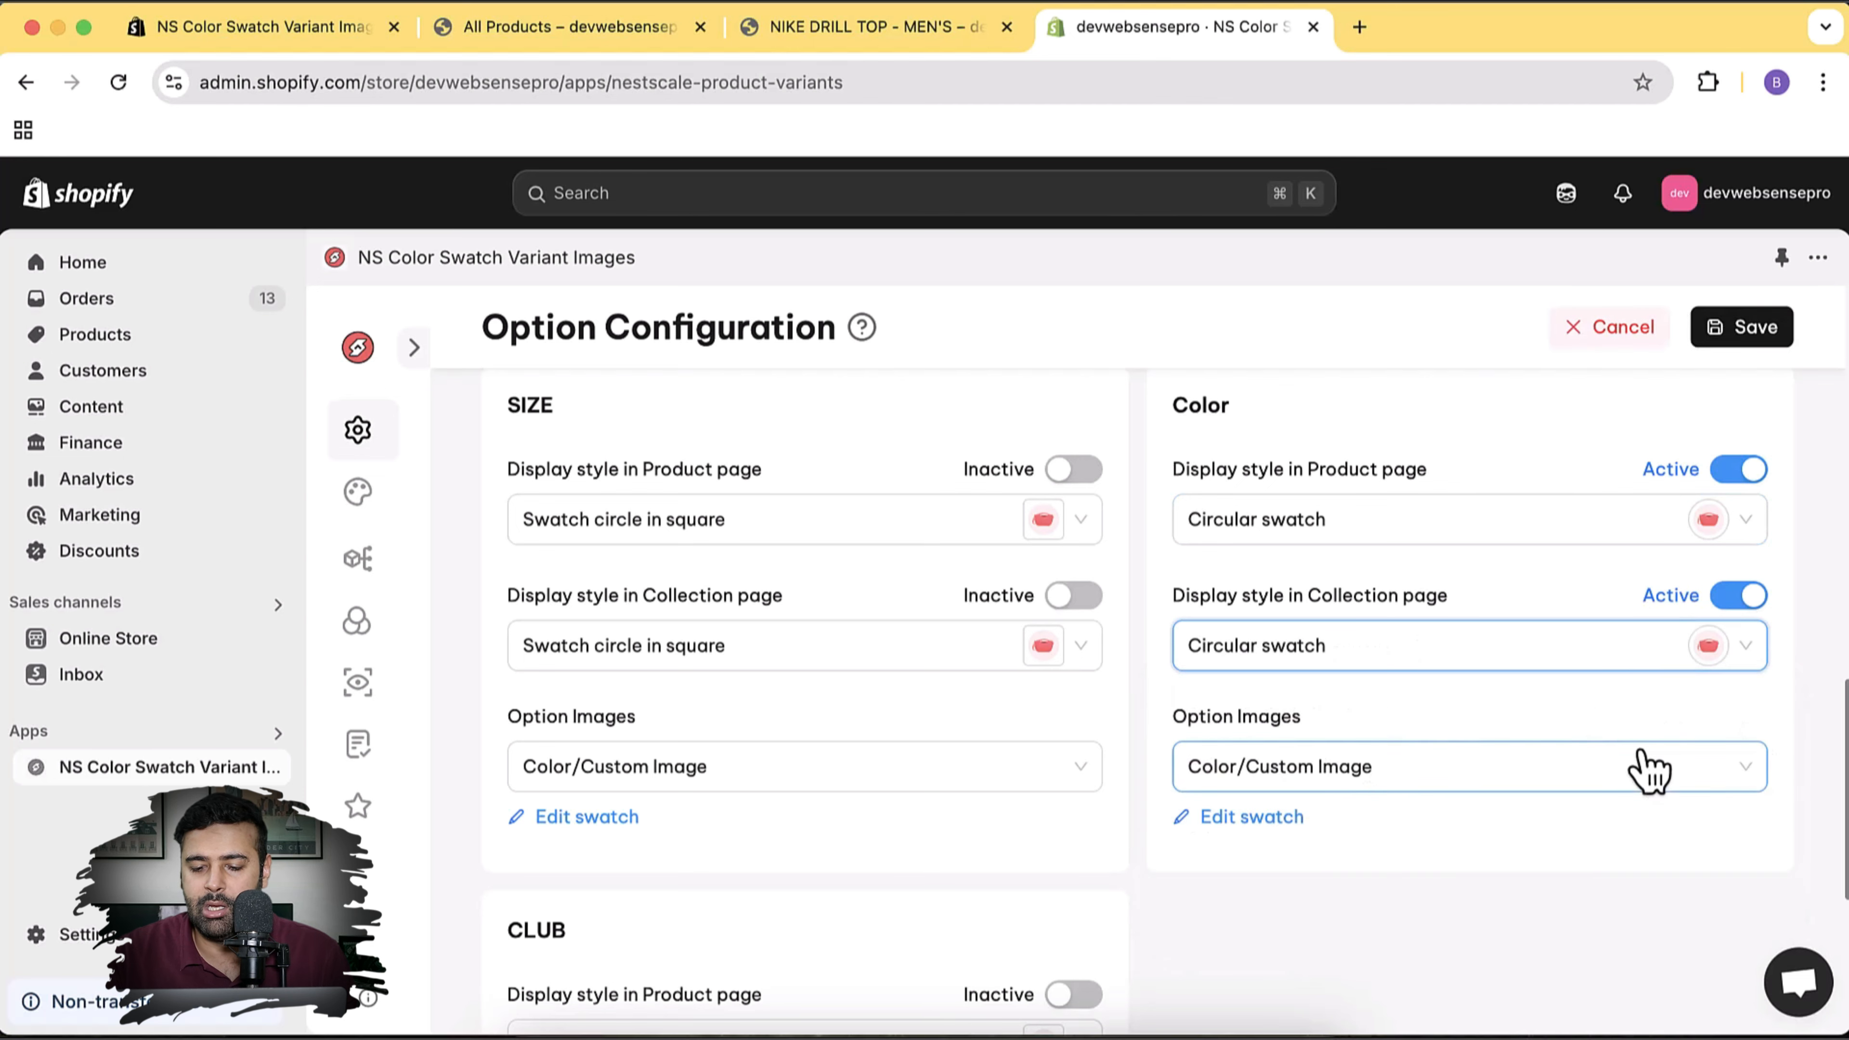
{"action": "left_click", "coordinate": [1743, 337]}
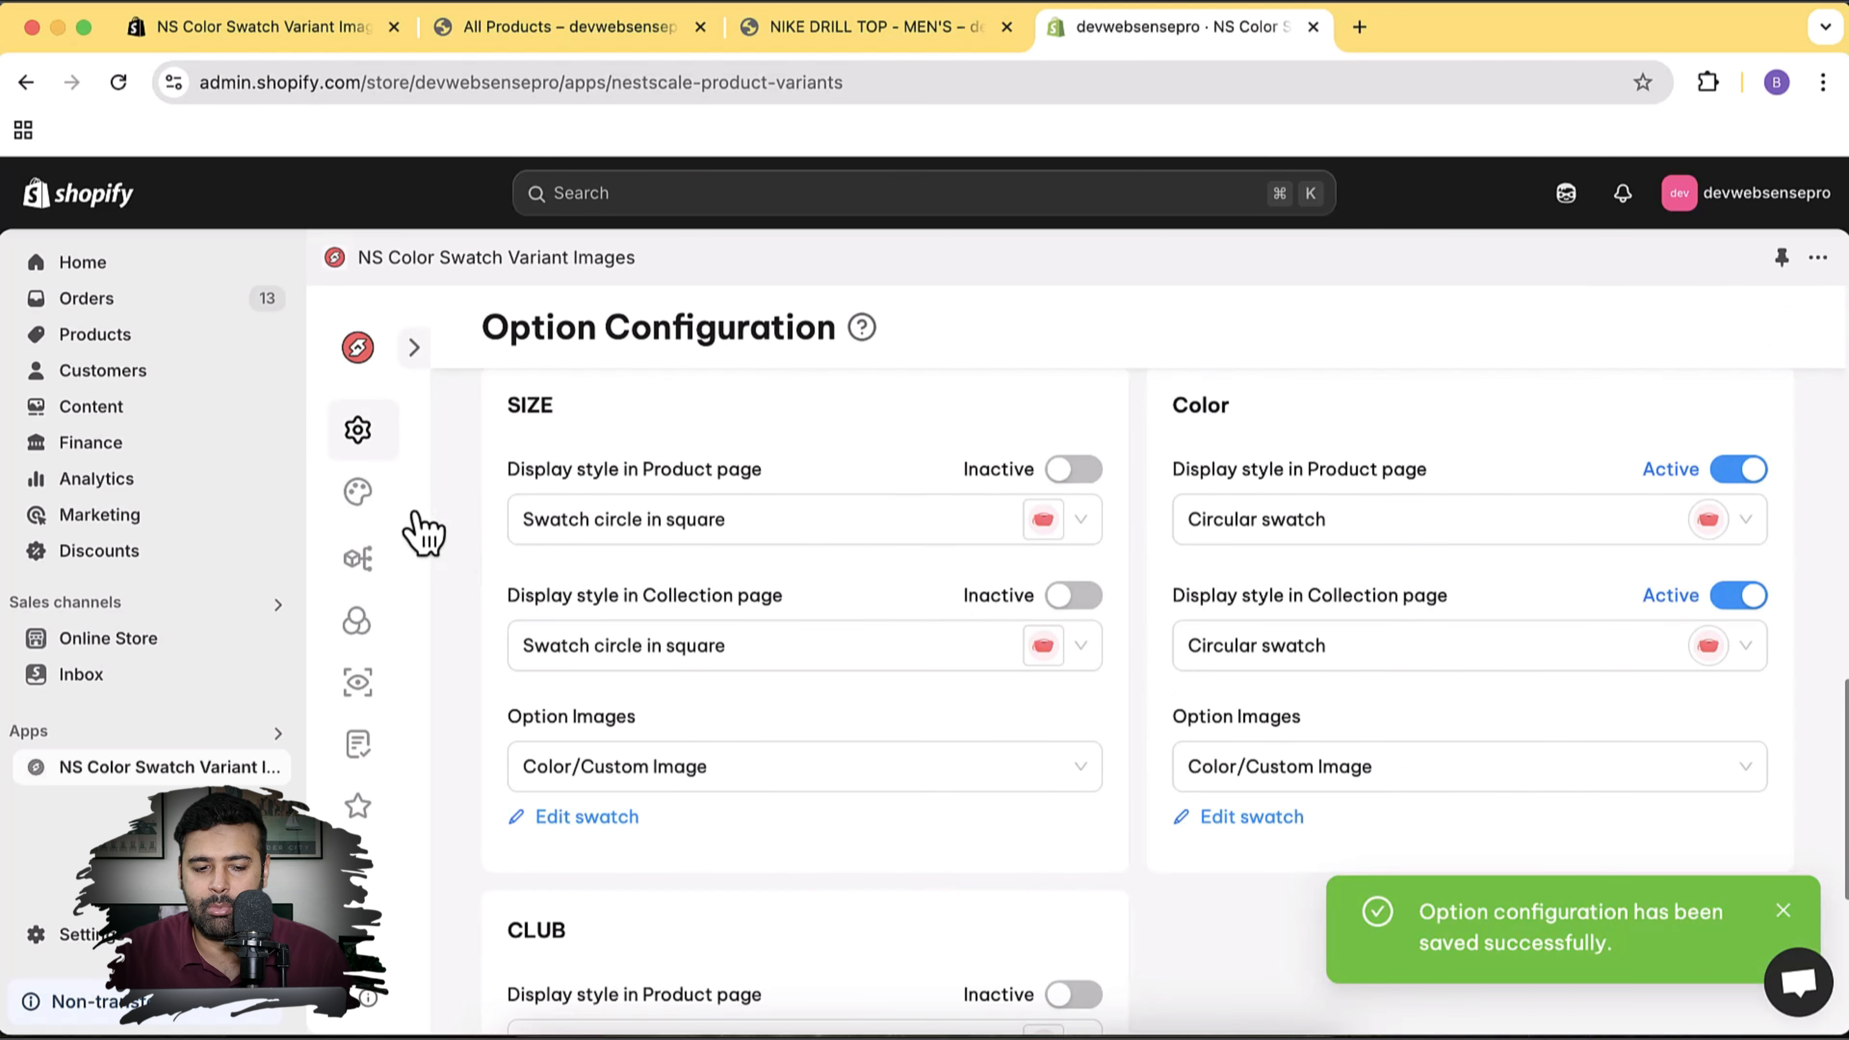
Open the Circular Swatch customization for the collection page and go to its image settings
{"action": "mouse_move", "coordinate": [383, 496]}
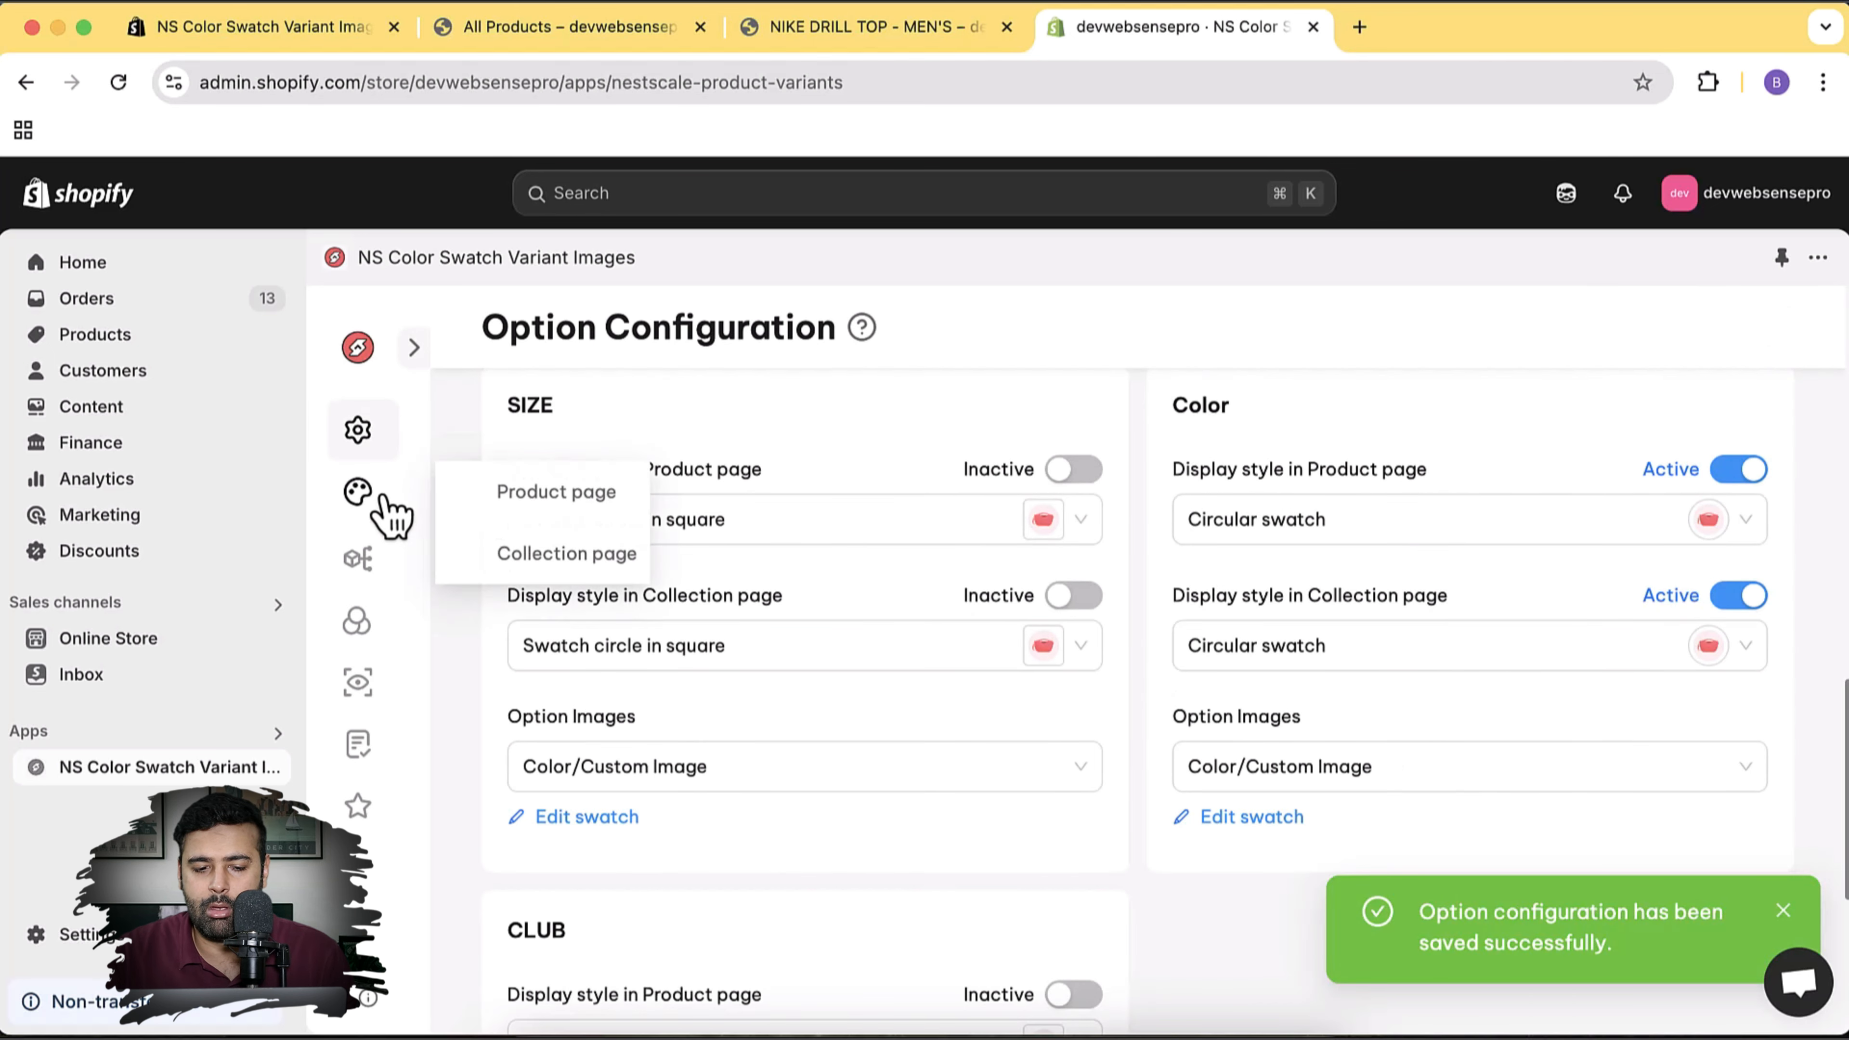
{"action": "left_click", "coordinate": [575, 555]}
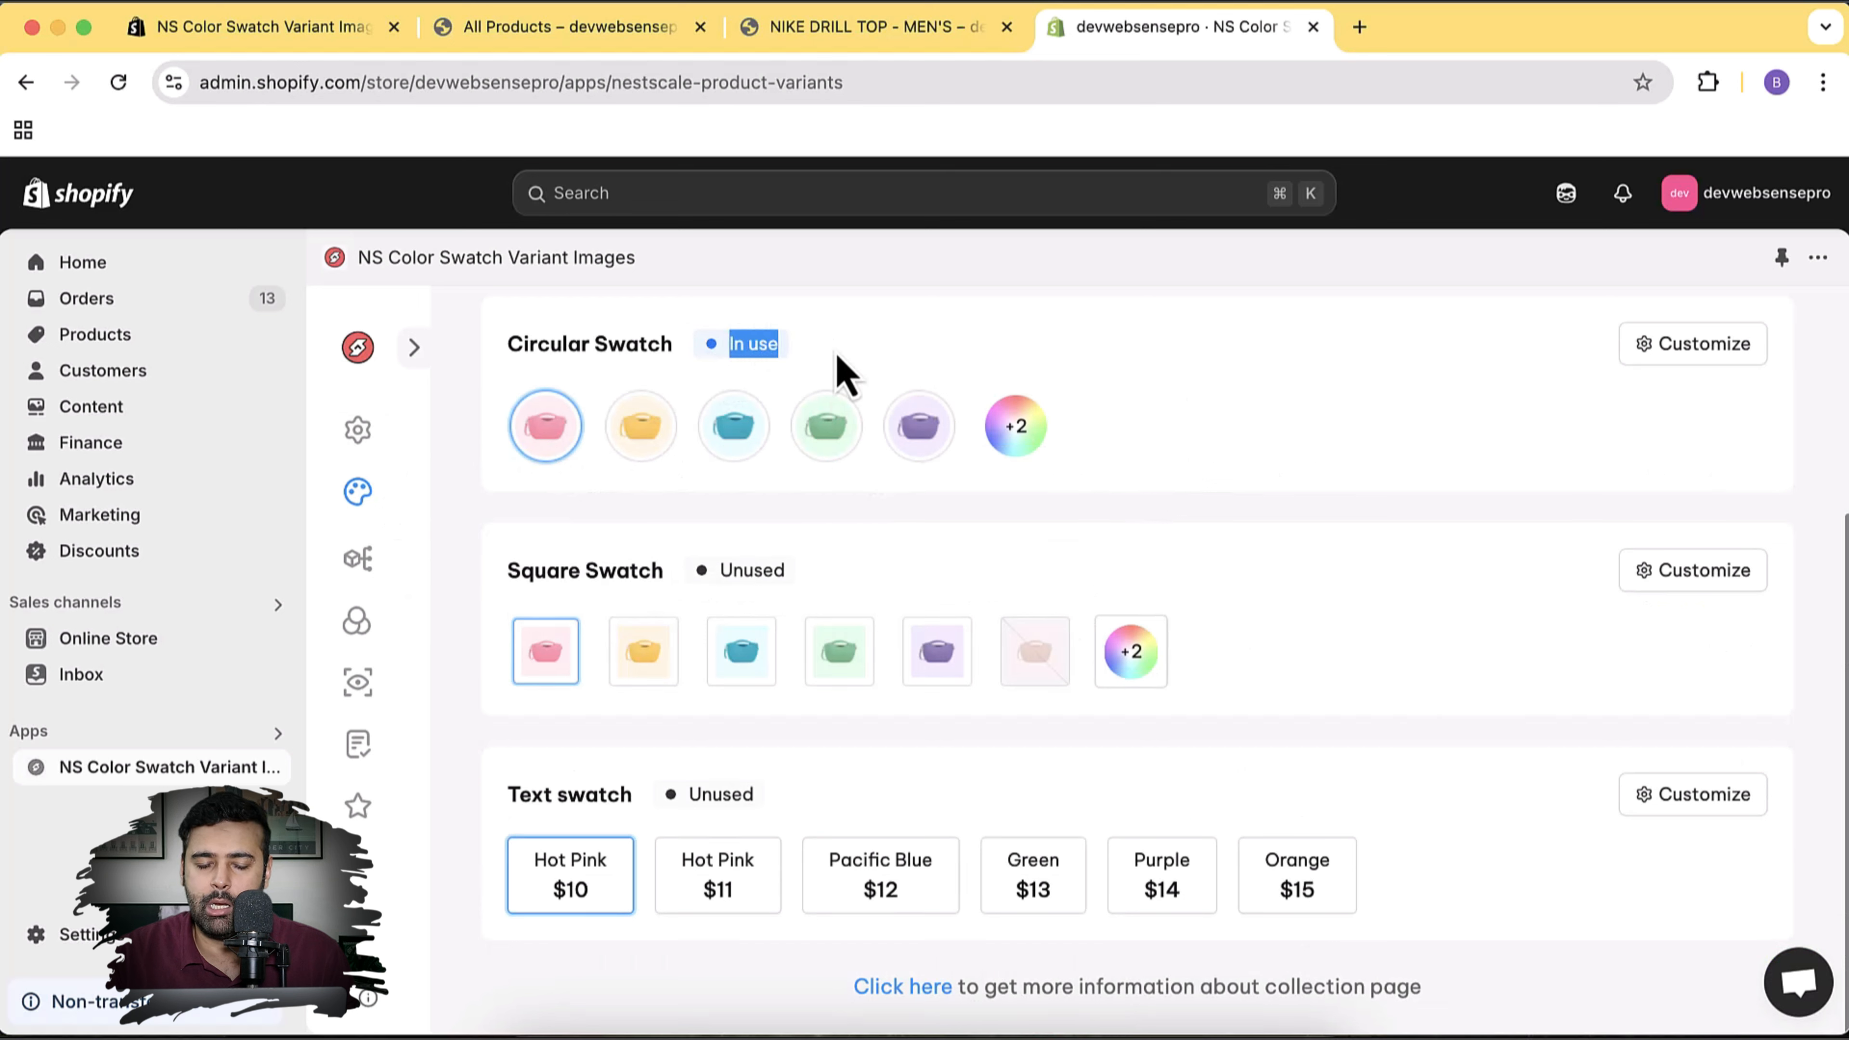
{"action": "left_click", "coordinate": [1649, 351]}
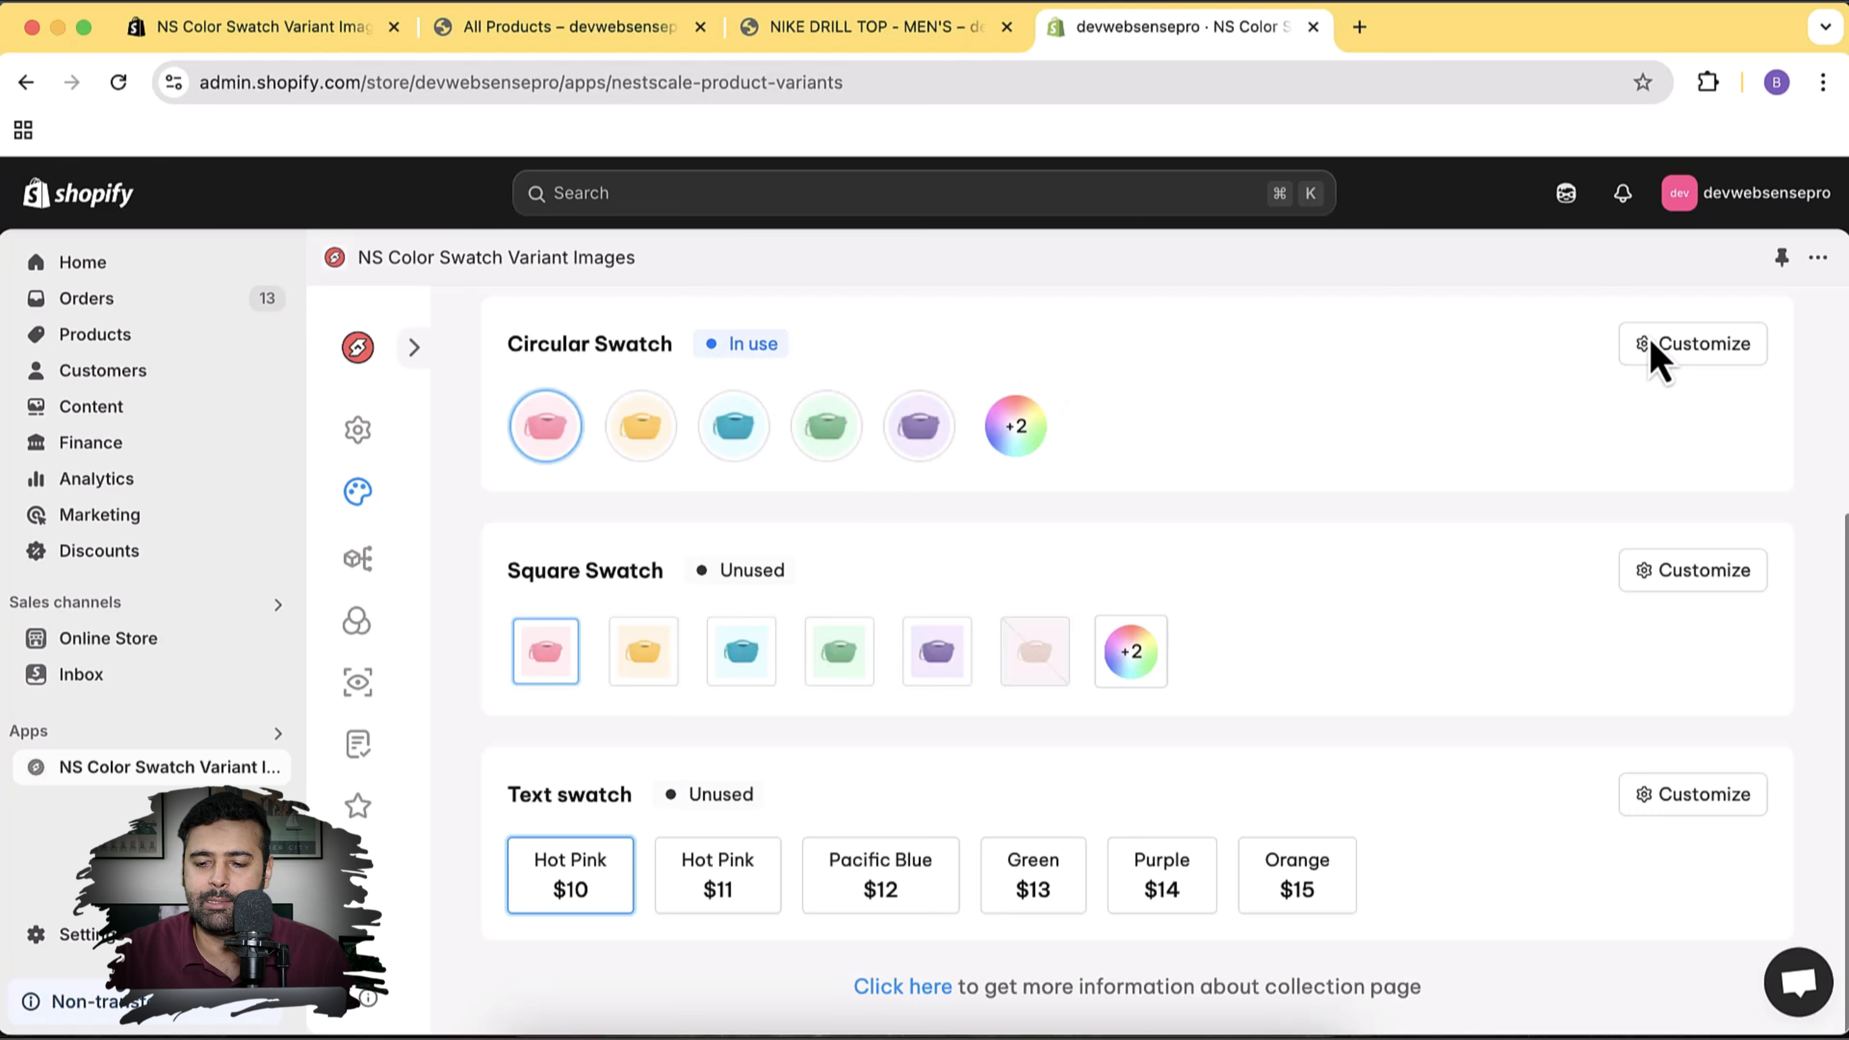
{"action": "scroll", "coordinate": [1159, 508], "scroll_direction": "down", "scroll_amount": 5}
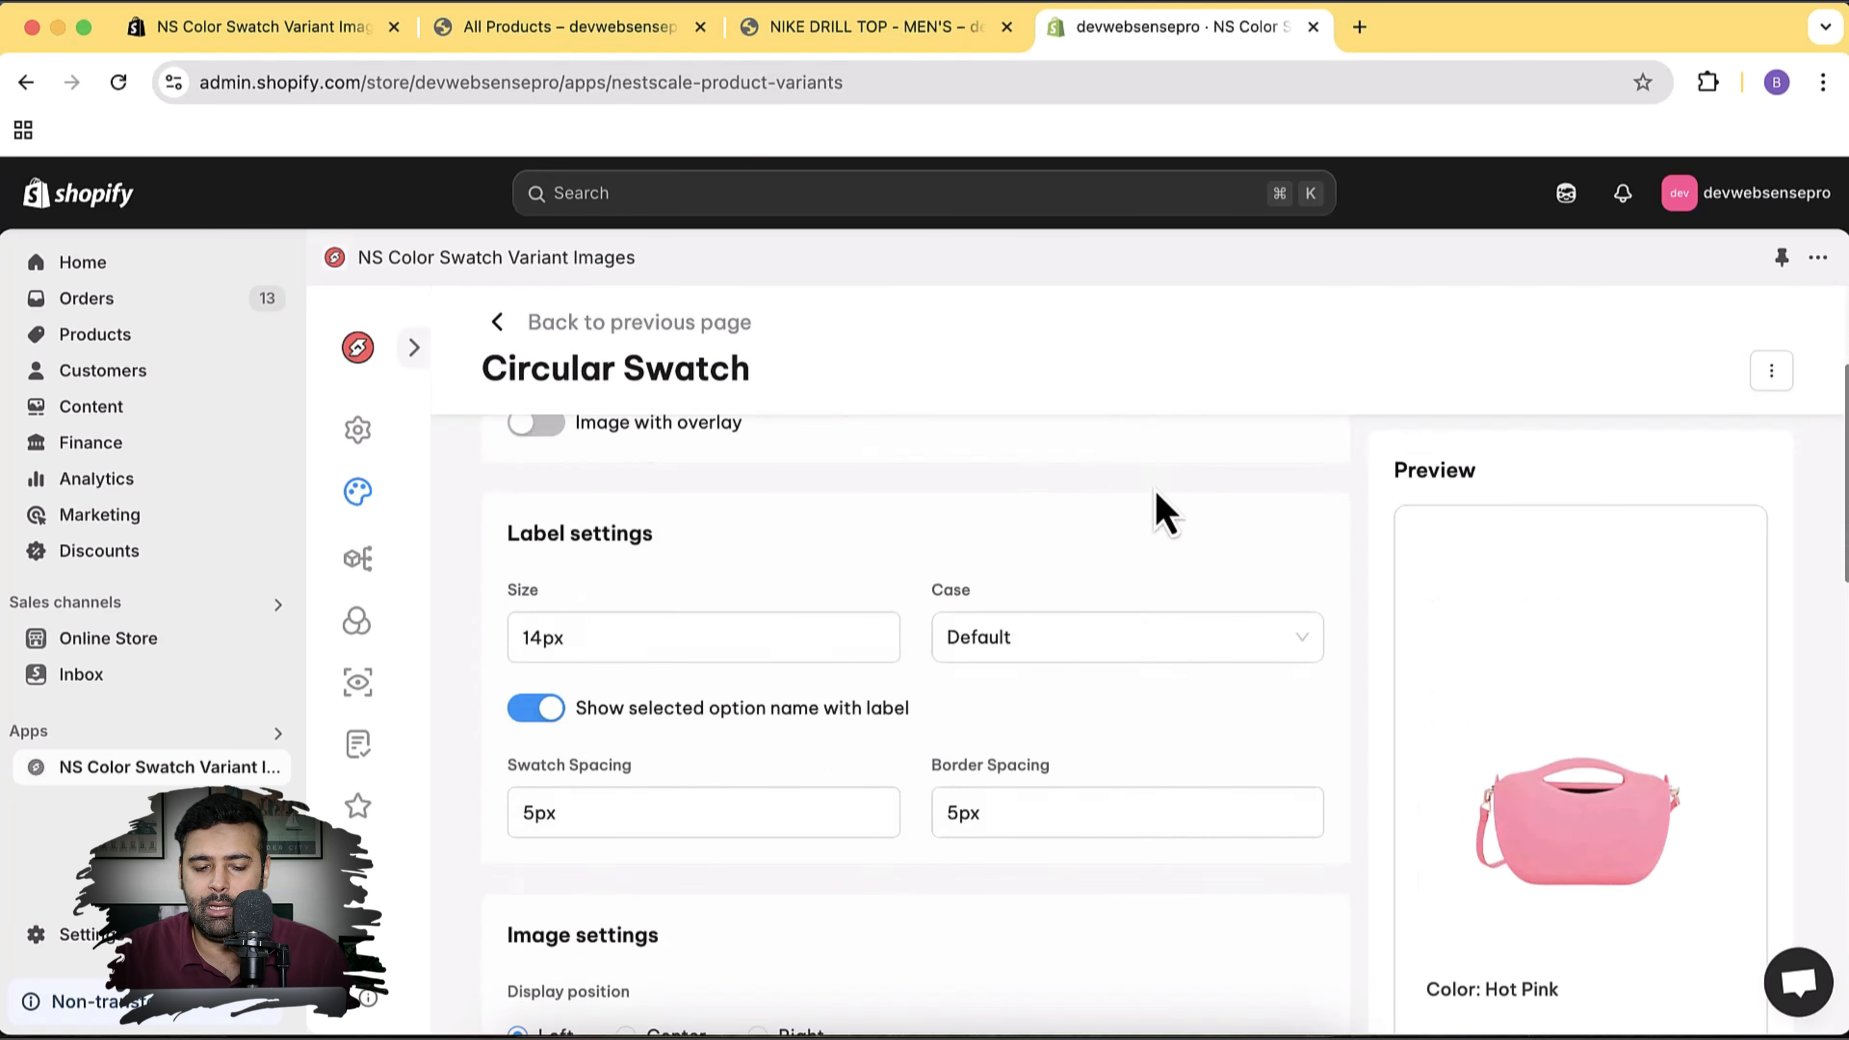
{"action": "scroll", "coordinate": [870, 601], "scroll_direction": "down", "scroll_amount": 5}
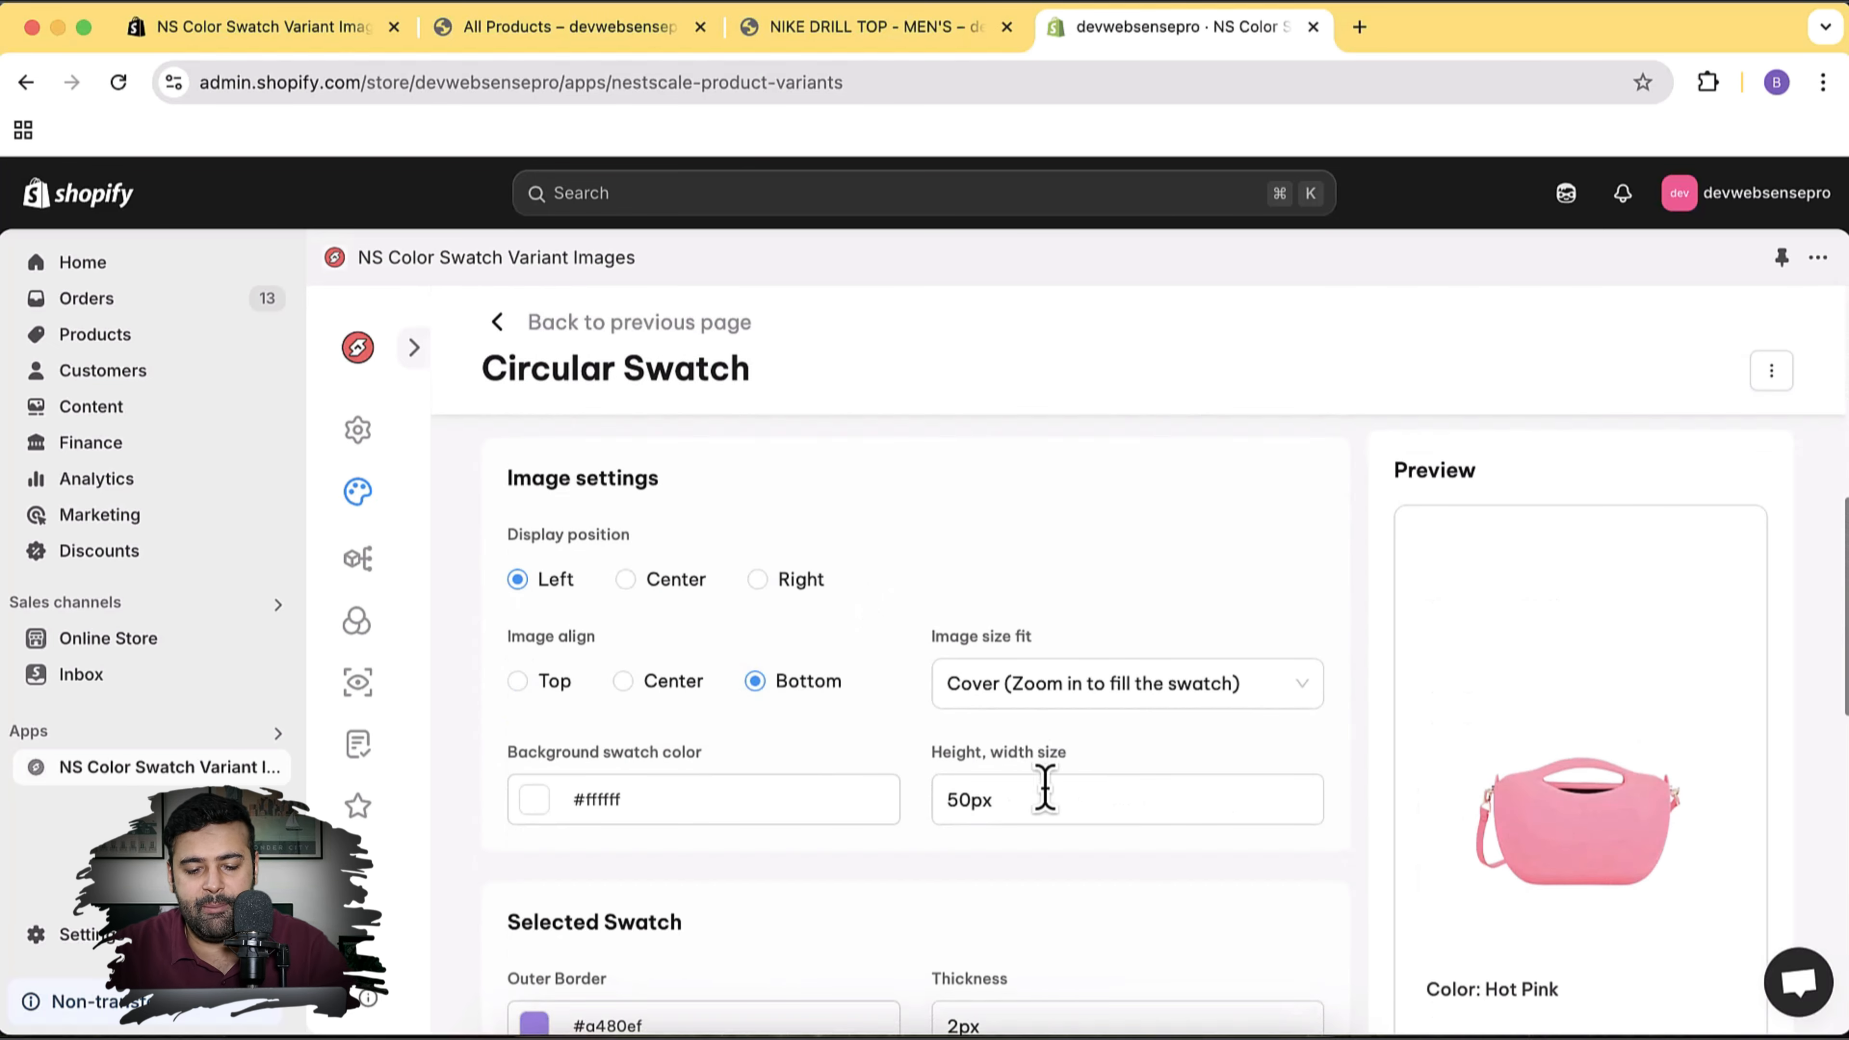
Set the collection page Circular Swatch's height and width size to 15px and save the style
{"action": "left_click", "coordinate": [959, 798]}
{"action": "scroll", "coordinate": [1279, 570], "scroll_direction": "down", "scroll_amount": 3}
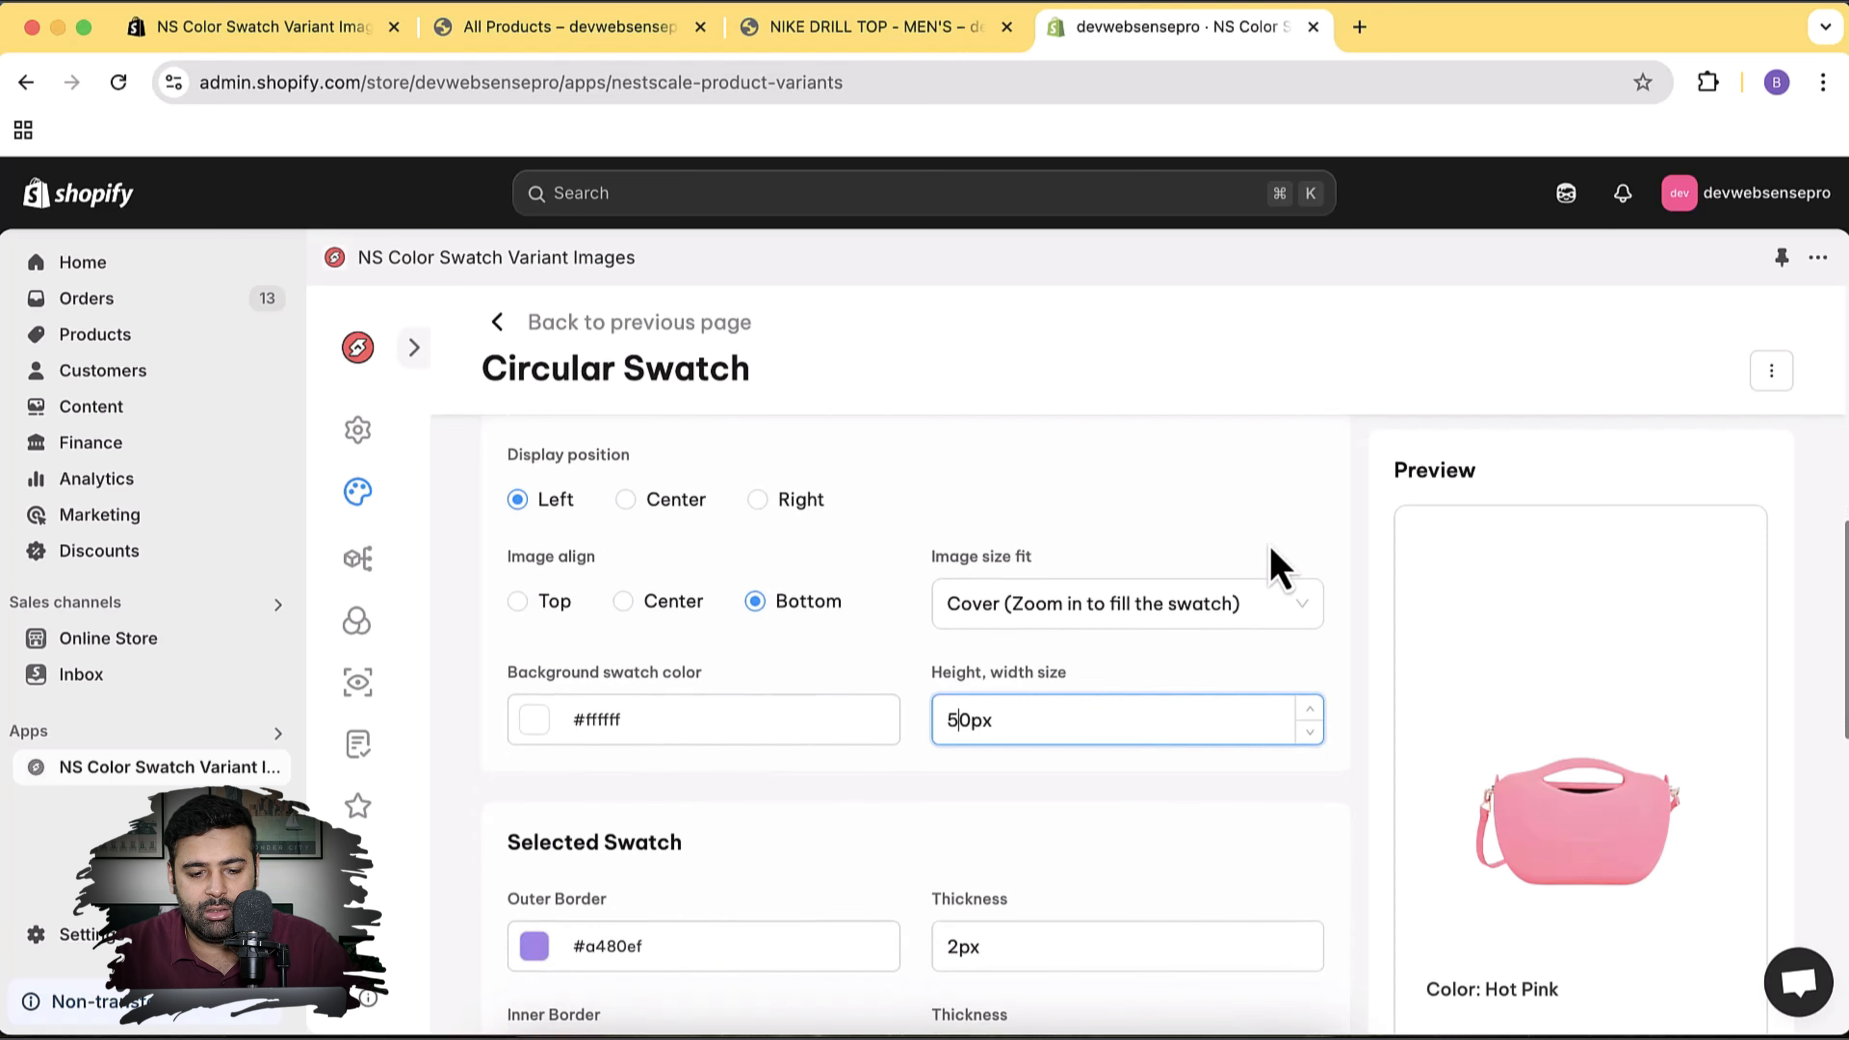
{"action": "scroll", "coordinate": [1279, 570], "scroll_direction": "up", "scroll_amount": 1}
{"action": "scroll", "coordinate": [1278, 569], "scroll_direction": "up", "scroll_amount": 2}
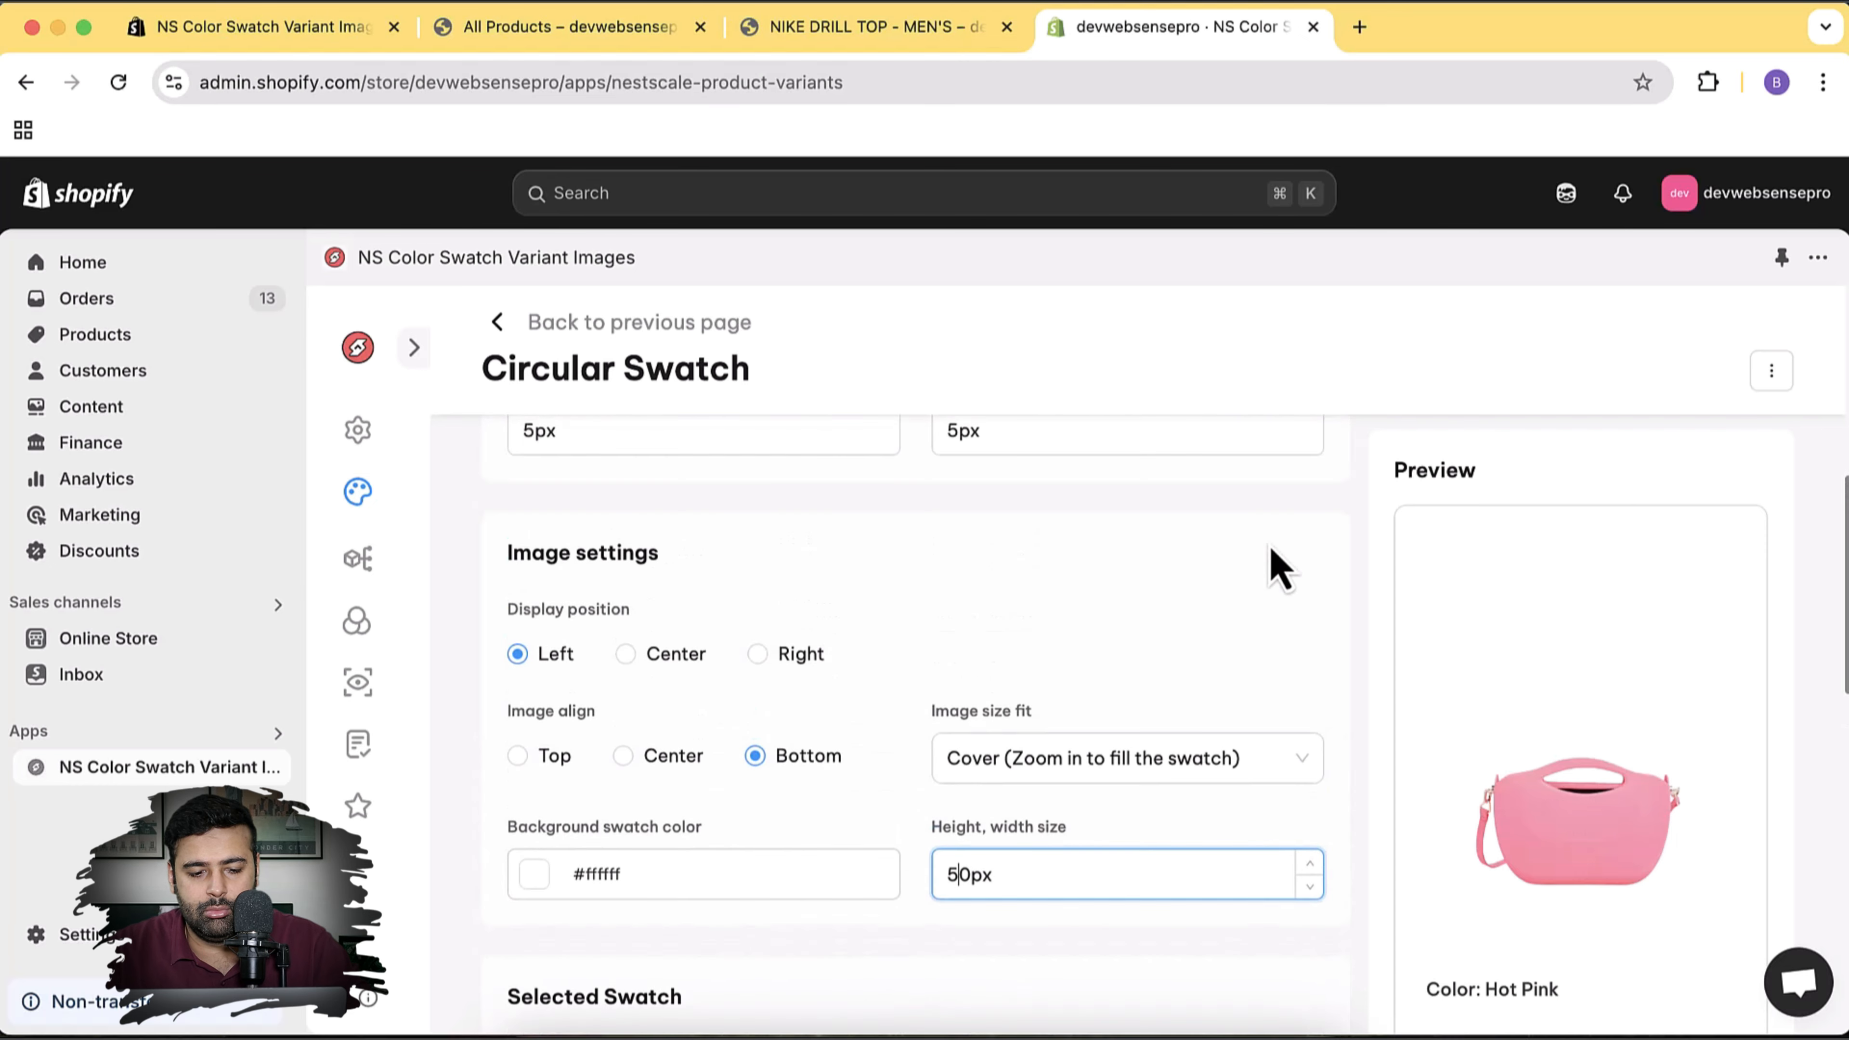
{"action": "scroll", "coordinate": [1279, 568], "scroll_direction": "down", "scroll_amount": 1}
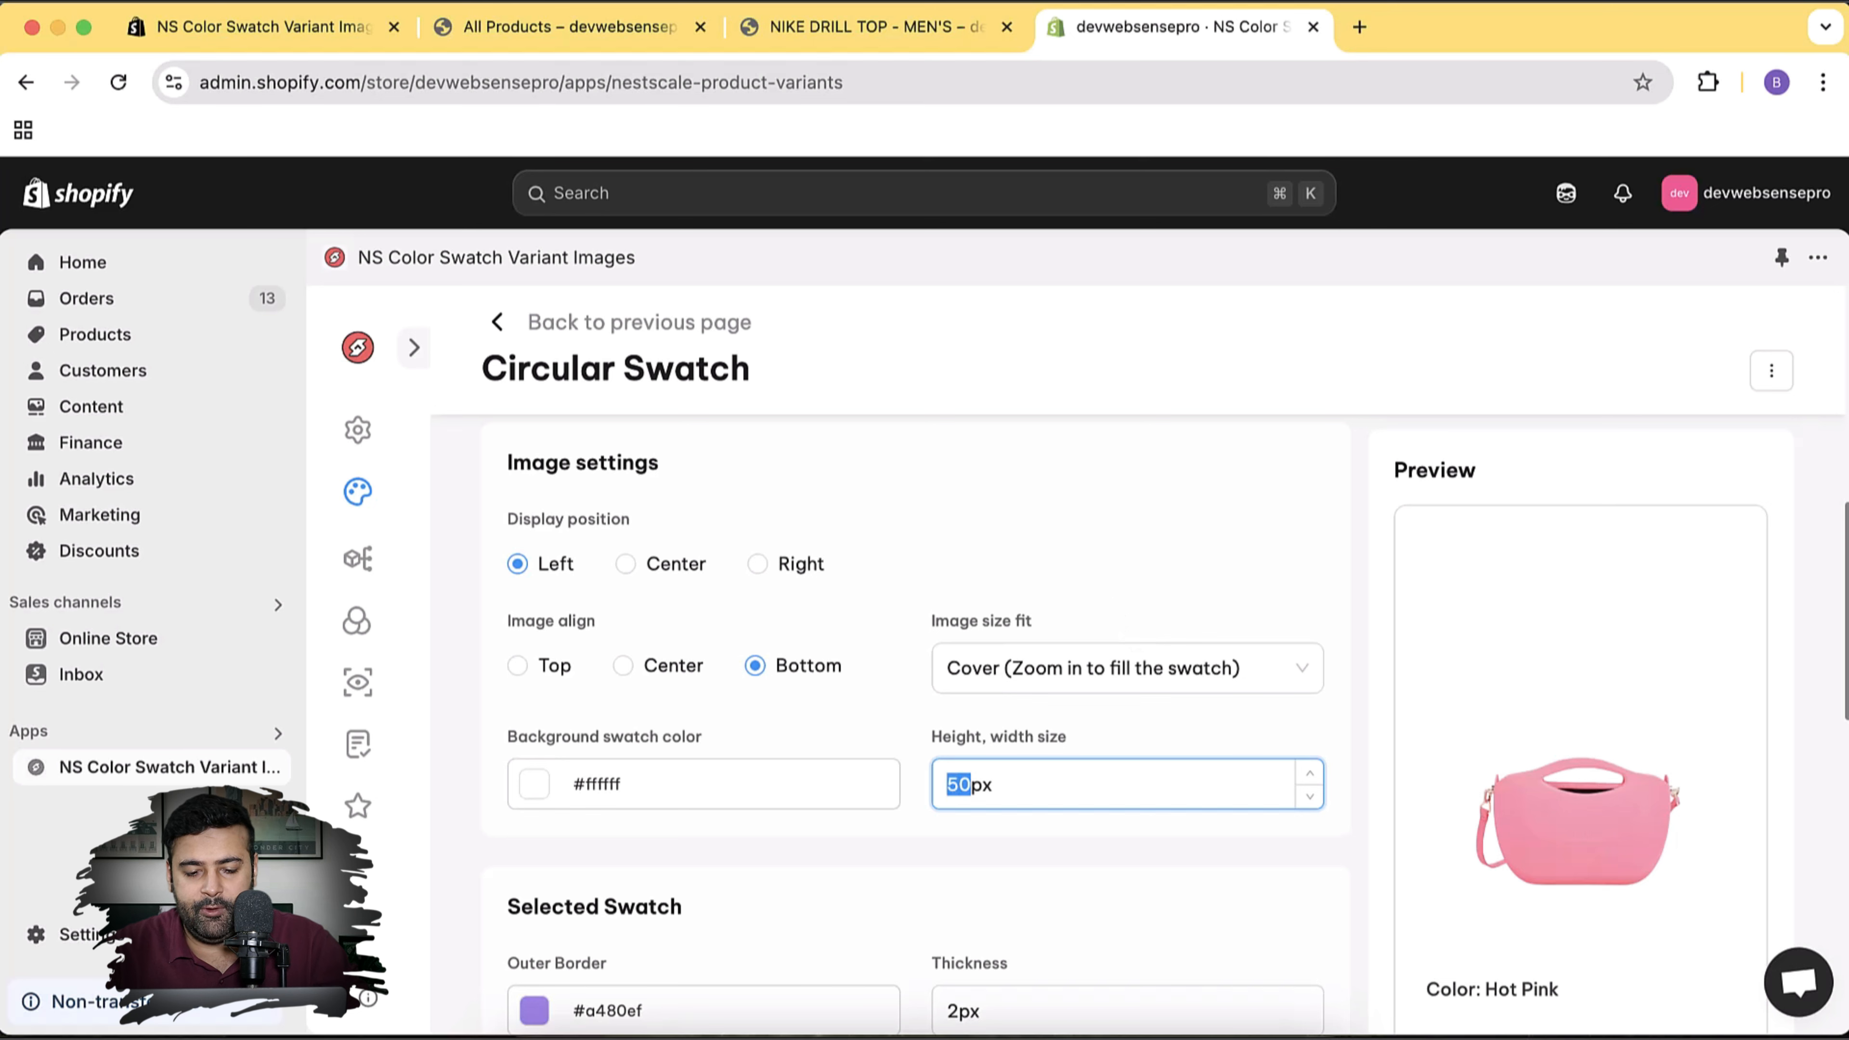
{"action": "type", "text": "15"}
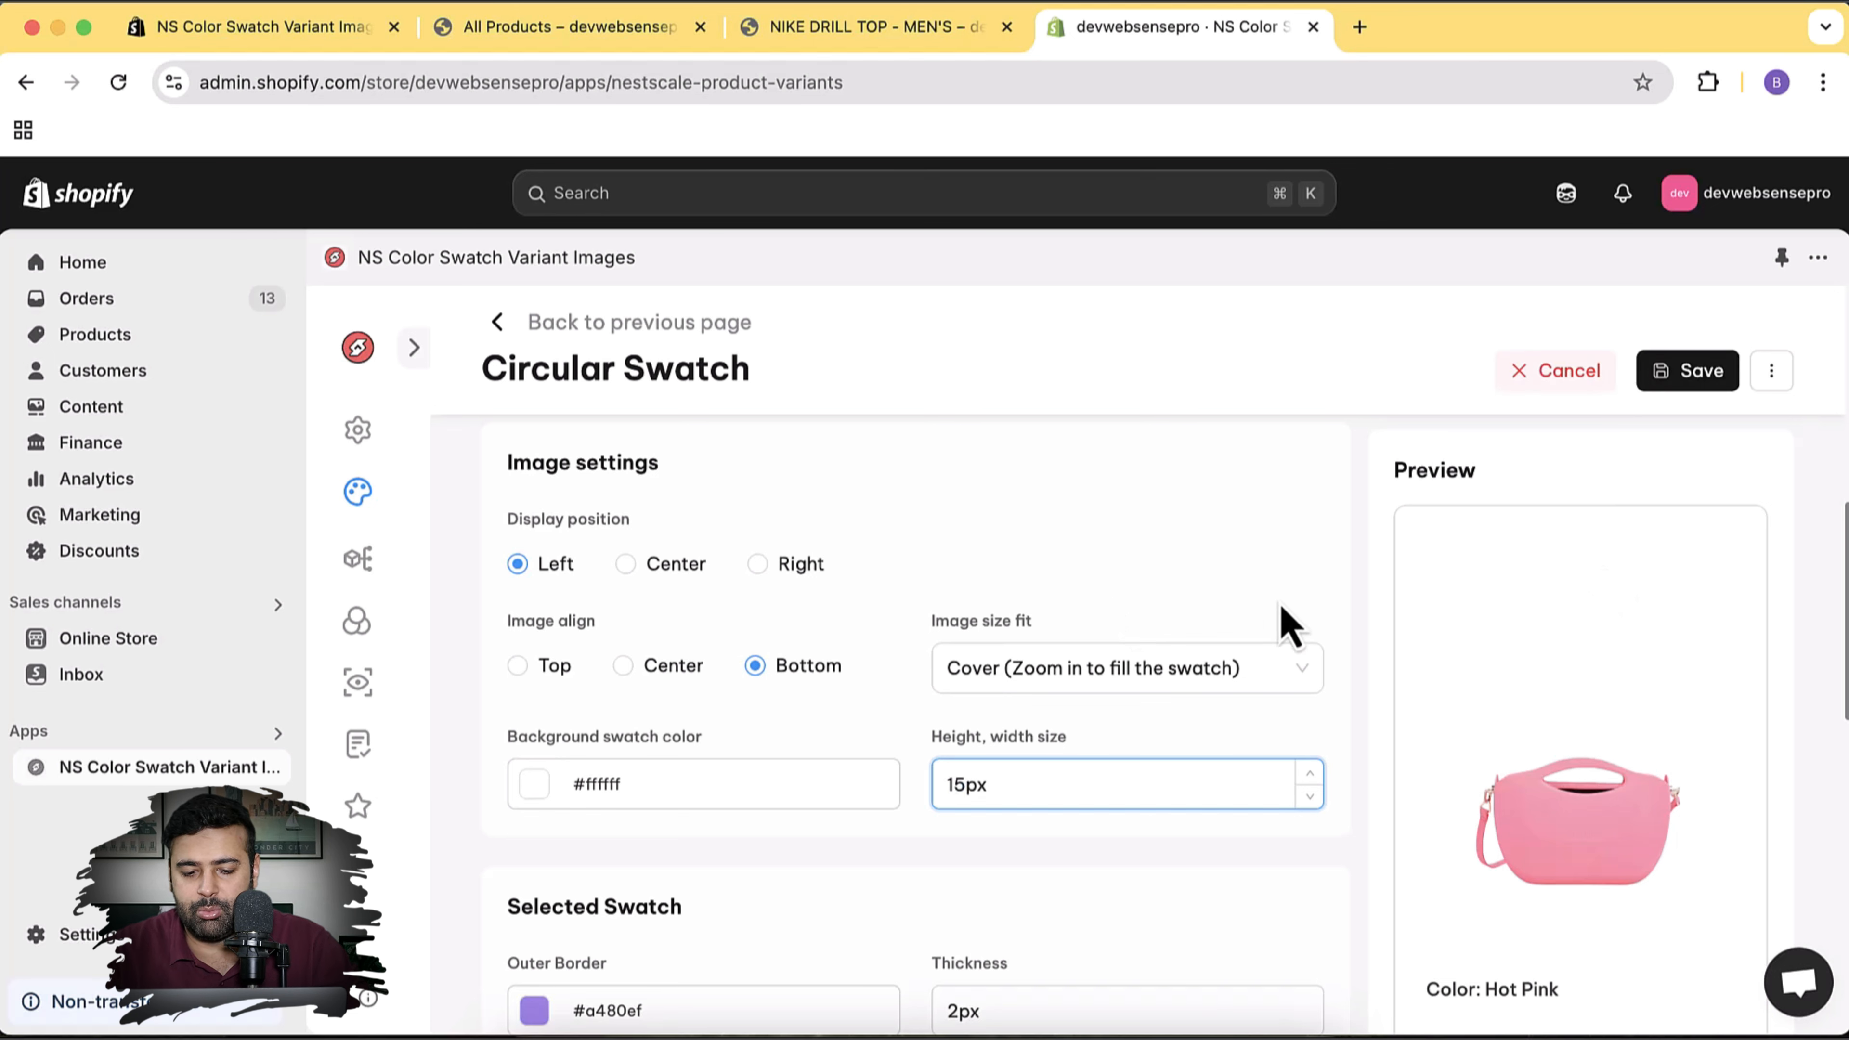
{"action": "left_click", "coordinate": [1311, 550]}
{"action": "scroll", "coordinate": [1415, 628], "scroll_direction": "down", "scroll_amount": 3}
{"action": "scroll", "coordinate": [1416, 628], "scroll_direction": "up", "scroll_amount": 5}
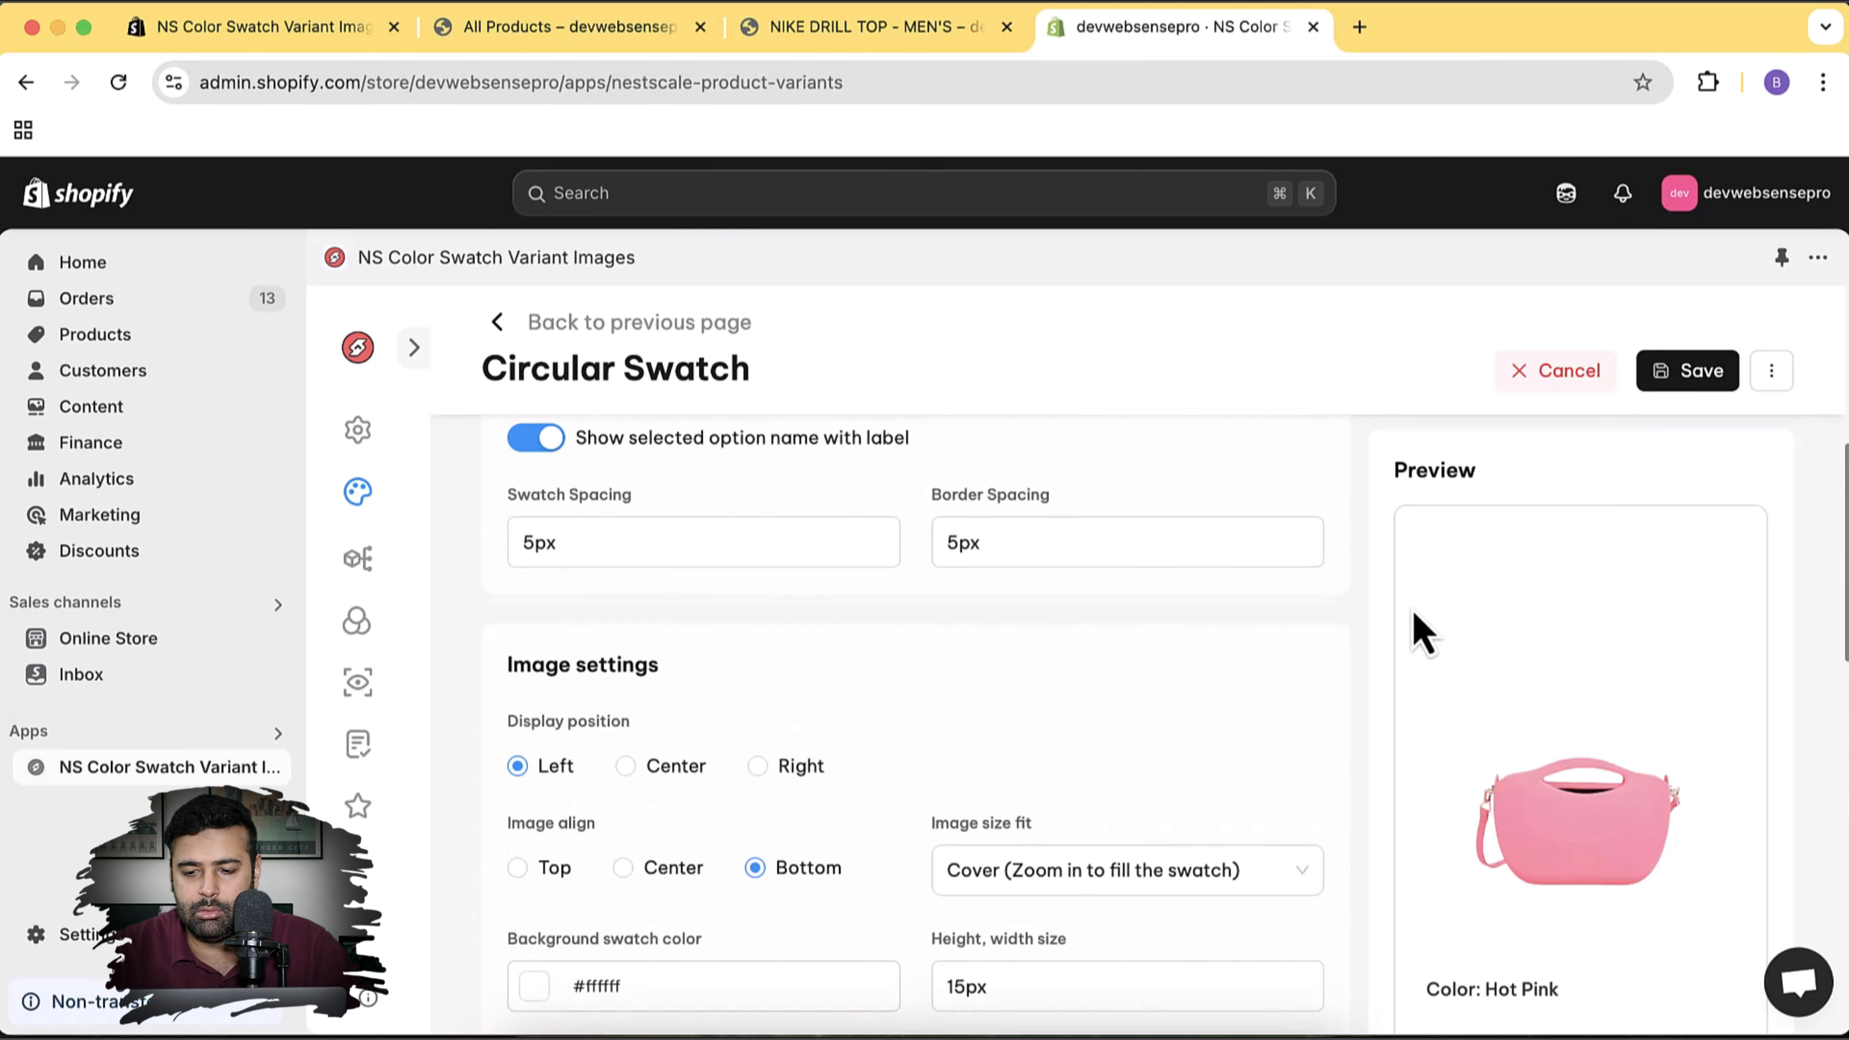
{"action": "left_click", "coordinate": [1674, 373]}
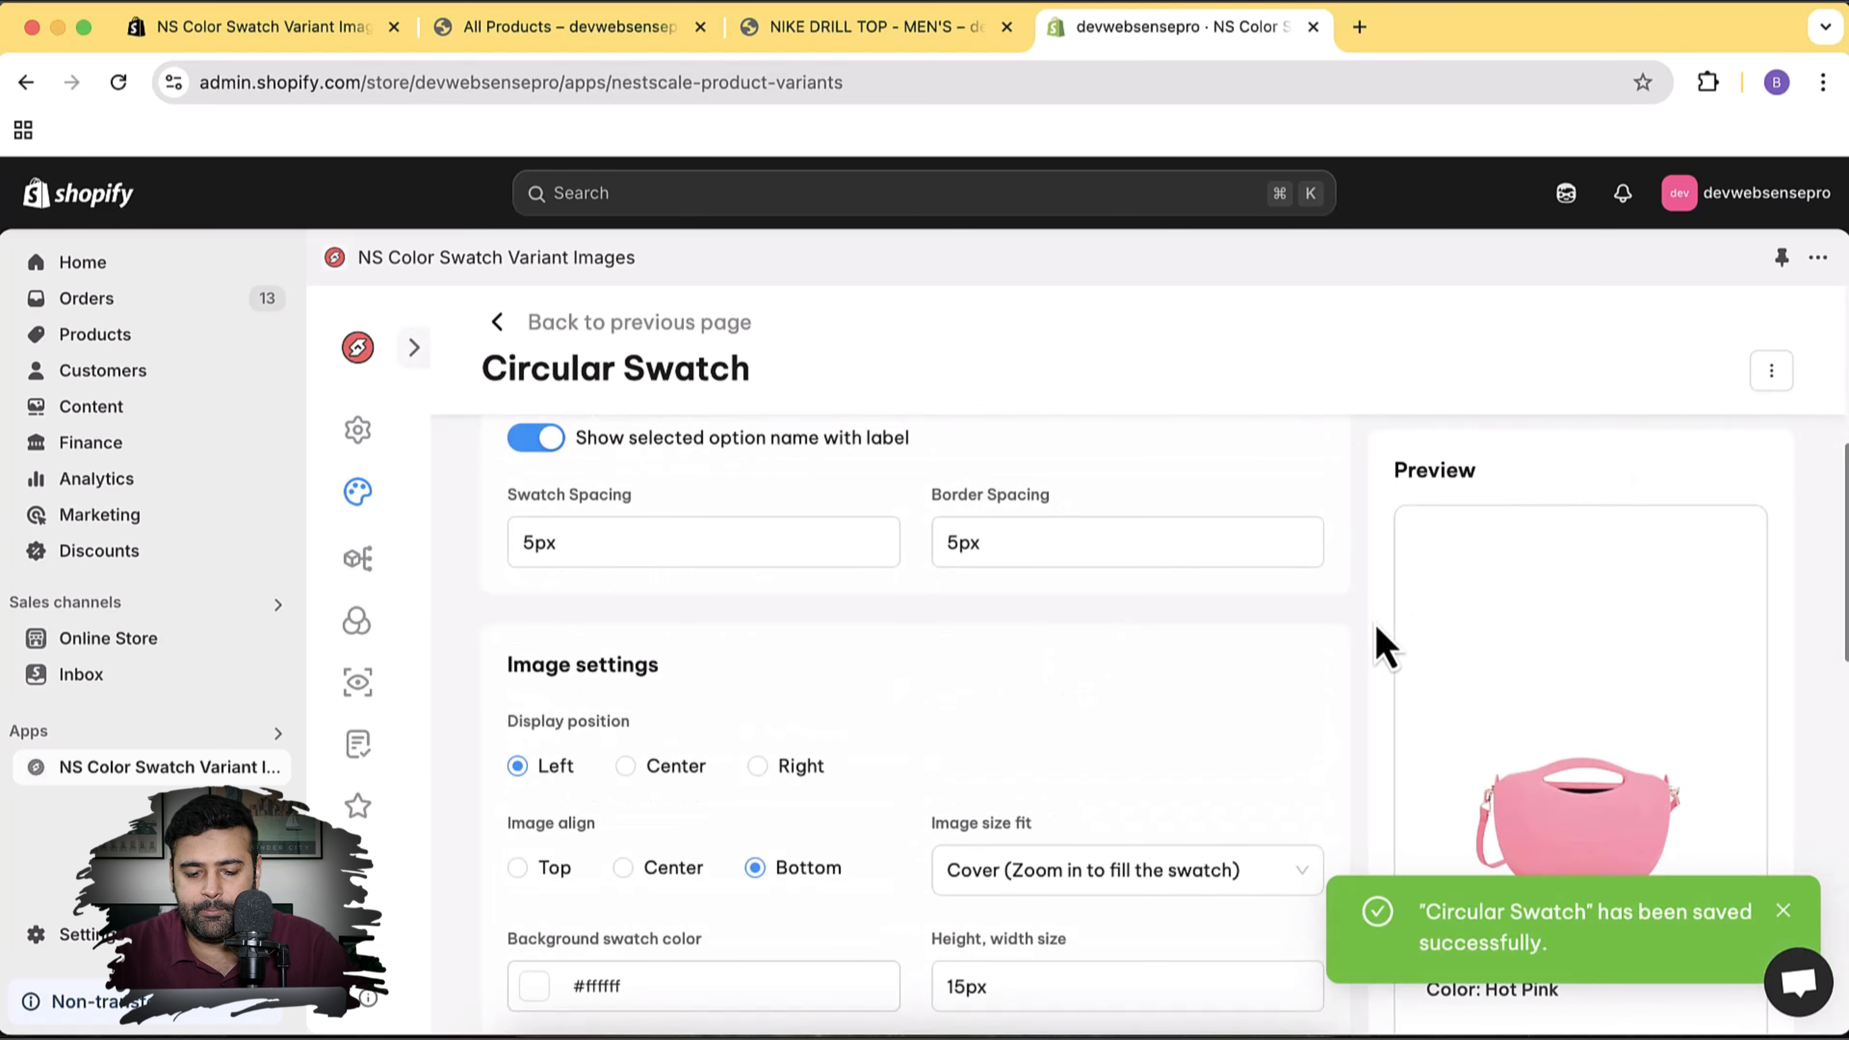
{"action": "scroll", "coordinate": [1353, 628], "scroll_direction": "down", "scroll_amount": 3}
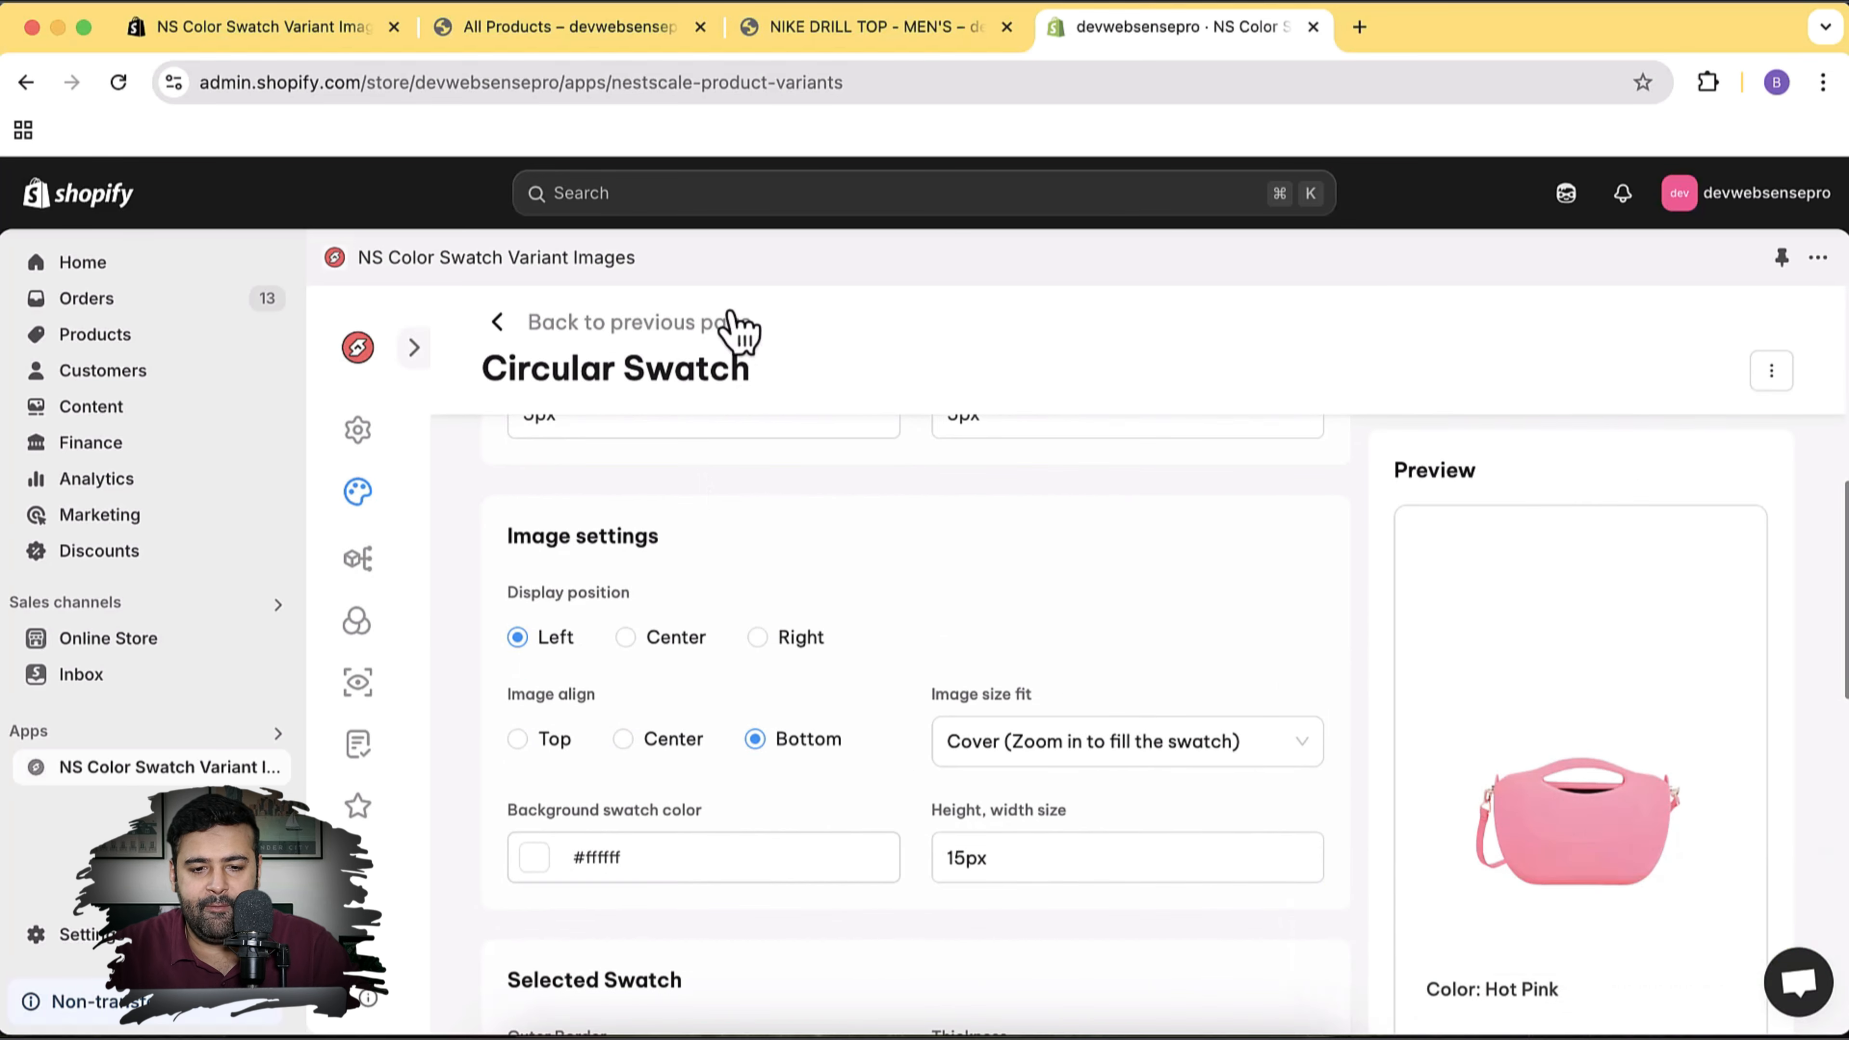
Reload the All Products page and test the resized blue, purple and black swatches on the NIKE DRILL TOP - MEN'S card
{"action": "left_click", "coordinate": [811, 40]}
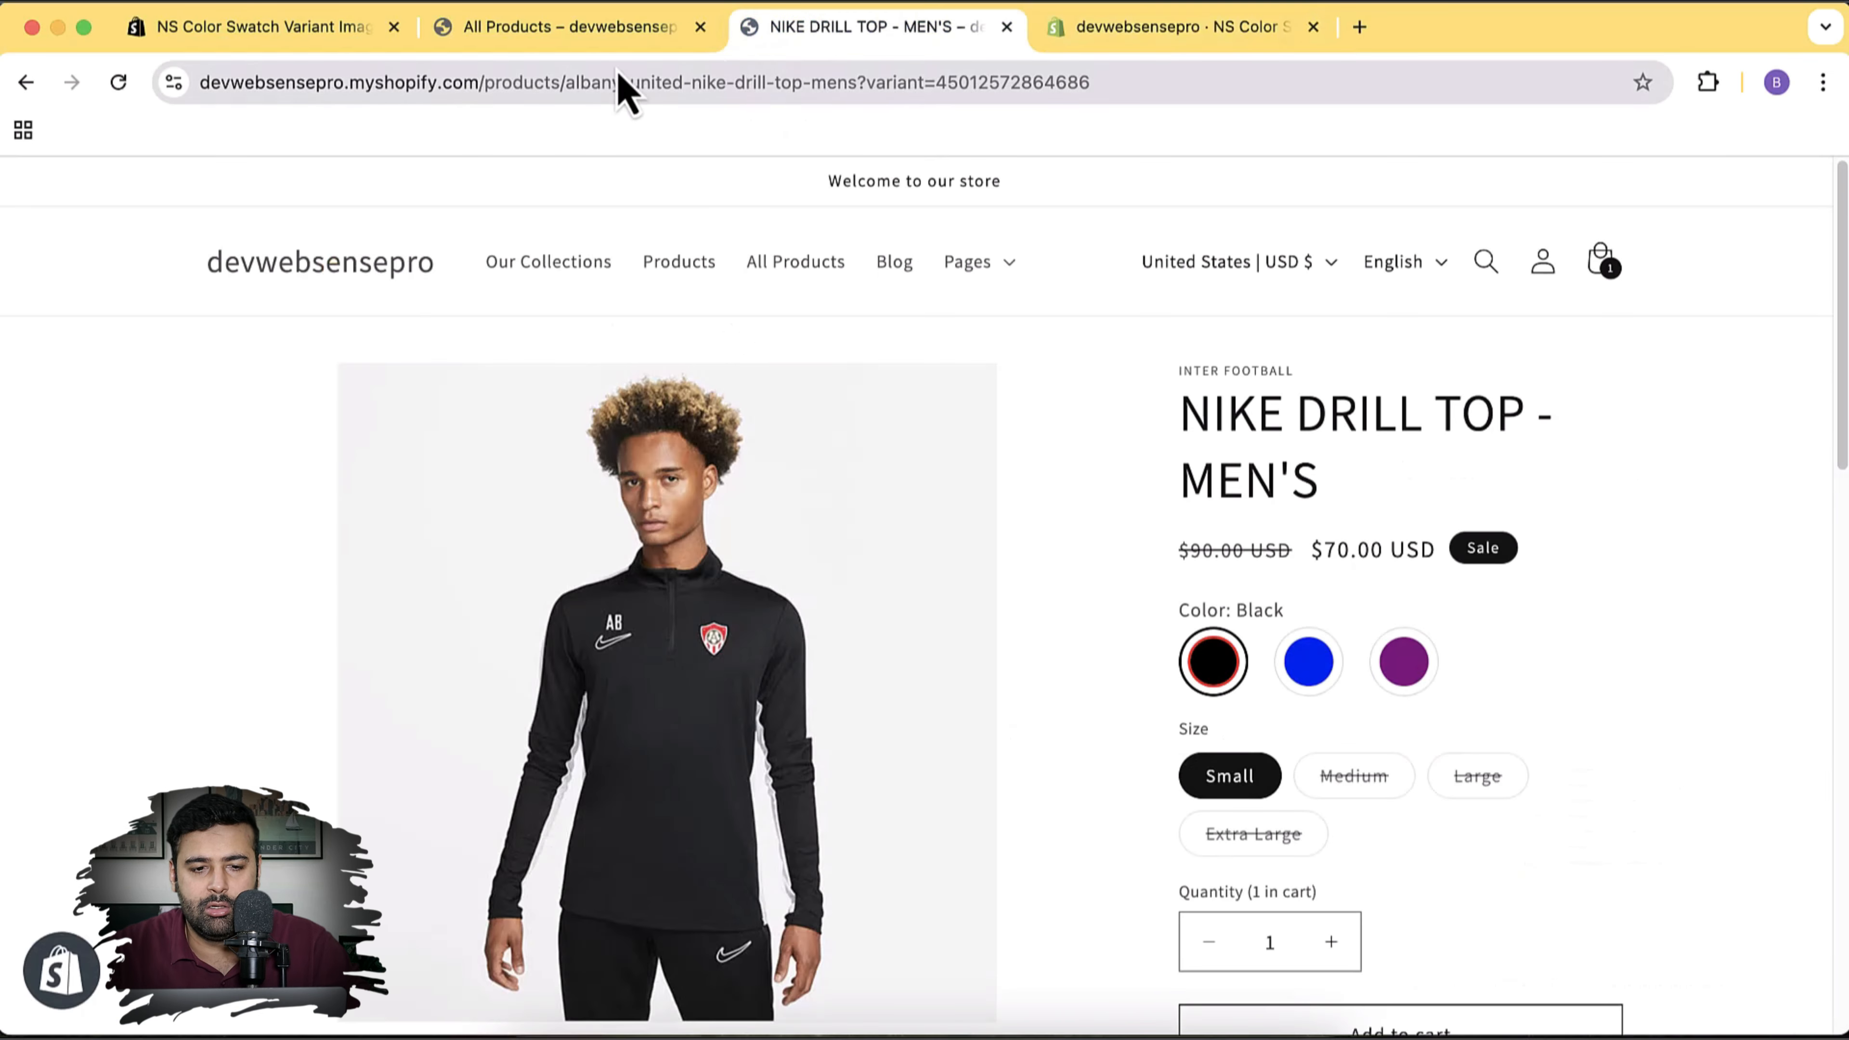
{"action": "left_click", "coordinate": [626, 37]}
{"action": "left_click", "coordinate": [727, 82]}
{"action": "key", "text": "Return"}
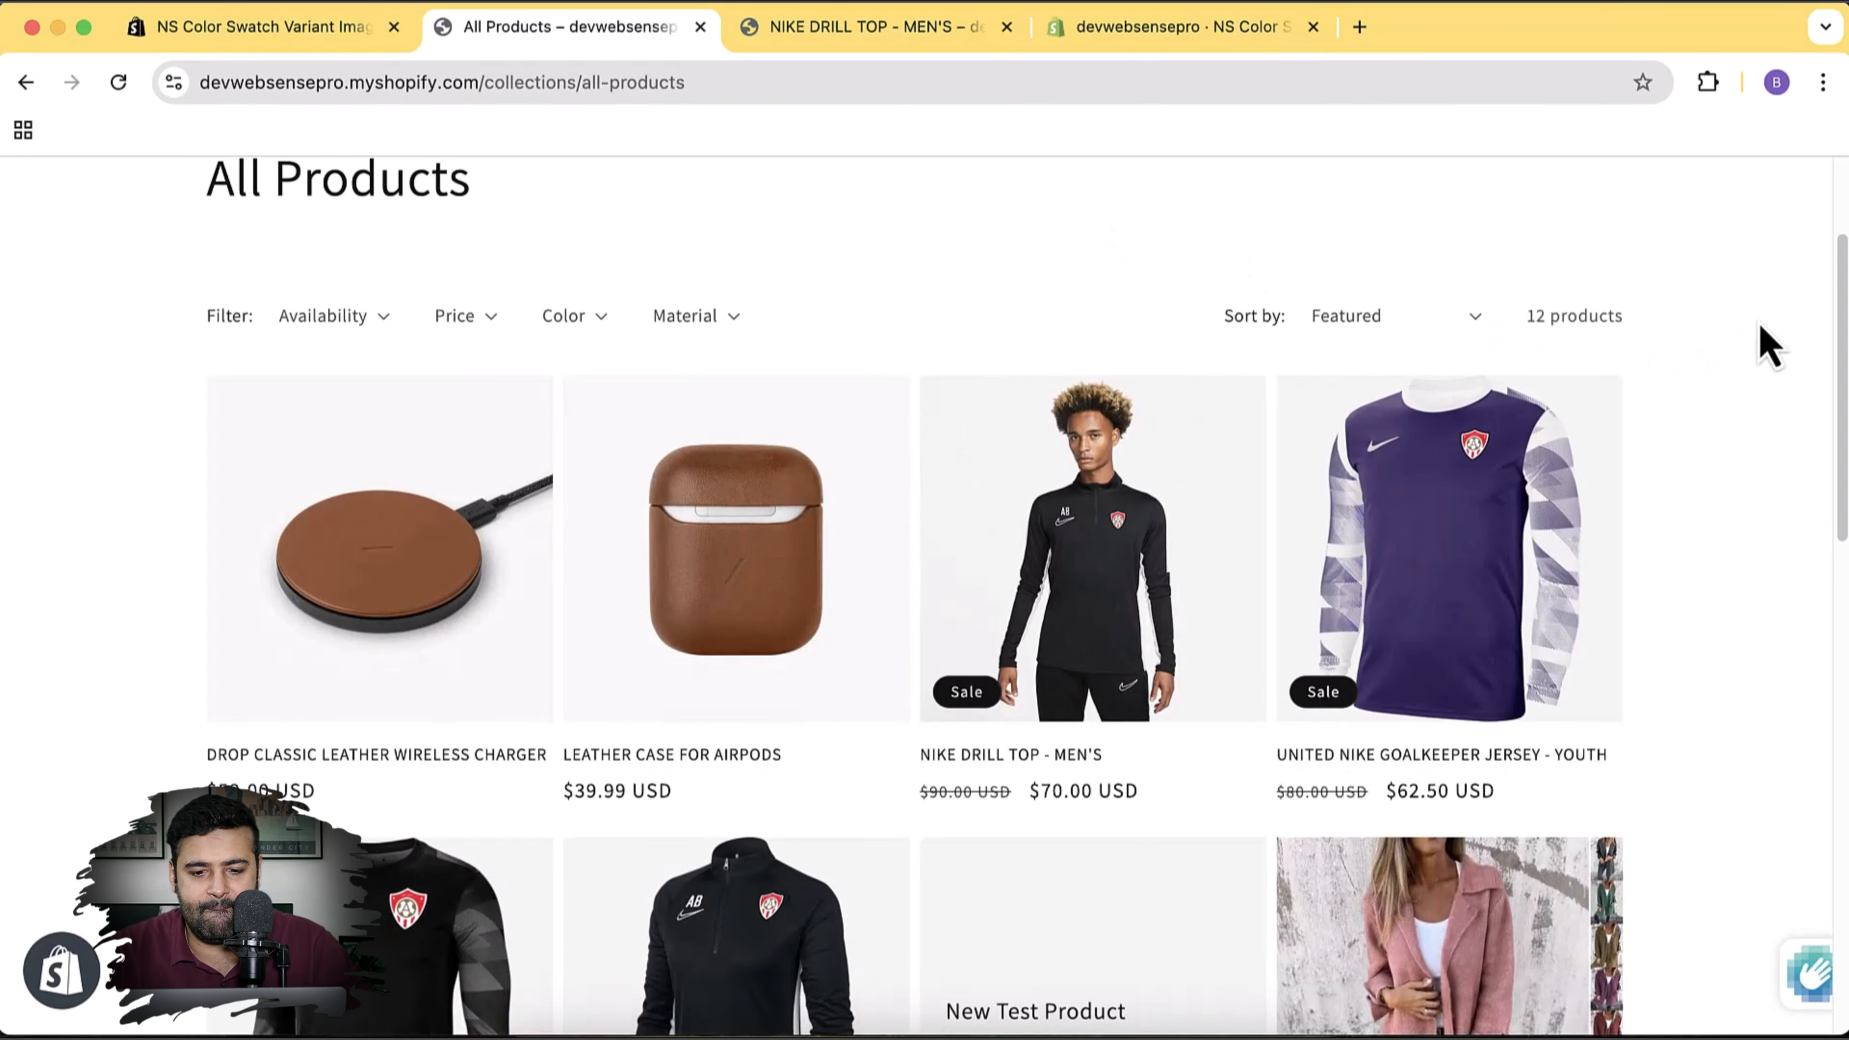
{"action": "scroll", "coordinate": [1762, 346], "scroll_direction": "down", "scroll_amount": 4}
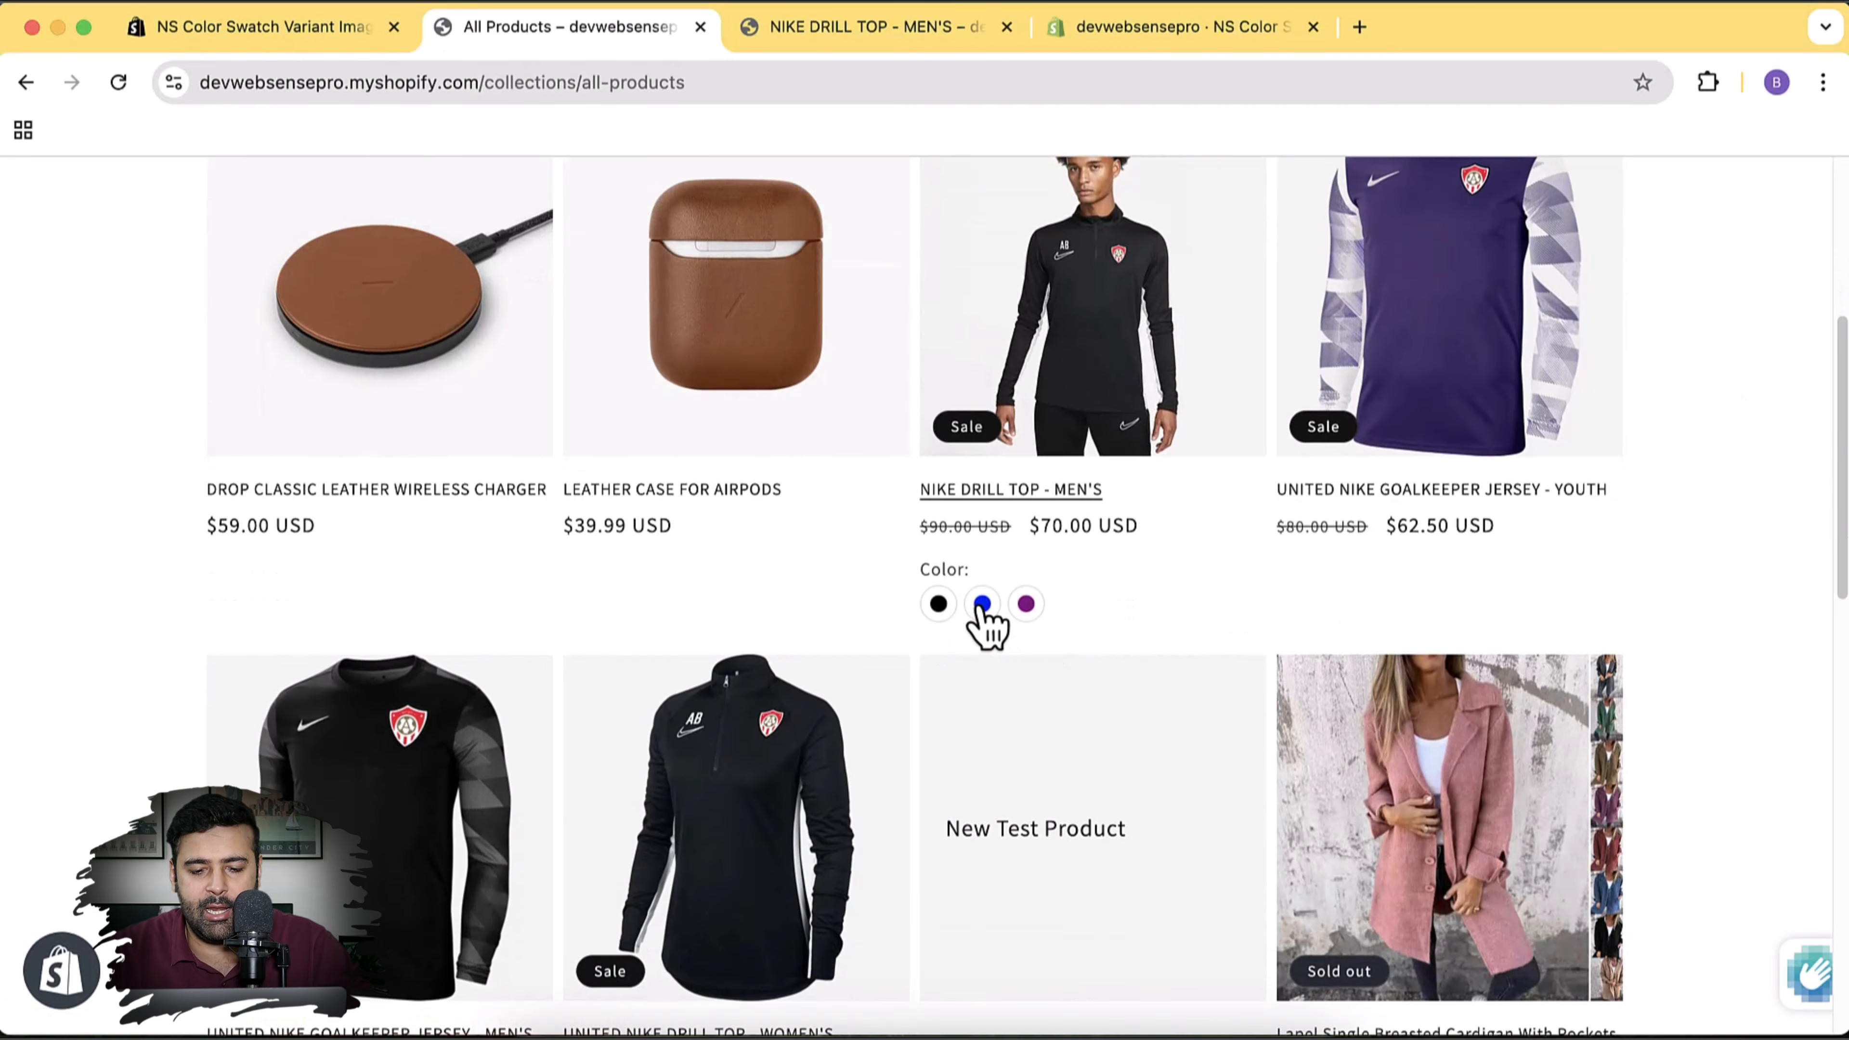
{"action": "left_click", "coordinate": [982, 604]}
{"action": "left_click", "coordinate": [1026, 603]}
{"action": "left_click", "coordinate": [939, 604]}
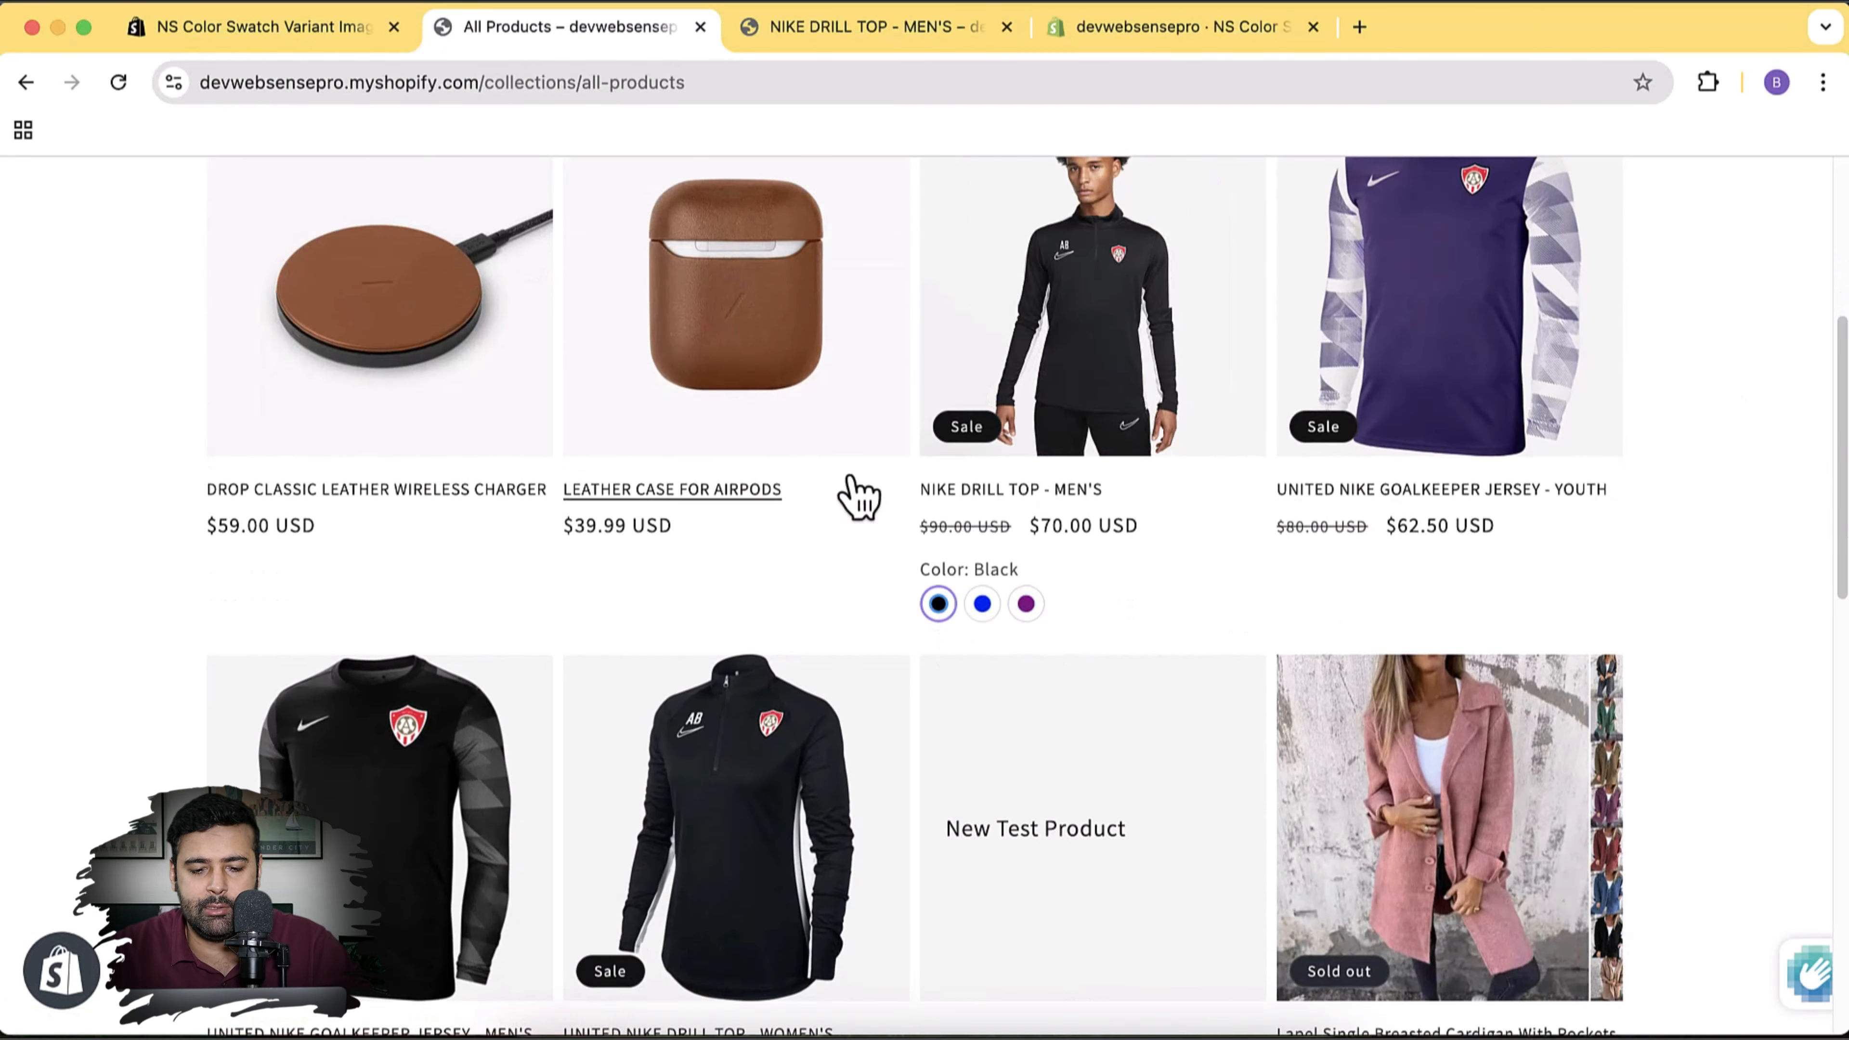
Return to the NS Color Swatch Variant Images app, set the collection page Circular Swatch's height and width size to 25px and save the style
{"action": "left_click", "coordinate": [882, 48]}
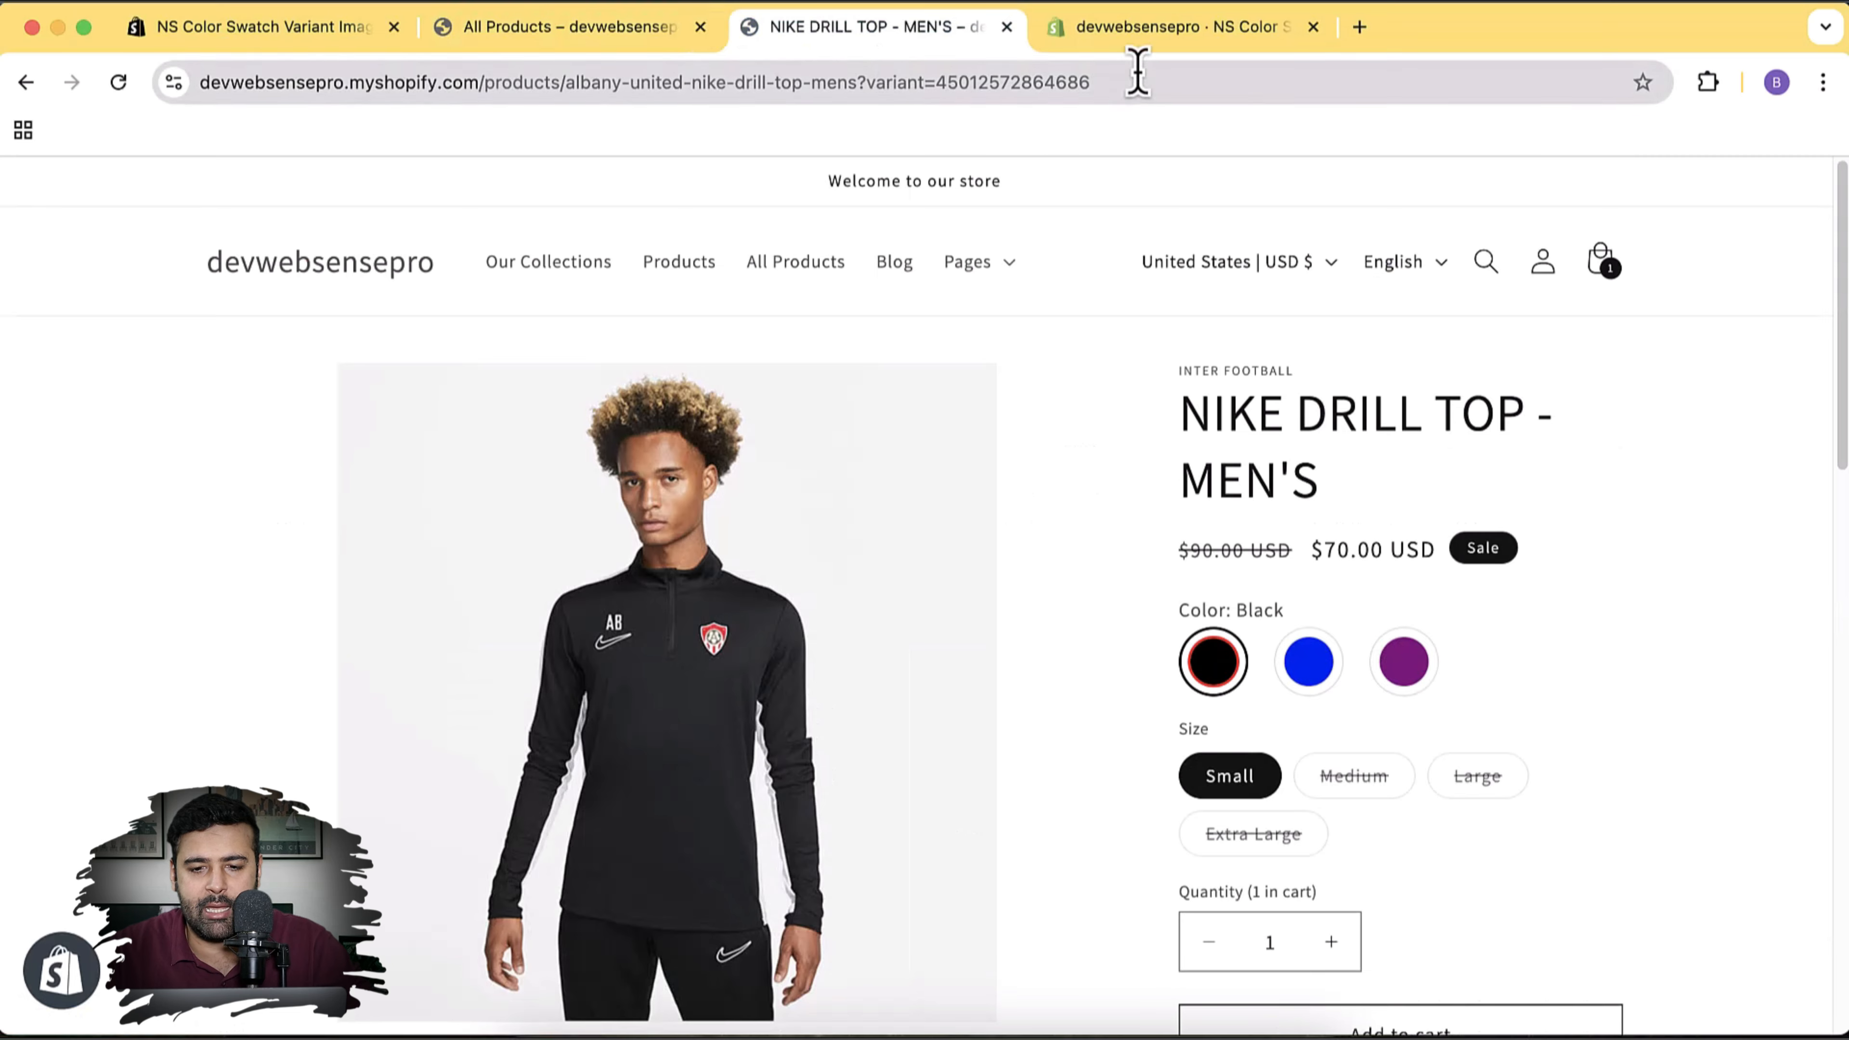
{"action": "left_click", "coordinate": [1210, 33]}
{"action": "left_click", "coordinate": [948, 858]}
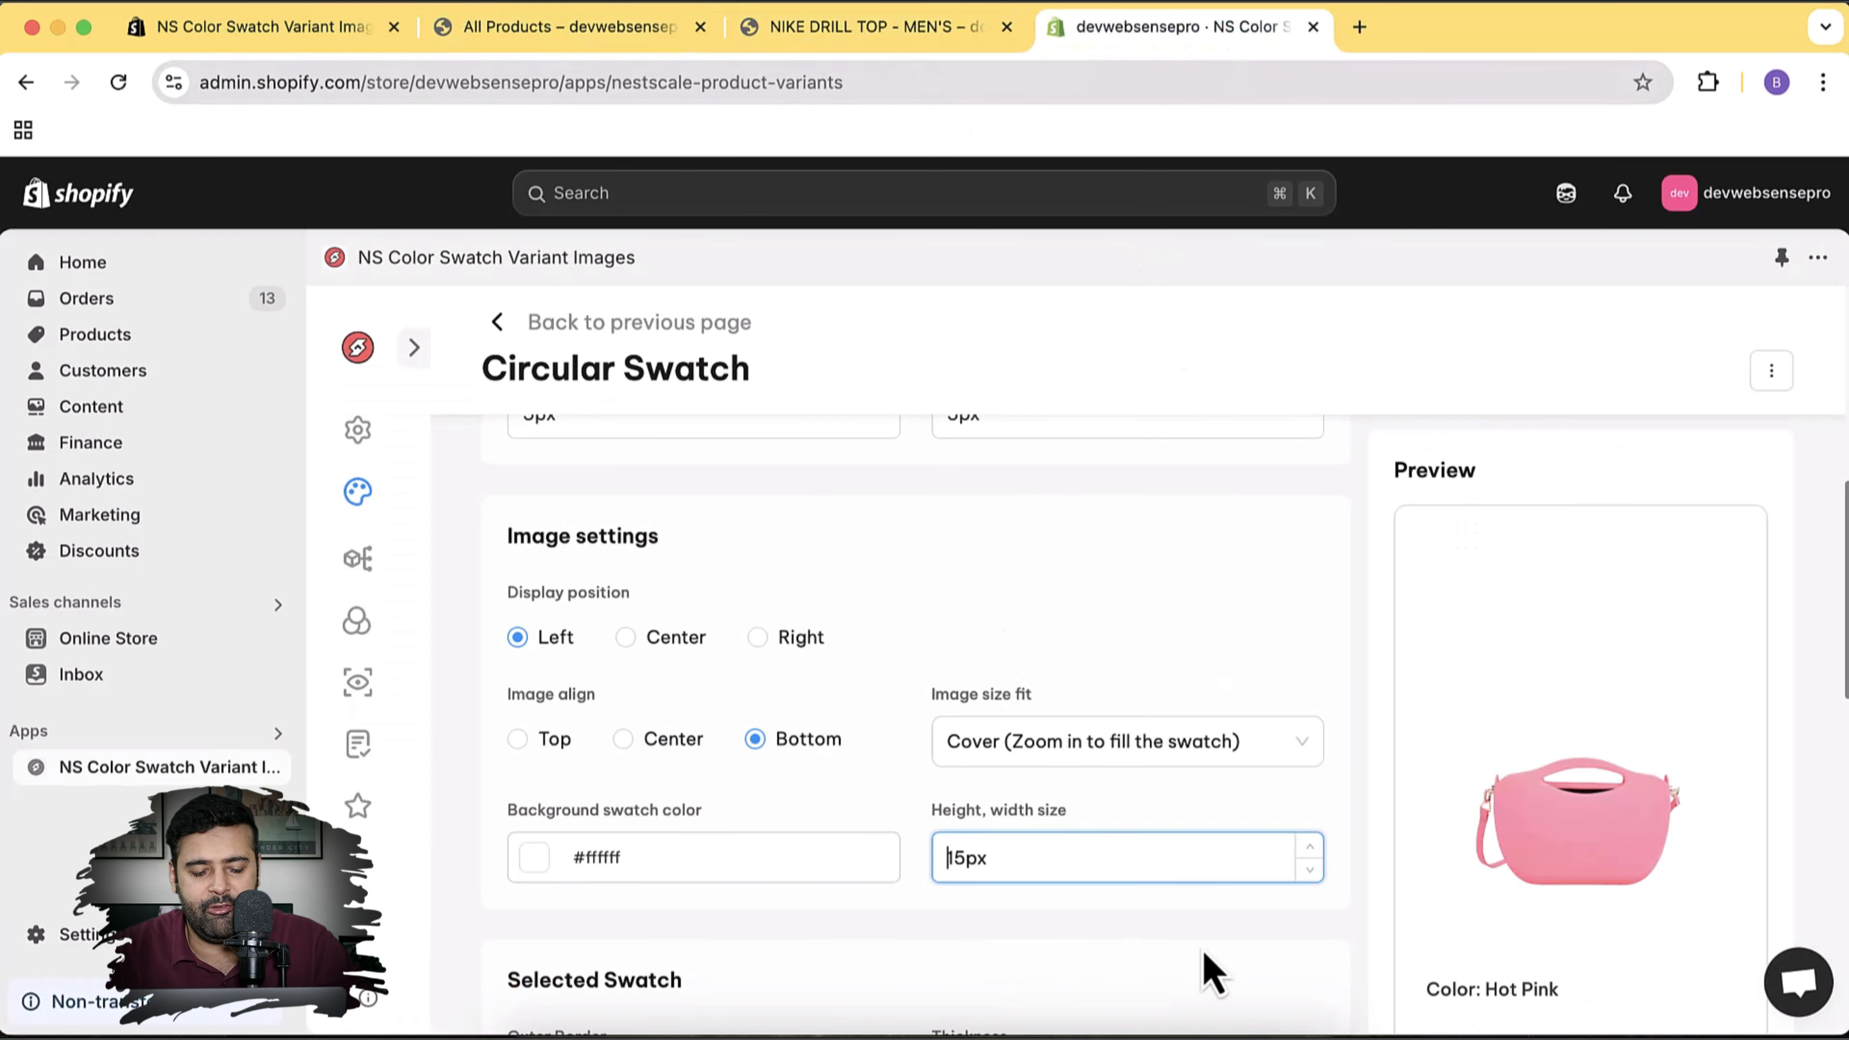
{"action": "key", "text": "Delete"}
{"action": "type", "text": "2"}
{"action": "scroll", "coordinate": [1783, 568], "scroll_direction": "down", "scroll_amount": 8}
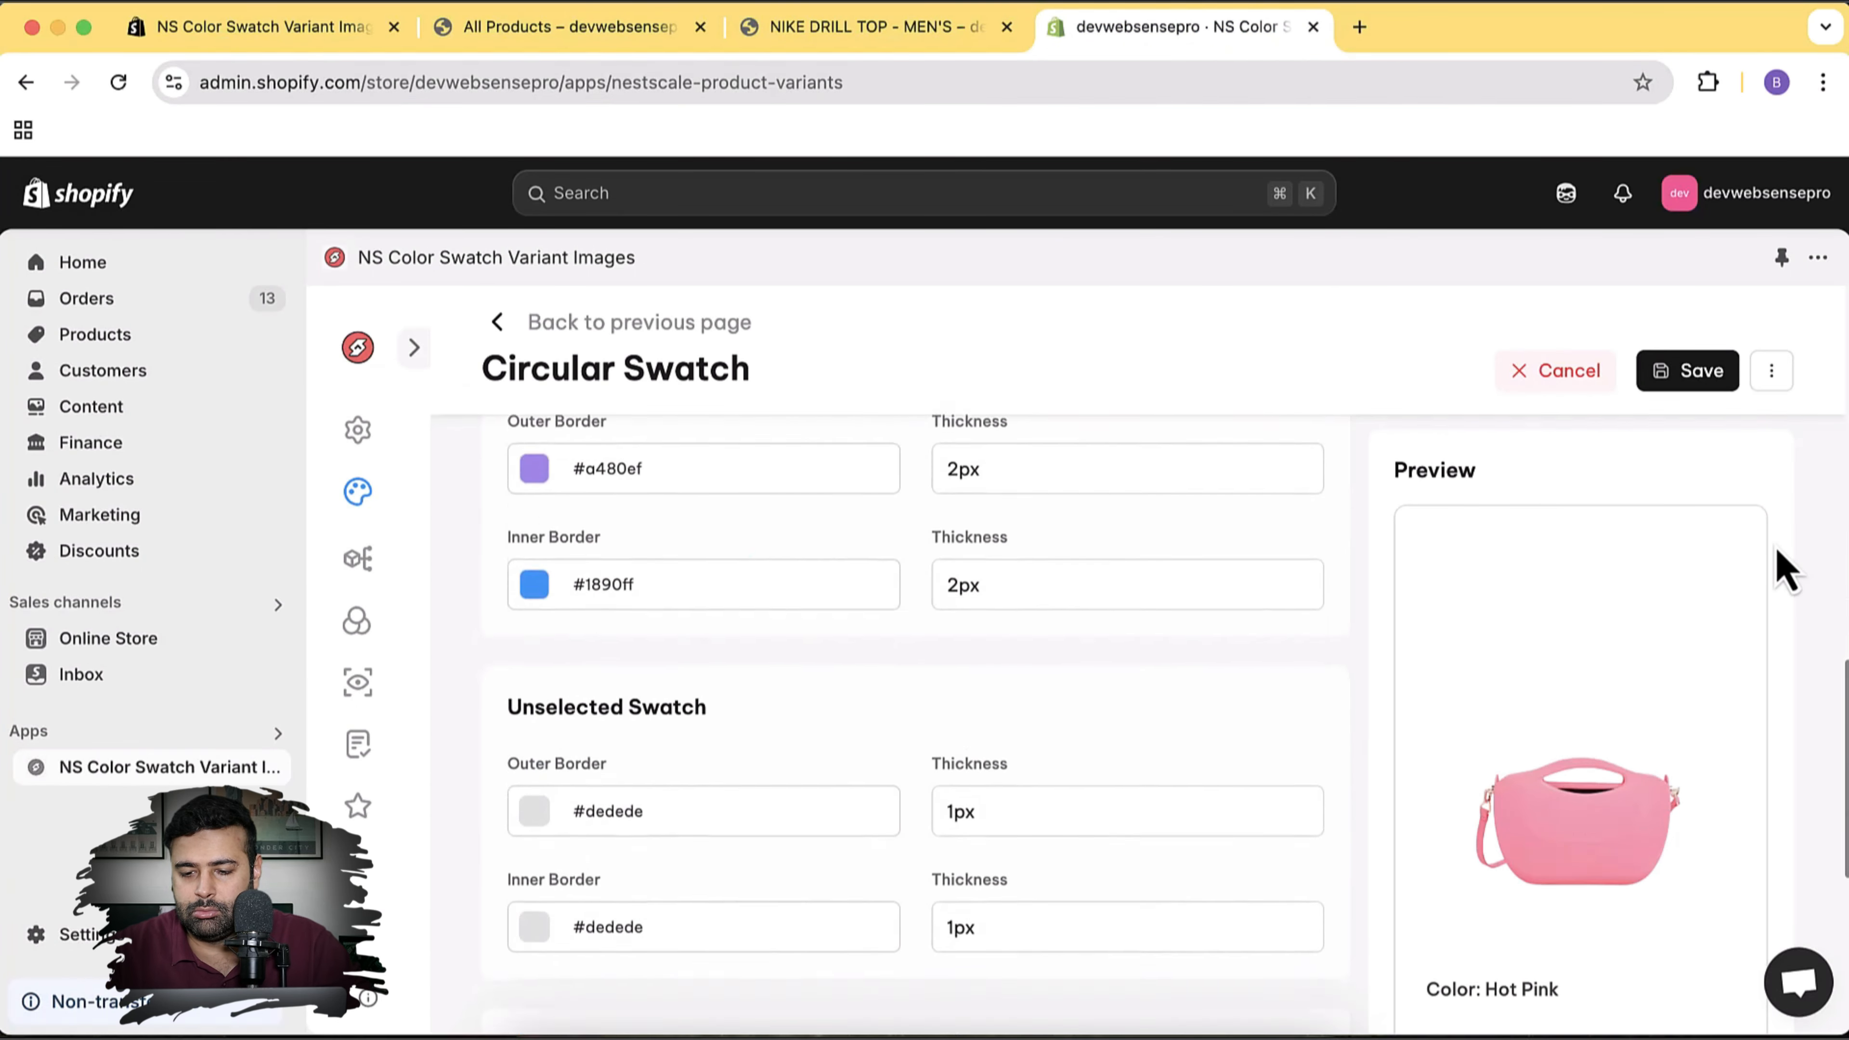
{"action": "scroll", "coordinate": [1762, 557], "scroll_direction": "up", "scroll_amount": 4}
{"action": "left_click", "coordinate": [1696, 375]}
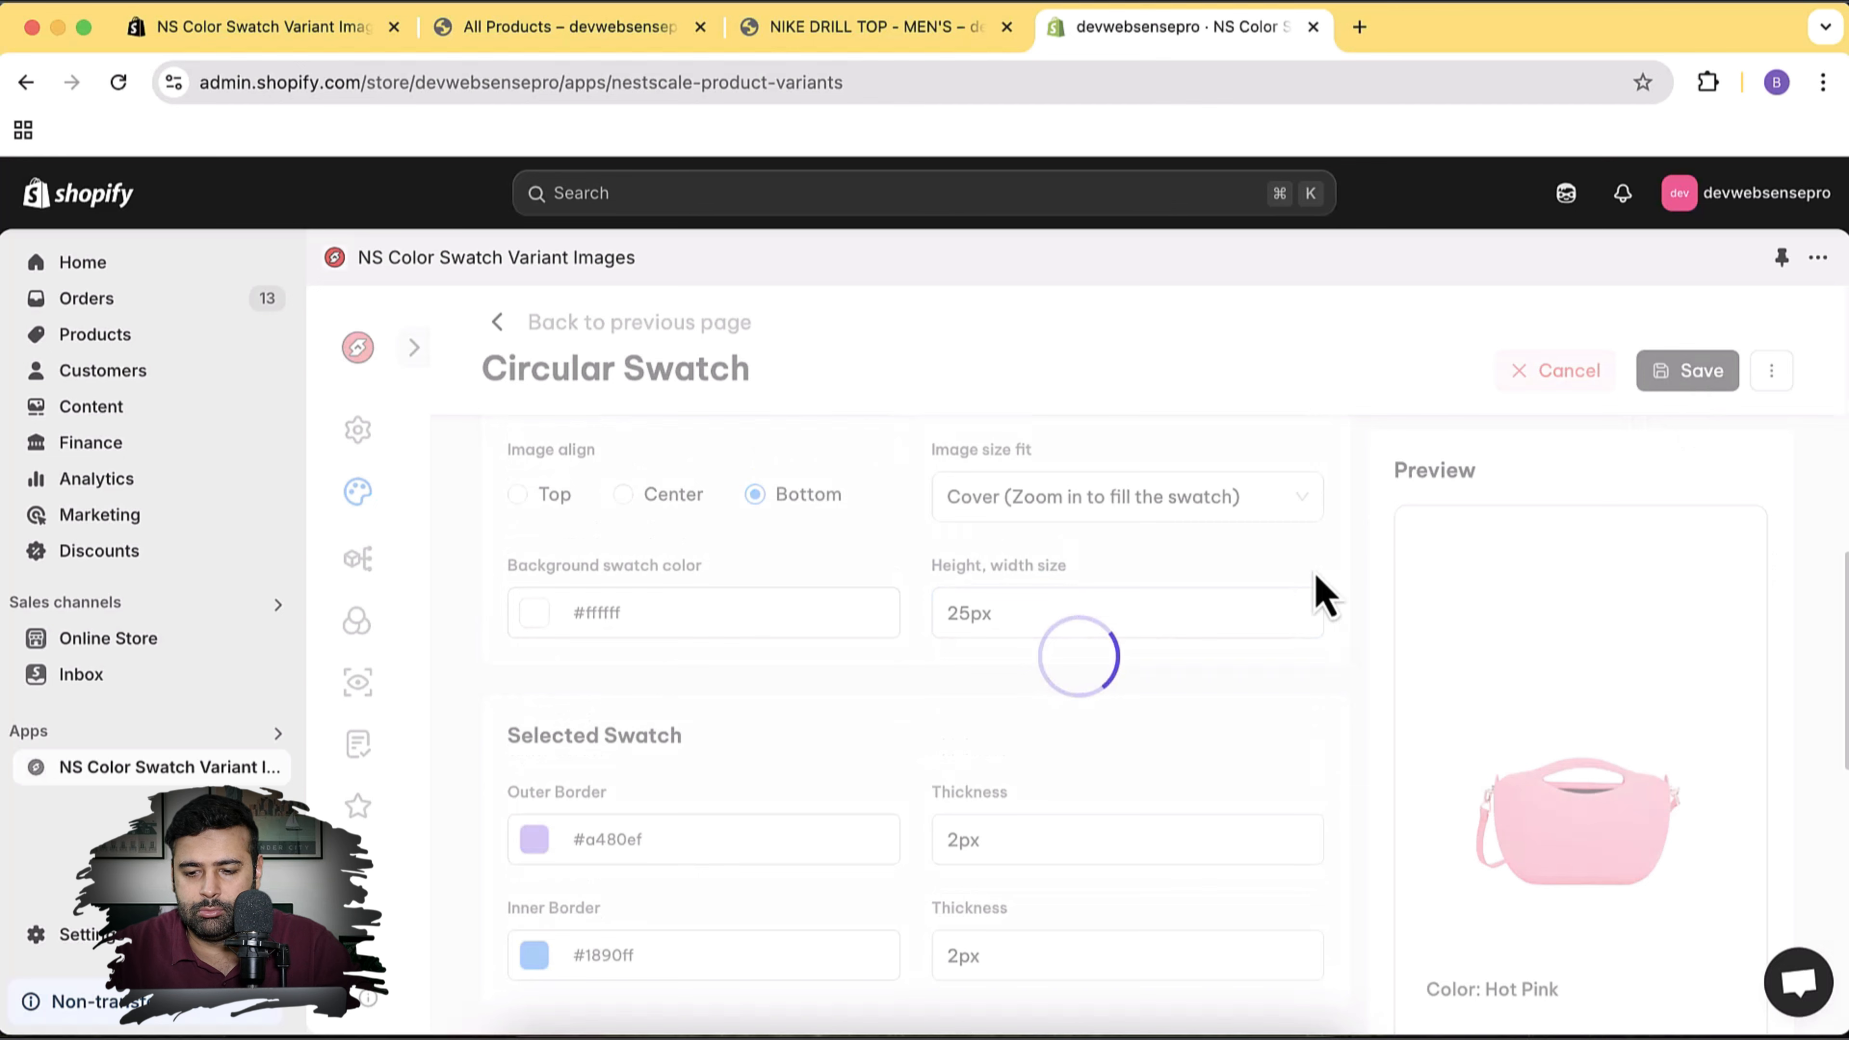
Set the collection page Circular Swatch's height and width size to 35px in the image settings
{"action": "key", "text": "super+minus"}
{"action": "key", "text": "super+minus"}
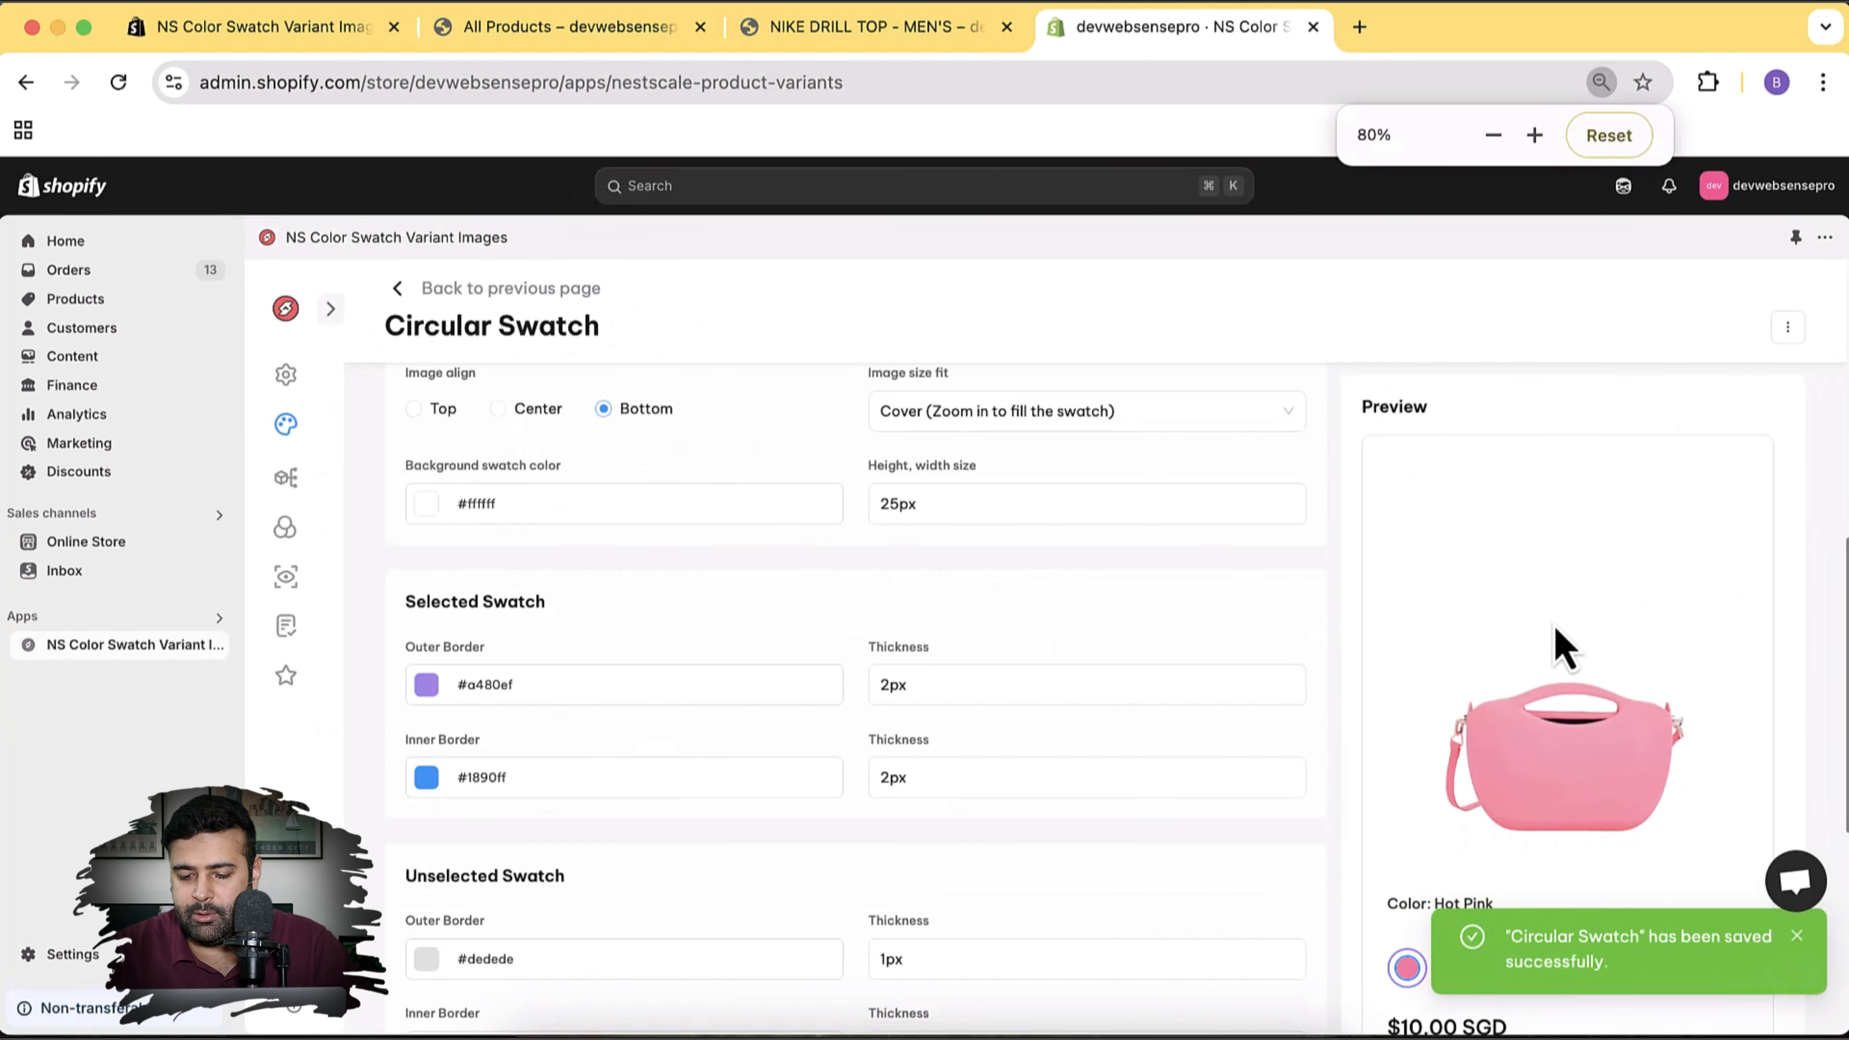
{"action": "scroll", "coordinate": [1528, 641], "scroll_direction": "down", "scroll_amount": 1}
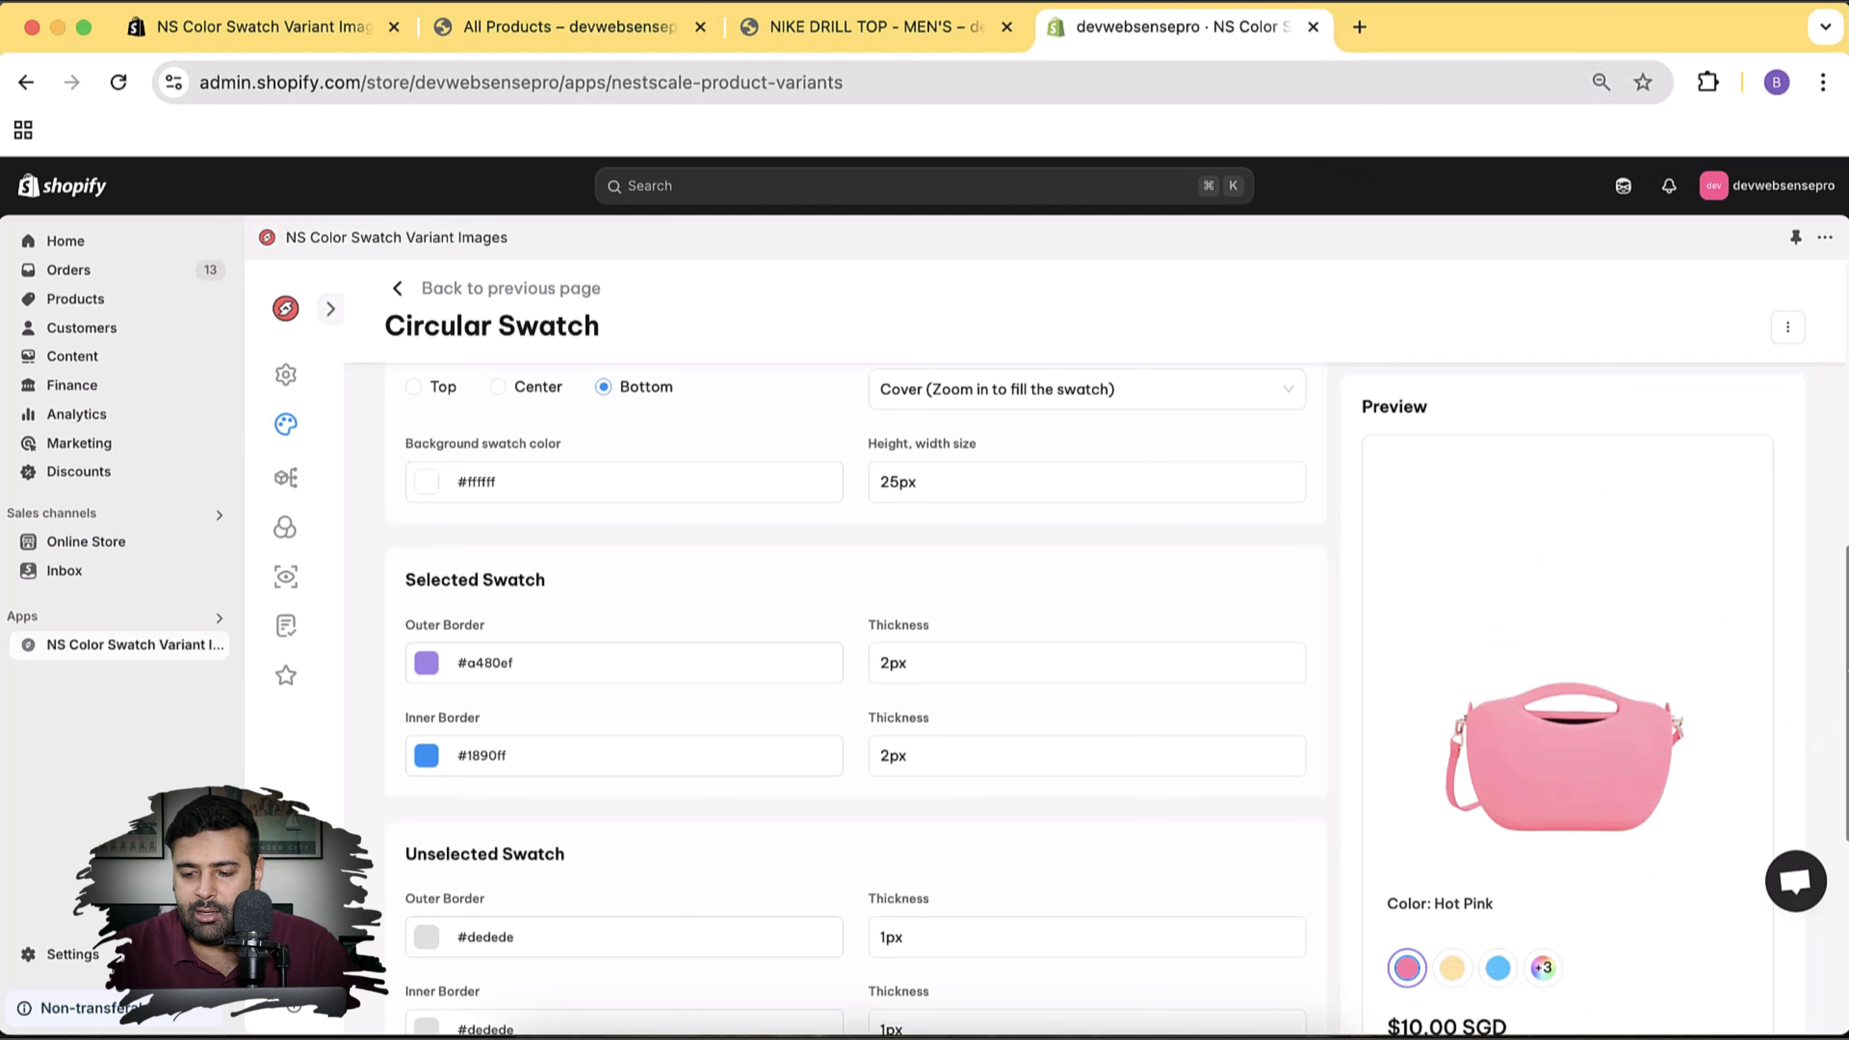
{"action": "scroll", "coordinate": [874, 655], "scroll_direction": "down", "scroll_amount": 5}
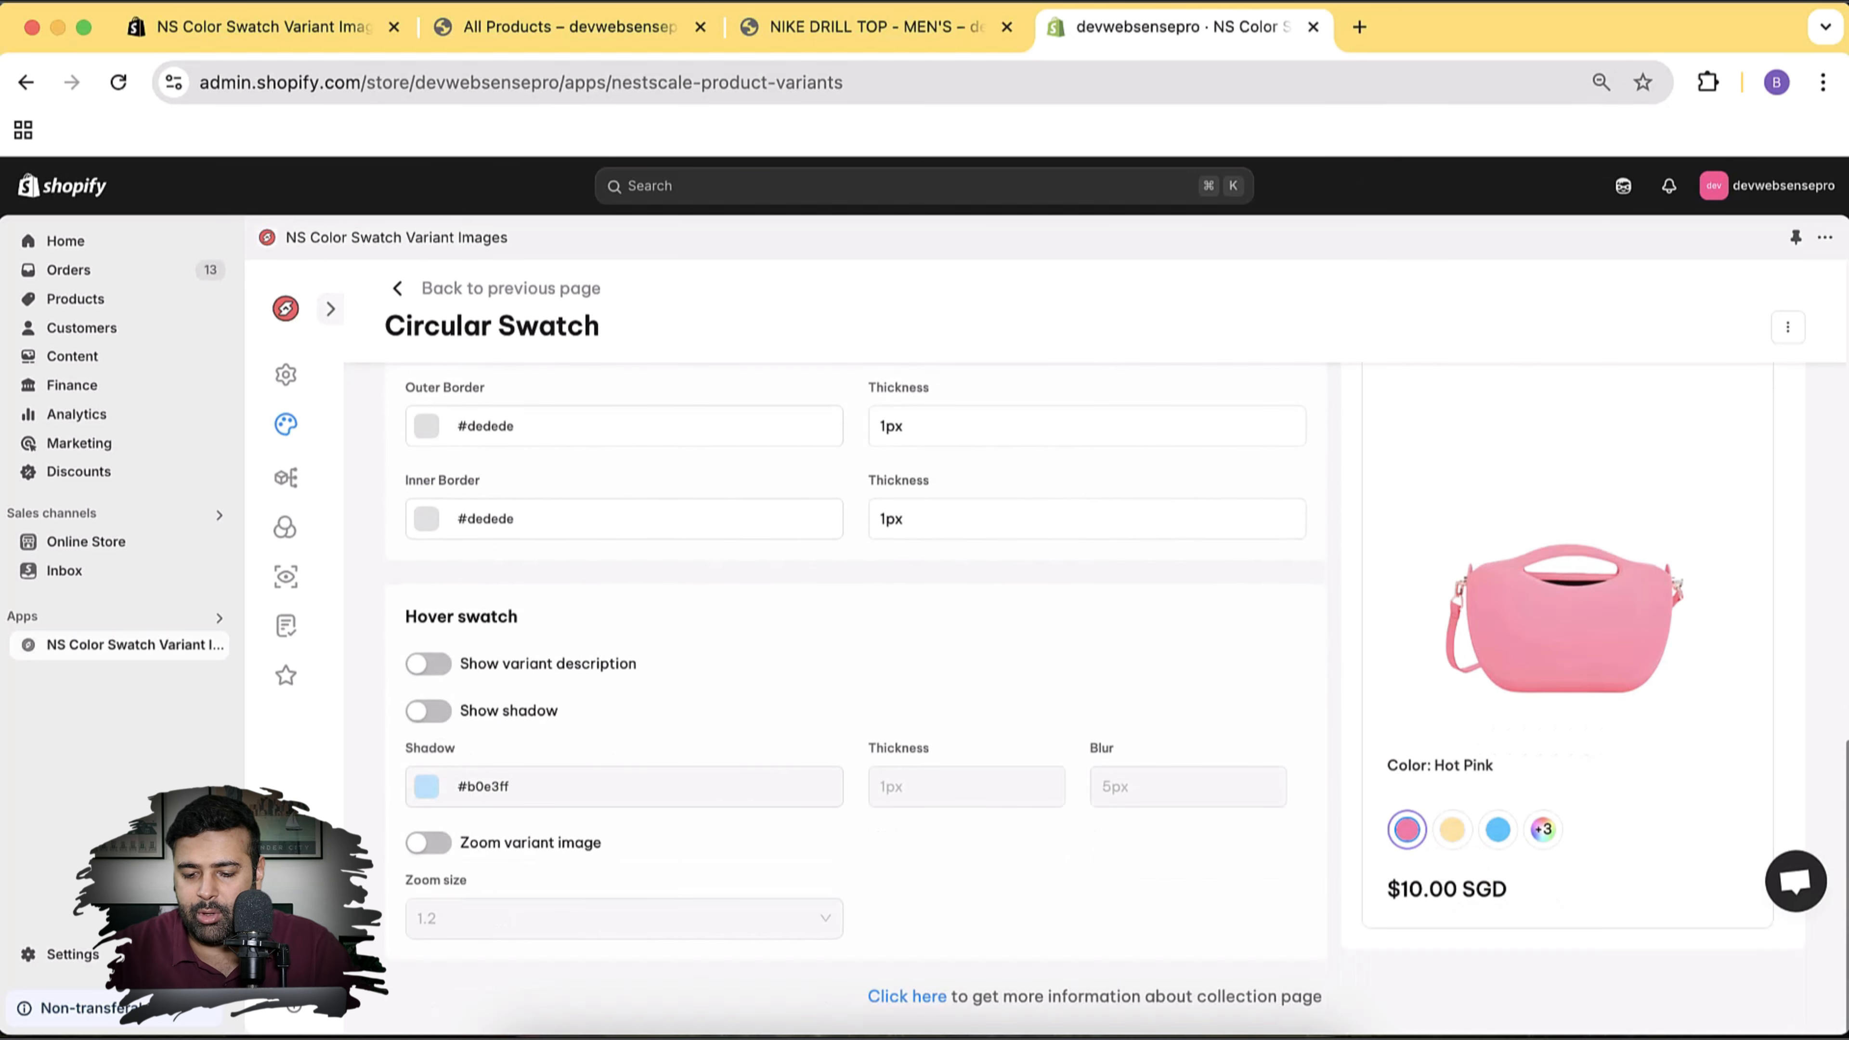
{"action": "scroll", "coordinate": [1131, 754], "scroll_direction": "up", "scroll_amount": 6}
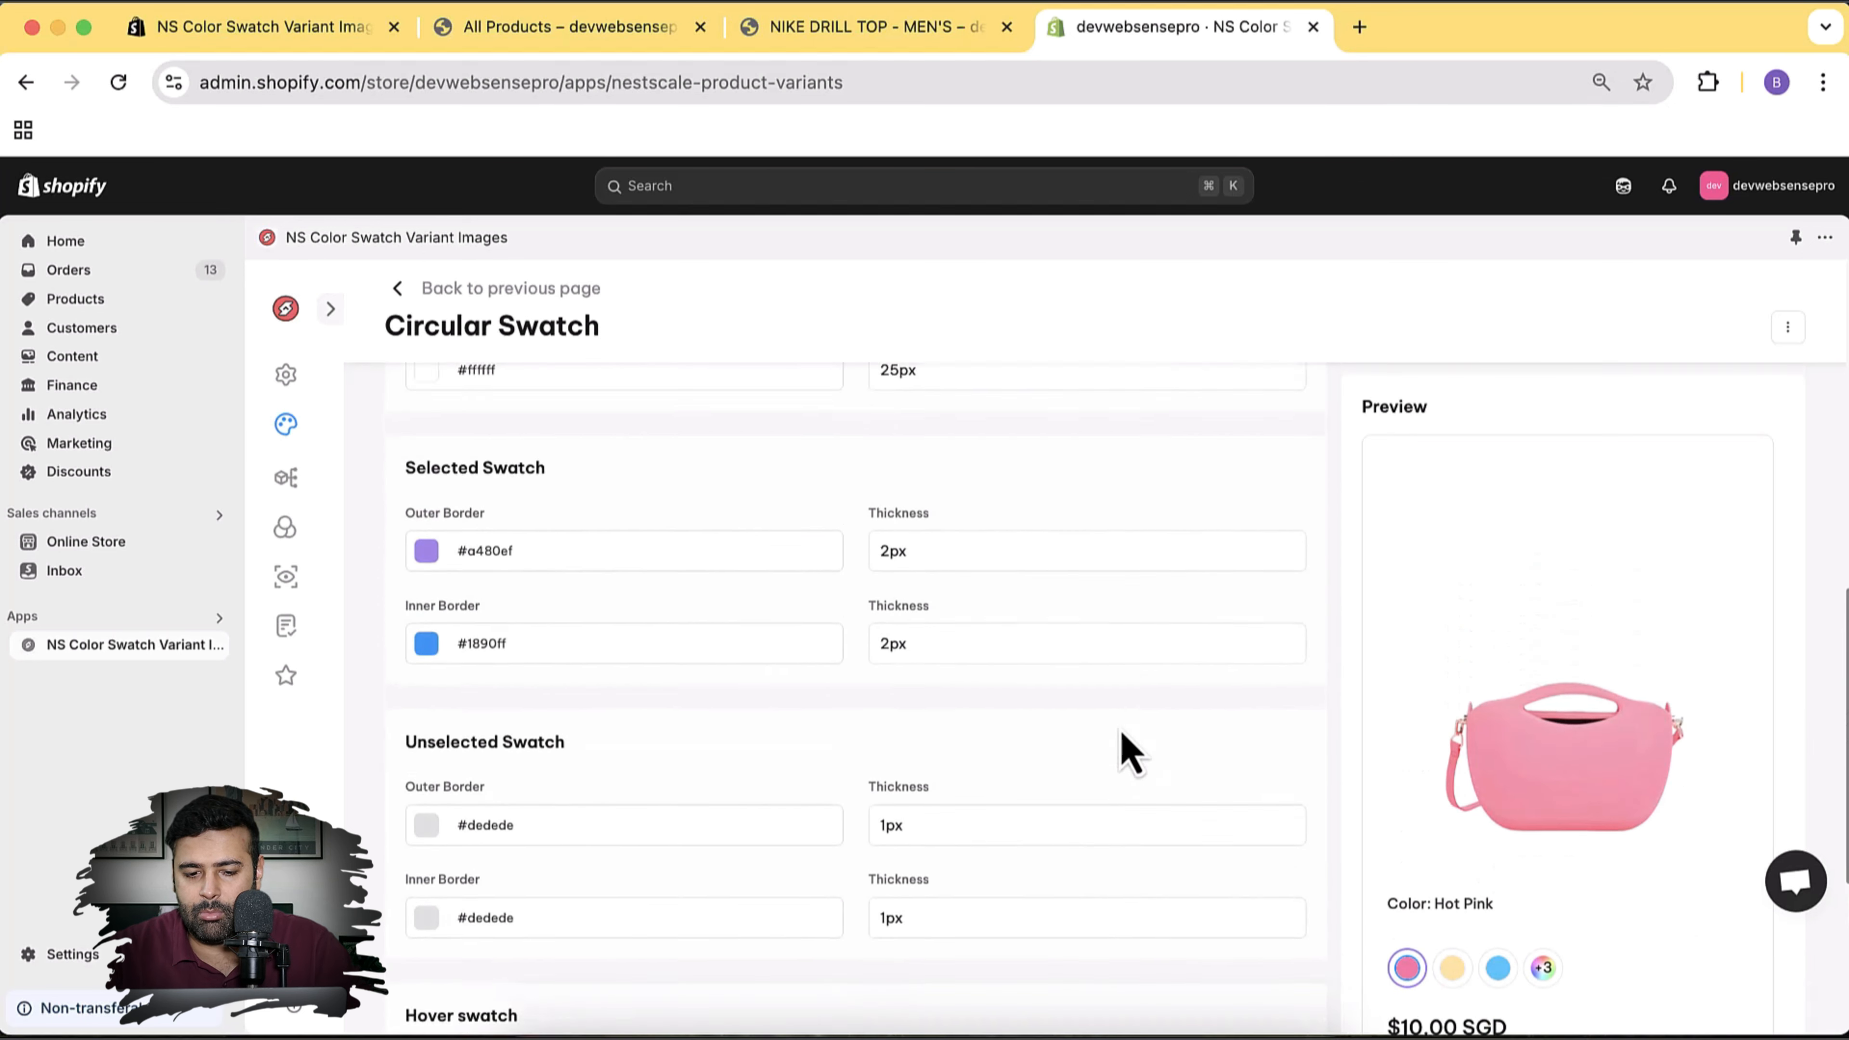
{"action": "left_click", "coordinate": [879, 580]}
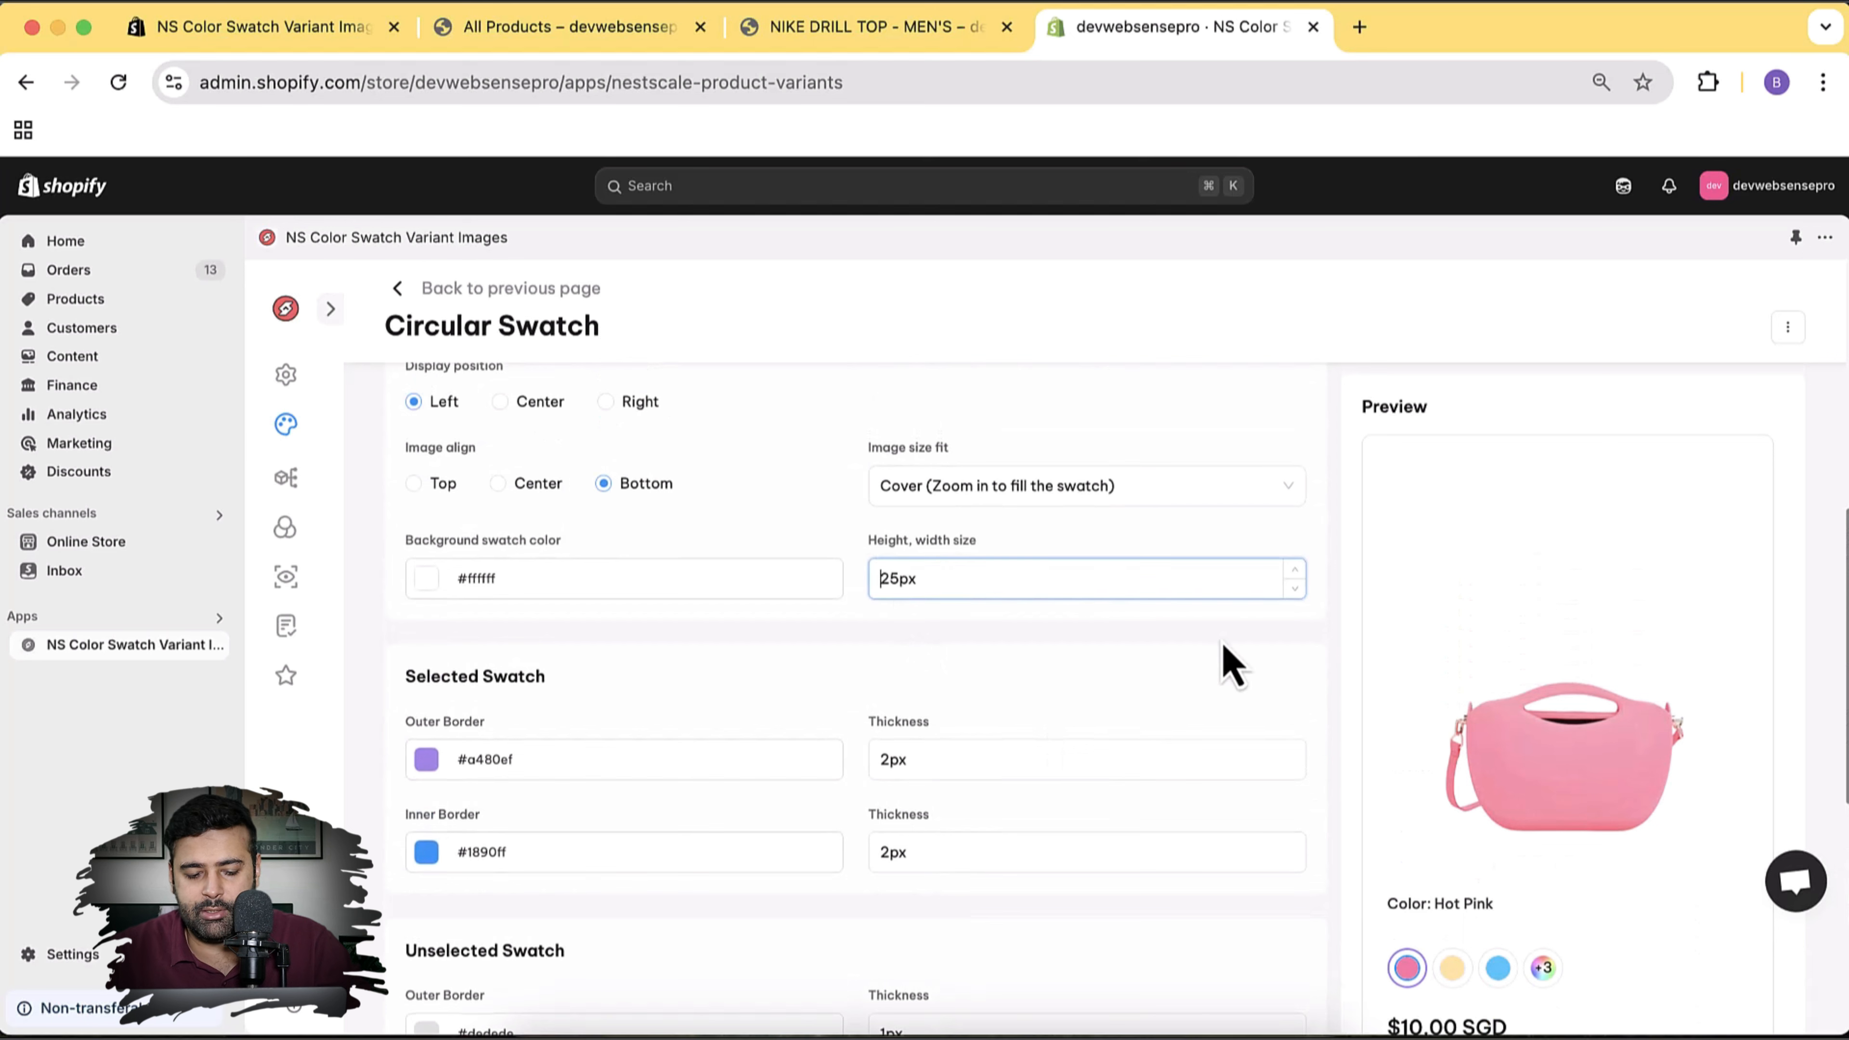
{"action": "type", "text": "3"}
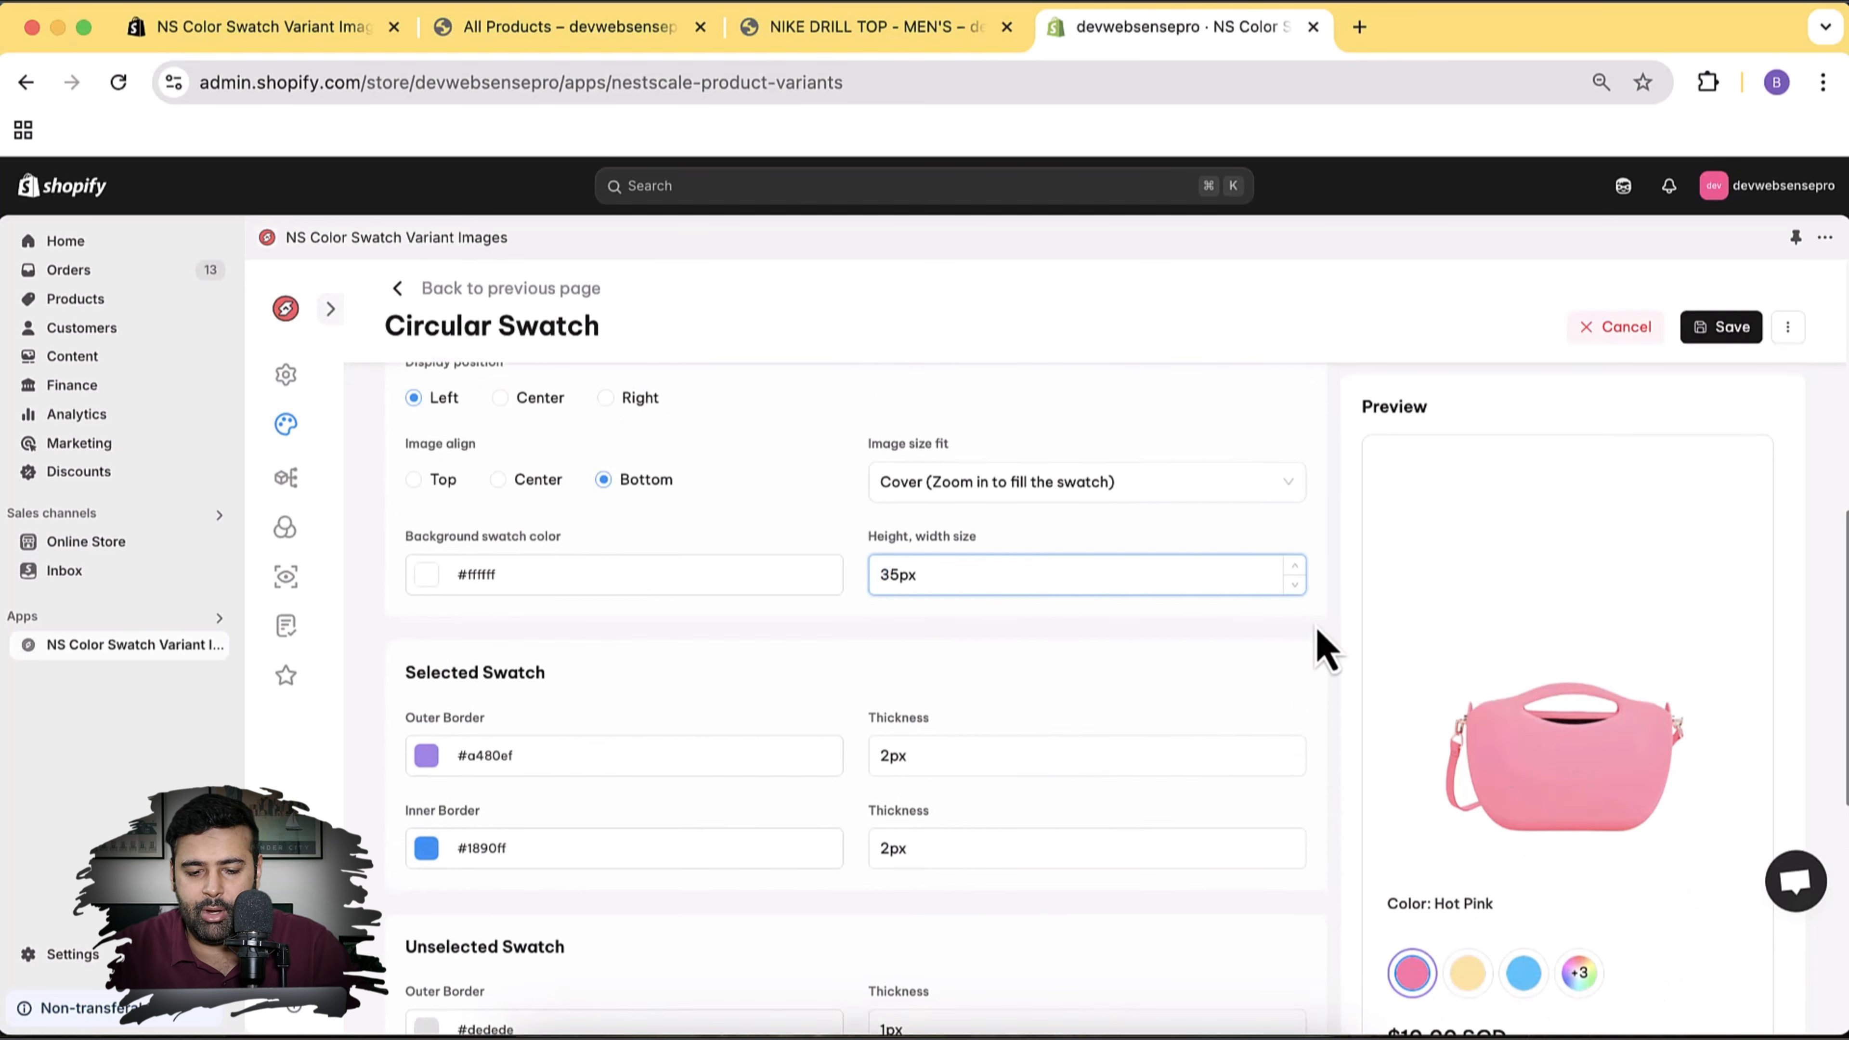
Enable the variant description, shadow and variant image zoom under the hover swatch settings and save the Circular Swatch style
{"action": "scroll", "coordinate": [1320, 648], "scroll_direction": "down", "scroll_amount": 3}
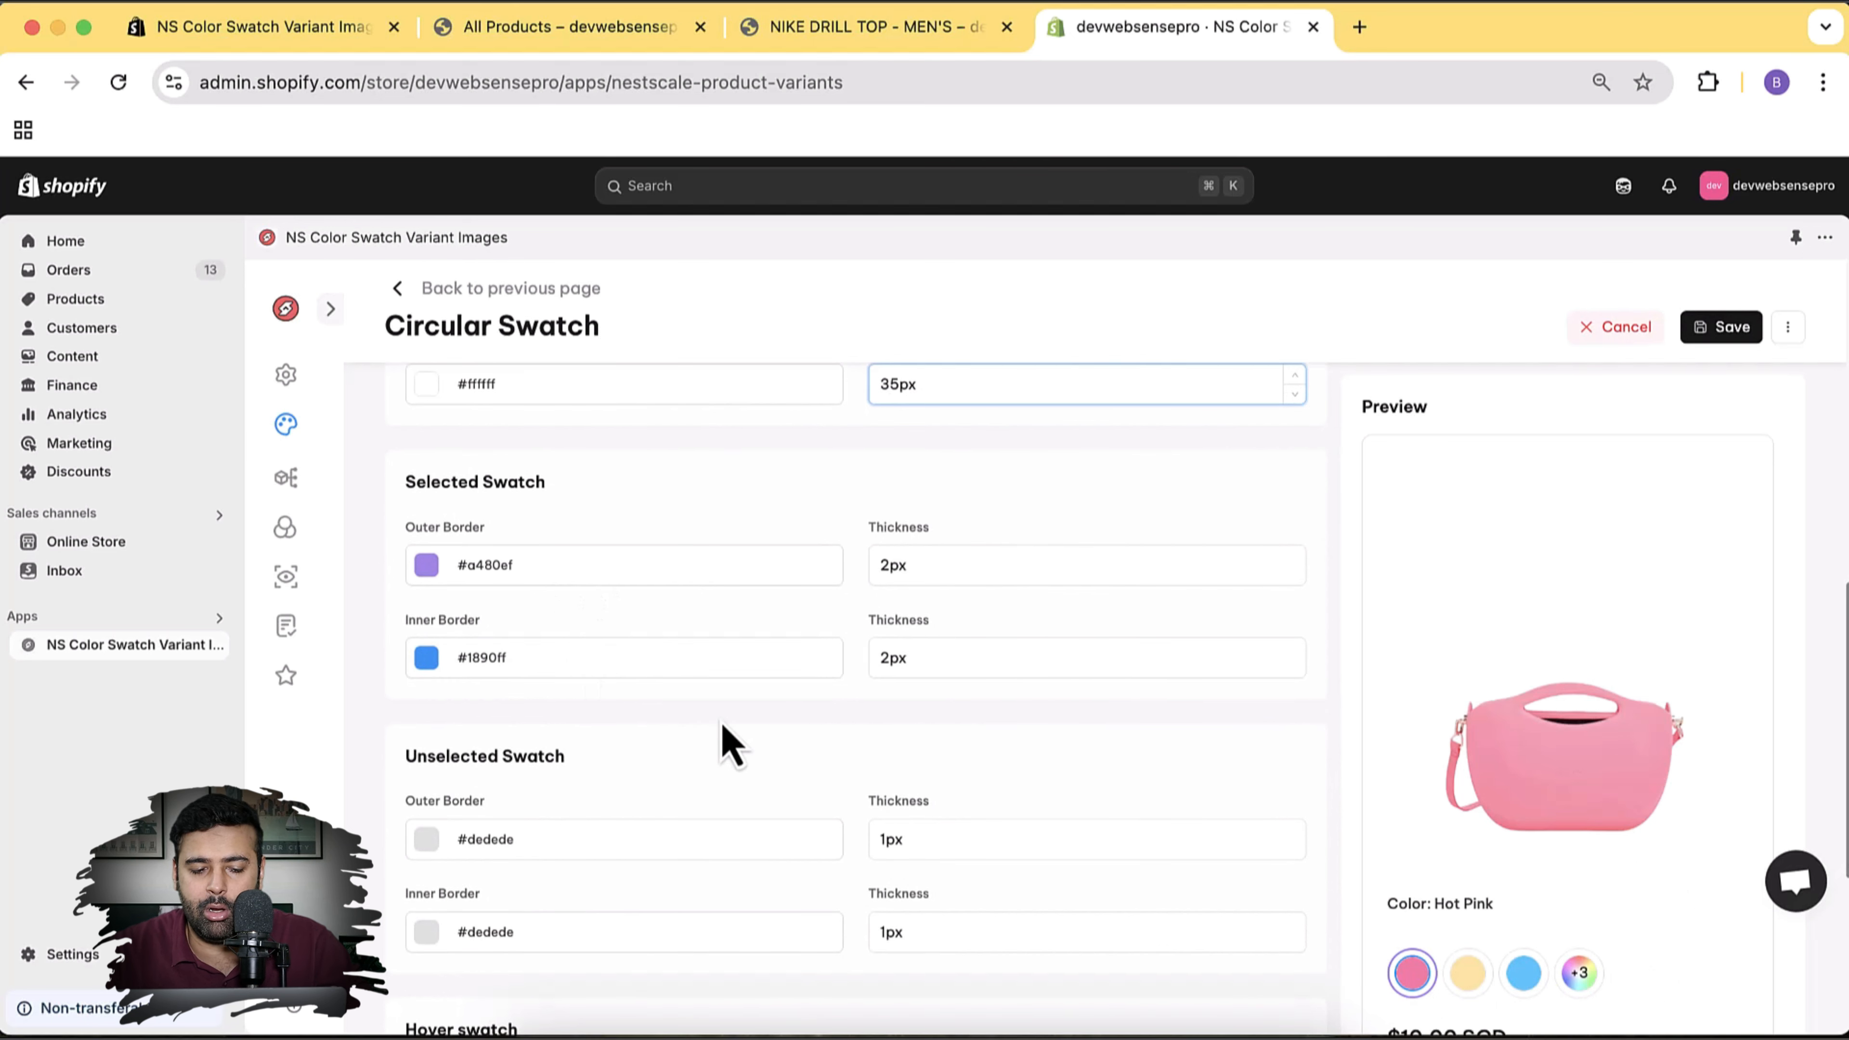
{"action": "scroll", "coordinate": [731, 743], "scroll_direction": "down", "scroll_amount": 6}
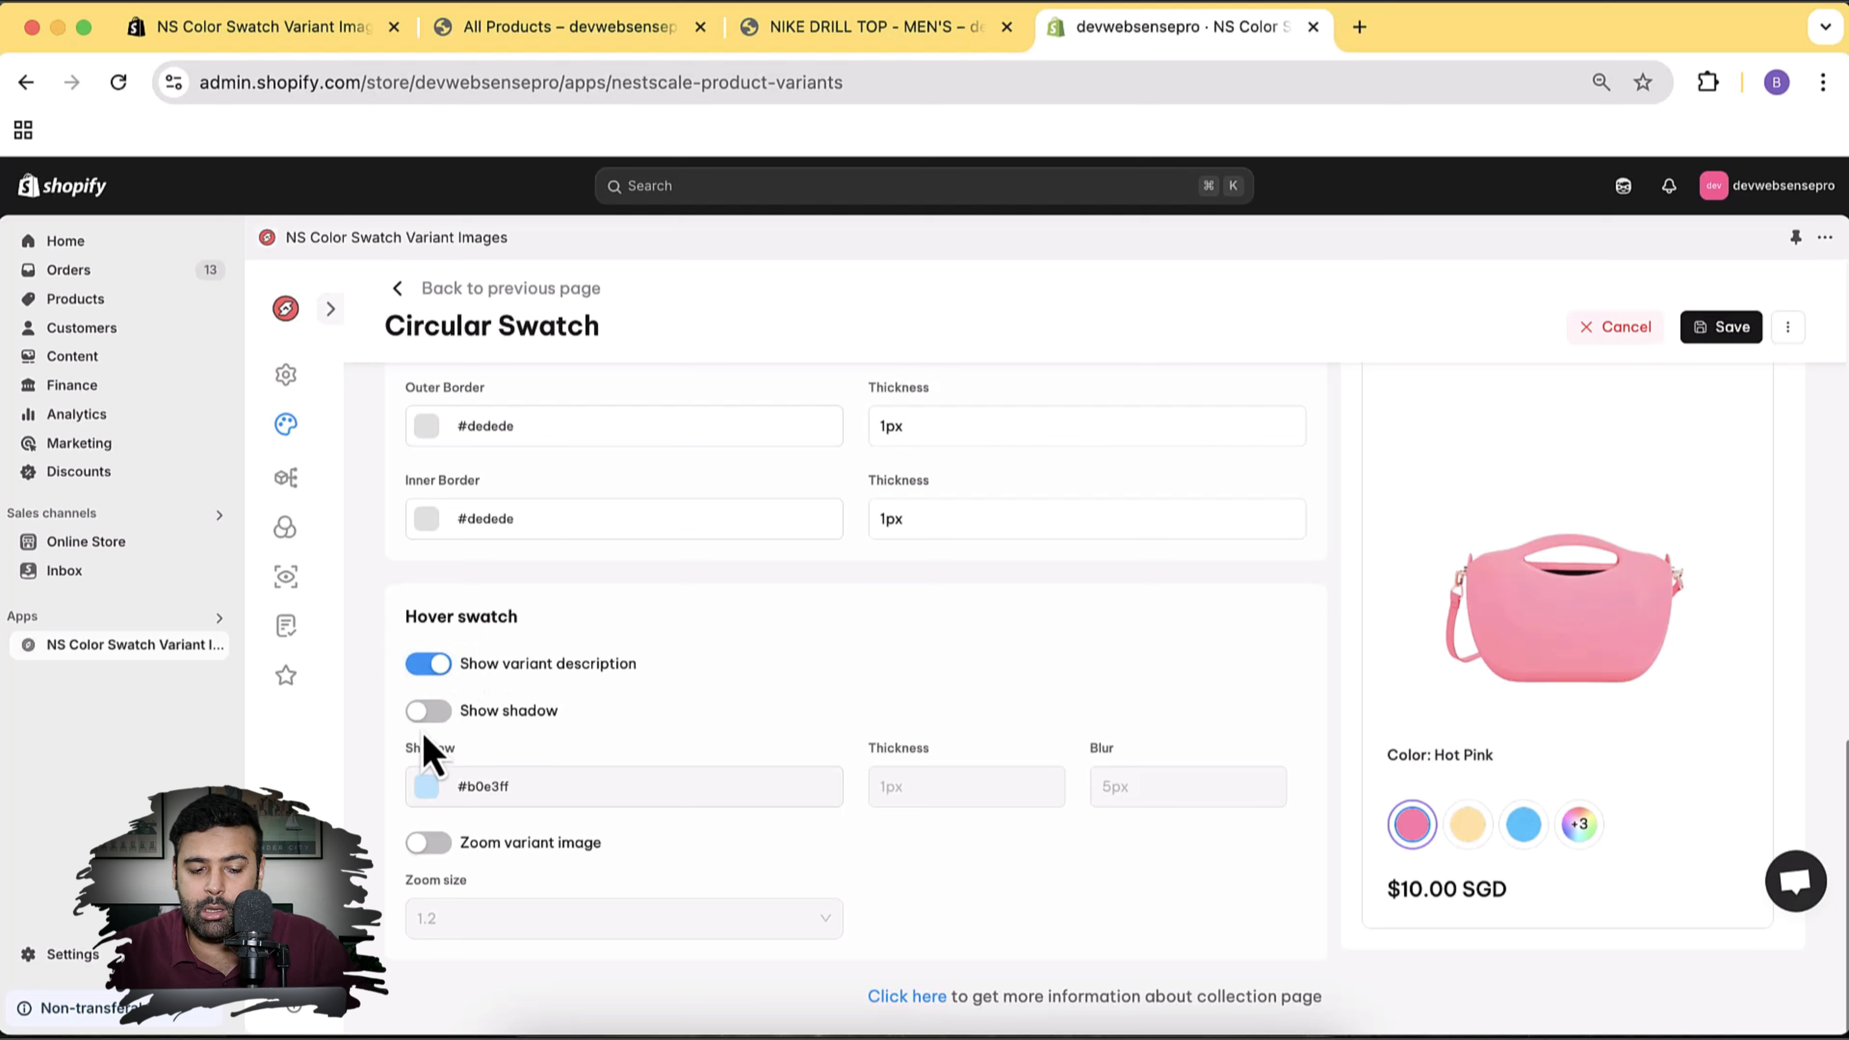
{"action": "left_click", "coordinate": [428, 714]}
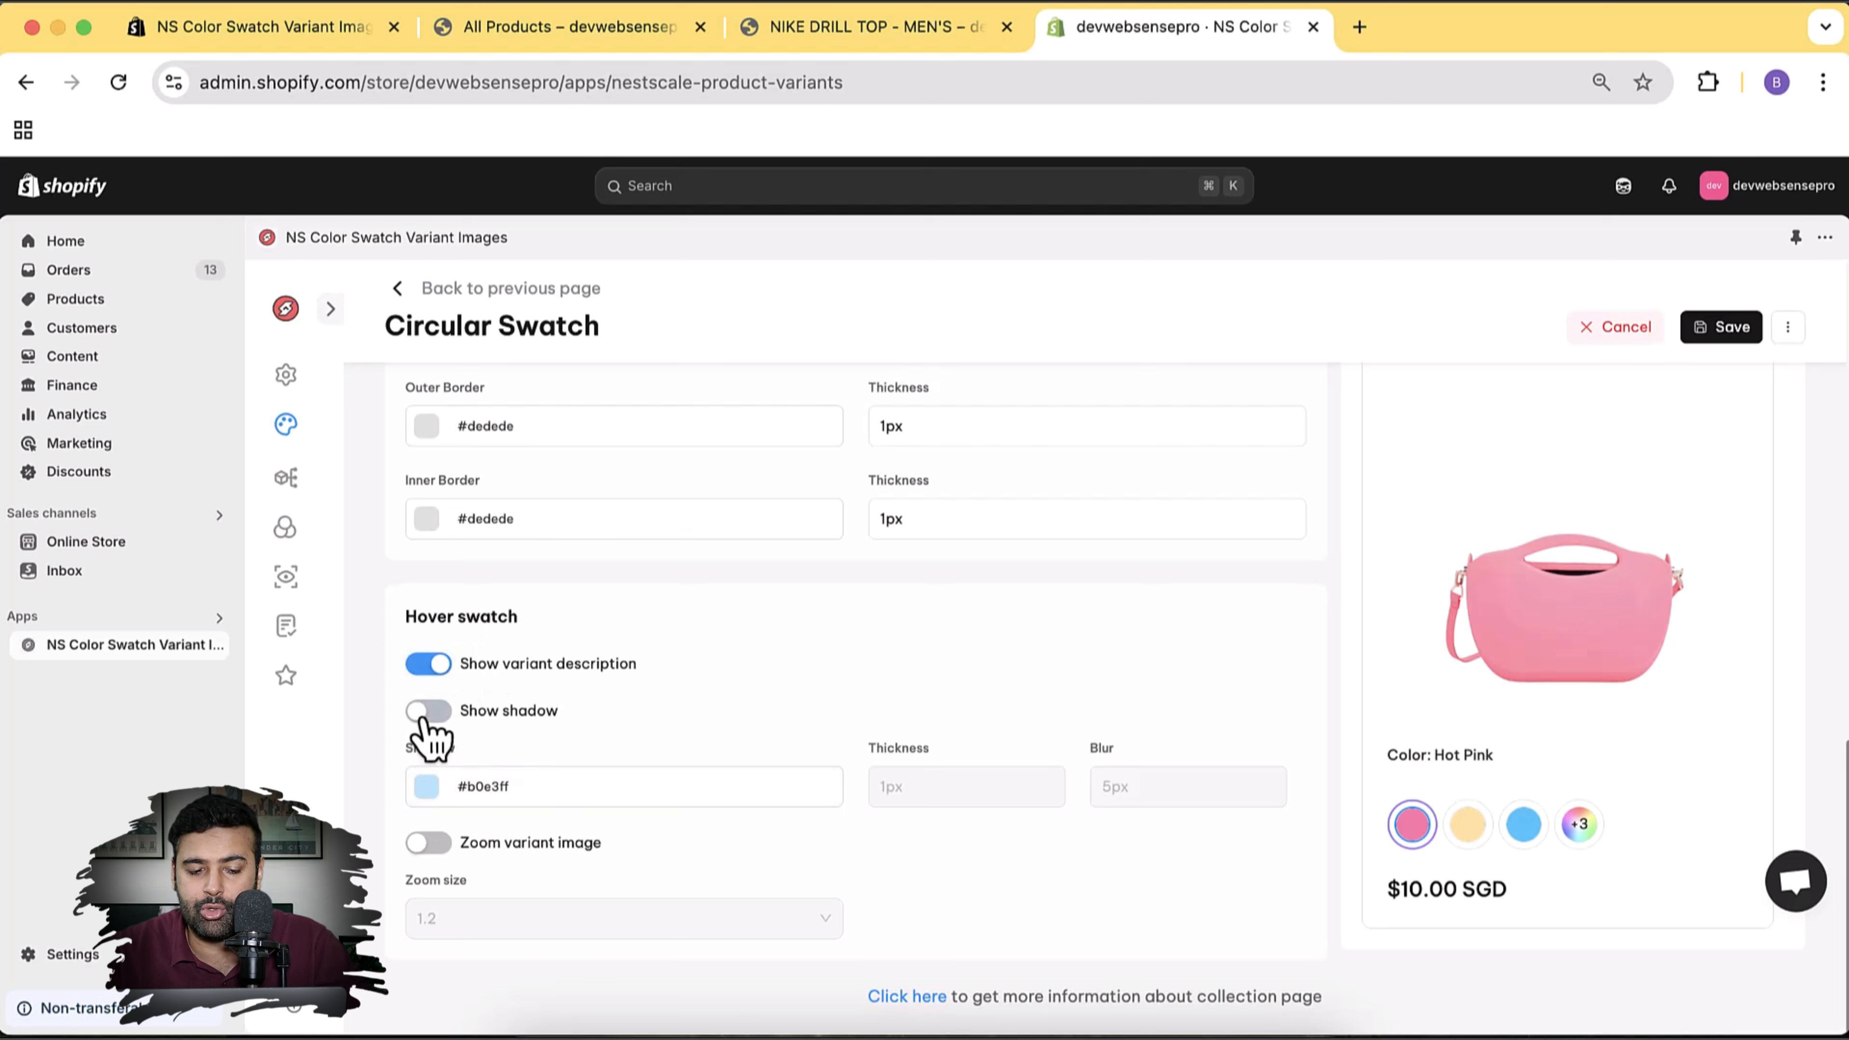
{"action": "left_click", "coordinate": [428, 843]}
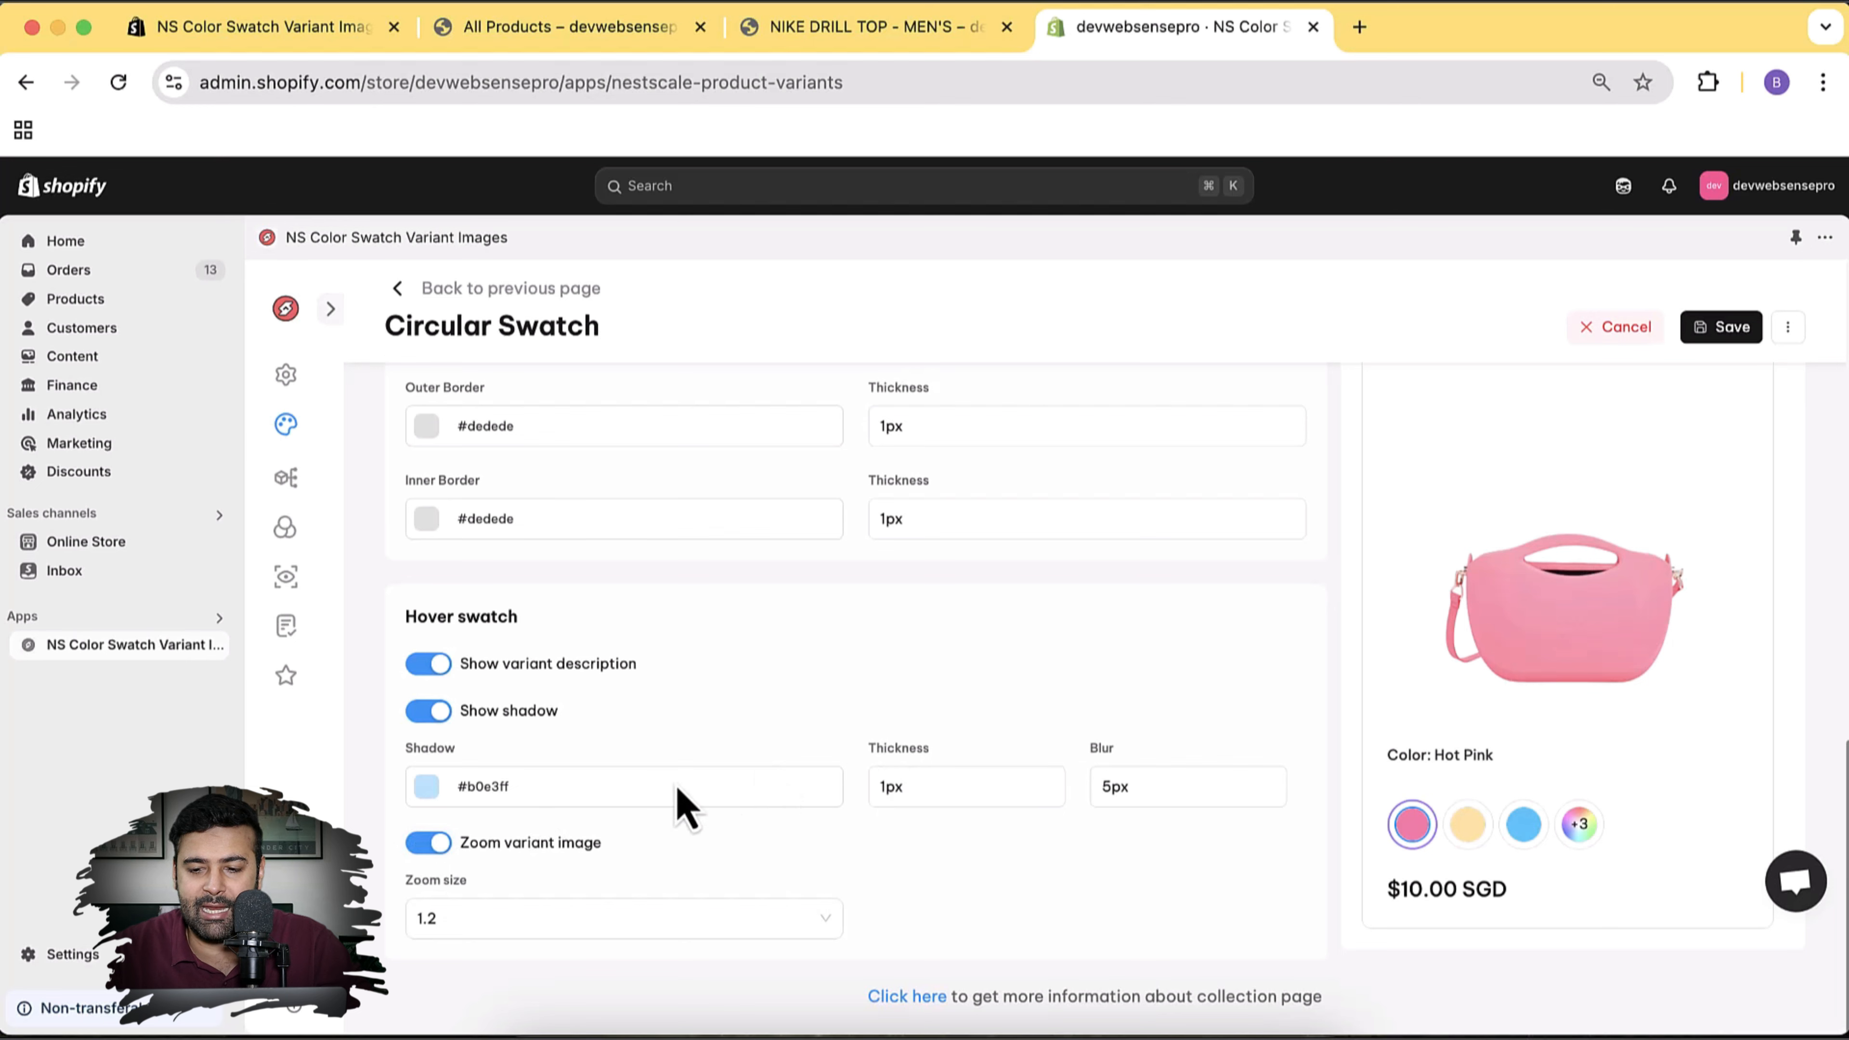
{"action": "left_click", "coordinate": [1722, 331]}
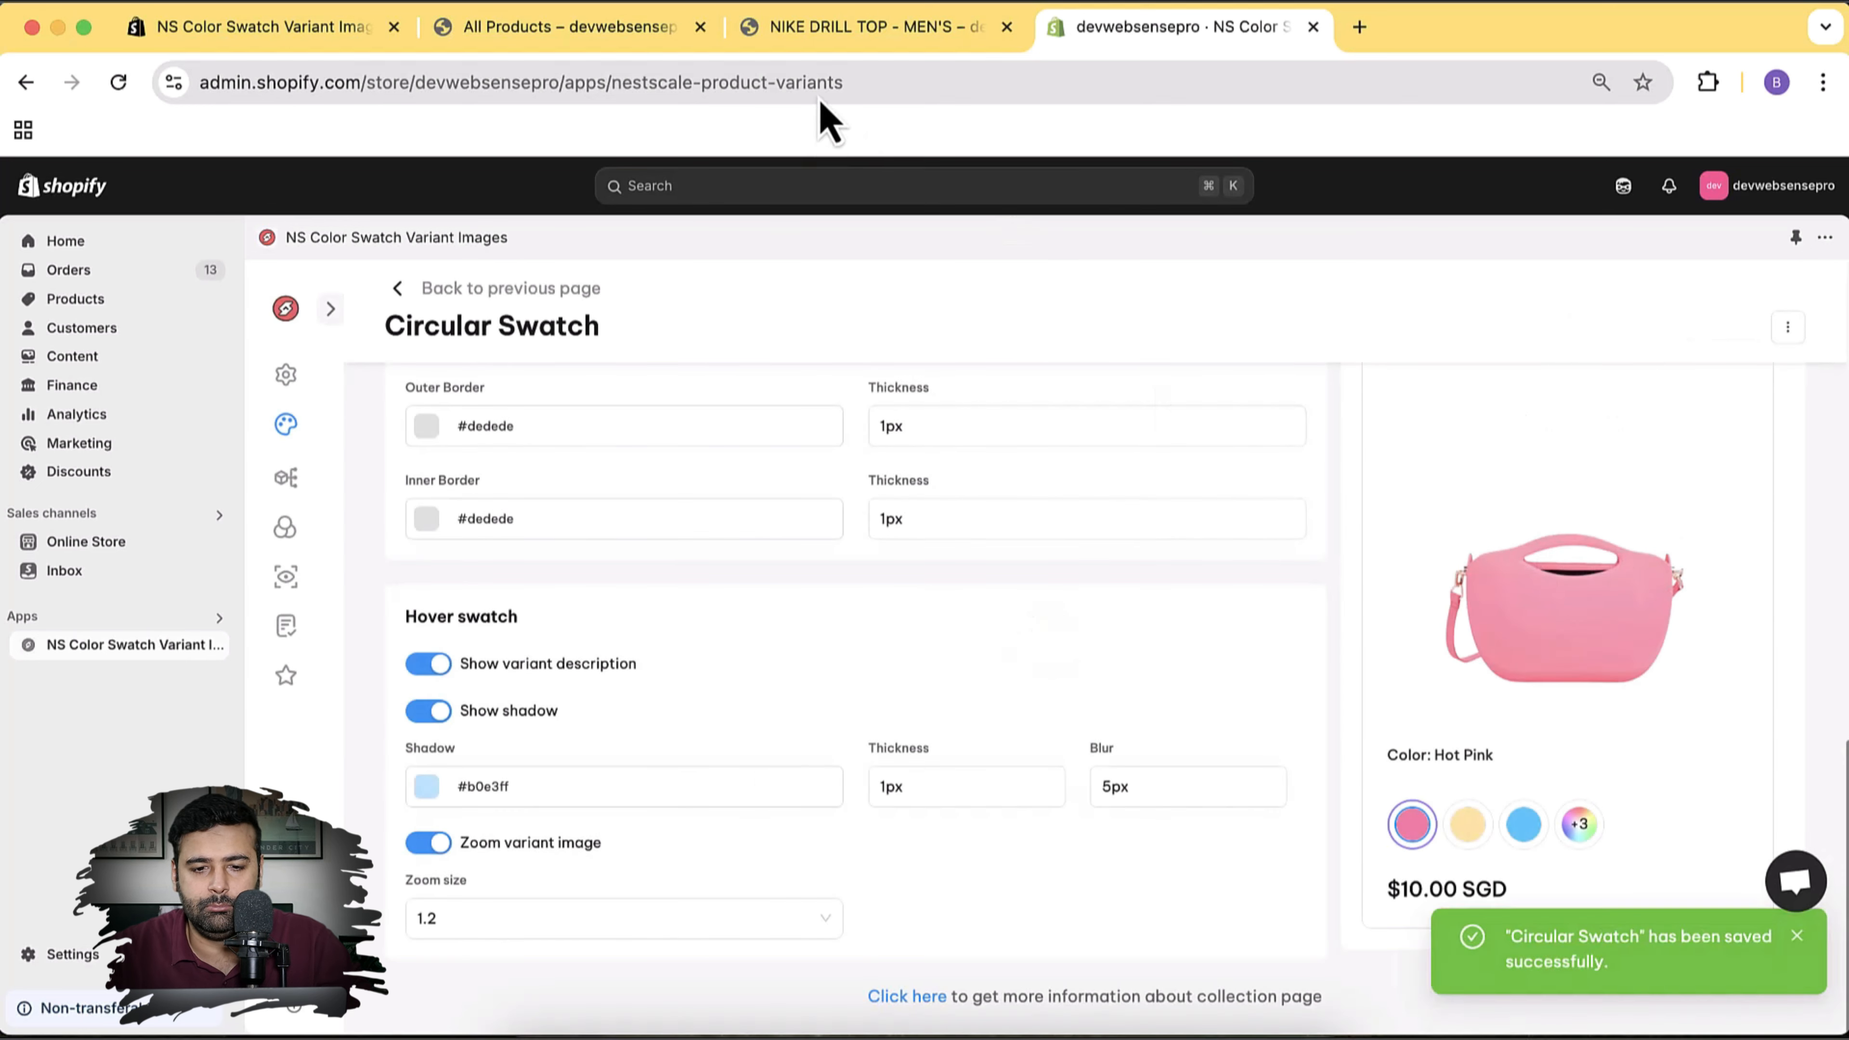
Reload the All Products page and test the enlarged black and blue swatches on the NIKE DRILL TOP - MEN'S card
{"action": "left_click", "coordinate": [878, 33]}
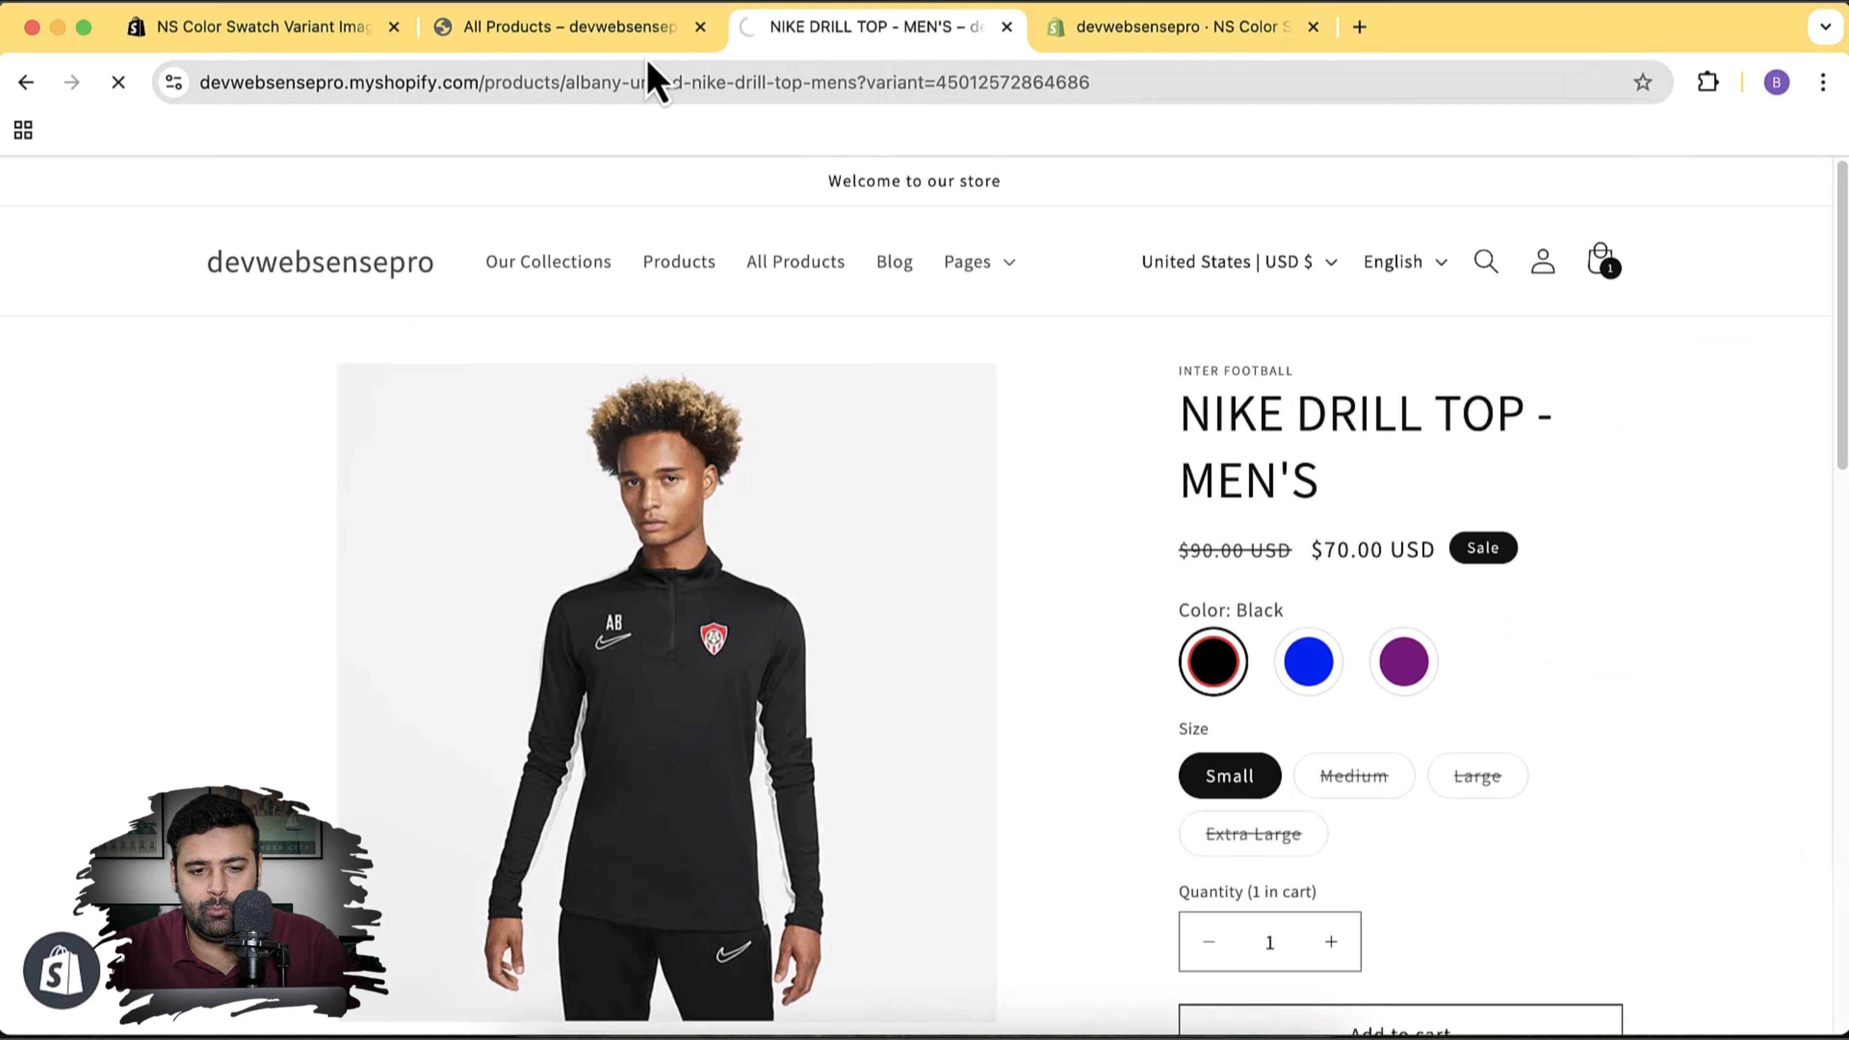
{"action": "left_click", "coordinate": [610, 33]}
{"action": "key", "text": "super+r"}
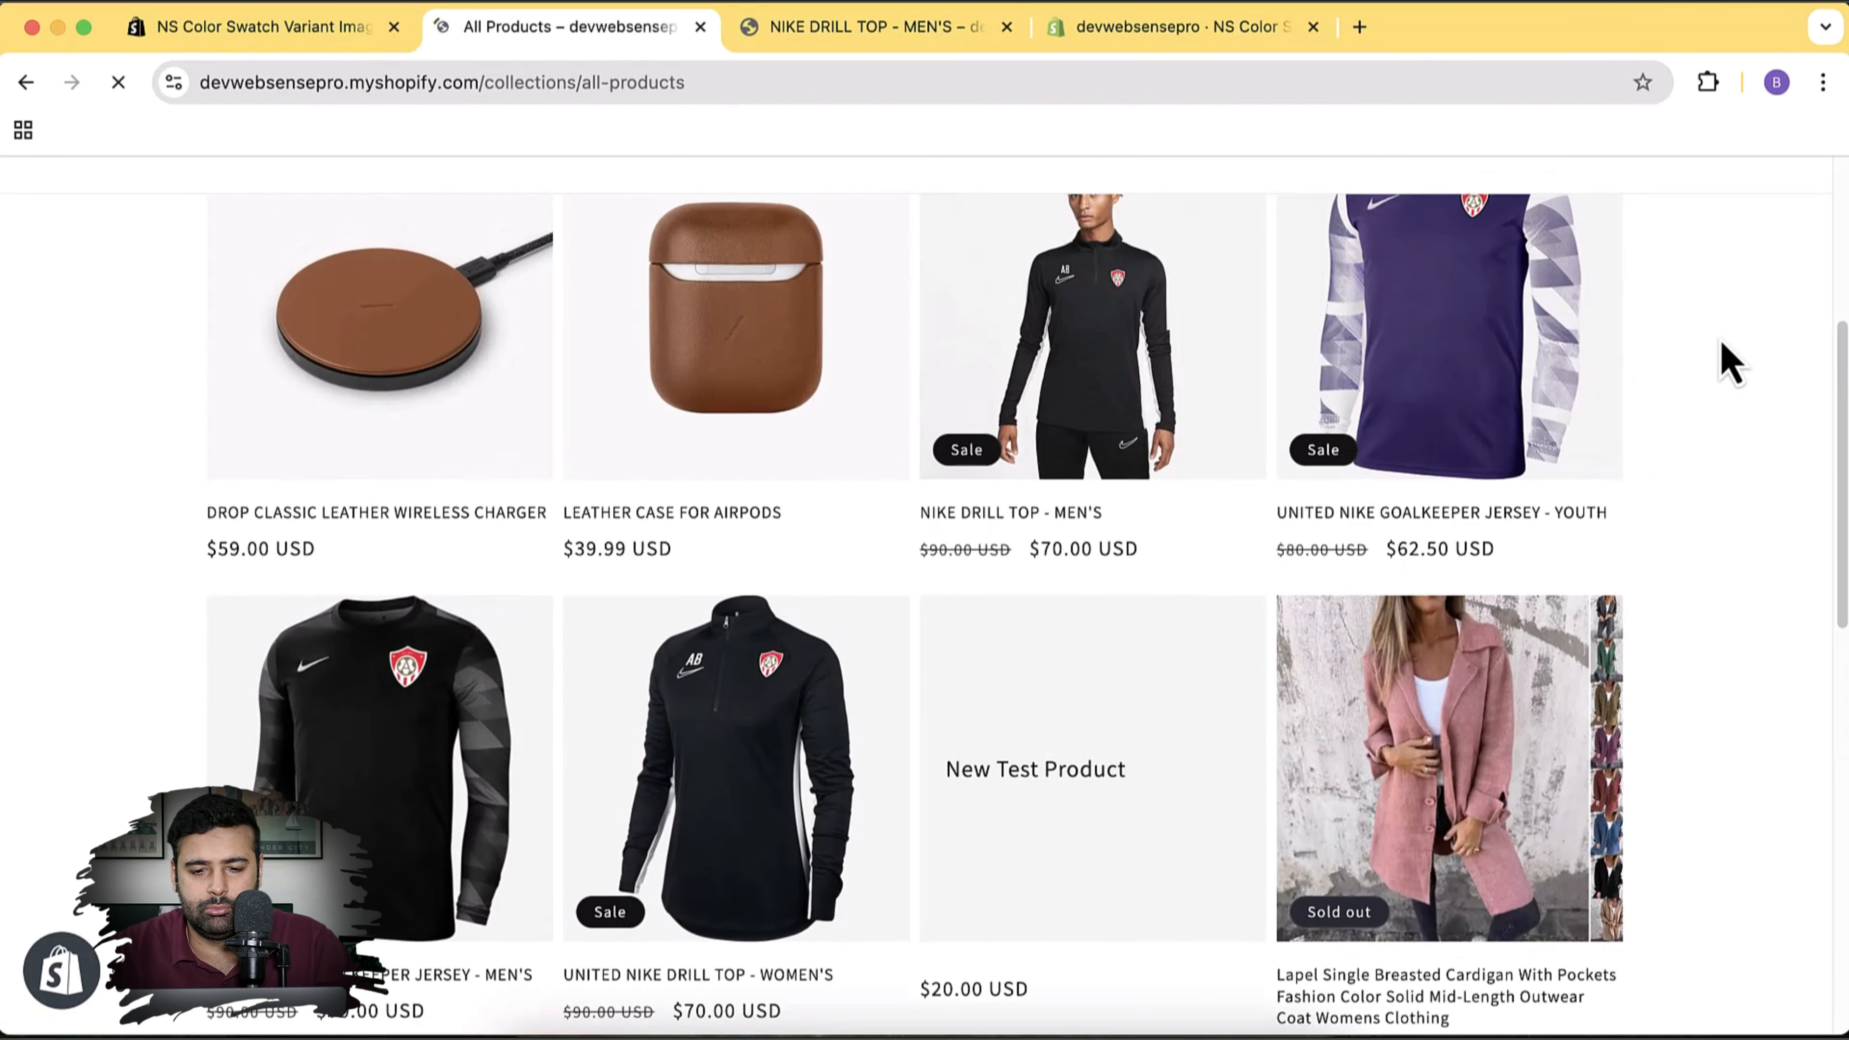
{"action": "scroll", "coordinate": [1731, 364], "scroll_direction": "up", "scroll_amount": 3}
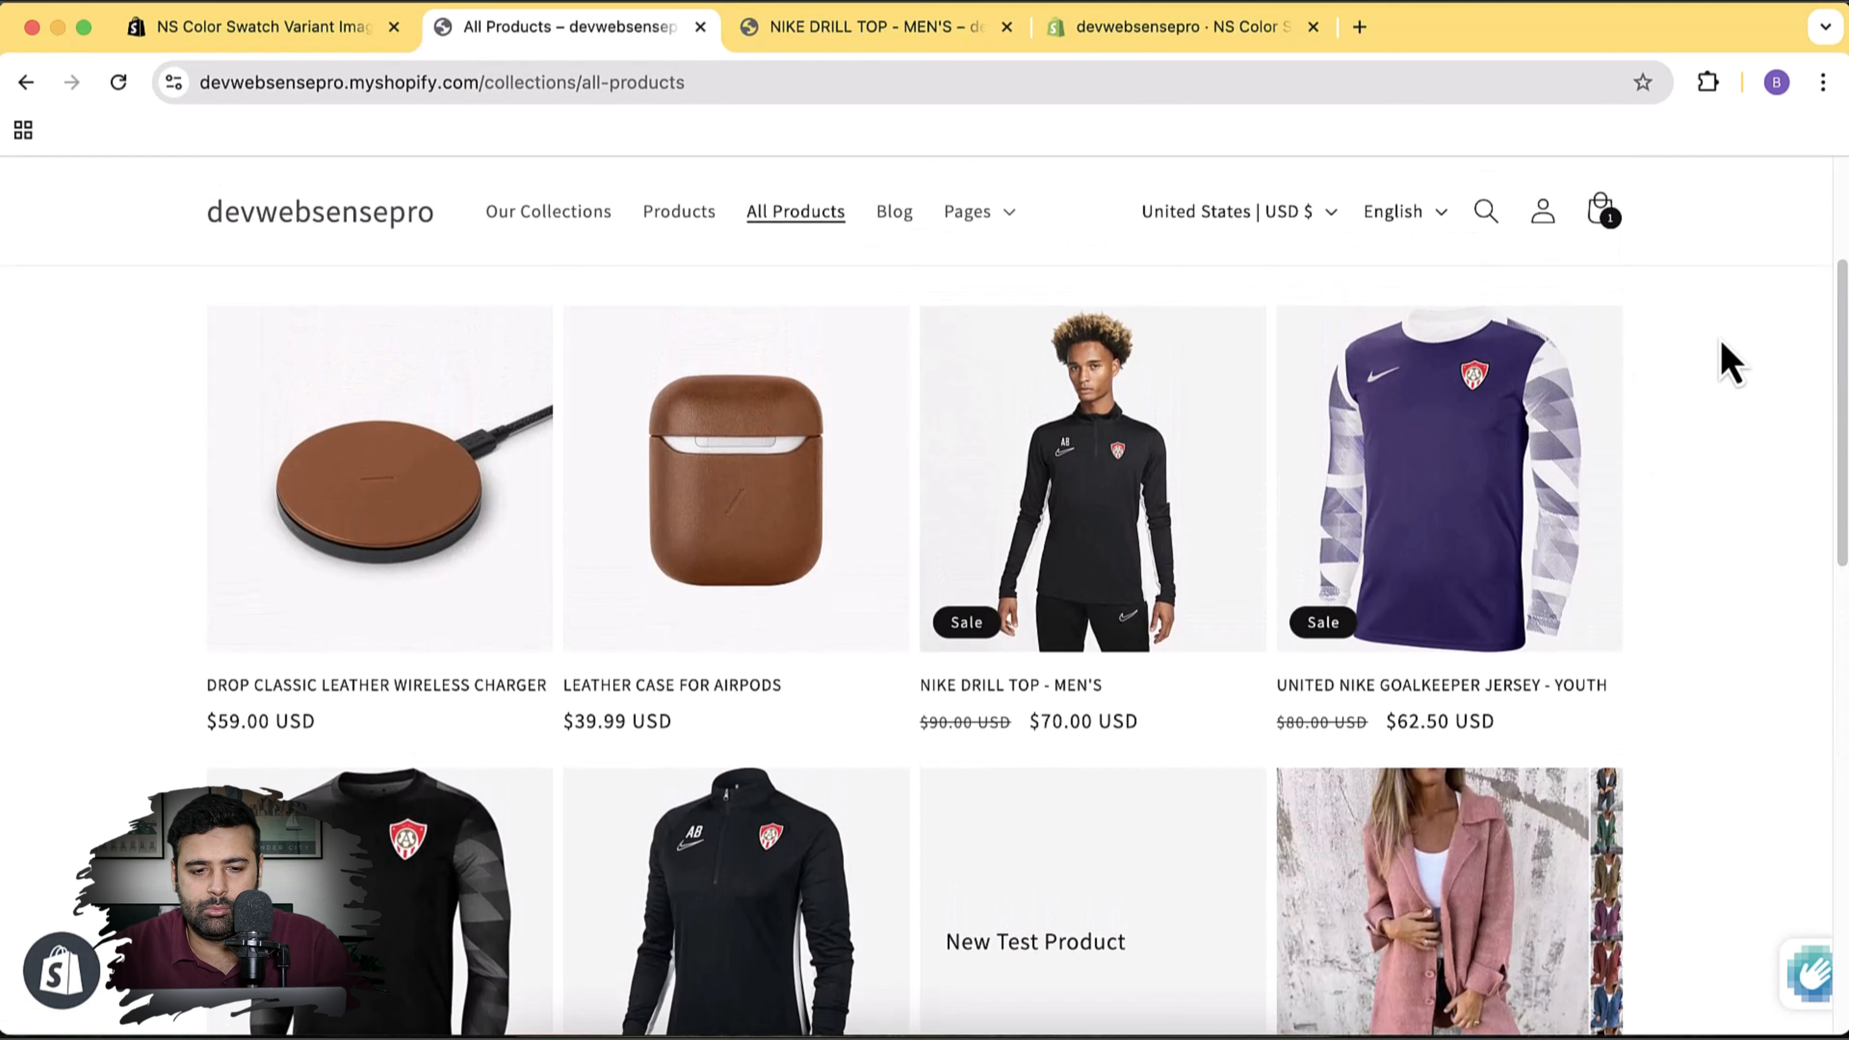
{"action": "scroll", "coordinate": [1674, 386], "scroll_direction": "down", "scroll_amount": 2}
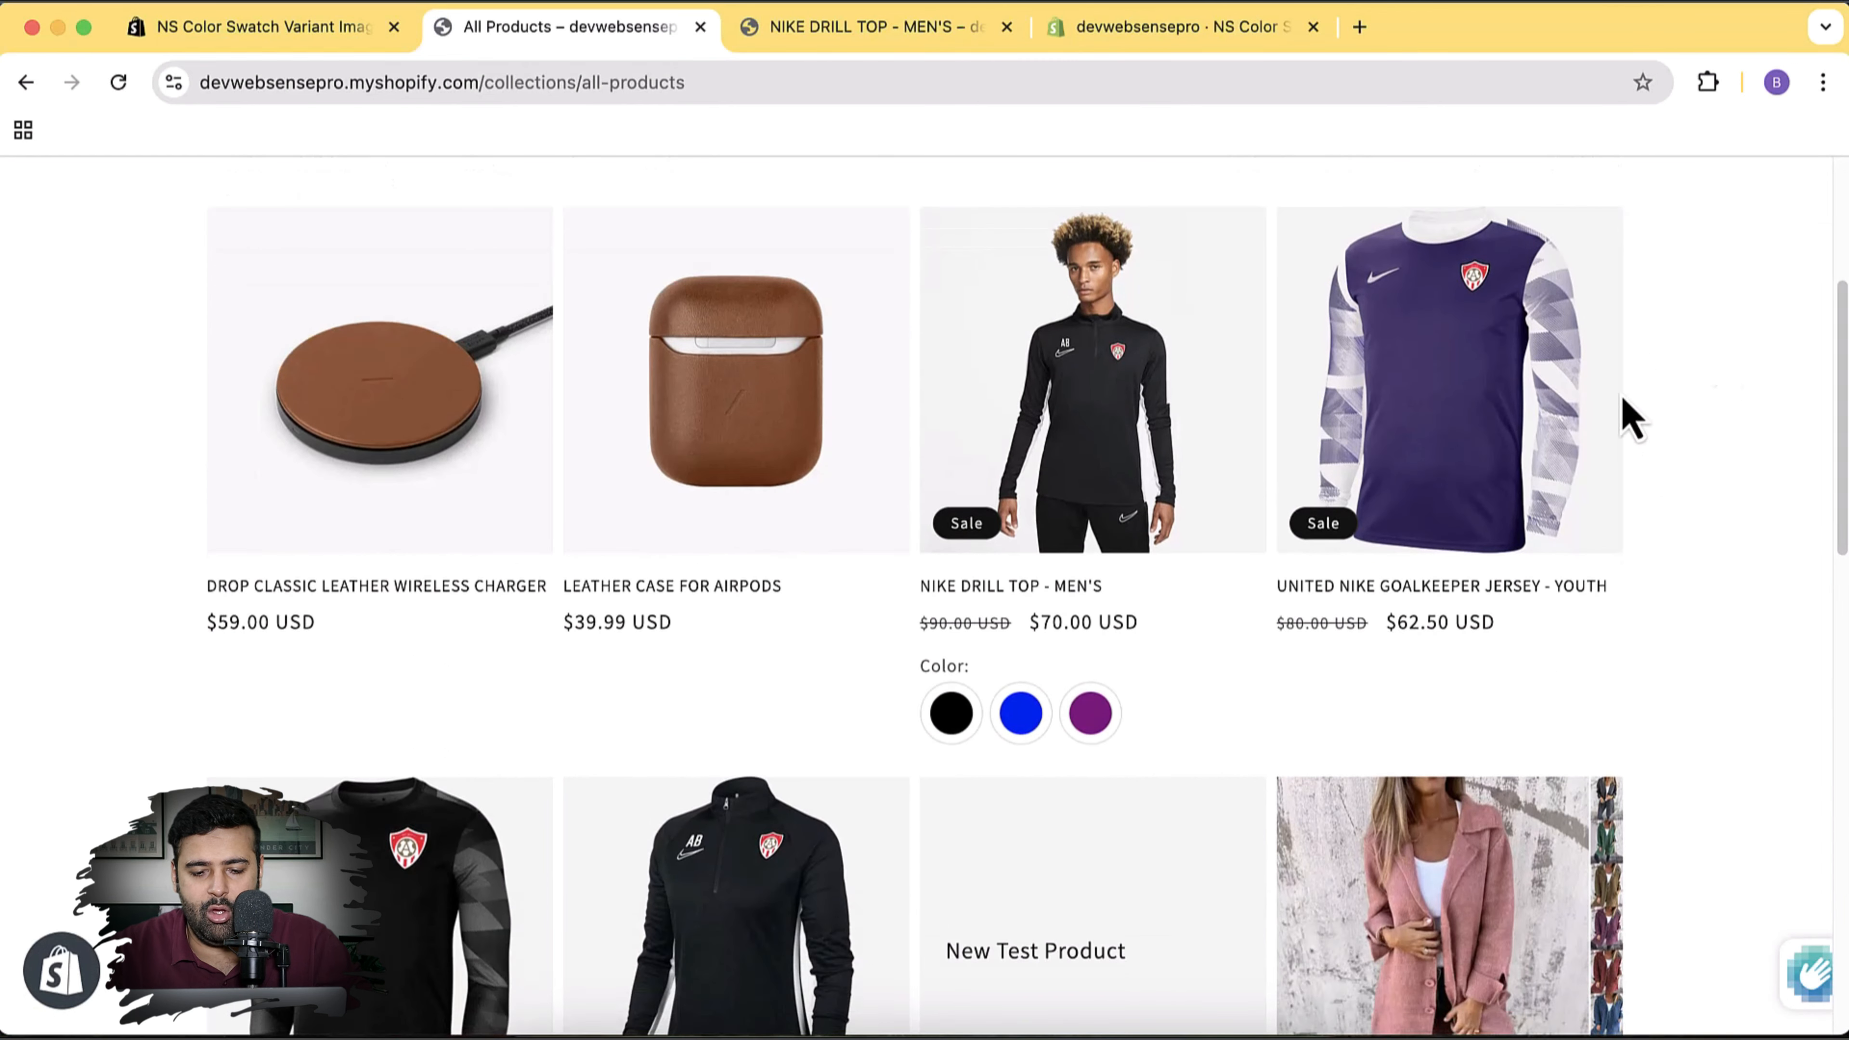
{"action": "left_click", "coordinate": [1011, 720]}
{"action": "left_click", "coordinate": [970, 720]}
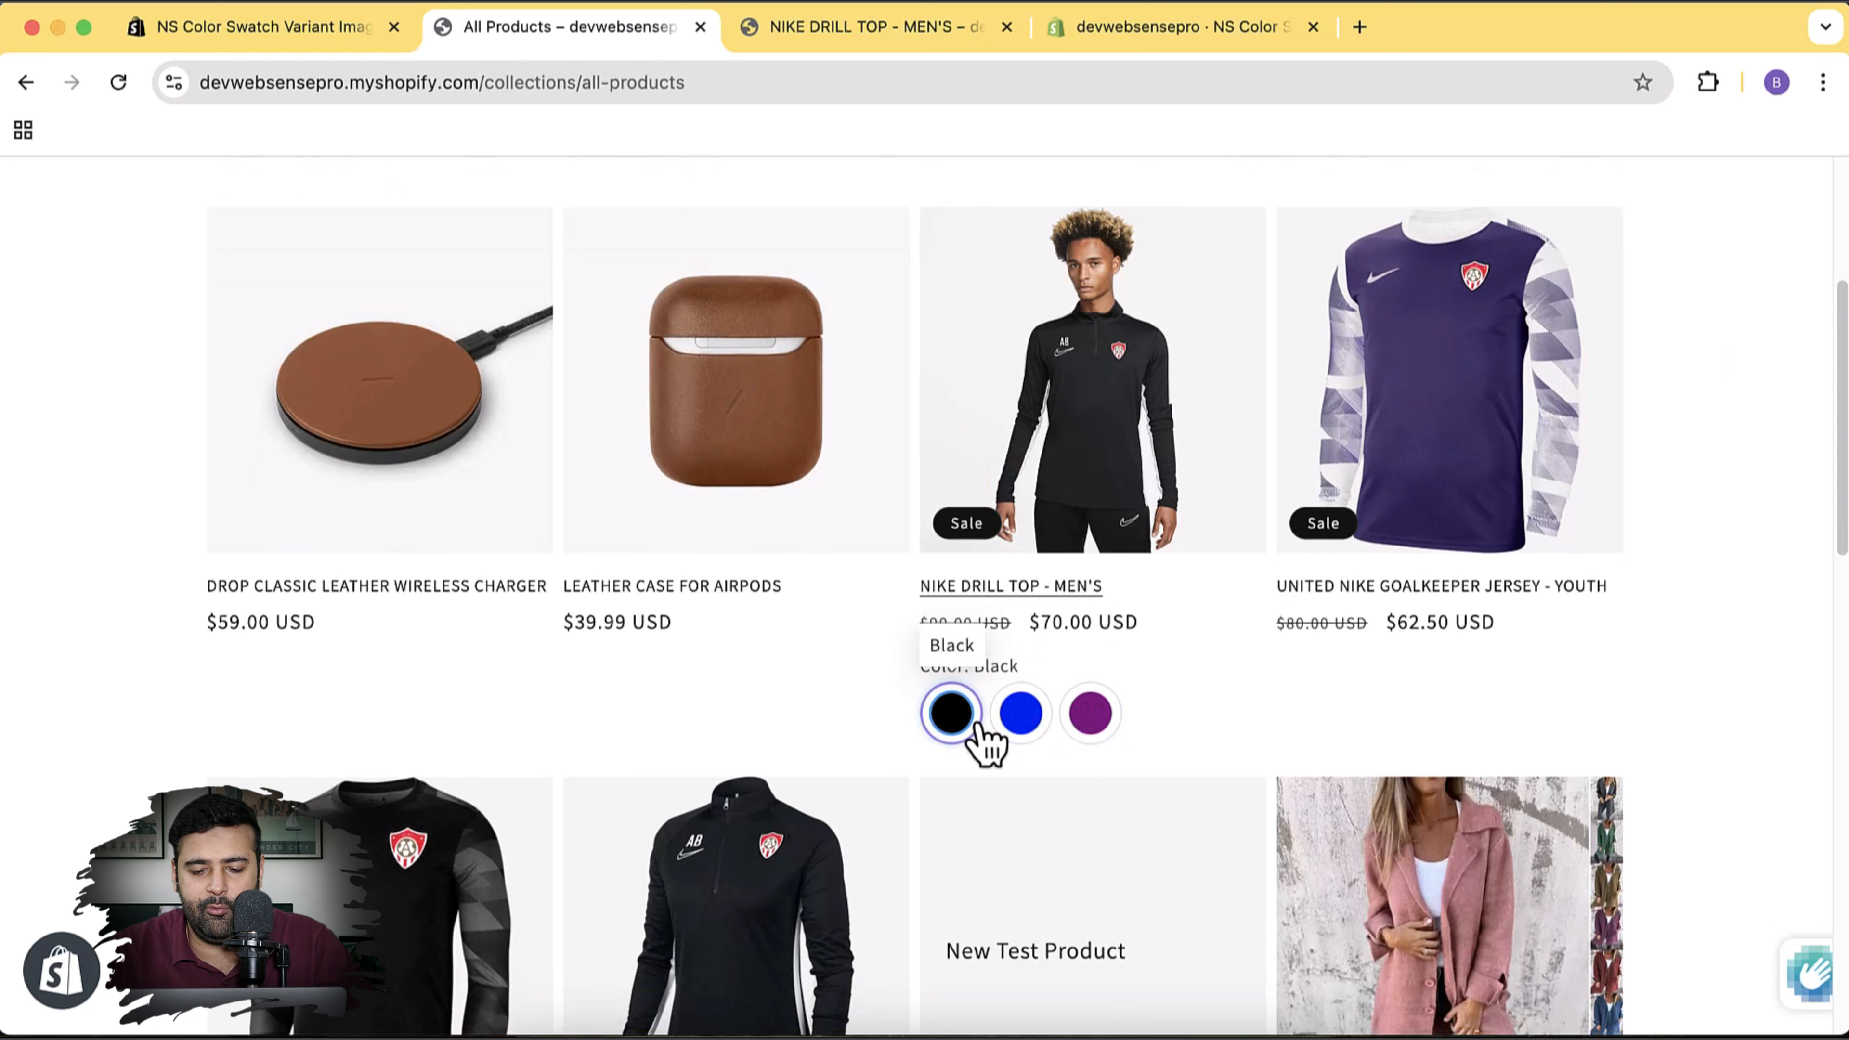
{"action": "left_click", "coordinate": [1027, 717]}
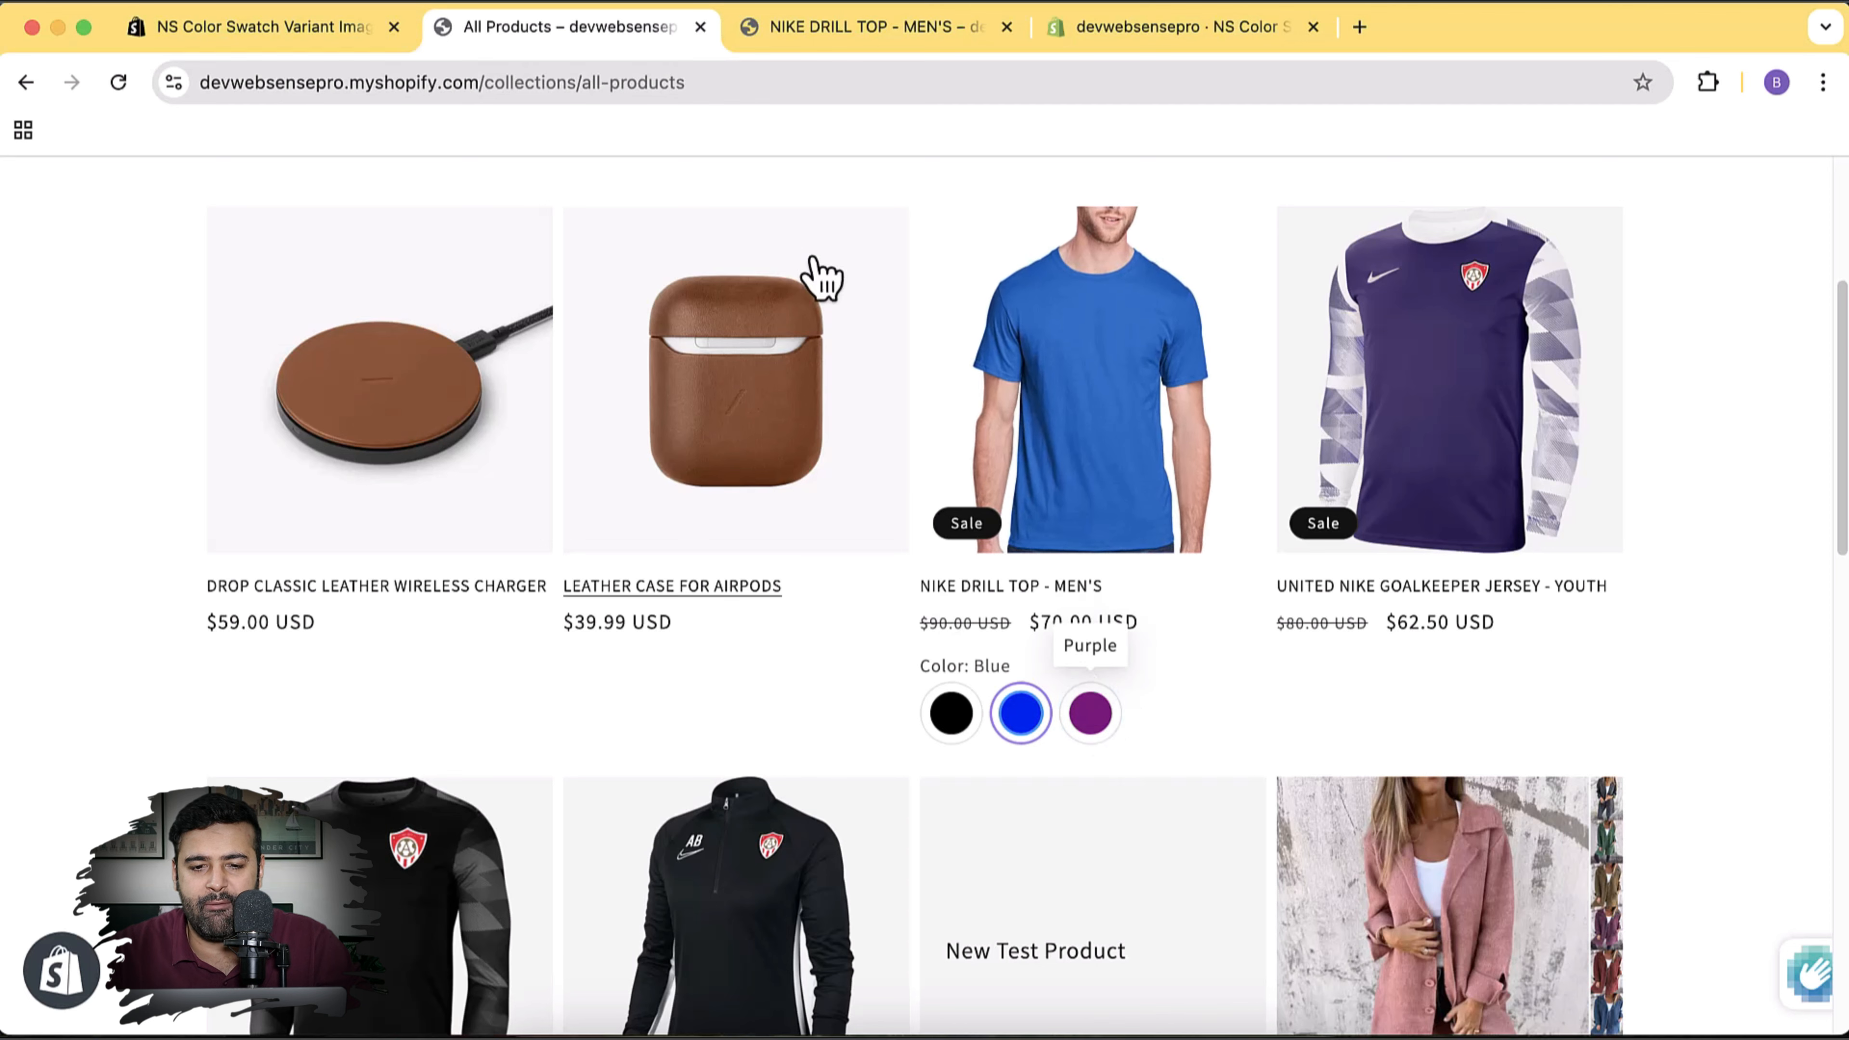
Return to the NS Color Swatch Variant Images app and open the swatch style customization for the product page
{"action": "left_click", "coordinate": [1096, 37]}
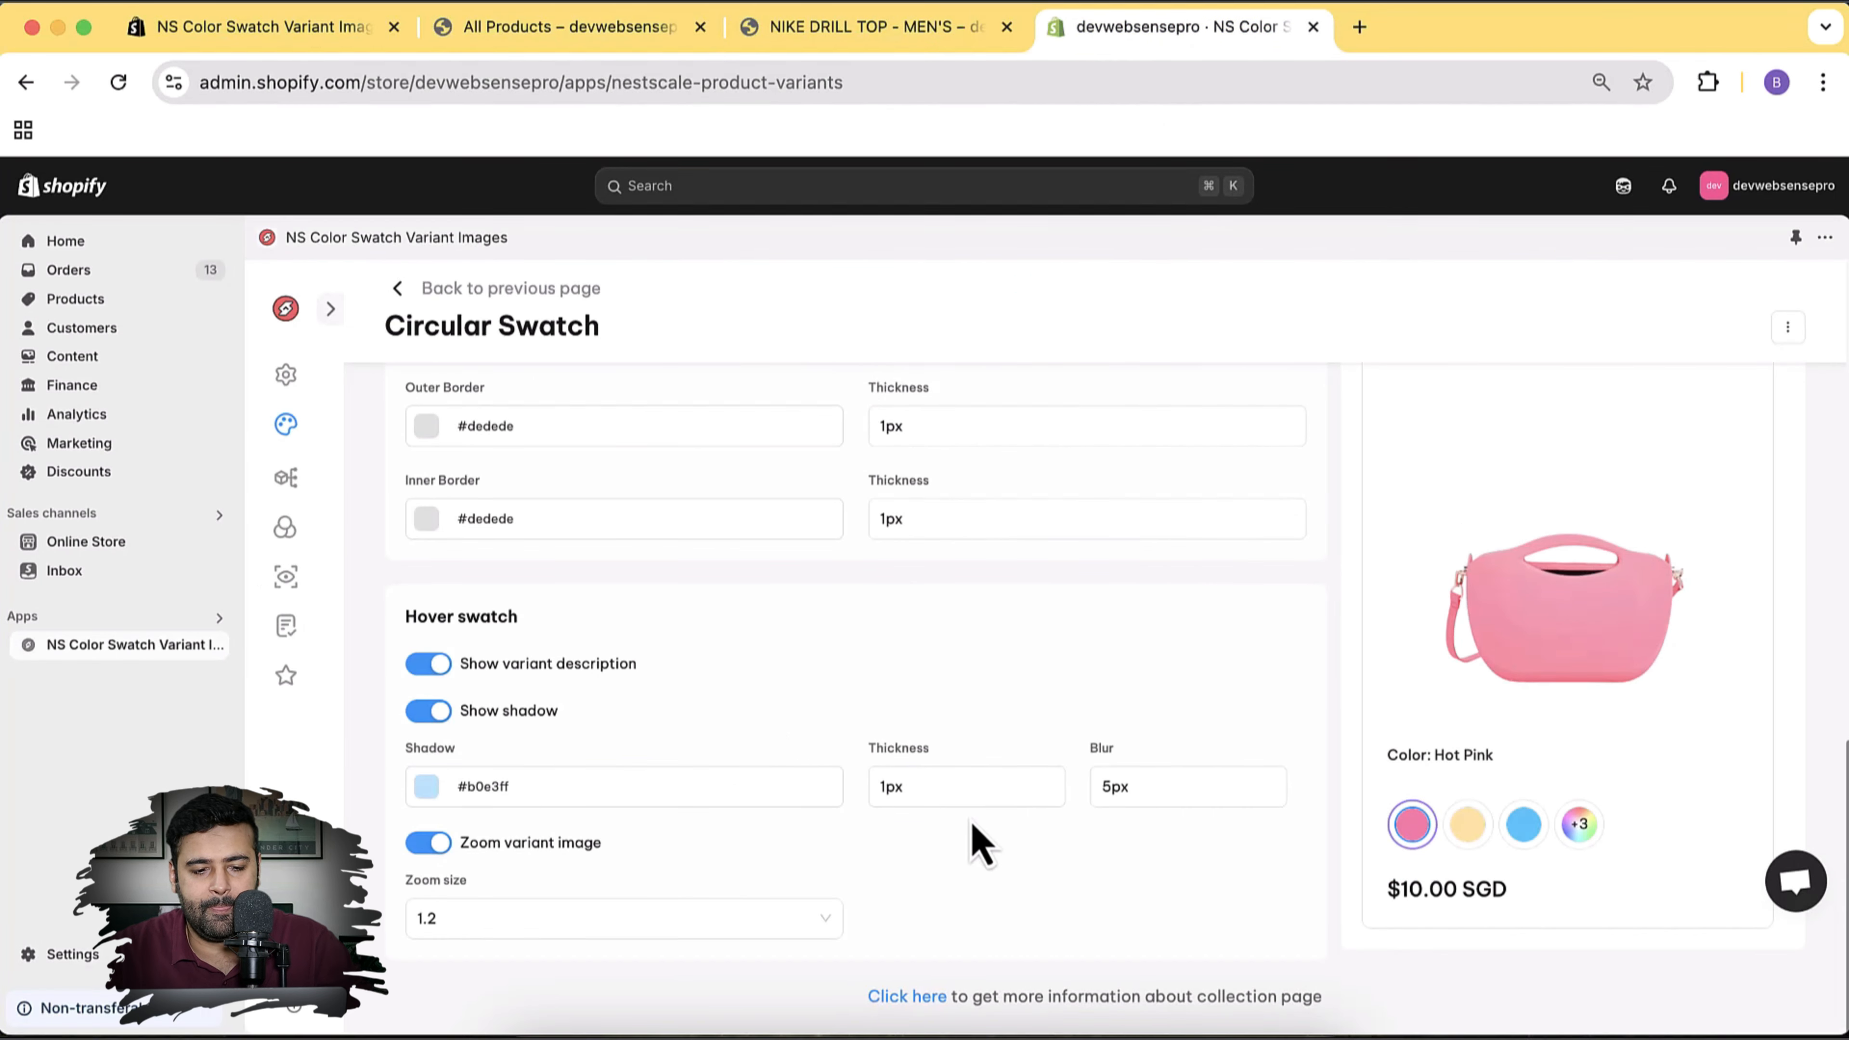
{"action": "scroll", "coordinate": [1245, 510], "scroll_direction": "down", "scroll_amount": 2}
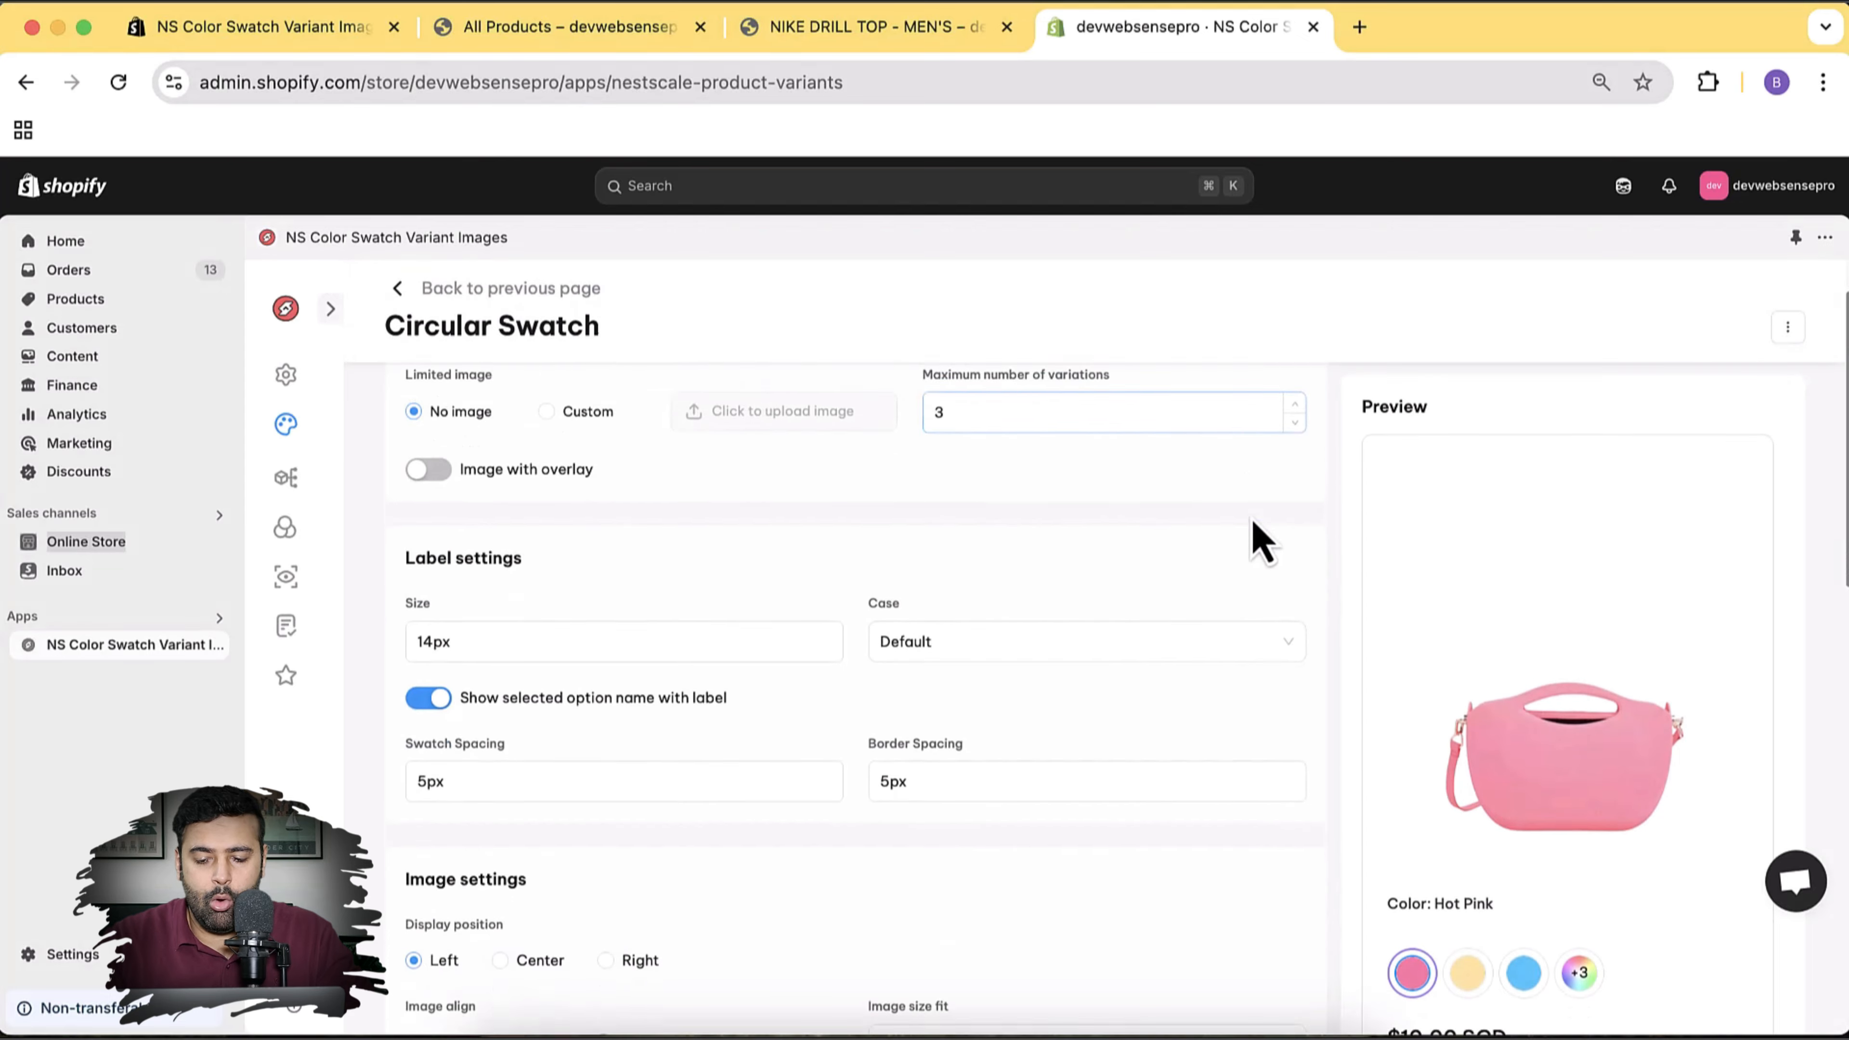
{"action": "scroll", "coordinate": [1251, 537], "scroll_direction": "up", "scroll_amount": 2}
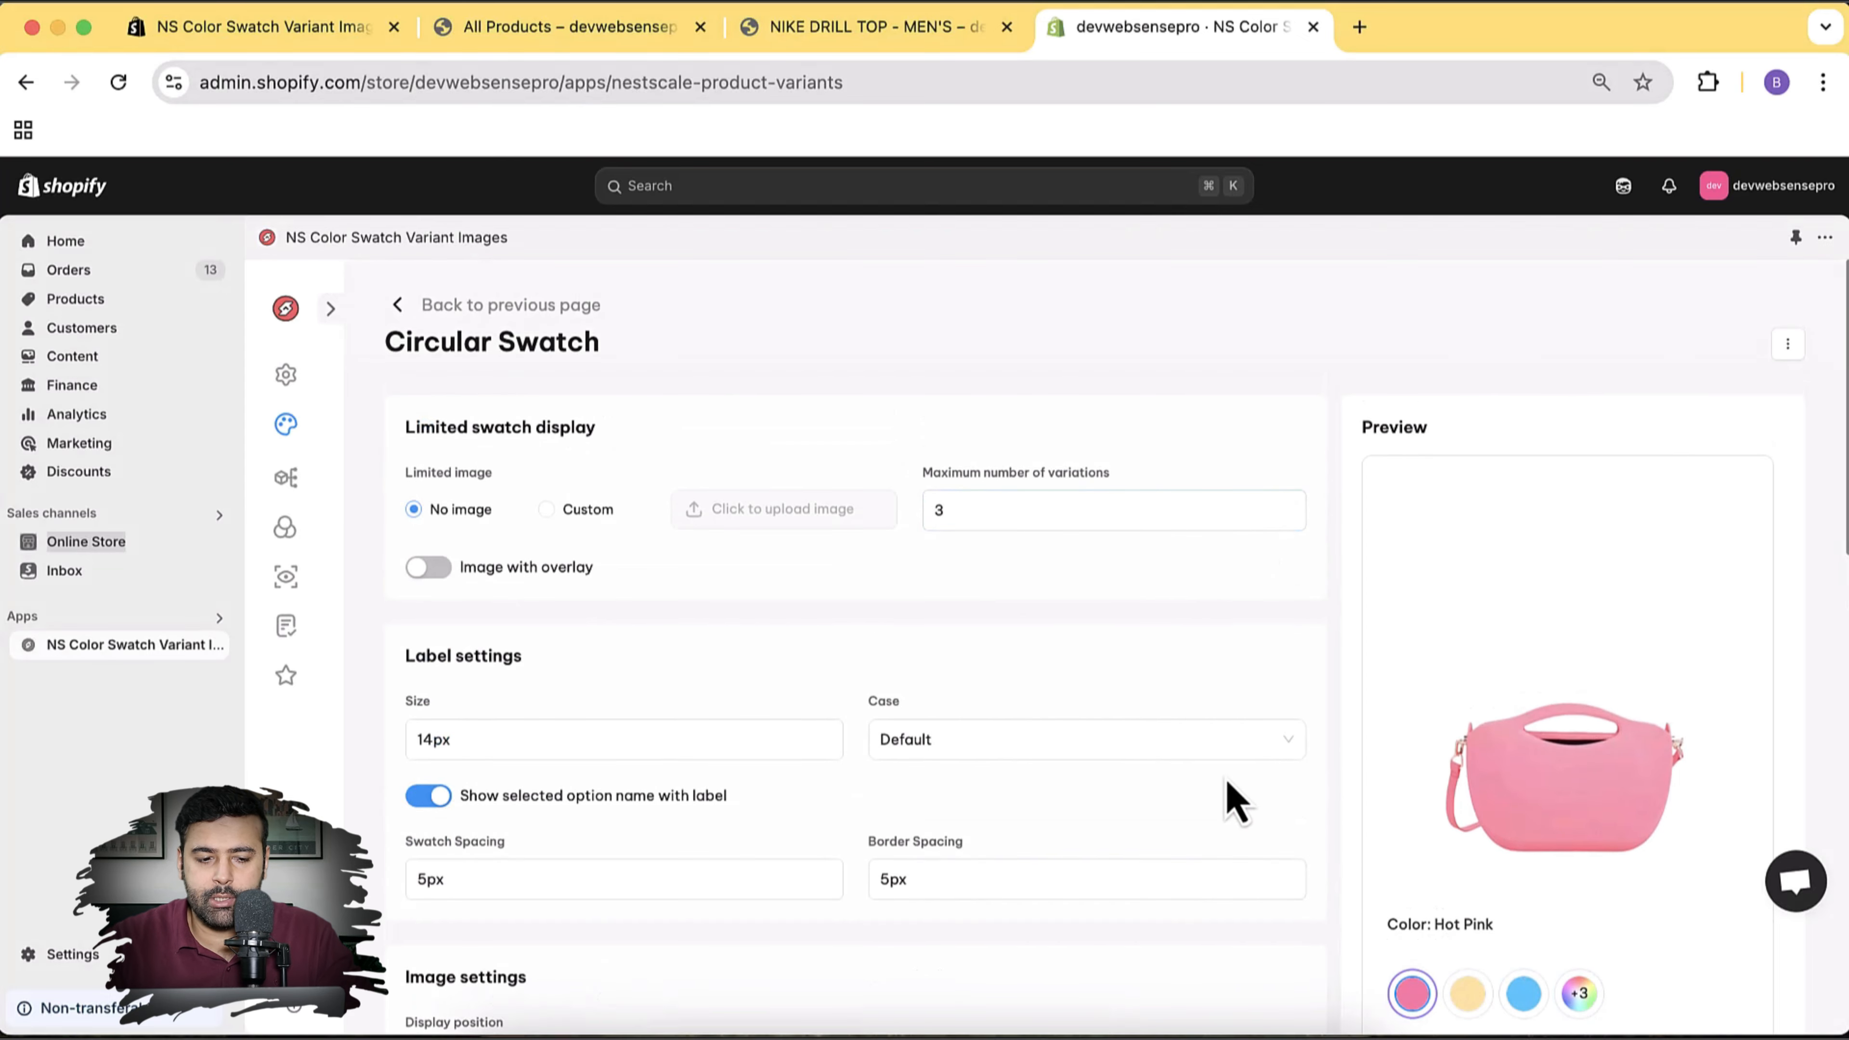
{"action": "mouse_move", "coordinate": [291, 429]}
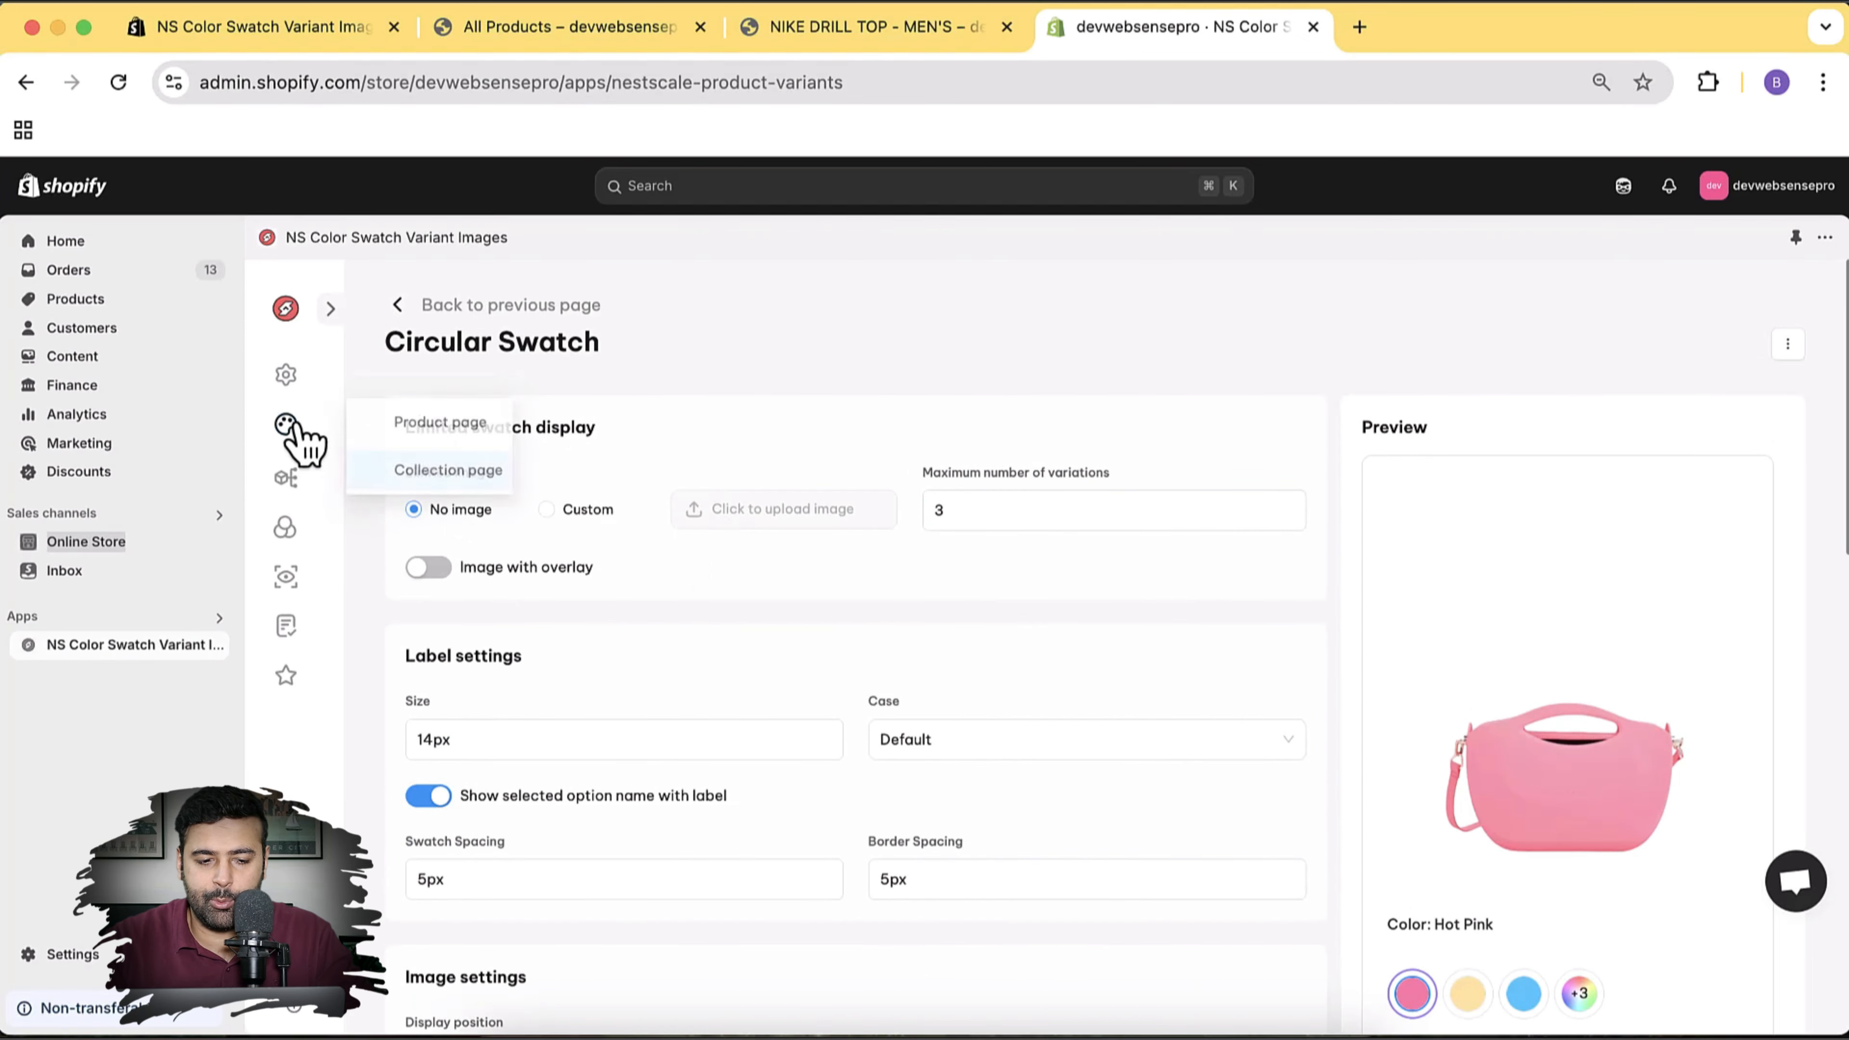
{"action": "left_click", "coordinate": [407, 435]}
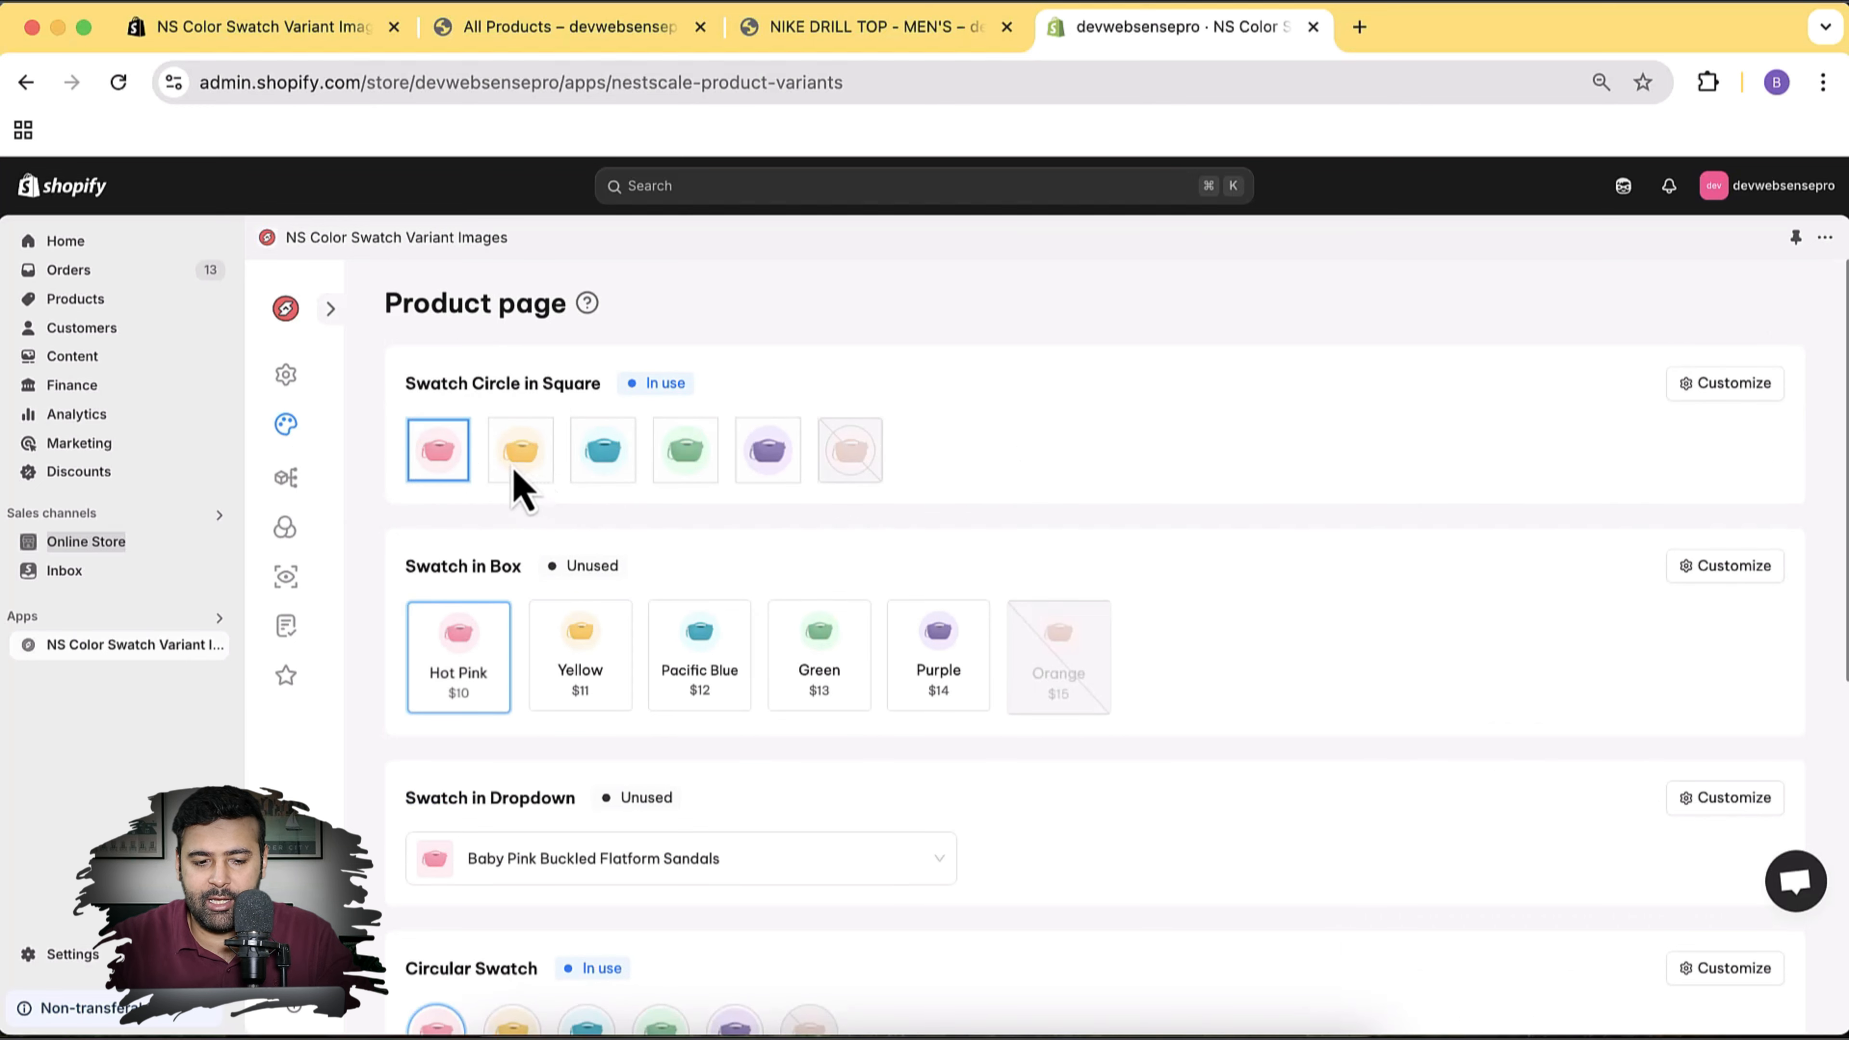
Examine the product page swatch styles, including the Swatch in Dropdown sample list, and switch to the NIKE DRILL TOP - MEN'S product page
{"action": "scroll", "coordinate": [1147, 466], "scroll_direction": "down", "scroll_amount": 1}
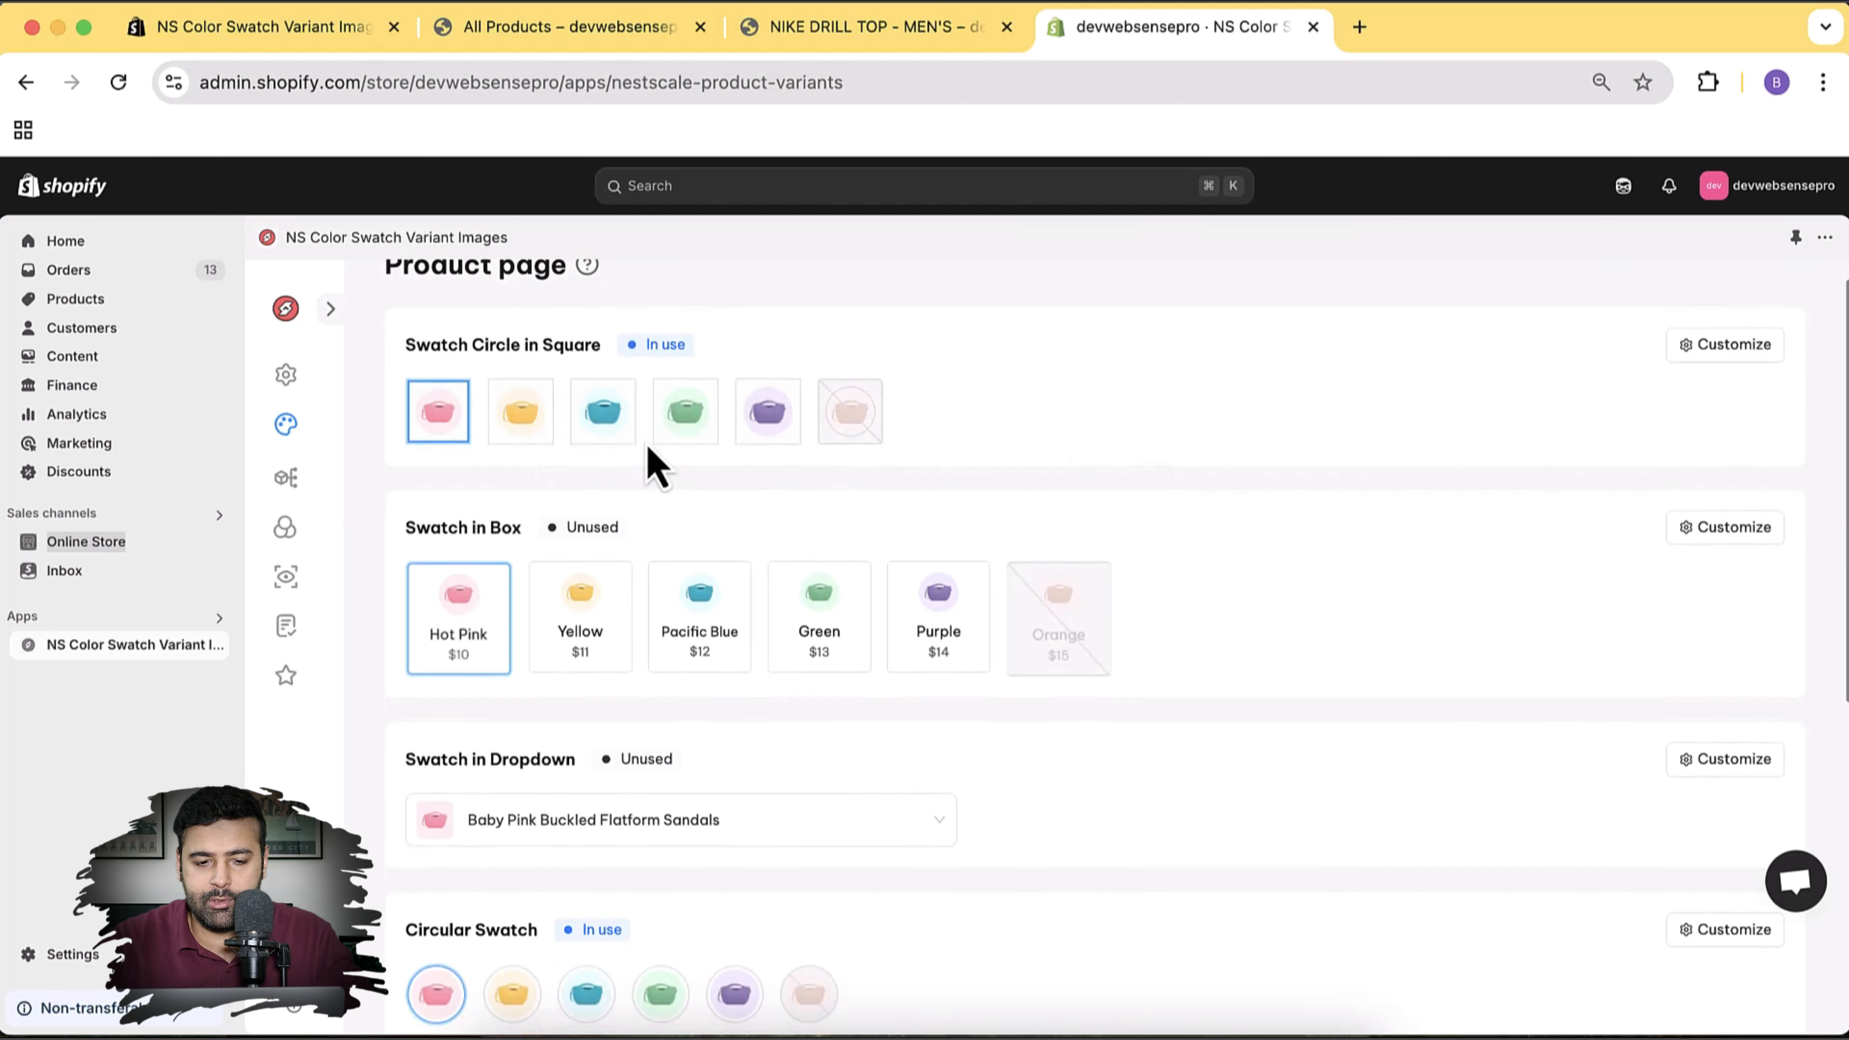
{"action": "scroll", "coordinate": [1107, 442], "scroll_direction": "down", "scroll_amount": 4}
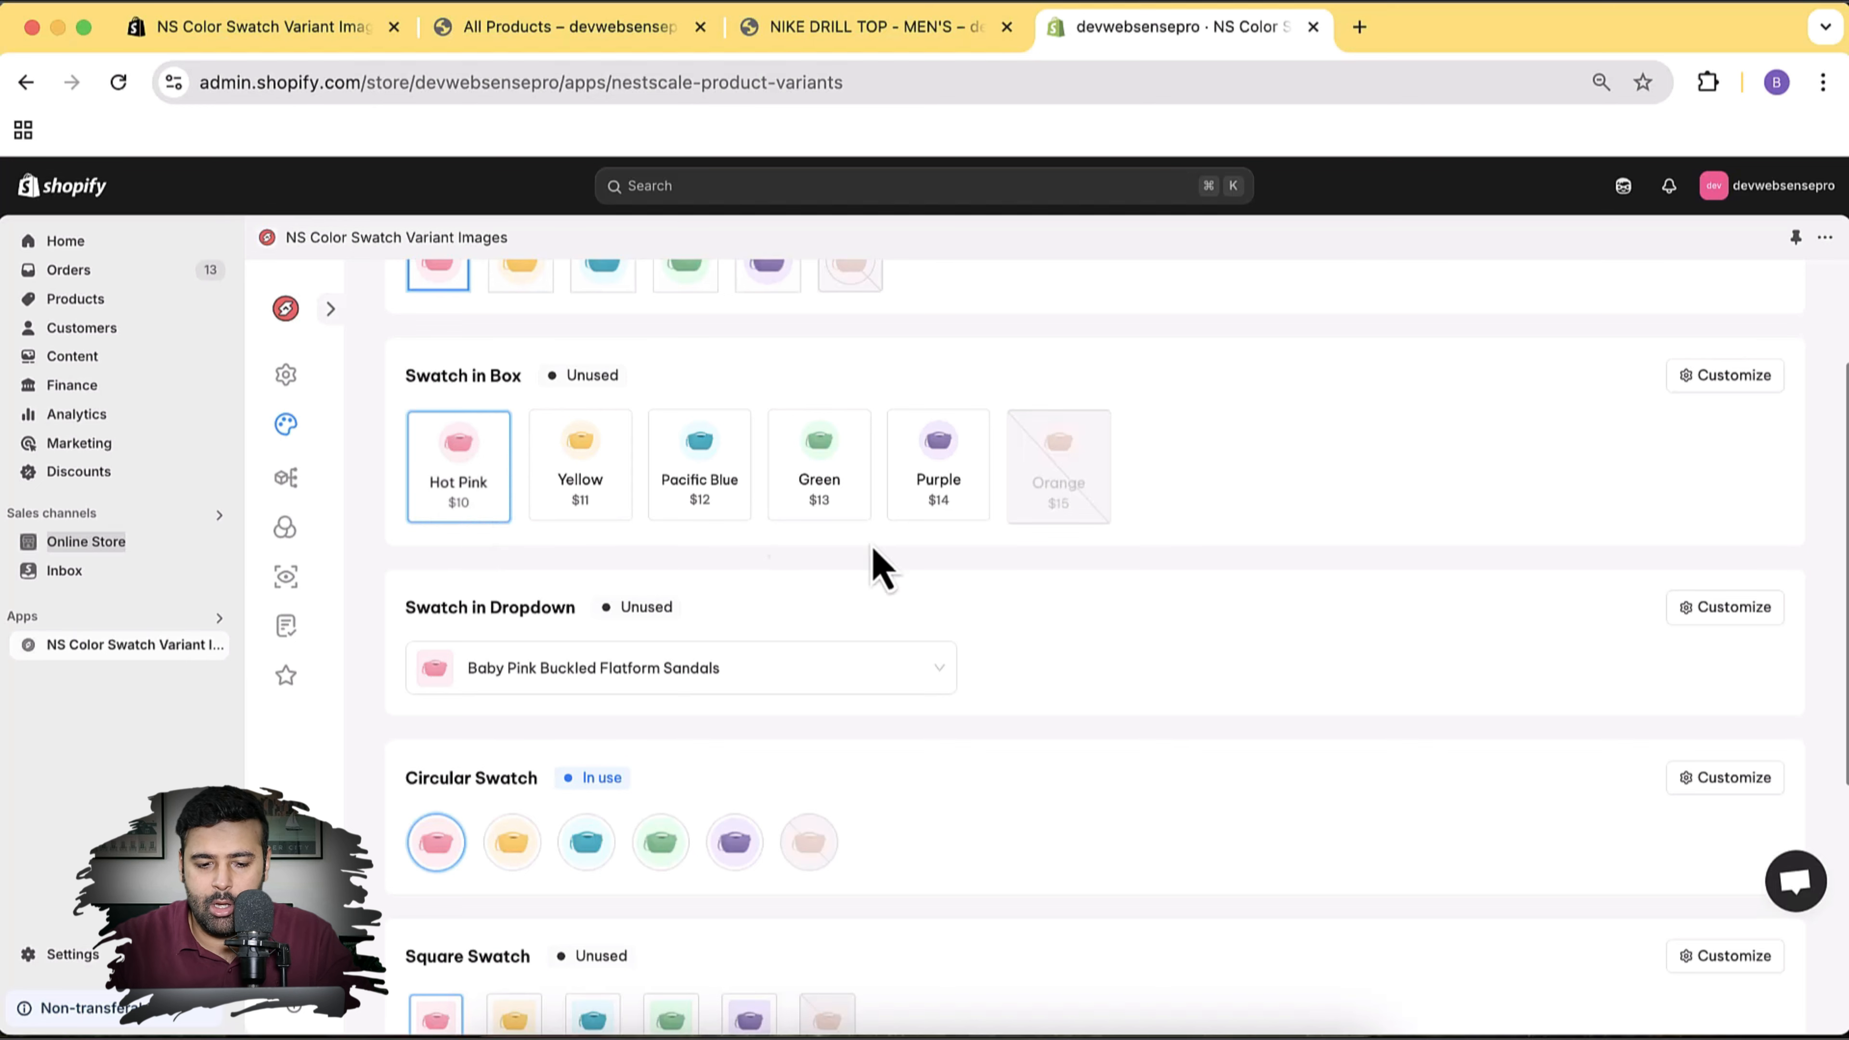
{"action": "scroll", "coordinate": [933, 566], "scroll_direction": "down", "scroll_amount": 3}
{"action": "left_click", "coordinate": [920, 543]}
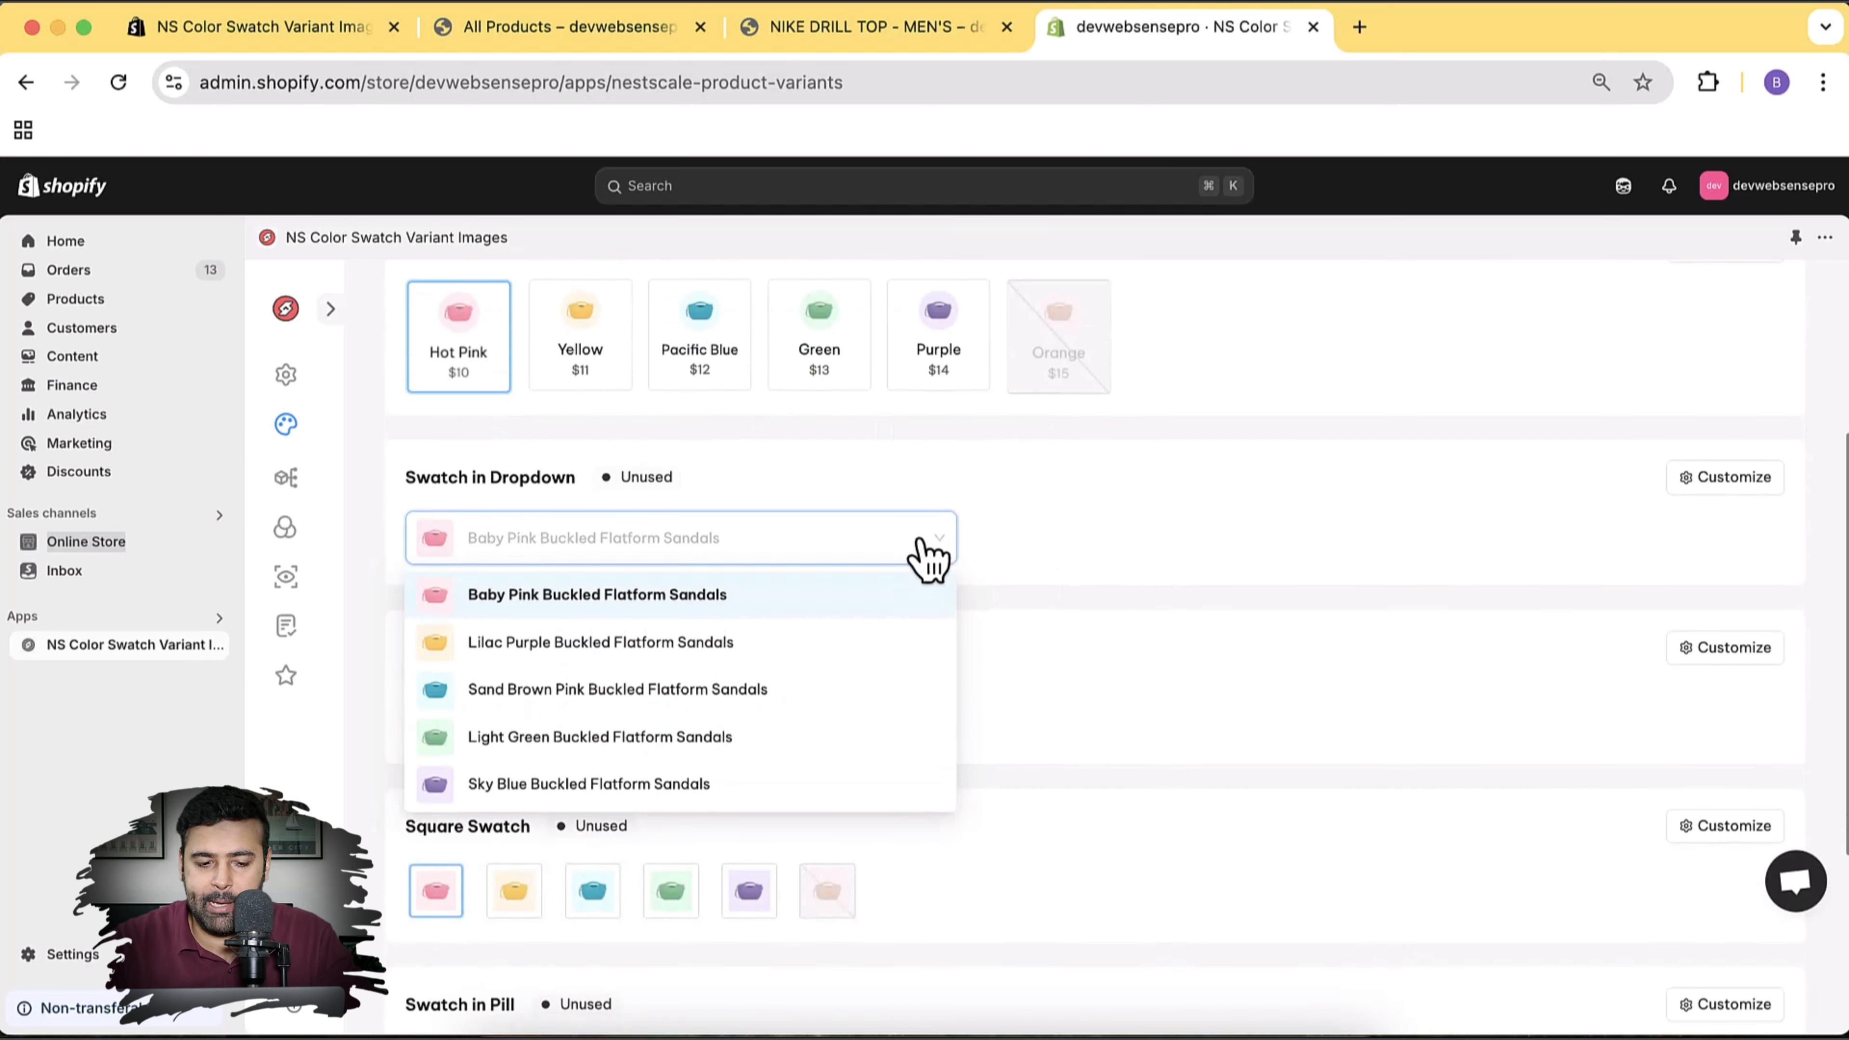
{"action": "left_click", "coordinate": [1092, 554]}
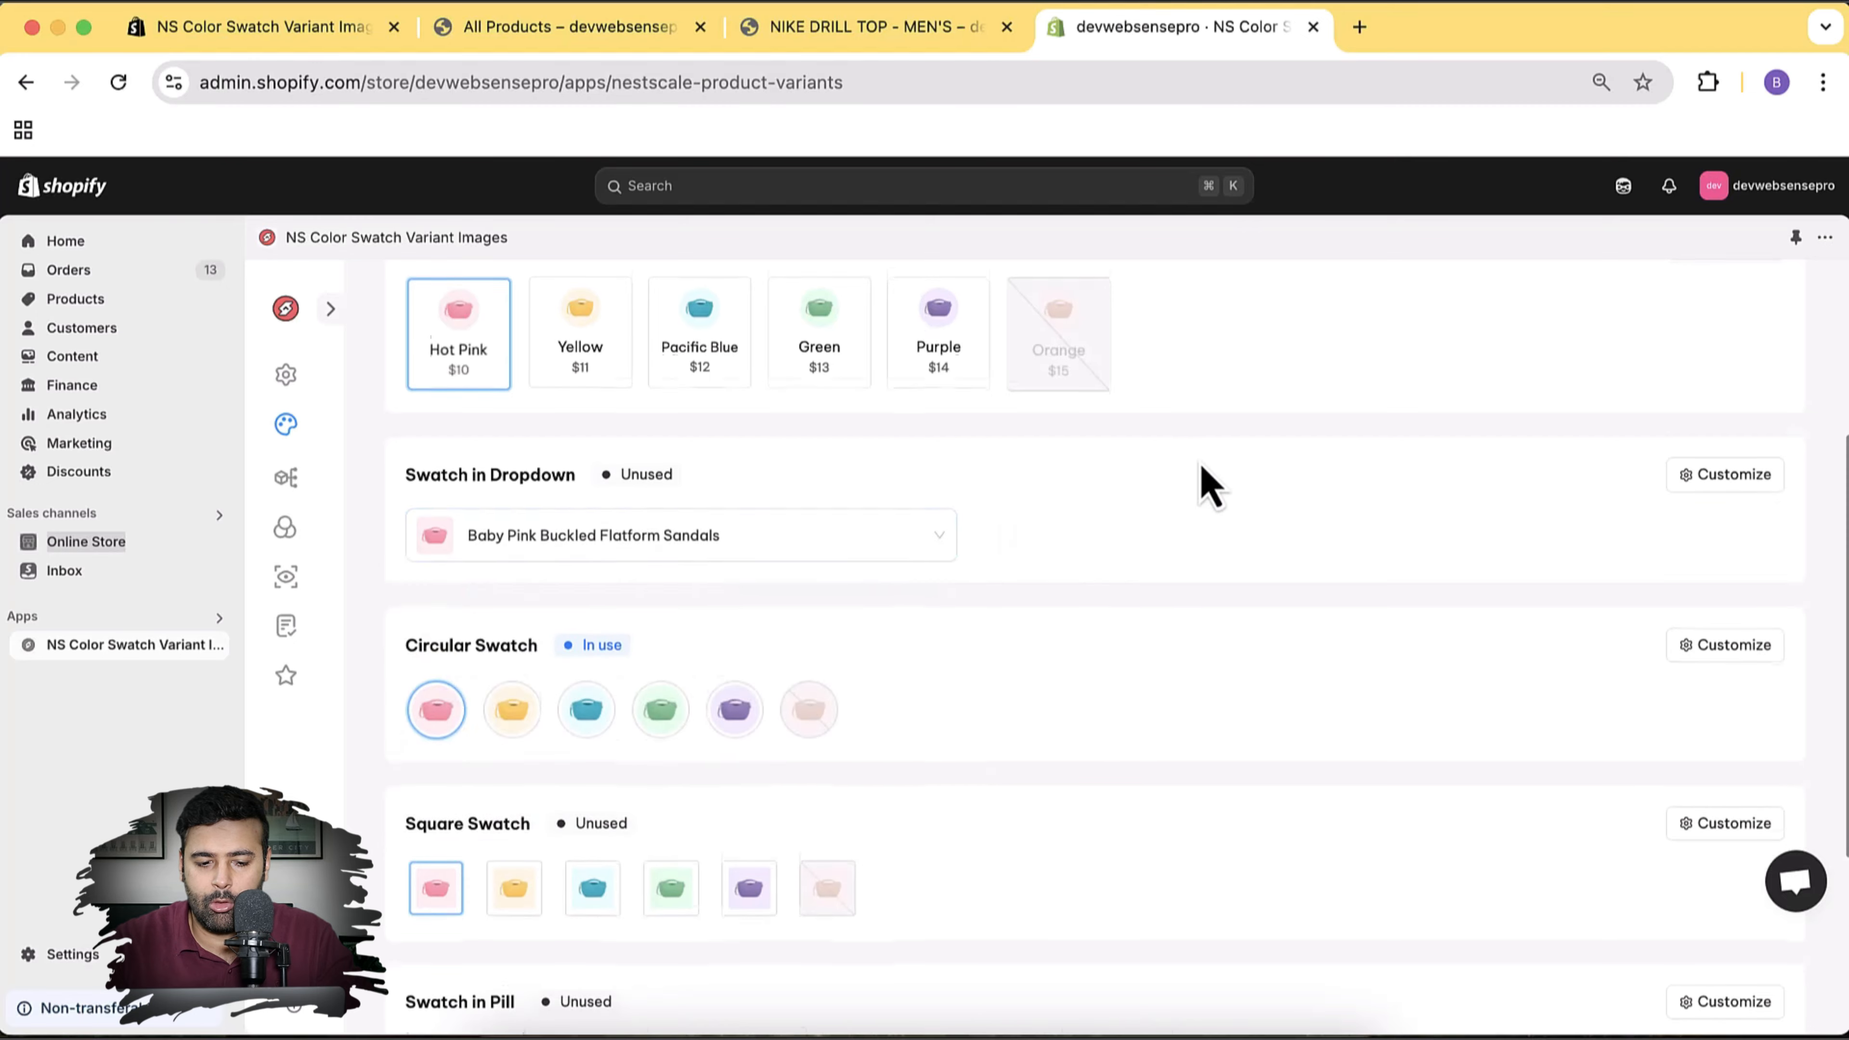
{"action": "scroll", "coordinate": [1201, 483], "scroll_direction": "down", "scroll_amount": 5}
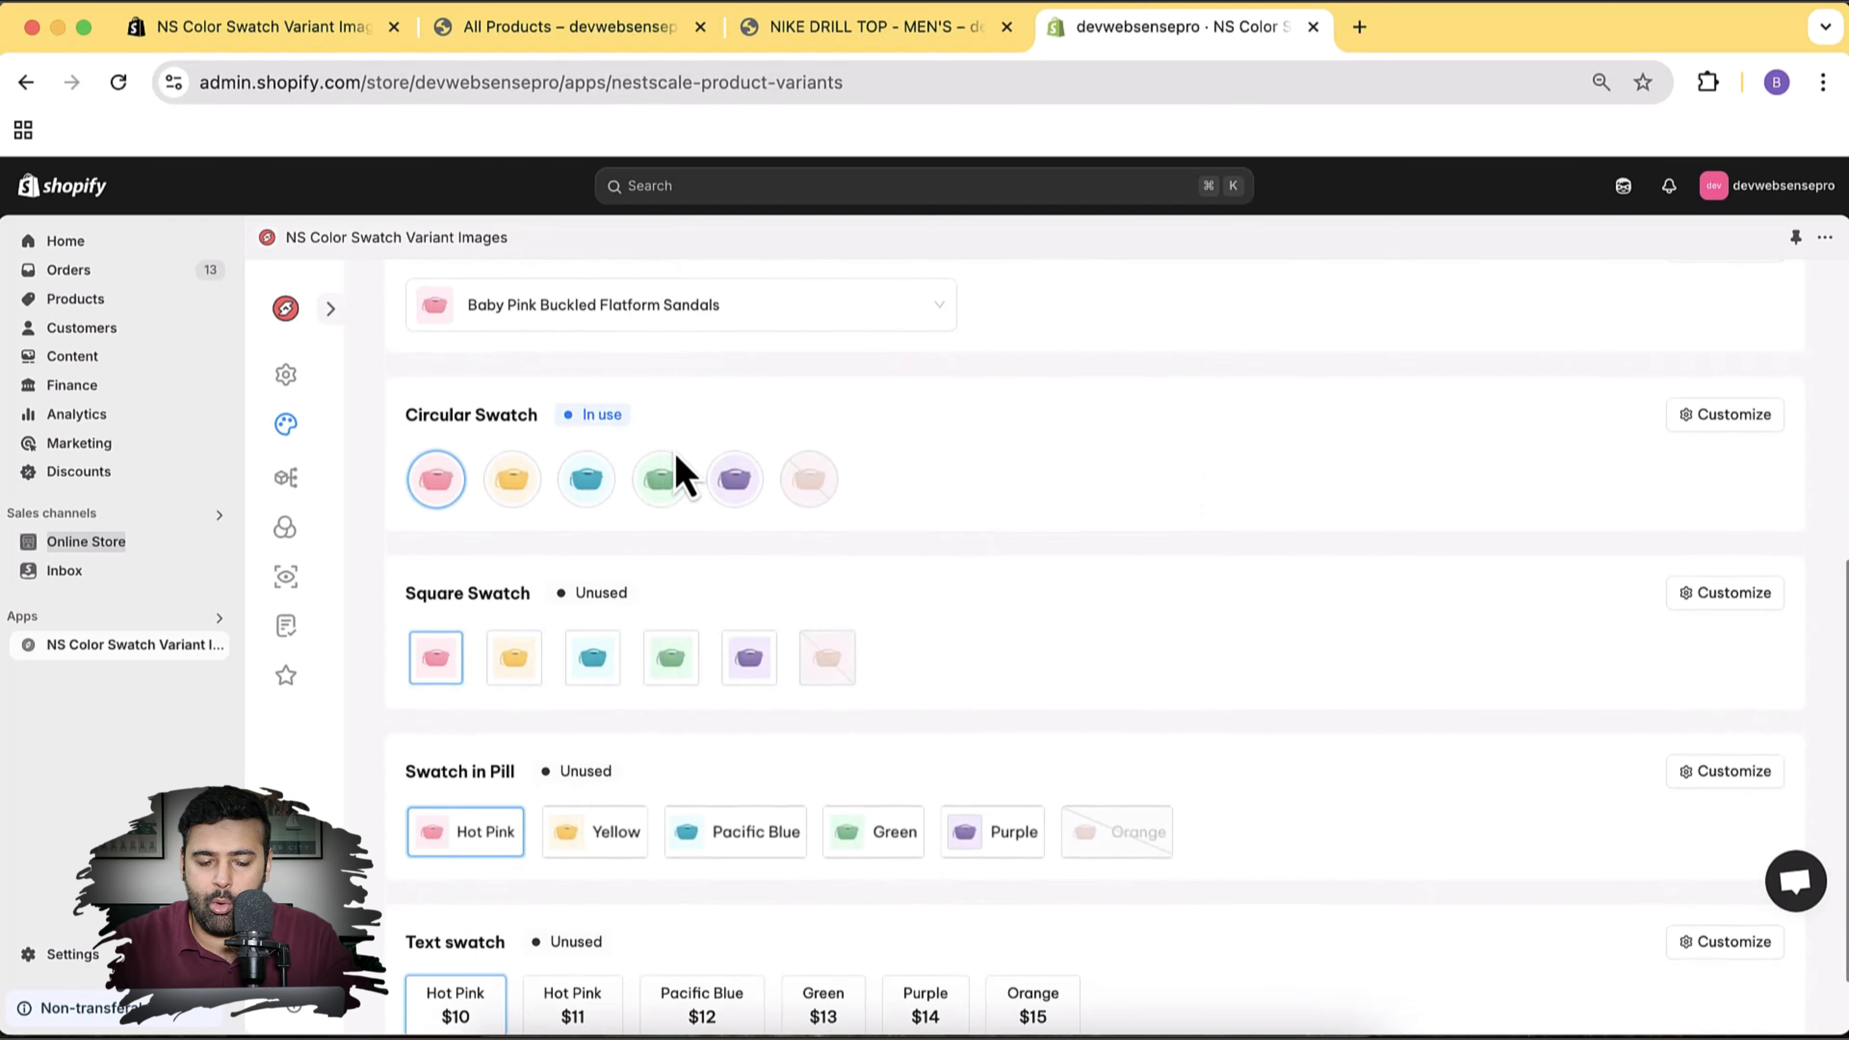
{"action": "scroll", "coordinate": [1008, 488], "scroll_direction": "down", "scroll_amount": 2}
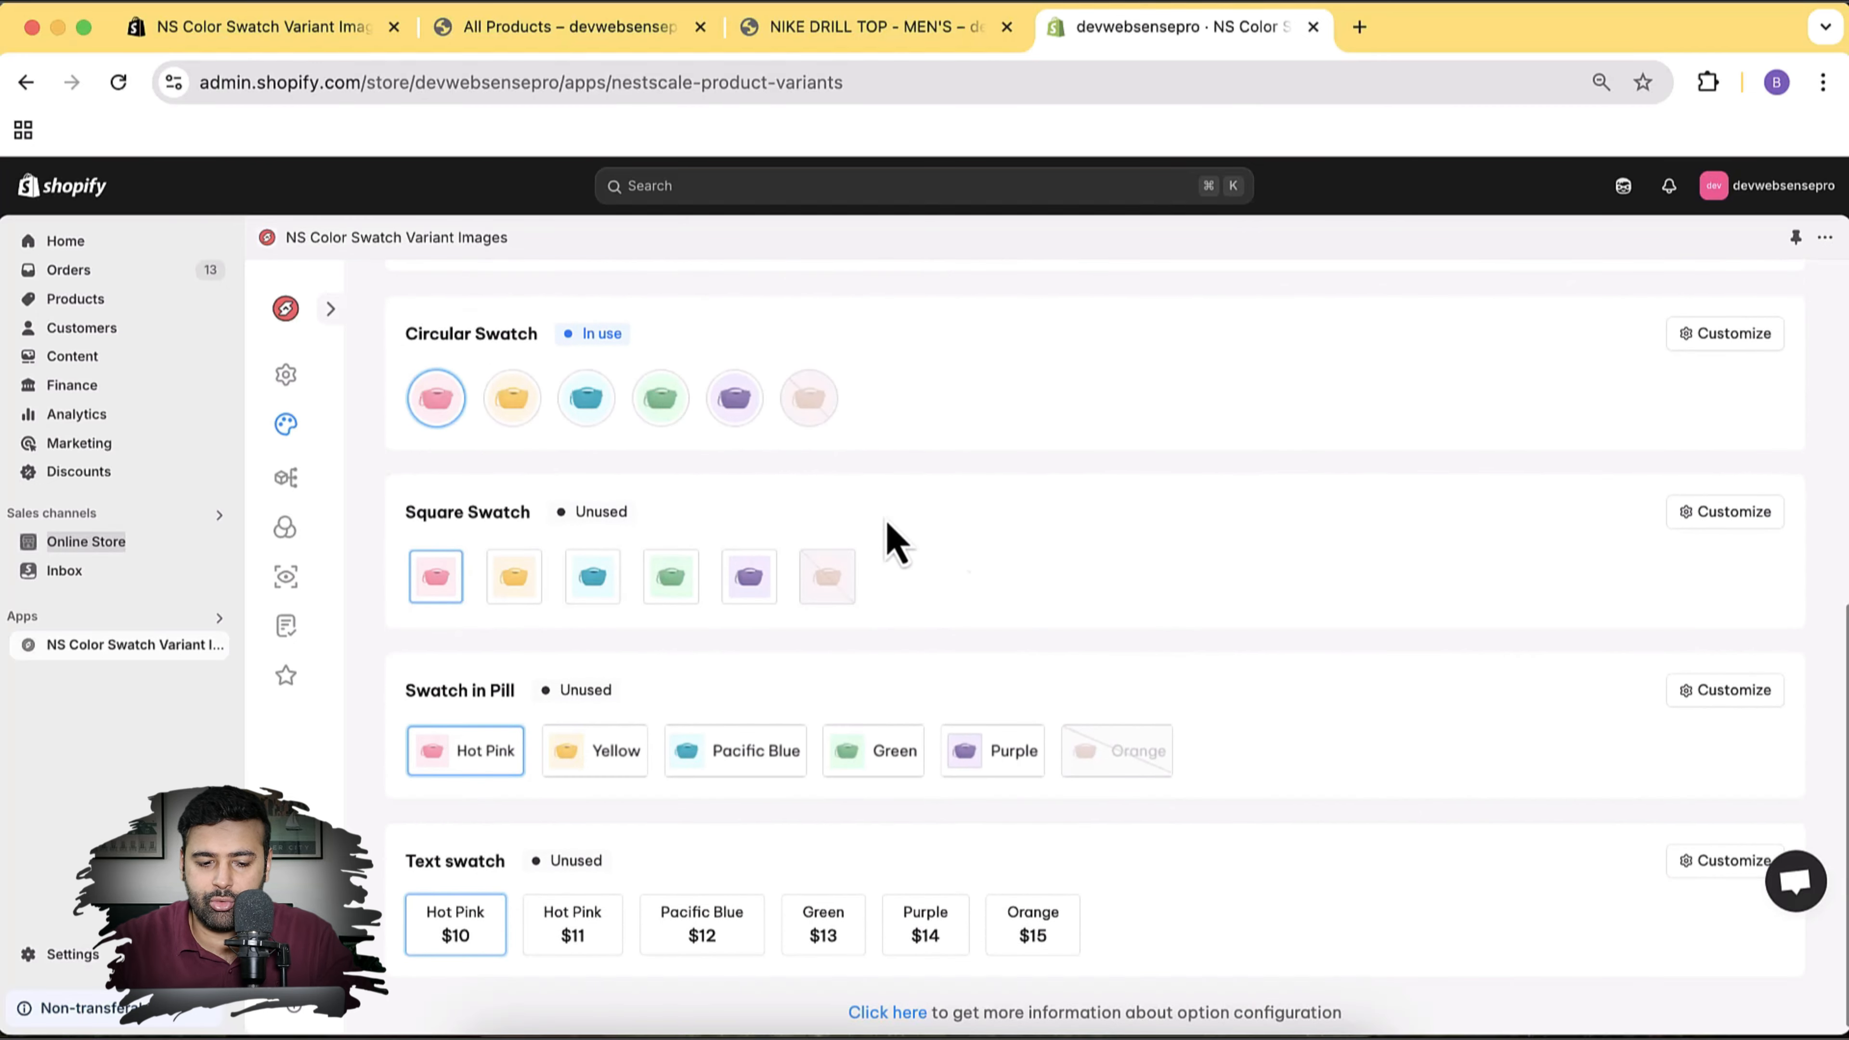
{"action": "scroll", "coordinate": [1154, 502], "scroll_direction": "down", "scroll_amount": 1}
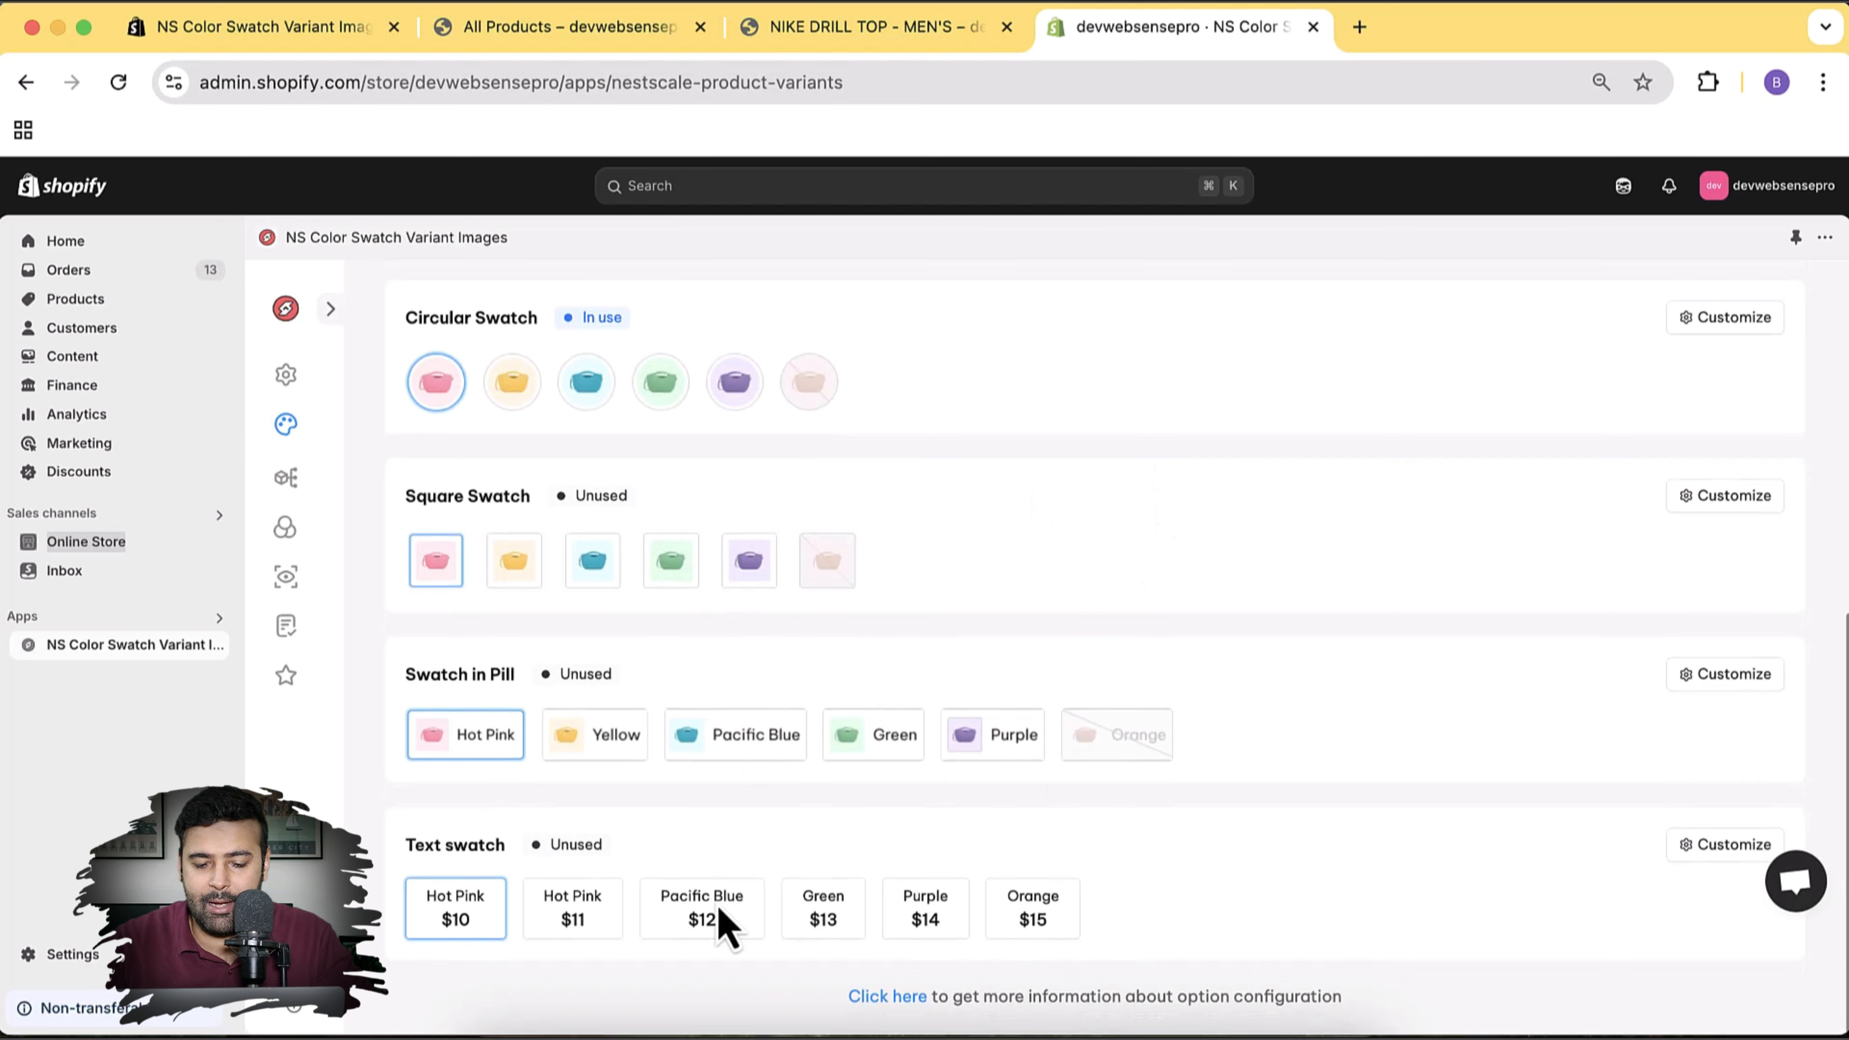
{"action": "scroll", "coordinate": [1229, 879], "scroll_direction": "up", "scroll_amount": 10}
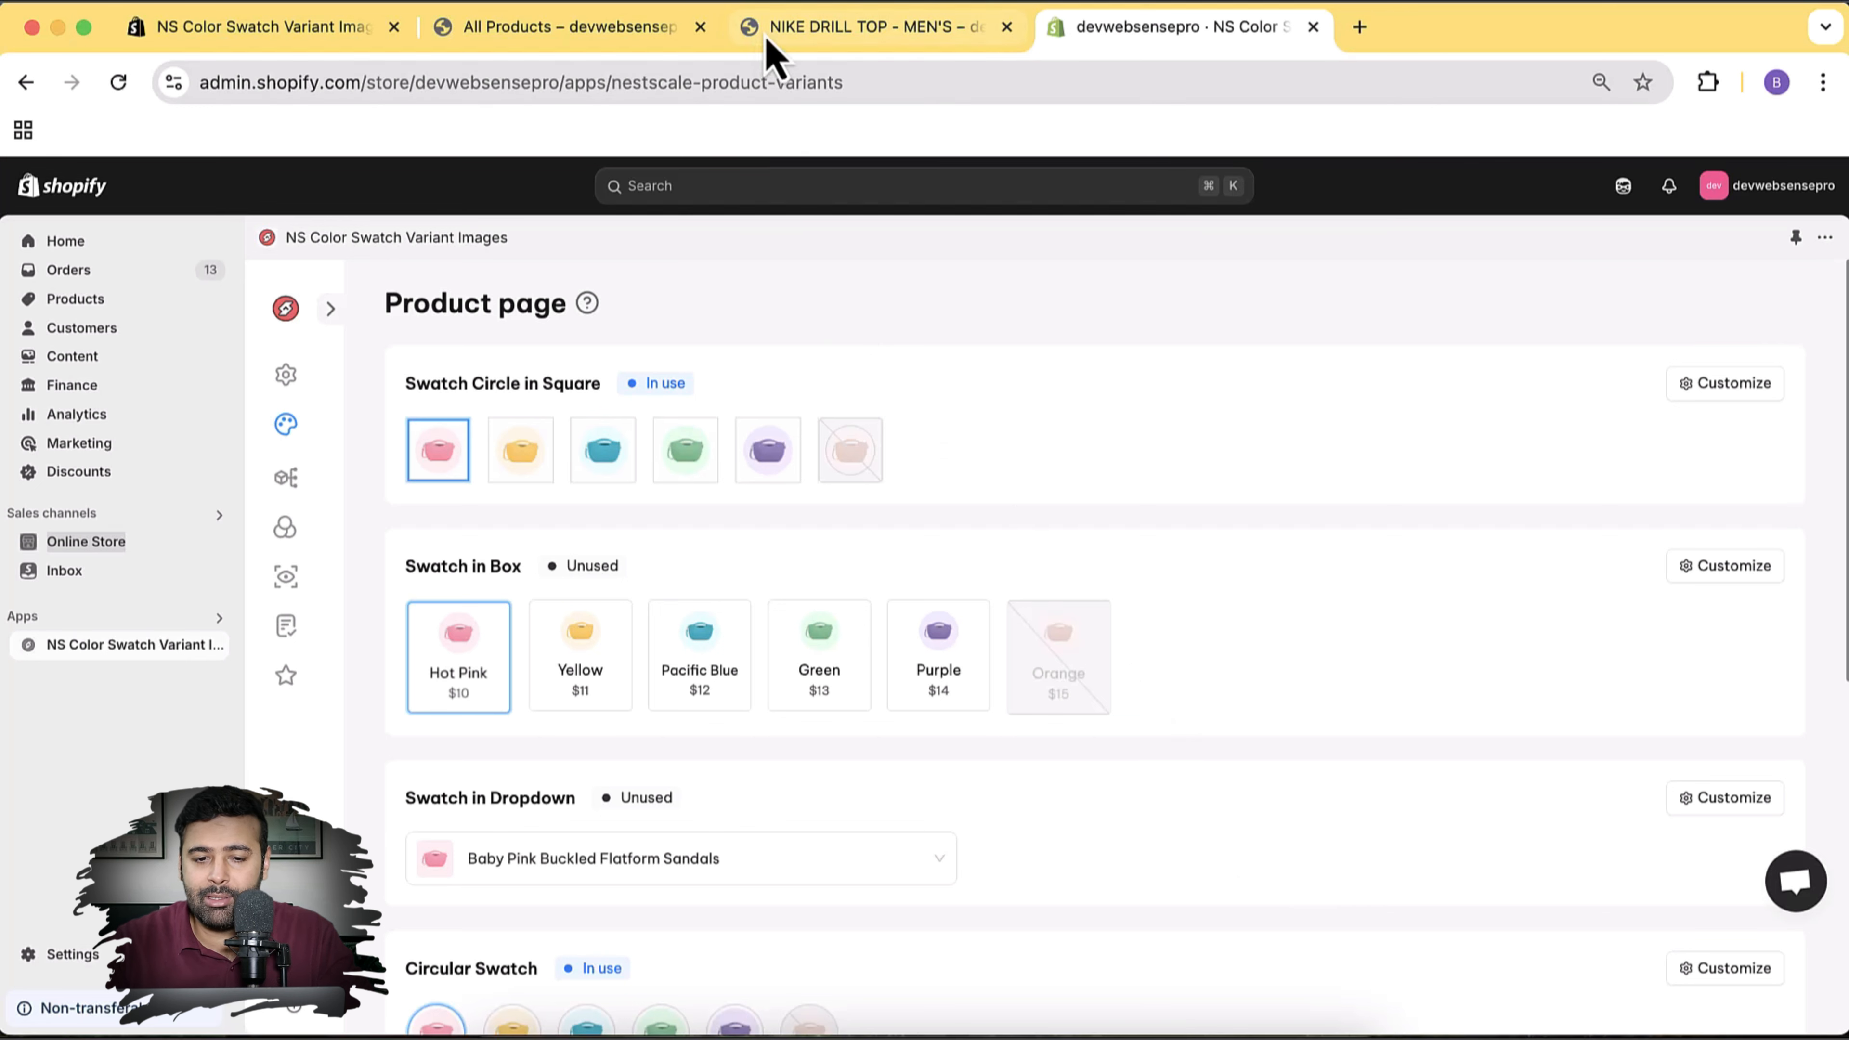
{"action": "left_click", "coordinate": [797, 44]}
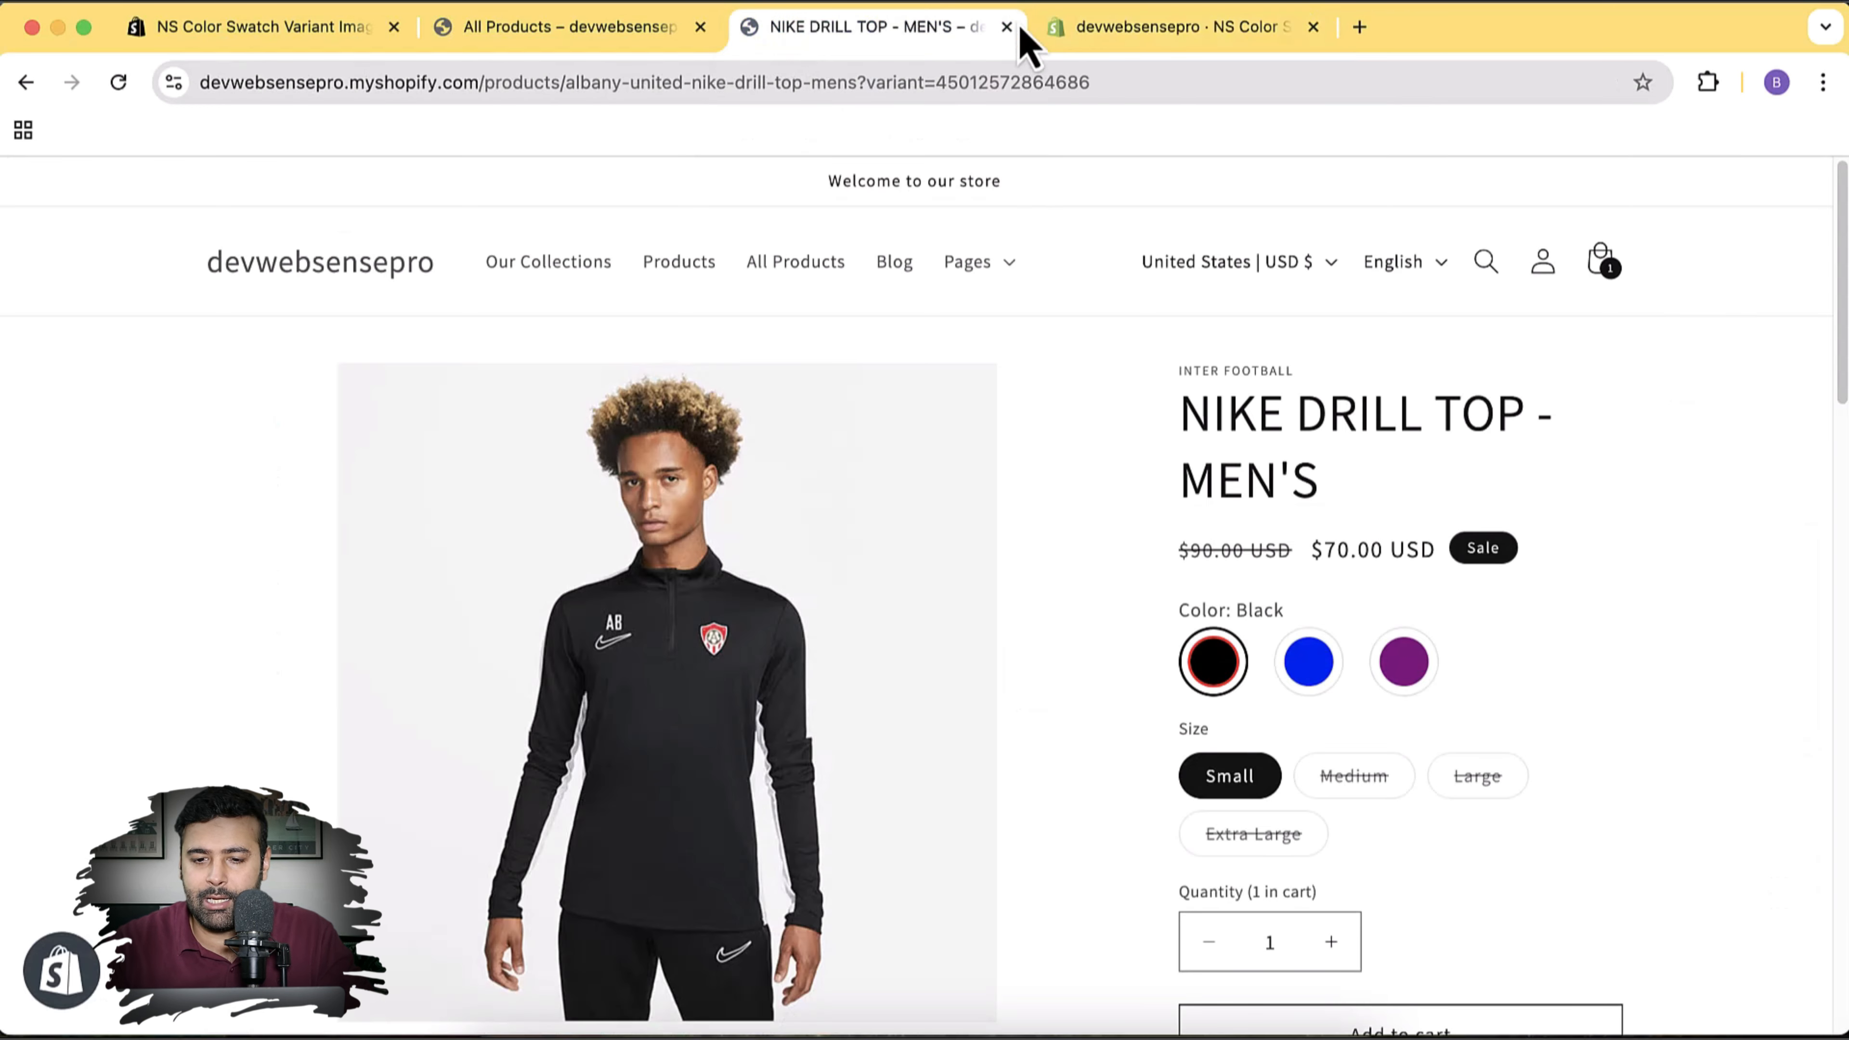
Return to the NS Color Swatch Variant Images app, dismiss the product group introduction and start creating a product group
{"action": "left_click", "coordinate": [1090, 40]}
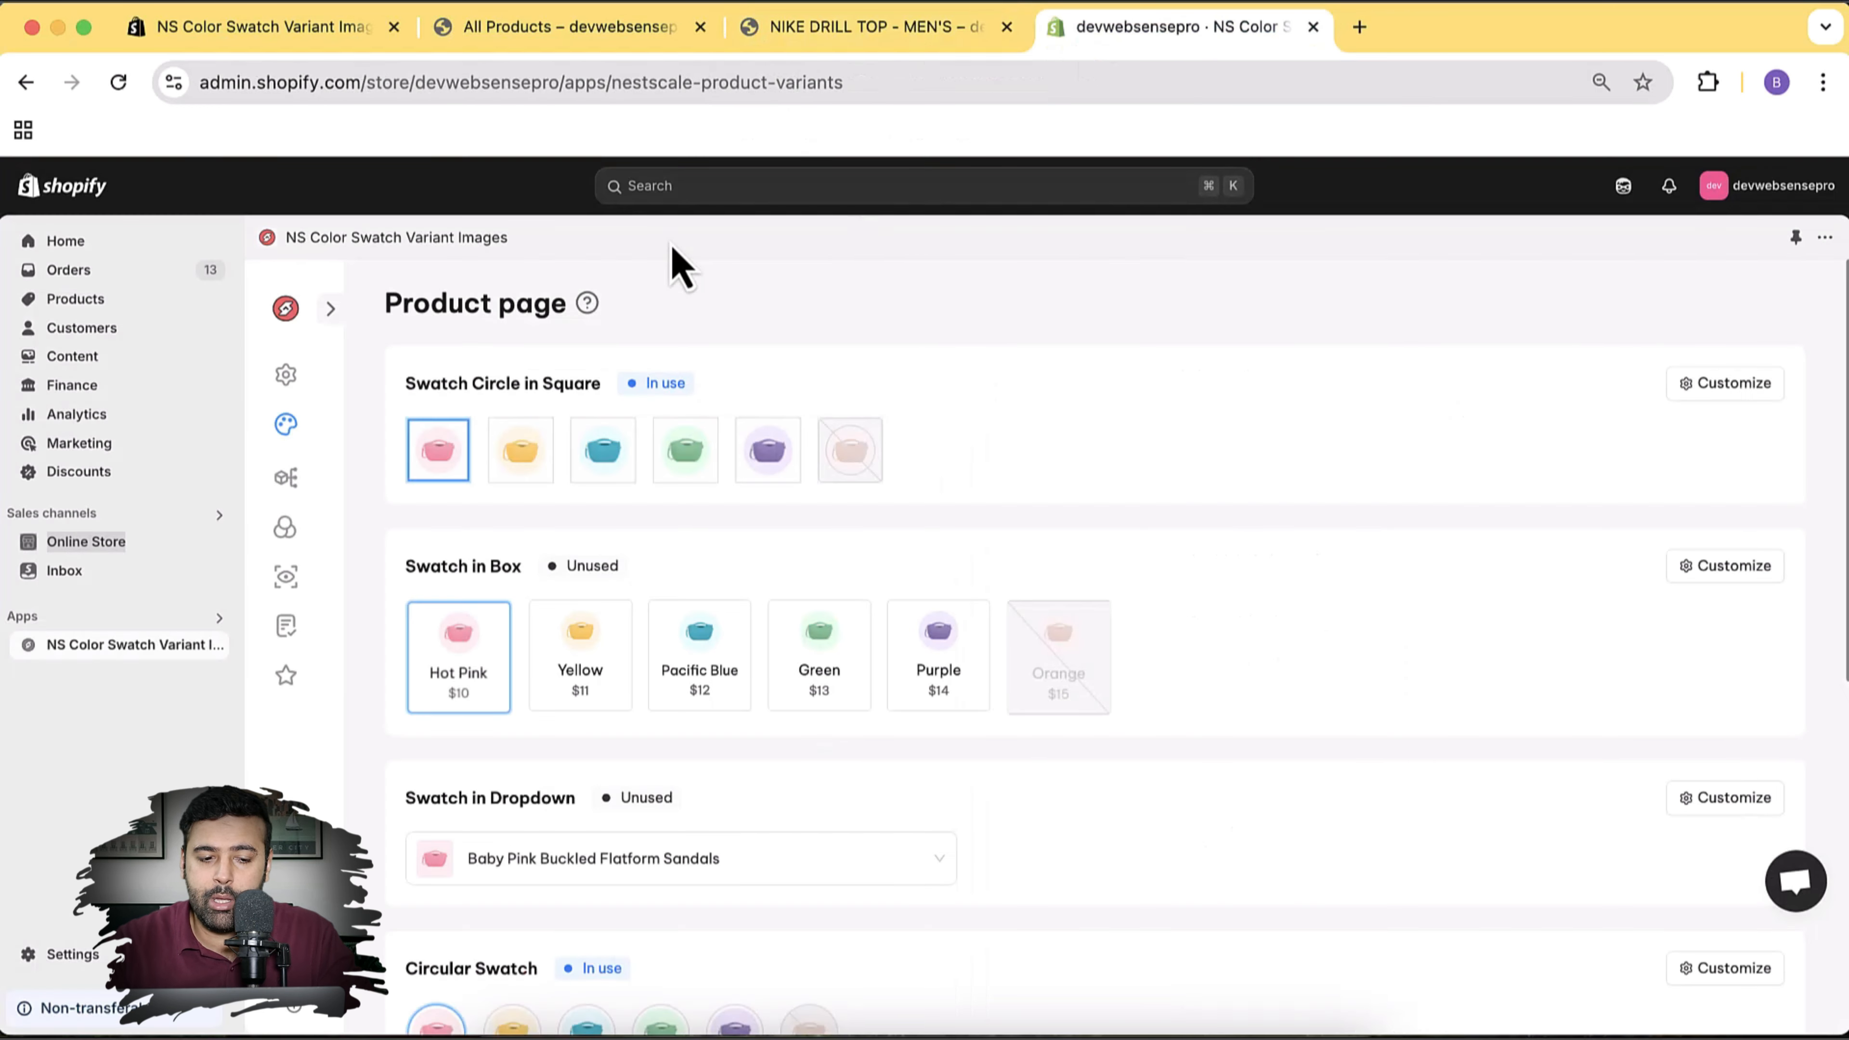
{"action": "left_click", "coordinate": [286, 477]}
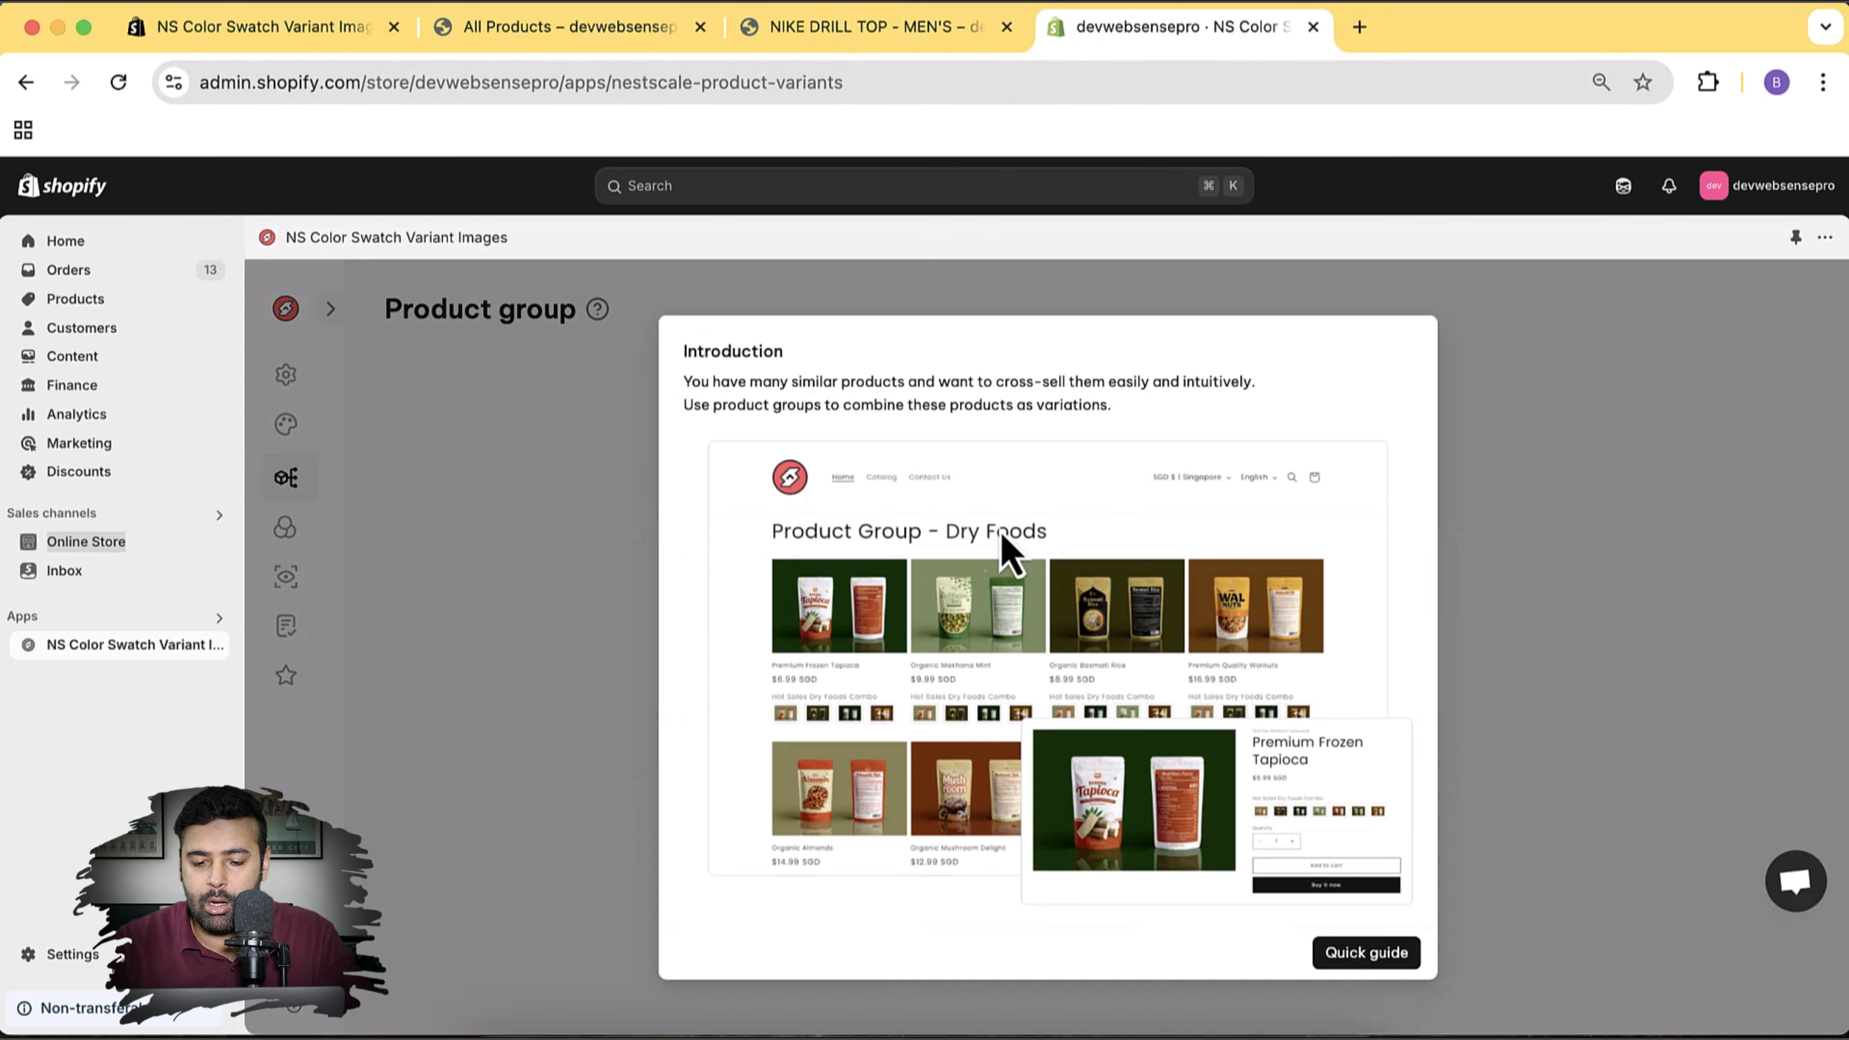
{"action": "left_click", "coordinate": [1518, 513]}
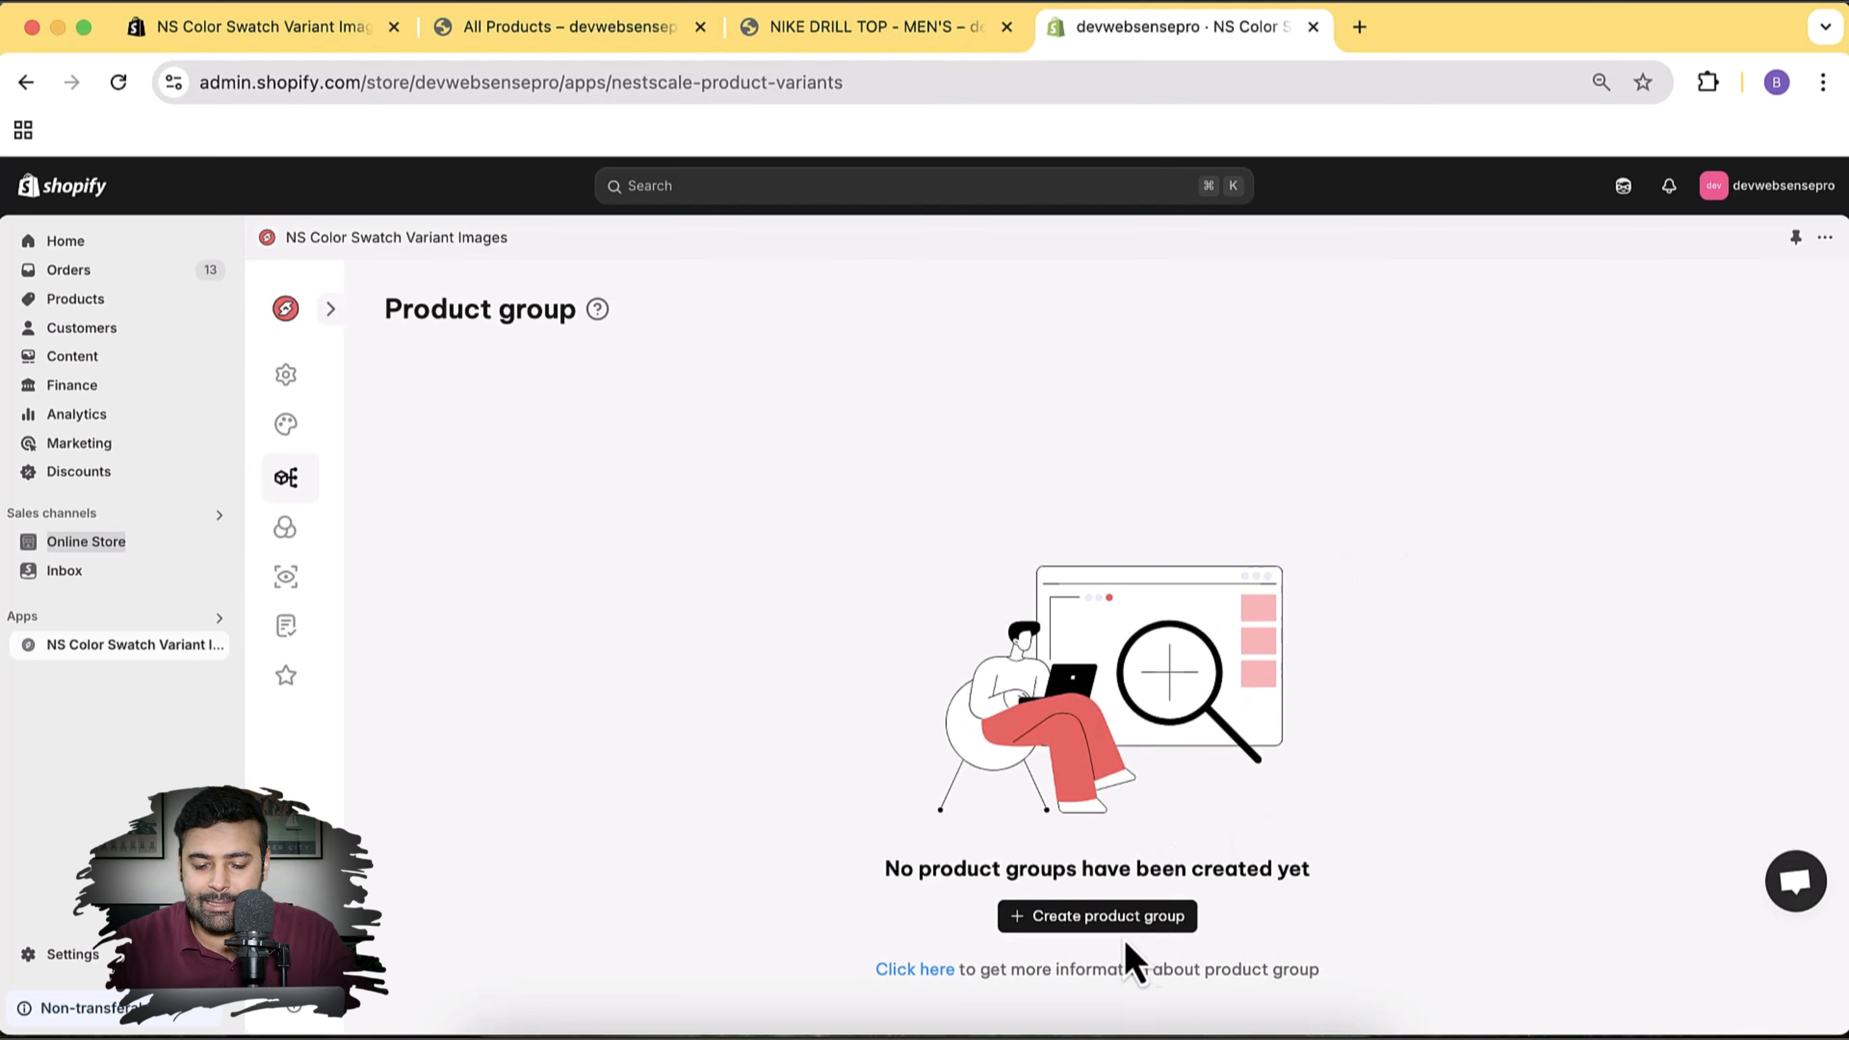
{"action": "left_click", "coordinate": [1125, 923]}
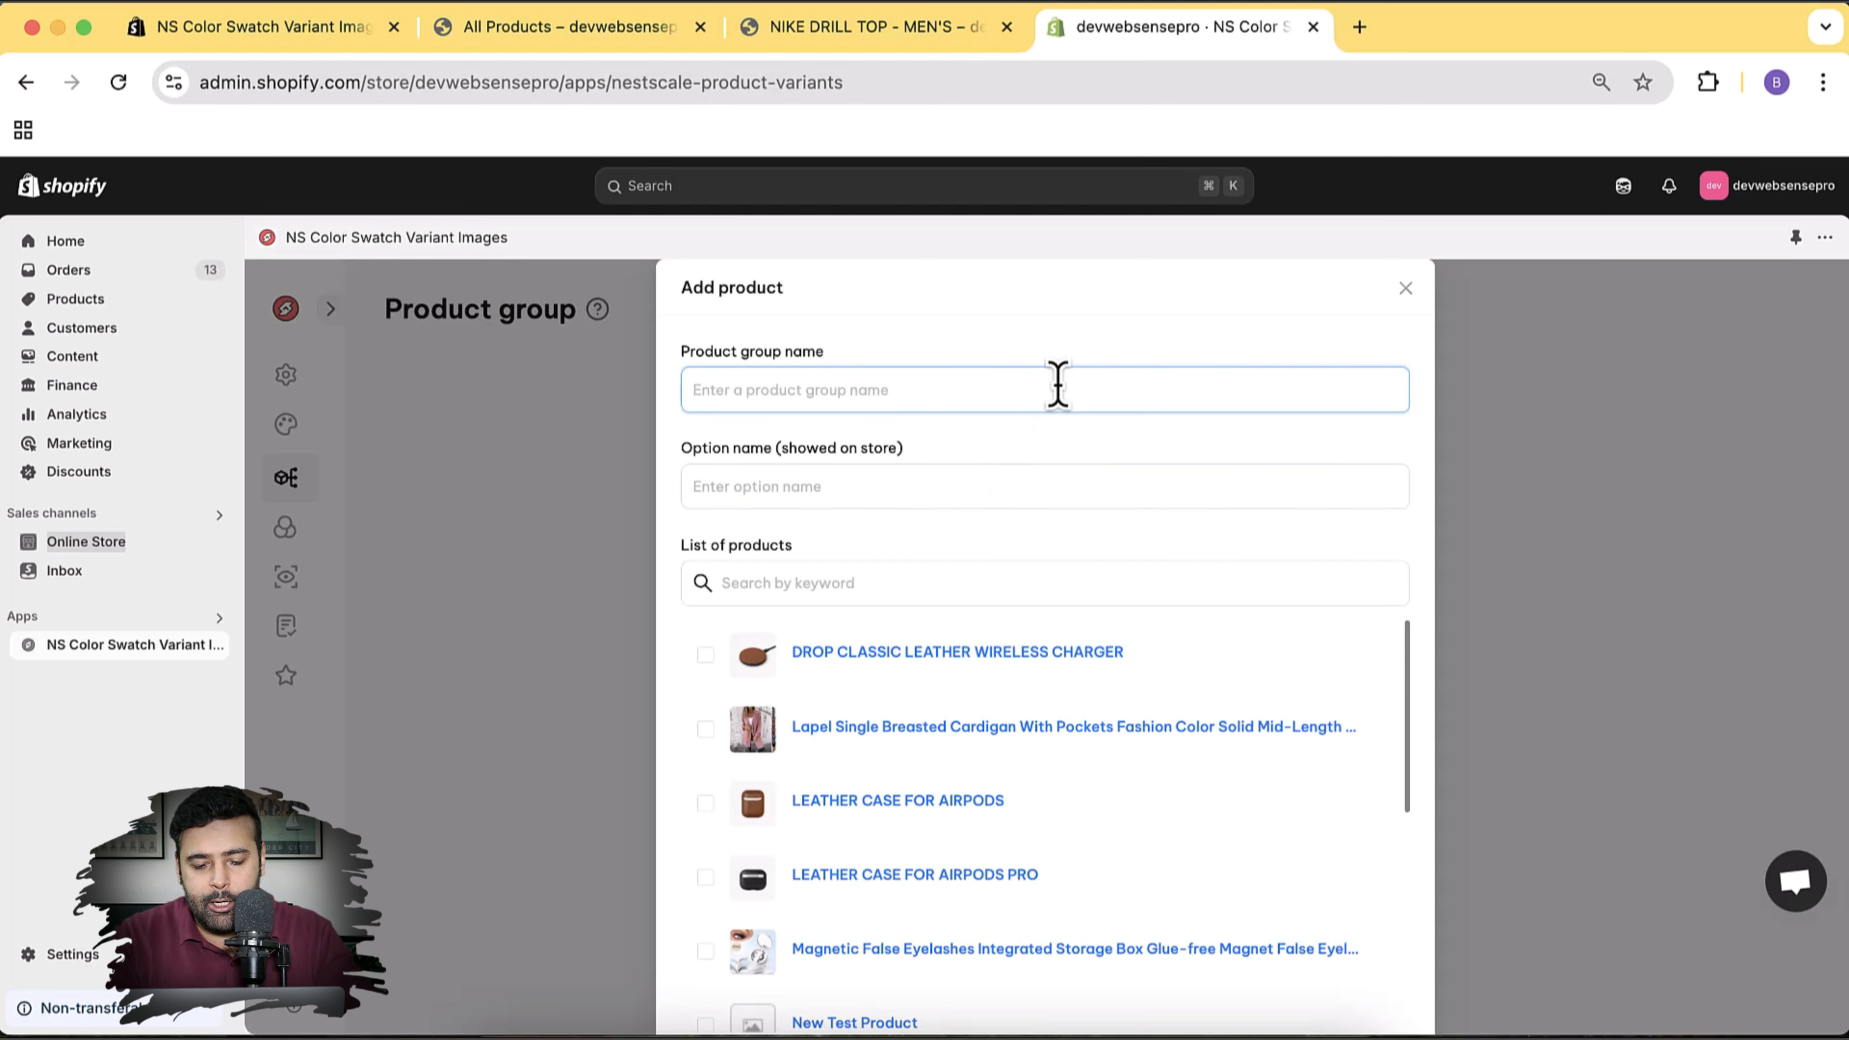
Enter You May Also Like as both the product group name and the option name shown on the store
{"action": "left_click", "coordinate": [1058, 384]}
{"action": "type", "text": "You M"}
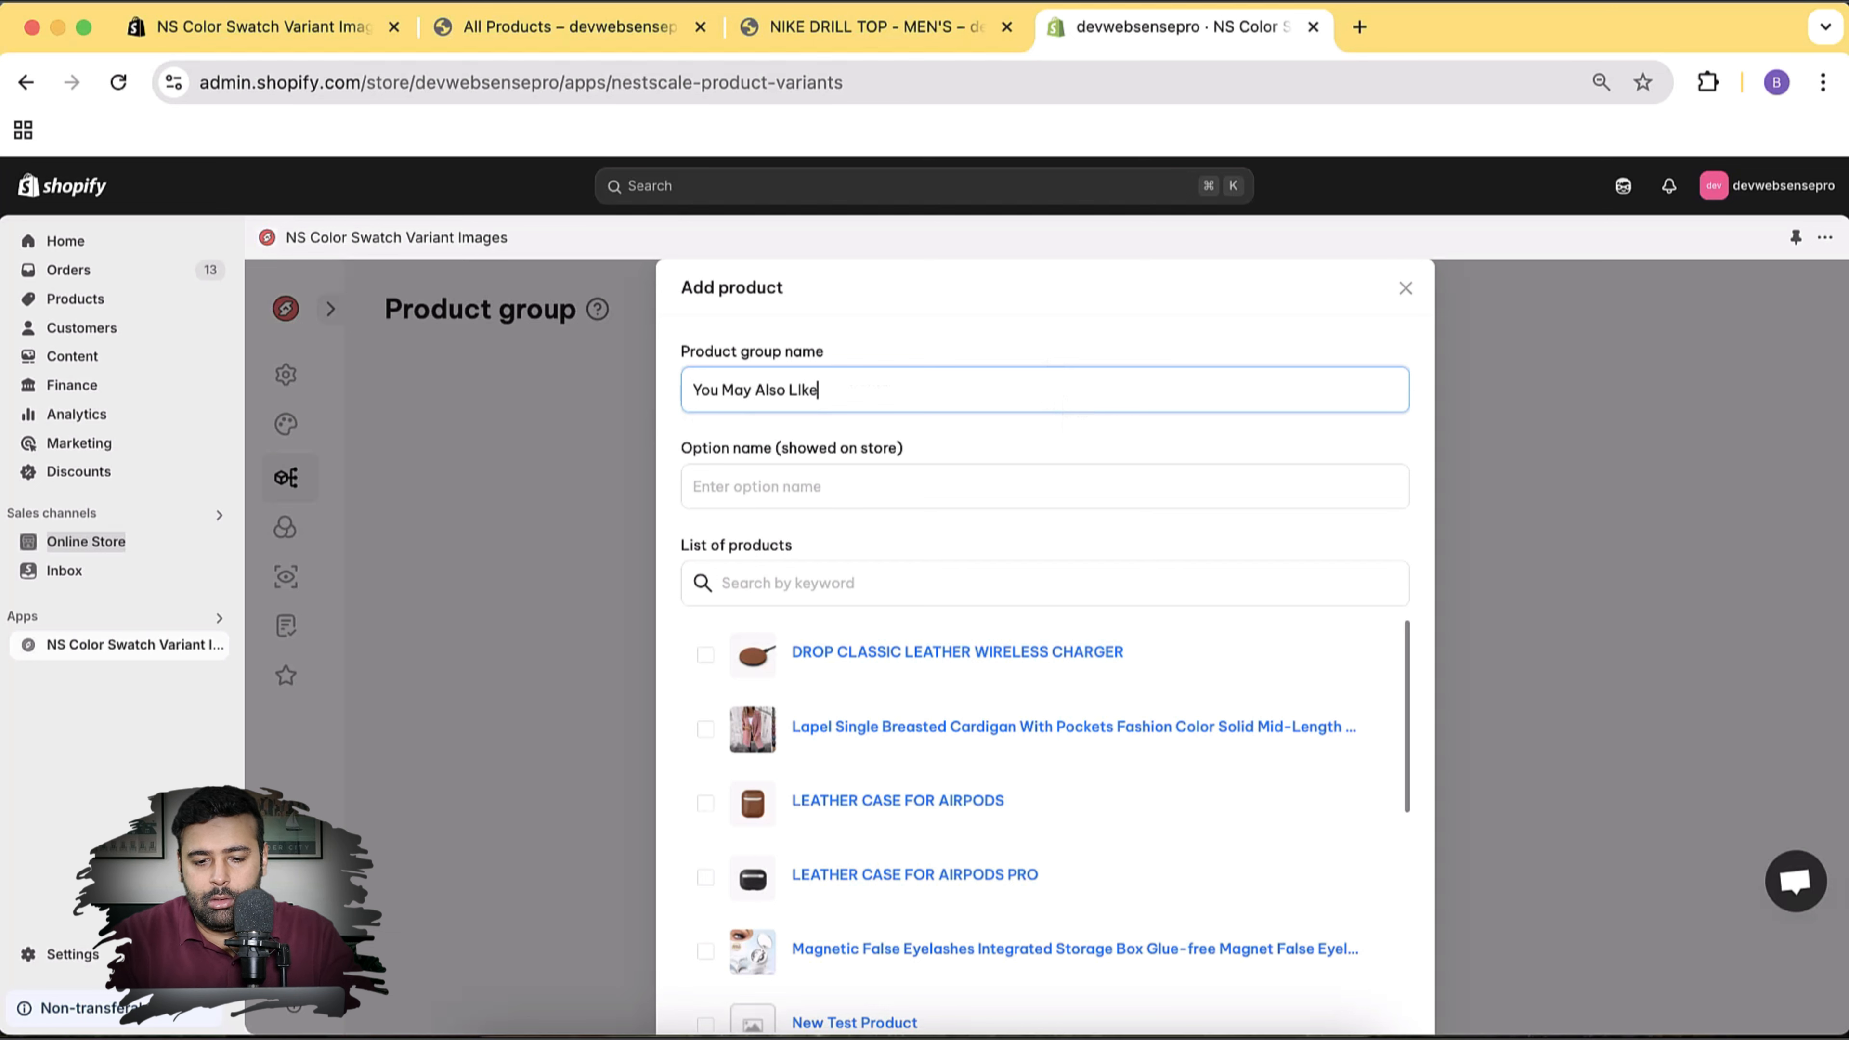
{"action": "type", "text": "ay Also Like"}
{"action": "key", "text": "super+a"}
{"action": "key", "text": "super+c"}
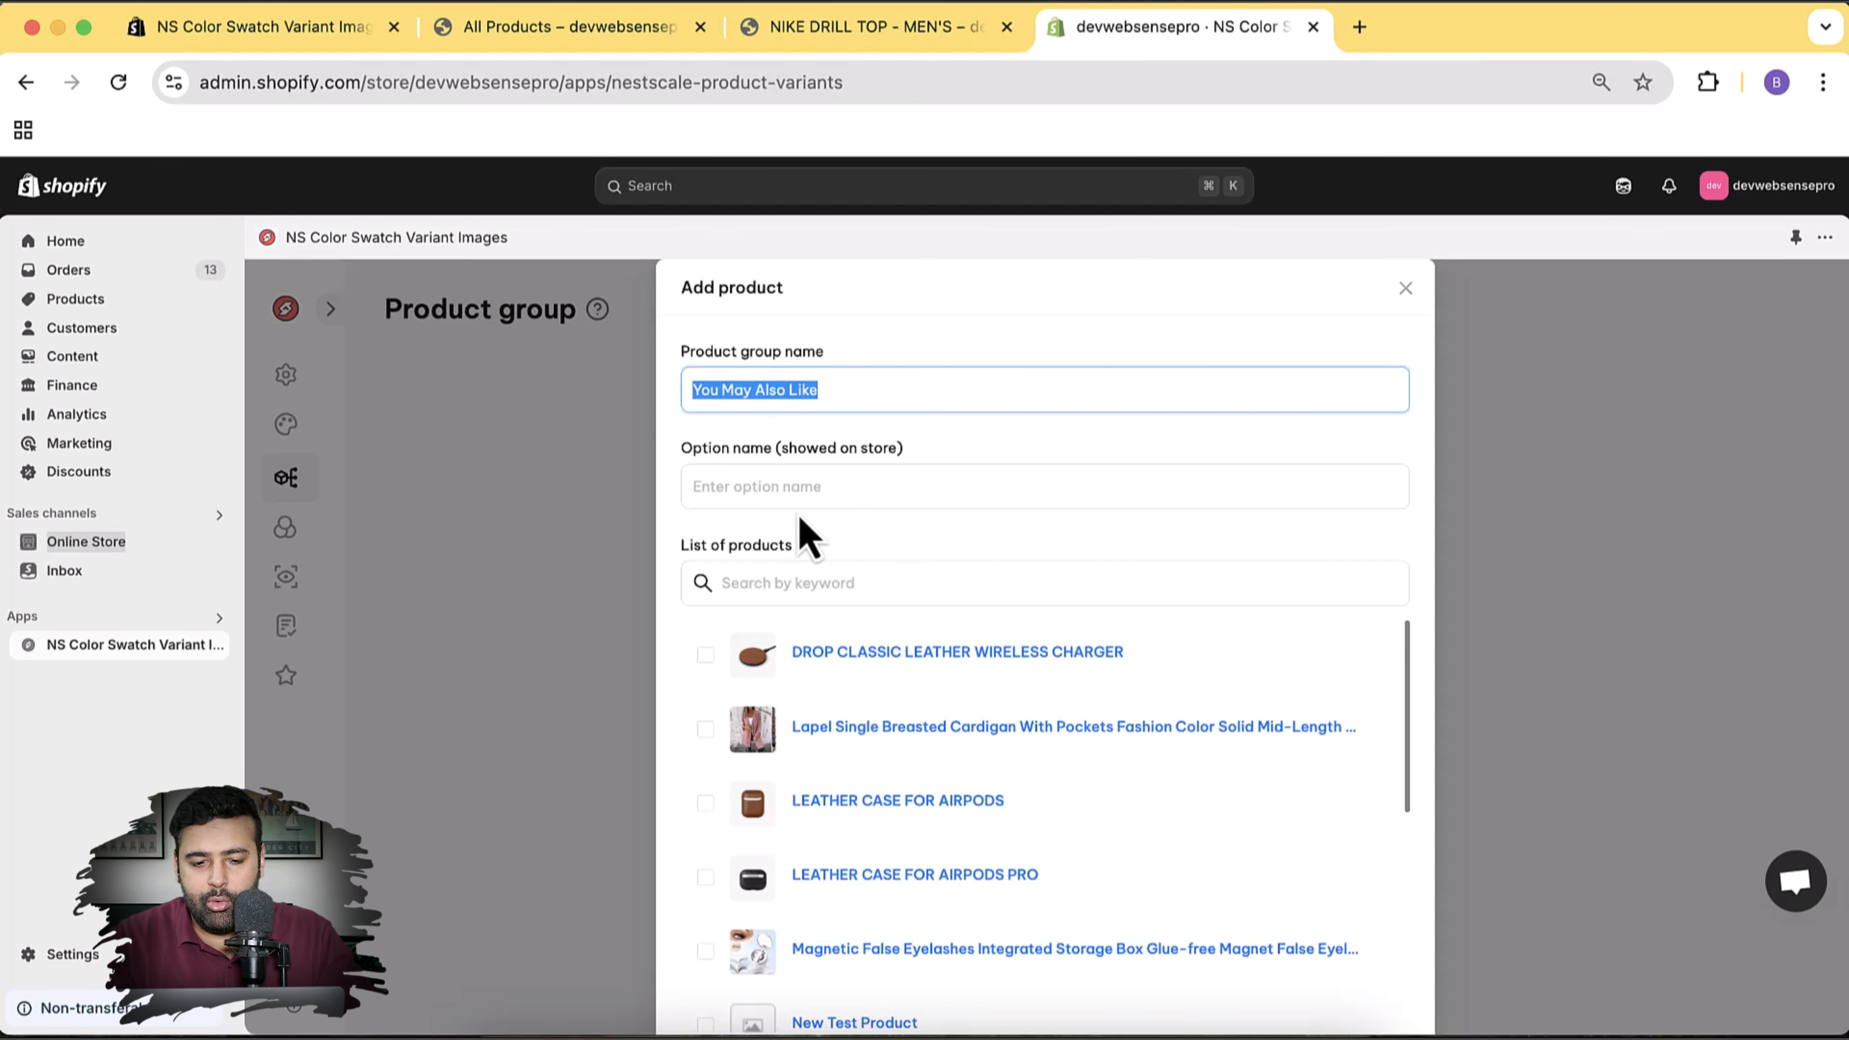
{"action": "left_click", "coordinate": [837, 503]}
{"action": "key", "text": "super+v"}
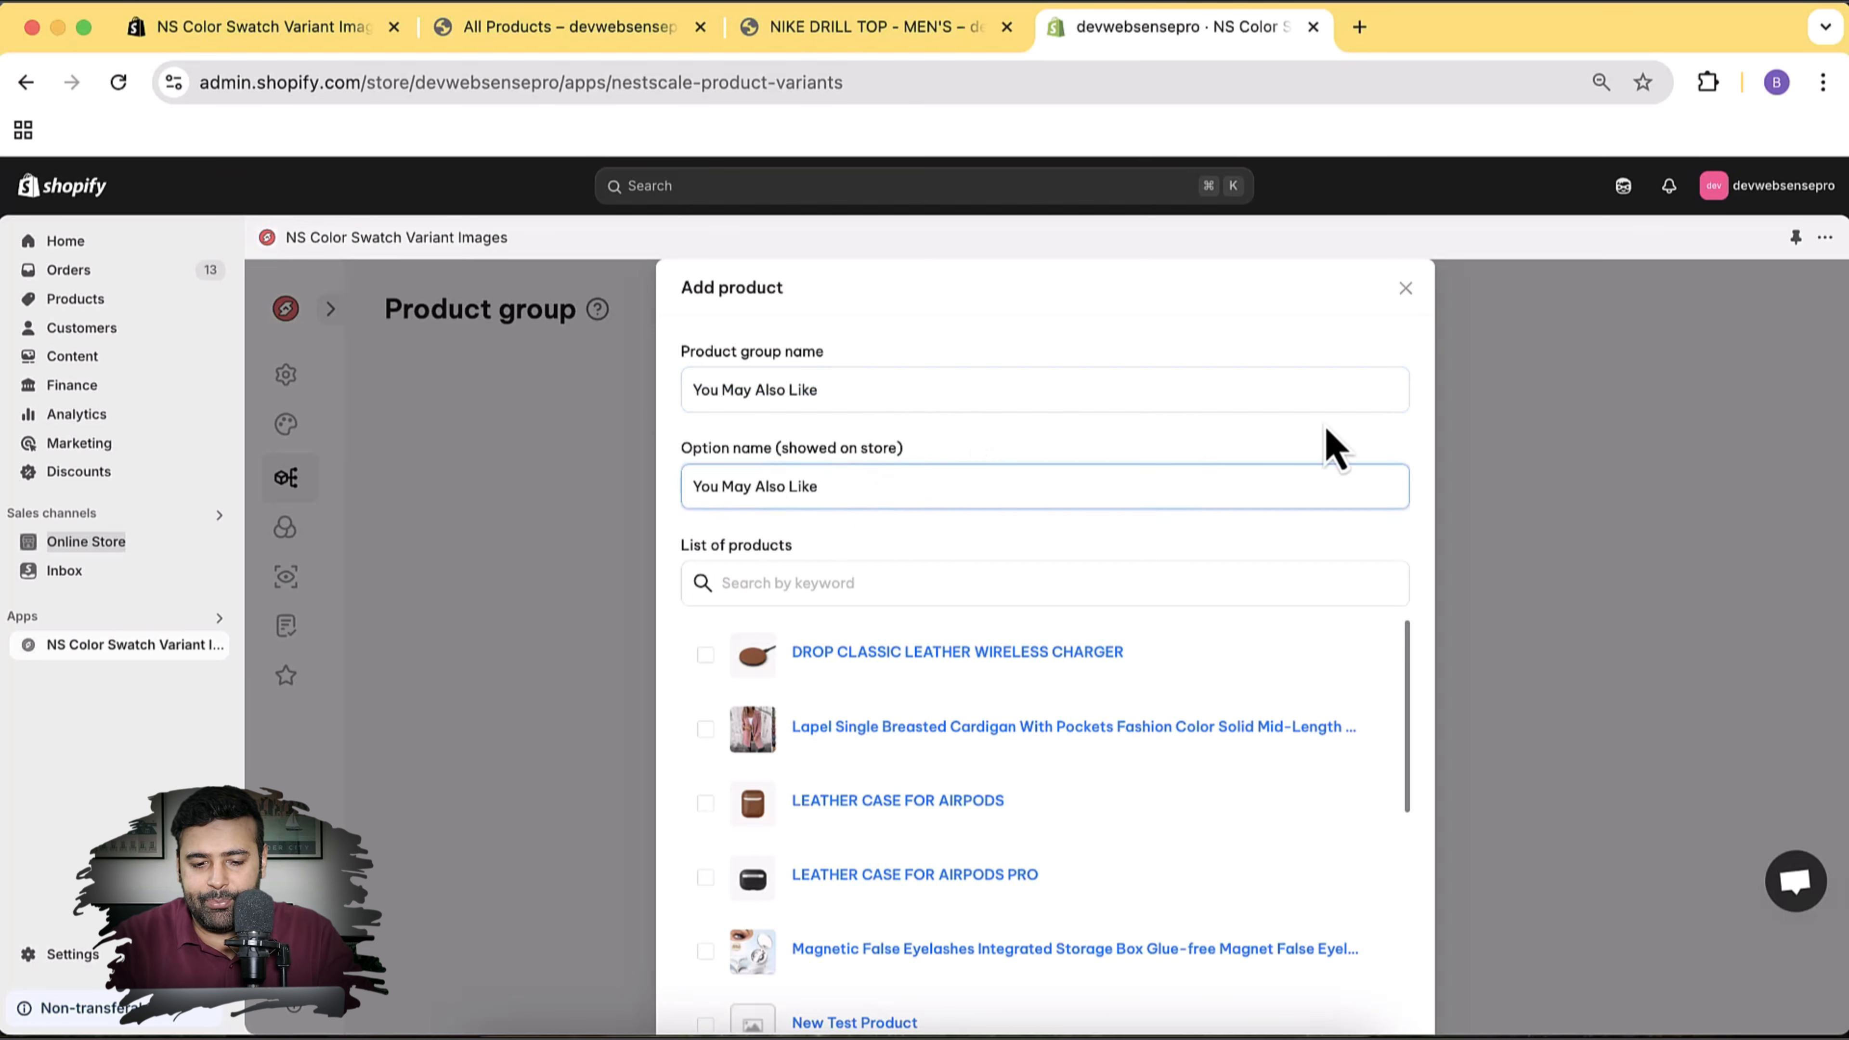
Add LEATHER CASE FOR AIRPODS PRO, LEATHER CASE FOR AIRPODS and DROP CLASSIC LEATHER WIRELESS CHARGER to the product group and confirm it
{"action": "scroll", "coordinate": [1301, 389], "scroll_direction": "down", "scroll_amount": 2}
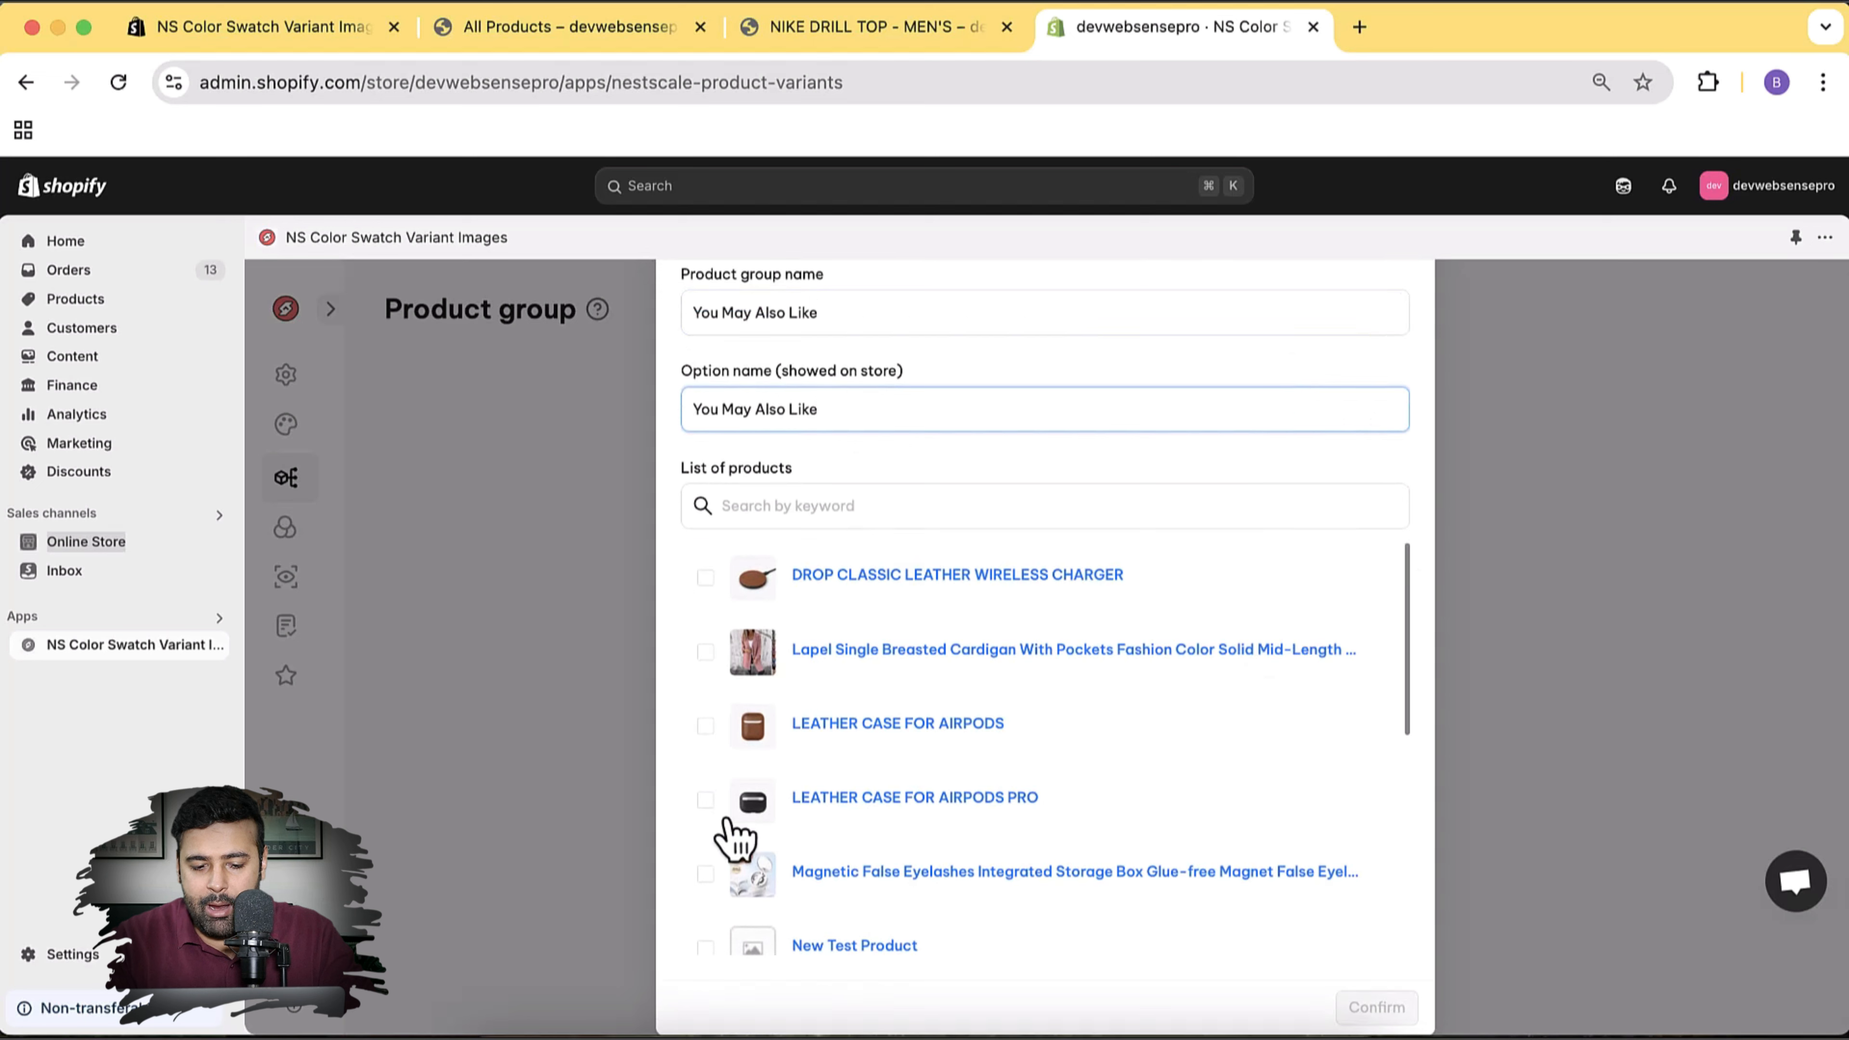
{"action": "left_click", "coordinate": [706, 799]}
{"action": "left_click", "coordinate": [706, 726]}
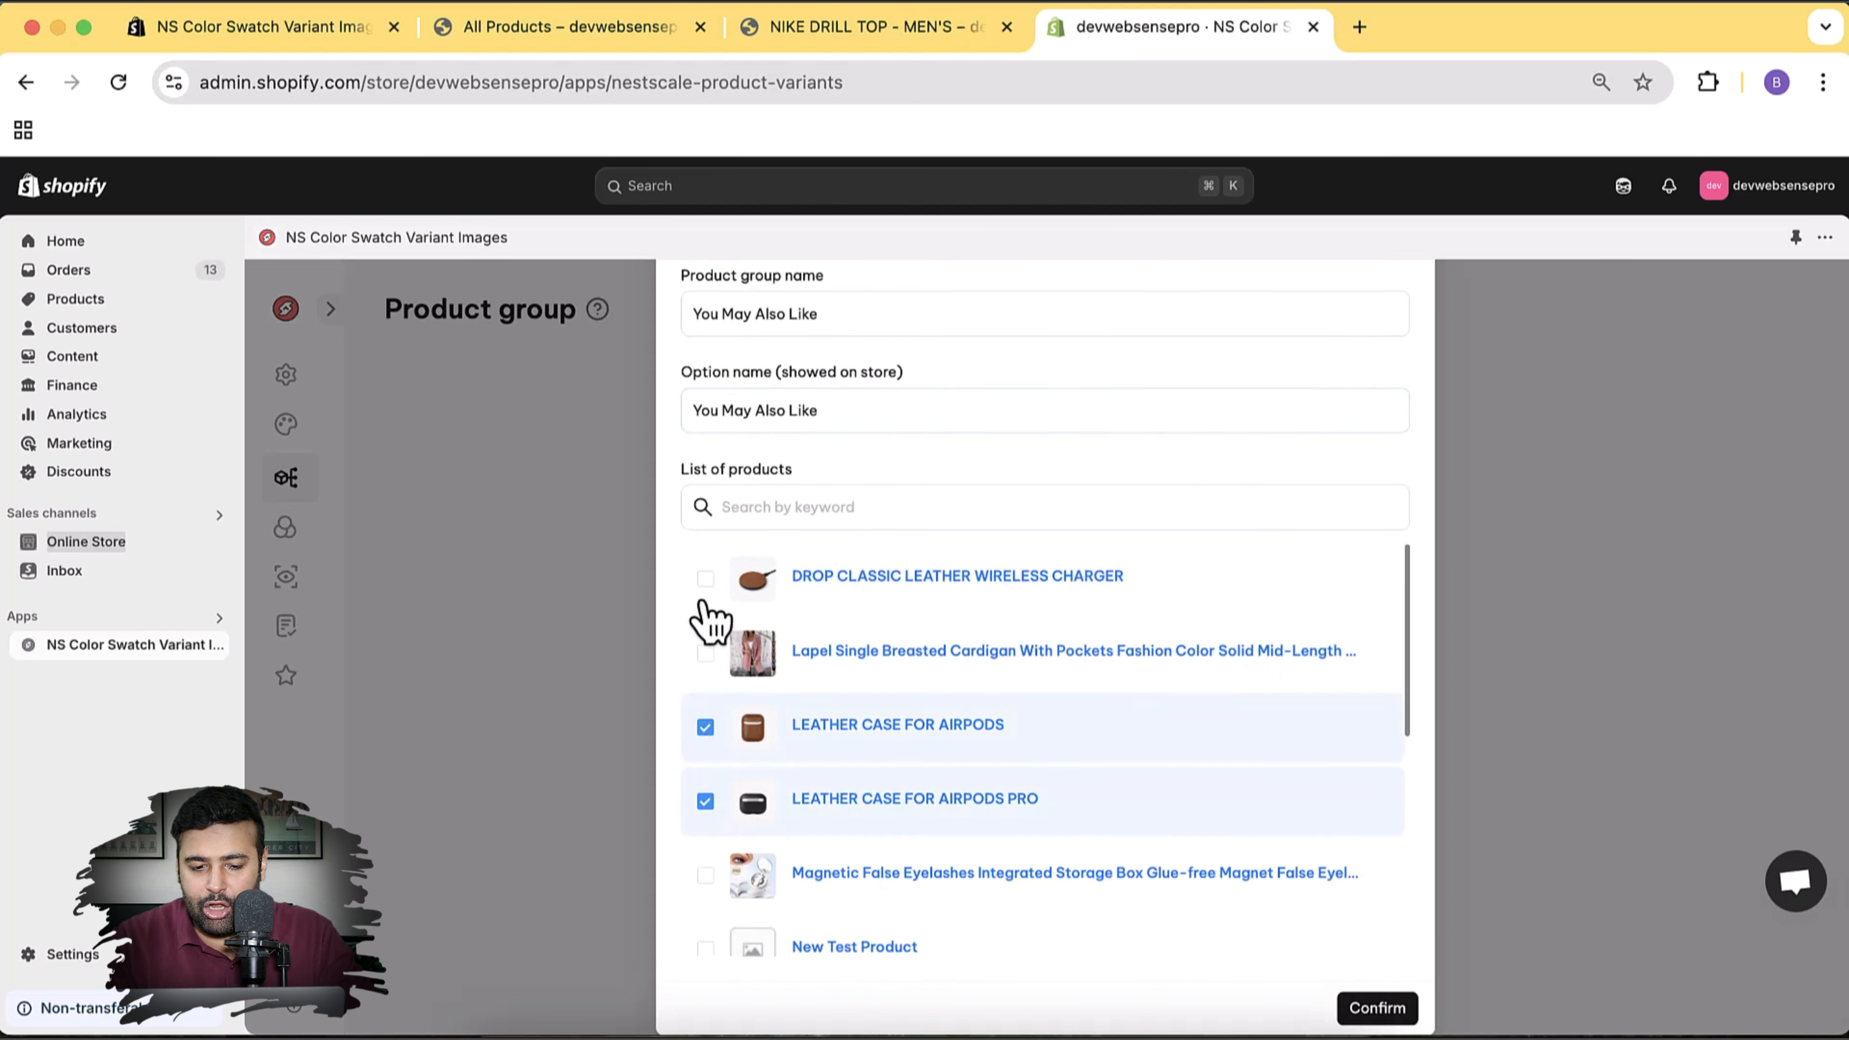
{"action": "left_click", "coordinate": [706, 579]}
{"action": "scroll", "coordinate": [1354, 628], "scroll_direction": "down", "scroll_amount": 3}
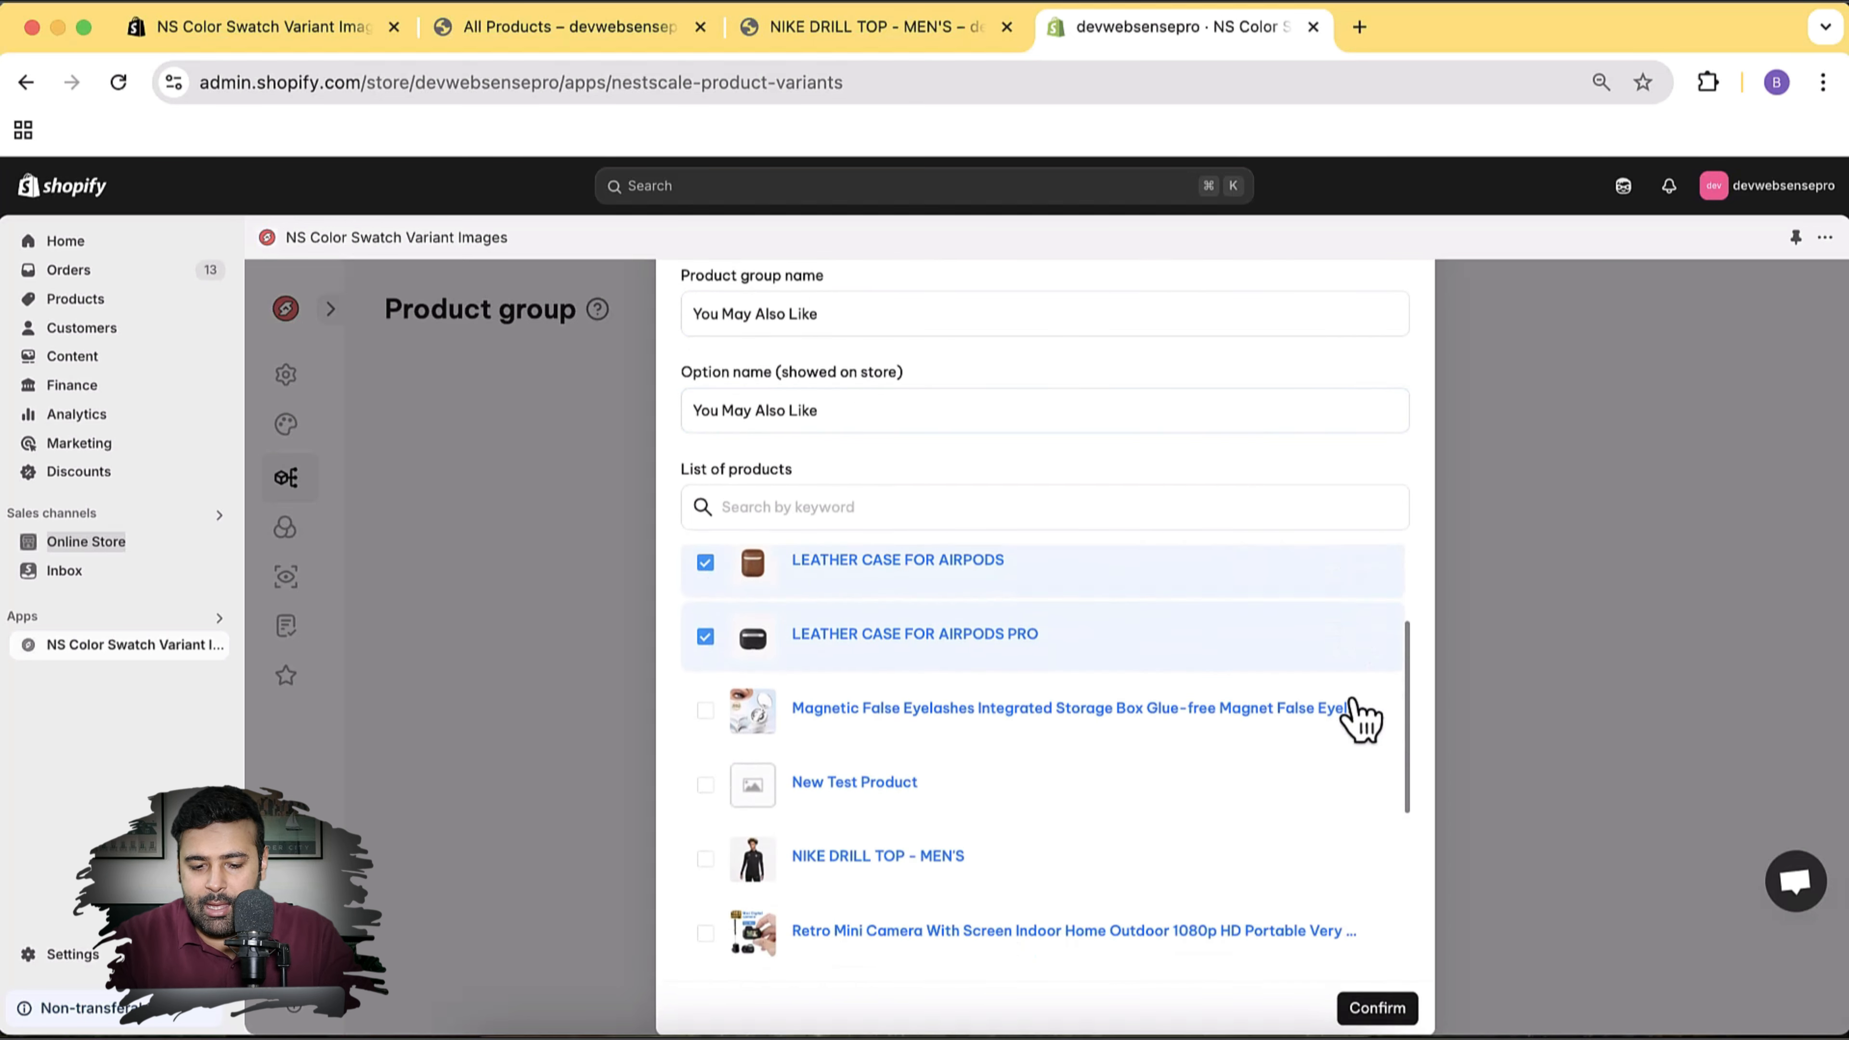
{"action": "scroll", "coordinate": [1329, 744], "scroll_direction": "up", "scroll_amount": 3}
{"action": "left_click", "coordinate": [1376, 1007]}
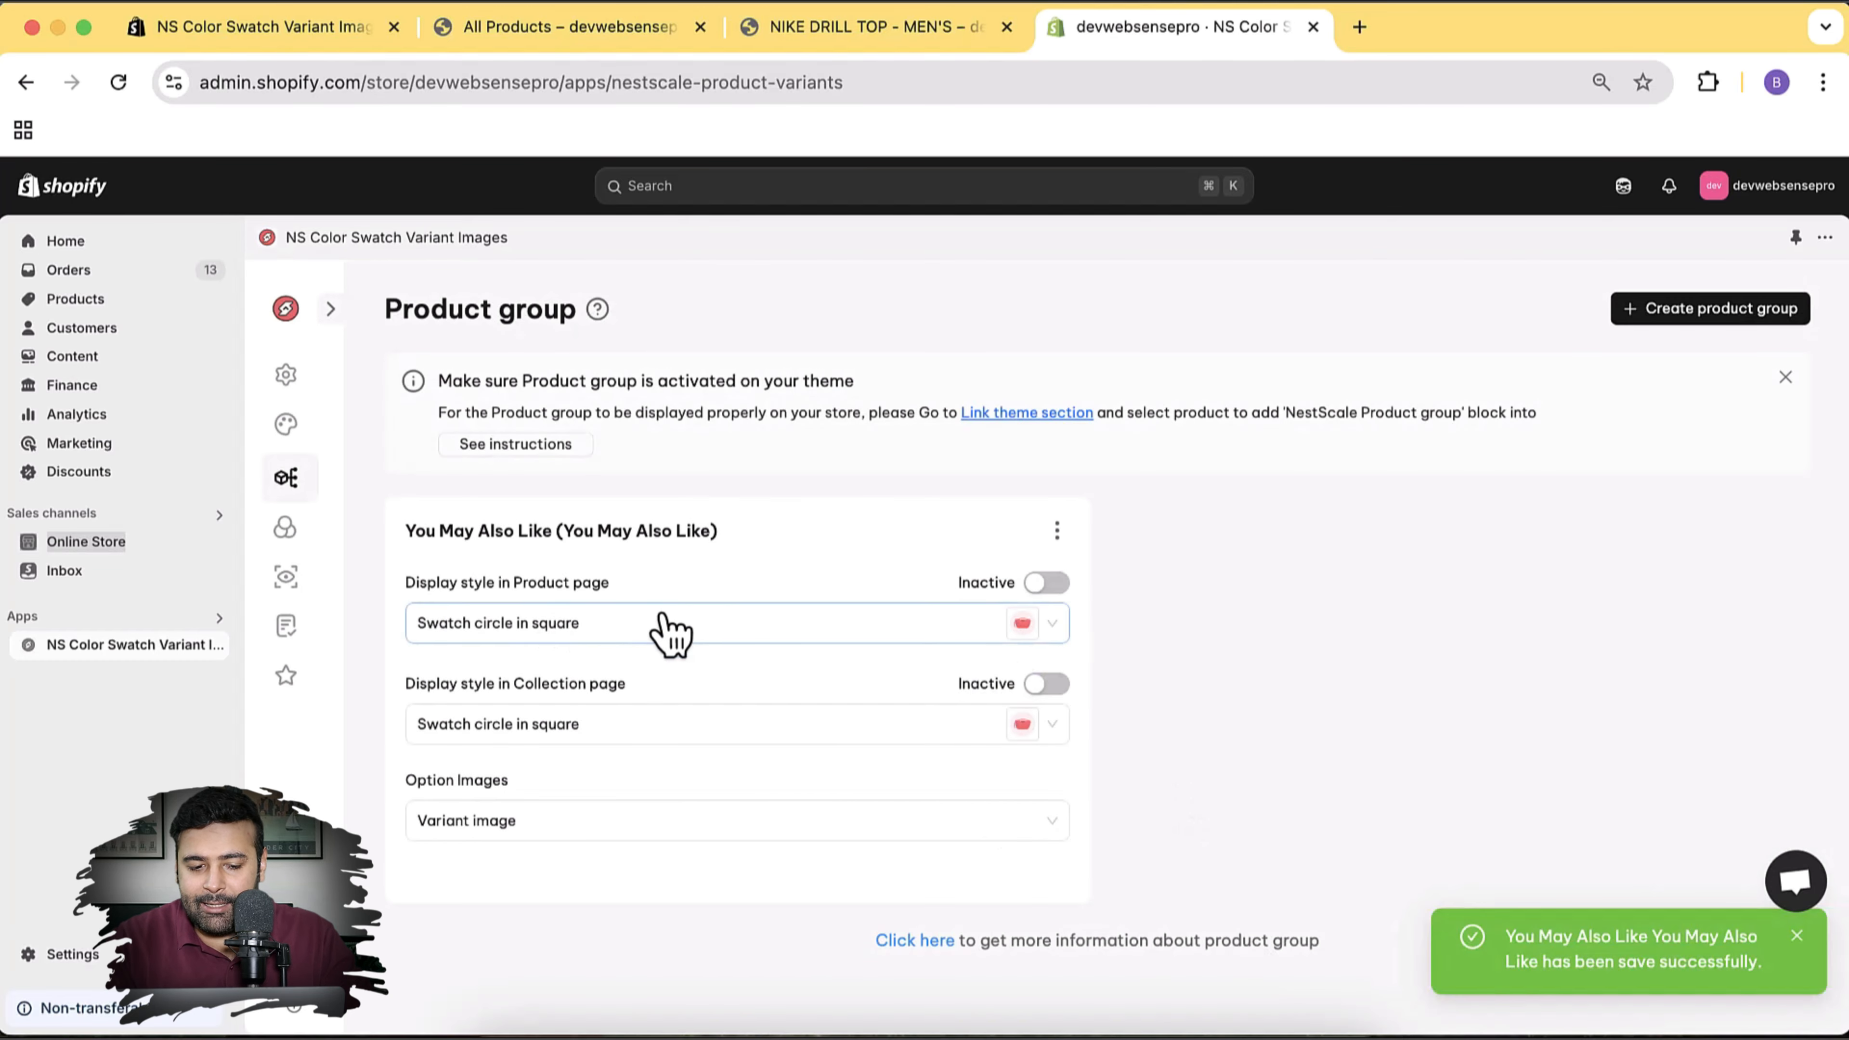
Activate the You May Also Like group's display styles for the product page and collection page and save
{"action": "left_click", "coordinate": [1037, 587]}
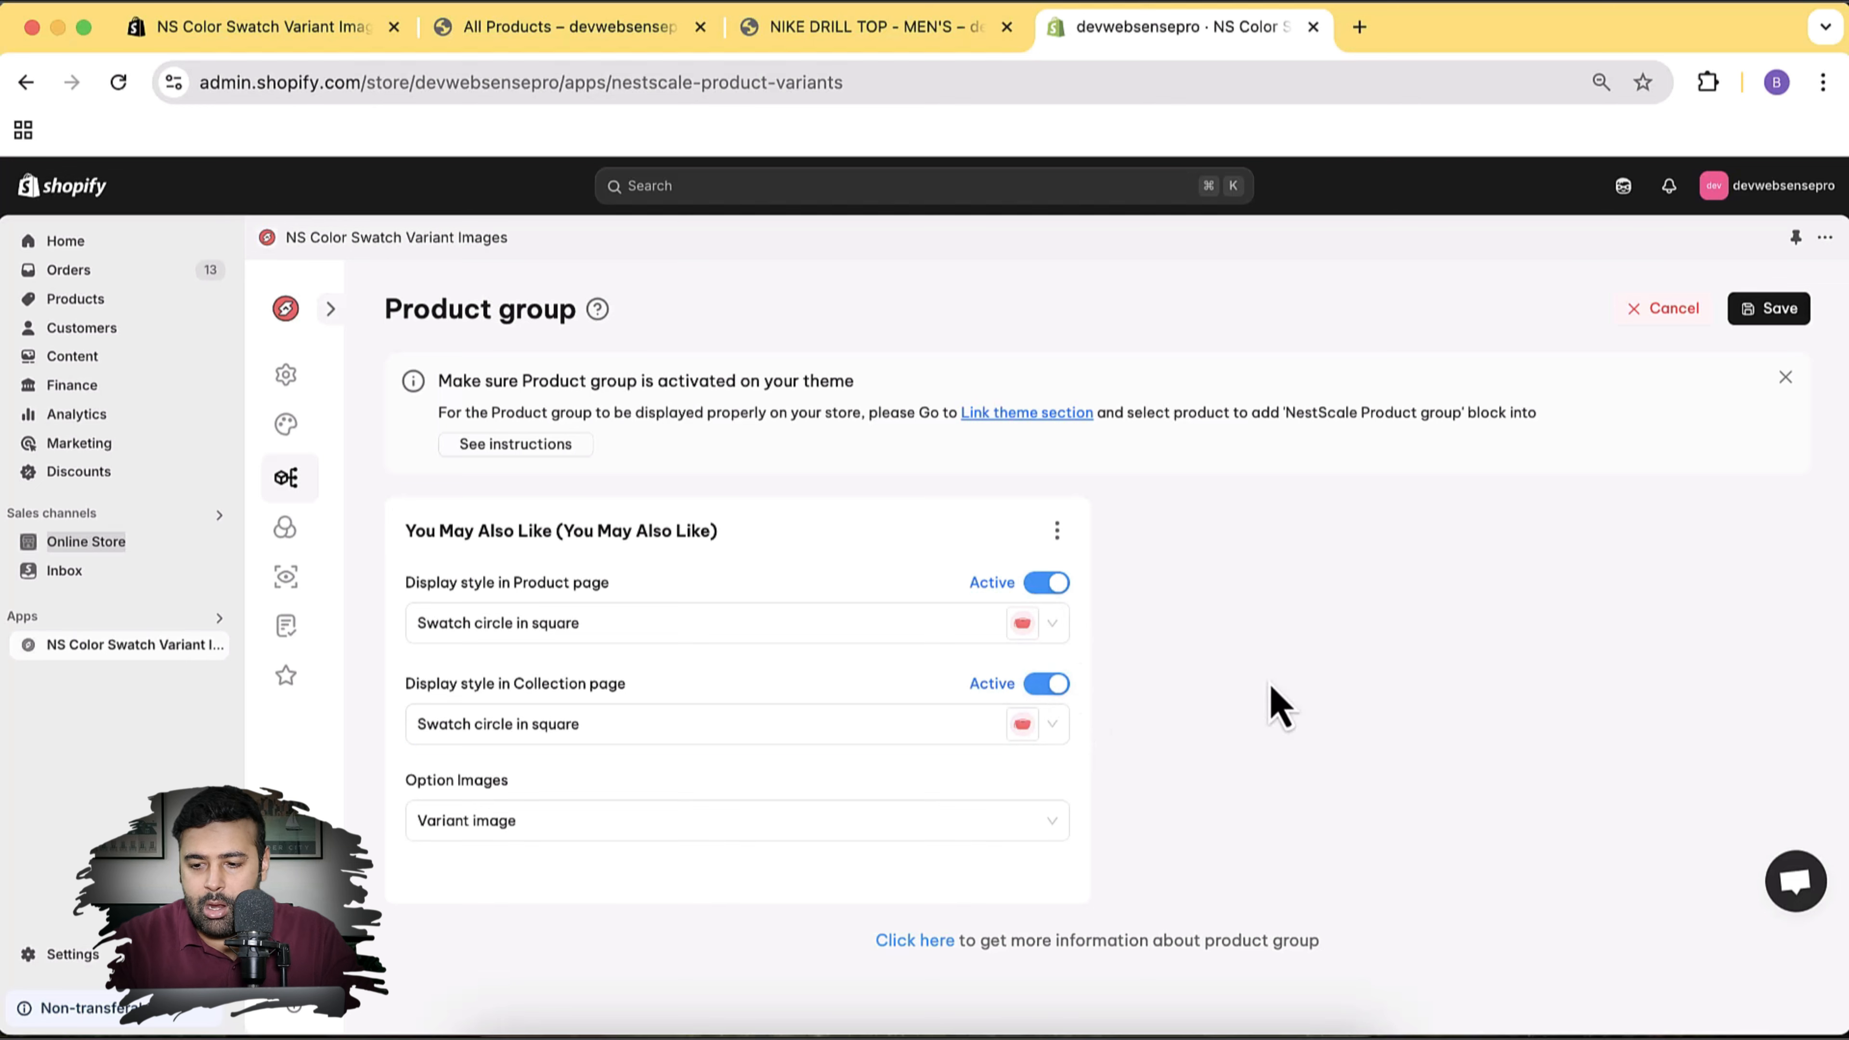
{"action": "left_click", "coordinate": [1773, 311]}
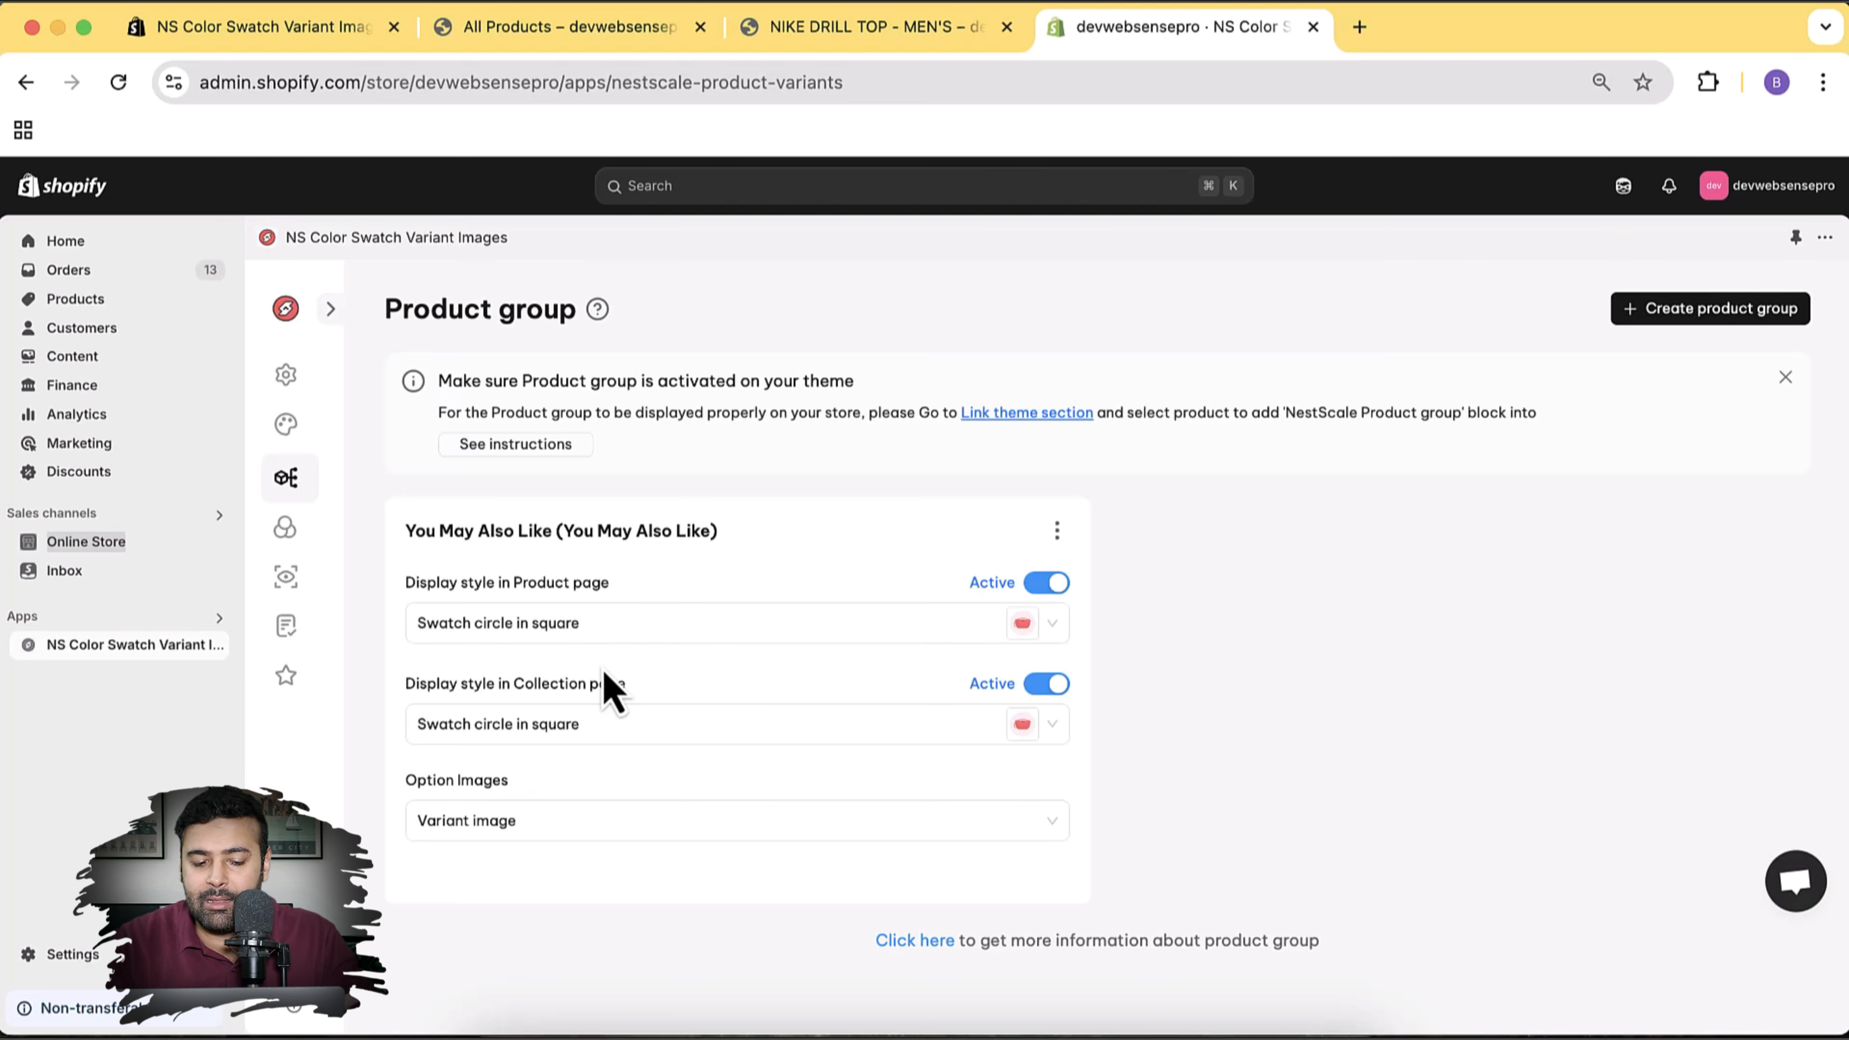
{"action": "left_click", "coordinate": [892, 834]}
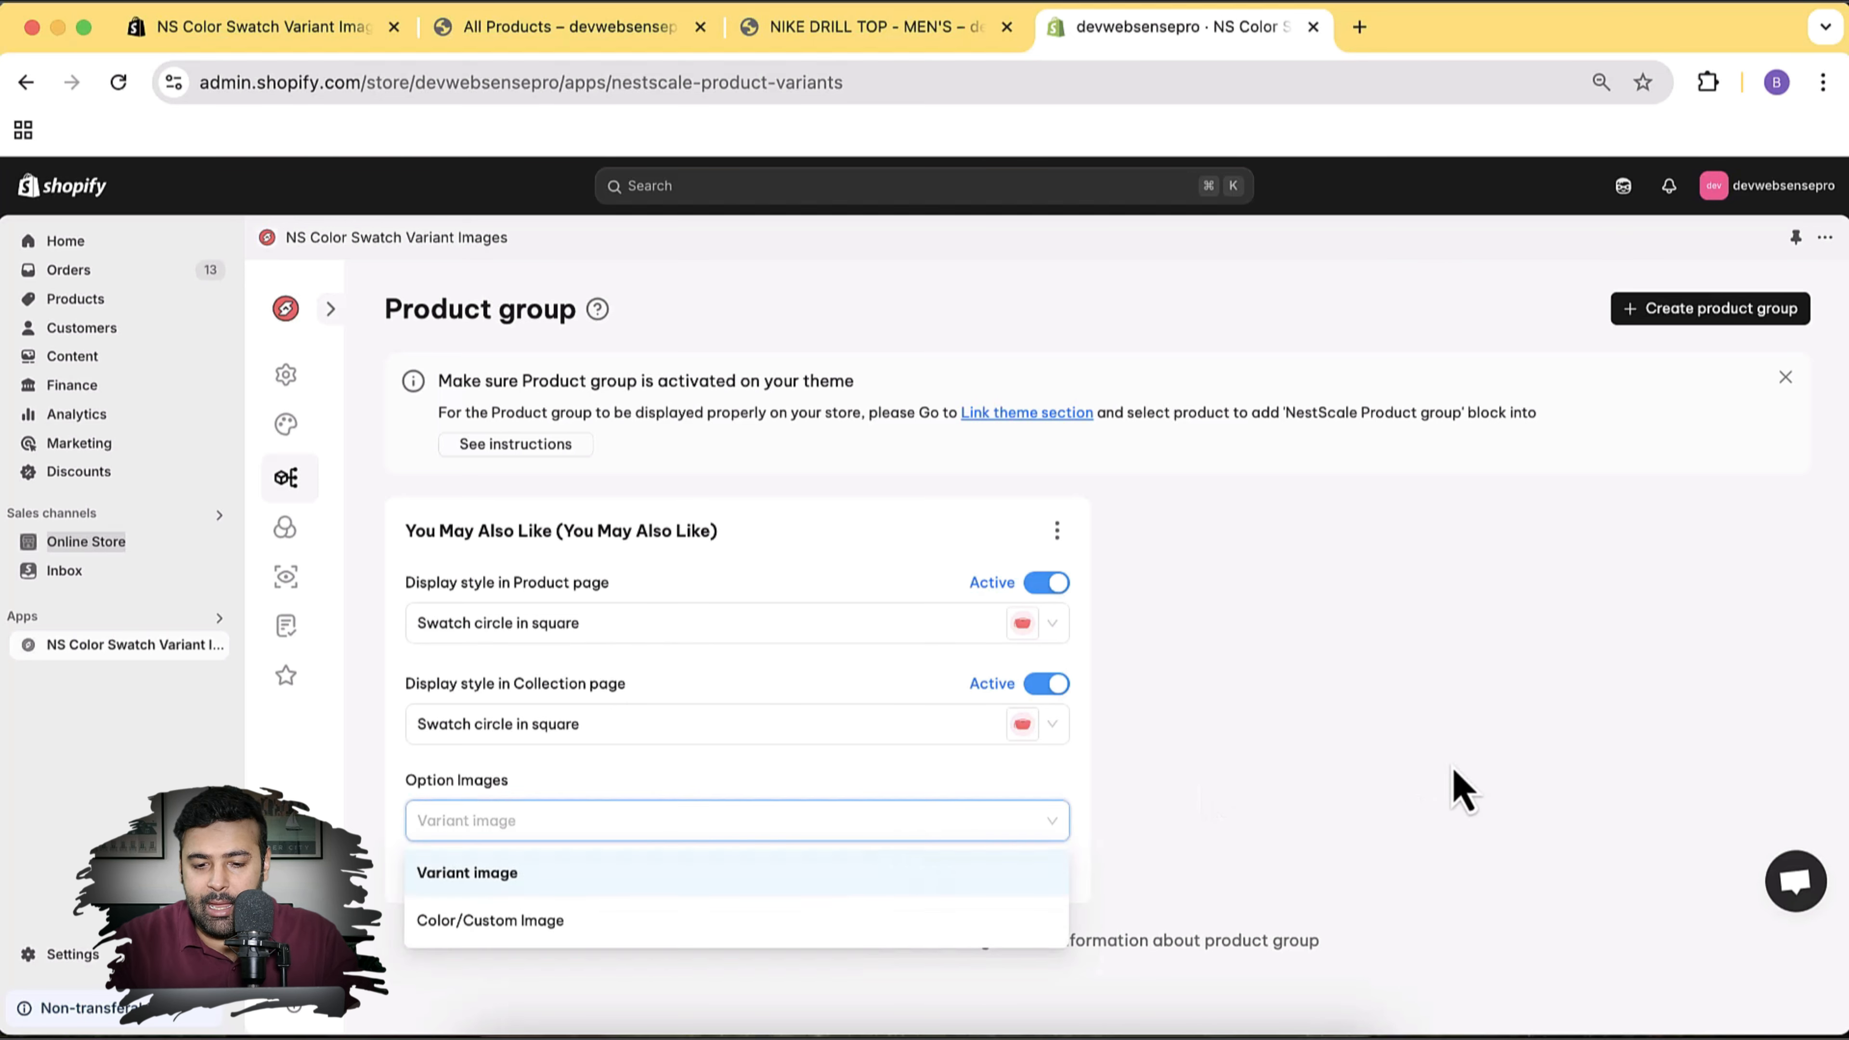
{"action": "left_click", "coordinate": [1365, 686]}
{"action": "left_click", "coordinate": [1064, 832]}
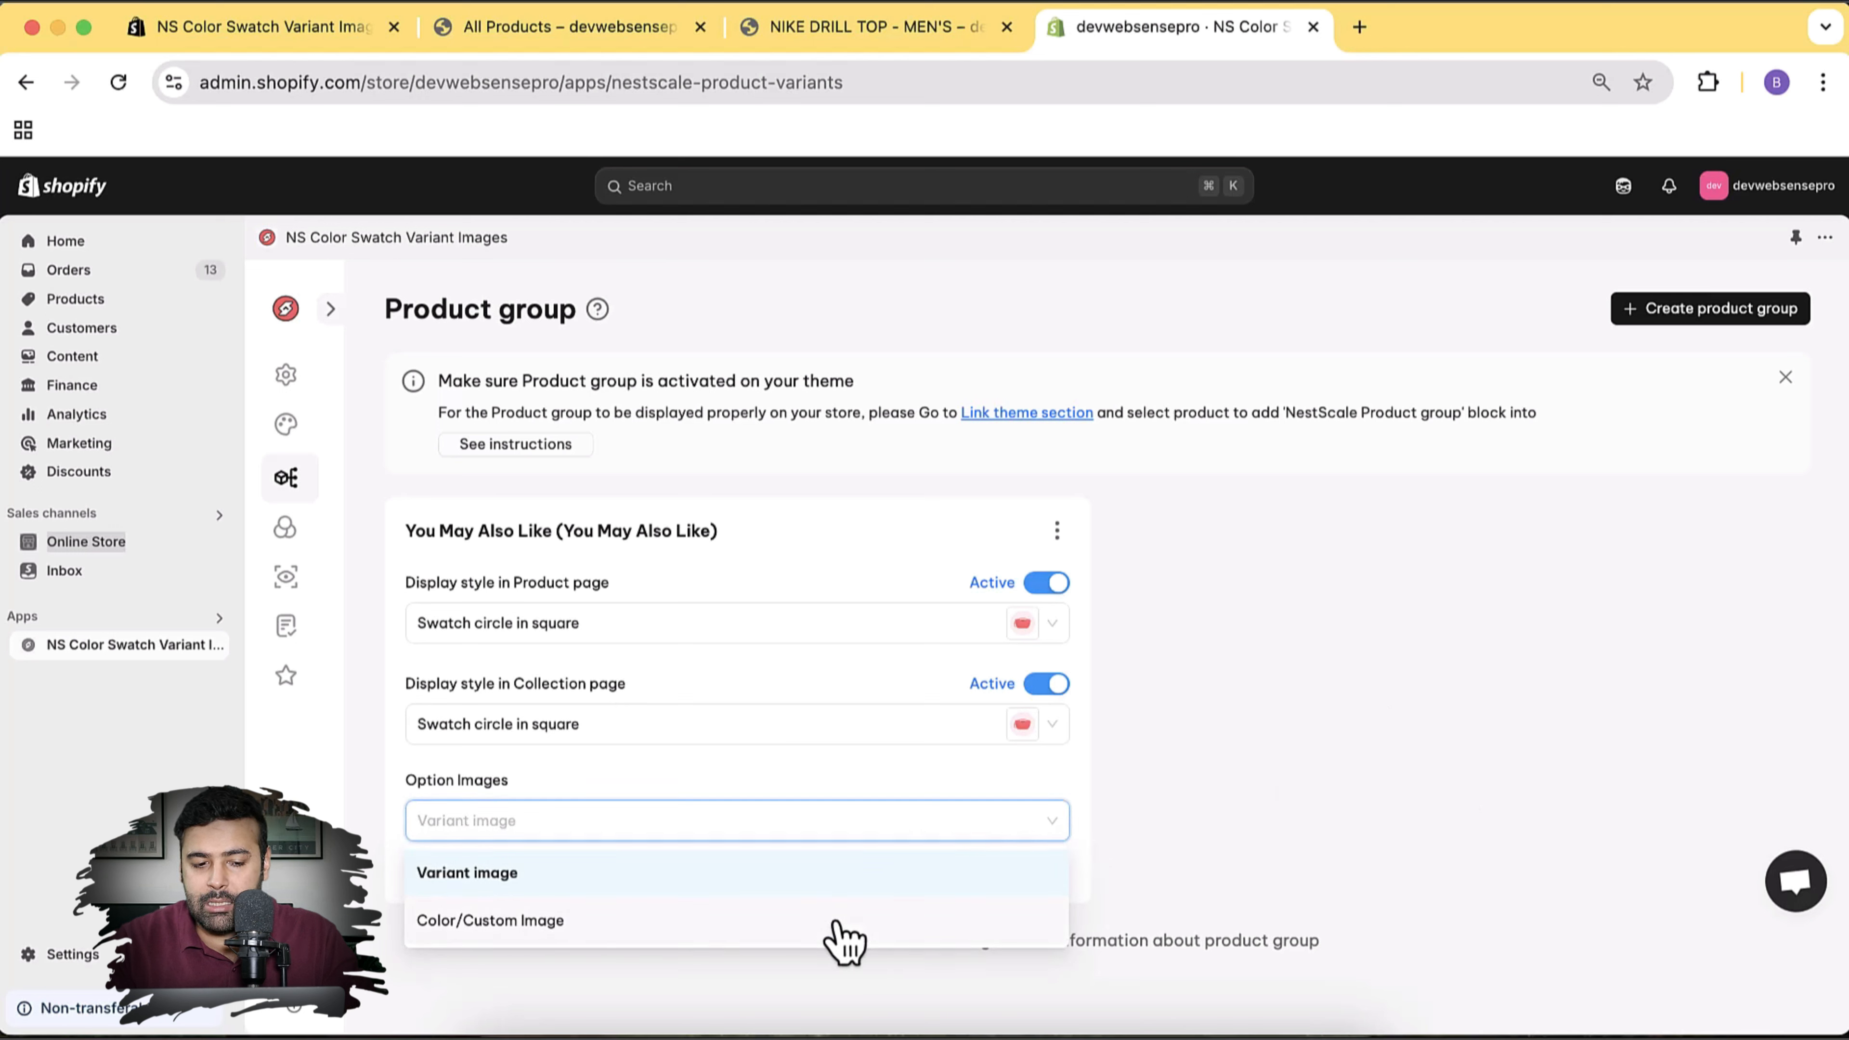
{"action": "left_click", "coordinate": [1290, 634]}
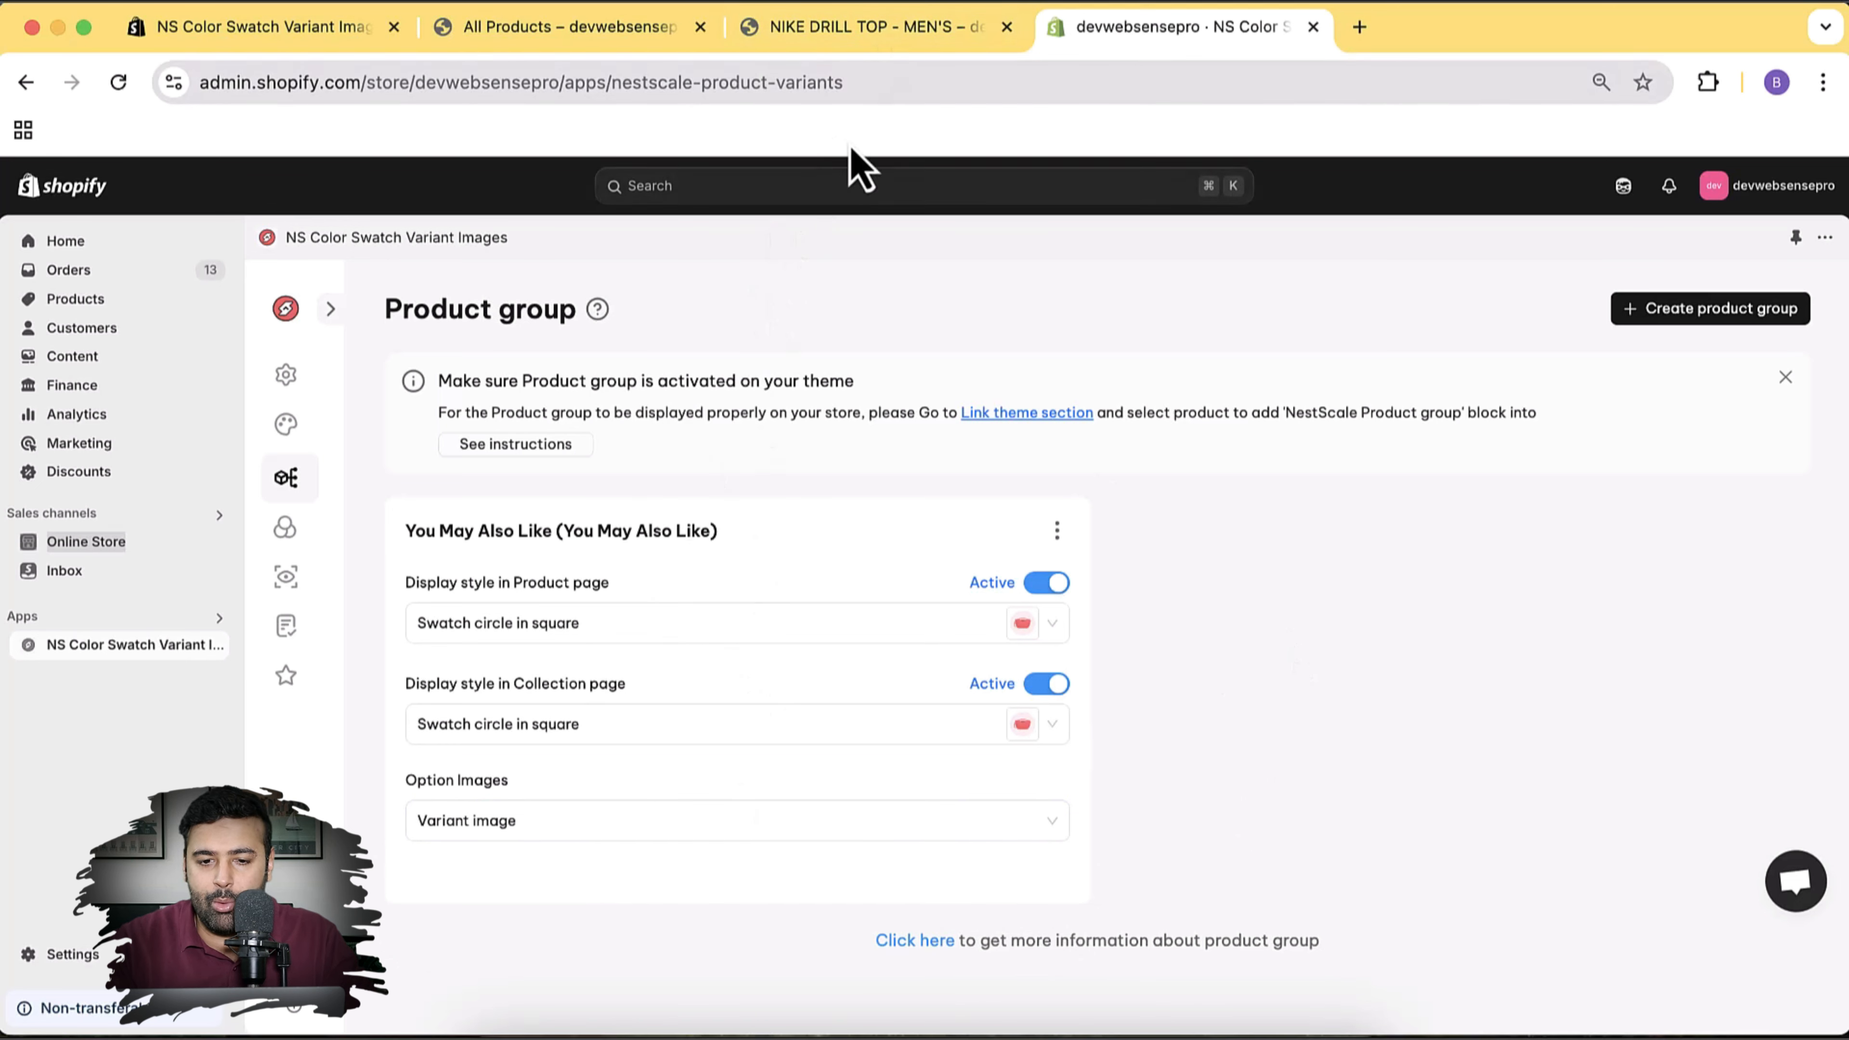
Examine the You May Also Like swatches on the store's All Products page and on the leather AirPods case and wireless charger product pages
{"action": "left_click", "coordinate": [889, 38]}
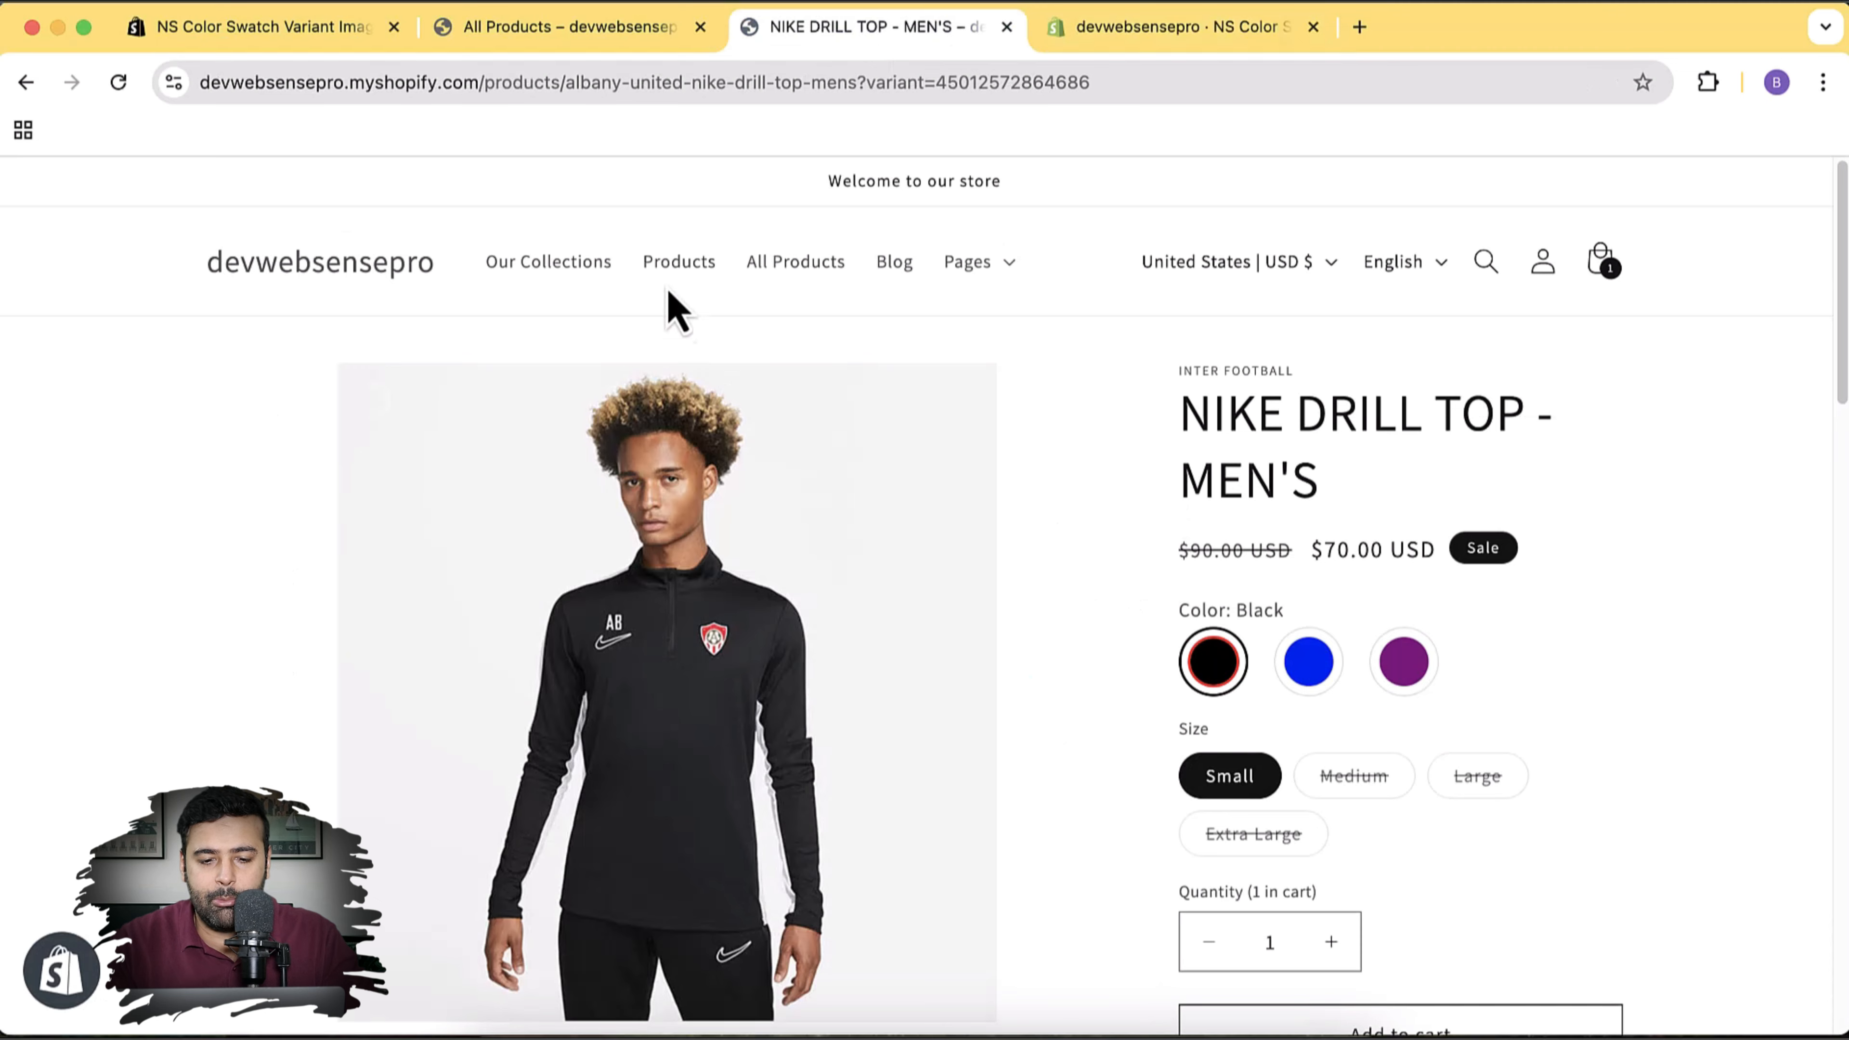
{"action": "left_click", "coordinate": [800, 271]}
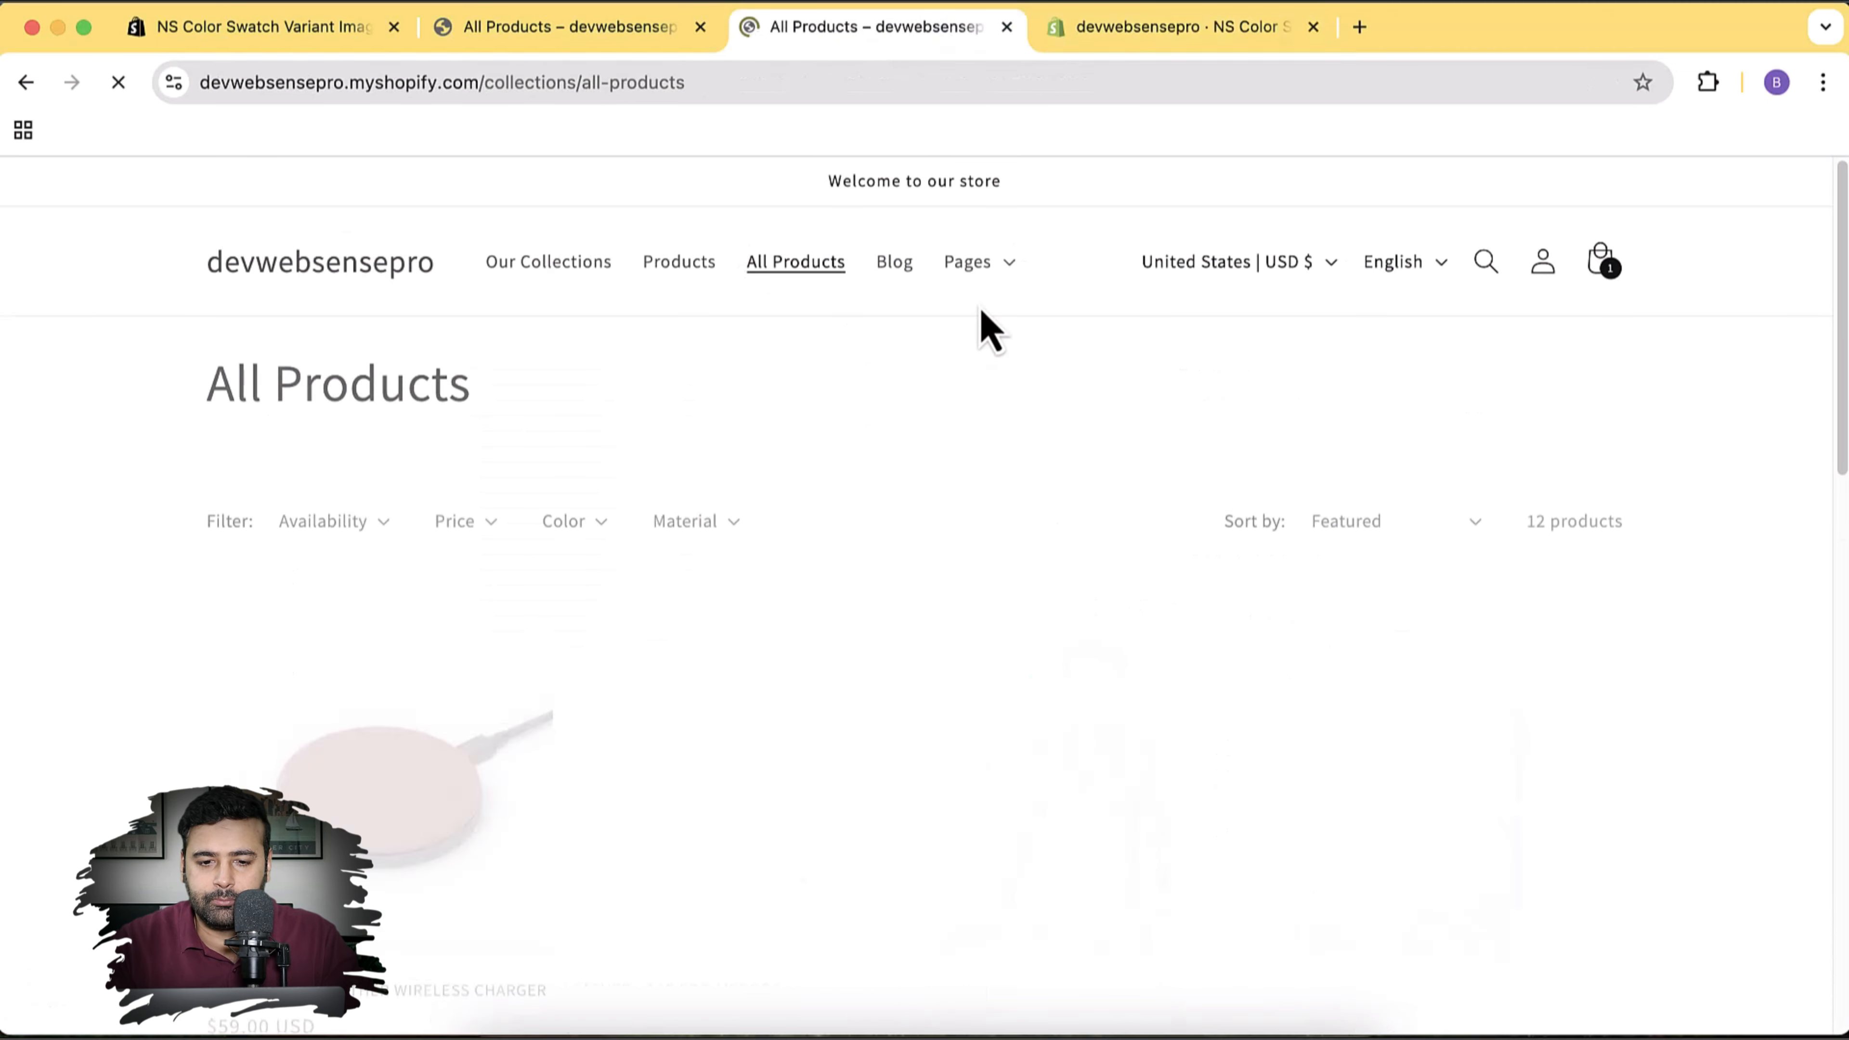
{"action": "scroll", "coordinate": [1630, 447], "scroll_direction": "down", "scroll_amount": 4}
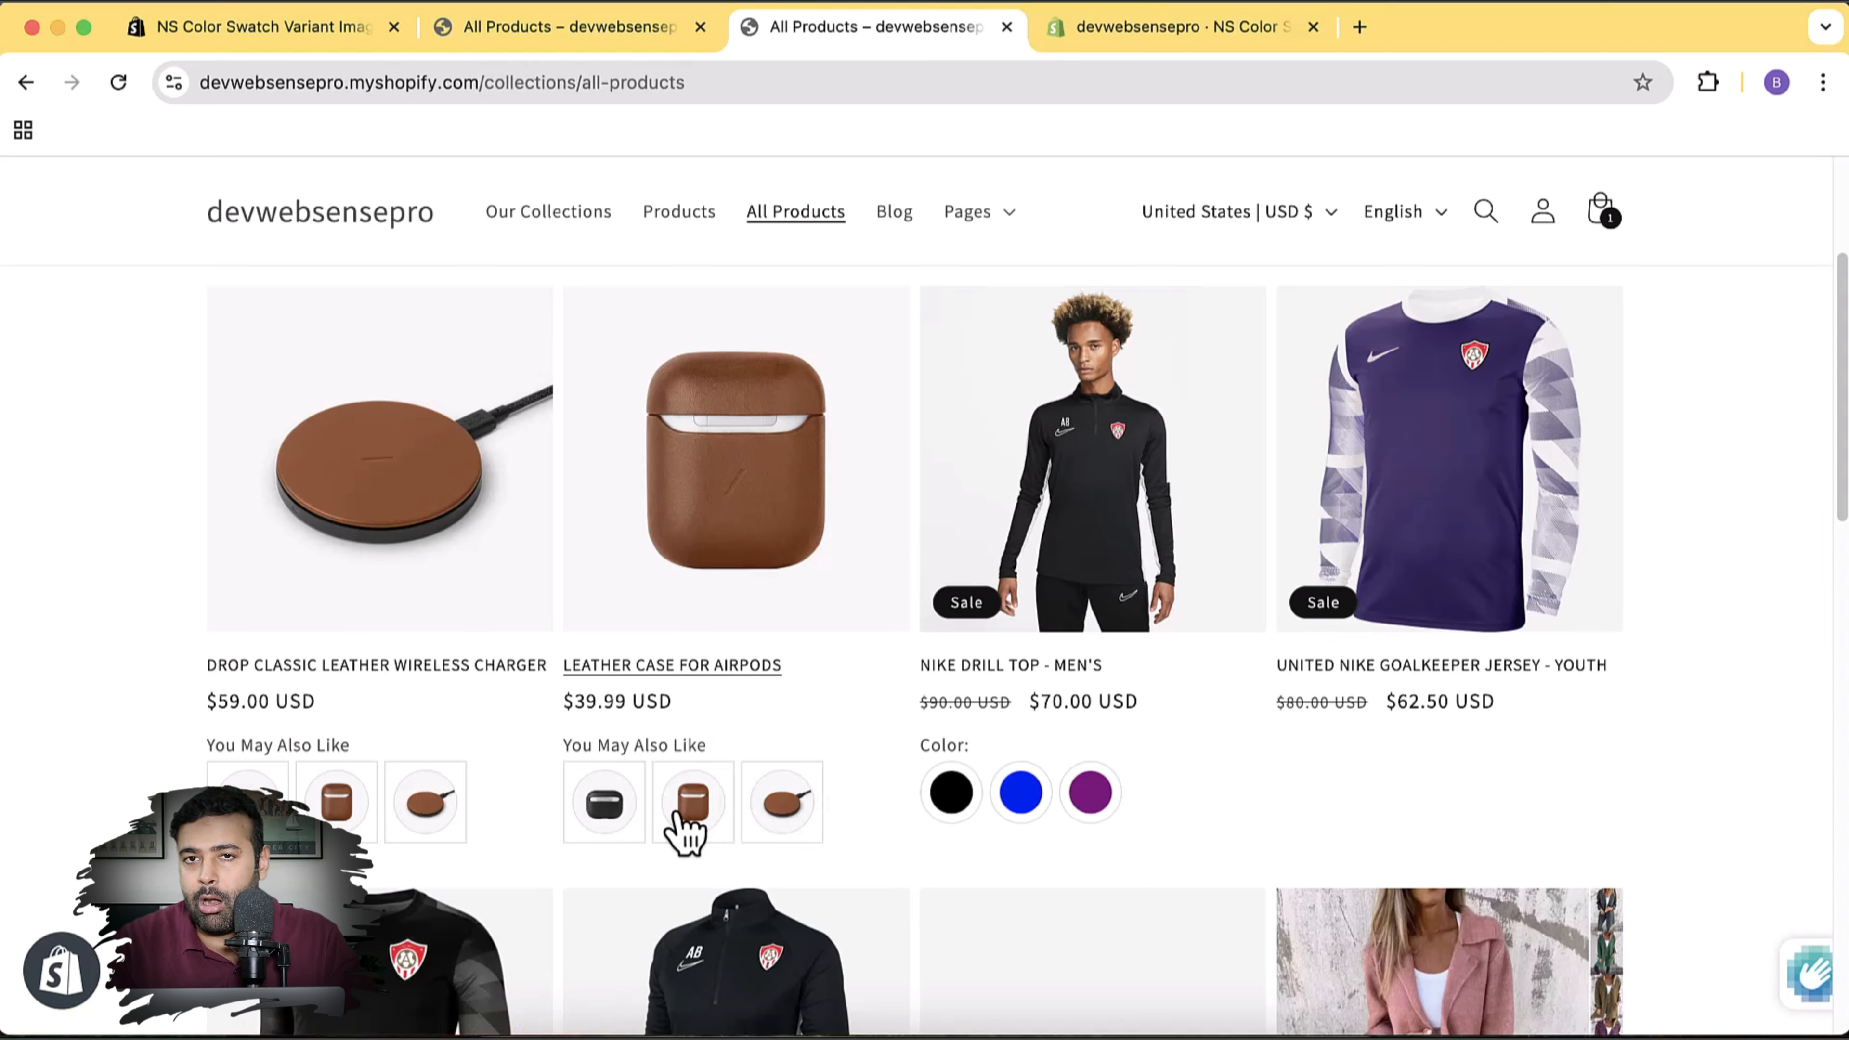
{"action": "left_click", "coordinate": [719, 522]}
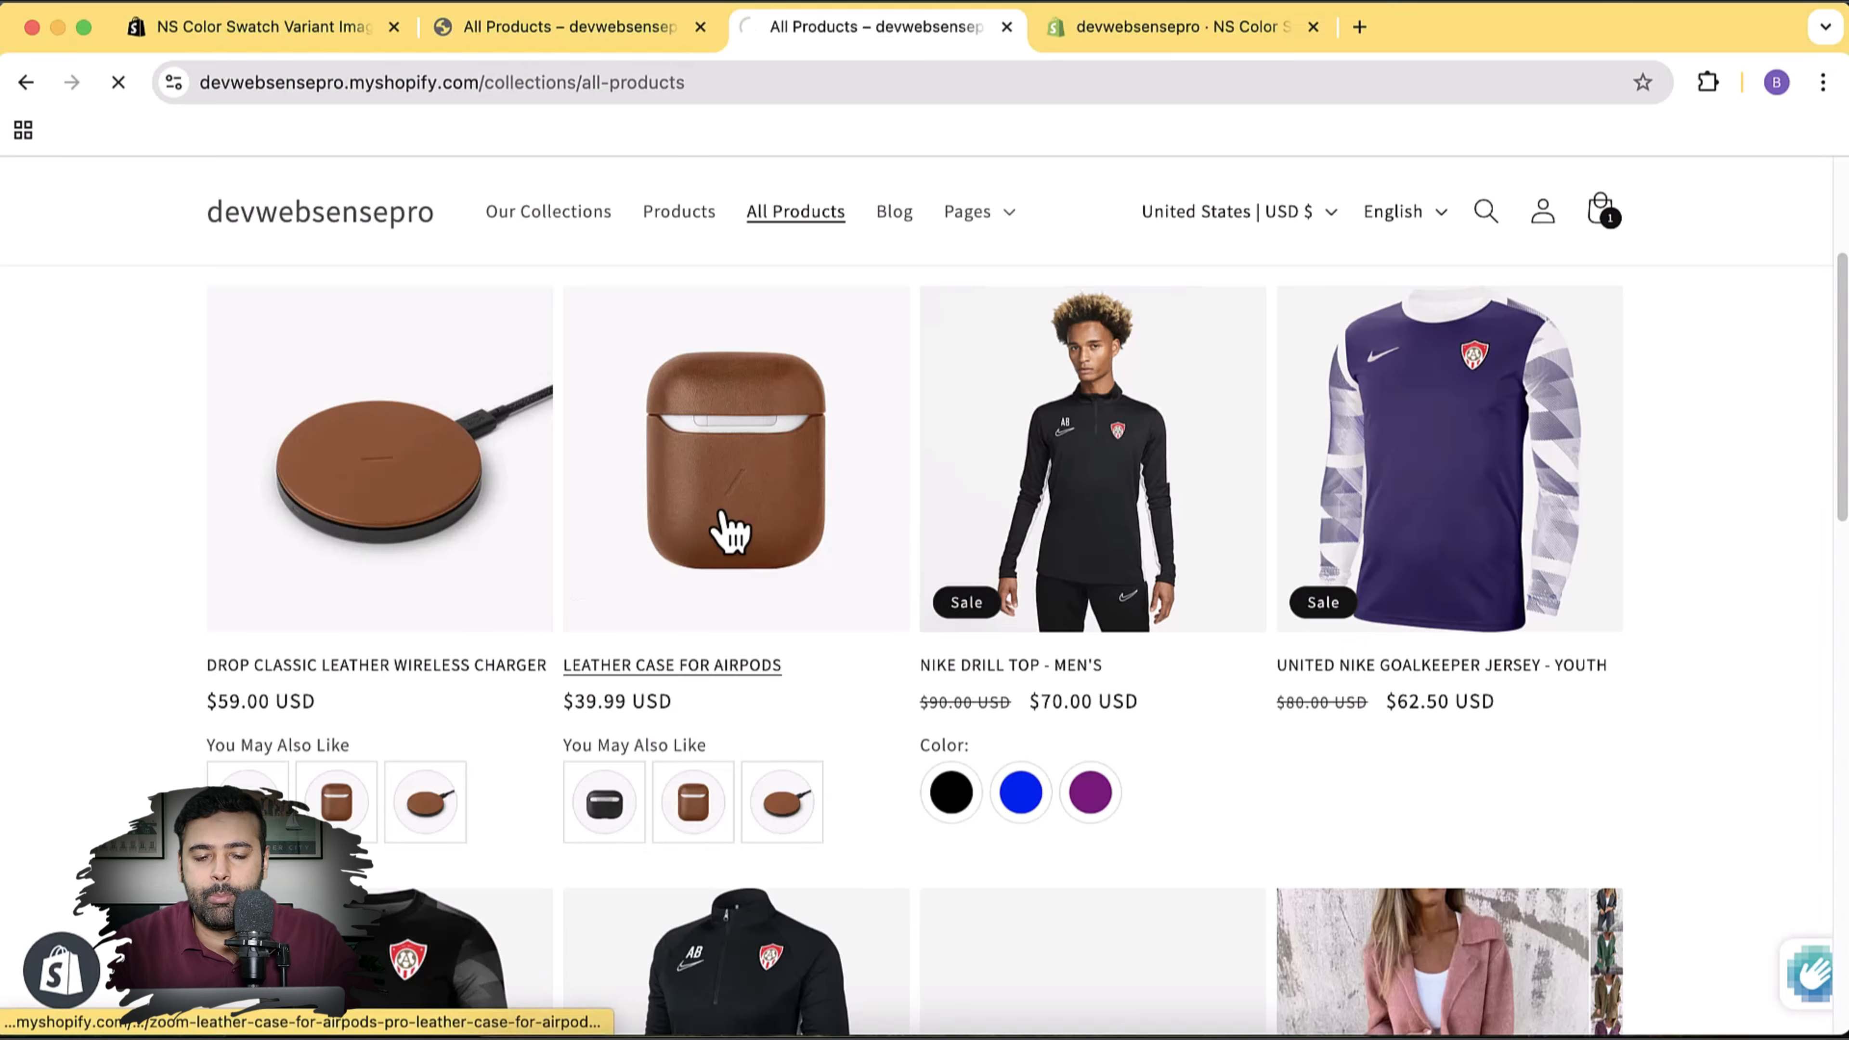
{"action": "scroll", "coordinate": [1754, 604], "scroll_direction": "down", "scroll_amount": 15}
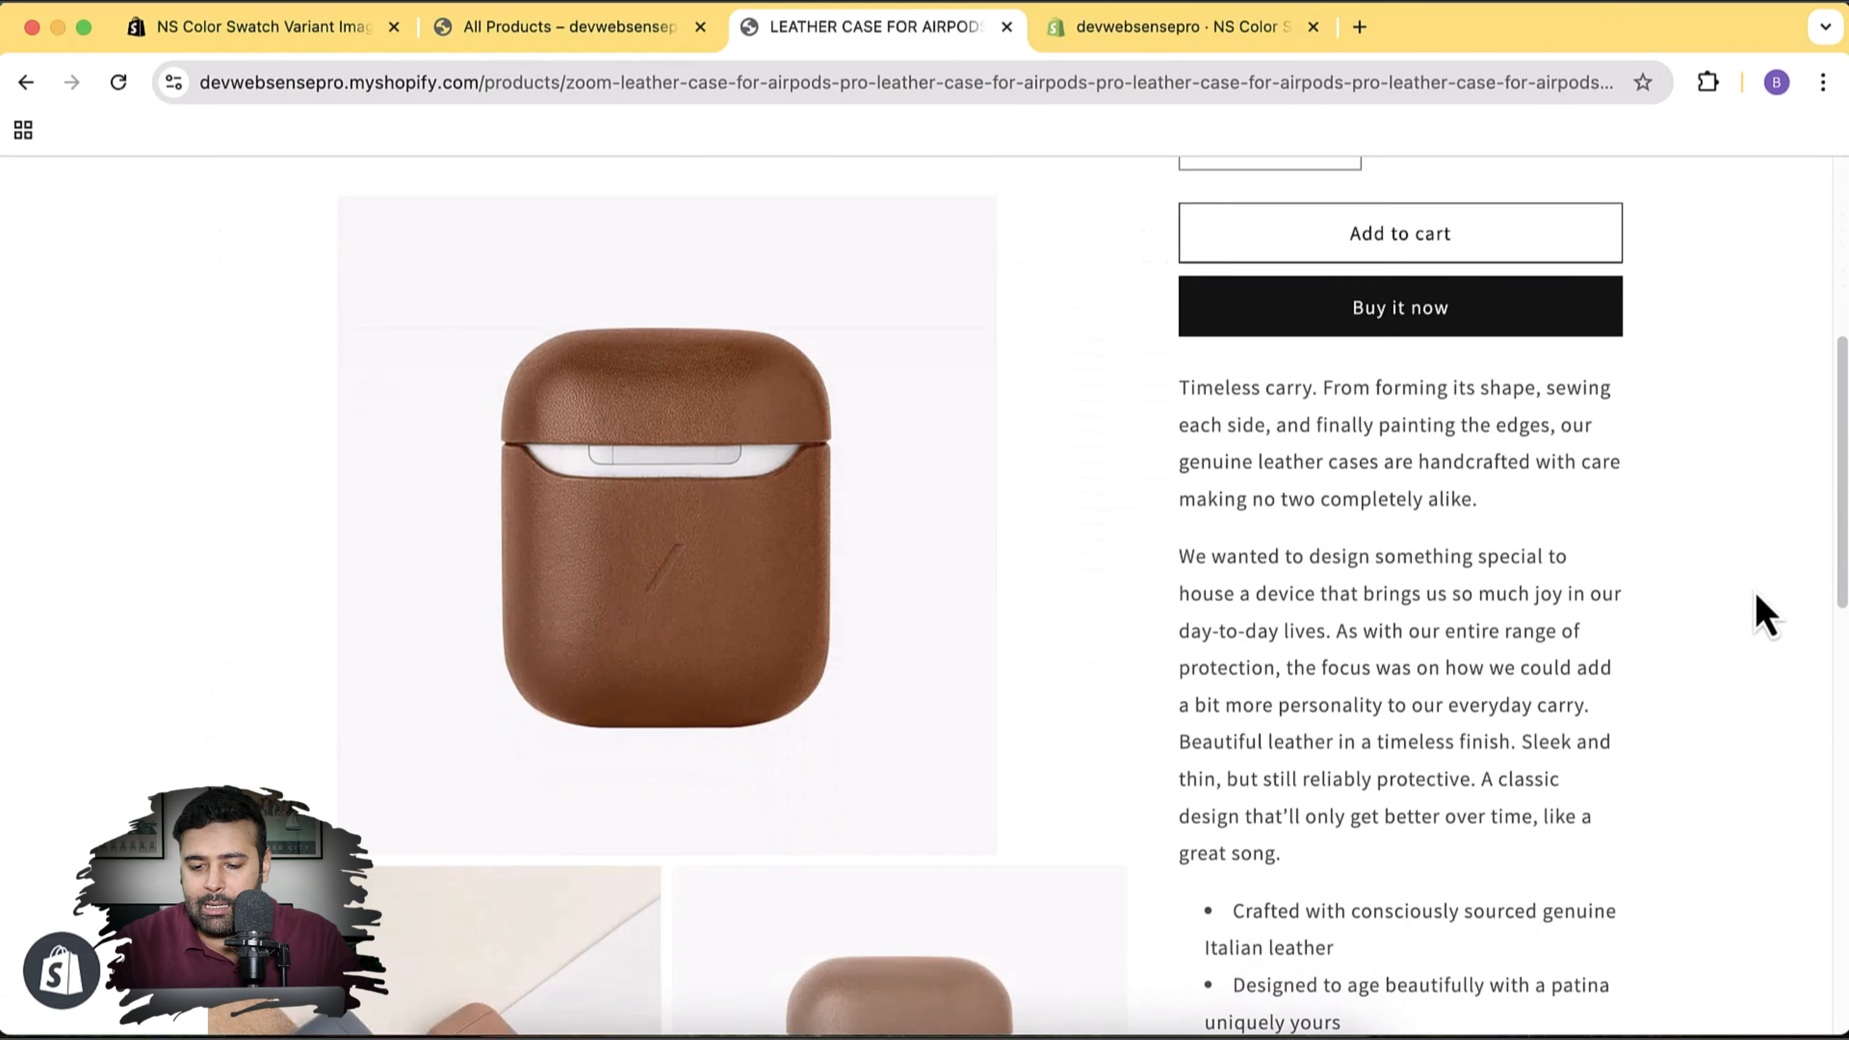
{"action": "scroll", "coordinate": [1758, 619], "scroll_direction": "down", "scroll_amount": 2}
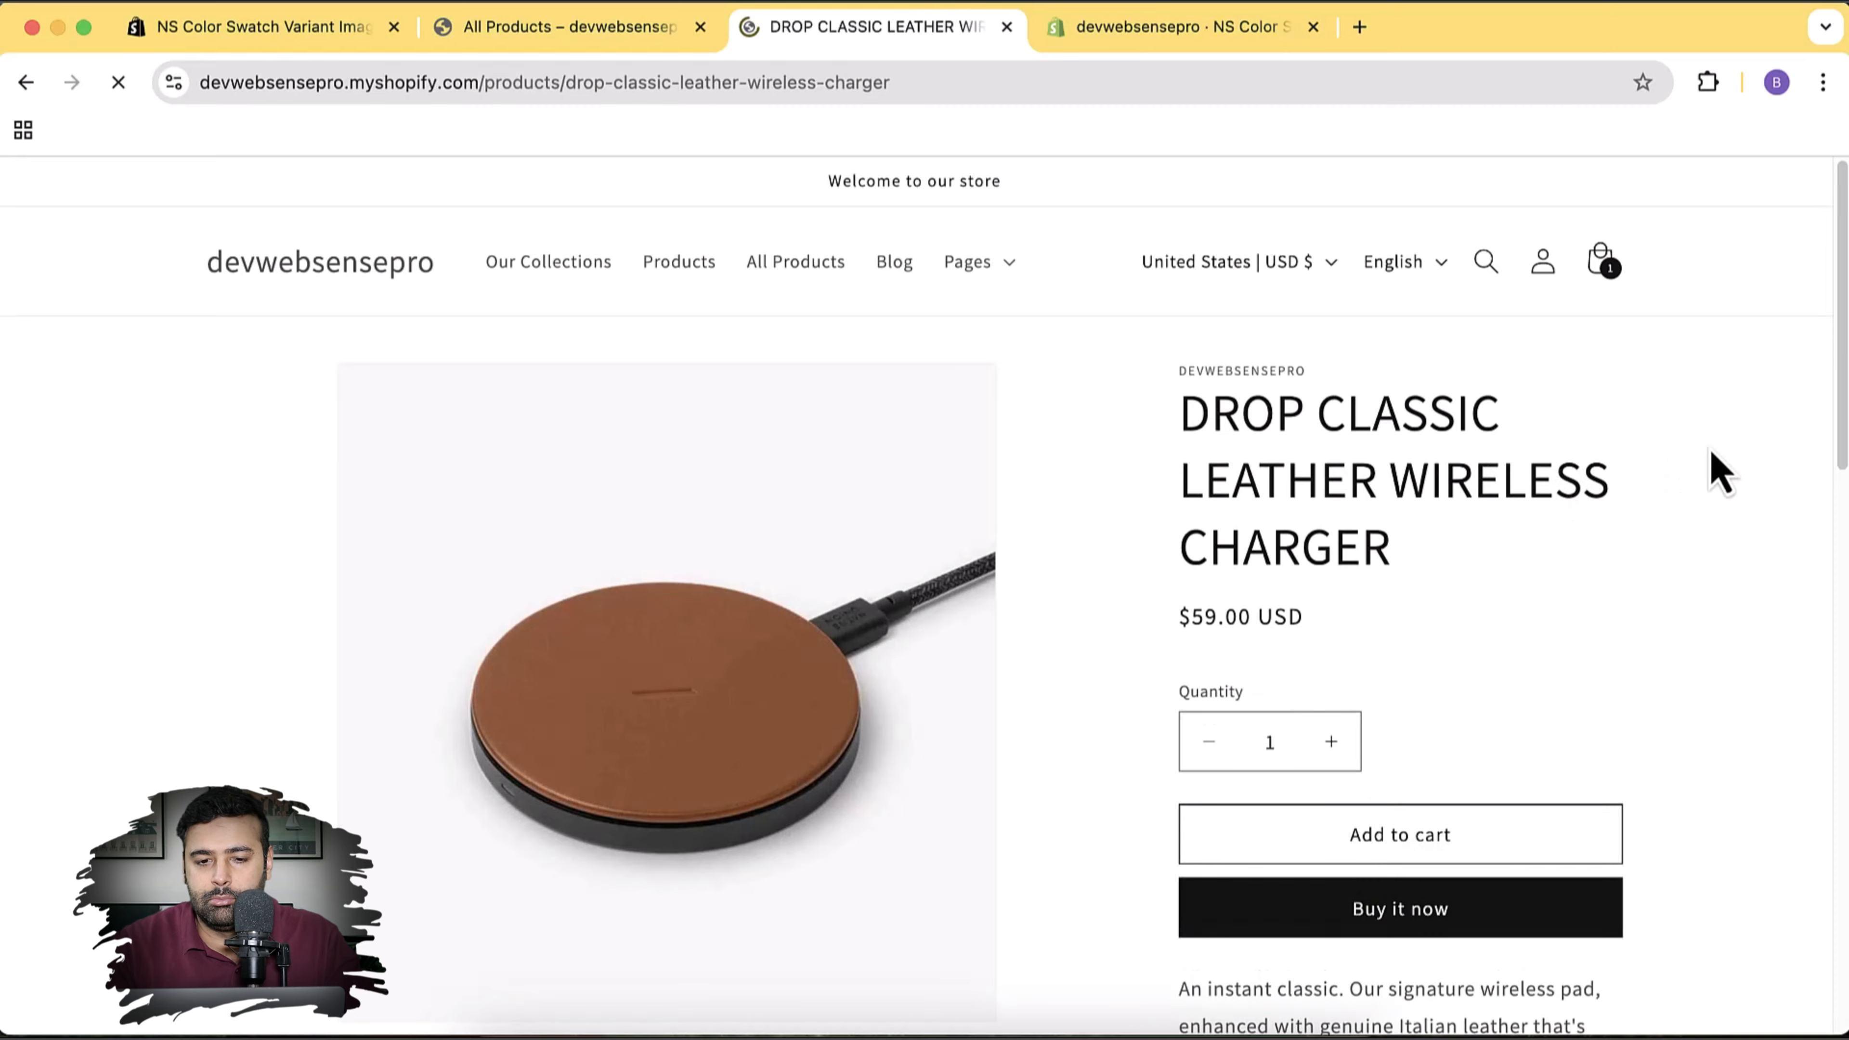
{"action": "scroll", "coordinate": [1710, 470], "scroll_direction": "down", "scroll_amount": 10}
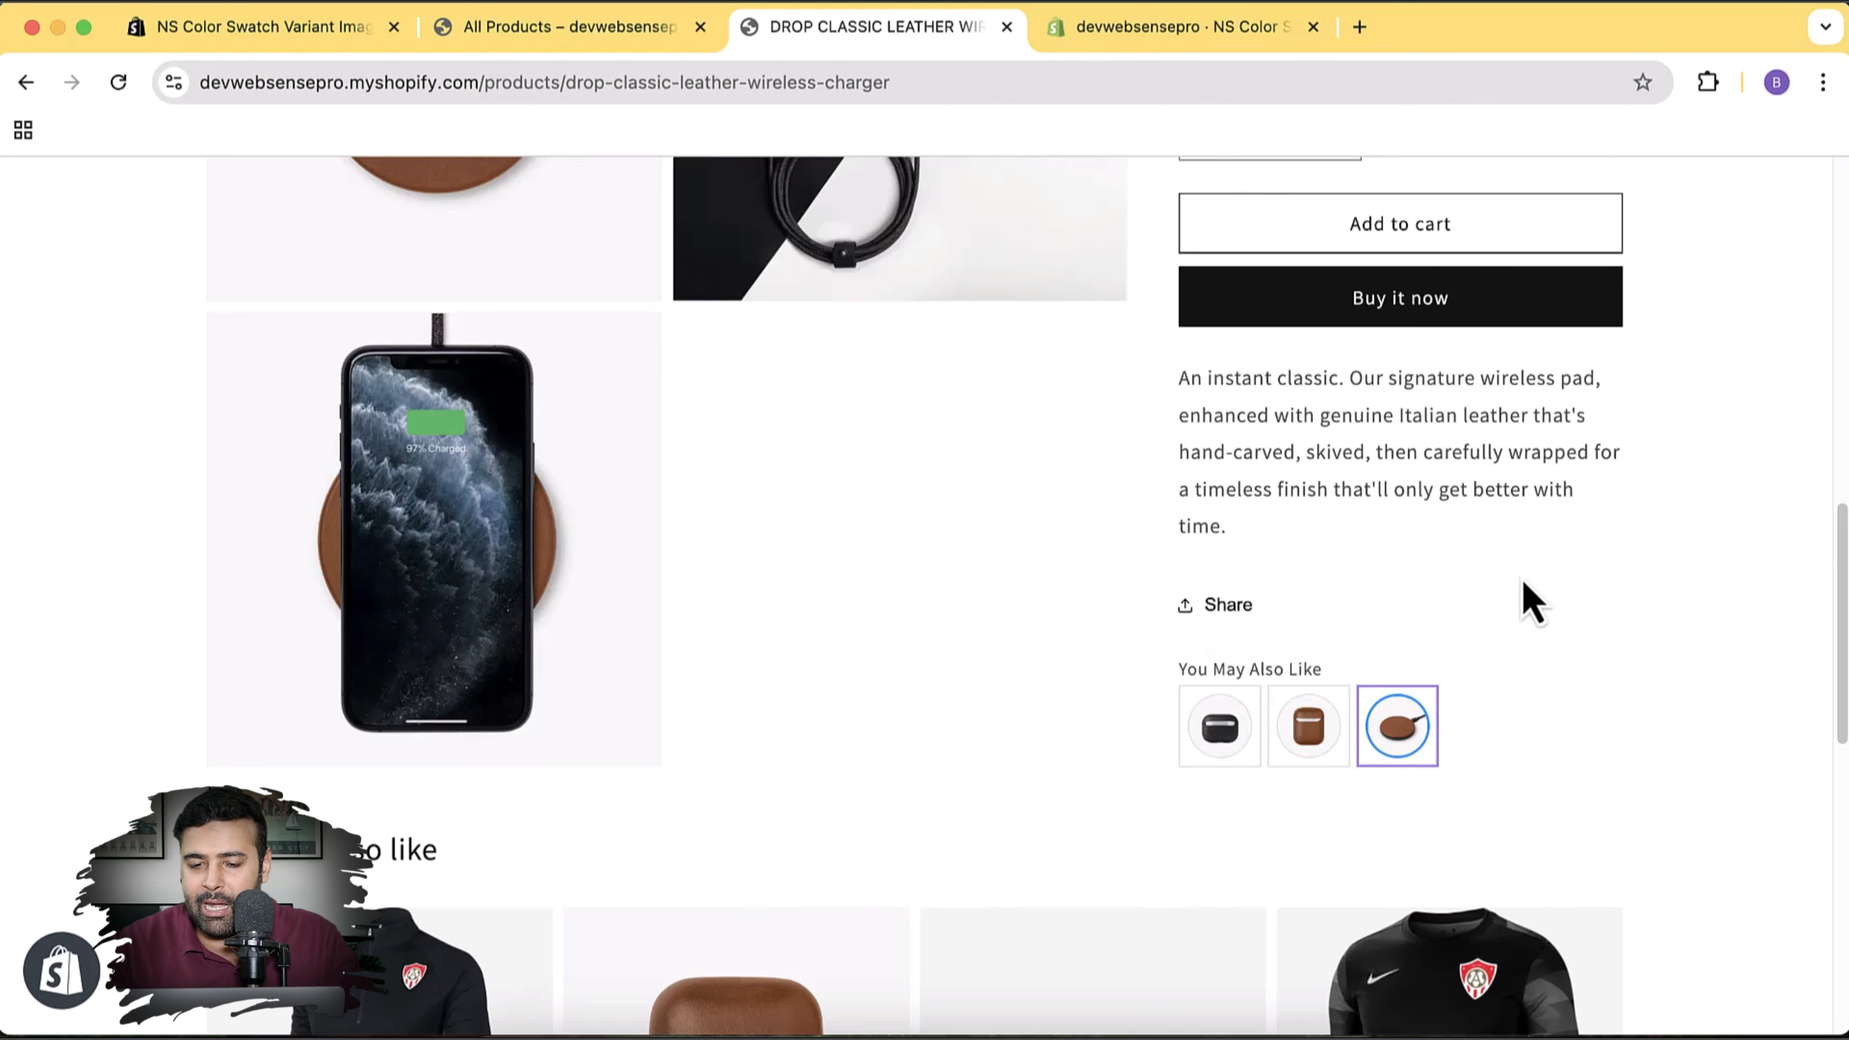
{"action": "scroll", "coordinate": [1514, 587], "scroll_direction": "up", "scroll_amount": 15}
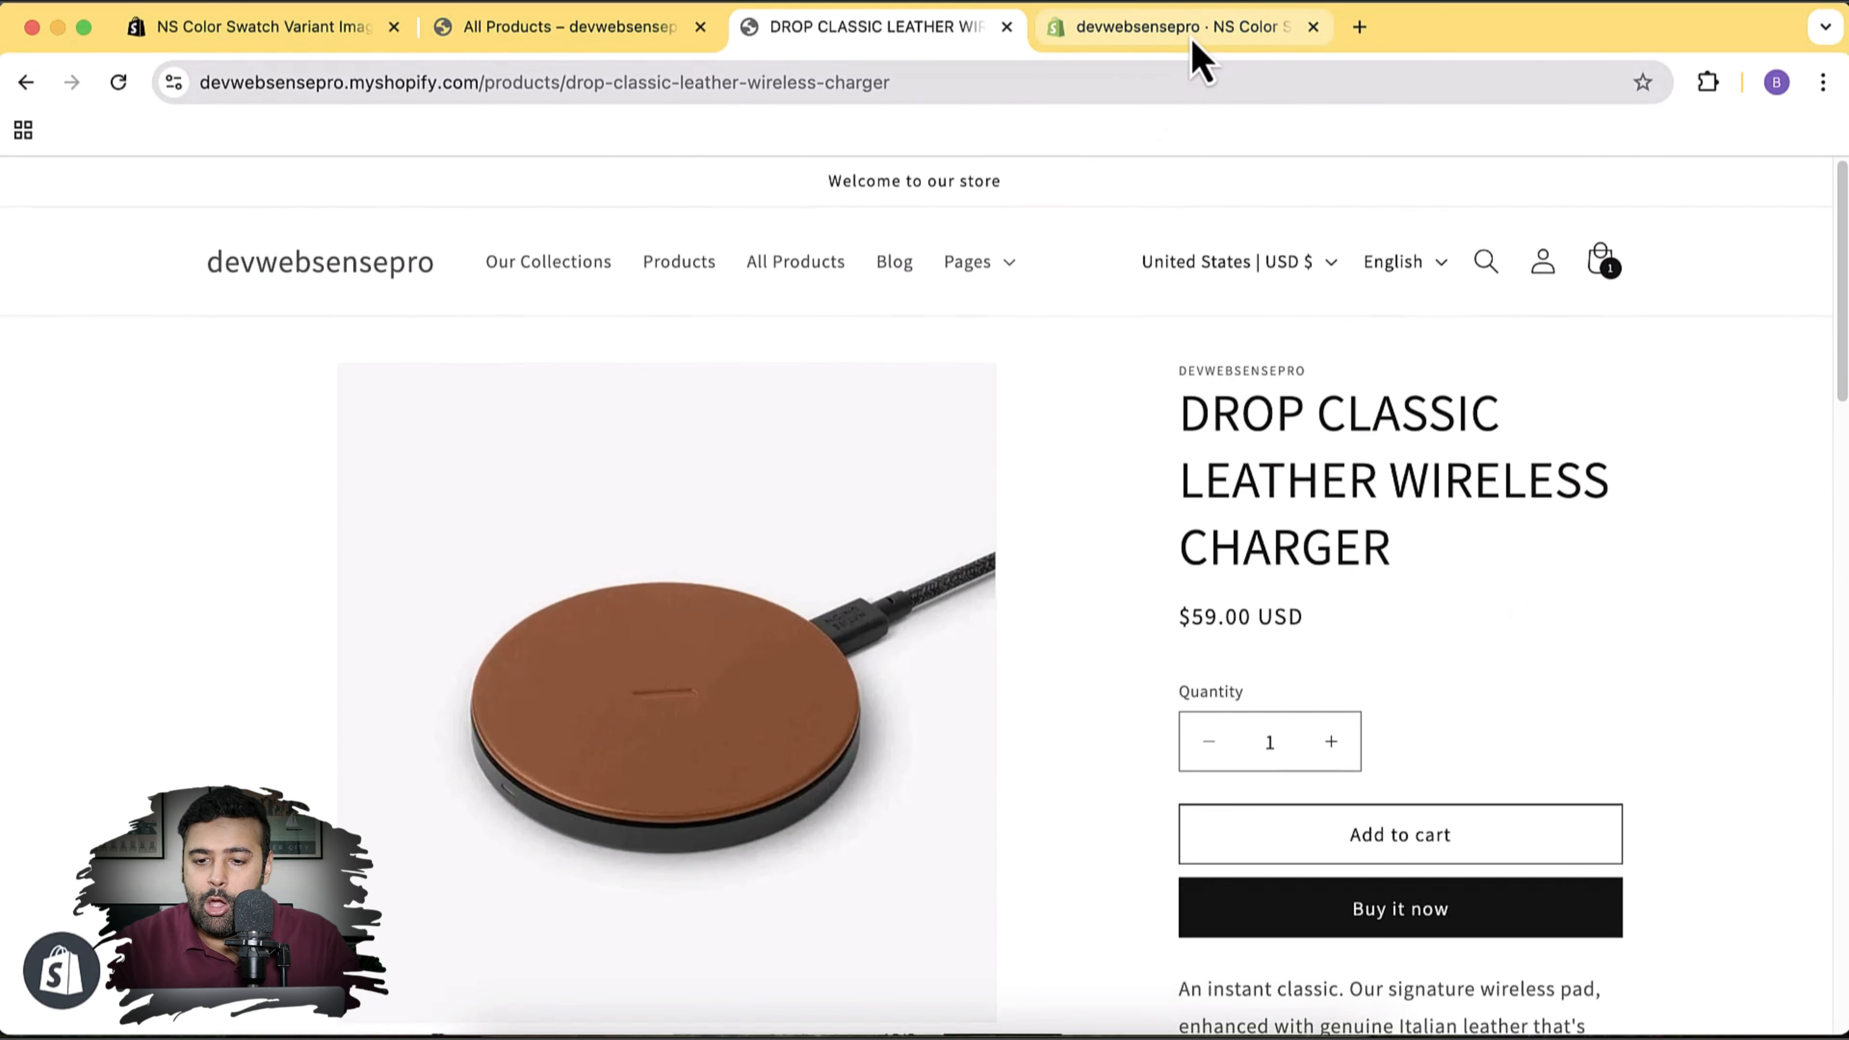
Return to the app's Option Configuration, set the Color option's Option Images to Variant image and save
{"action": "left_click", "coordinate": [1194, 29]}
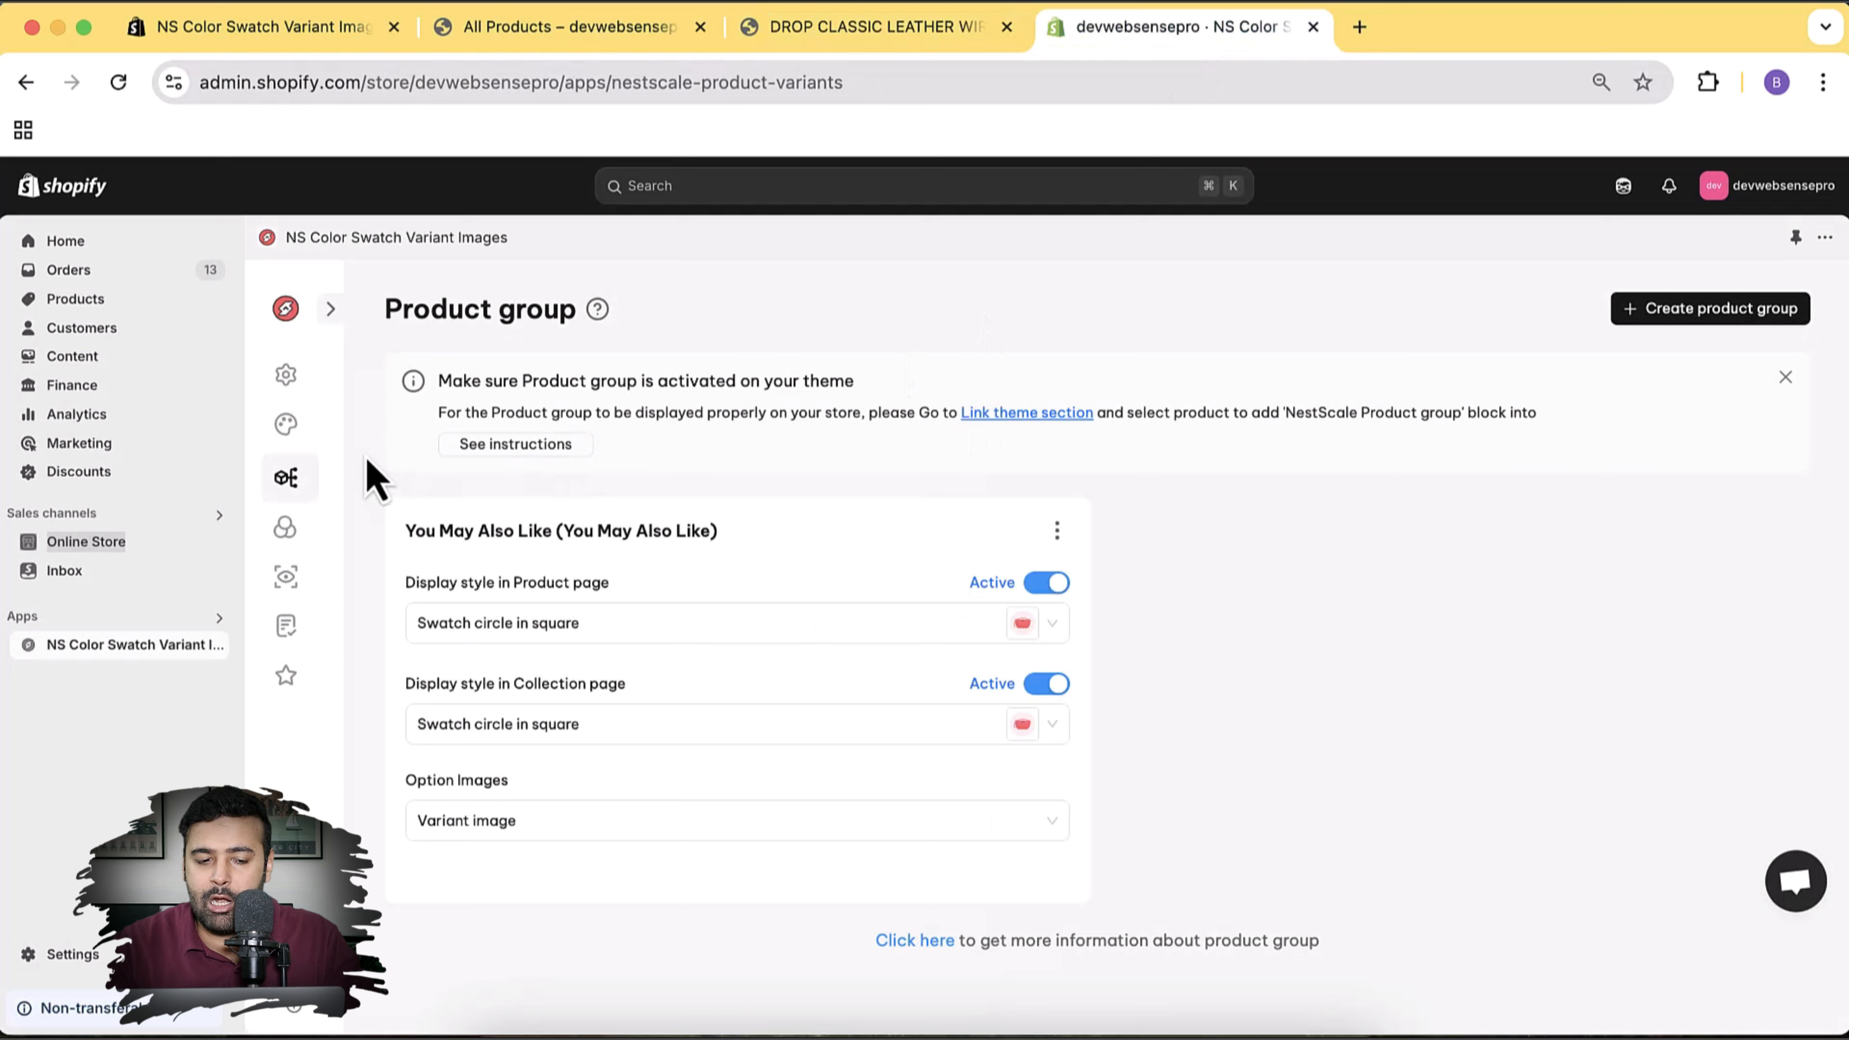
{"action": "mouse_move", "coordinate": [292, 428]}
{"action": "left_click", "coordinate": [429, 424]}
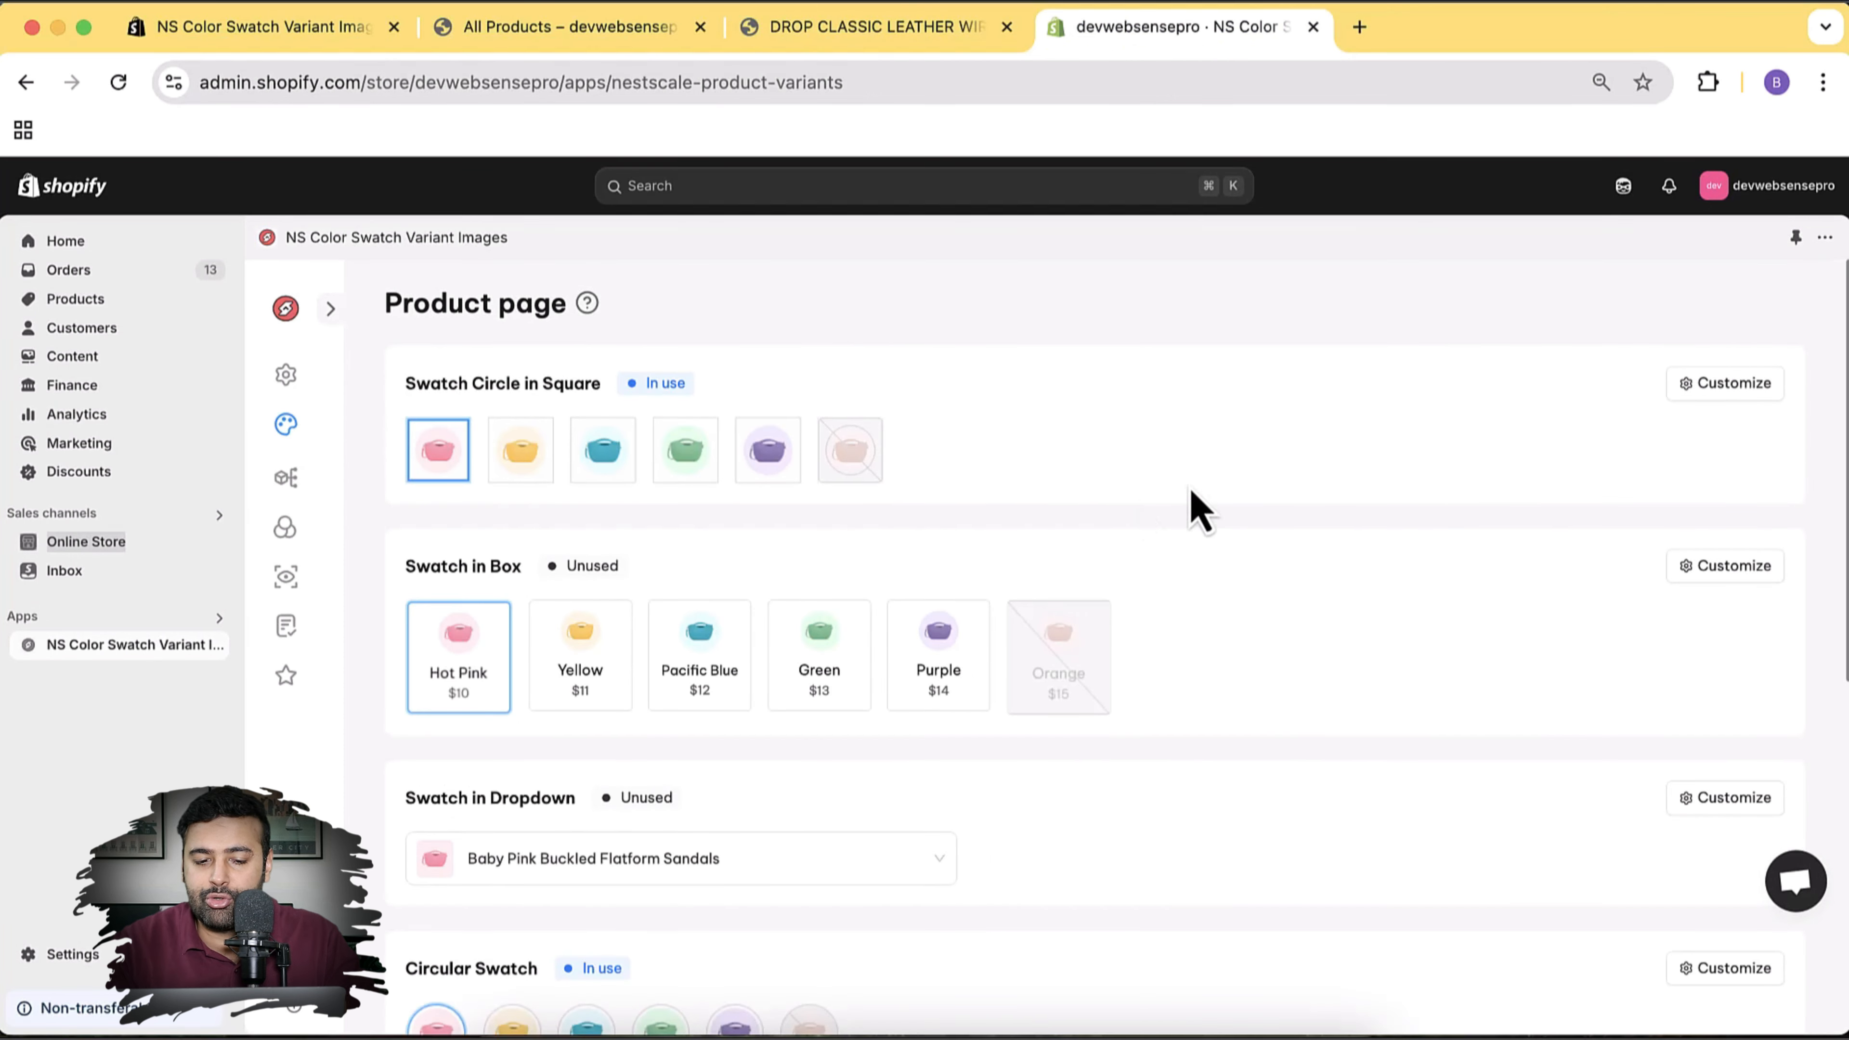
{"action": "left_click", "coordinate": [285, 373]}
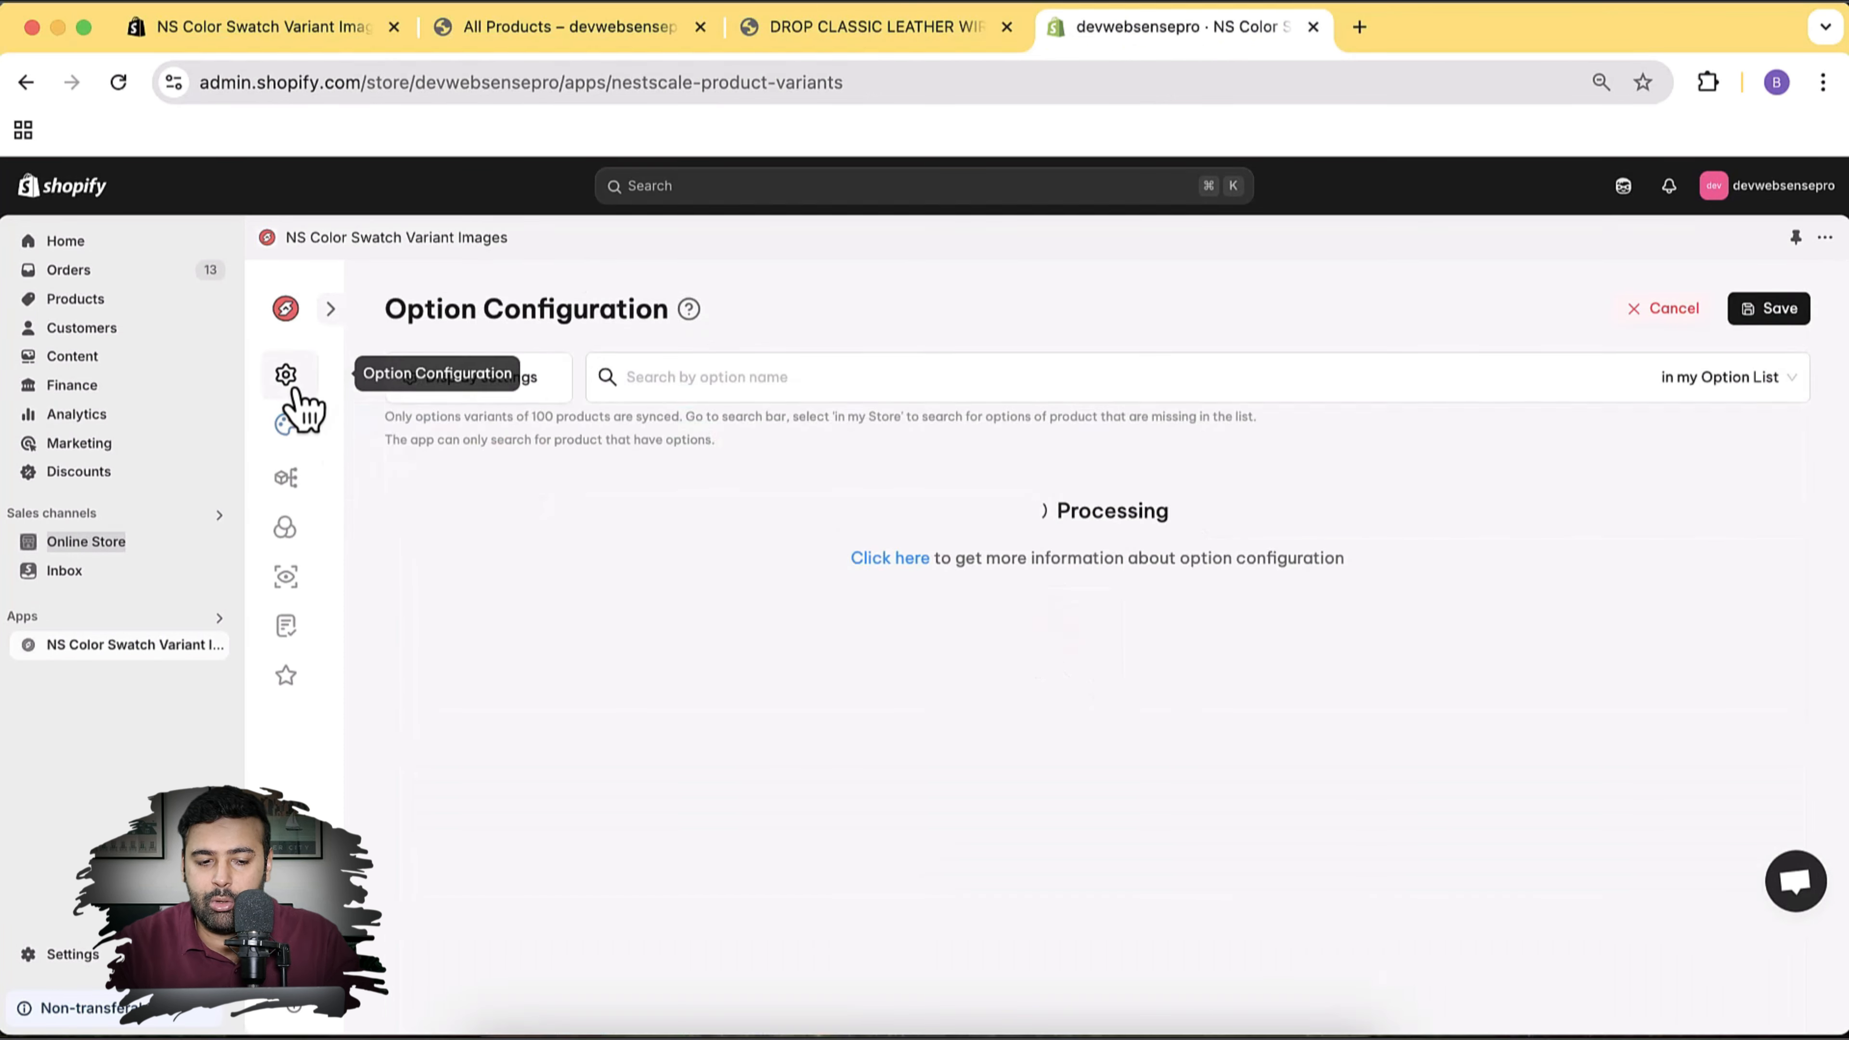
{"action": "scroll", "coordinate": [1762, 529], "scroll_direction": "down", "scroll_amount": 10}
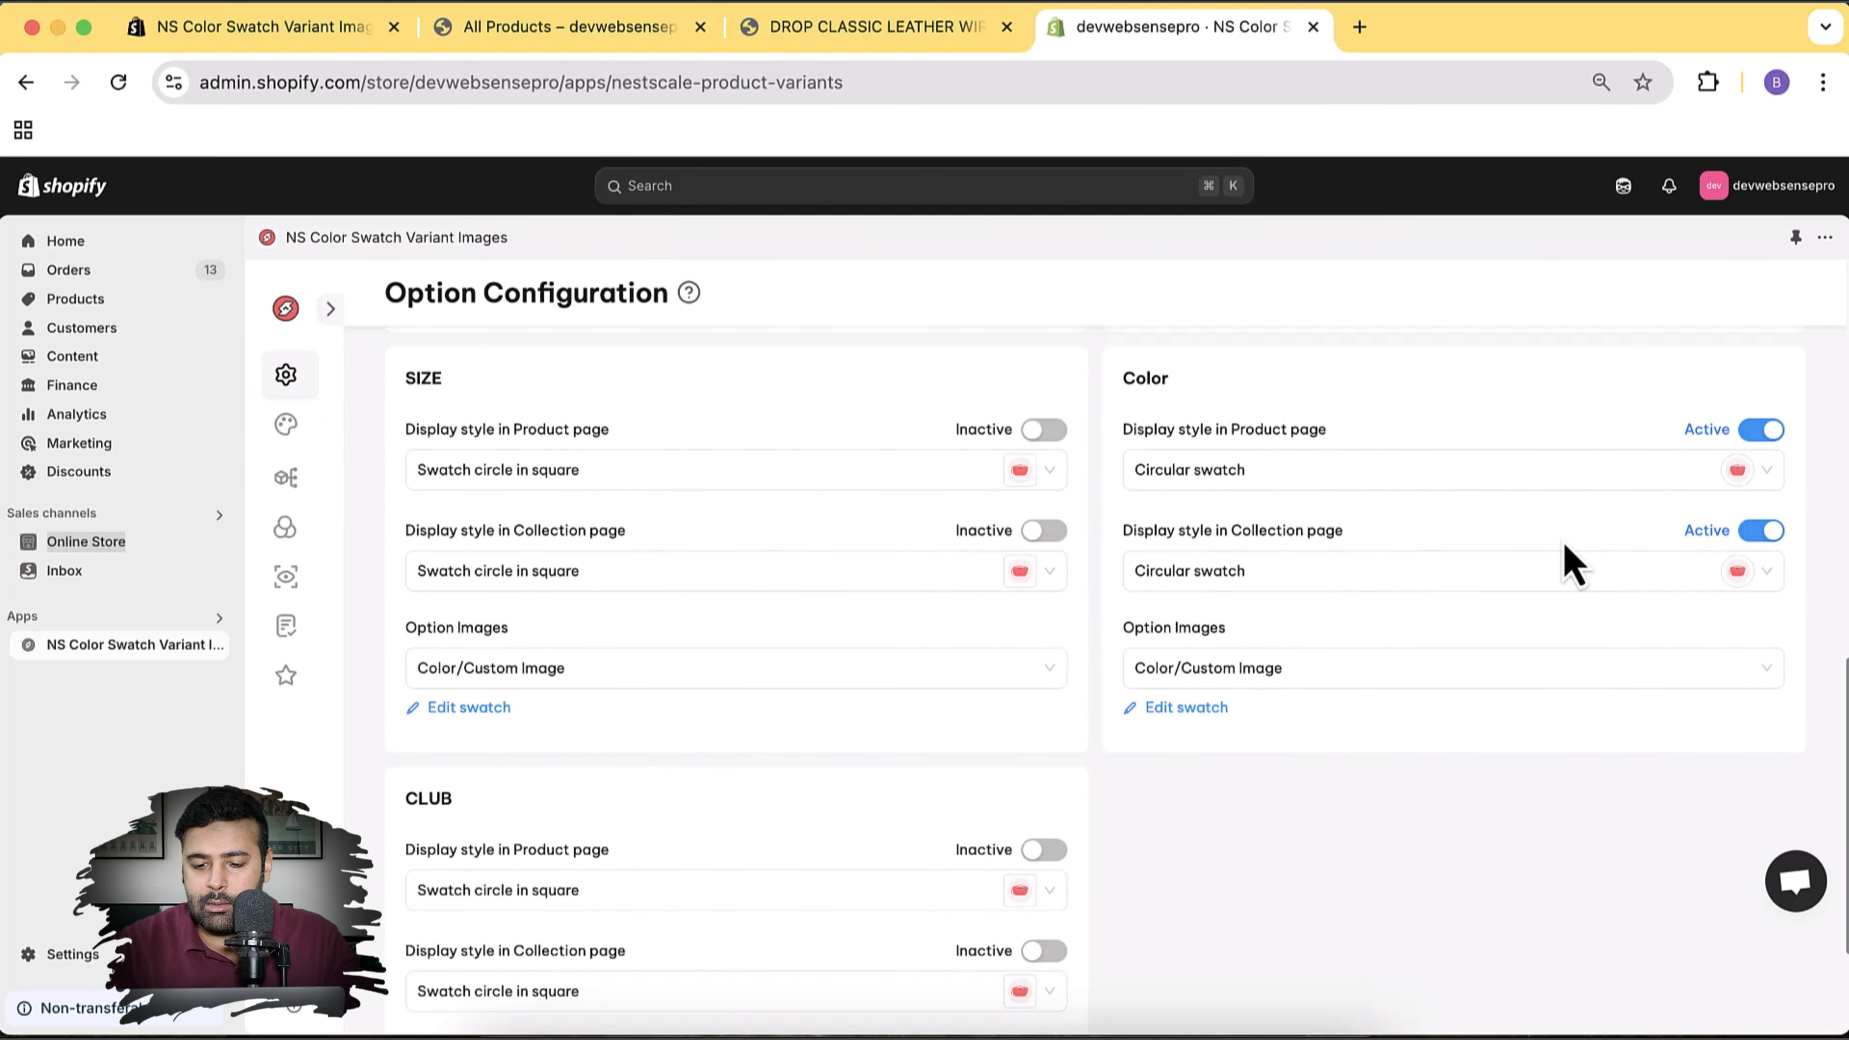
{"action": "left_click", "coordinate": [1280, 669]}
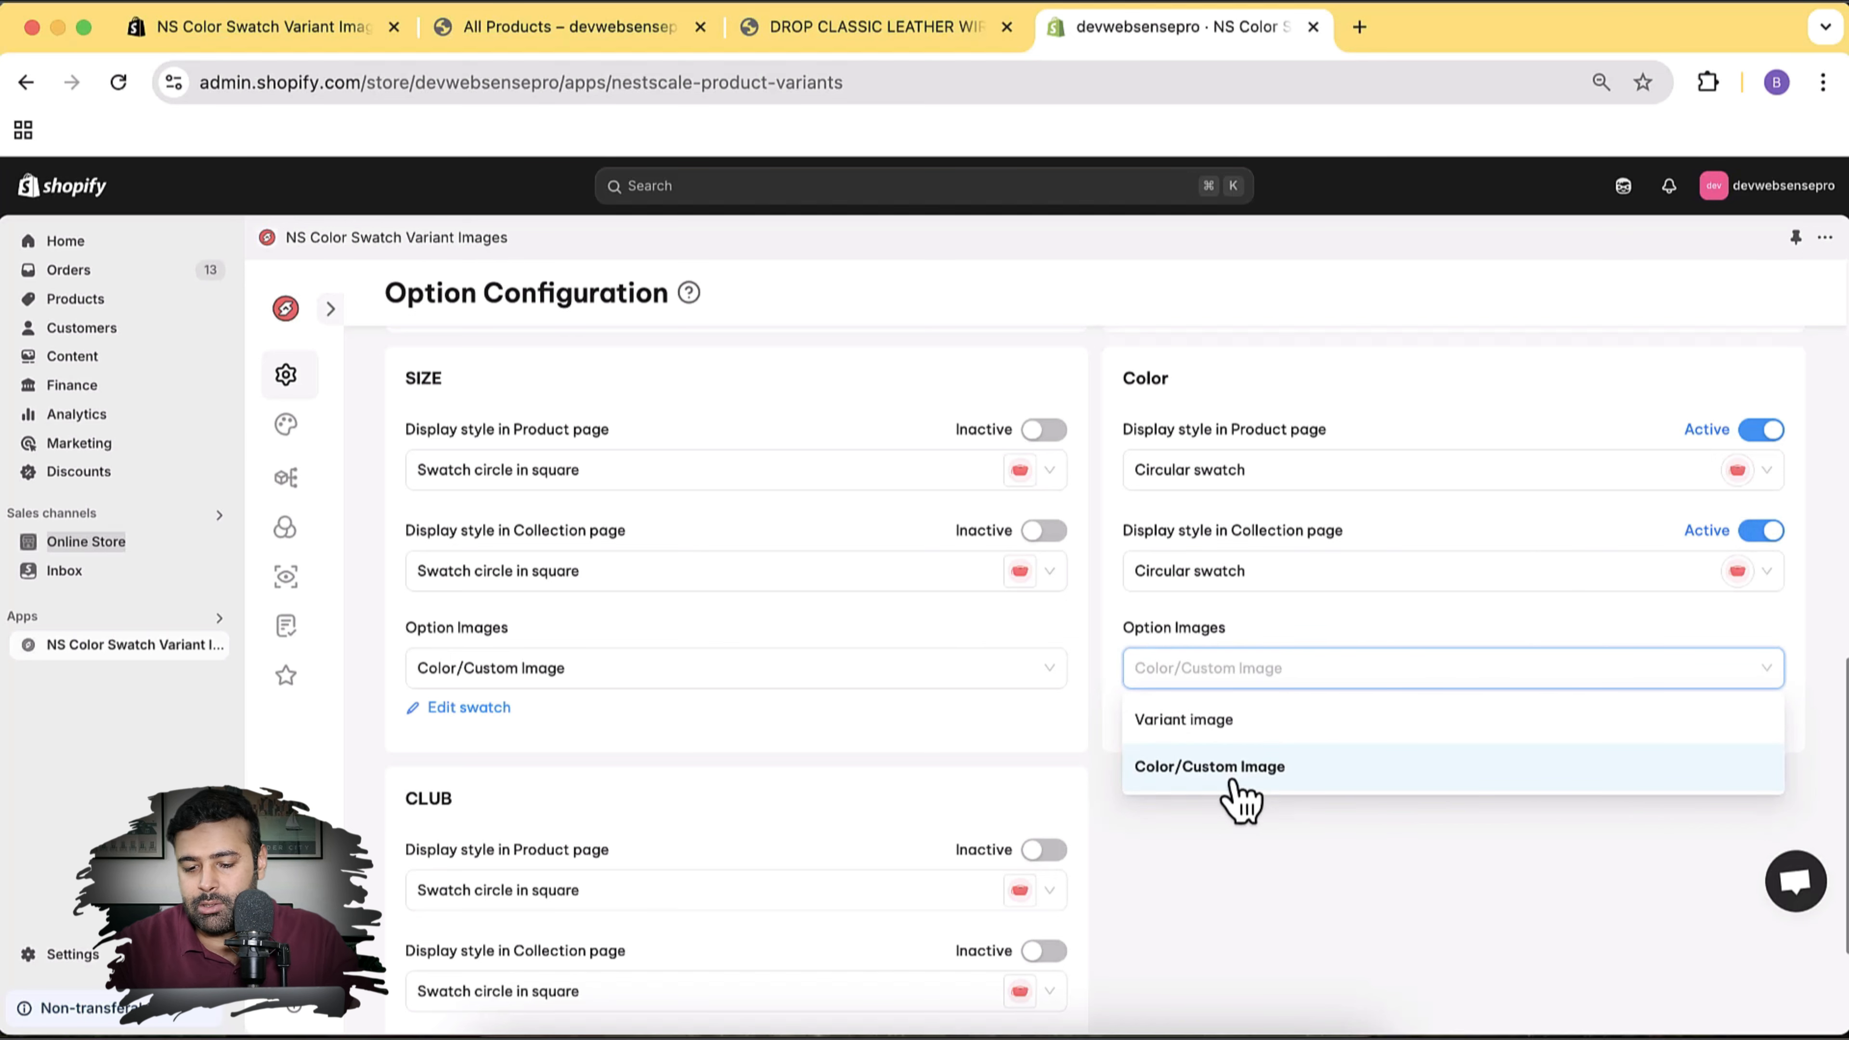
{"action": "left_click", "coordinate": [1183, 721]}
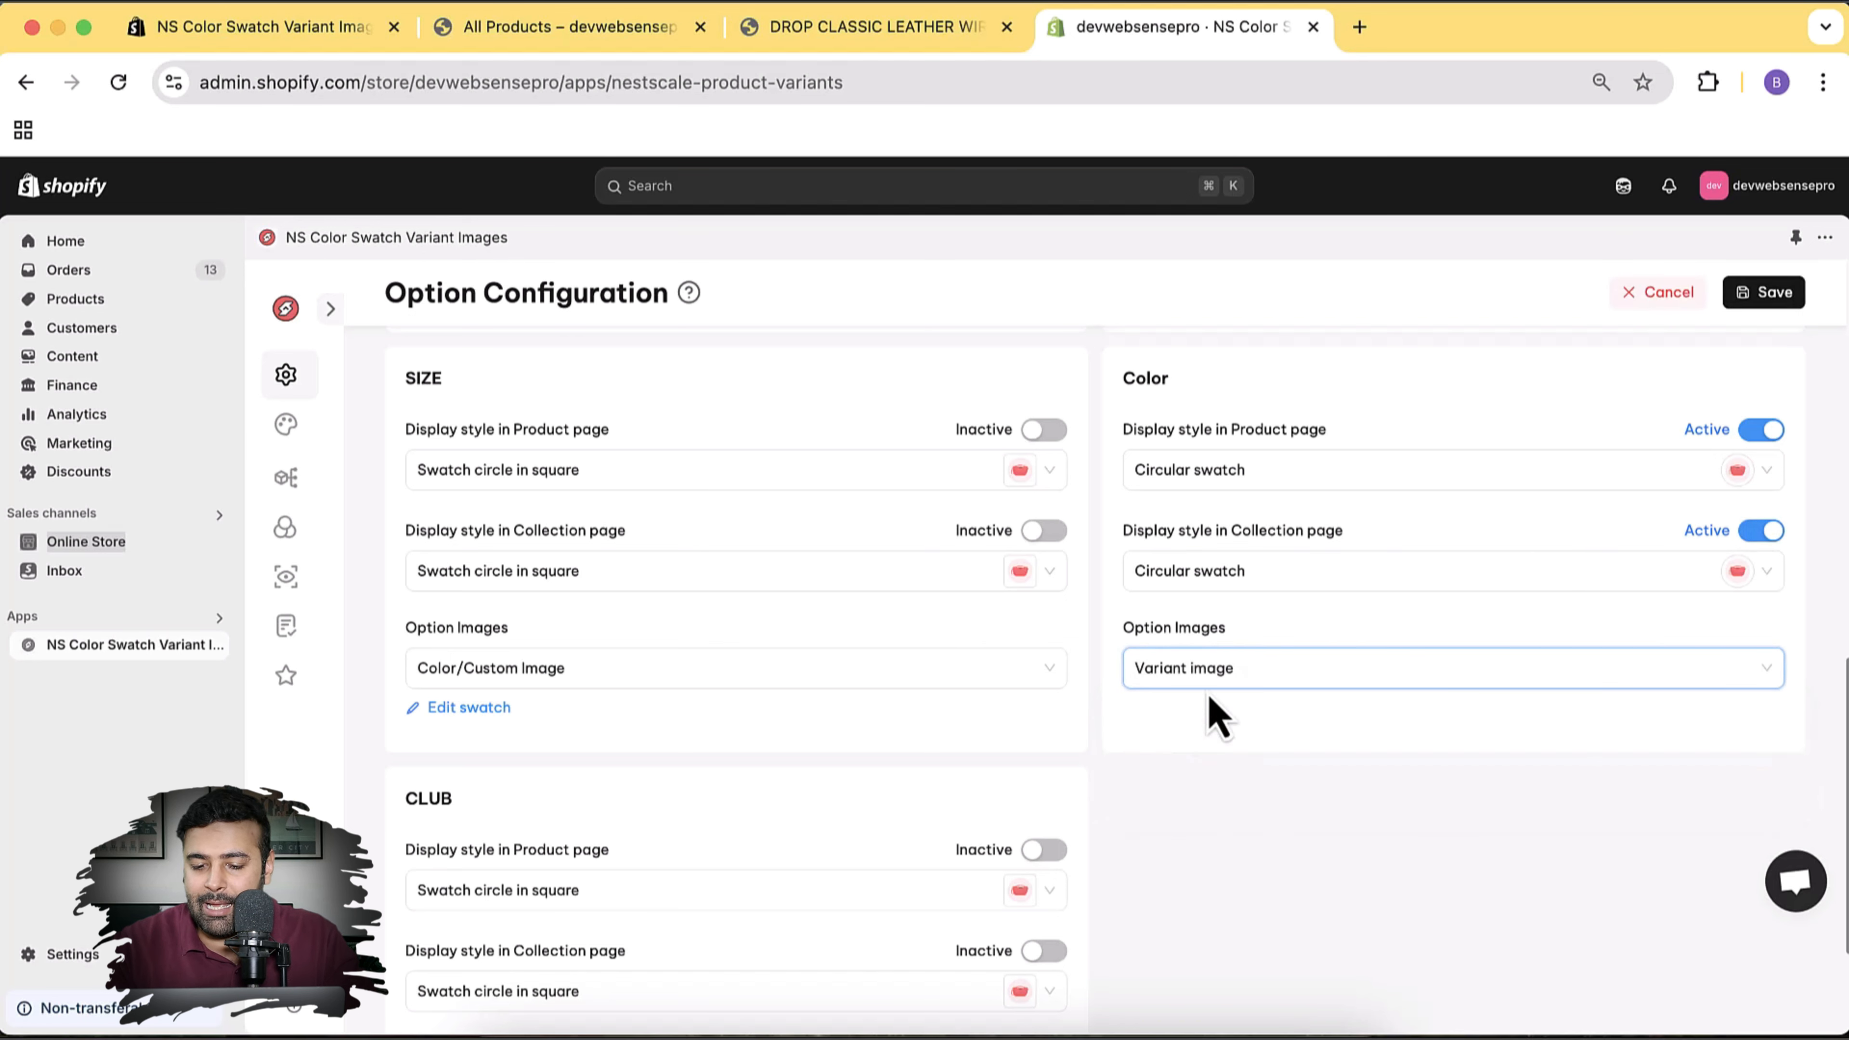
{"action": "left_click", "coordinate": [1769, 293]}
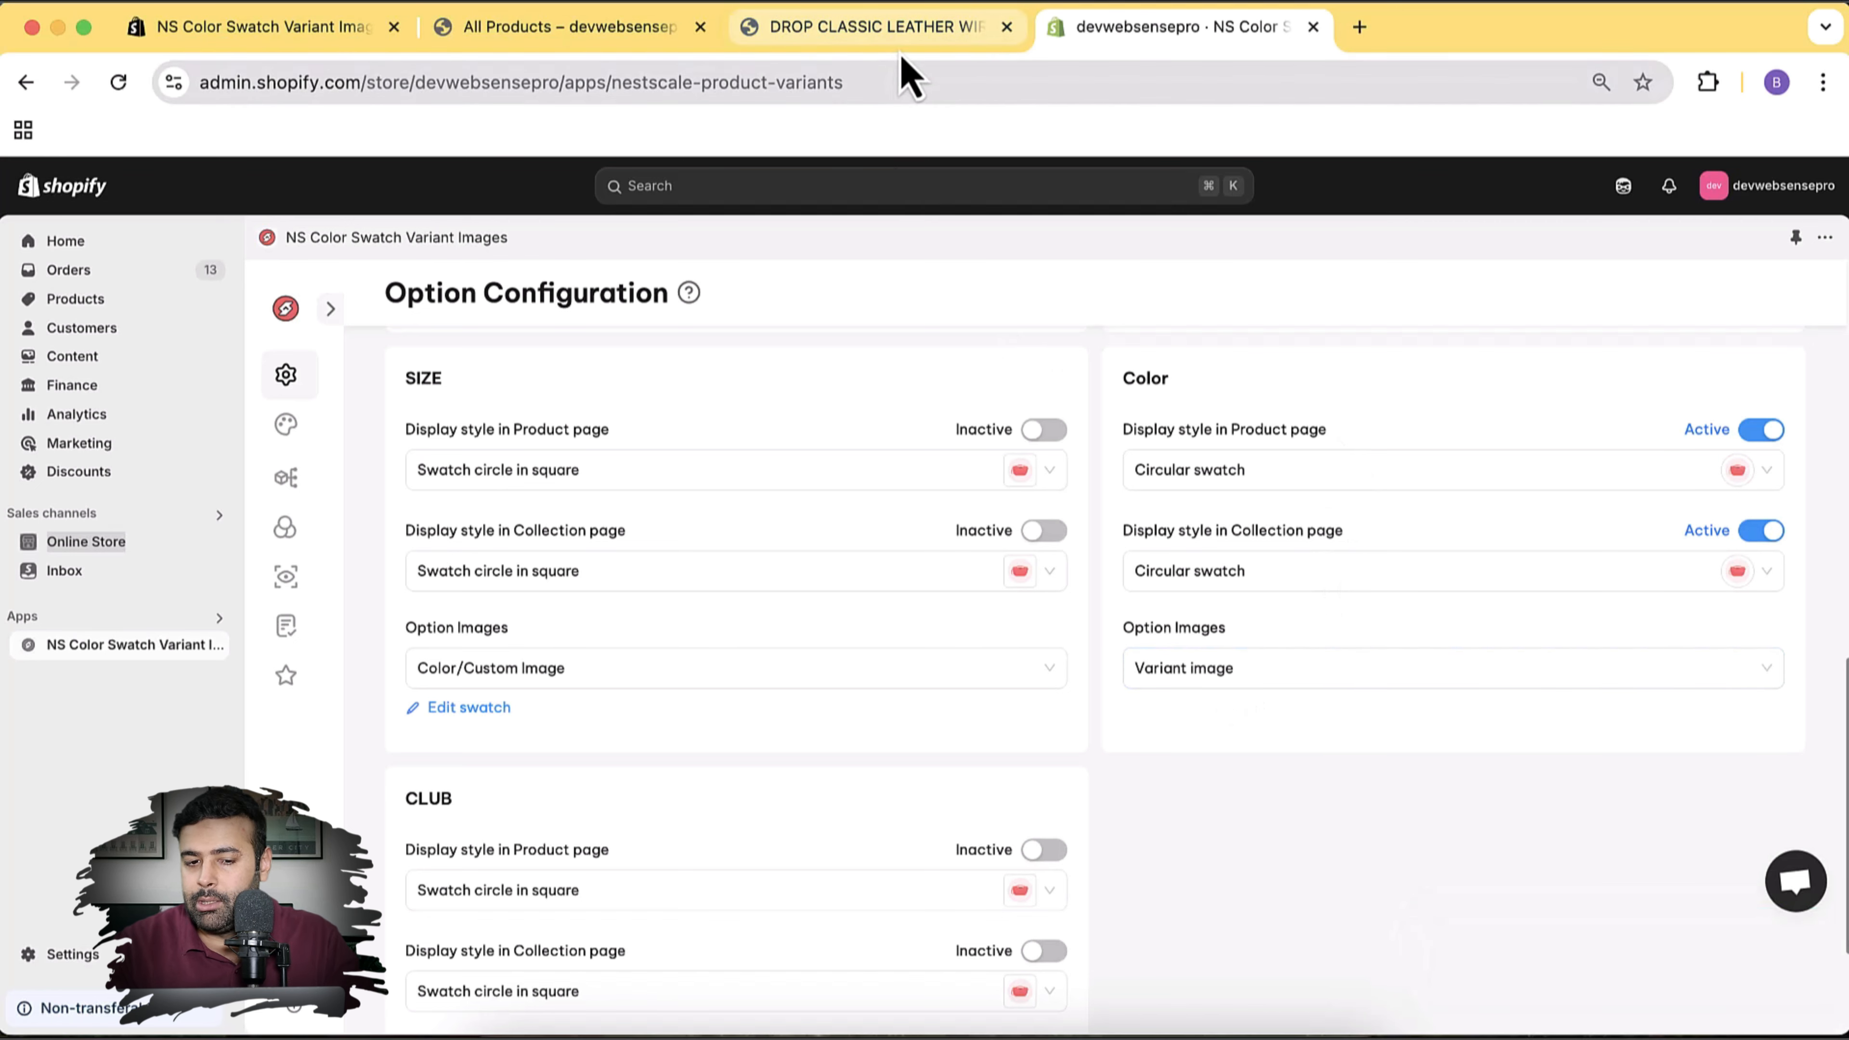
Open the store's All Products page again and test the blue and black variant image swatches on the NIKE DRILL TOP - MEN'S card
{"action": "left_click", "coordinate": [876, 27]}
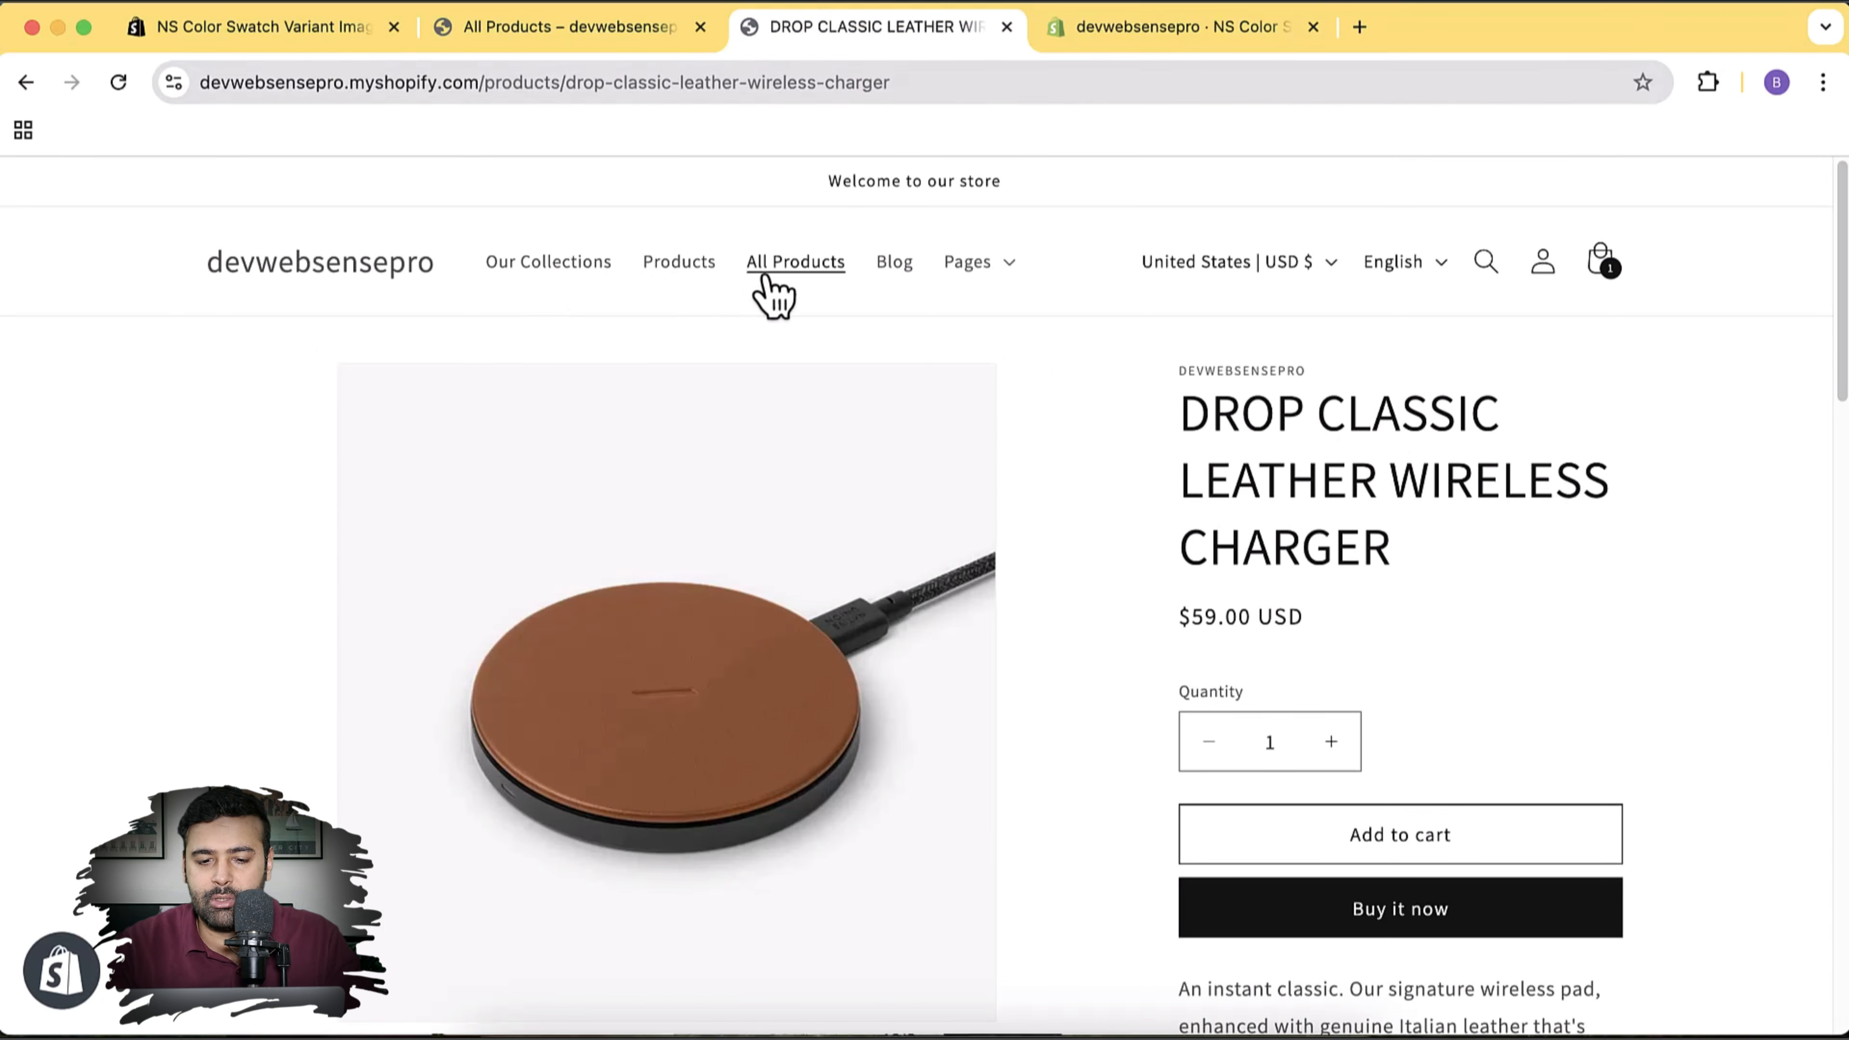
{"action": "left_click", "coordinate": [787, 271]}
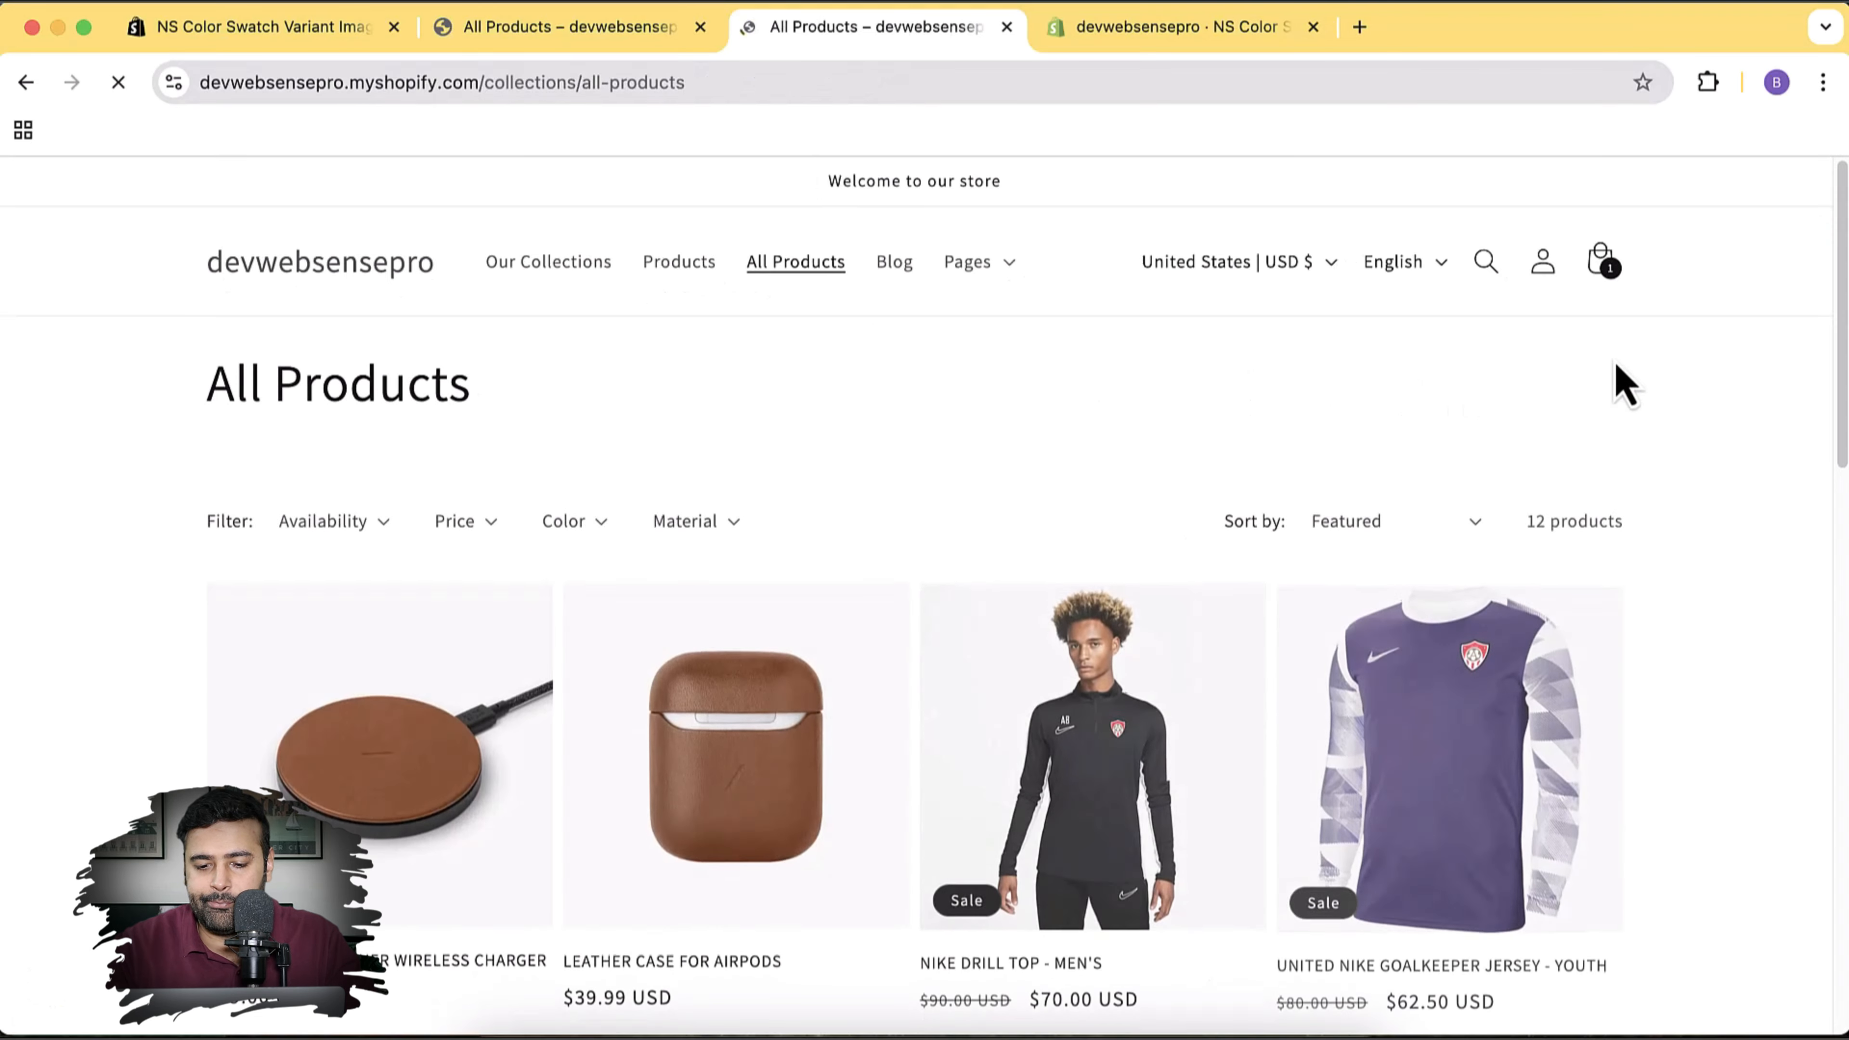
{"action": "scroll", "coordinate": [1623, 350], "scroll_direction": "down", "scroll_amount": 5}
{"action": "scroll", "coordinate": [1740, 342], "scroll_direction": "down", "scroll_amount": 2}
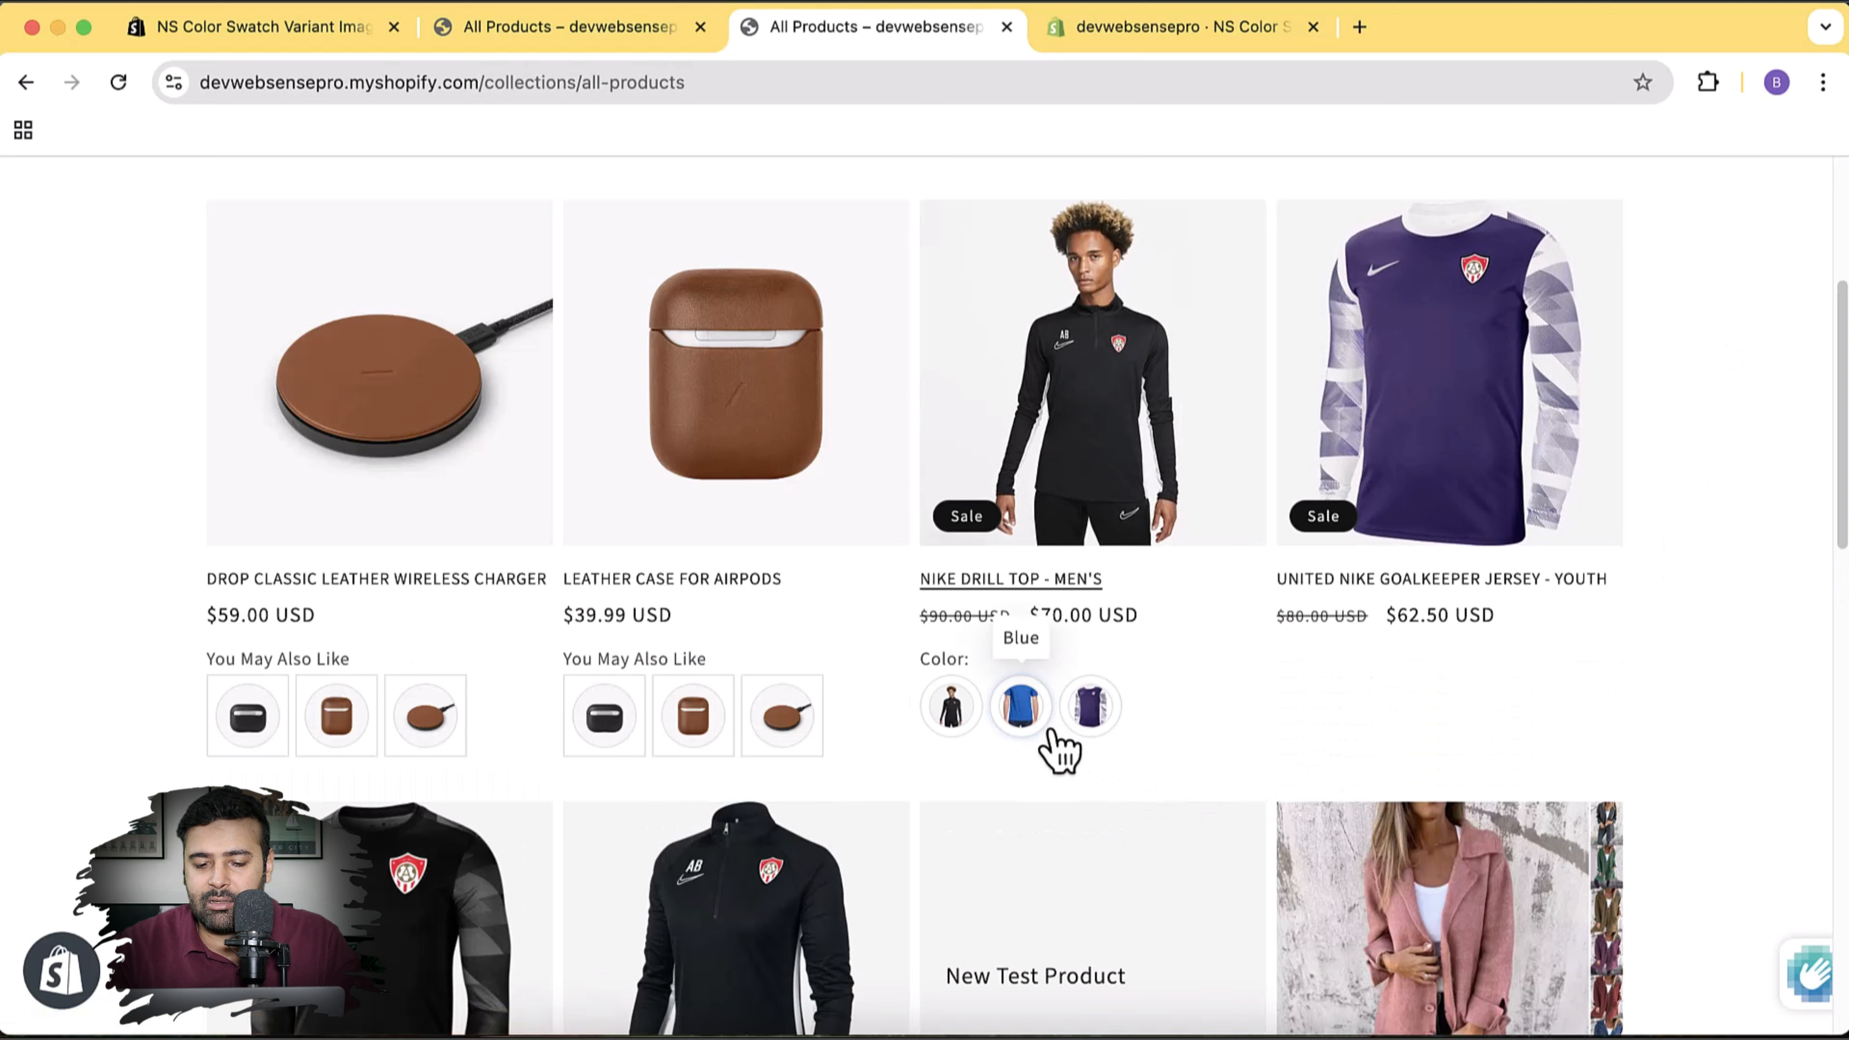
{"action": "left_click", "coordinate": [1021, 707]}
{"action": "left_click", "coordinate": [950, 707]}
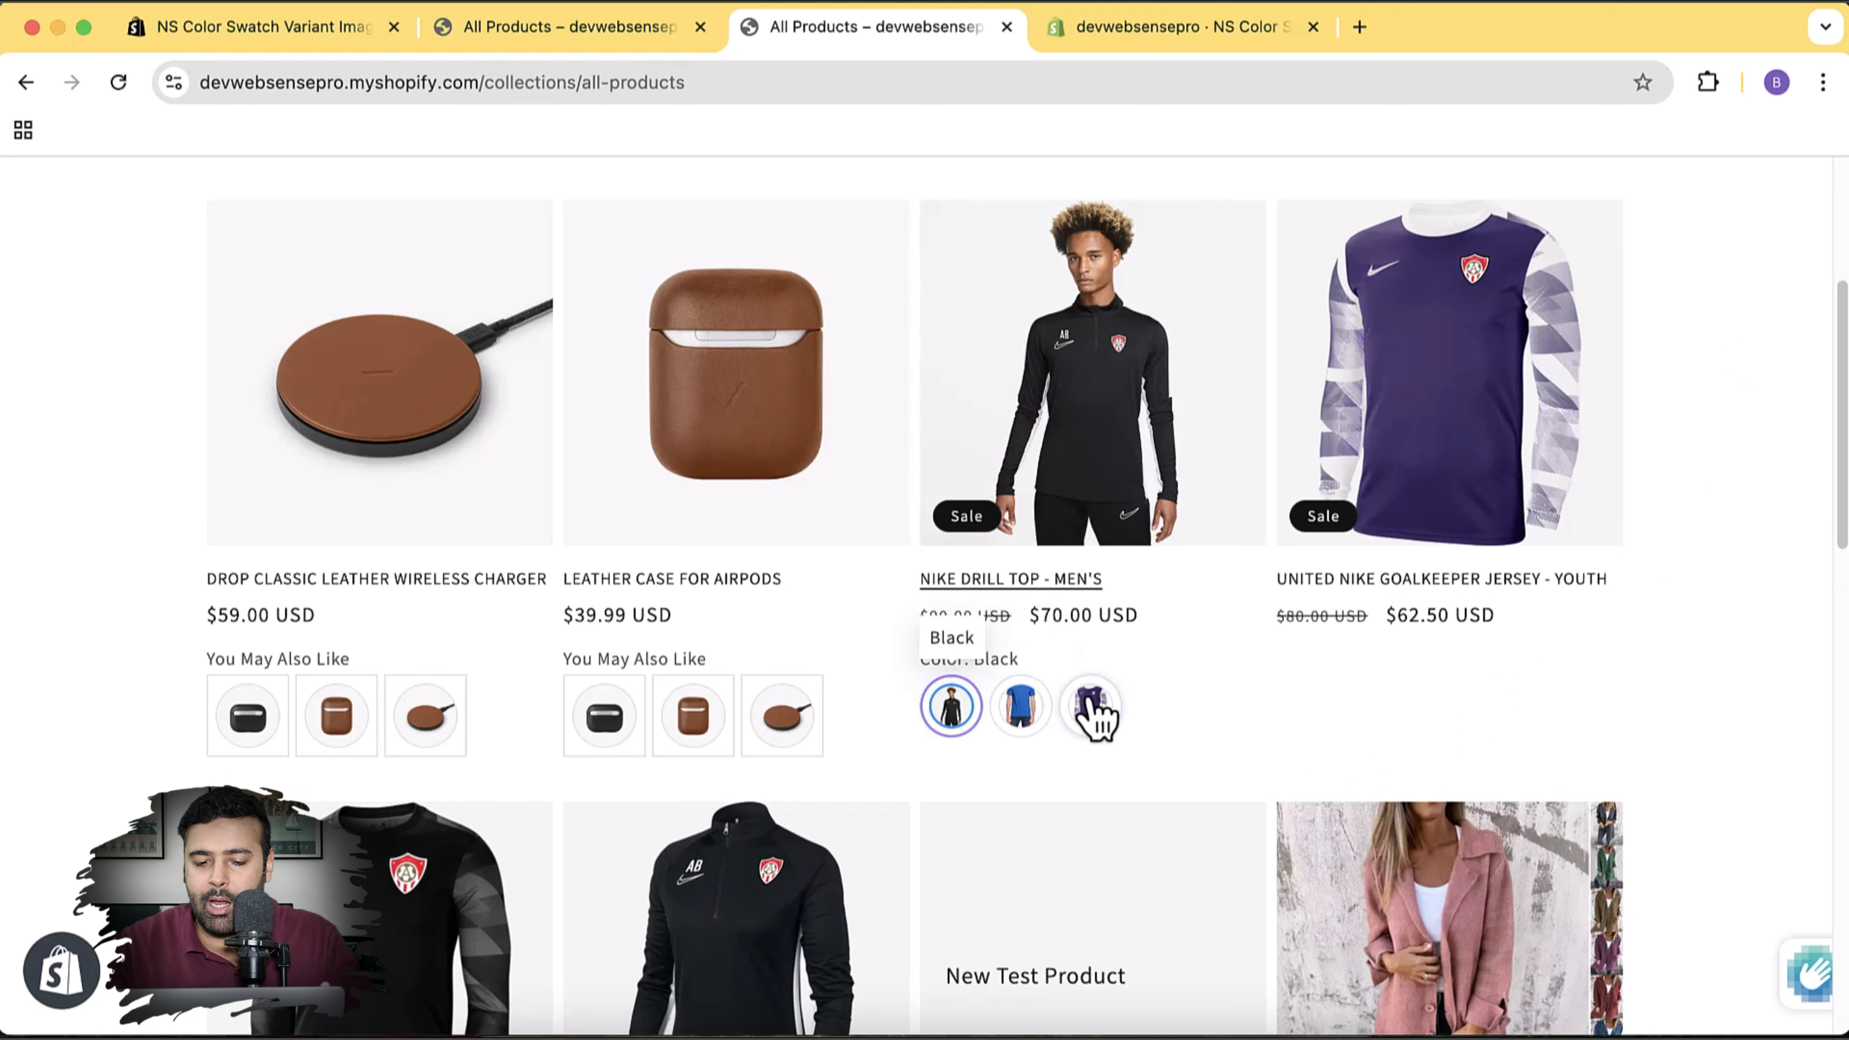
Test the purple swatch on the NIKE DRILL TOP - MEN'S card and the variant image swatches on the Lapel Single Breasted Cardigan card
{"action": "left_click", "coordinate": [1089, 707]}
{"action": "scroll", "coordinate": [1720, 499], "scroll_direction": "down", "scroll_amount": 10}
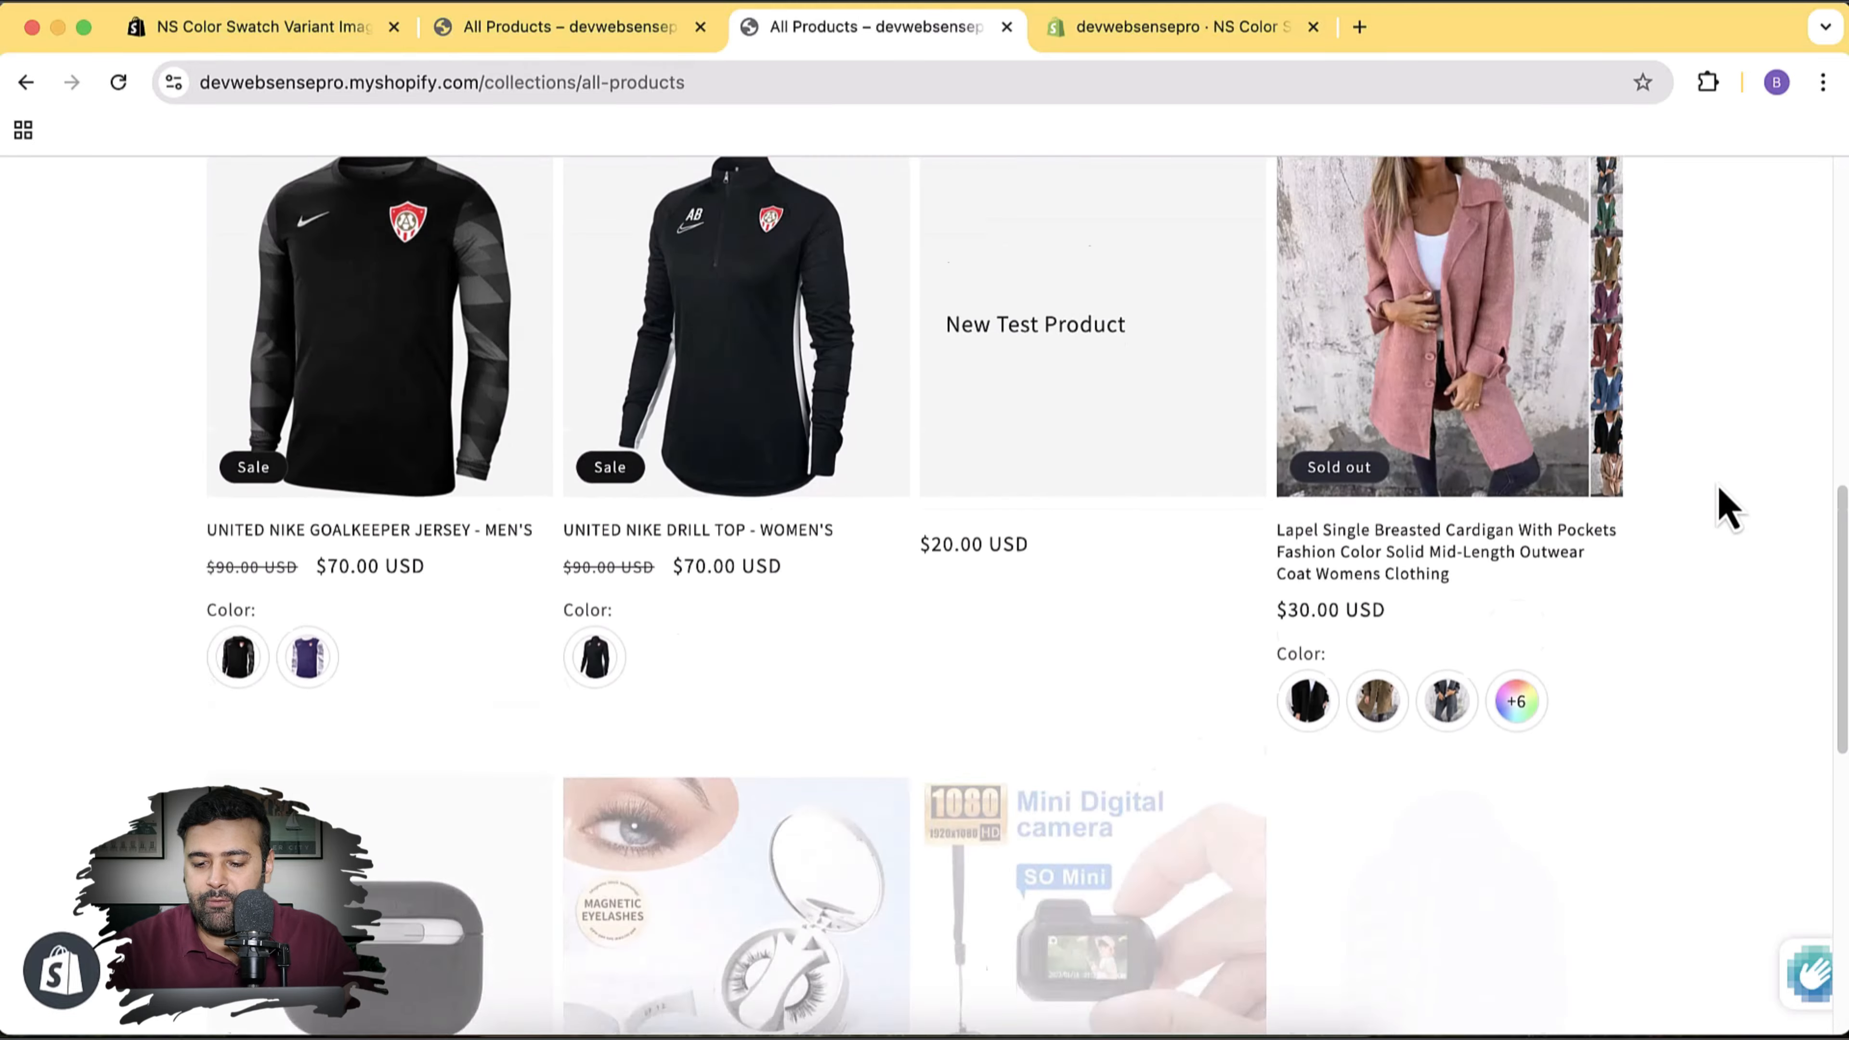
{"action": "left_click", "coordinate": [1446, 469]}
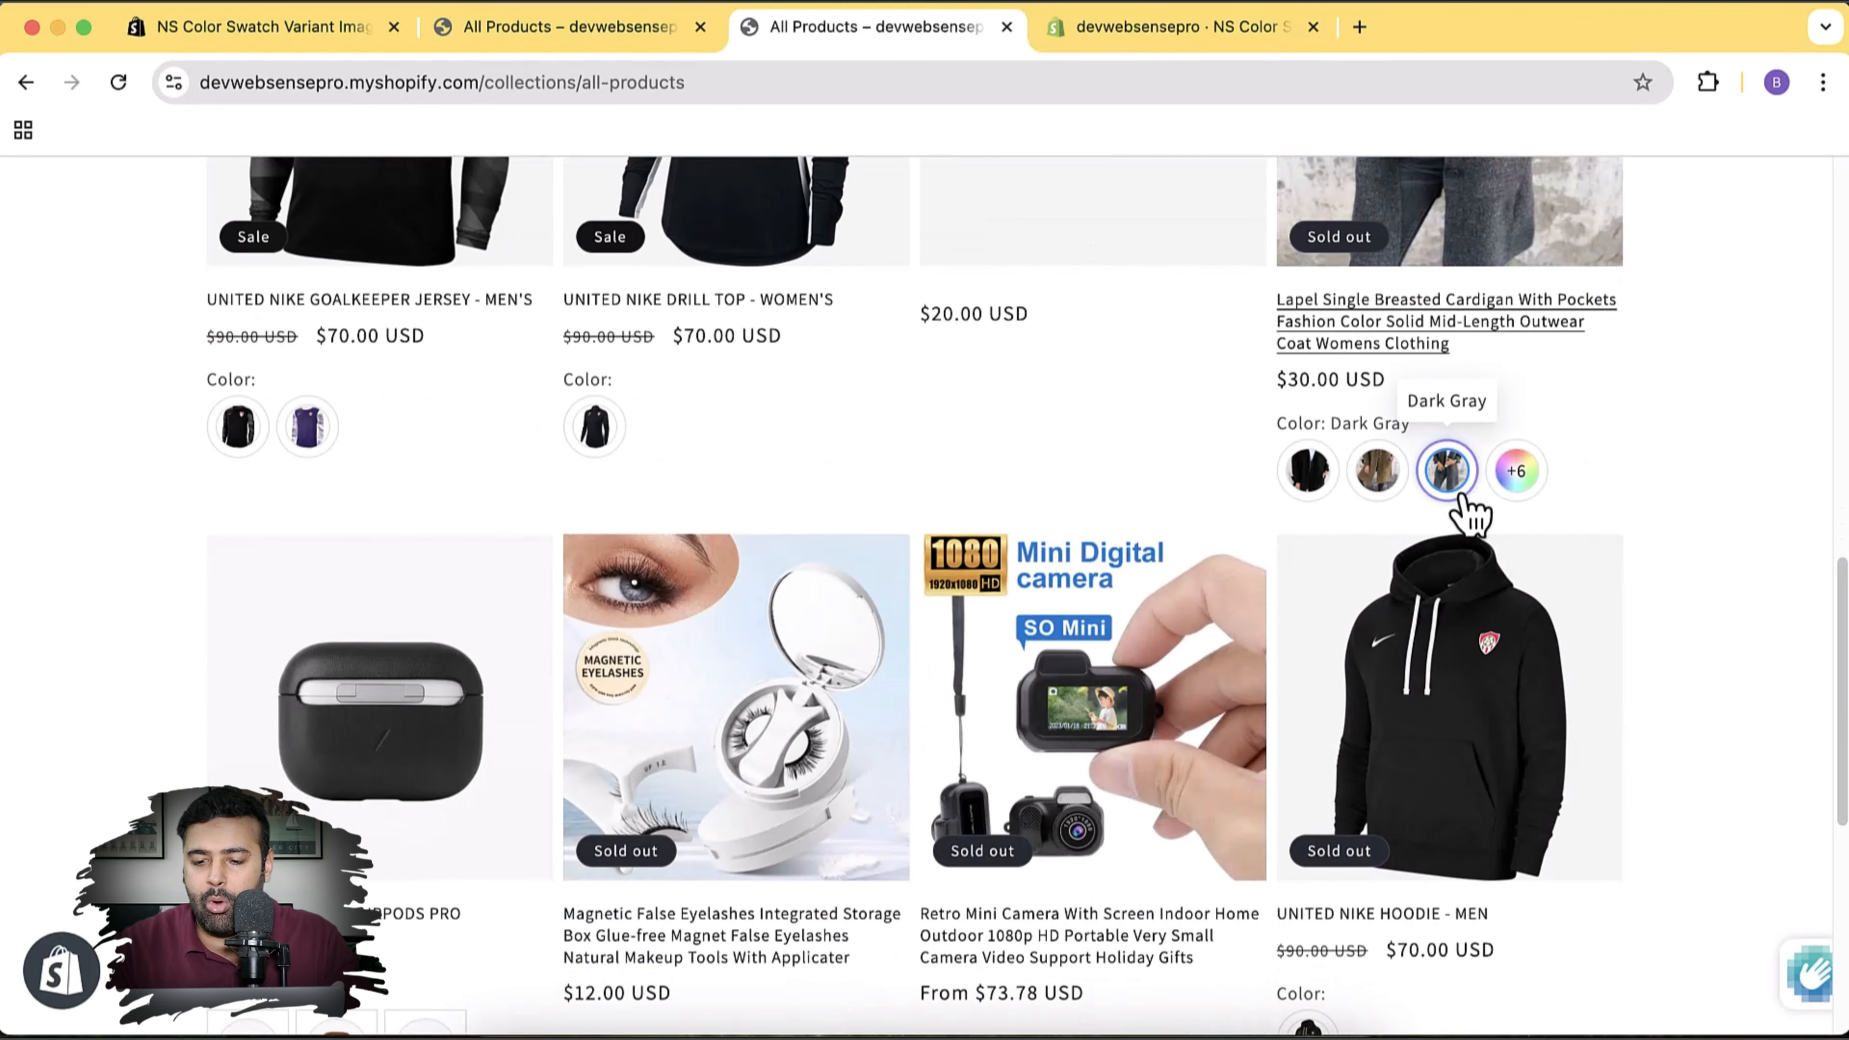
{"action": "left_click", "coordinate": [1383, 477]}
{"action": "left_click", "coordinate": [1340, 475]}
{"action": "scroll", "coordinate": [1617, 457], "scroll_direction": "down", "scroll_amount": 5}
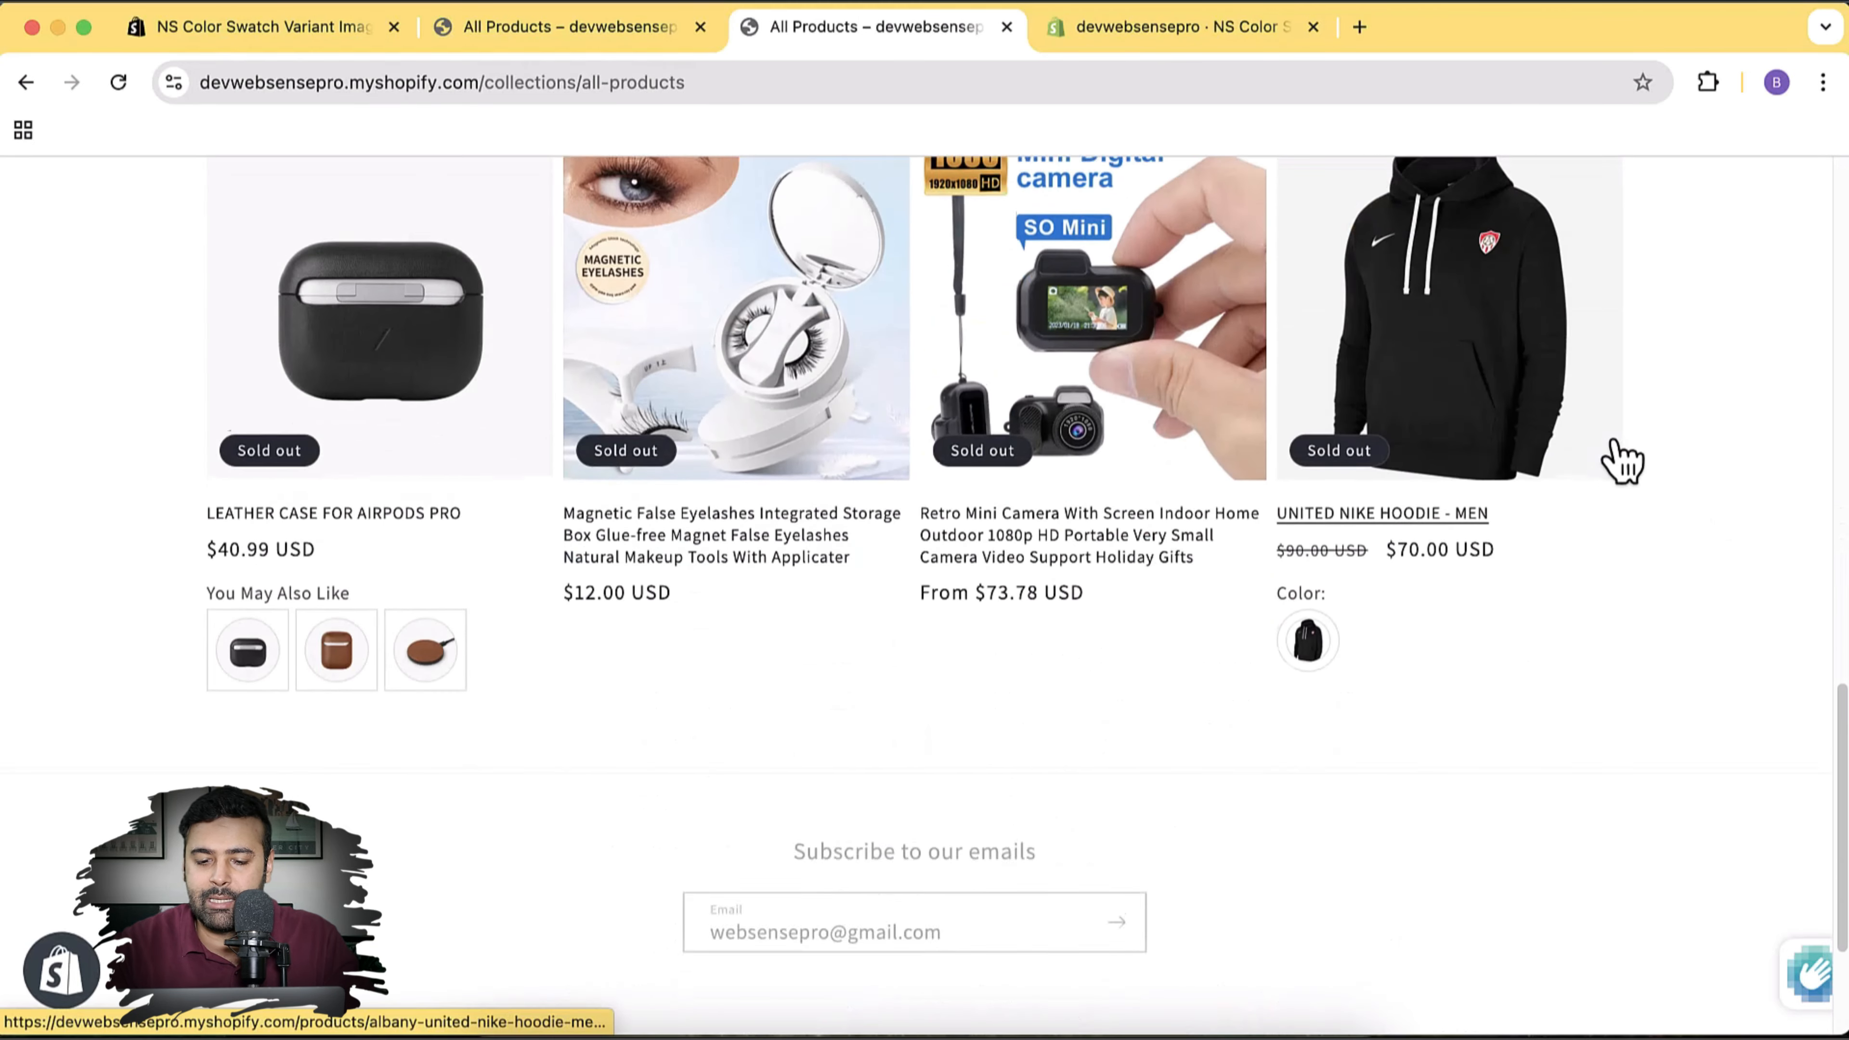
View the cardigan's product page through its +6 swatch in a new tab and close that tab
{"action": "scroll", "coordinate": [1617, 457], "scroll_direction": "up", "scroll_amount": 3}
{"action": "left_click", "coordinate": [1514, 312]}
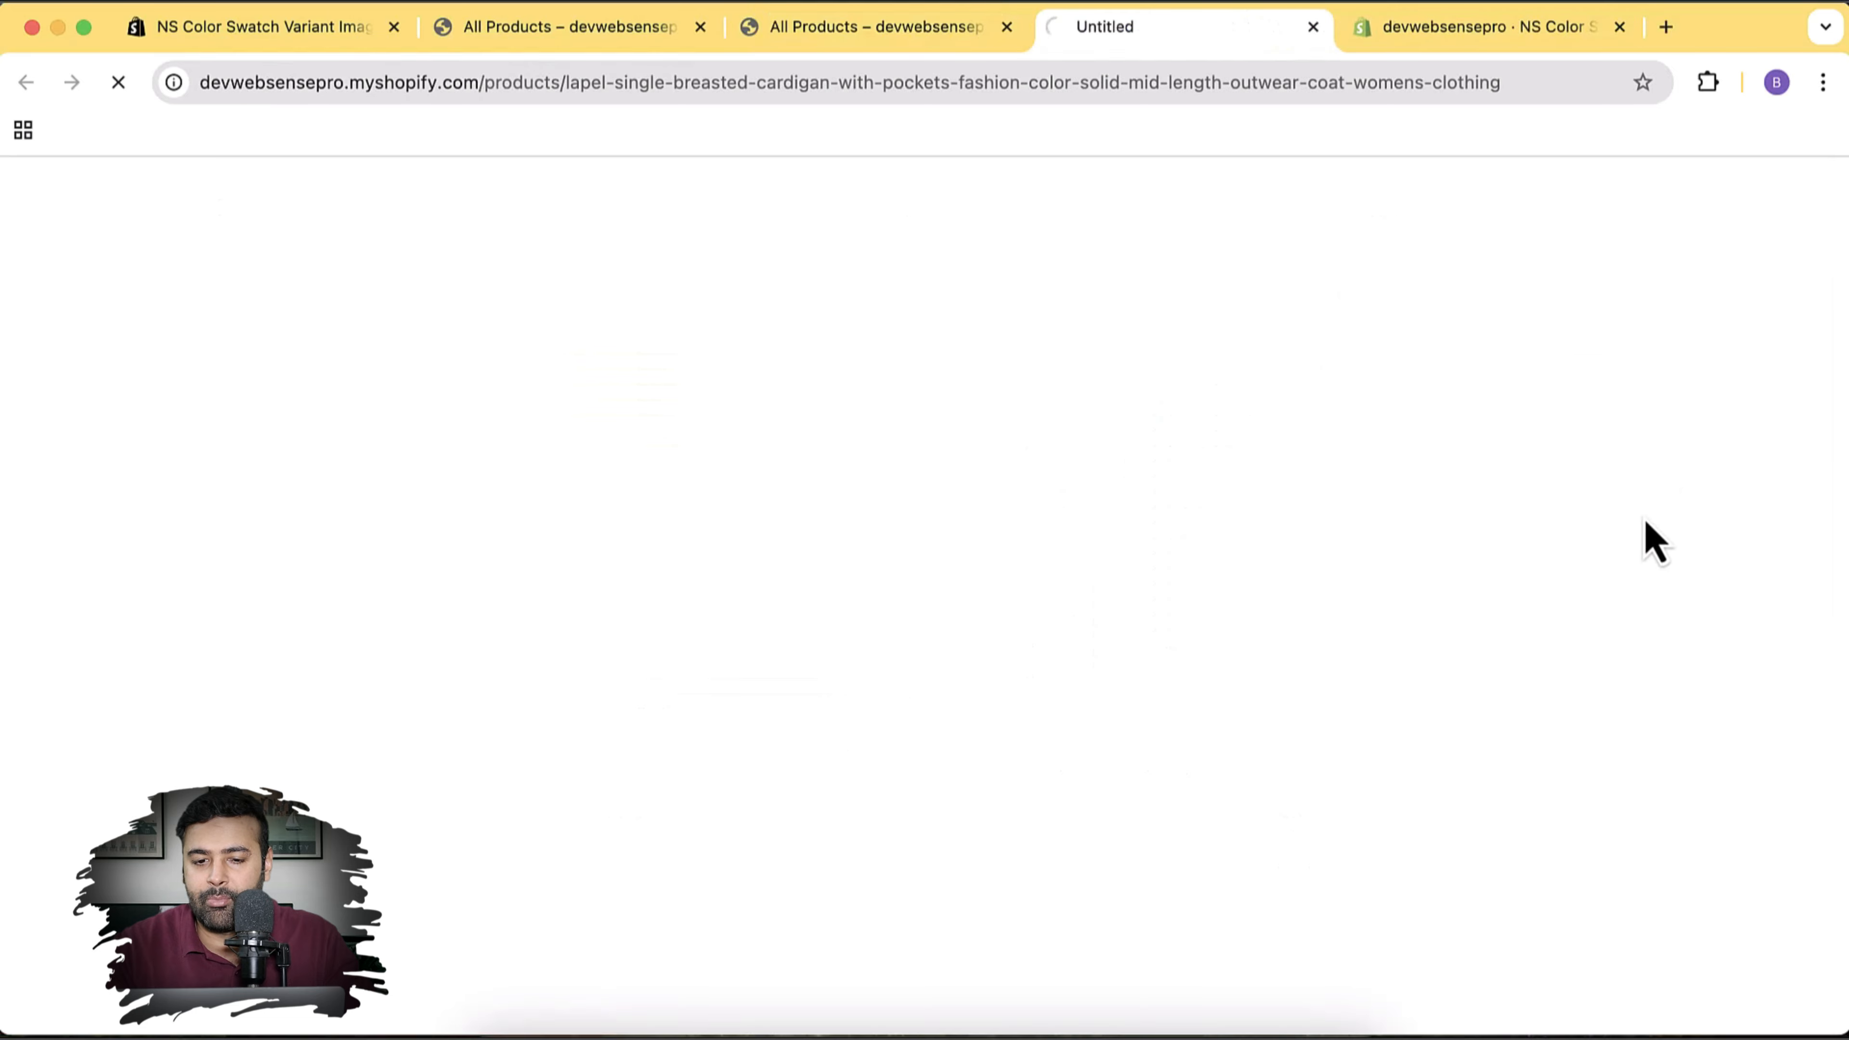
{"action": "left_click", "coordinate": [1312, 27]}
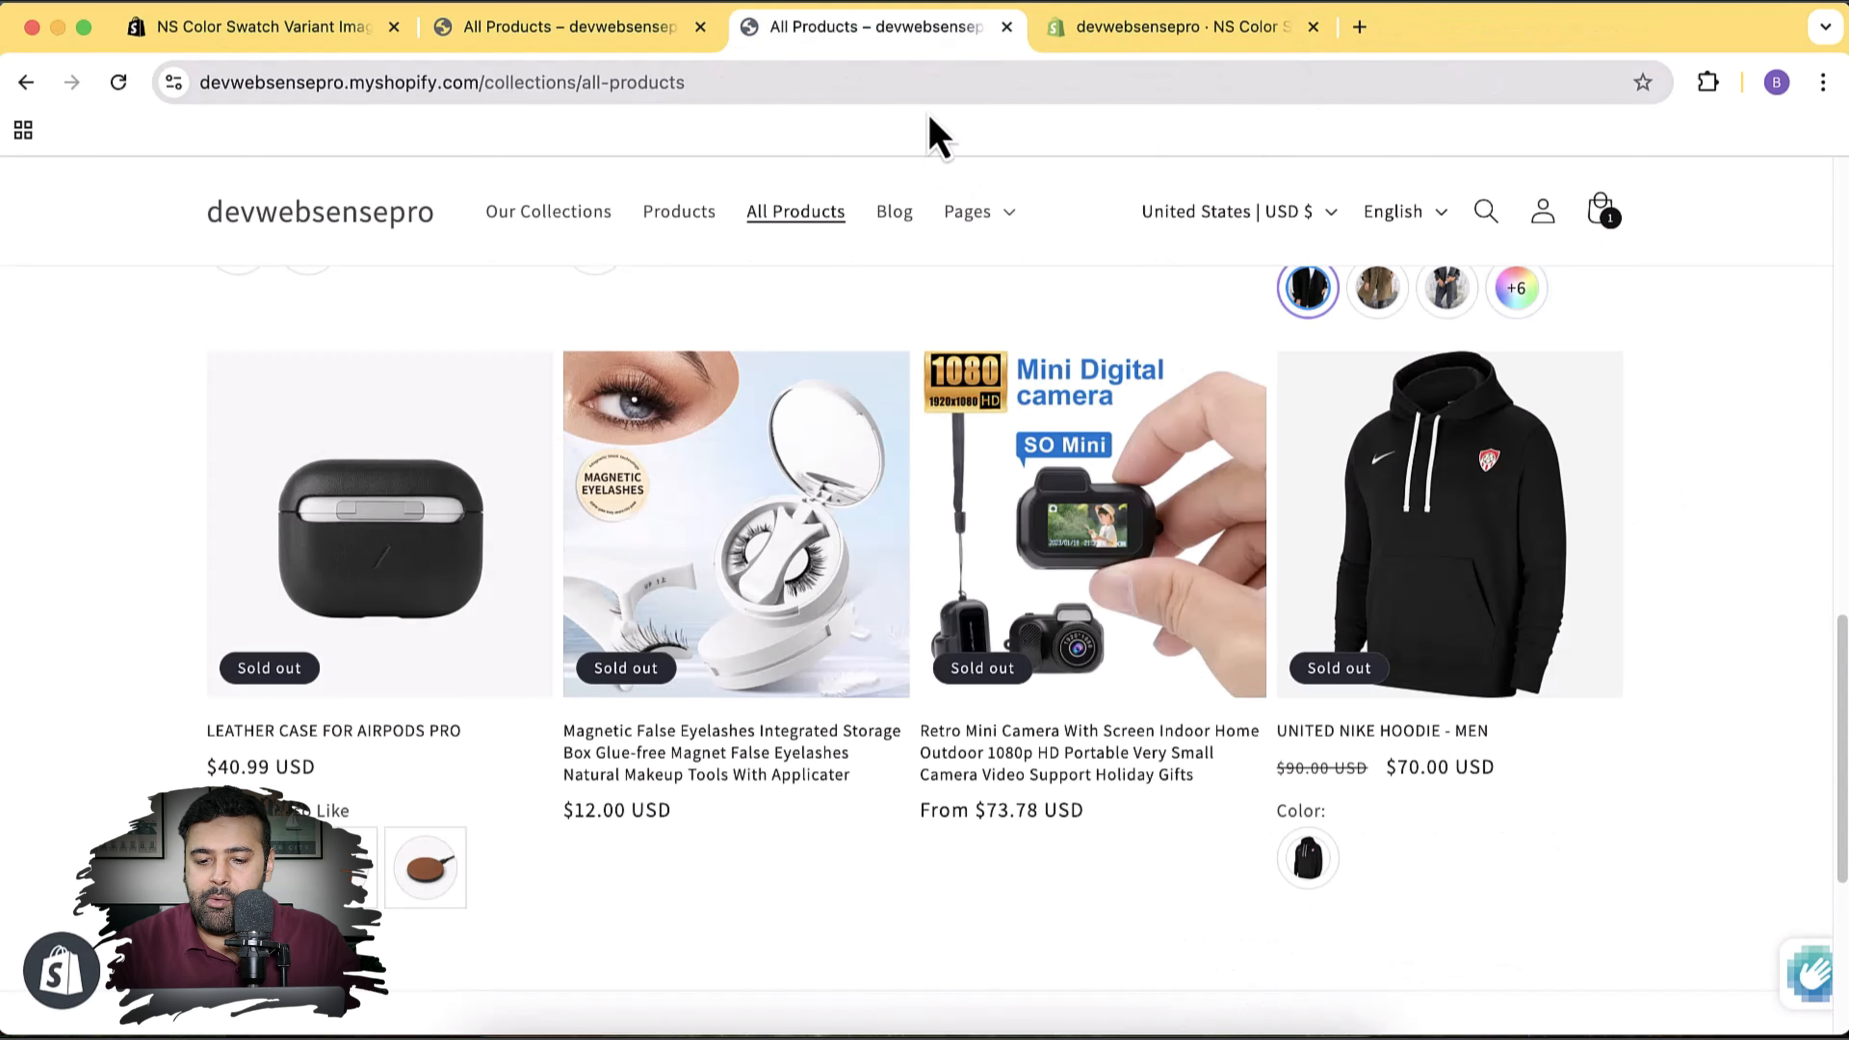
Return to the NS Color Swatch Variant Images app and open its Variant images page
{"action": "scroll", "coordinate": [1768, 512], "scroll_direction": "up", "scroll_amount": 15}
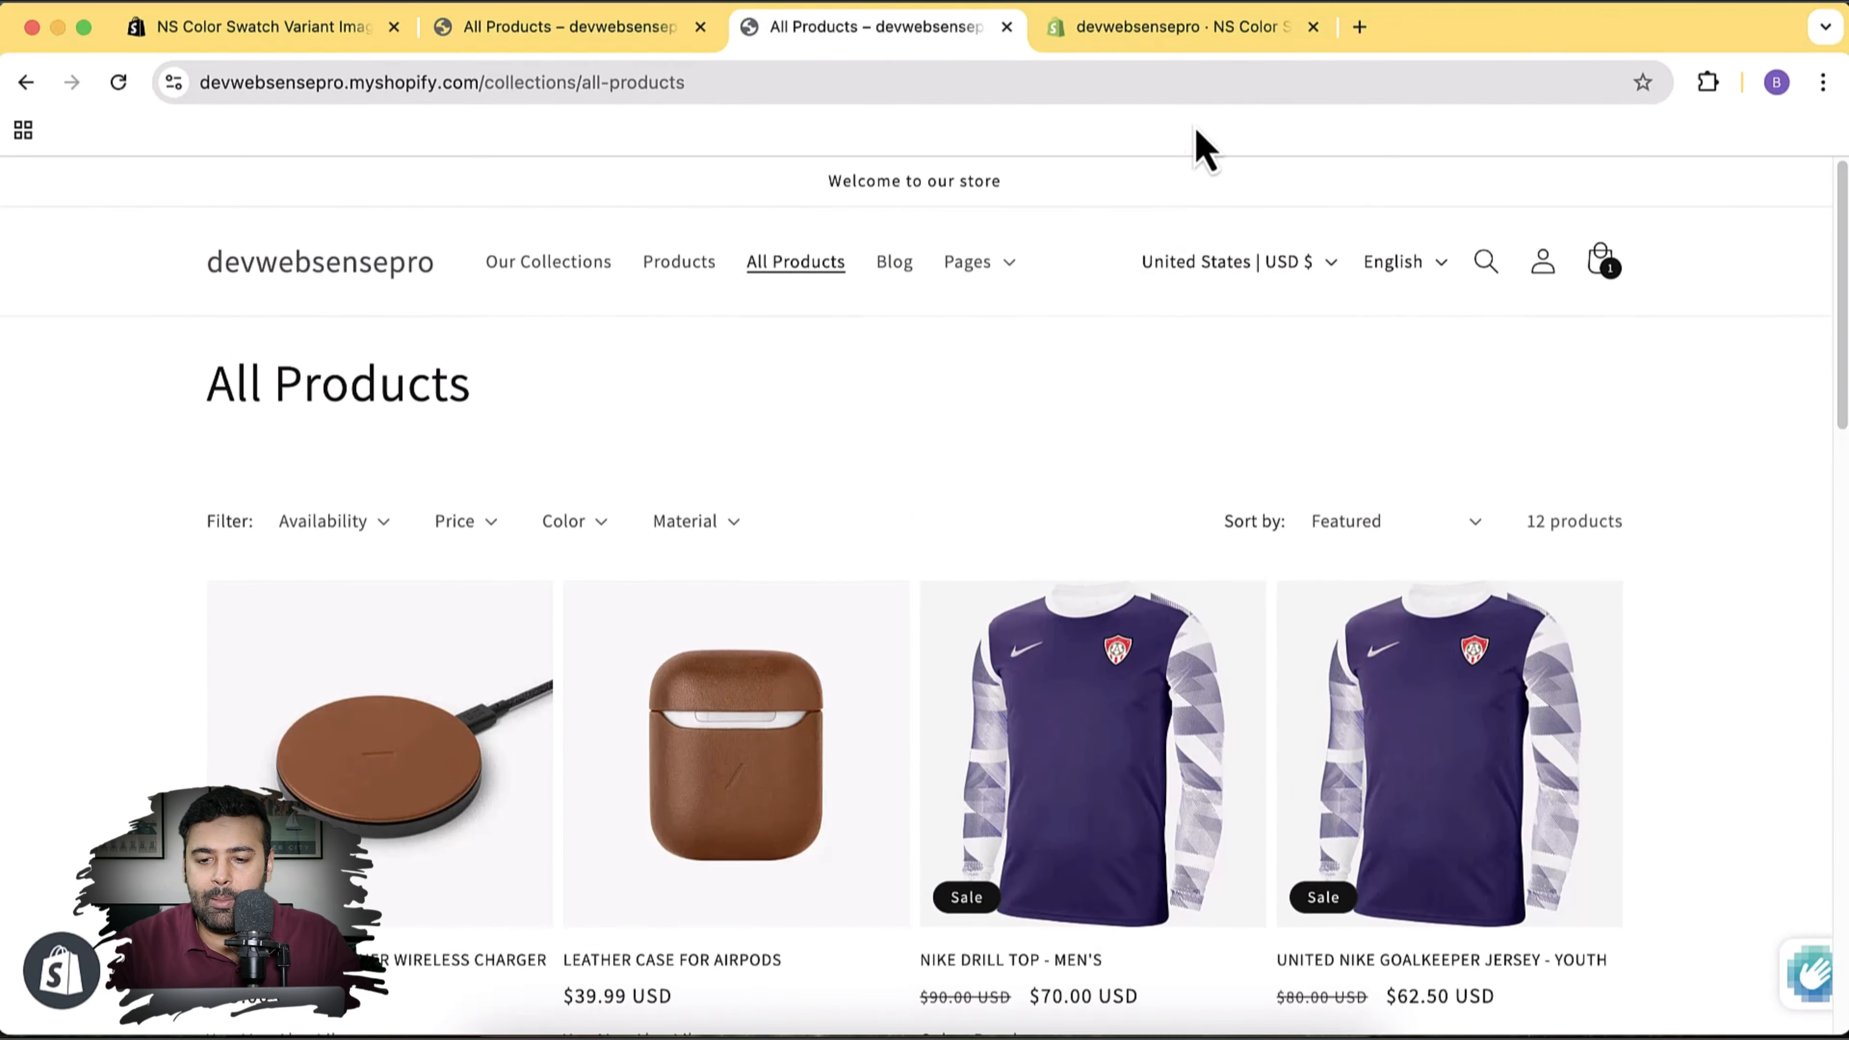
{"action": "left_click", "coordinate": [1260, 41]}
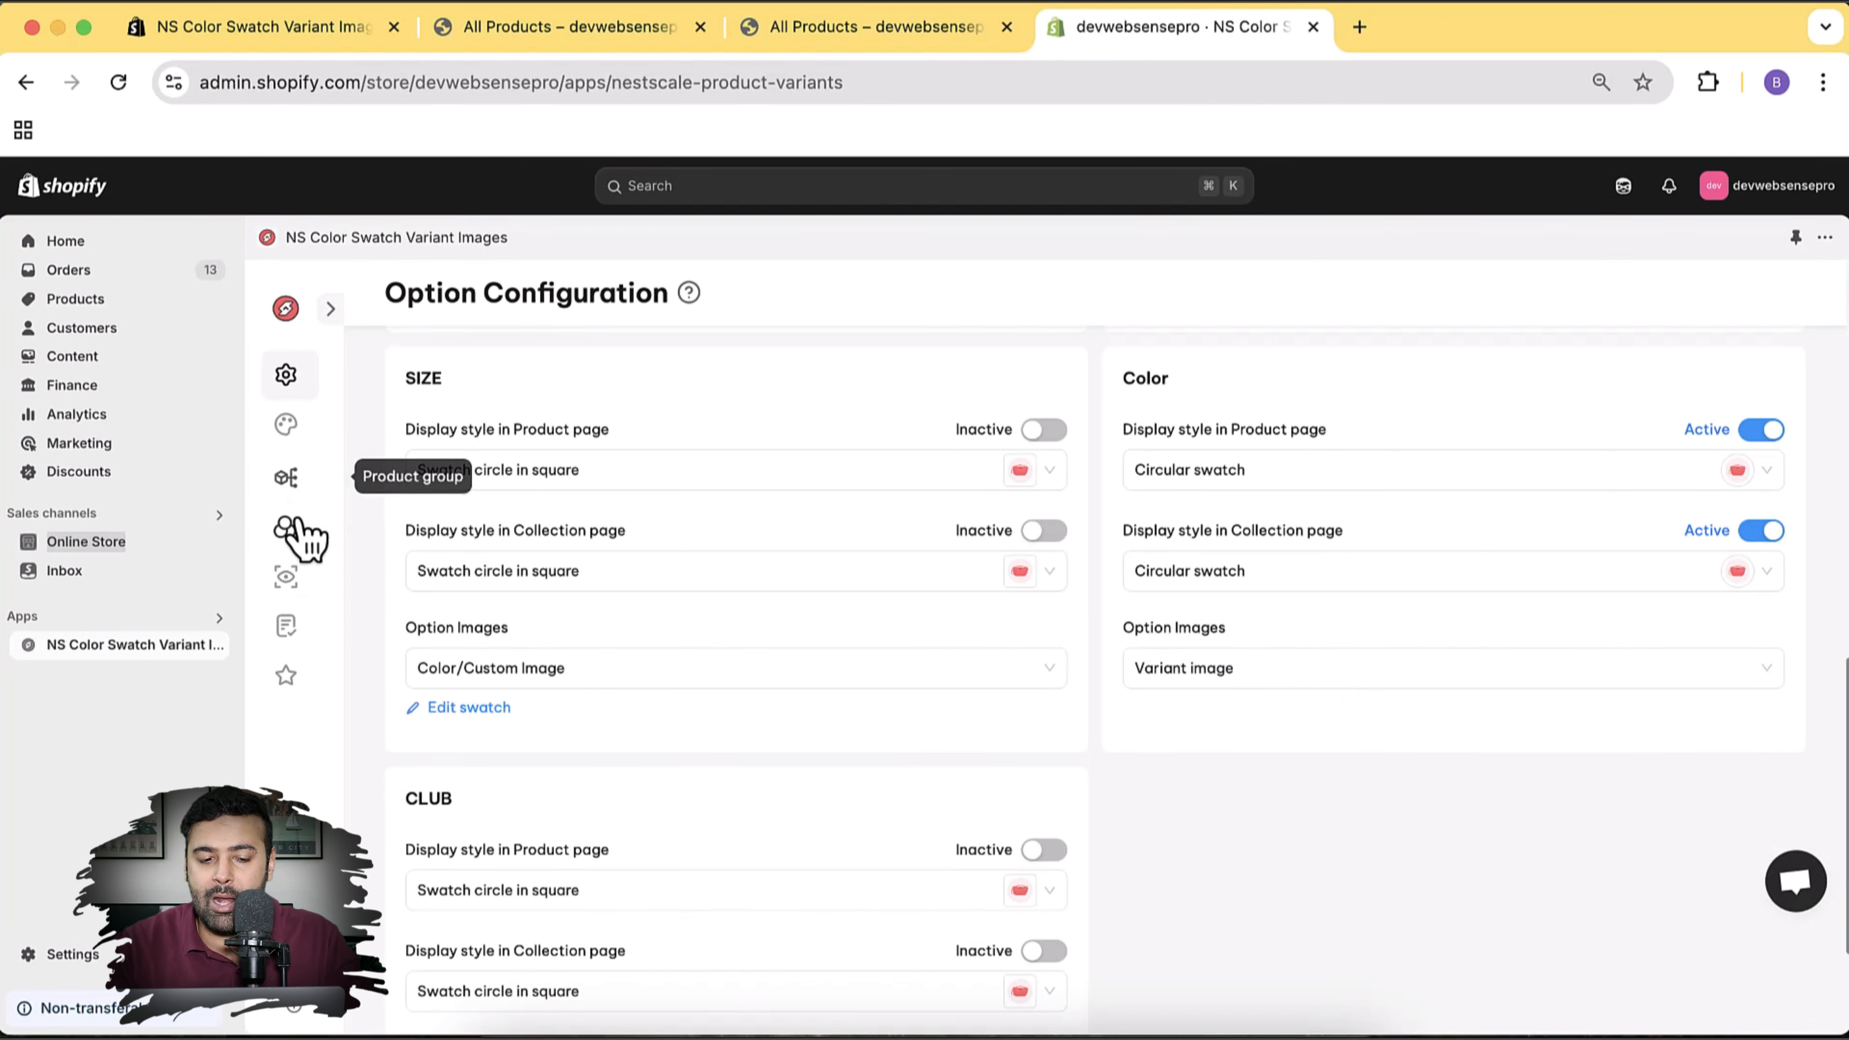
{"action": "left_click", "coordinate": [286, 527]}
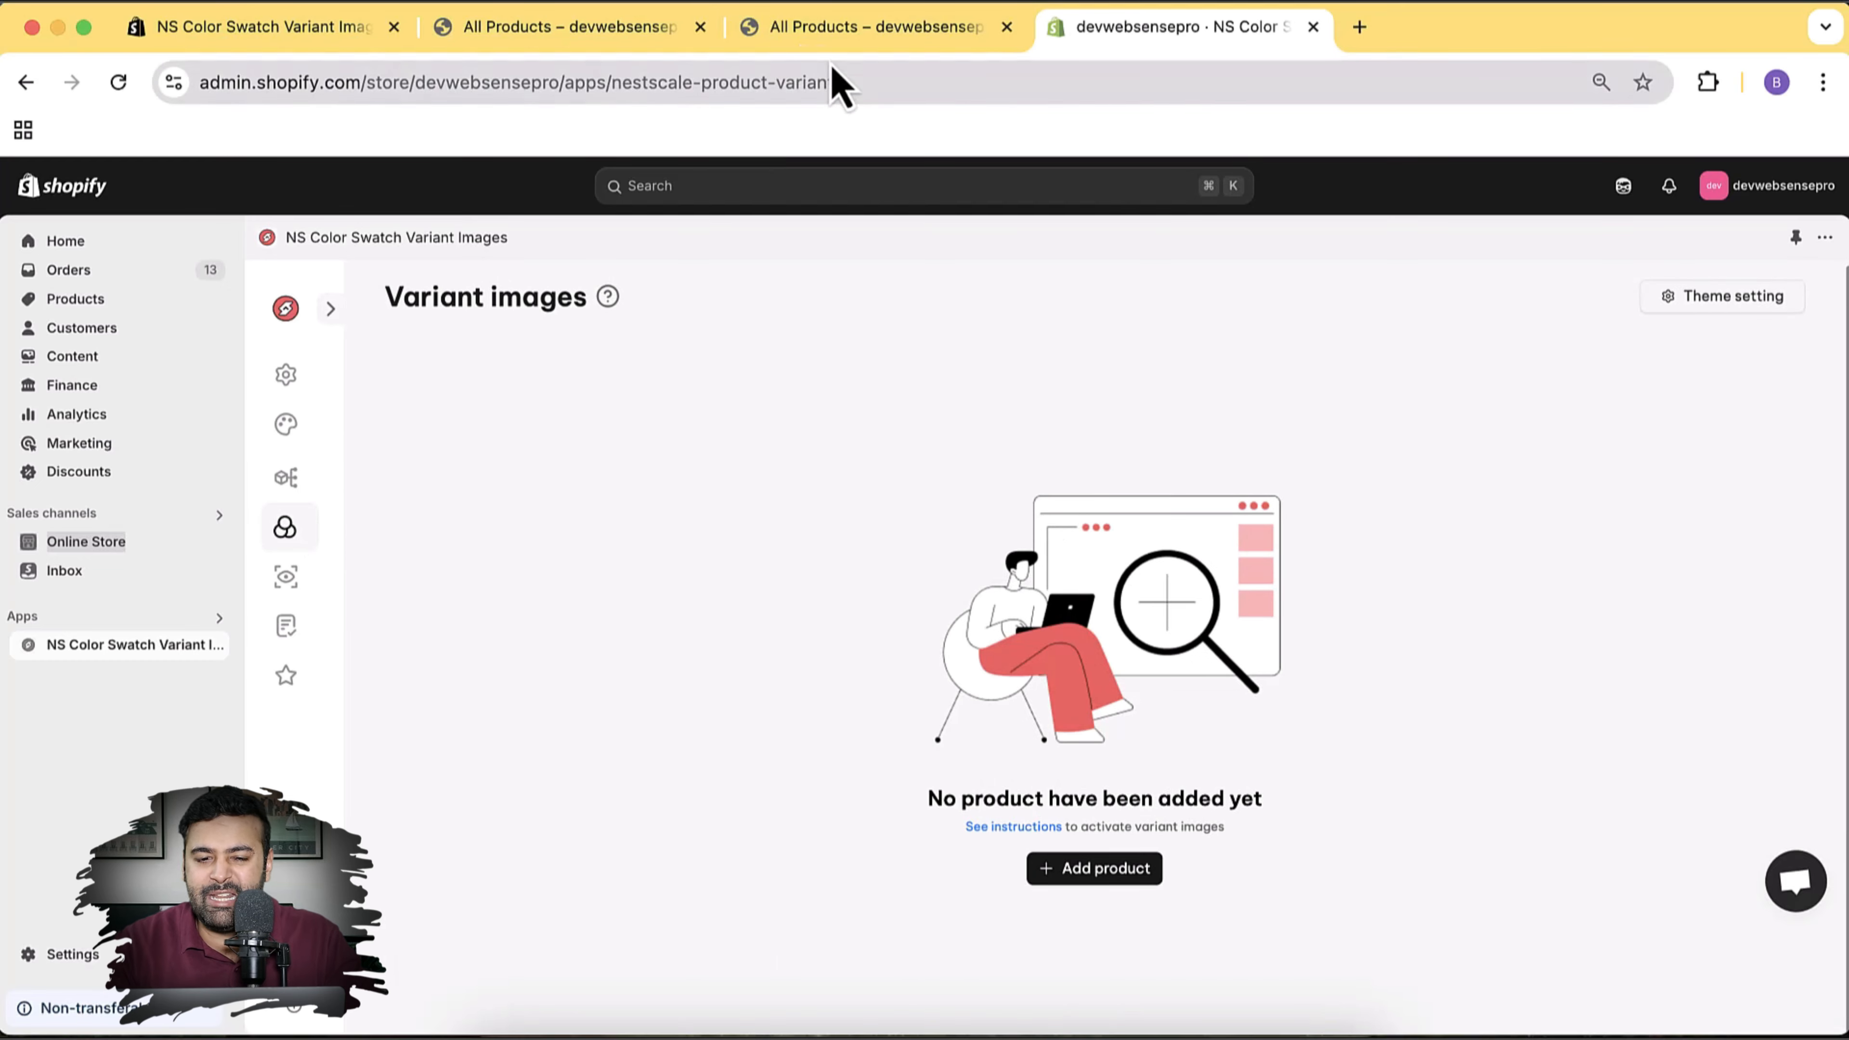
Look through the product cards on the store's two open All Products pages for a product with several color variants
{"action": "left_click", "coordinate": [862, 33]}
{"action": "scroll", "coordinate": [1496, 473], "scroll_direction": "down", "scroll_amount": 10}
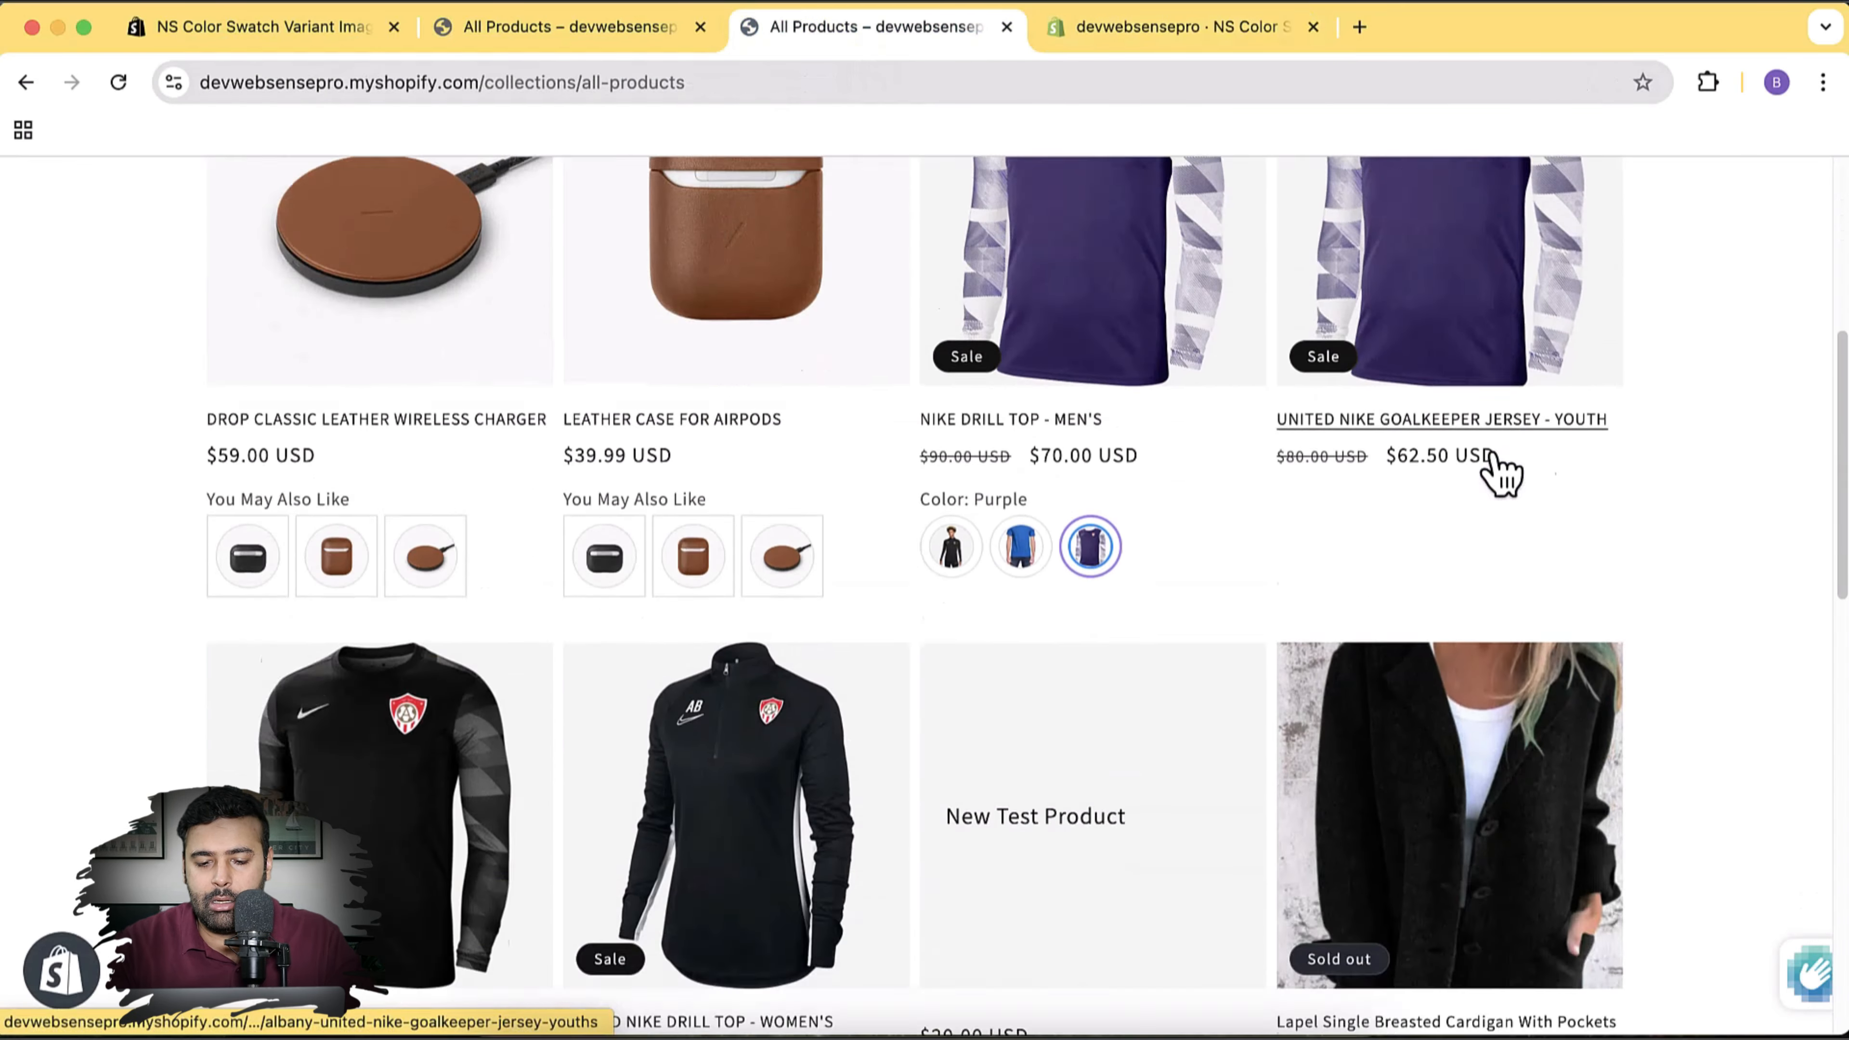
{"action": "scroll", "coordinate": [1496, 474], "scroll_direction": "up", "scroll_amount": 10}
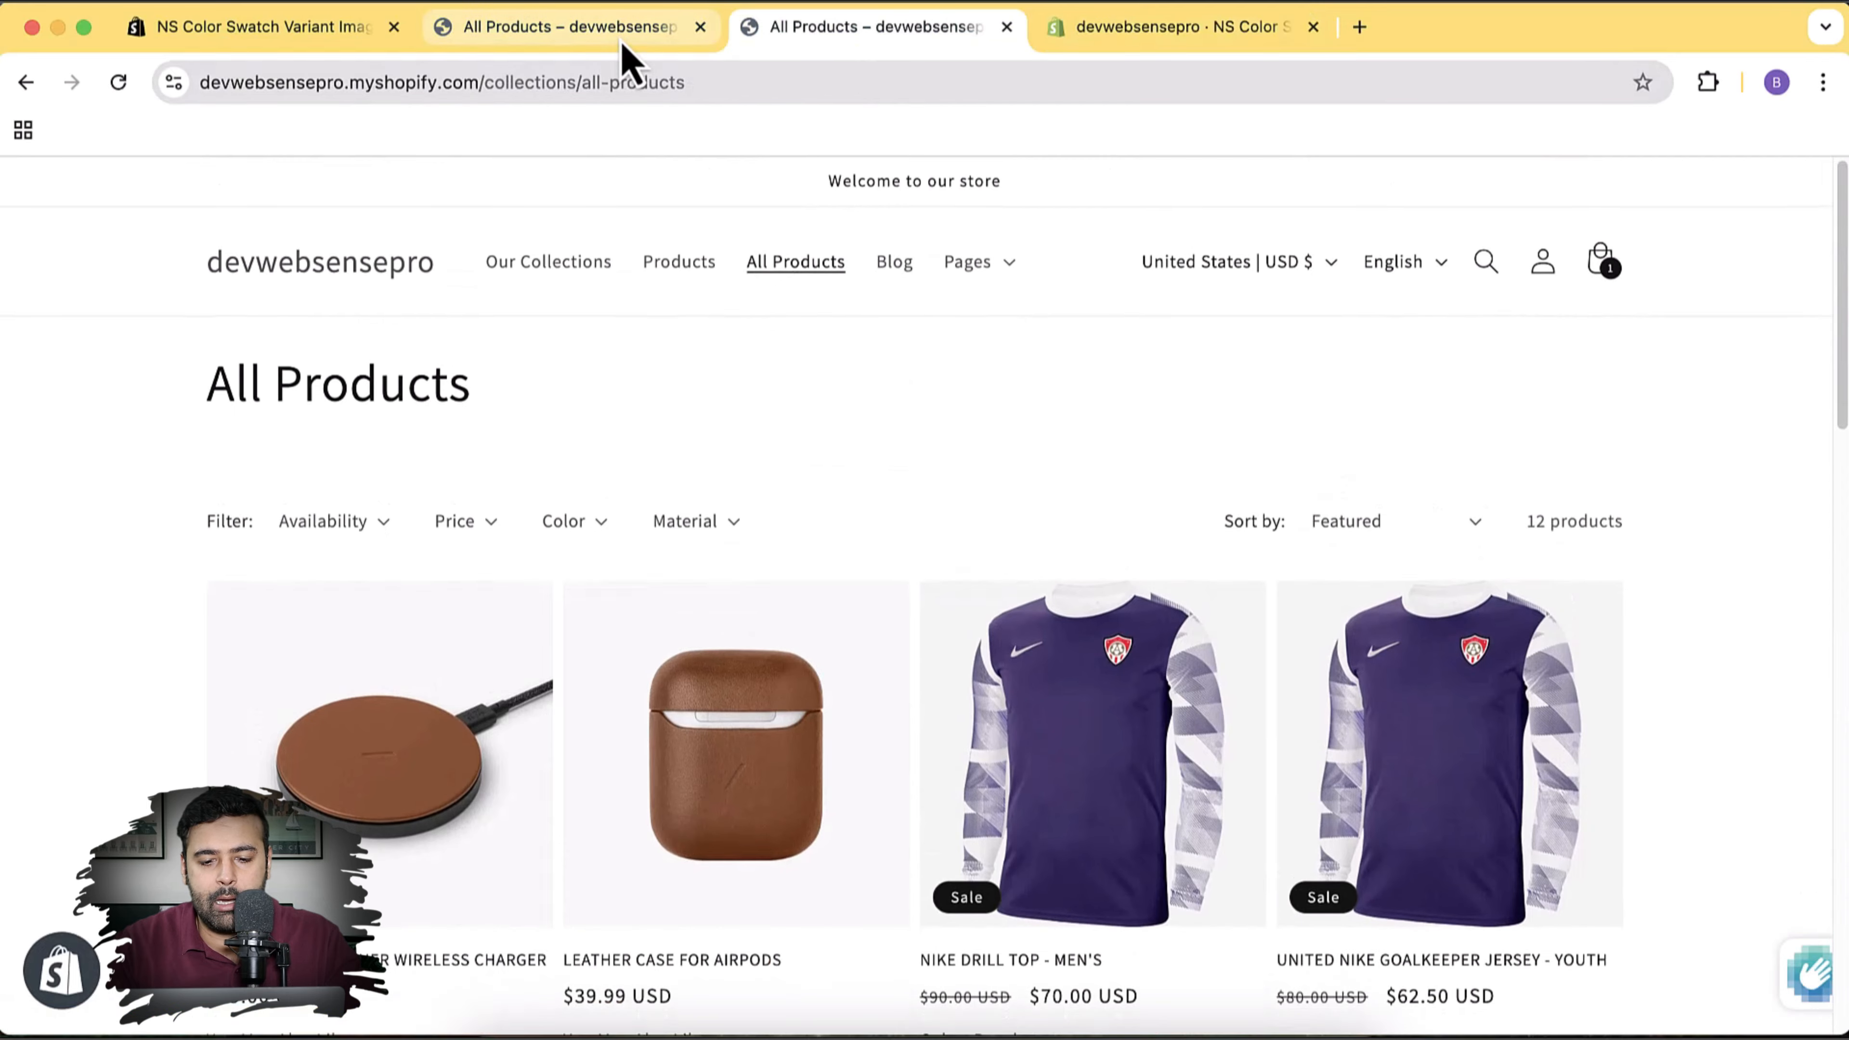
{"action": "left_click", "coordinate": [624, 33]}
{"action": "scroll", "coordinate": [1156, 400], "scroll_direction": "down", "scroll_amount": 8}
{"action": "scroll", "coordinate": [1157, 402], "scroll_direction": "up", "scroll_amount": 8}
{"action": "scroll", "coordinate": [1160, 401], "scroll_direction": "down", "scroll_amount": 10}
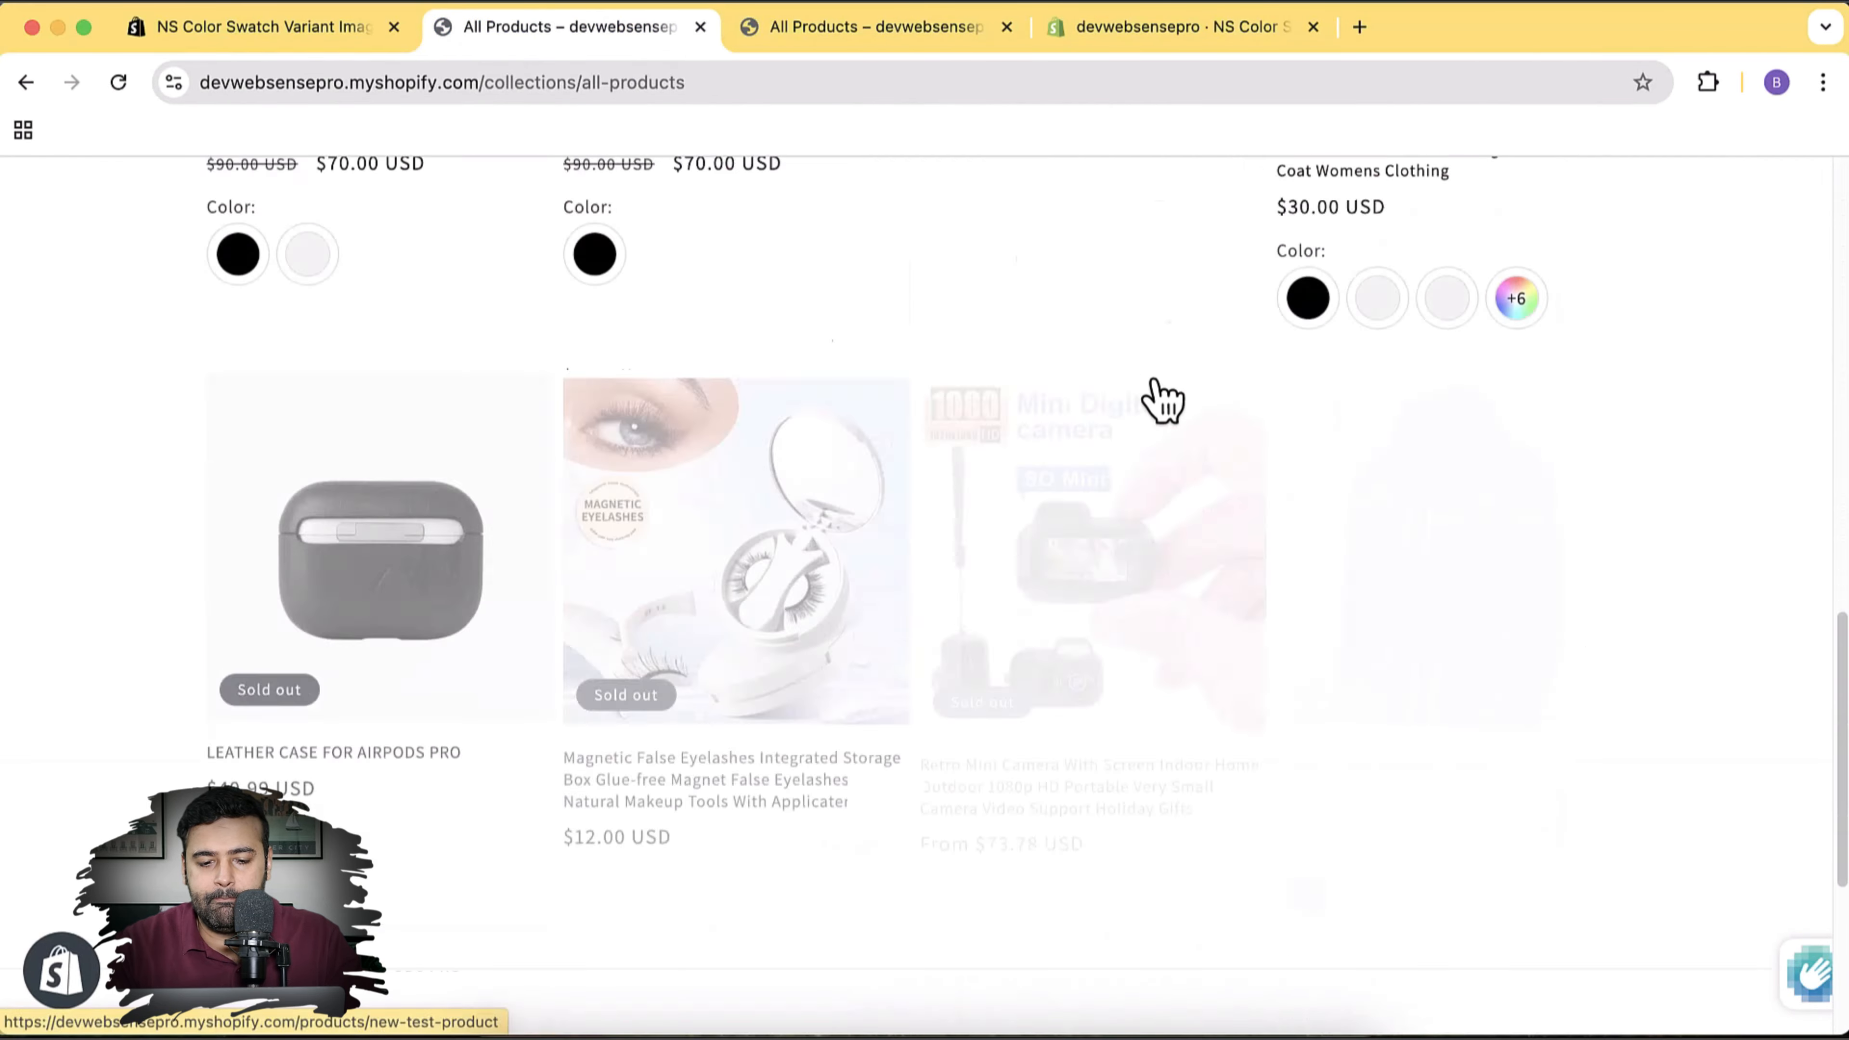
{"action": "scroll", "coordinate": [1159, 400], "scroll_direction": "up", "scroll_amount": 10}
{"action": "scroll", "coordinate": [1136, 667], "scroll_direction": "down", "scroll_amount": 5}
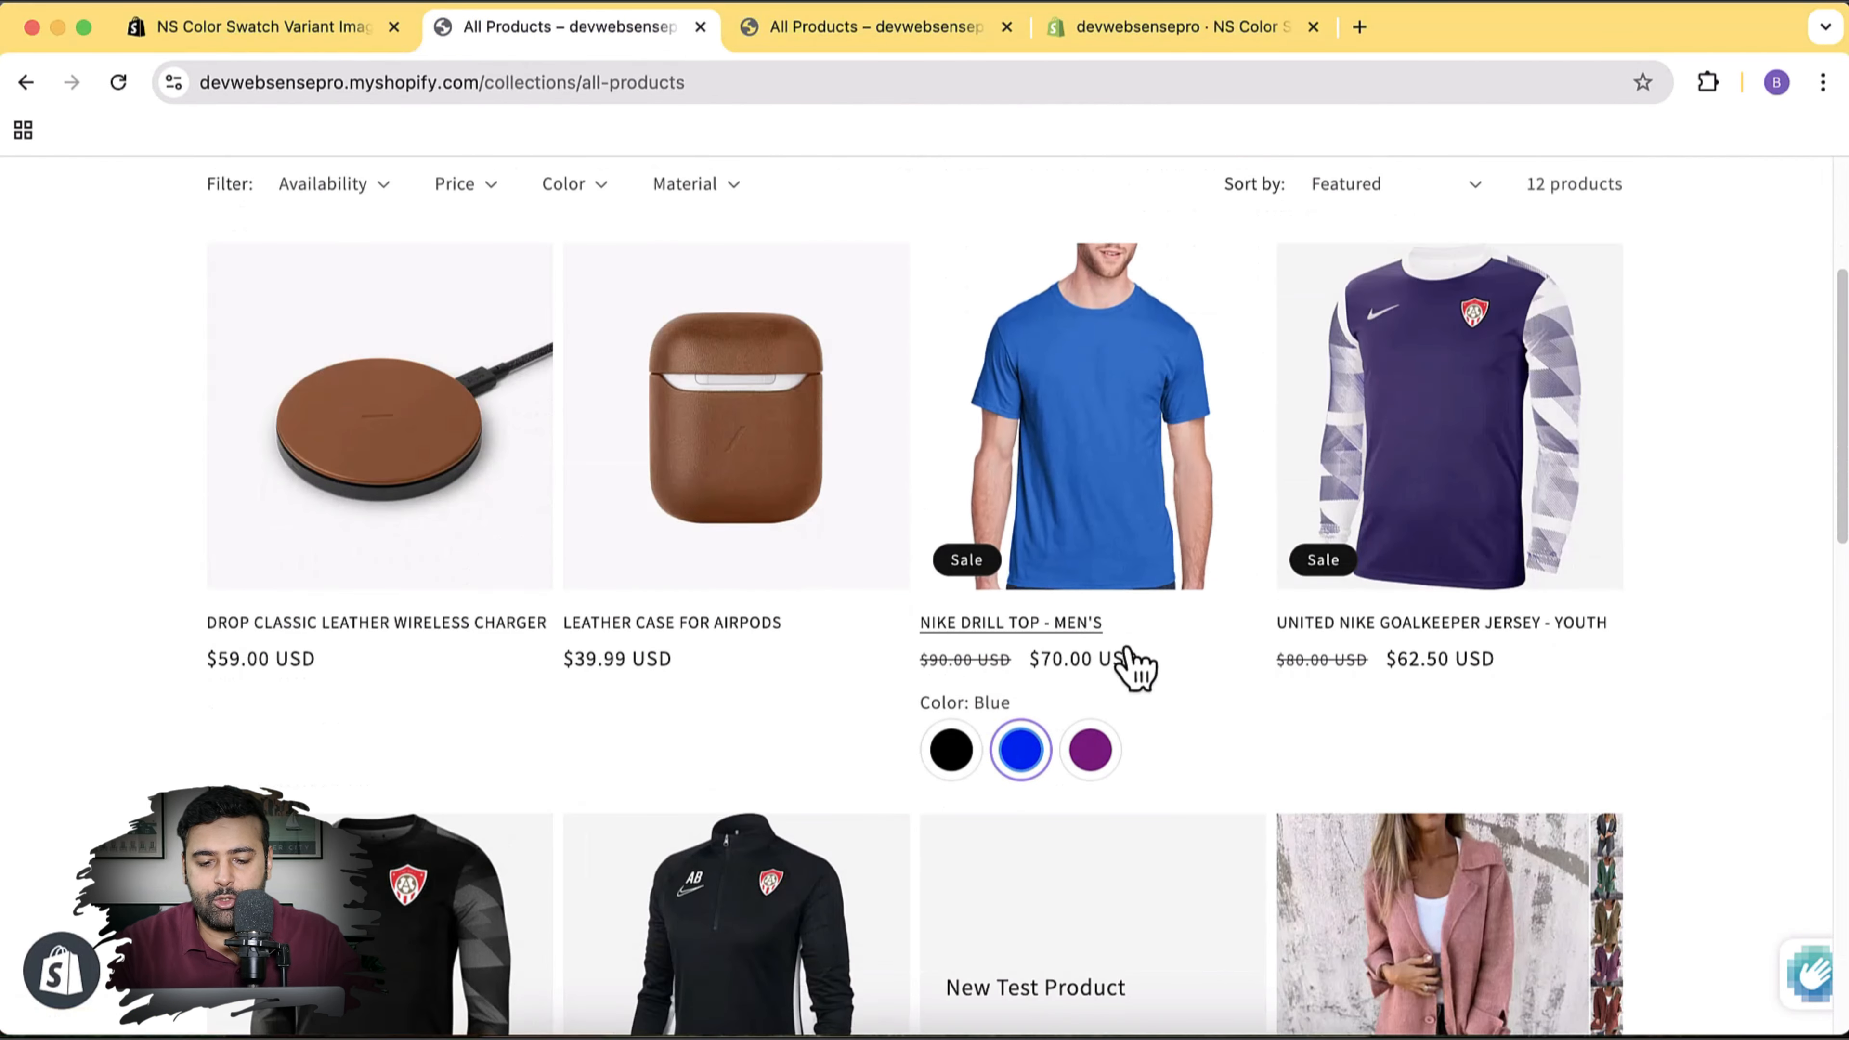
Open the NIKE DRILL TOP - MEN'S product page and test its Blue and Purple variant swatches
{"action": "left_click", "coordinate": [1018, 619]}
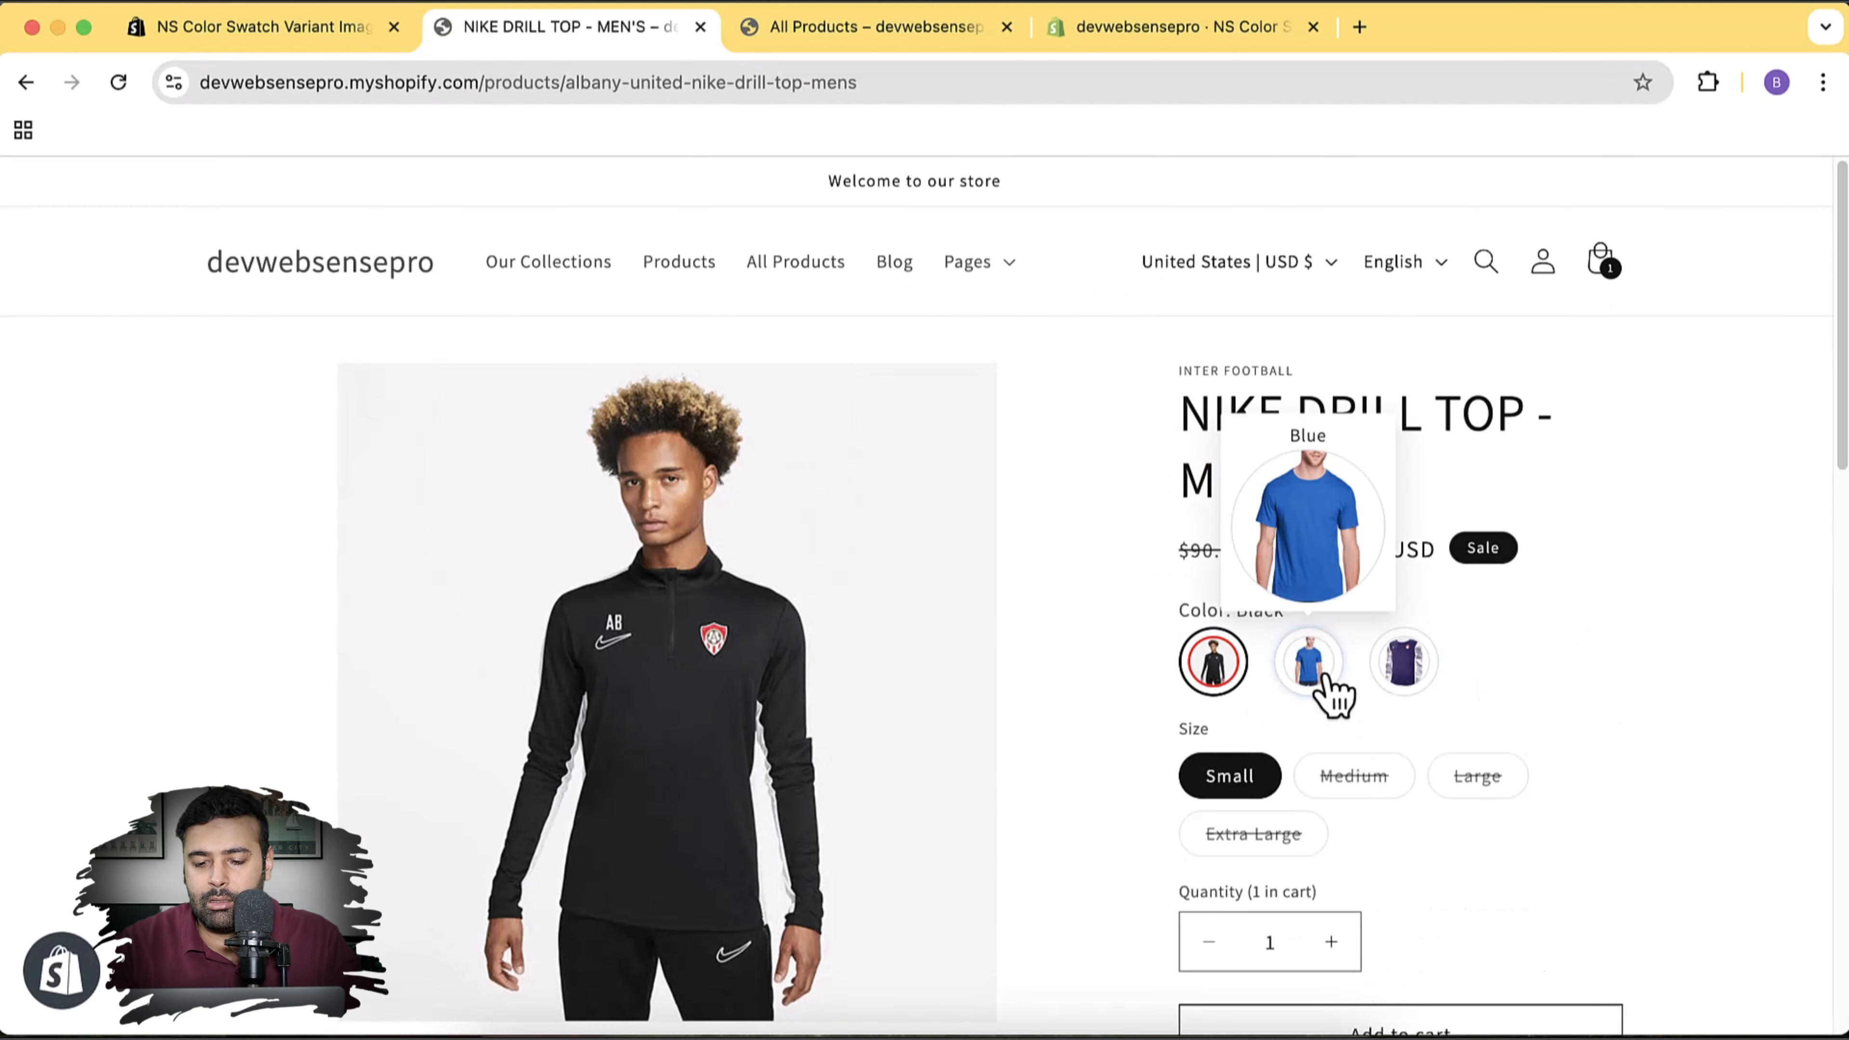
{"action": "left_click", "coordinate": [1310, 677]}
{"action": "left_click", "coordinate": [1412, 673]}
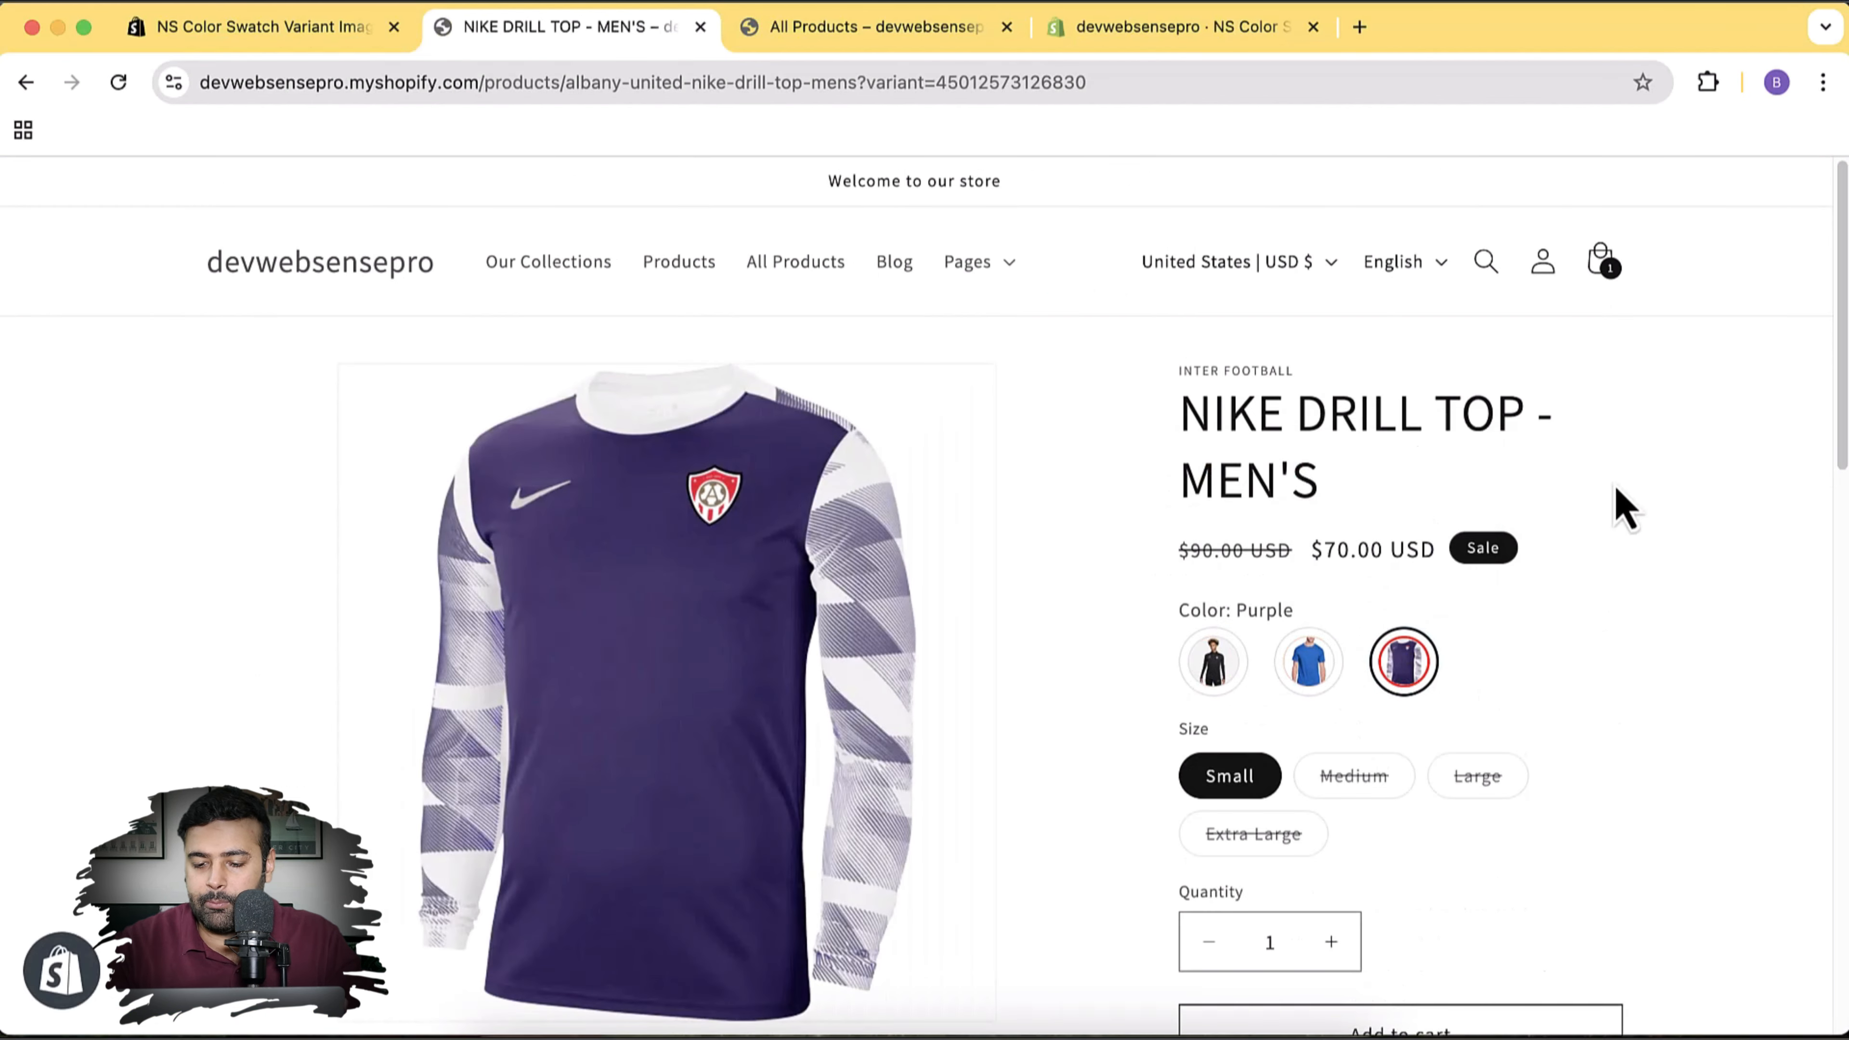
Examine which images the NIKE DRILL TOP - MEN'S gallery shows while the Purple variant is selected
{"action": "scroll", "coordinate": [1529, 597], "scroll_direction": "down", "scroll_amount": 1}
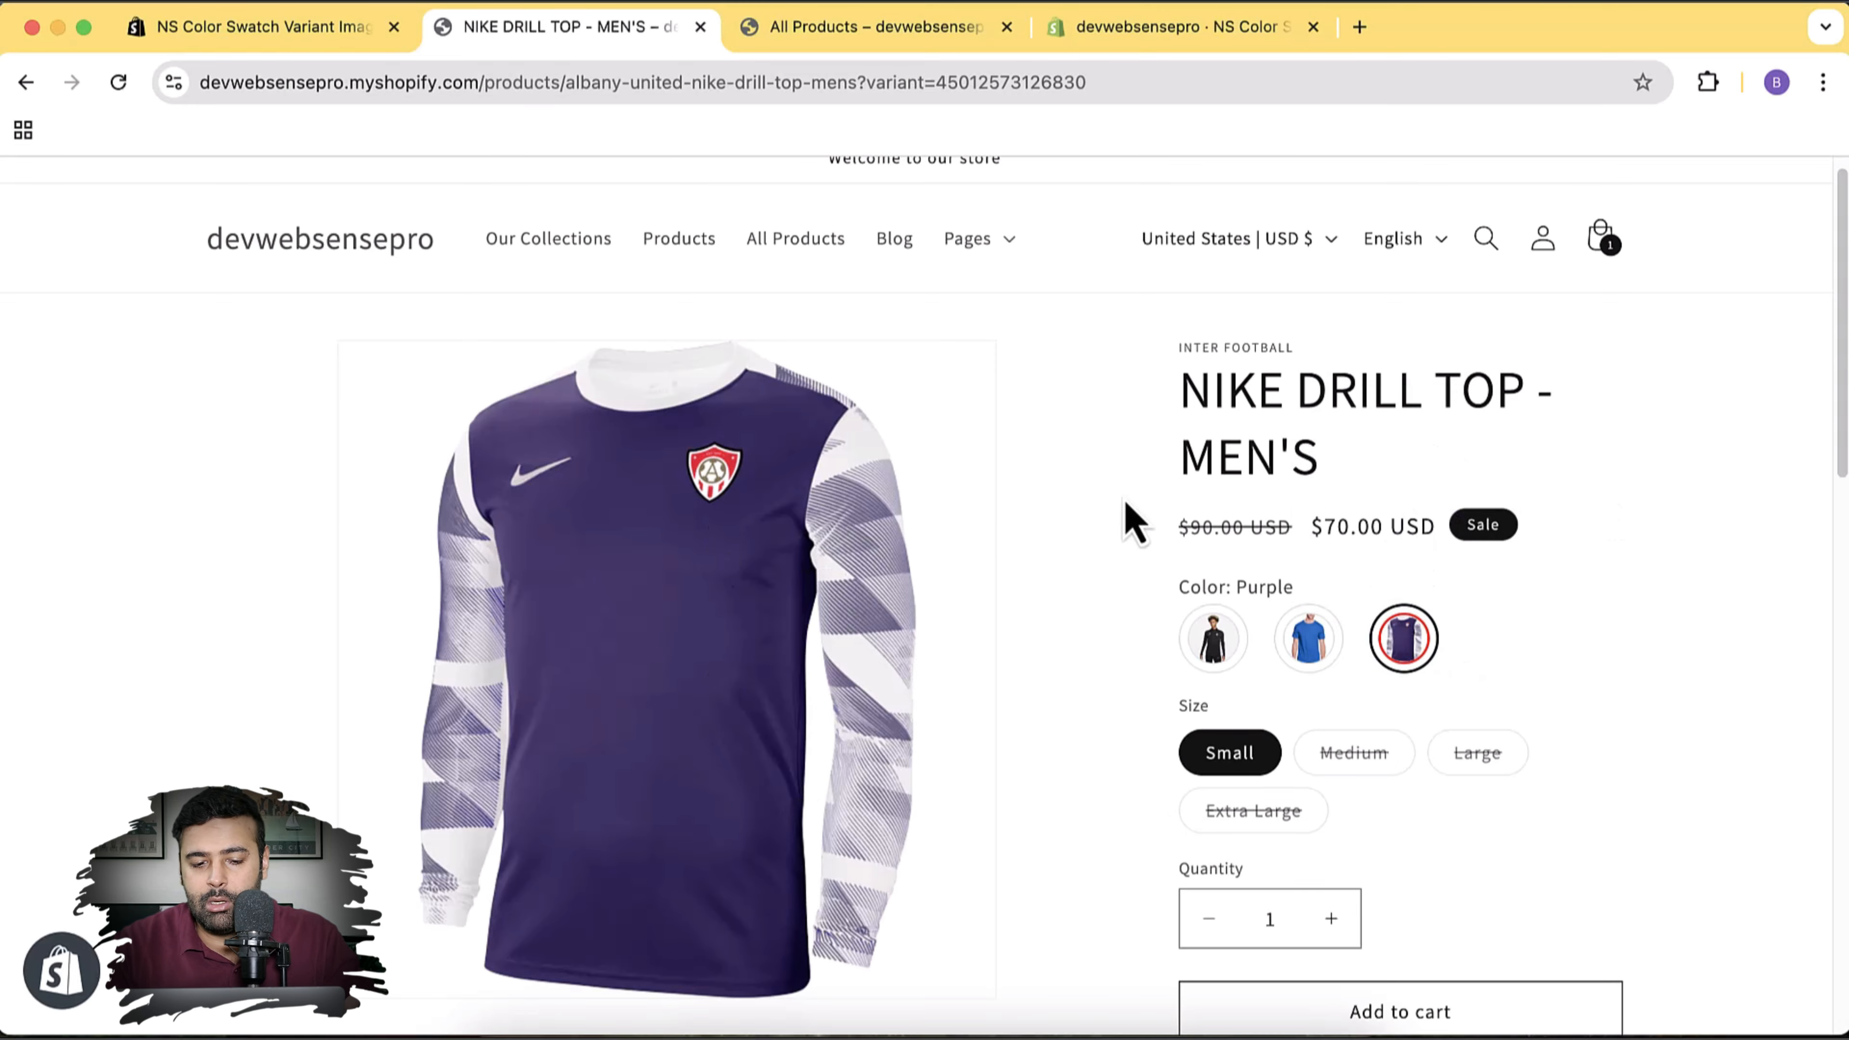
{"action": "scroll", "coordinate": [1130, 517], "scroll_direction": "down", "scroll_amount": 15}
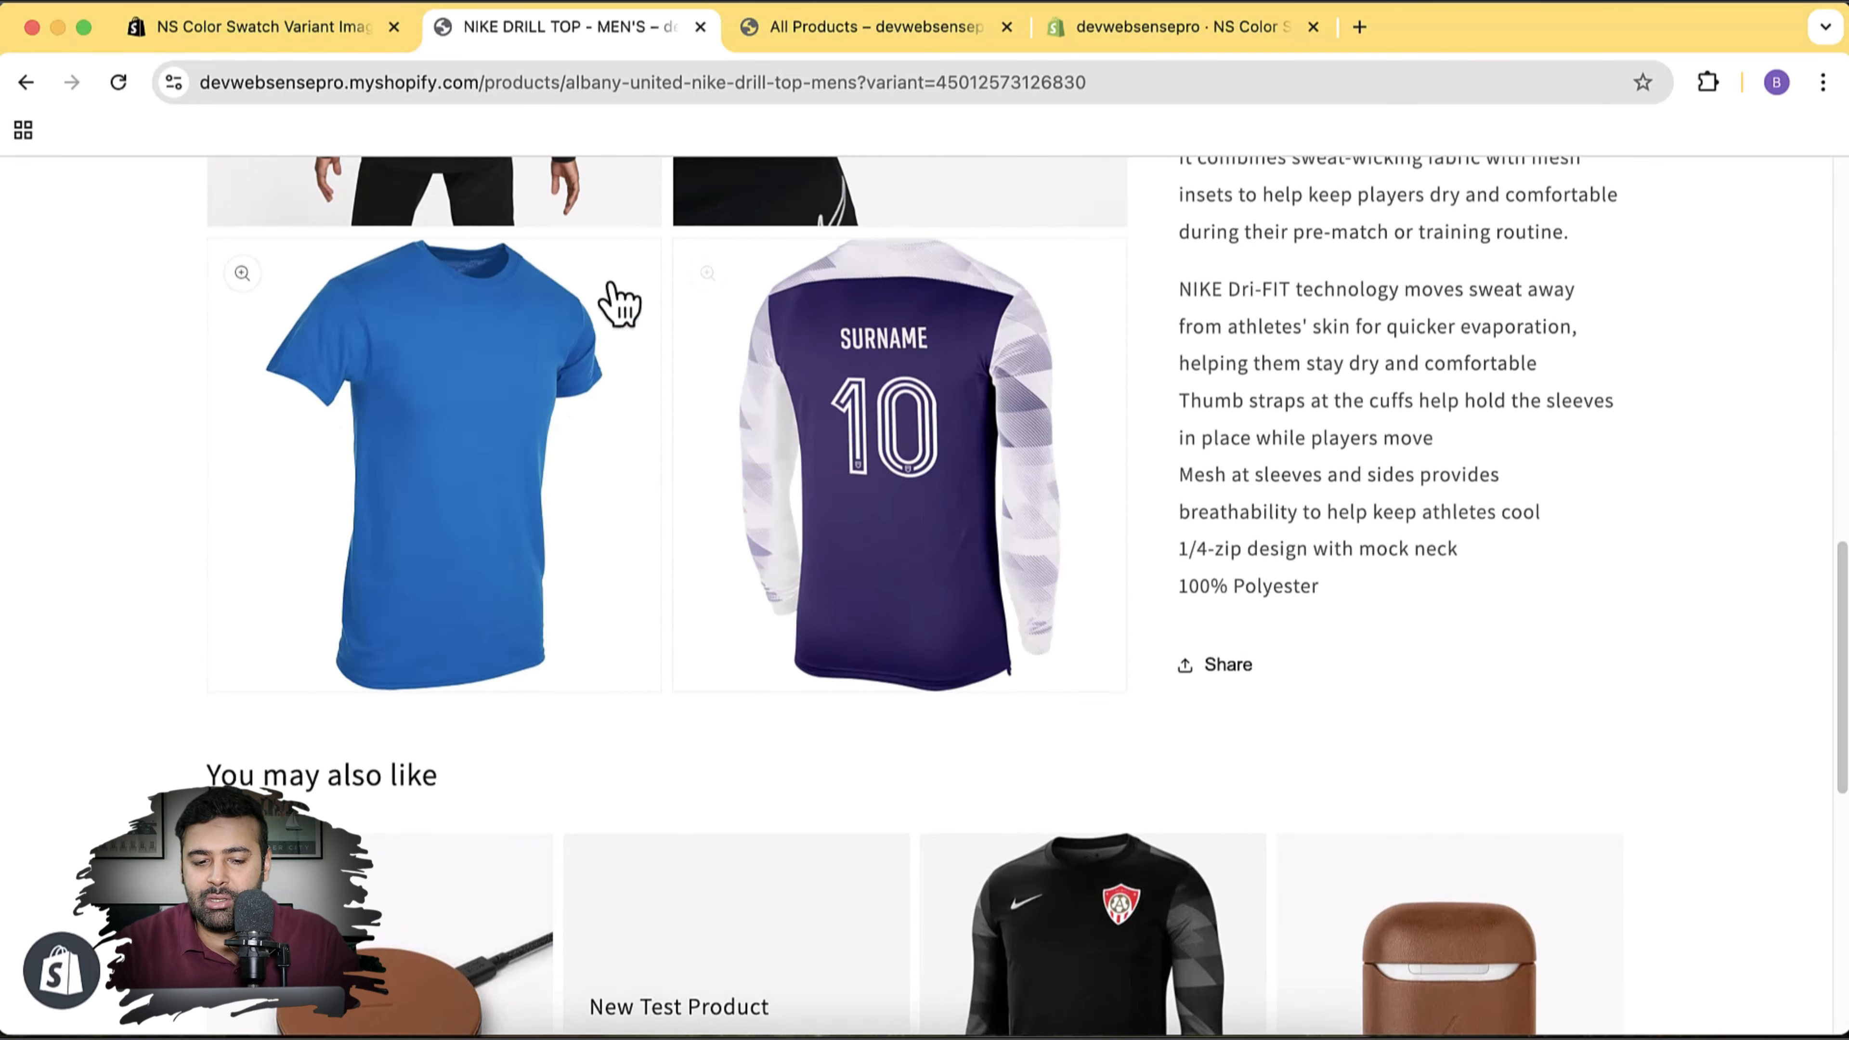
{"action": "scroll", "coordinate": [1032, 446], "scroll_direction": "up", "scroll_amount": 6}
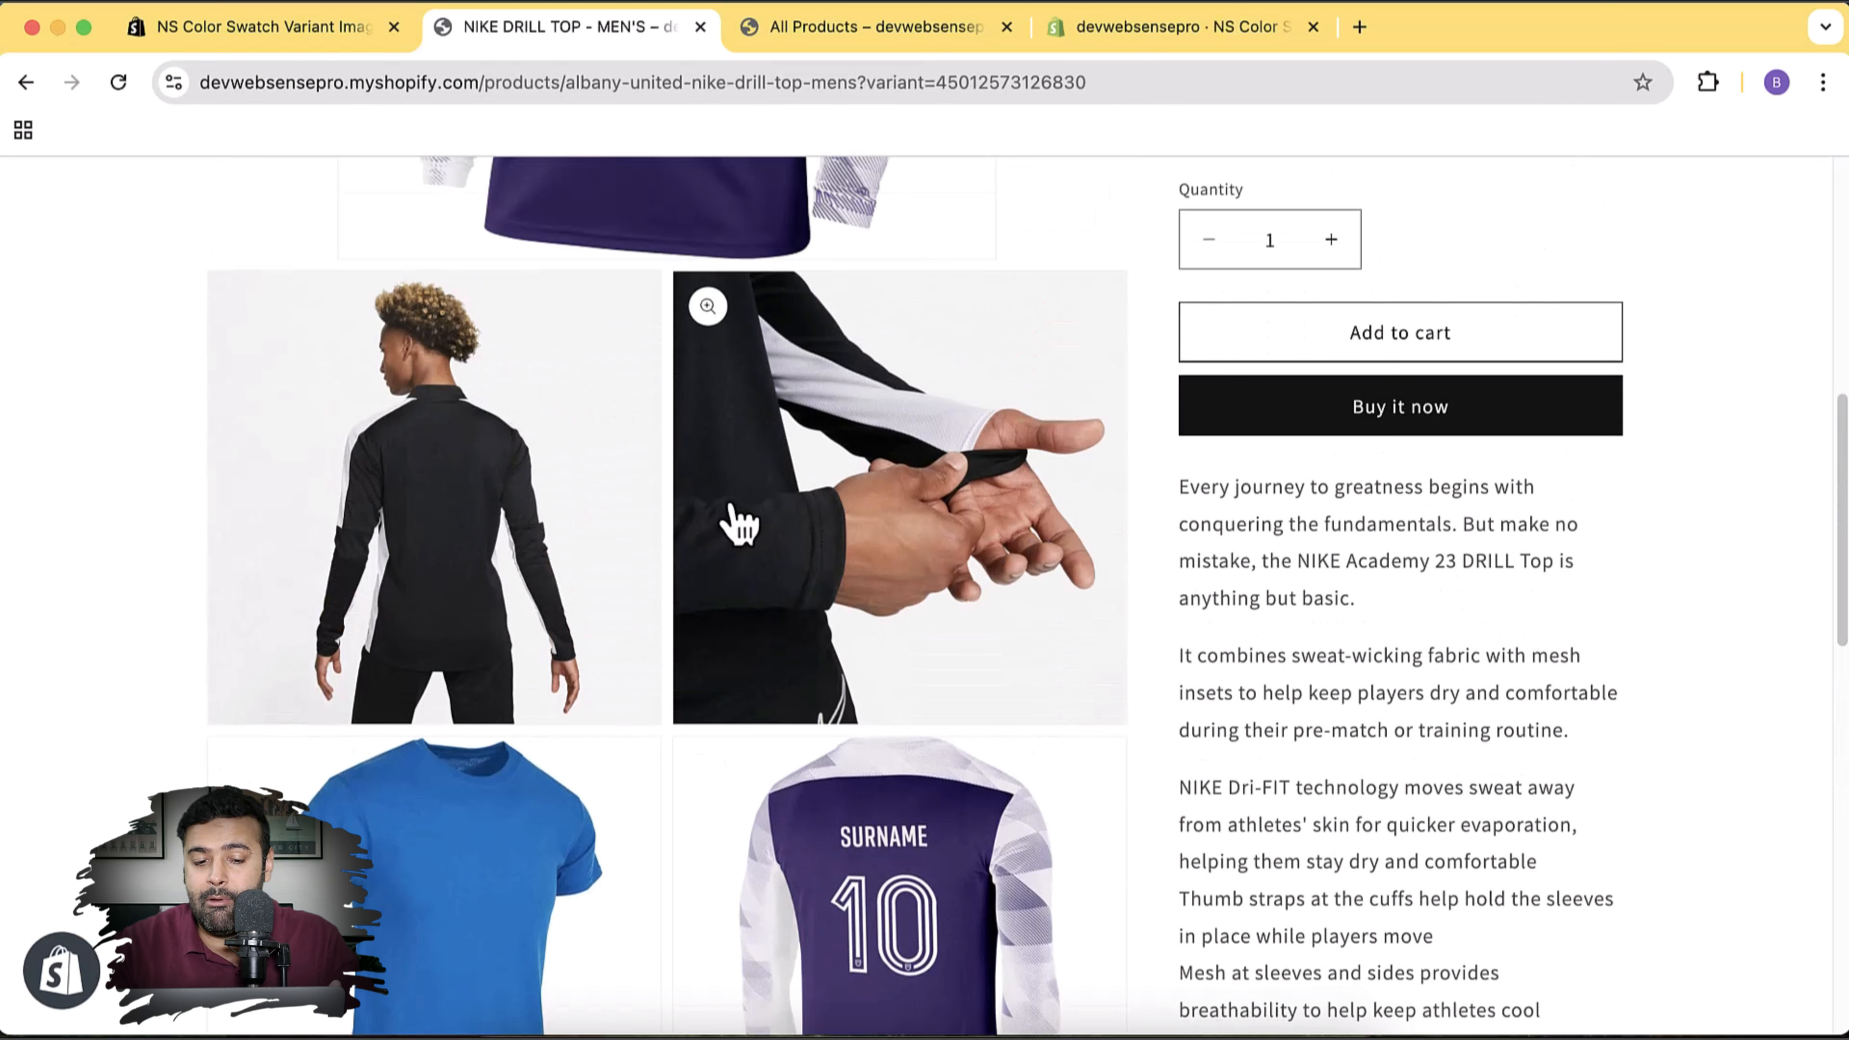
{"action": "scroll", "coordinate": [736, 532], "scroll_direction": "up", "scroll_amount": 7}
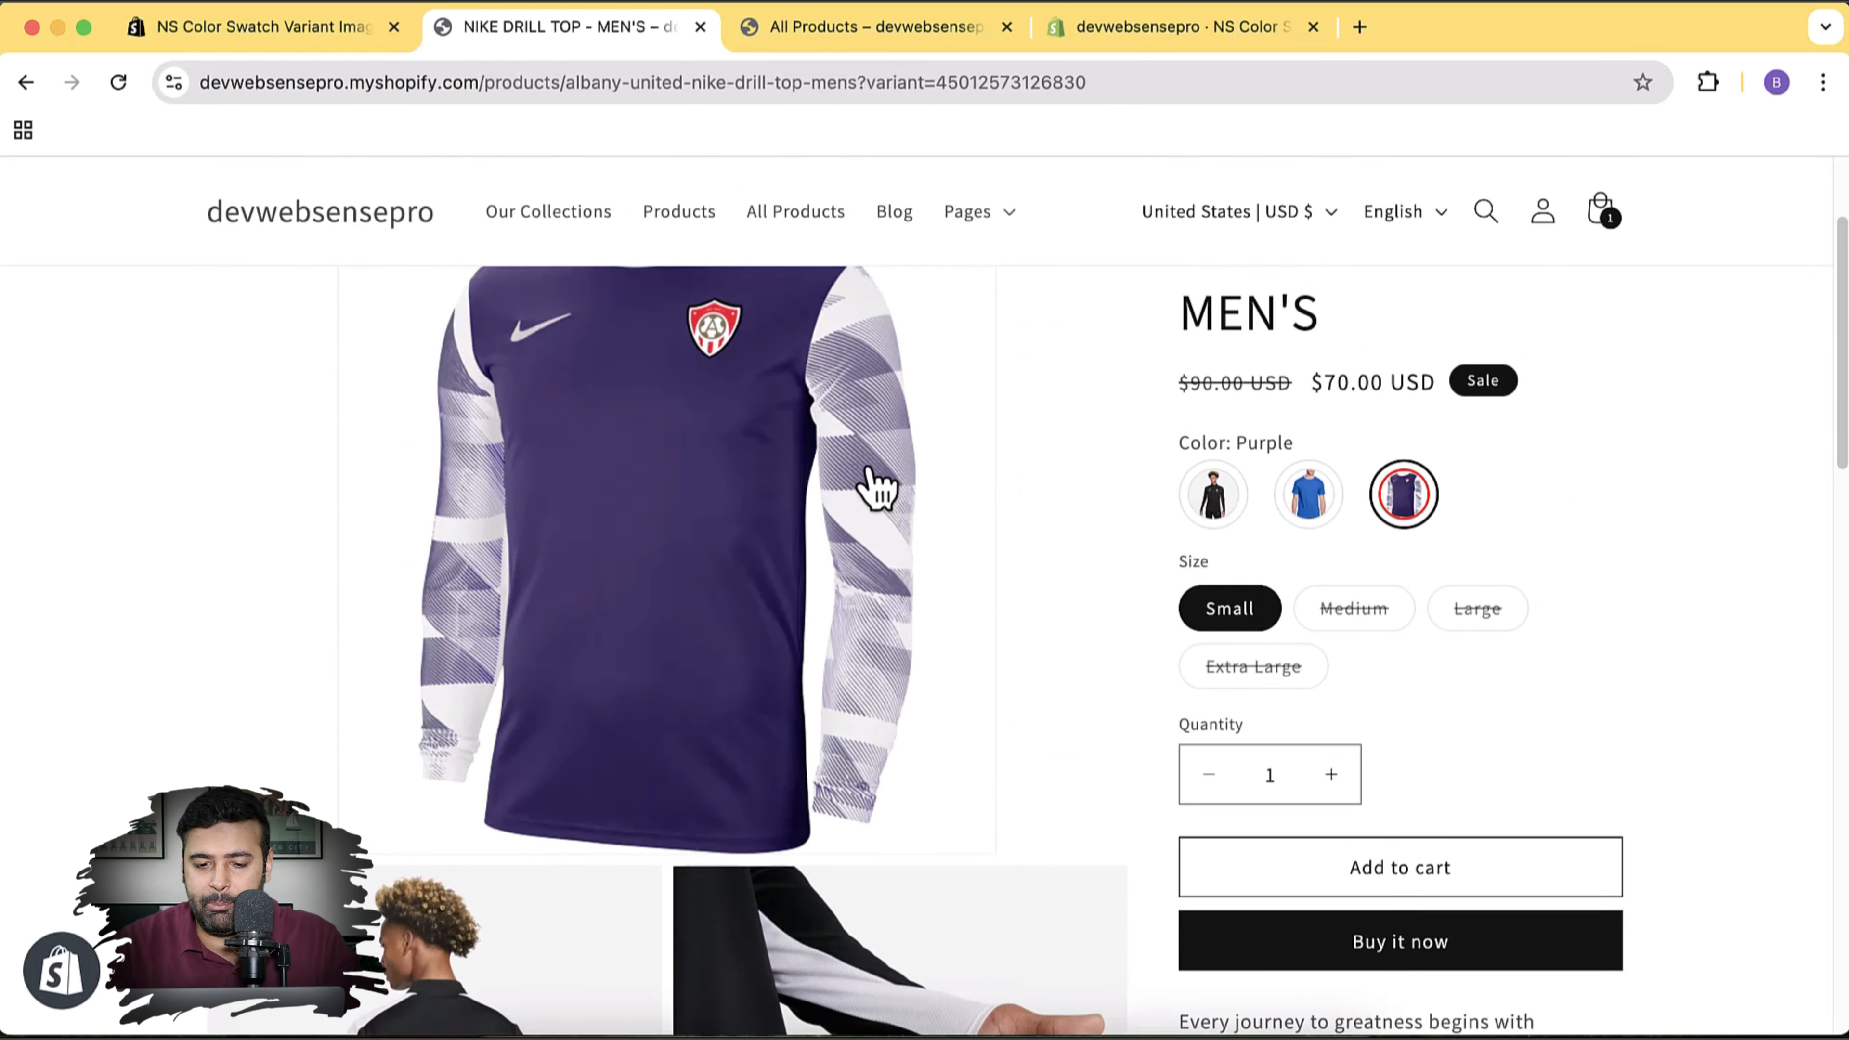
{"action": "scroll", "coordinate": [1052, 470], "scroll_direction": "down", "scroll_amount": 4}
{"action": "scroll", "coordinate": [852, 758], "scroll_direction": "down", "scroll_amount": 9}
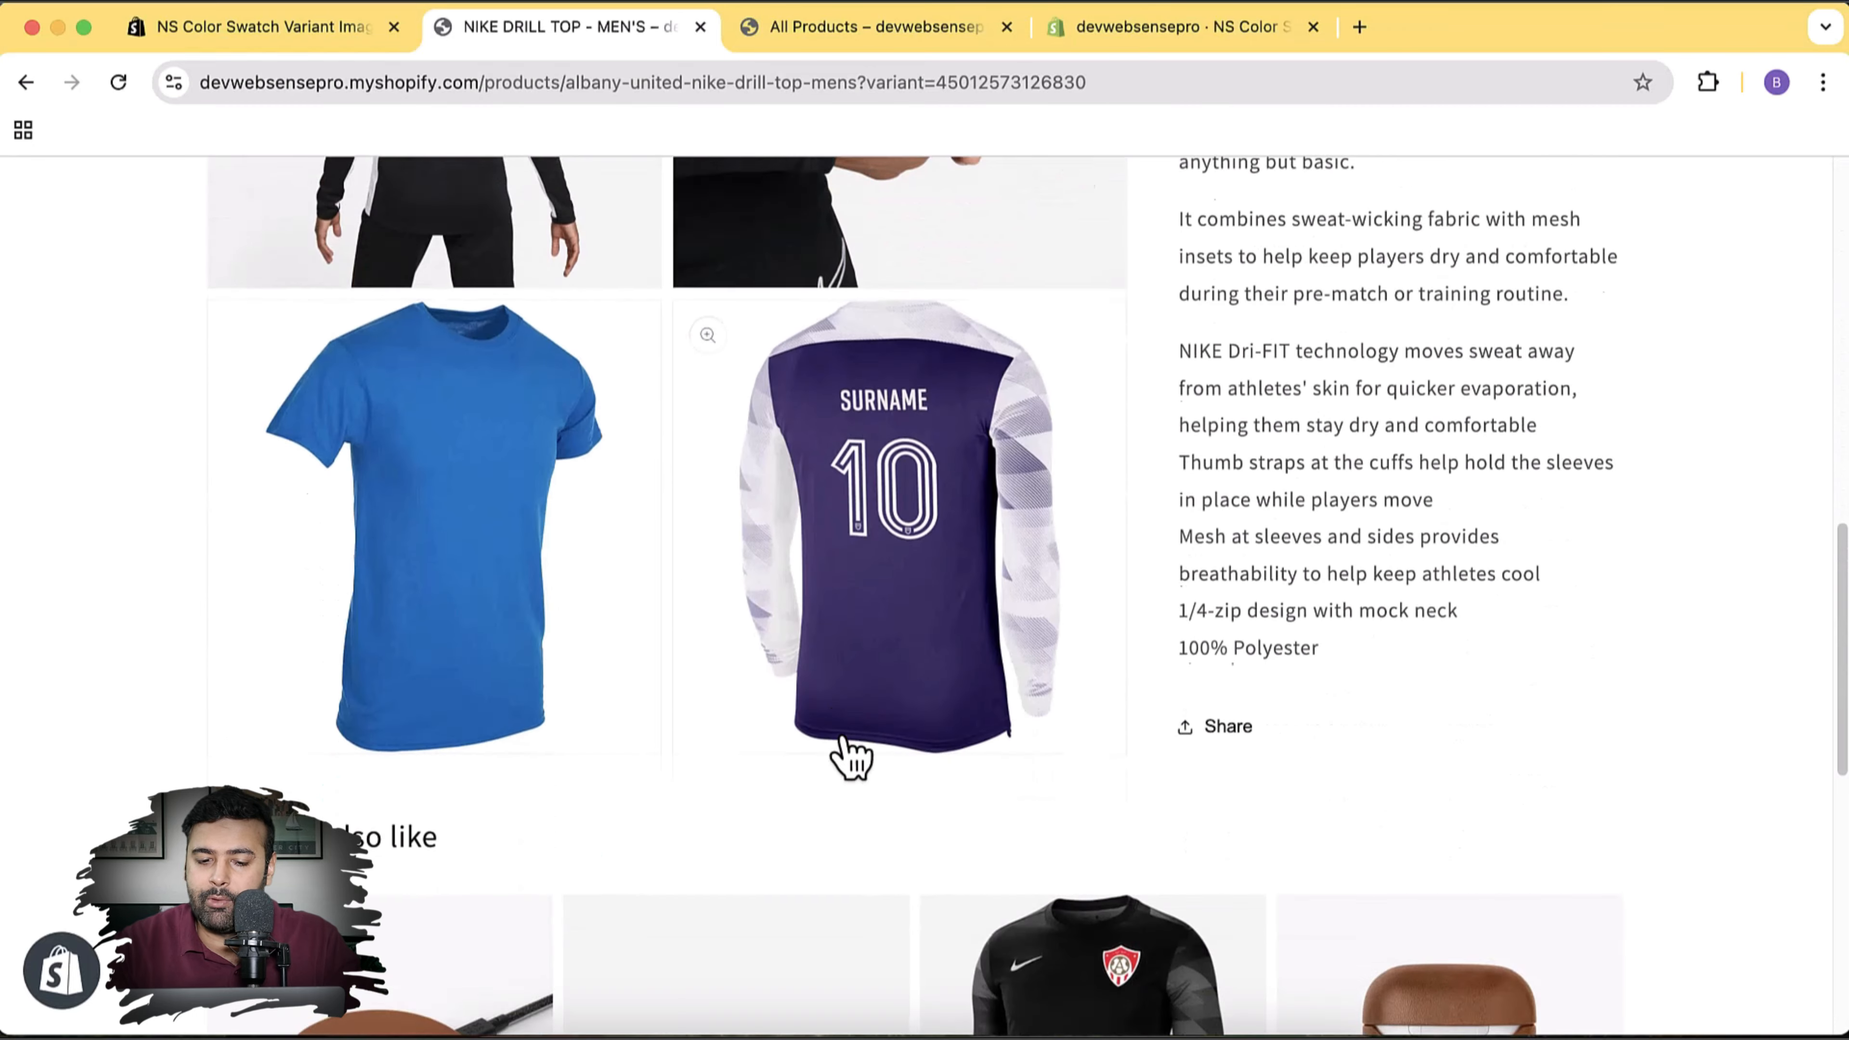
{"action": "scroll", "coordinate": [851, 757], "scroll_direction": "up", "scroll_amount": 15}
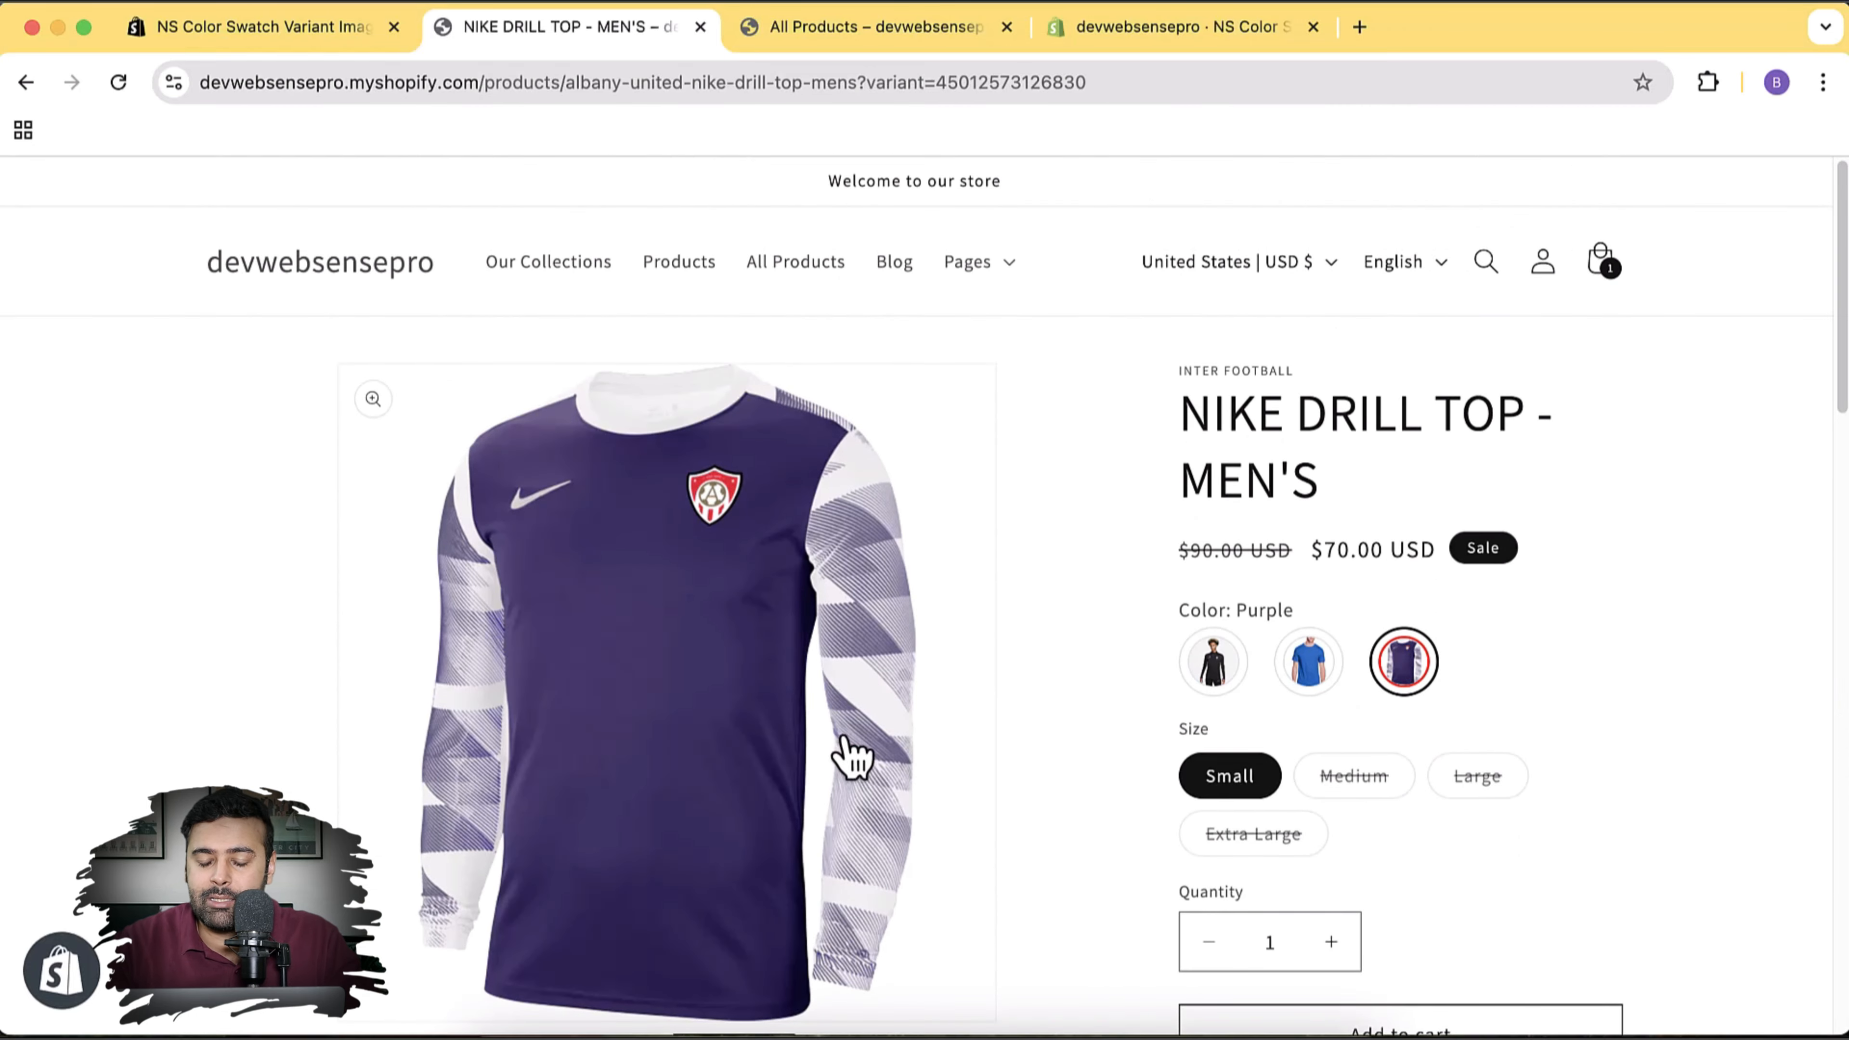
{"action": "mouse_move", "coordinate": [1404, 653]}
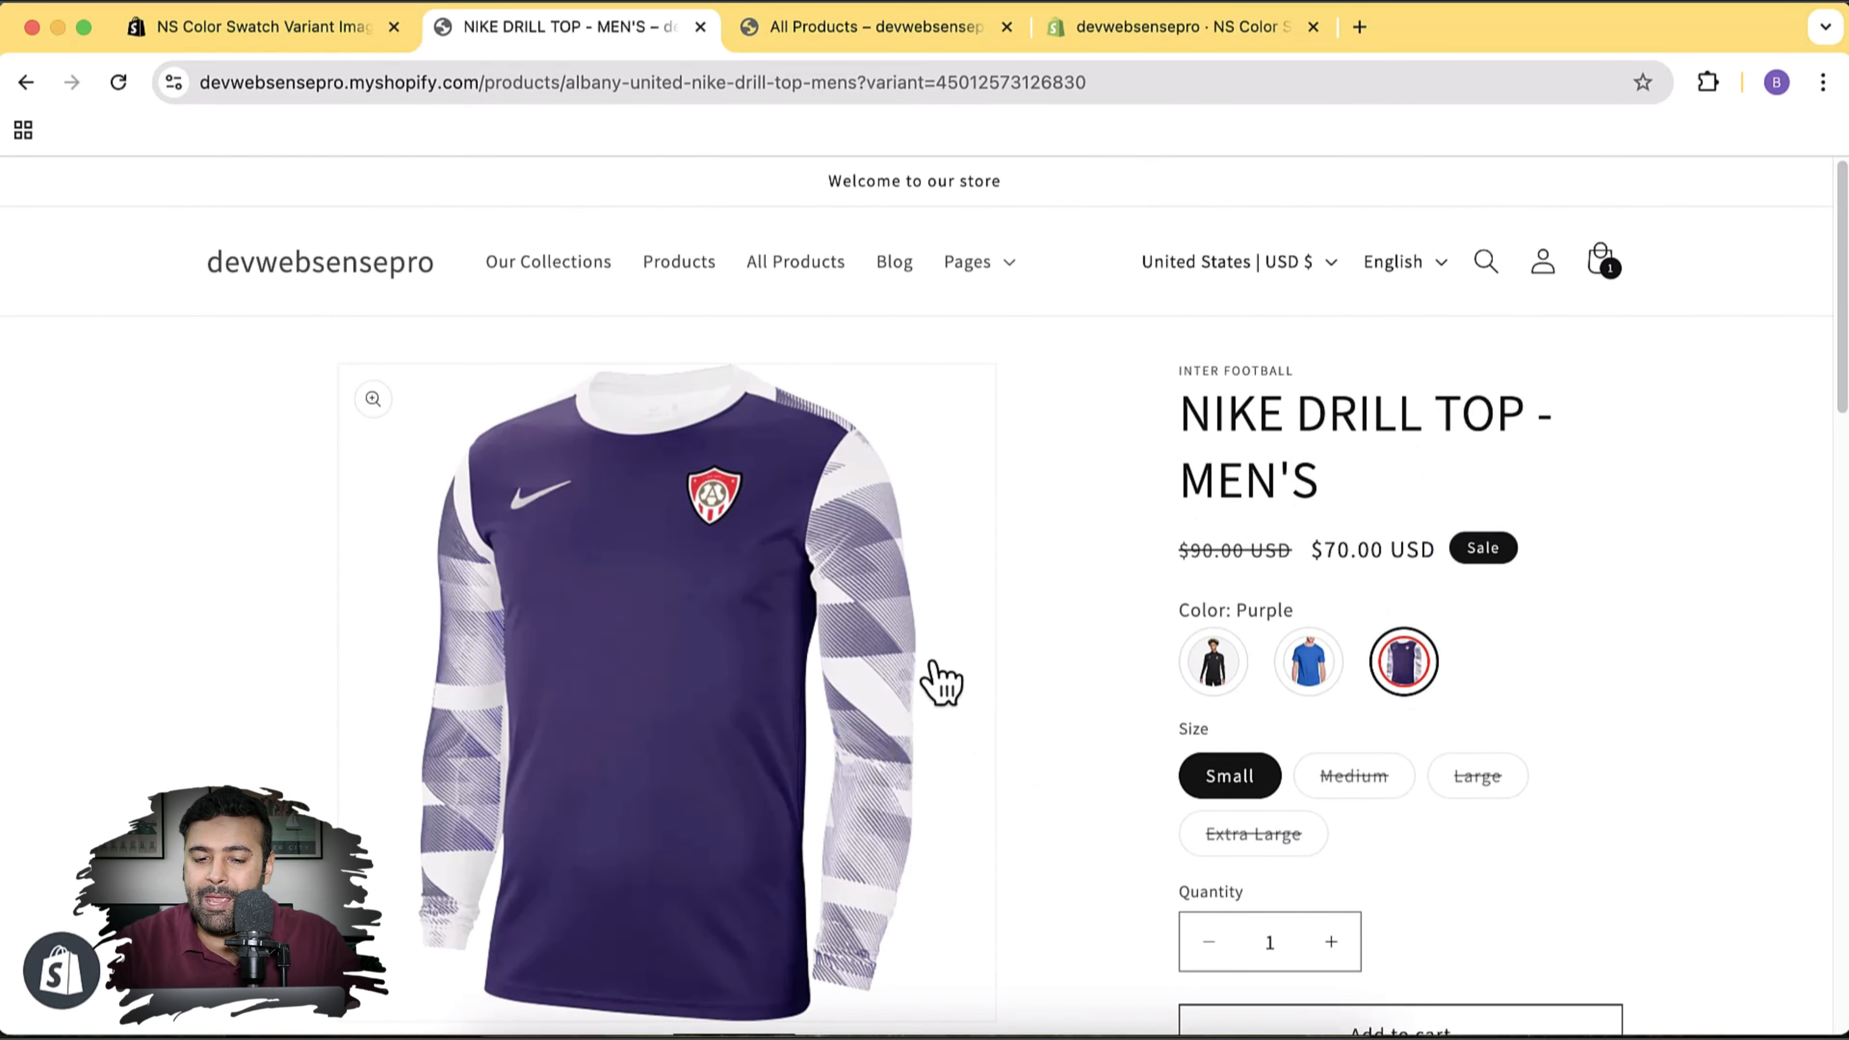
{"action": "scroll", "coordinate": [941, 680], "scroll_direction": "down", "scroll_amount": 7}
{"action": "scroll", "coordinate": [941, 680], "scroll_direction": "up", "scroll_amount": 8}
{"action": "scroll", "coordinate": [992, 671], "scroll_direction": "down", "scroll_amount": 1}
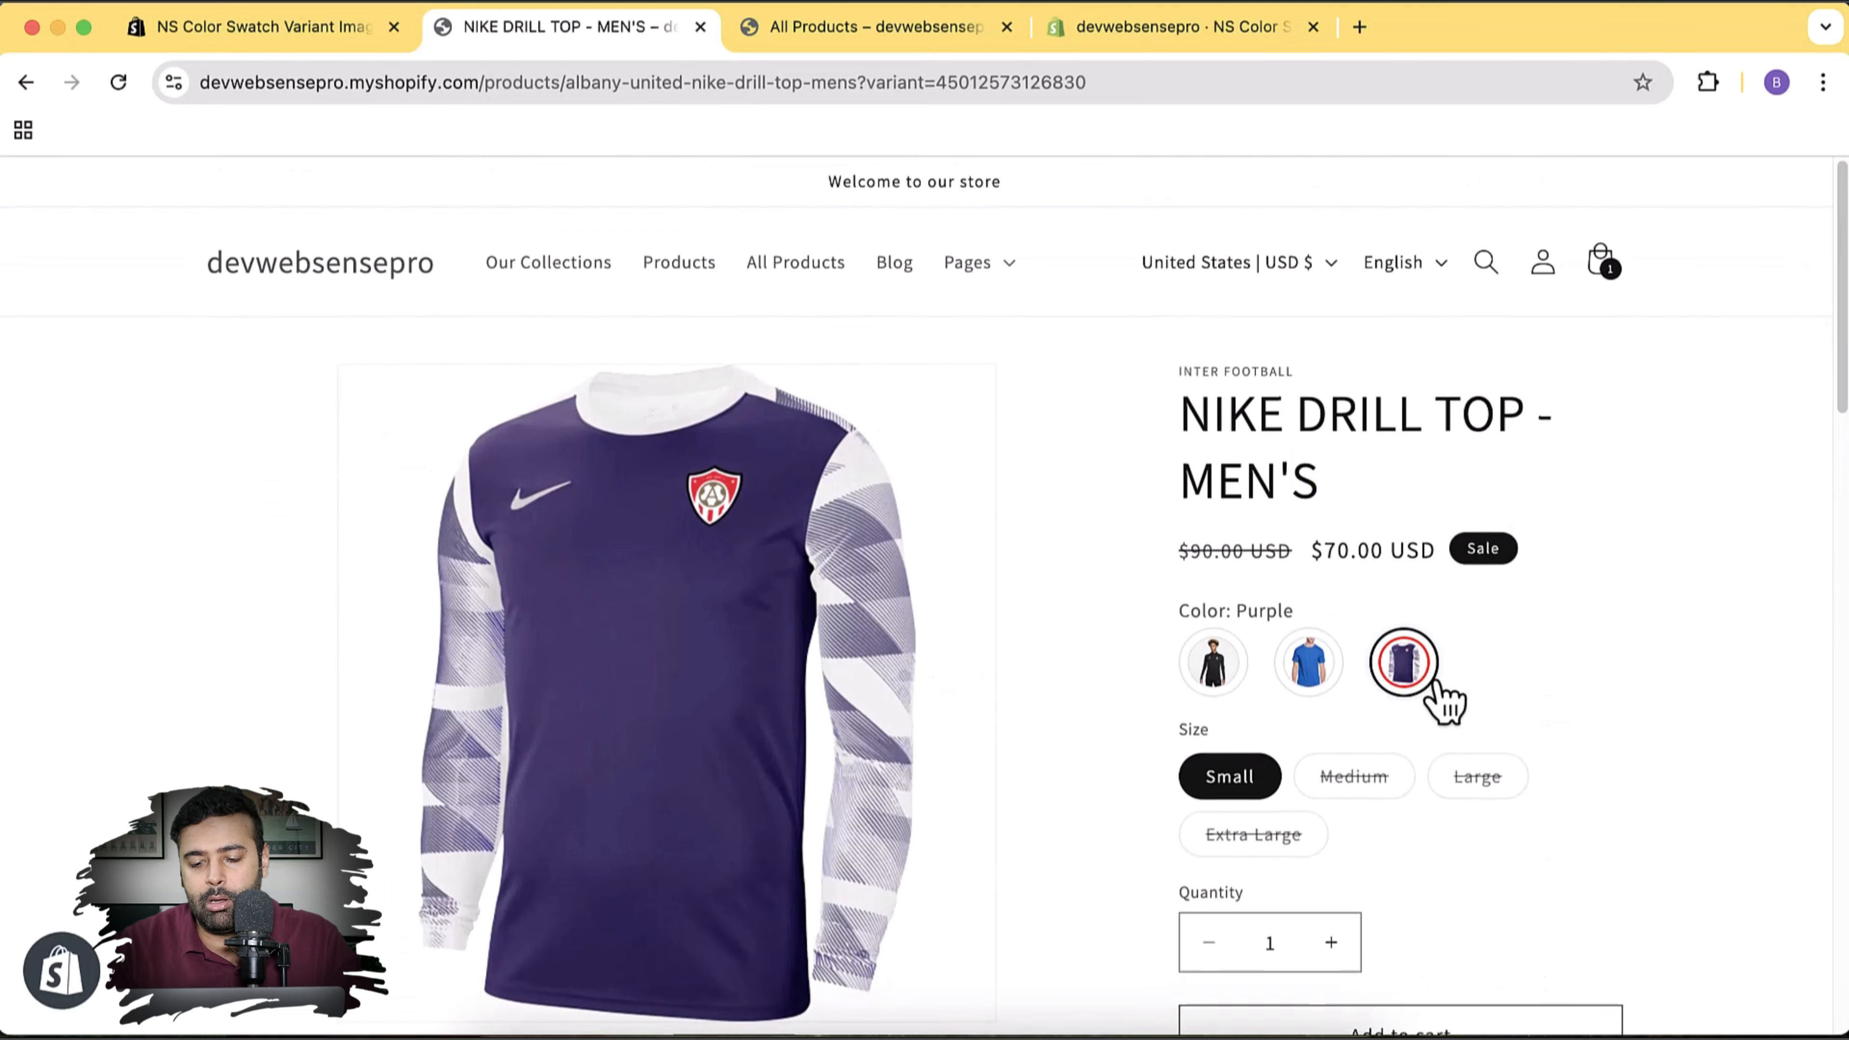
Return to the app's Variant images page and add the product NIKE DRILL TOP - MEN'S
{"action": "left_click", "coordinate": [1086, 29]}
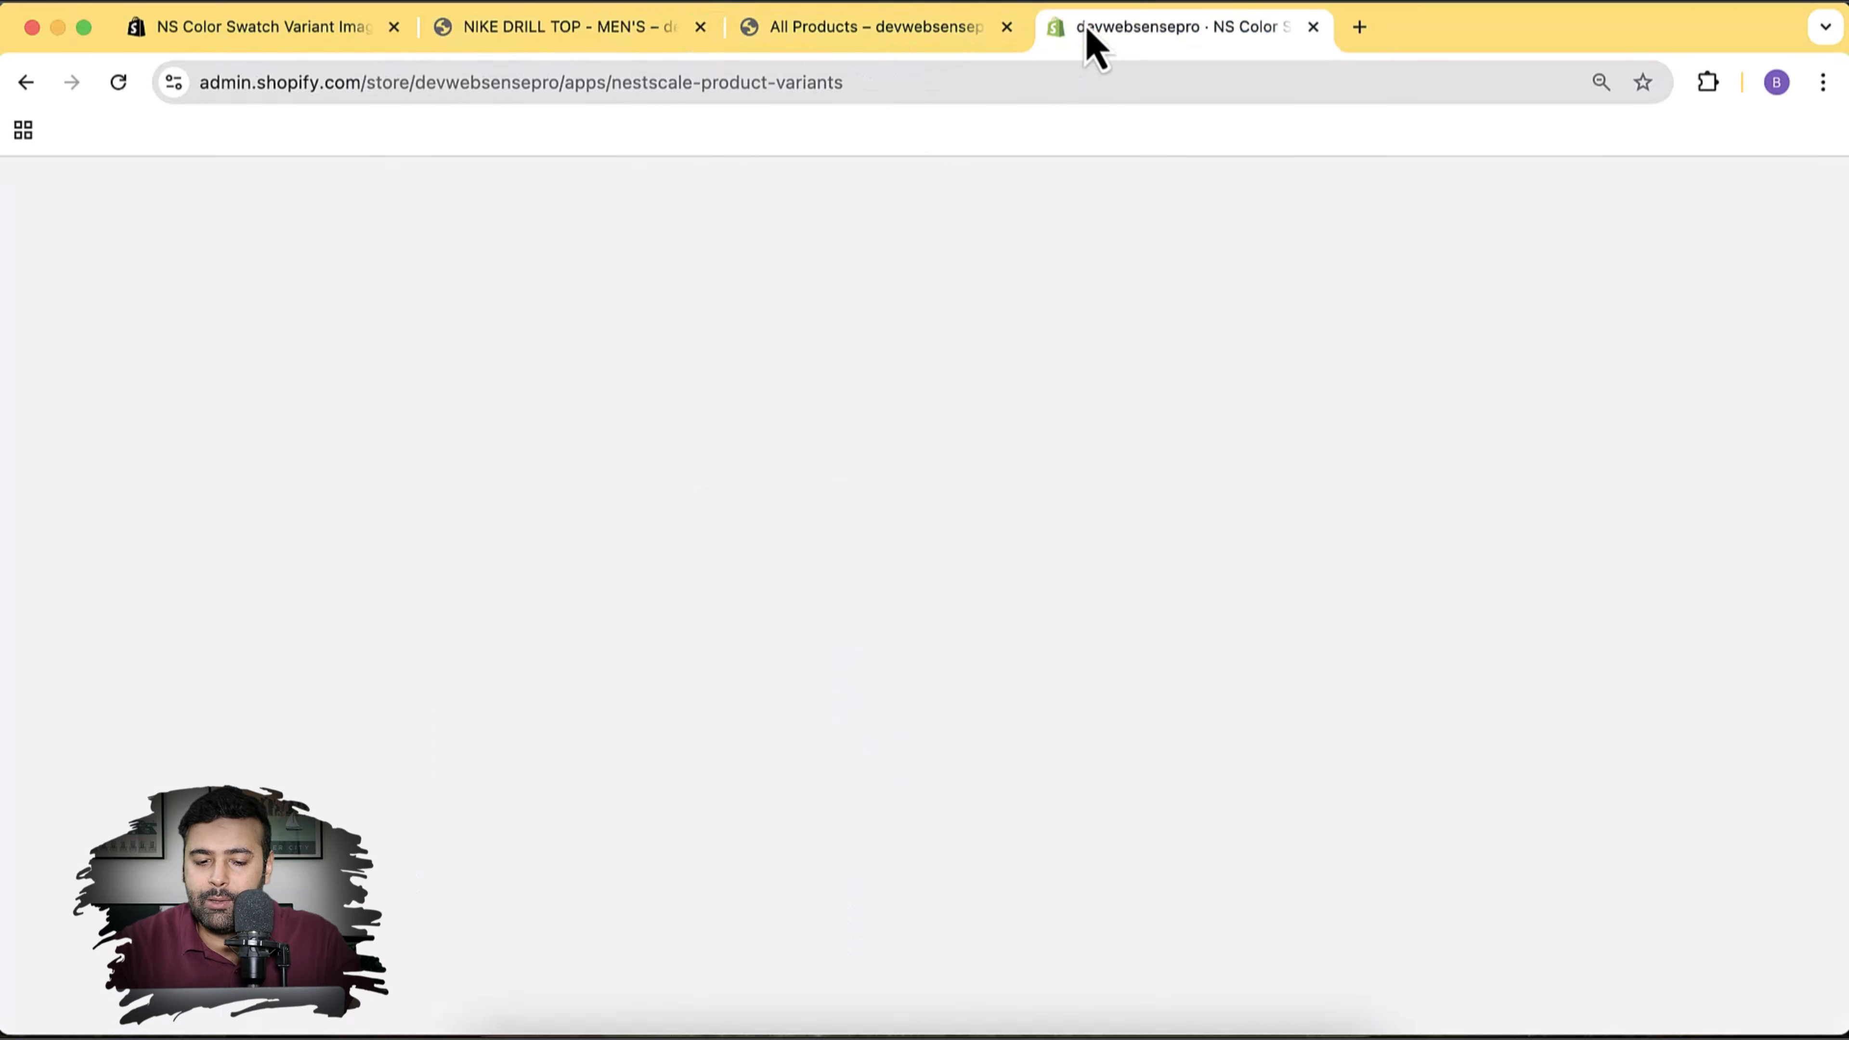
{"action": "triple_click", "coordinate": [452, 286]}
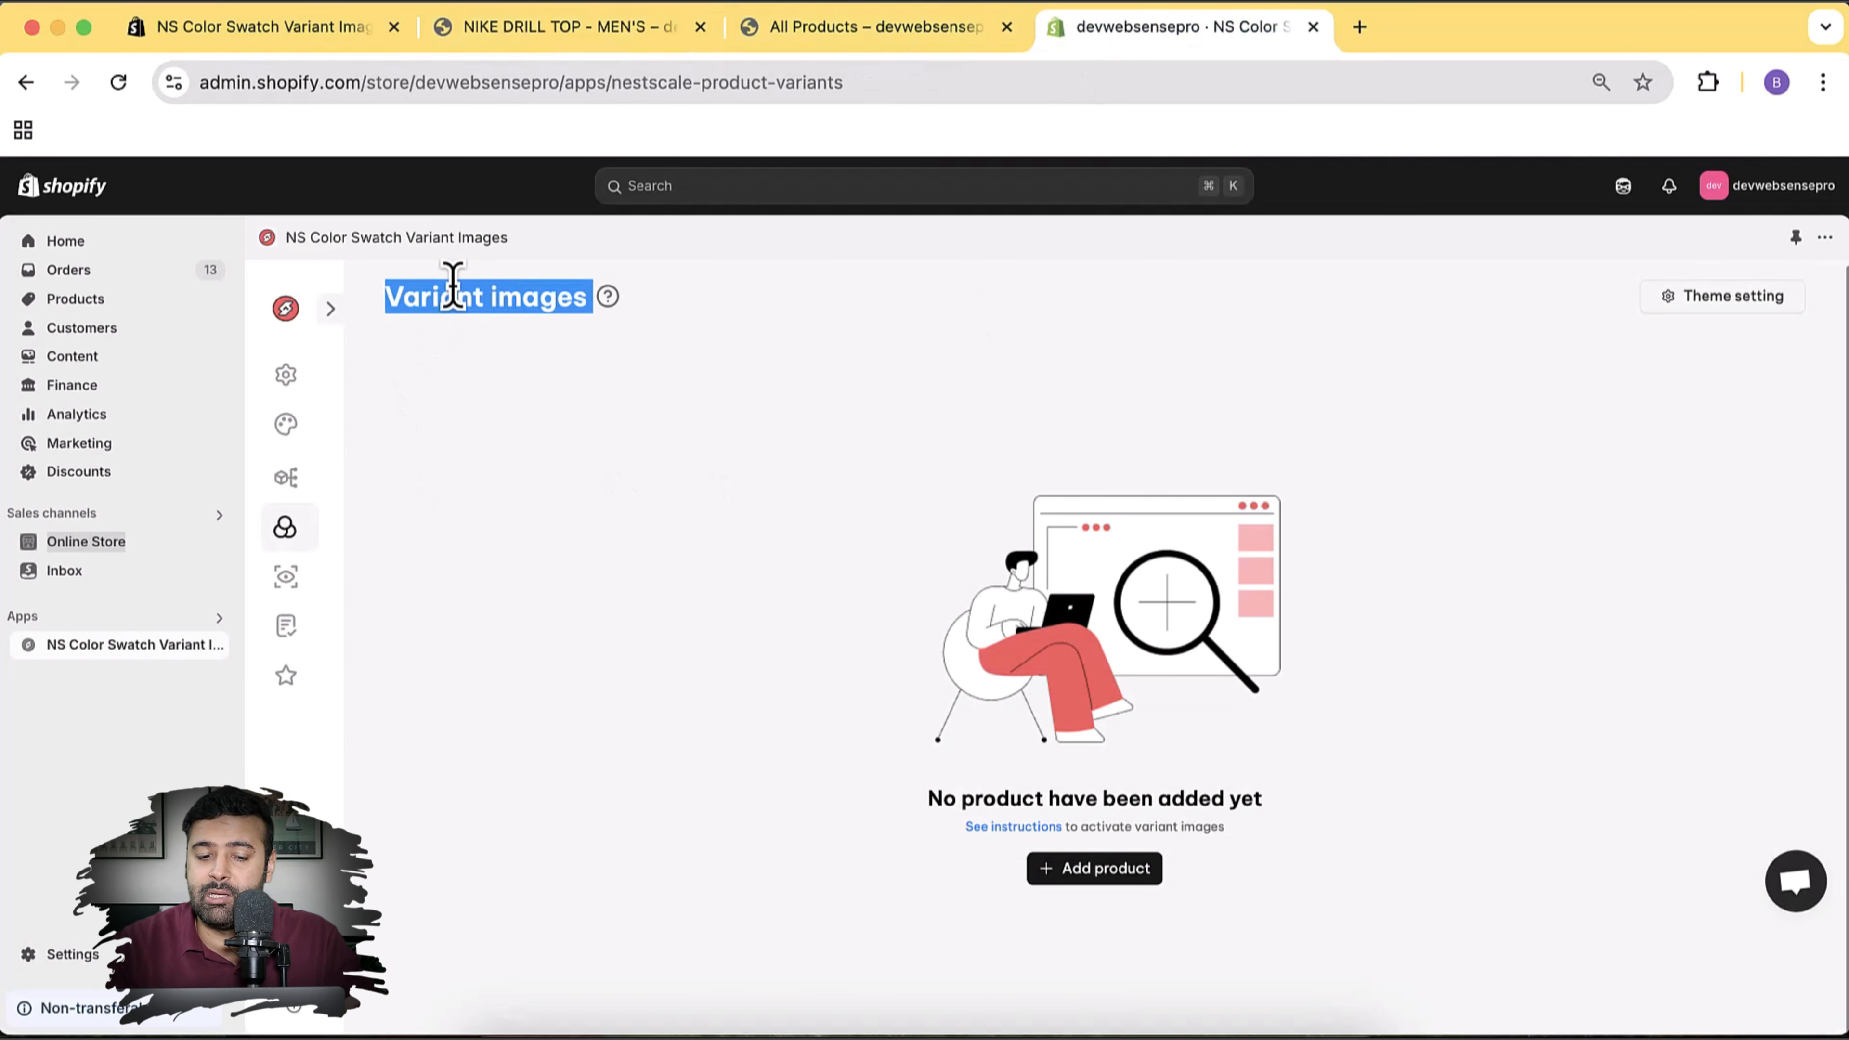
{"action": "left_click", "coordinate": [674, 436]}
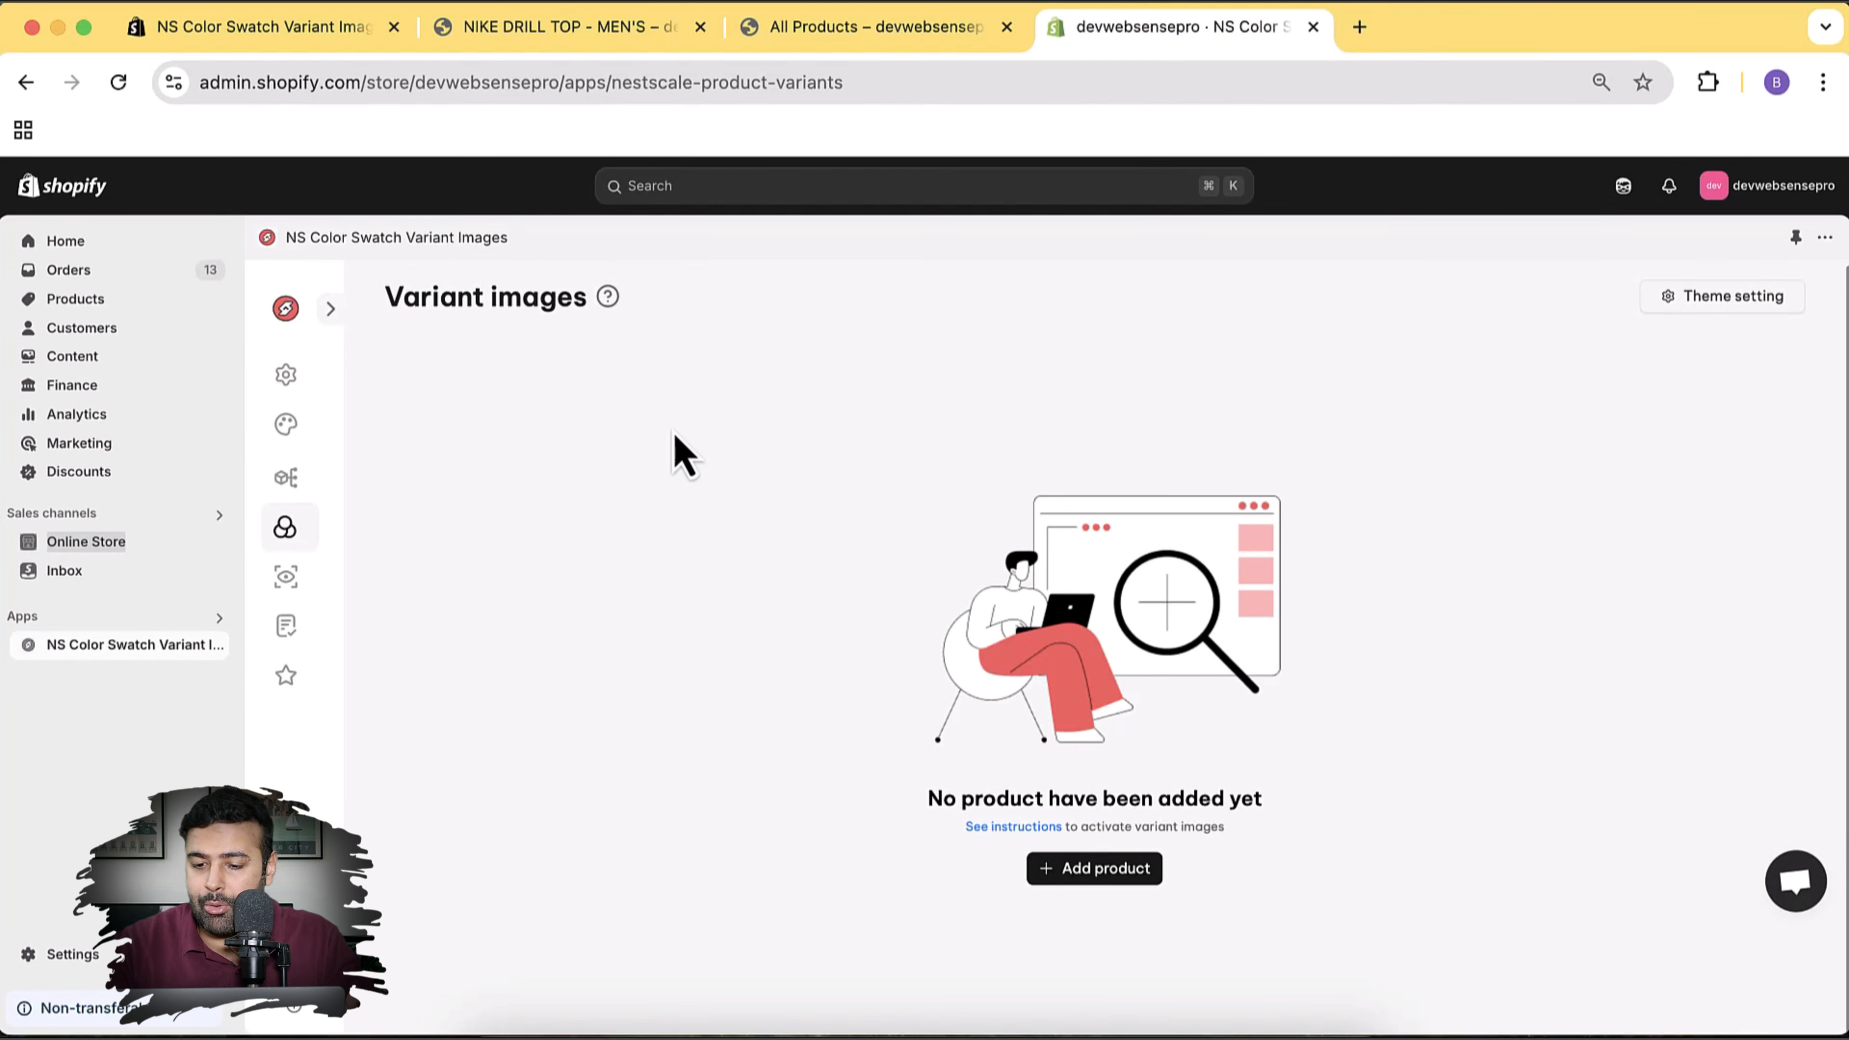
{"action": "left_click", "coordinate": [1121, 881]}
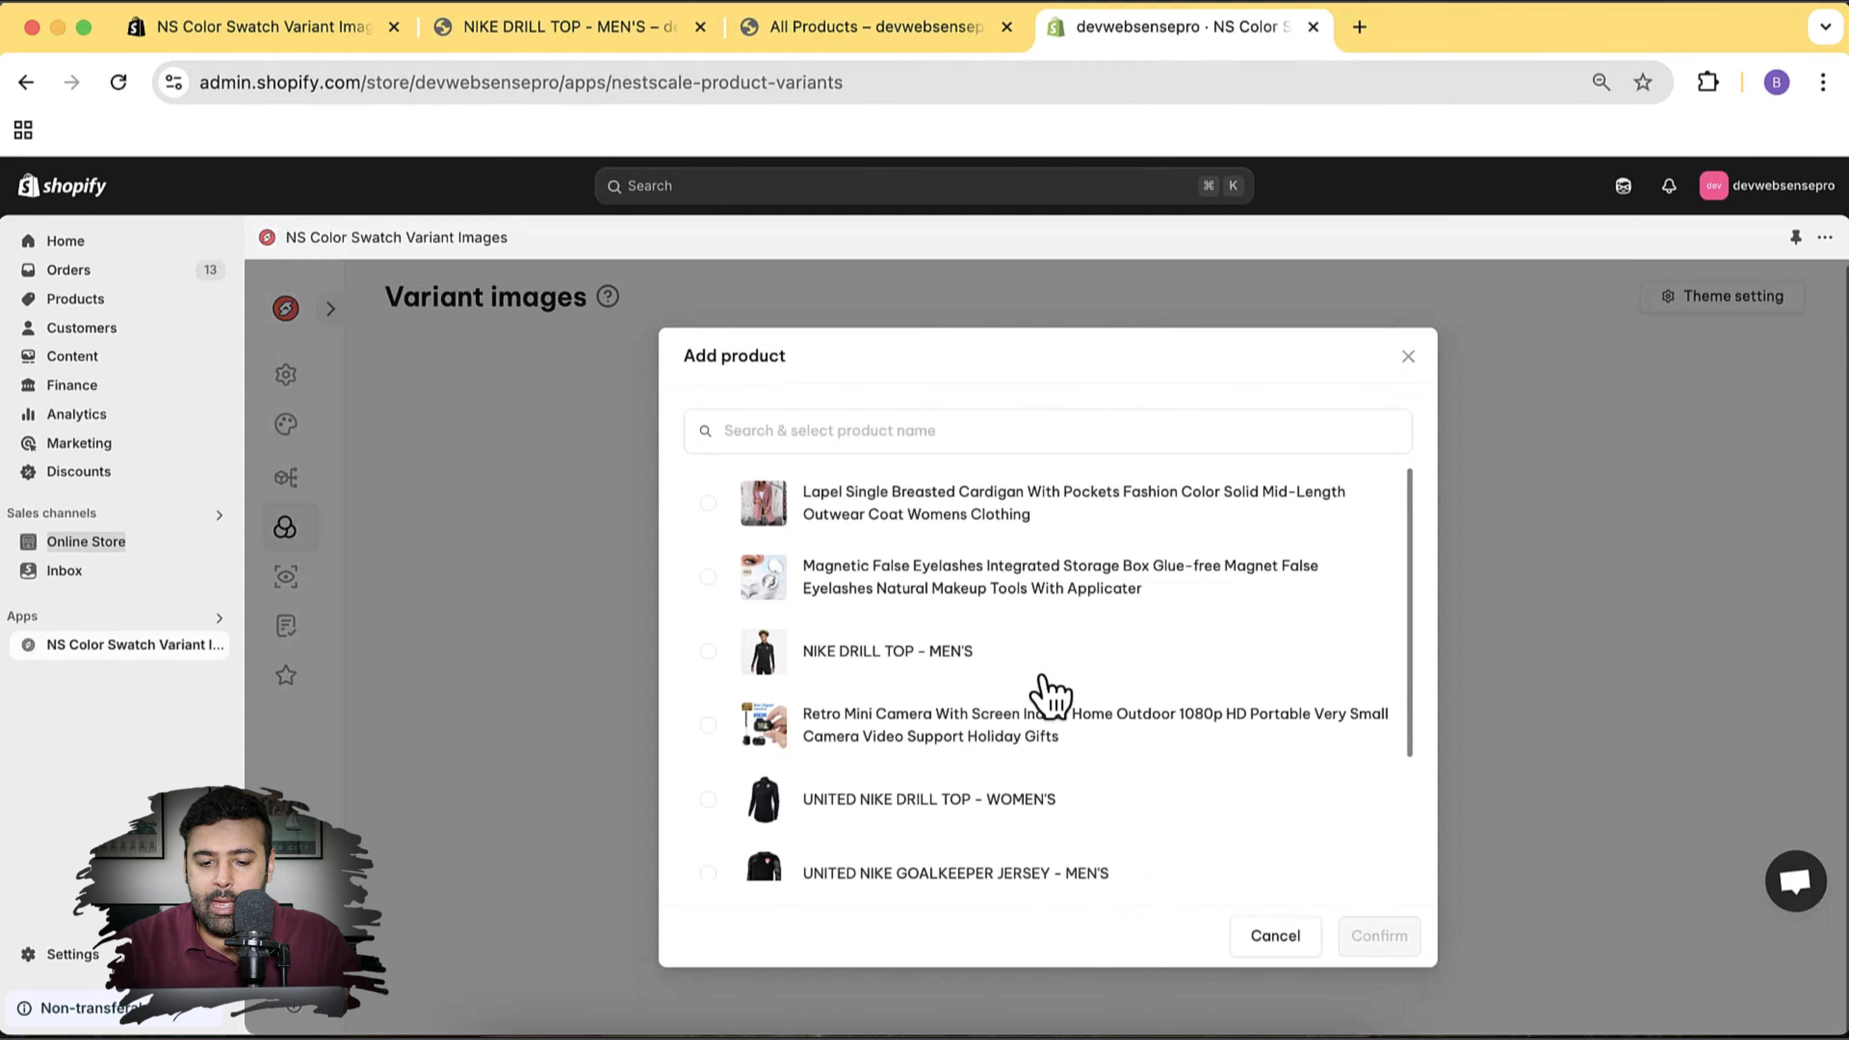
{"action": "scroll", "coordinate": [1121, 586], "scroll_direction": "down", "scroll_amount": 1}
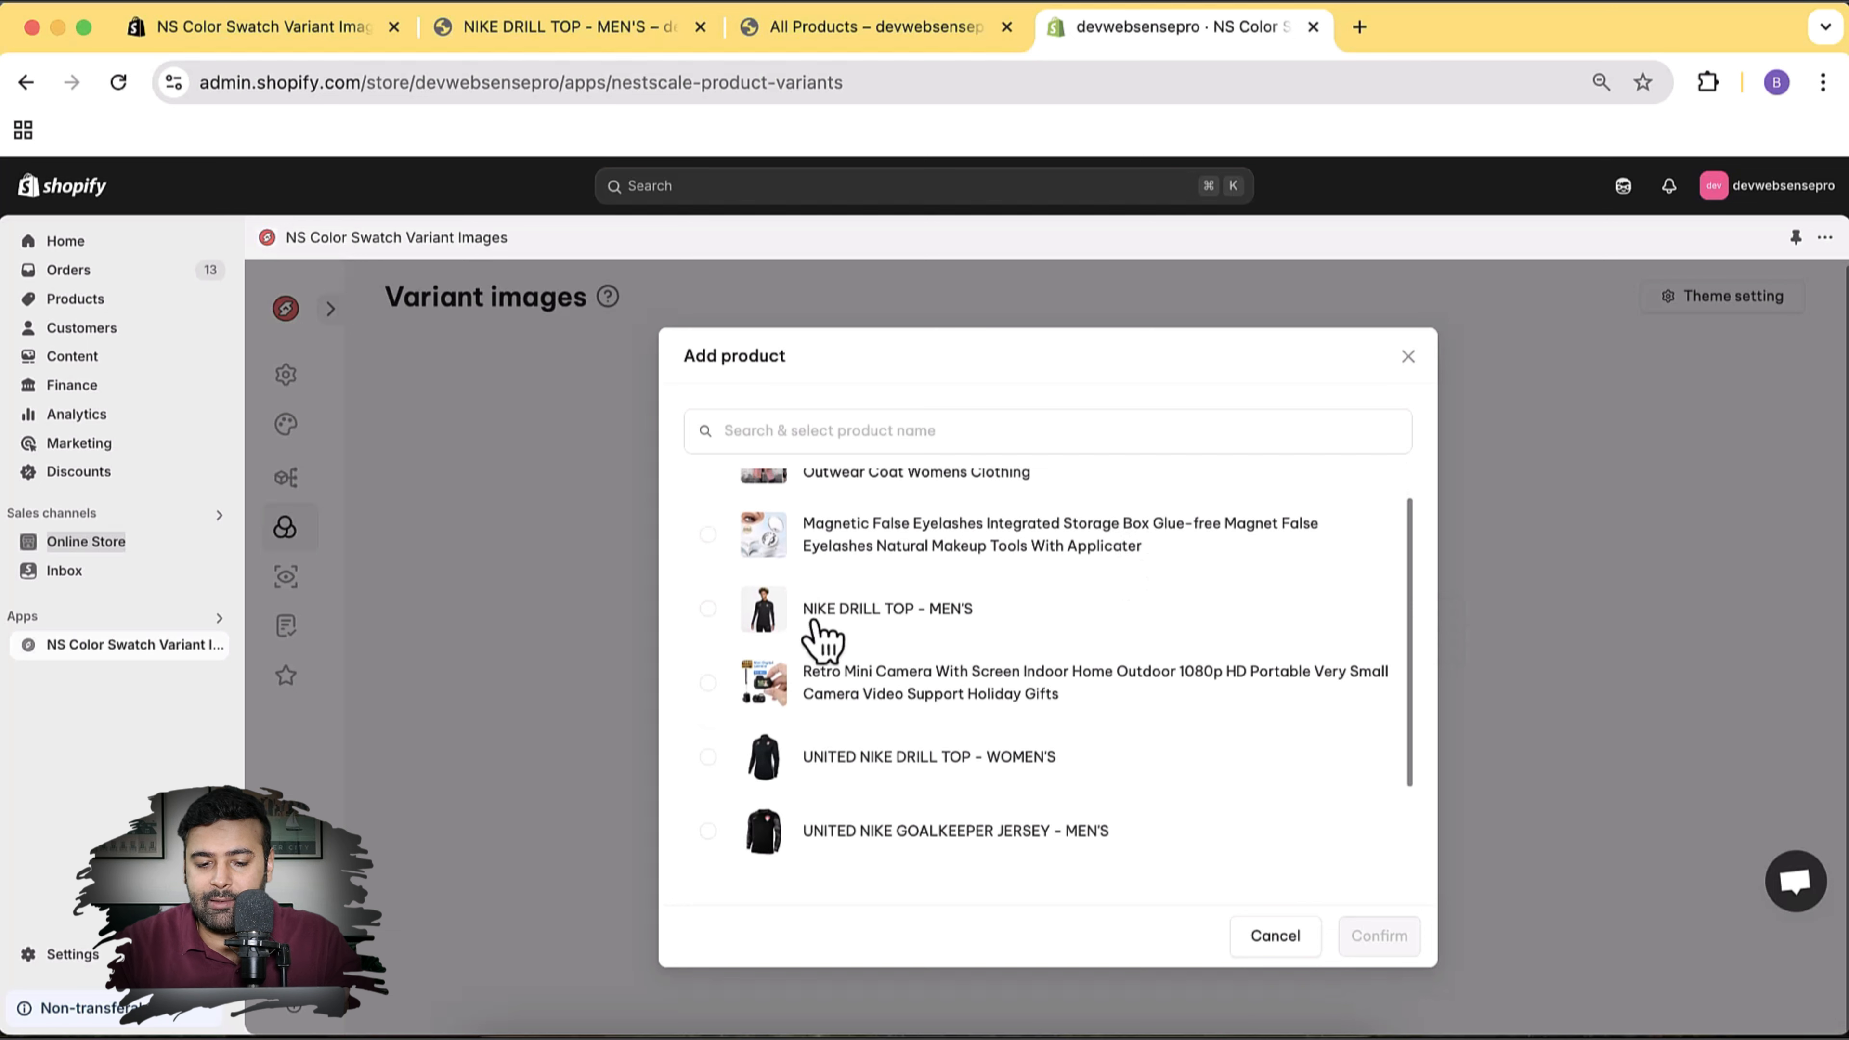
{"action": "left_click", "coordinate": [730, 619]}
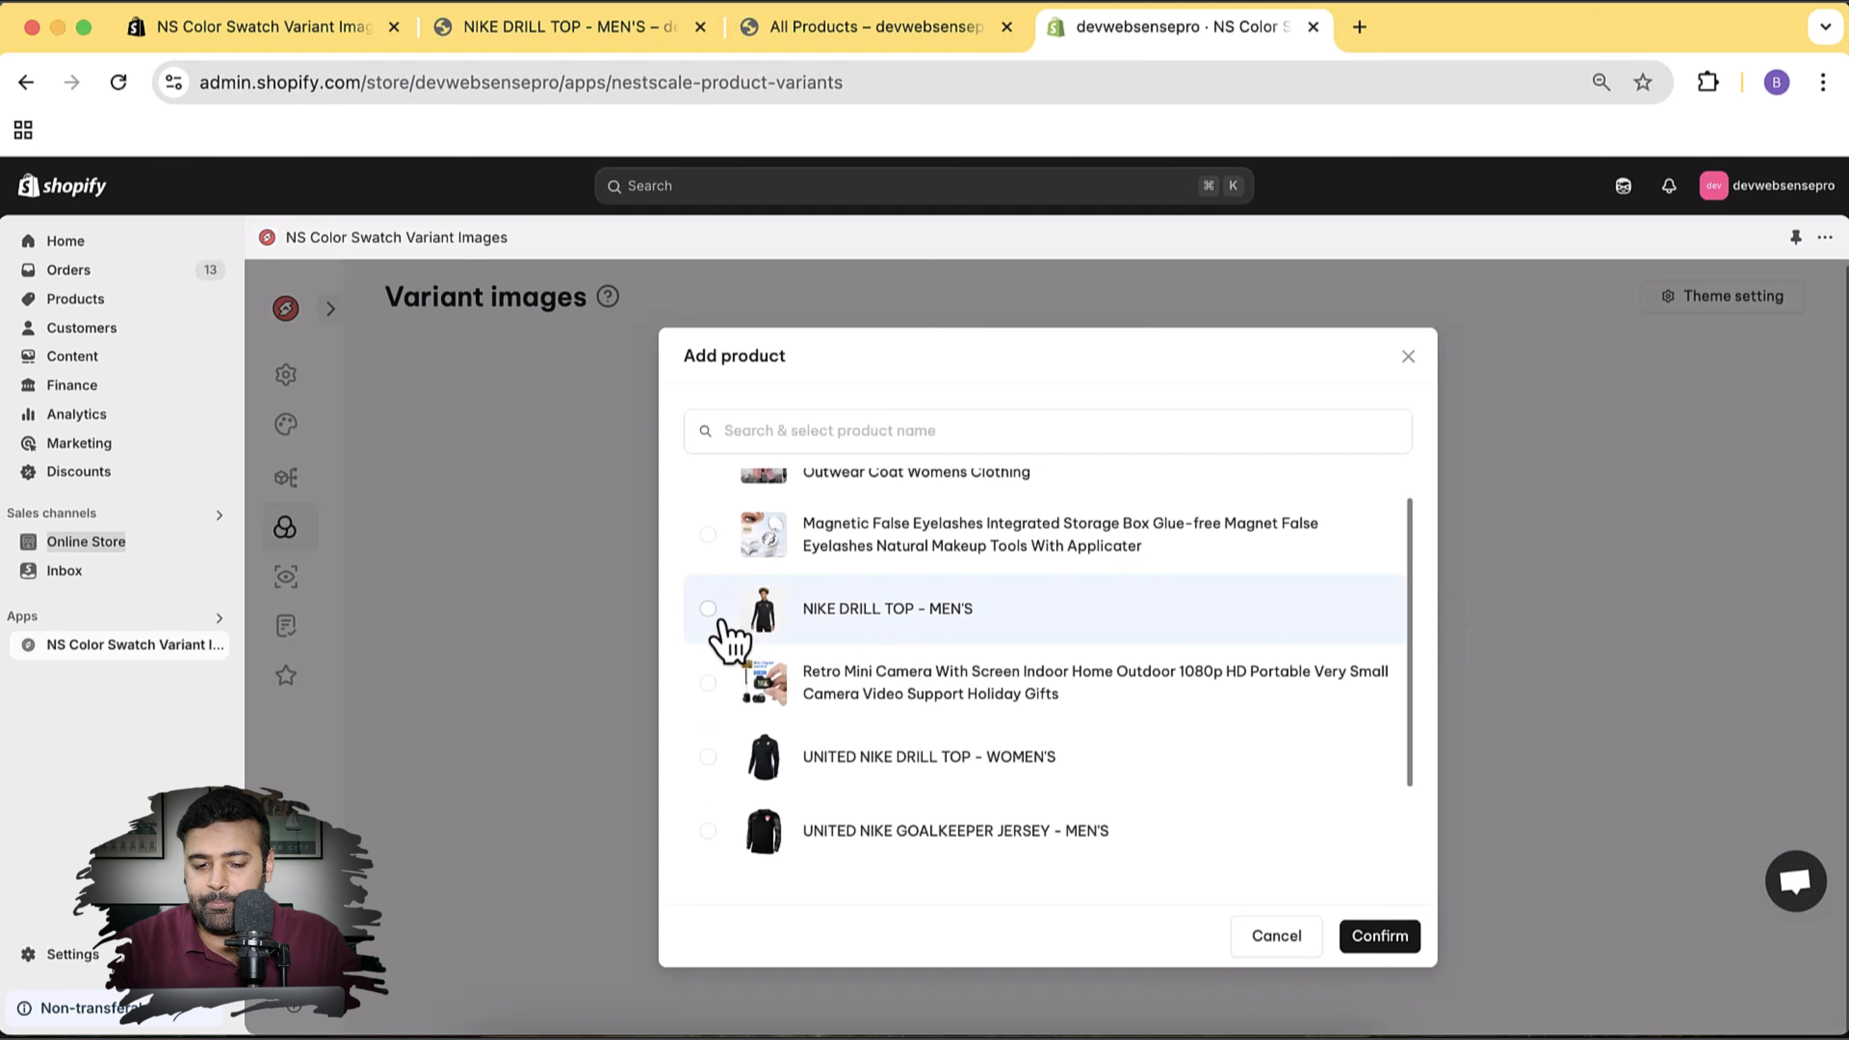
{"action": "left_click", "coordinate": [1380, 937]}
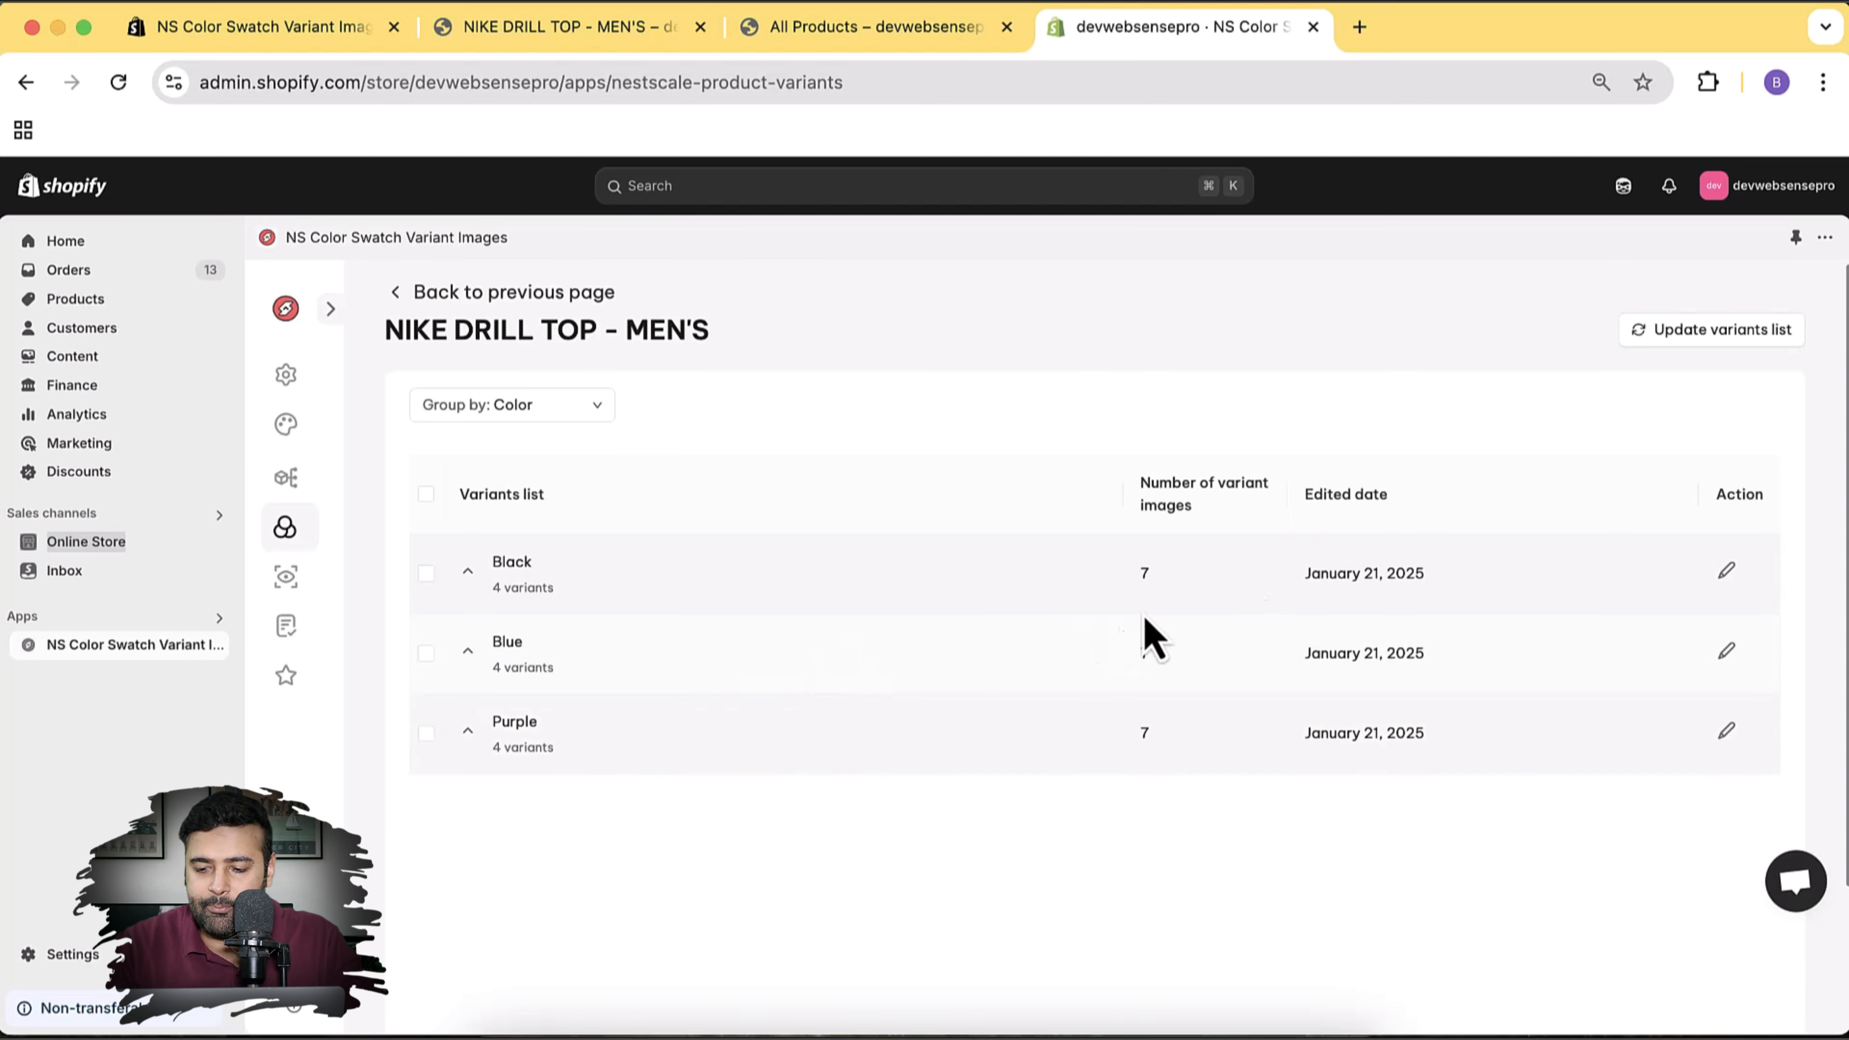
Edit the Black variants' images, deselect both blue T-shirt images and both purple jersey images, and save
{"action": "left_click", "coordinate": [1728, 572]}
{"action": "scroll", "coordinate": [978, 627], "scroll_direction": "down", "scroll_amount": 2}
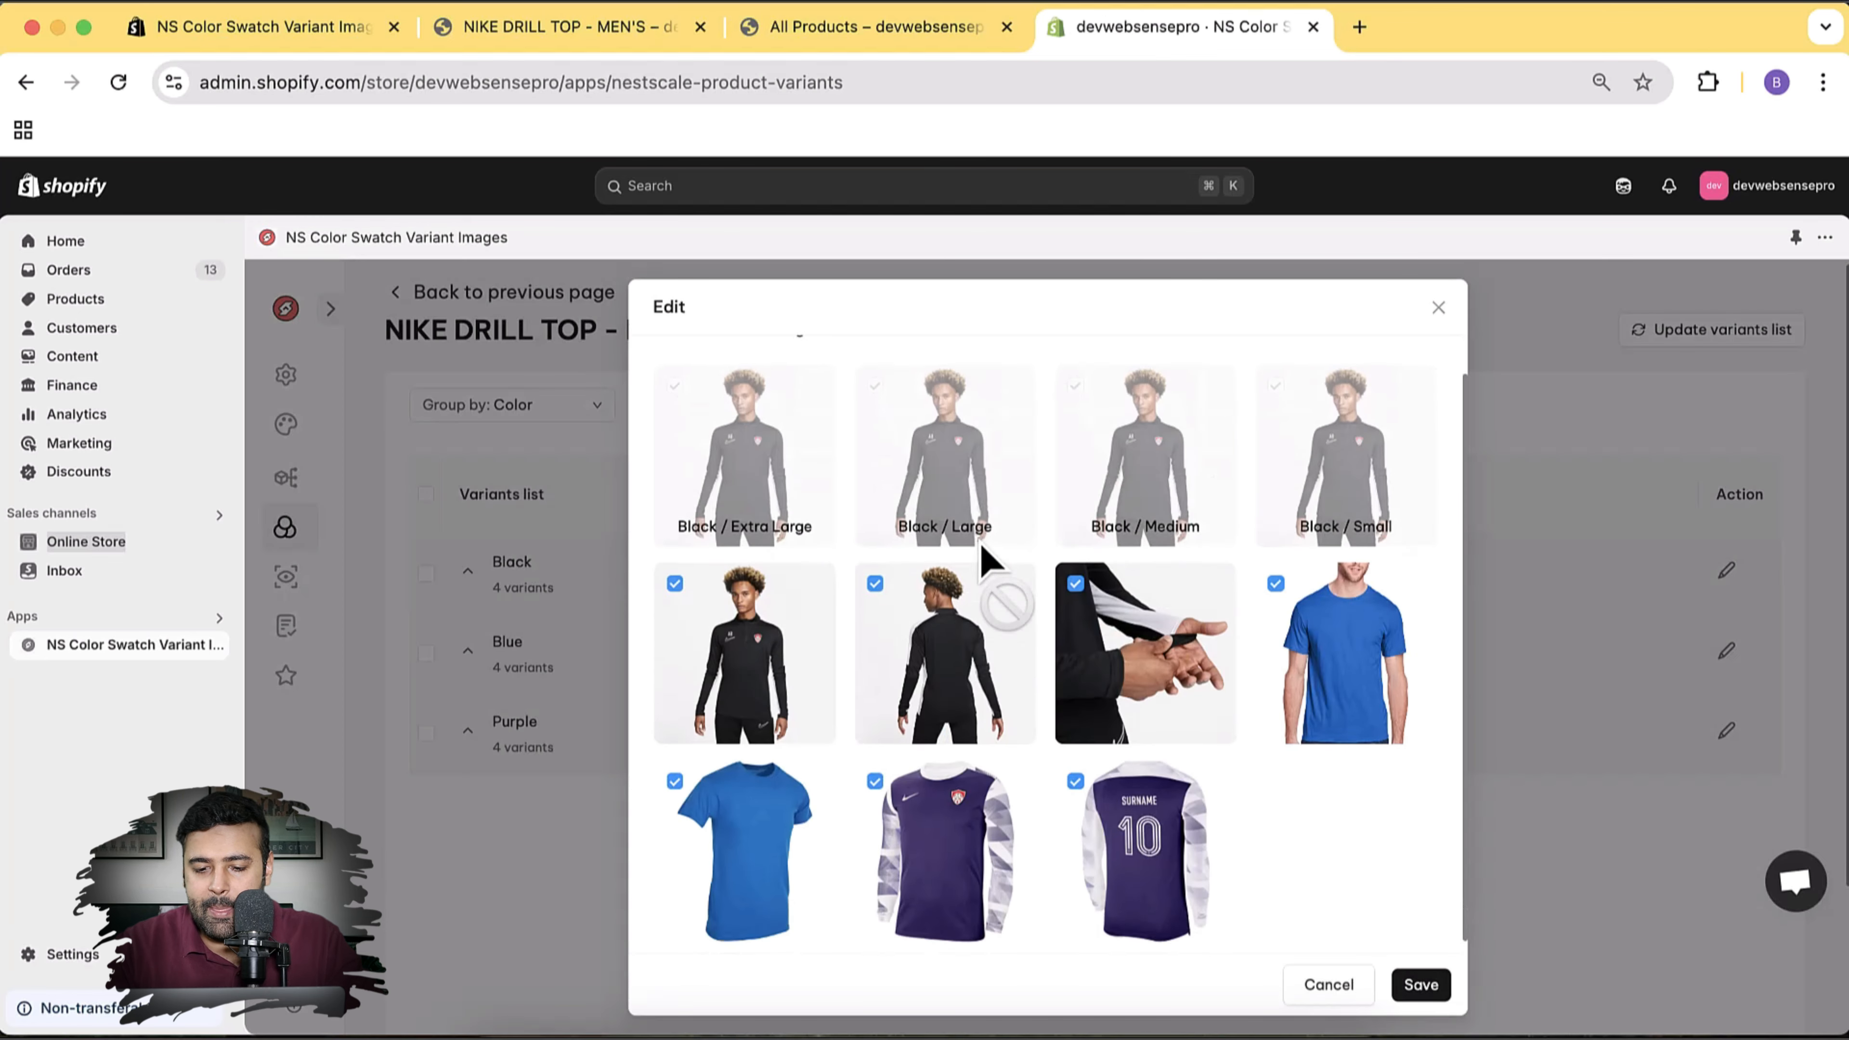
{"action": "left_click", "coordinate": [674, 768]}
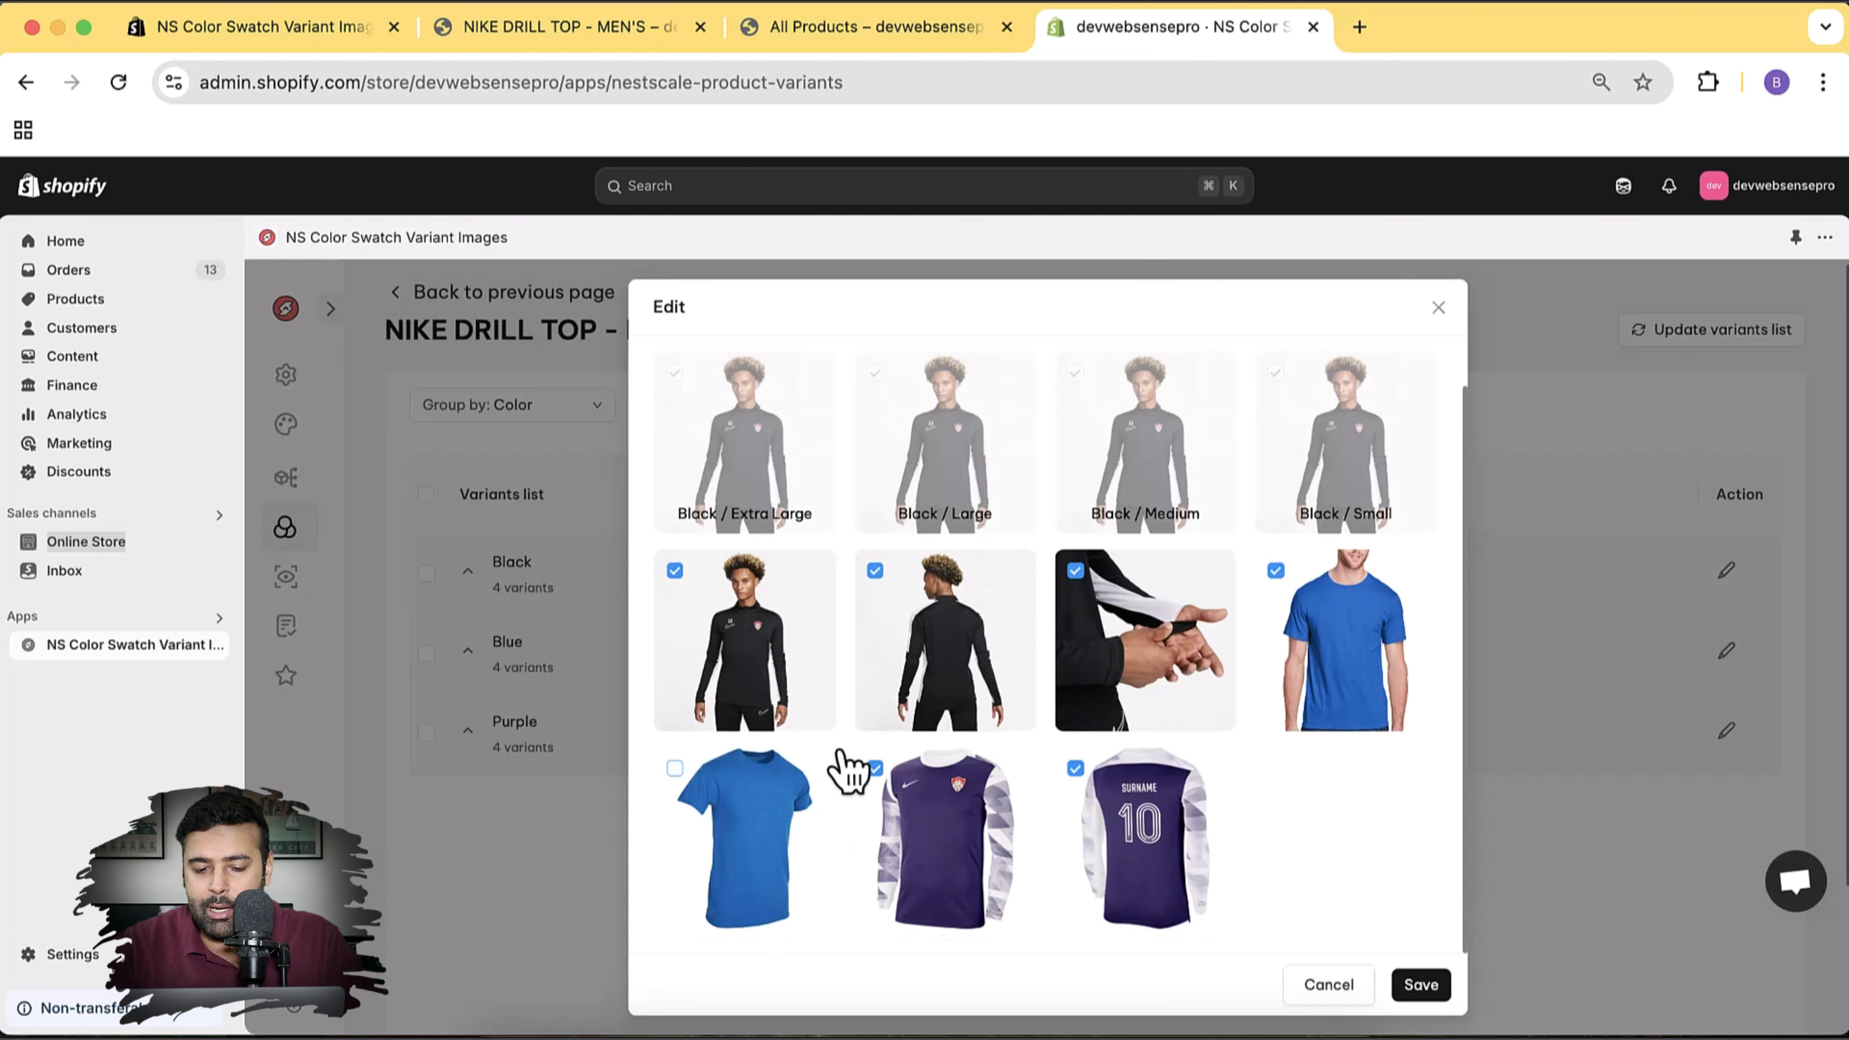
{"action": "left_click", "coordinate": [876, 769]}
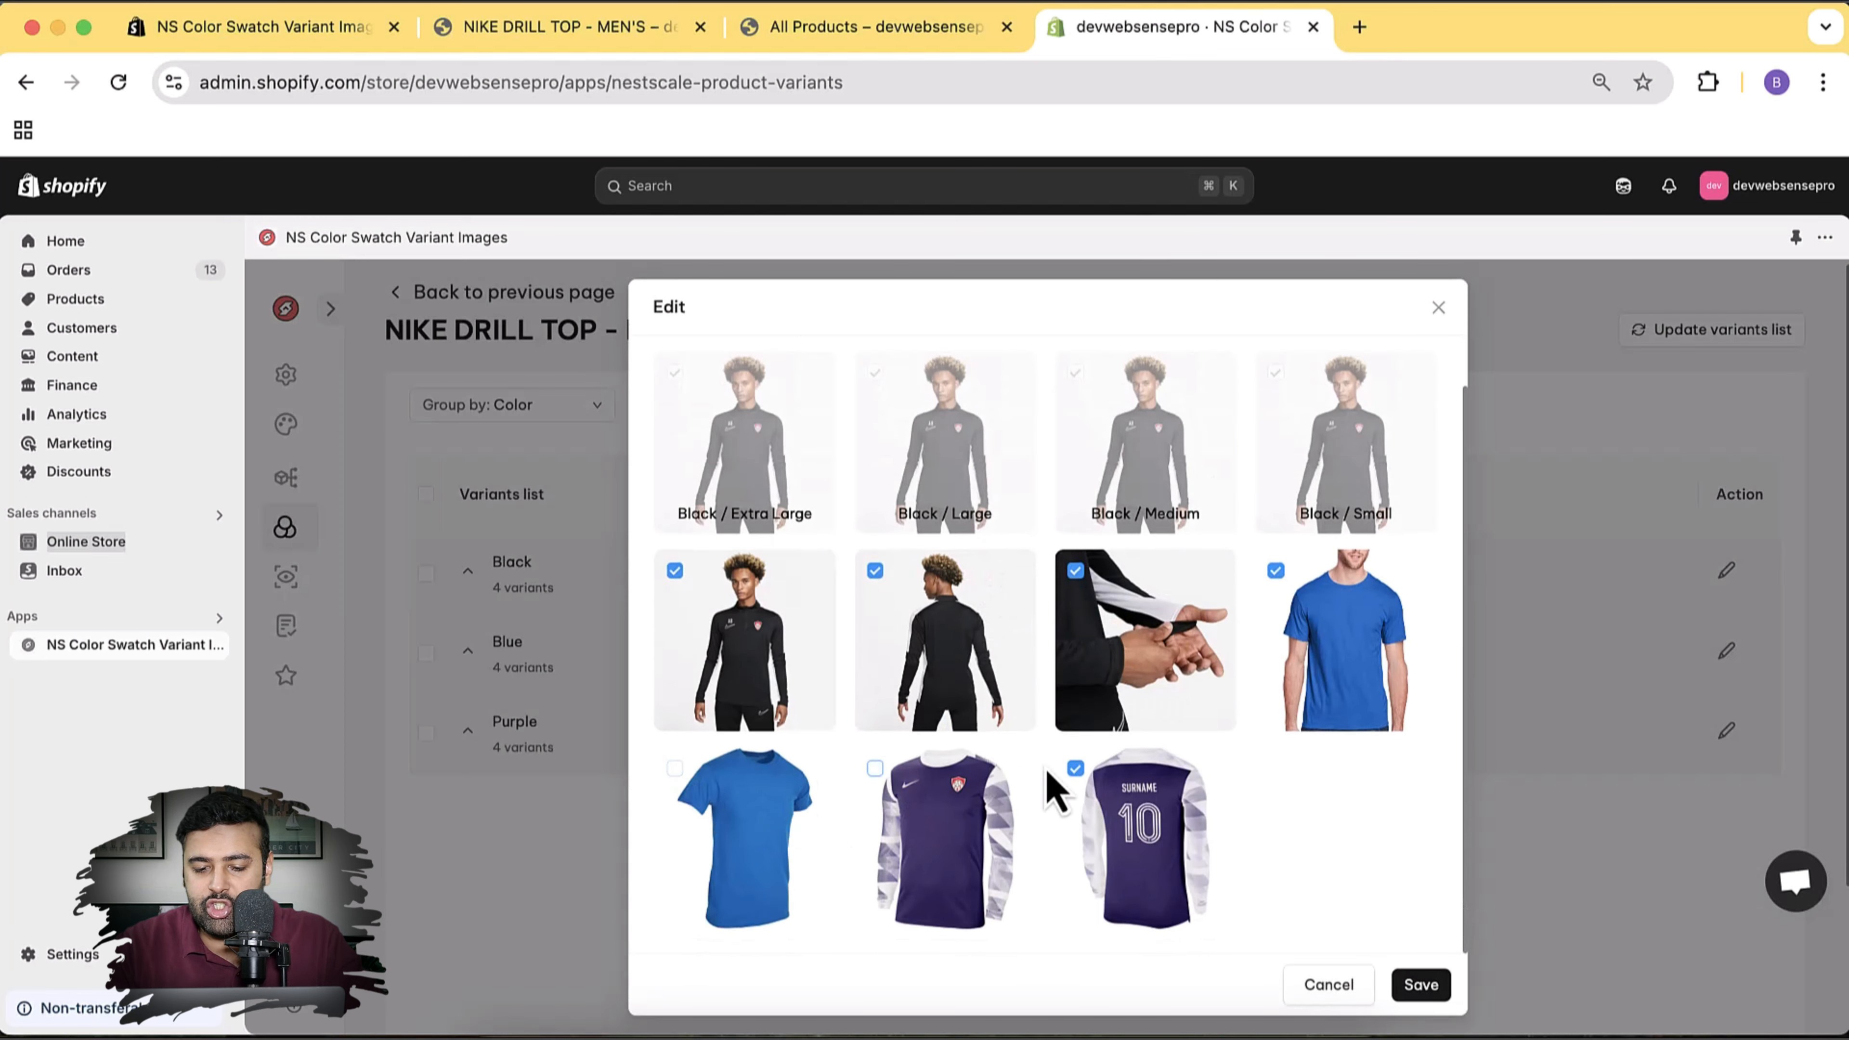
{"action": "left_click", "coordinate": [1081, 769]}
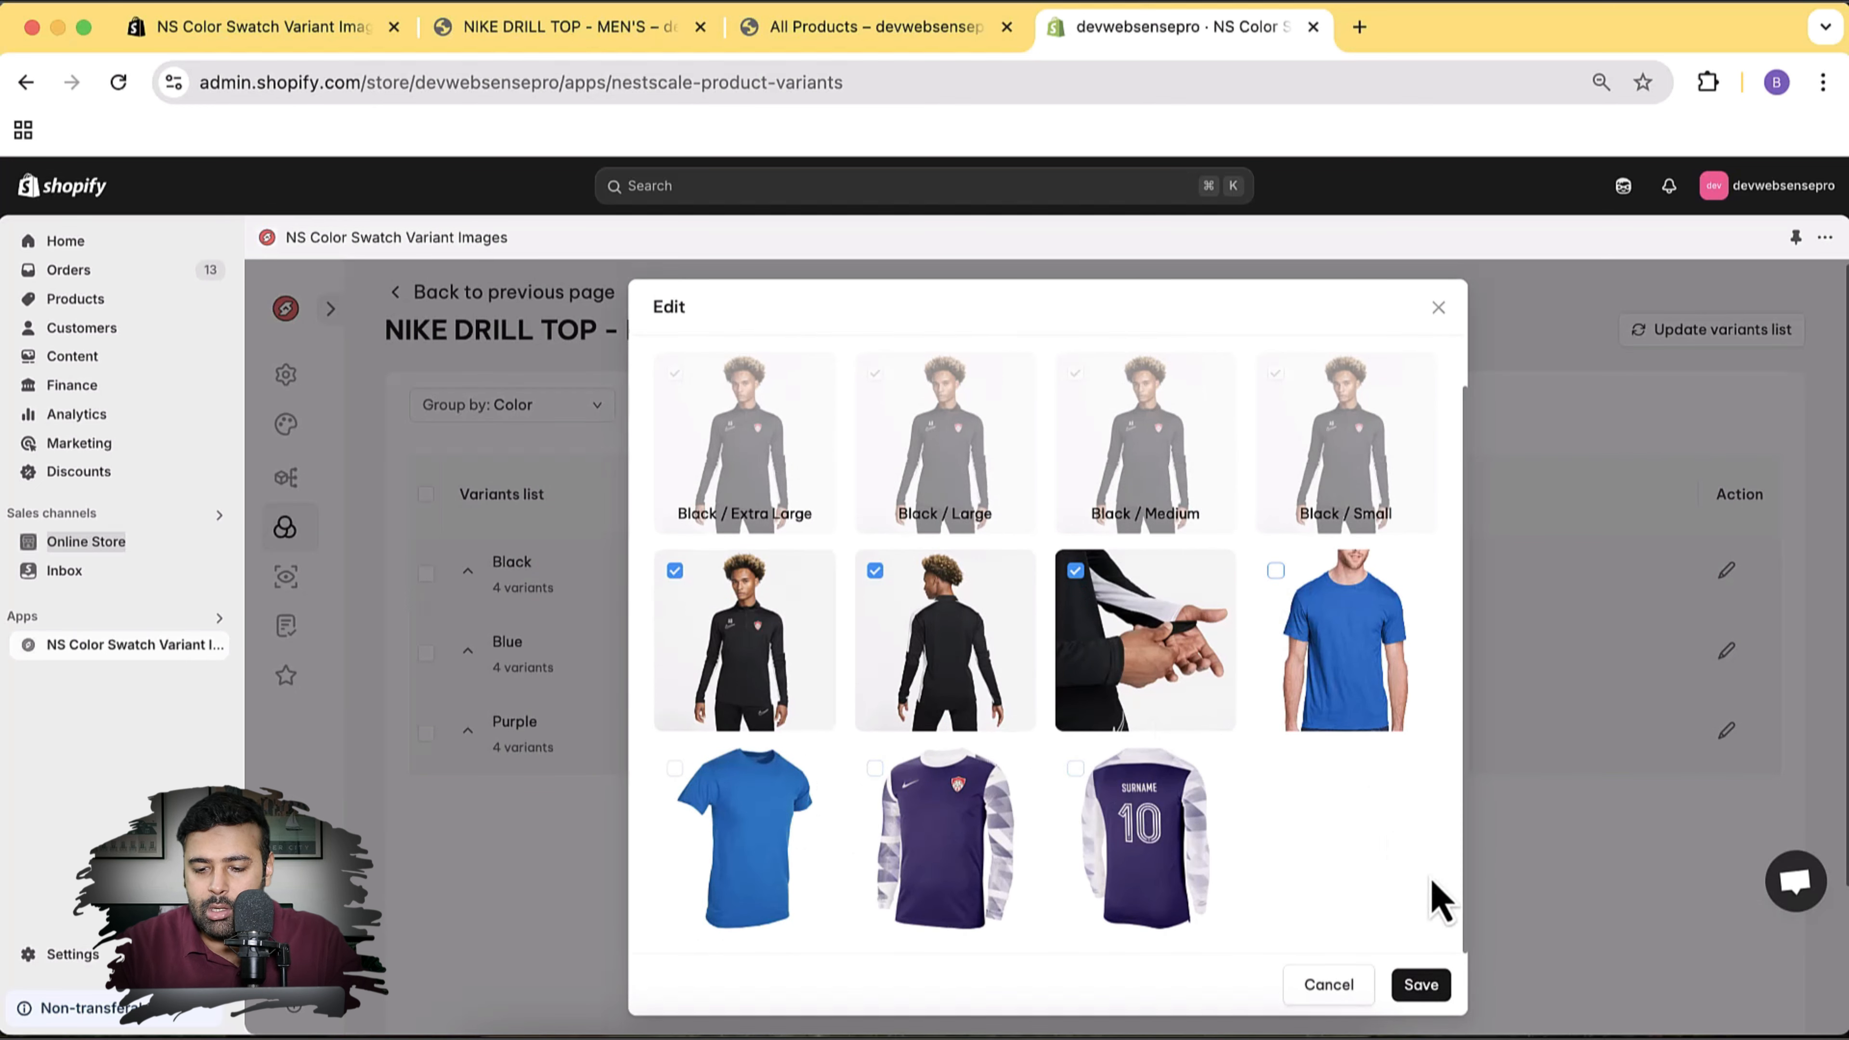
{"action": "left_click", "coordinate": [1423, 986]}
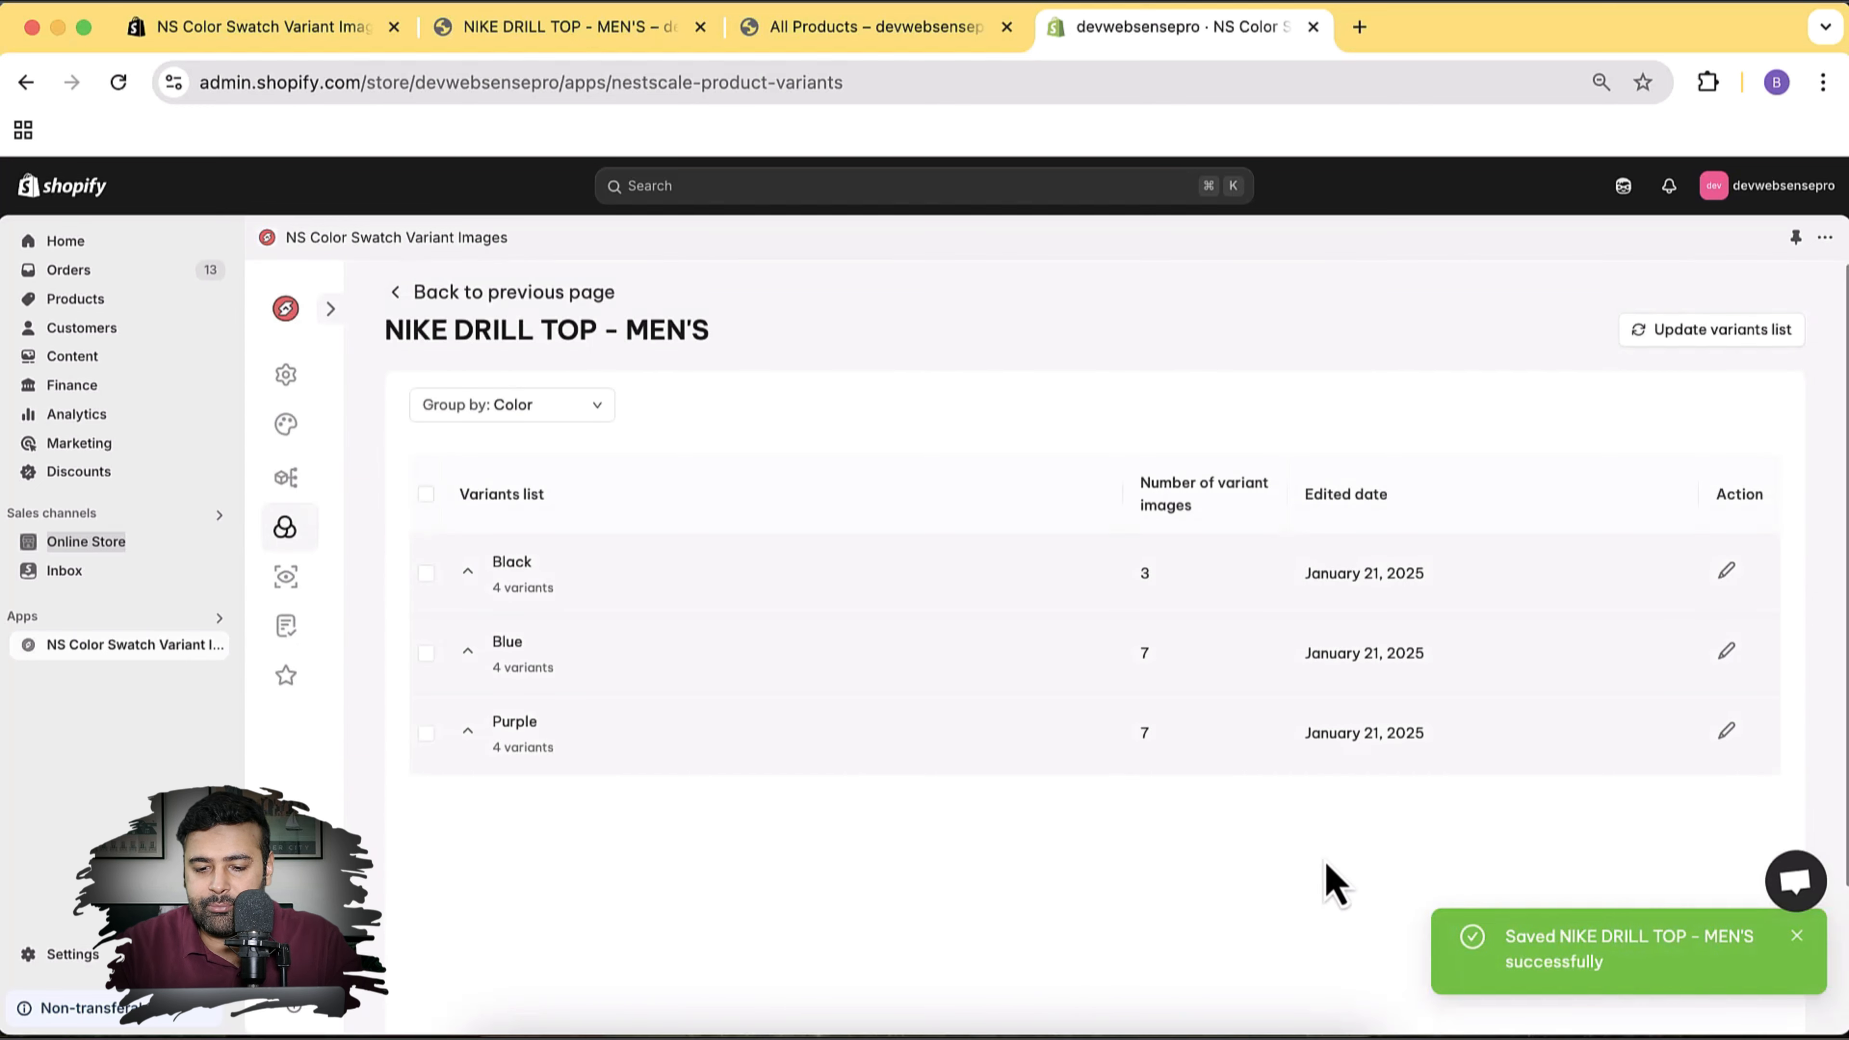
Edit the Blue variants' images, deselect the three black top images and both purple jersey images, and save
{"action": "left_click", "coordinate": [1727, 655]}
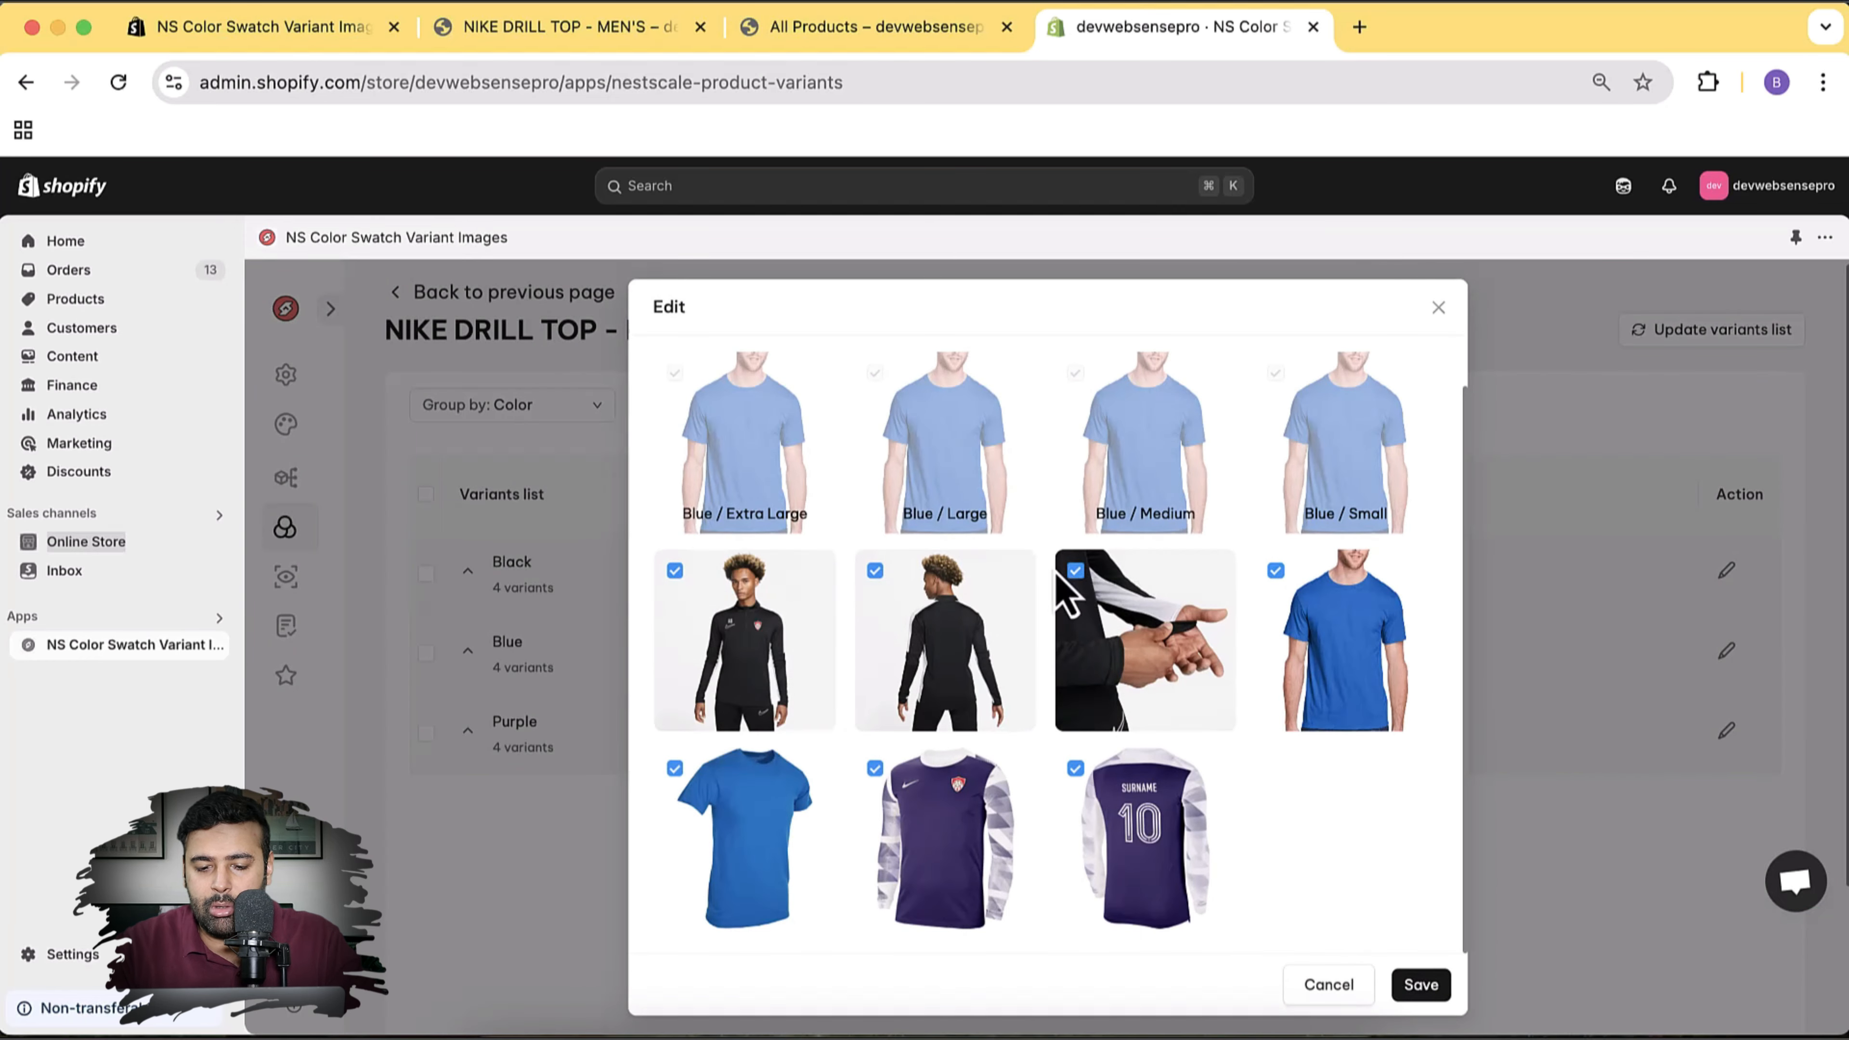
{"action": "left_click", "coordinate": [1075, 571]}
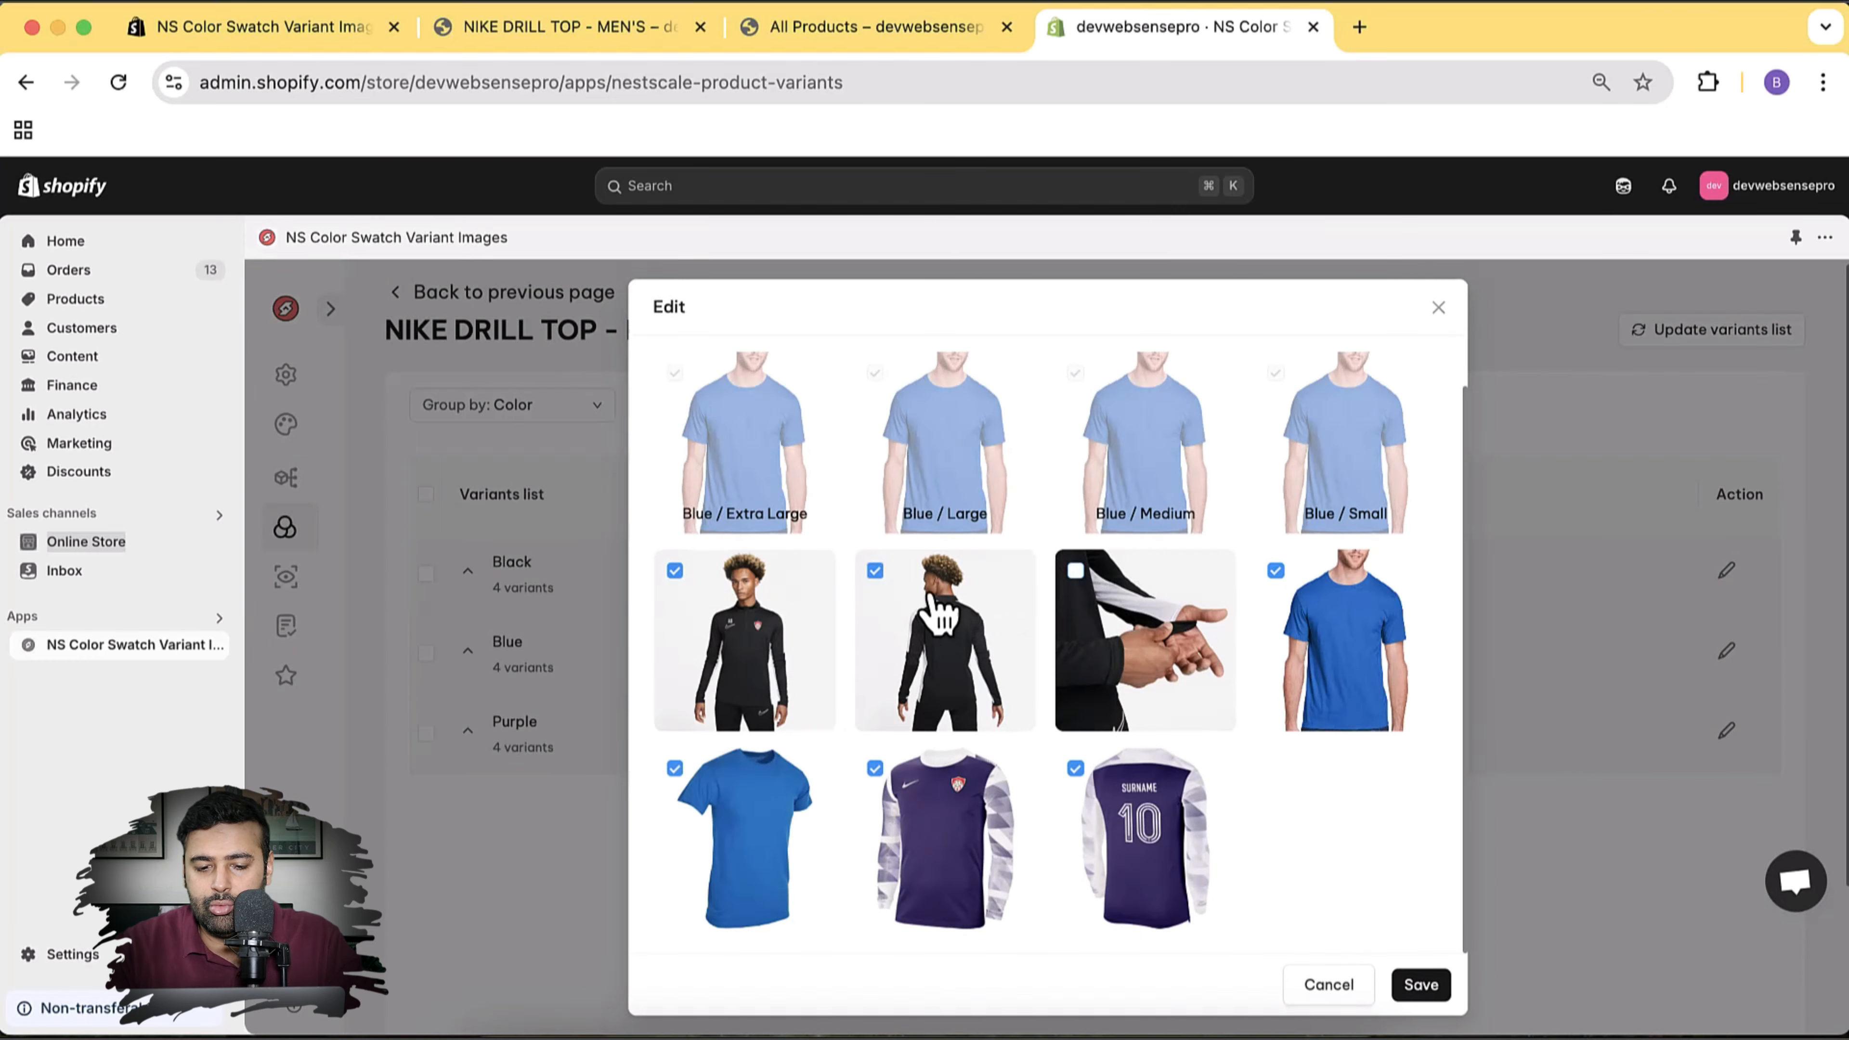
{"action": "left_click", "coordinate": [874, 570]}
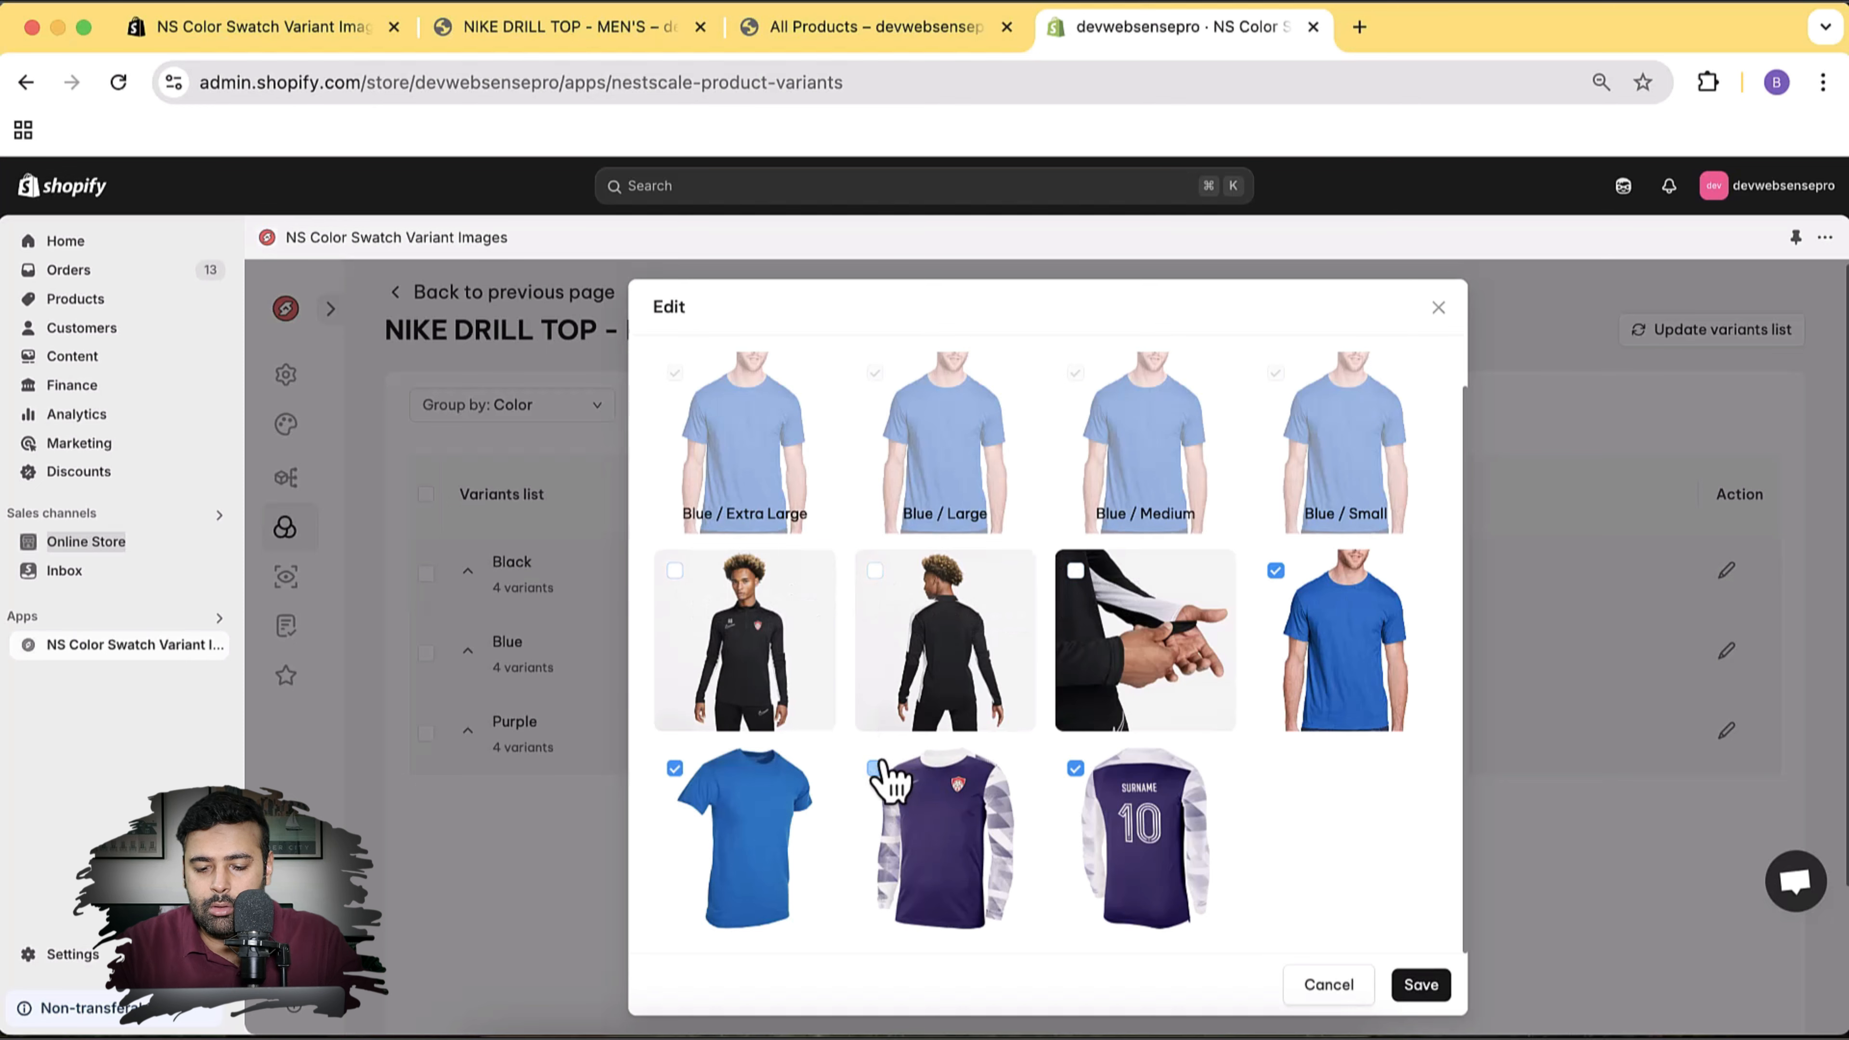
{"action": "left_click", "coordinate": [1075, 767]}
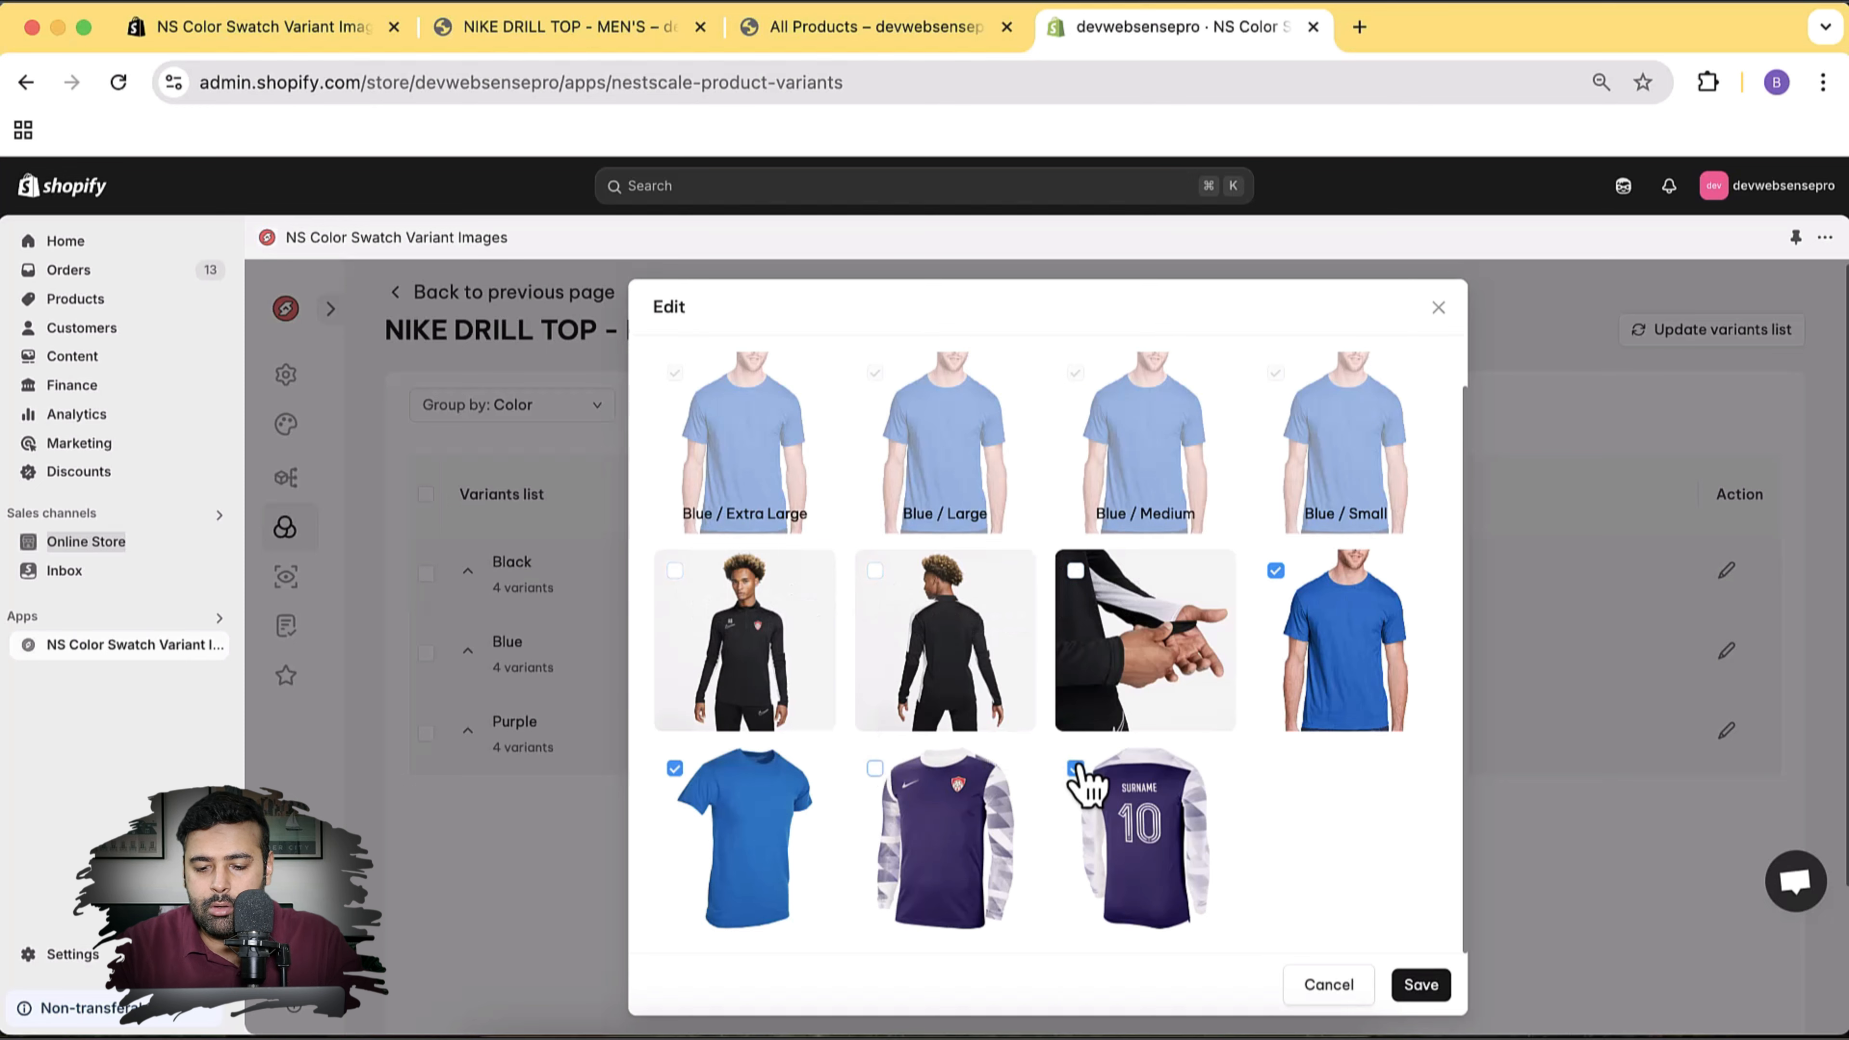
{"action": "left_click", "coordinate": [1421, 984]}
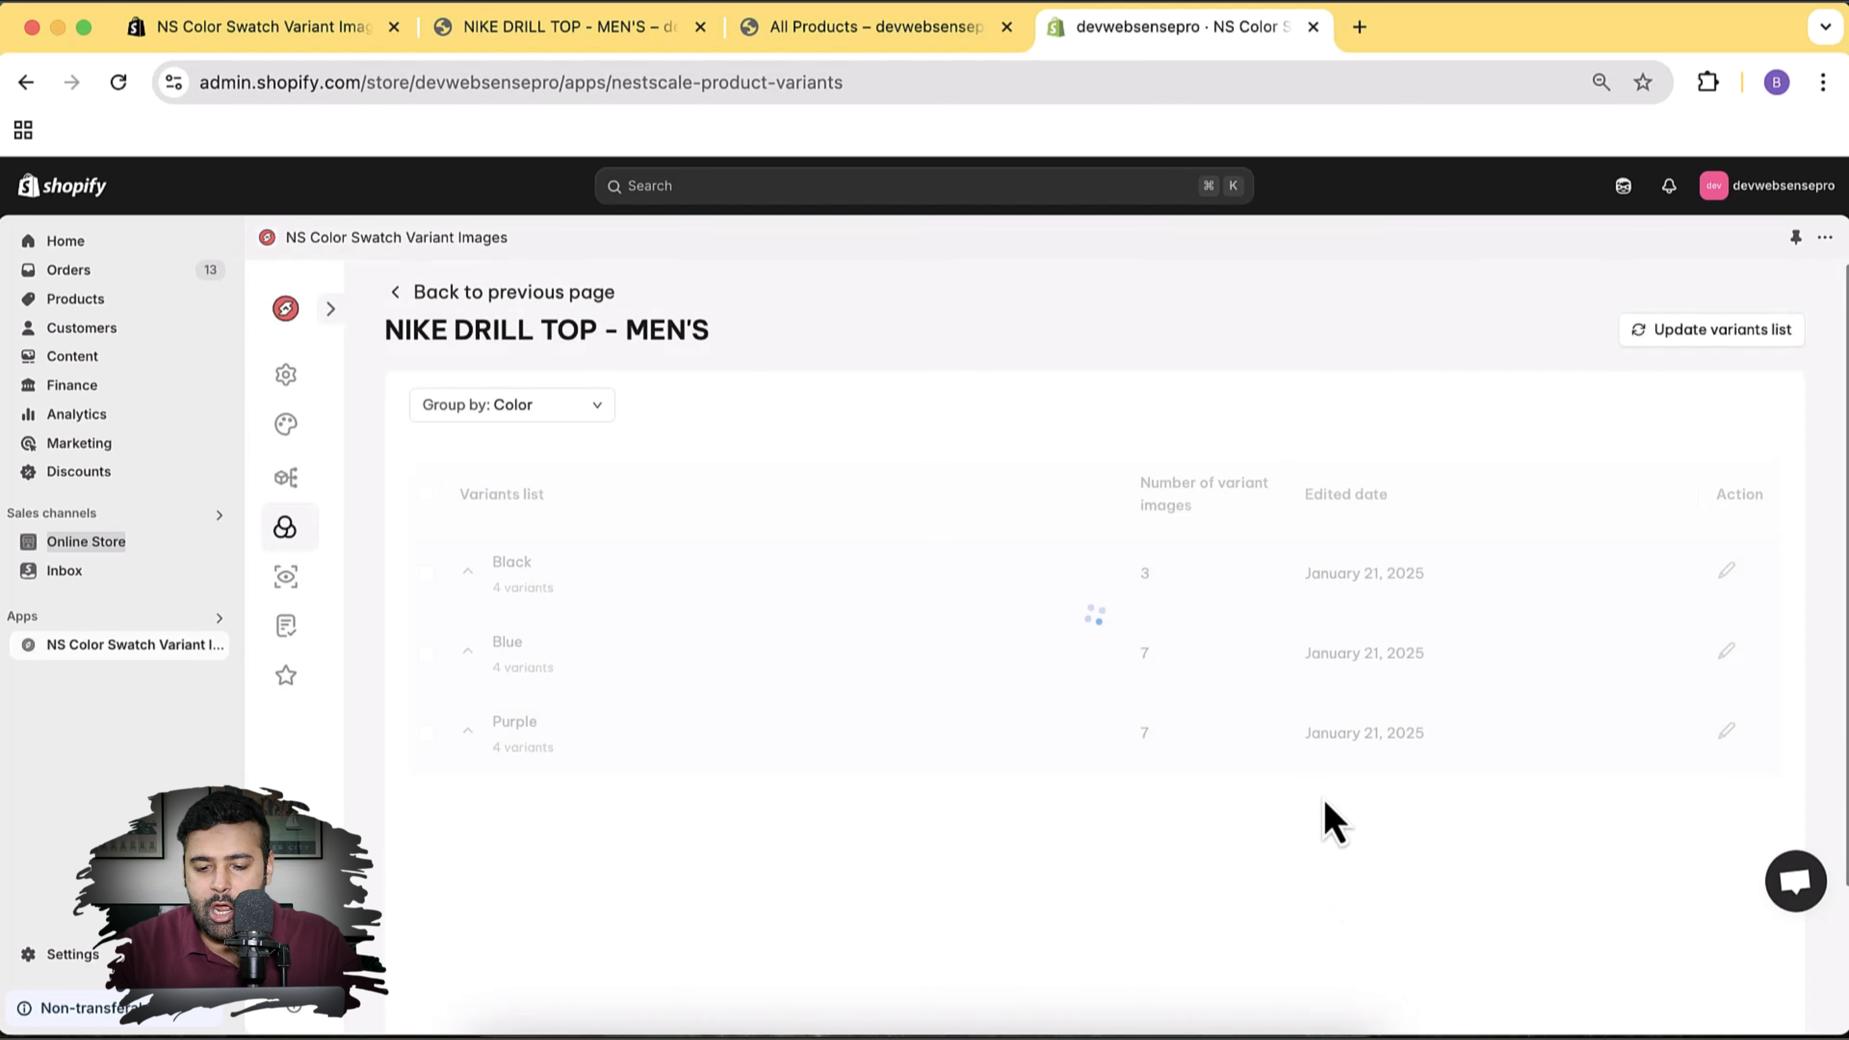
Edit the Purple variants' images, deselect the three black top images and both blue T-shirt images, and save
{"action": "left_click", "coordinate": [1726, 731]}
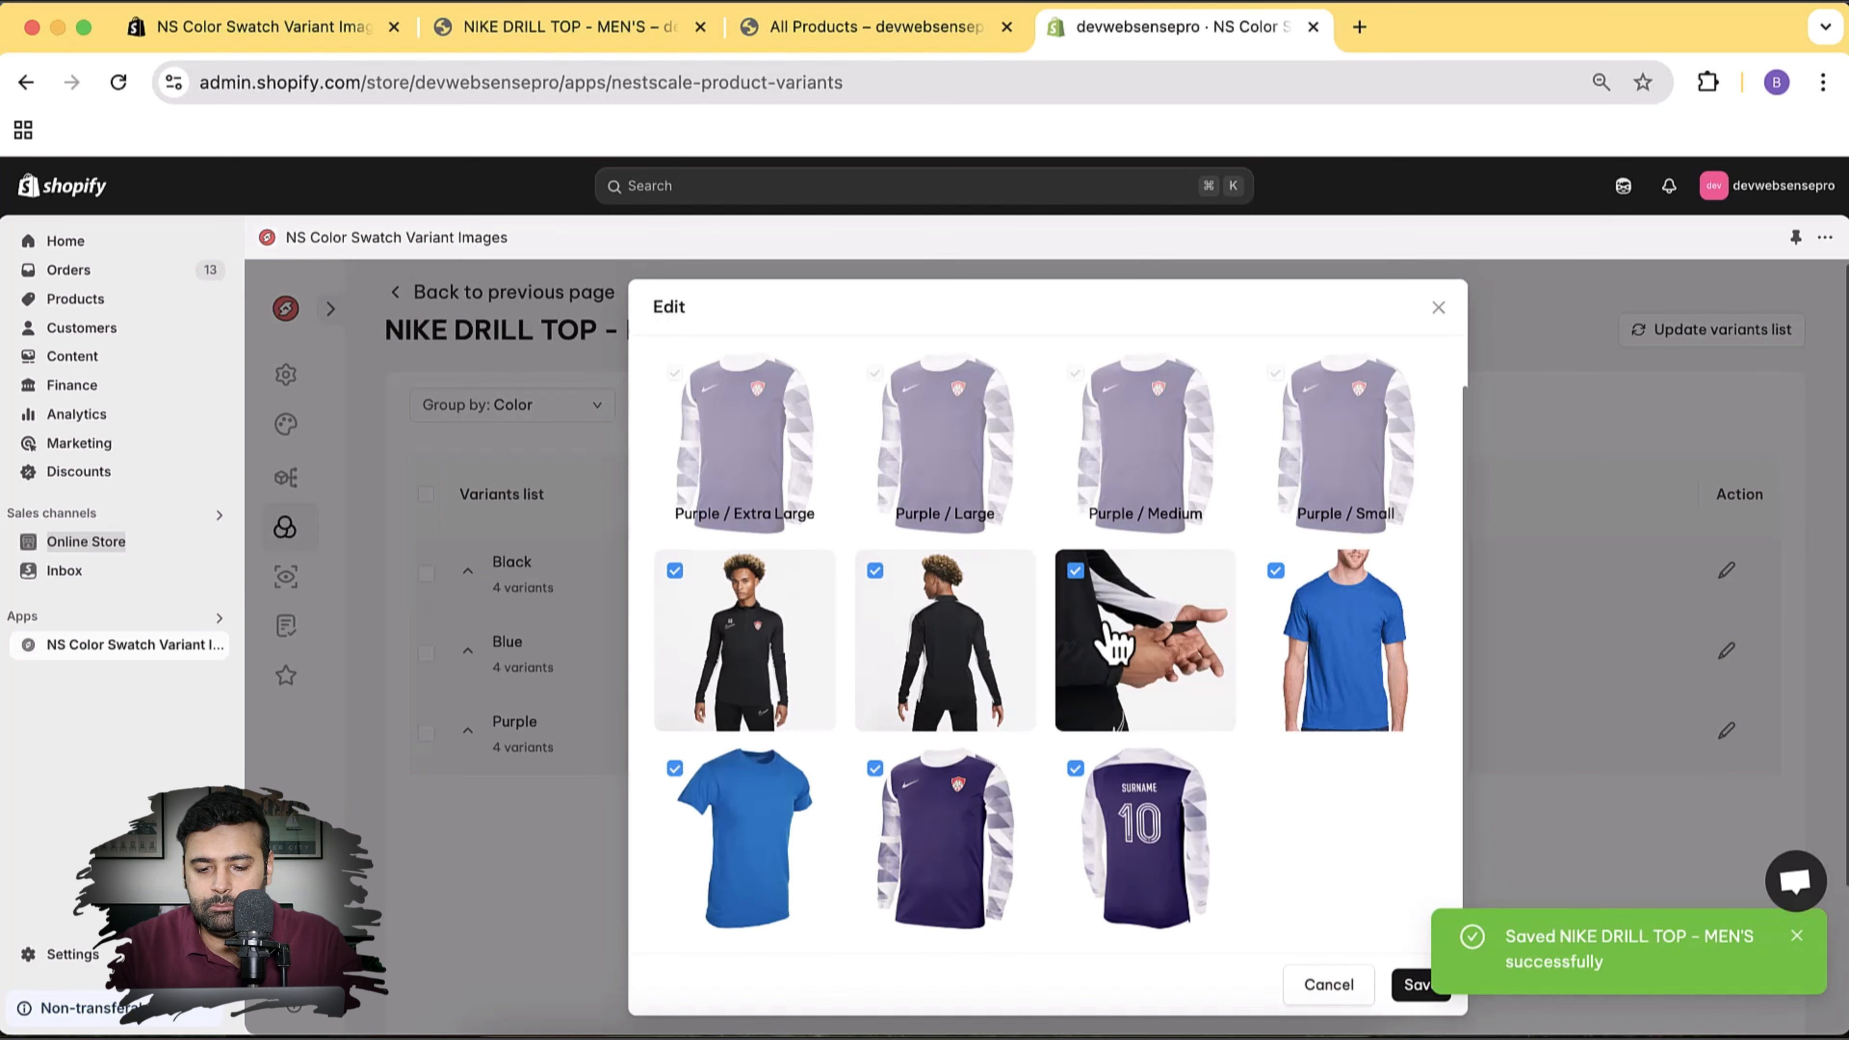
{"action": "left_click", "coordinate": [1075, 571]}
{"action": "left_click", "coordinate": [877, 571]}
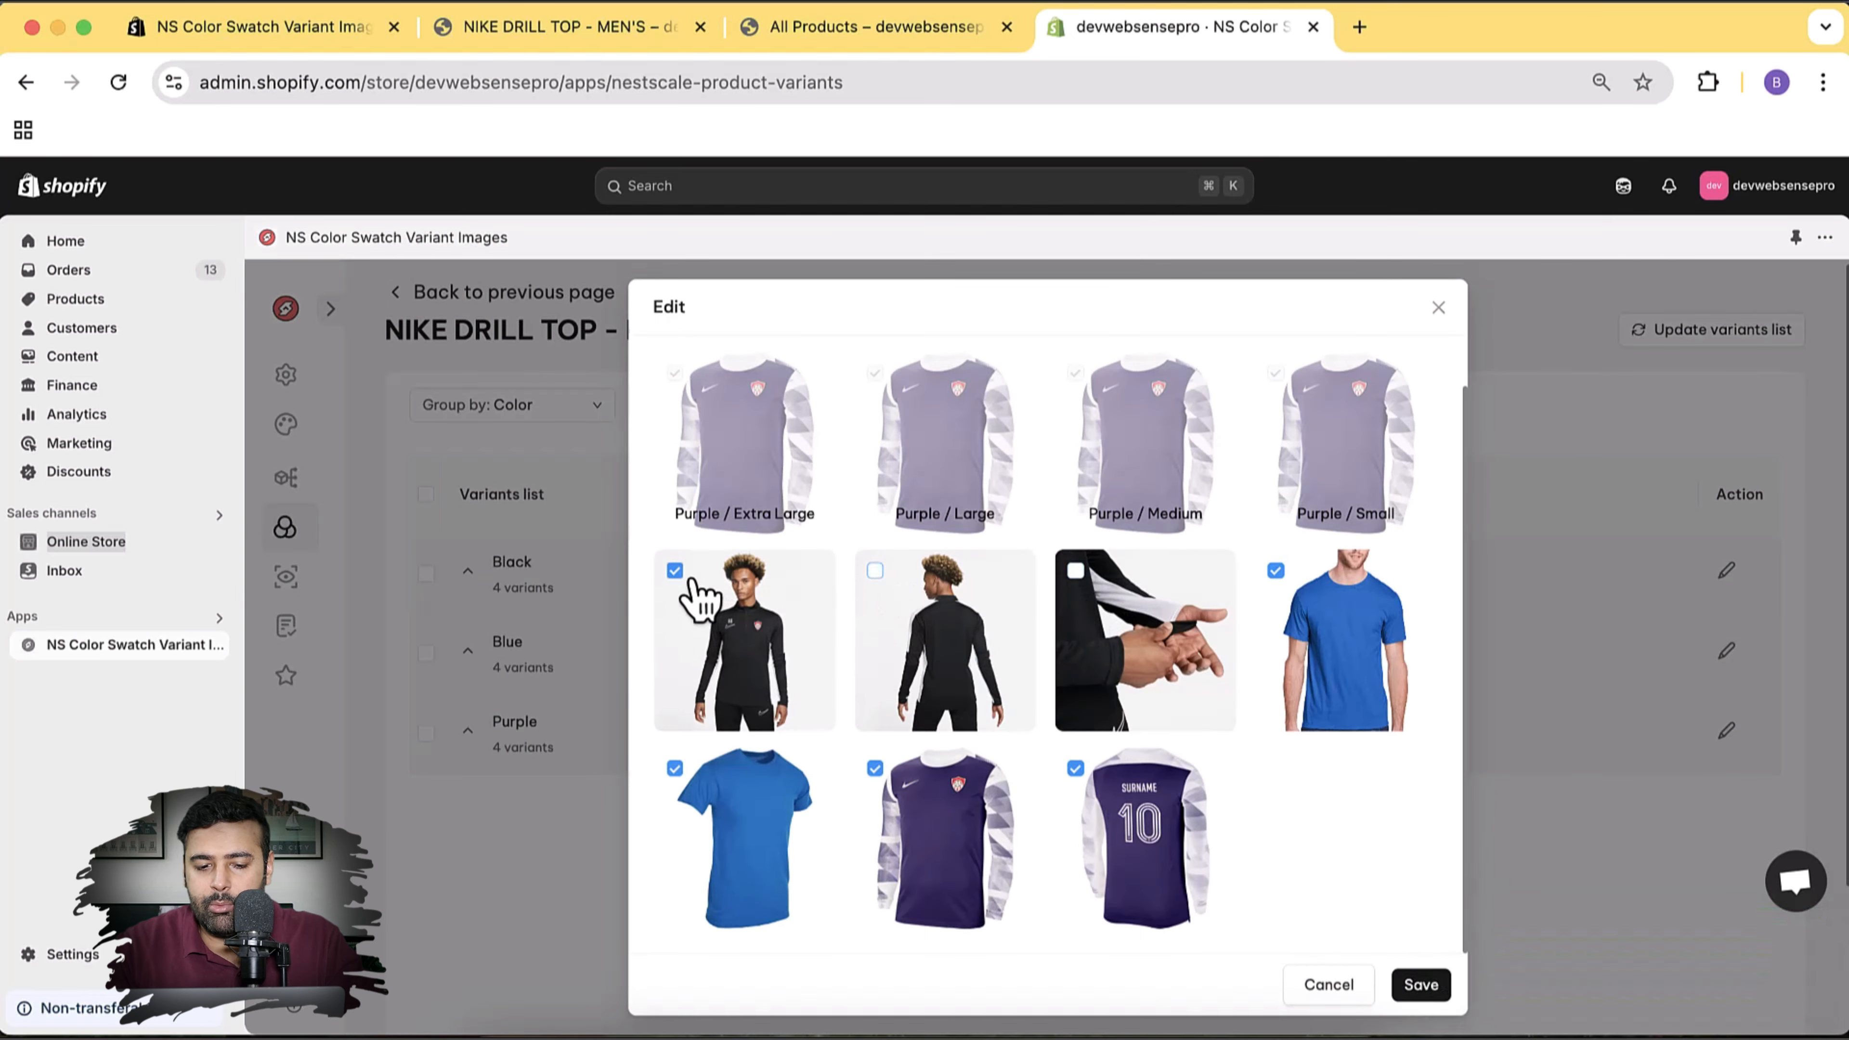
{"action": "left_click", "coordinate": [674, 768]}
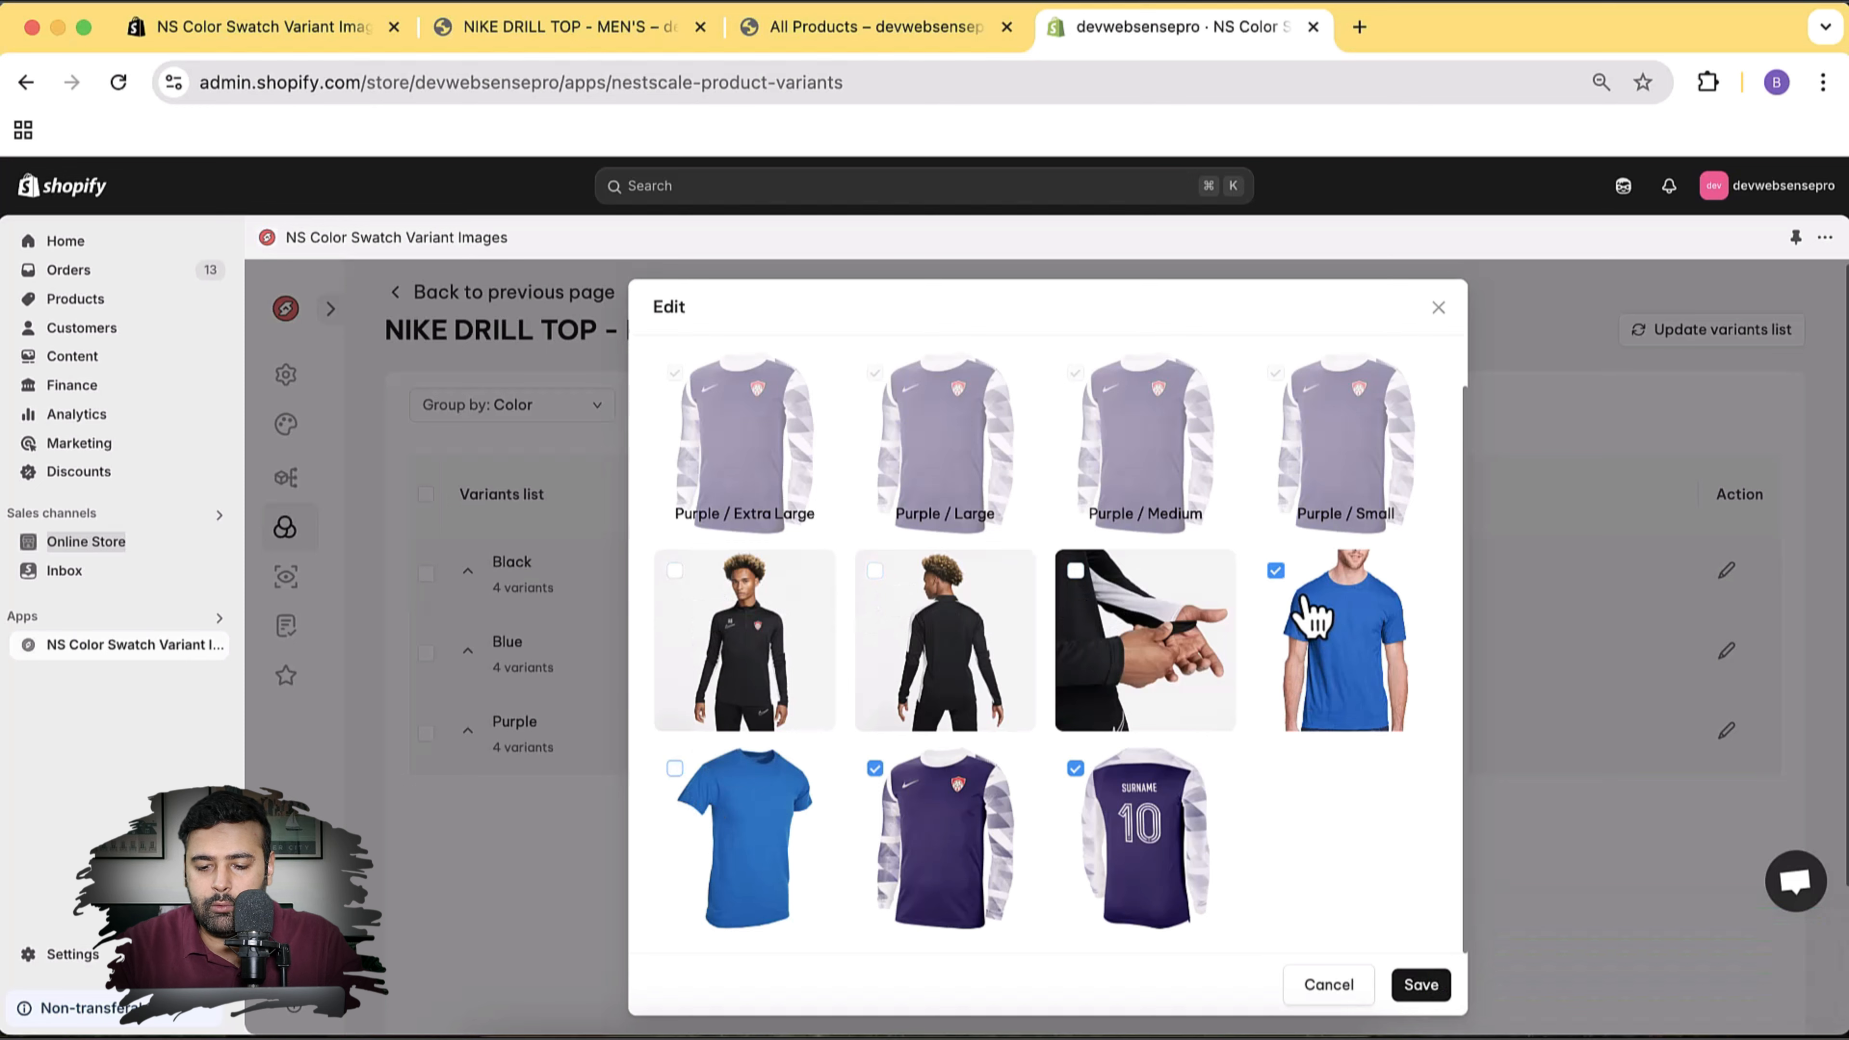
{"action": "left_click", "coordinate": [1276, 571]}
{"action": "left_click", "coordinate": [1421, 983]}
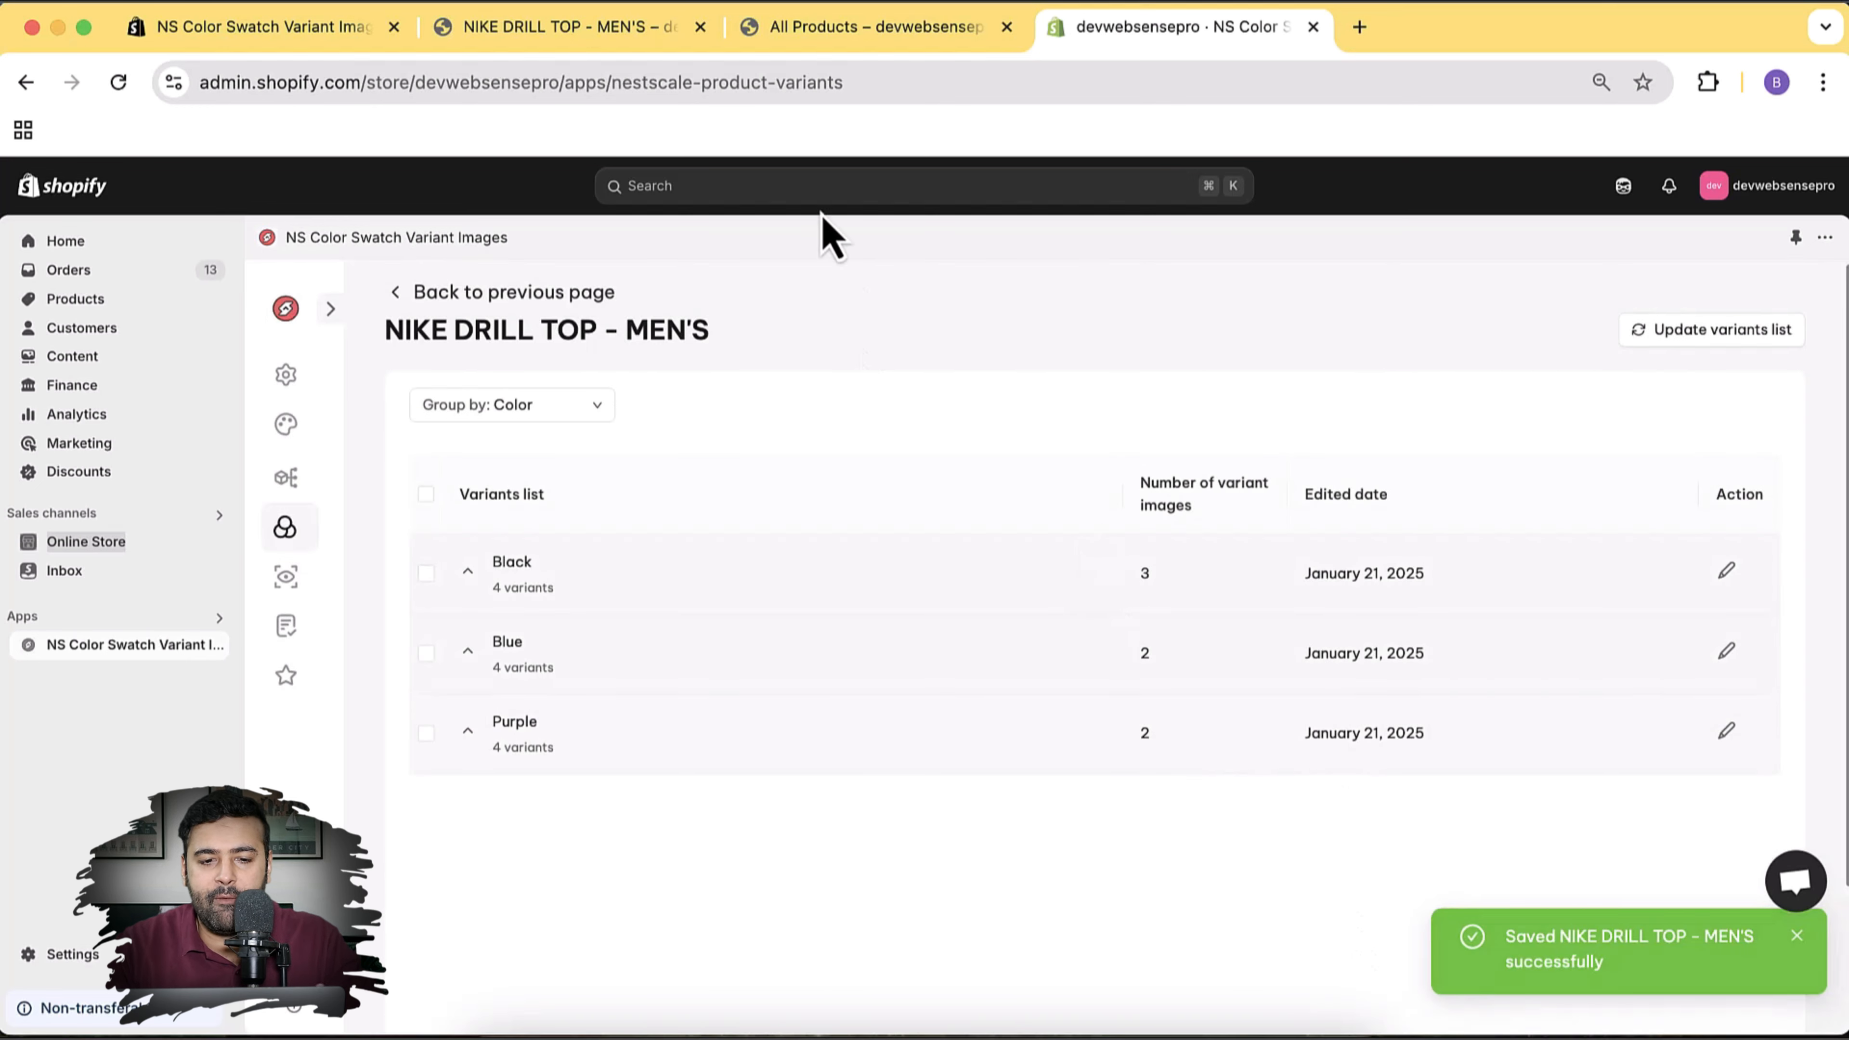
Reload the NIKE DRILL TOP - MEN'S storefront page and check the gallery images of the Purple variant
{"action": "left_click", "coordinate": [640, 36]}
{"action": "left_click", "coordinate": [698, 77]}
{"action": "key", "text": "Return"}
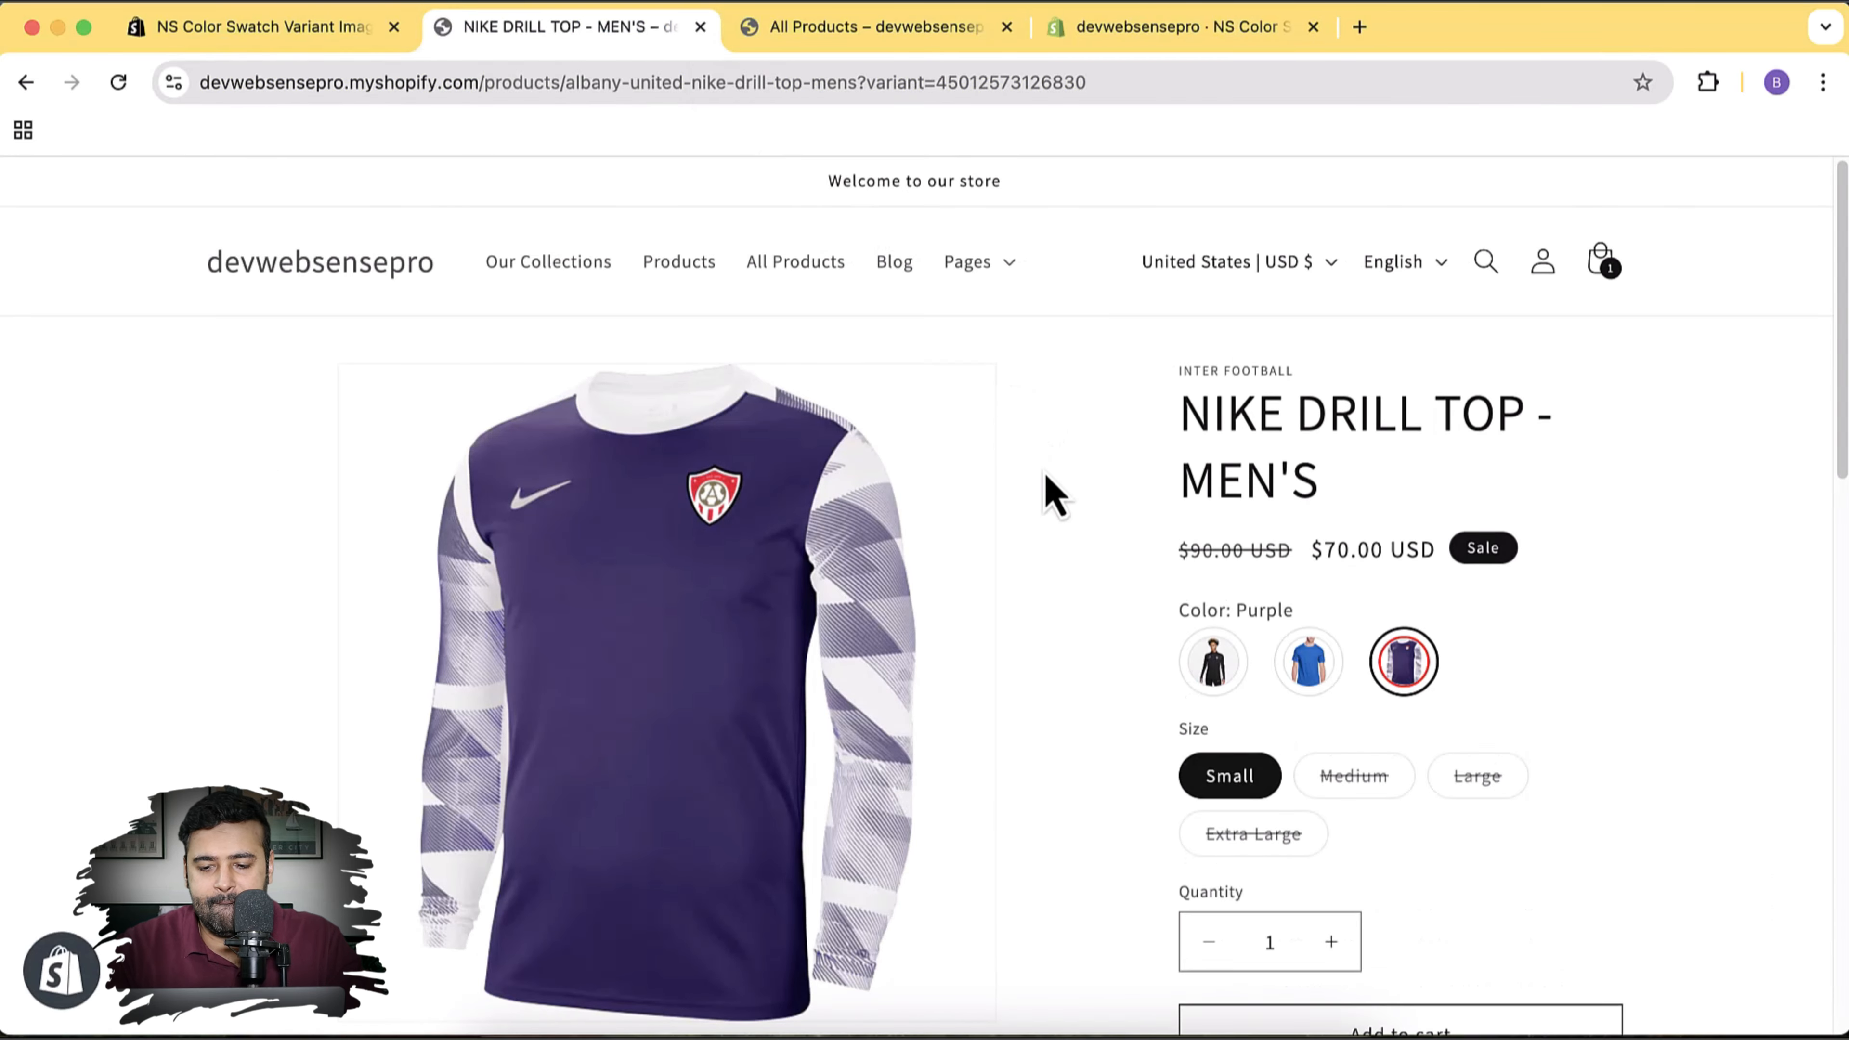
{"action": "scroll", "coordinate": [1046, 488], "scroll_direction": "down", "scroll_amount": 15}
{"action": "scroll", "coordinate": [1046, 488], "scroll_direction": "up", "scroll_amount": 5}
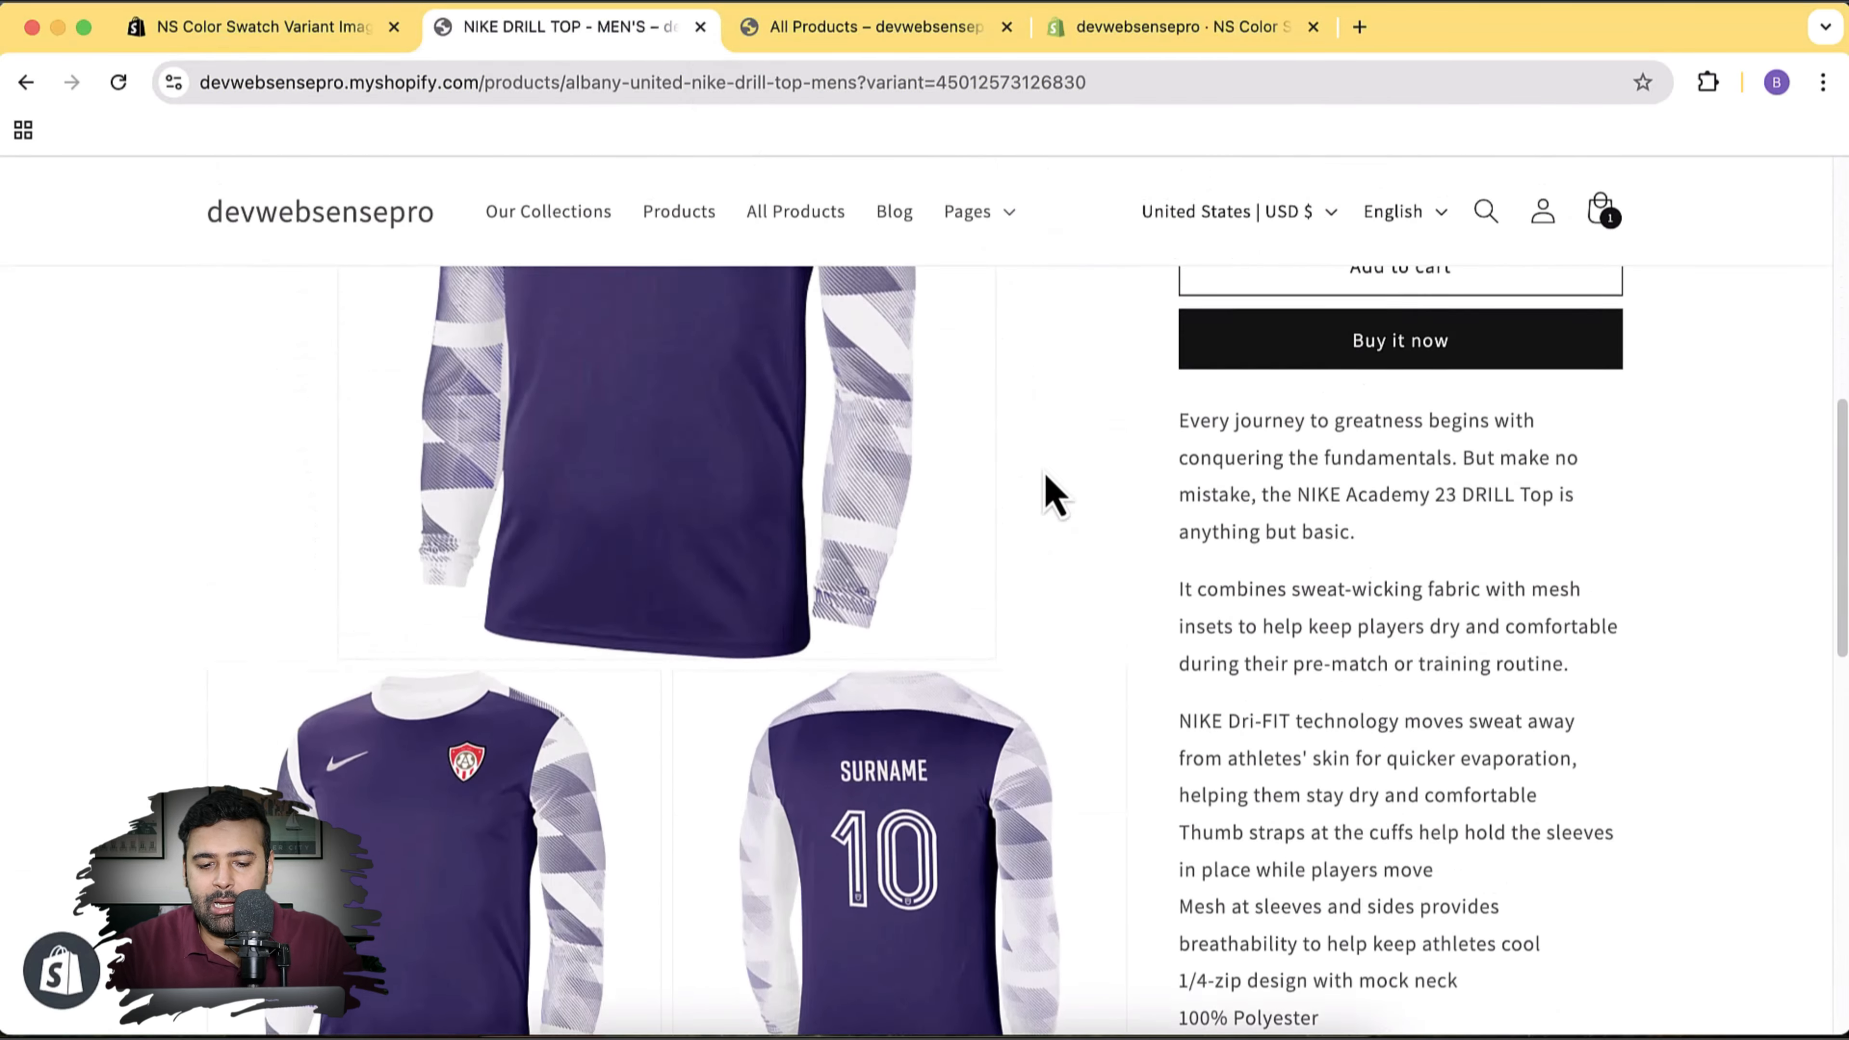
{"action": "scroll", "coordinate": [1044, 487], "scroll_direction": "down", "scroll_amount": 1}
{"action": "scroll", "coordinate": [1144, 679], "scroll_direction": "up", "scroll_amount": 8}
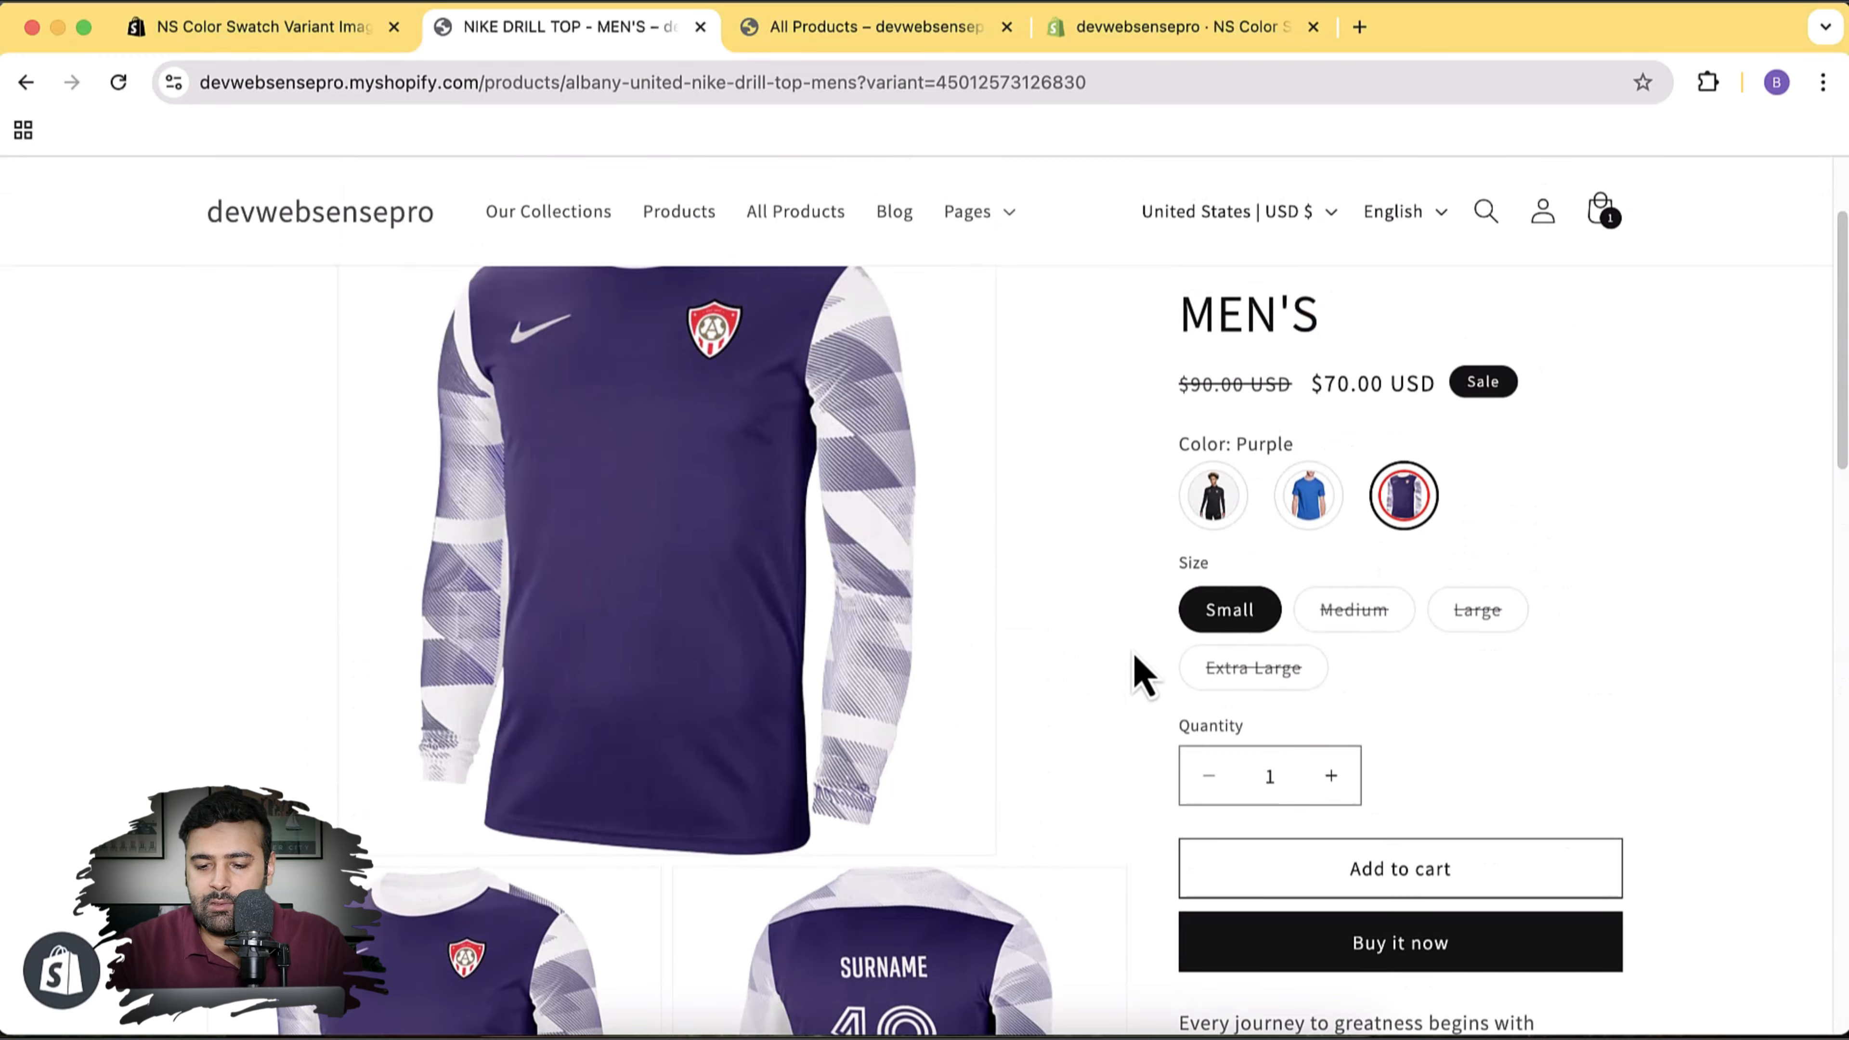
Select the Blue and Black swatches to check each variant's gallery images, and open the store's home page
{"action": "left_click", "coordinate": [1310, 498]}
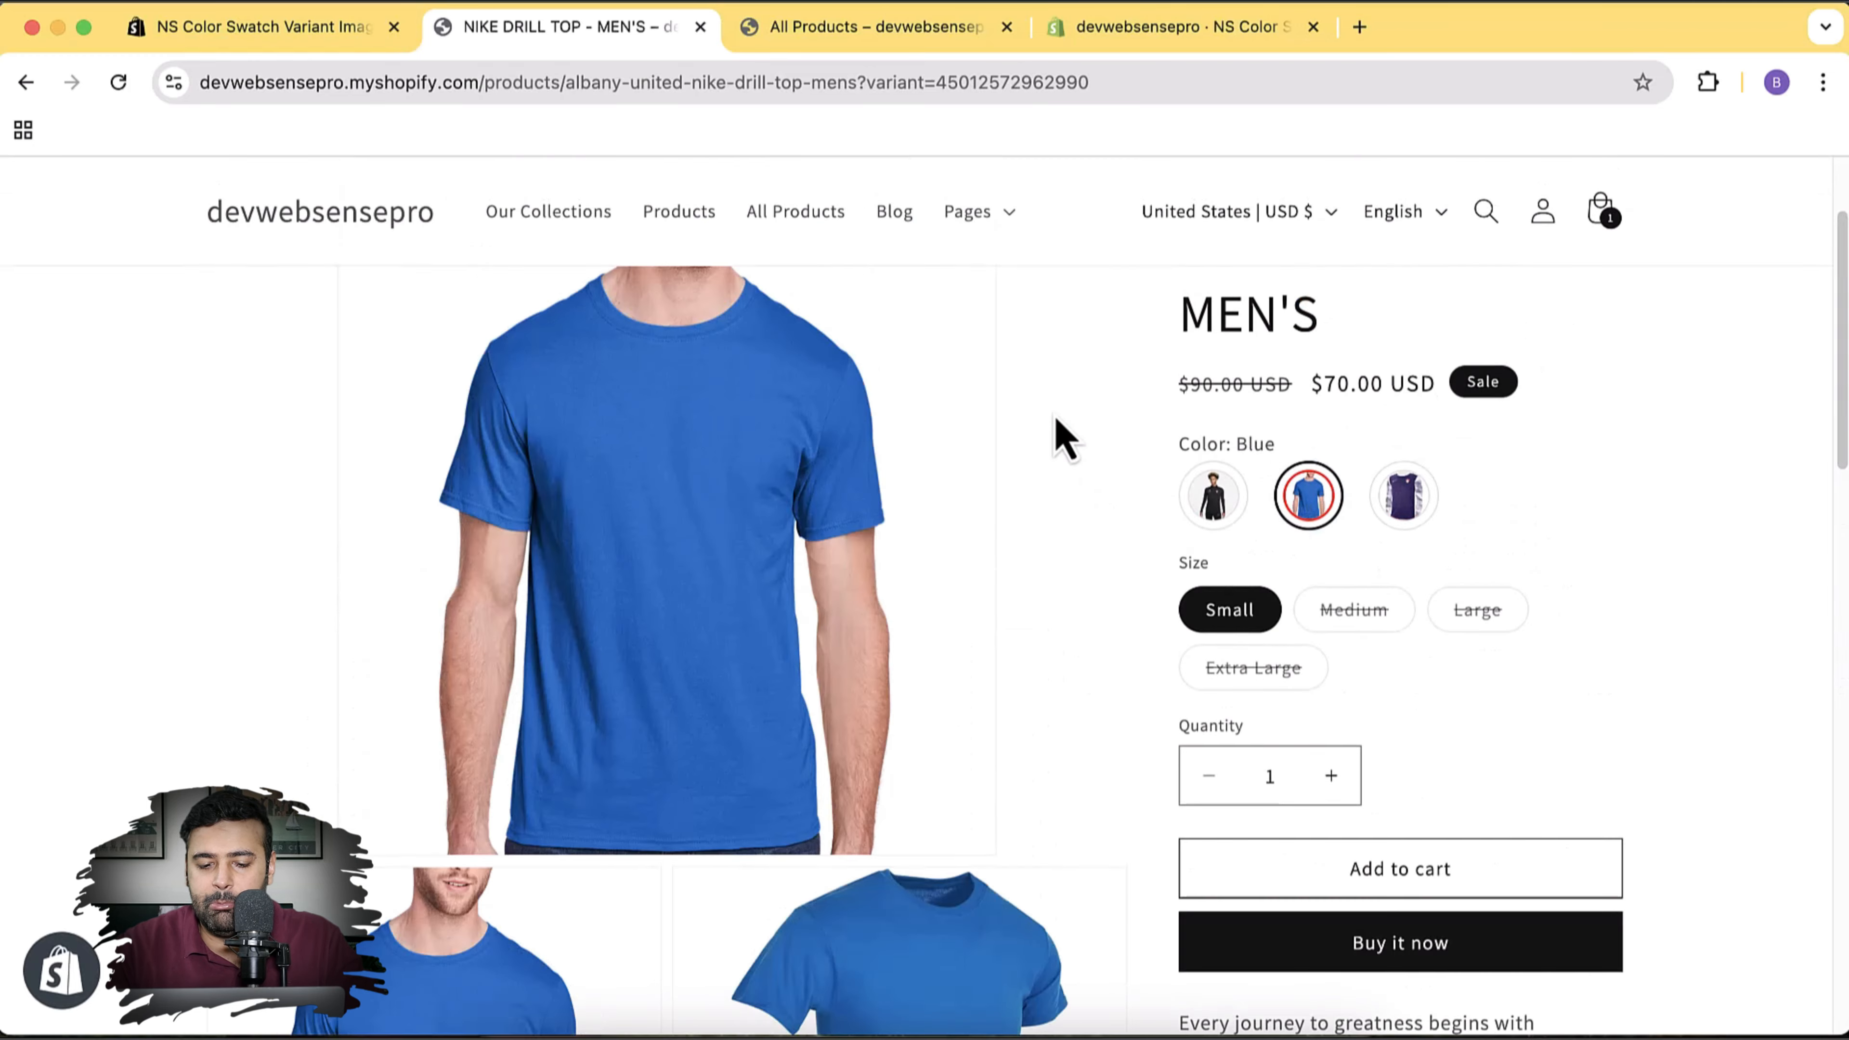
{"action": "scroll", "coordinate": [1059, 436], "scroll_direction": "down", "scroll_amount": 5}
{"action": "scroll", "coordinate": [1063, 435], "scroll_direction": "down", "scroll_amount": 5}
{"action": "scroll", "coordinate": [1063, 436], "scroll_direction": "up", "scroll_amount": 7}
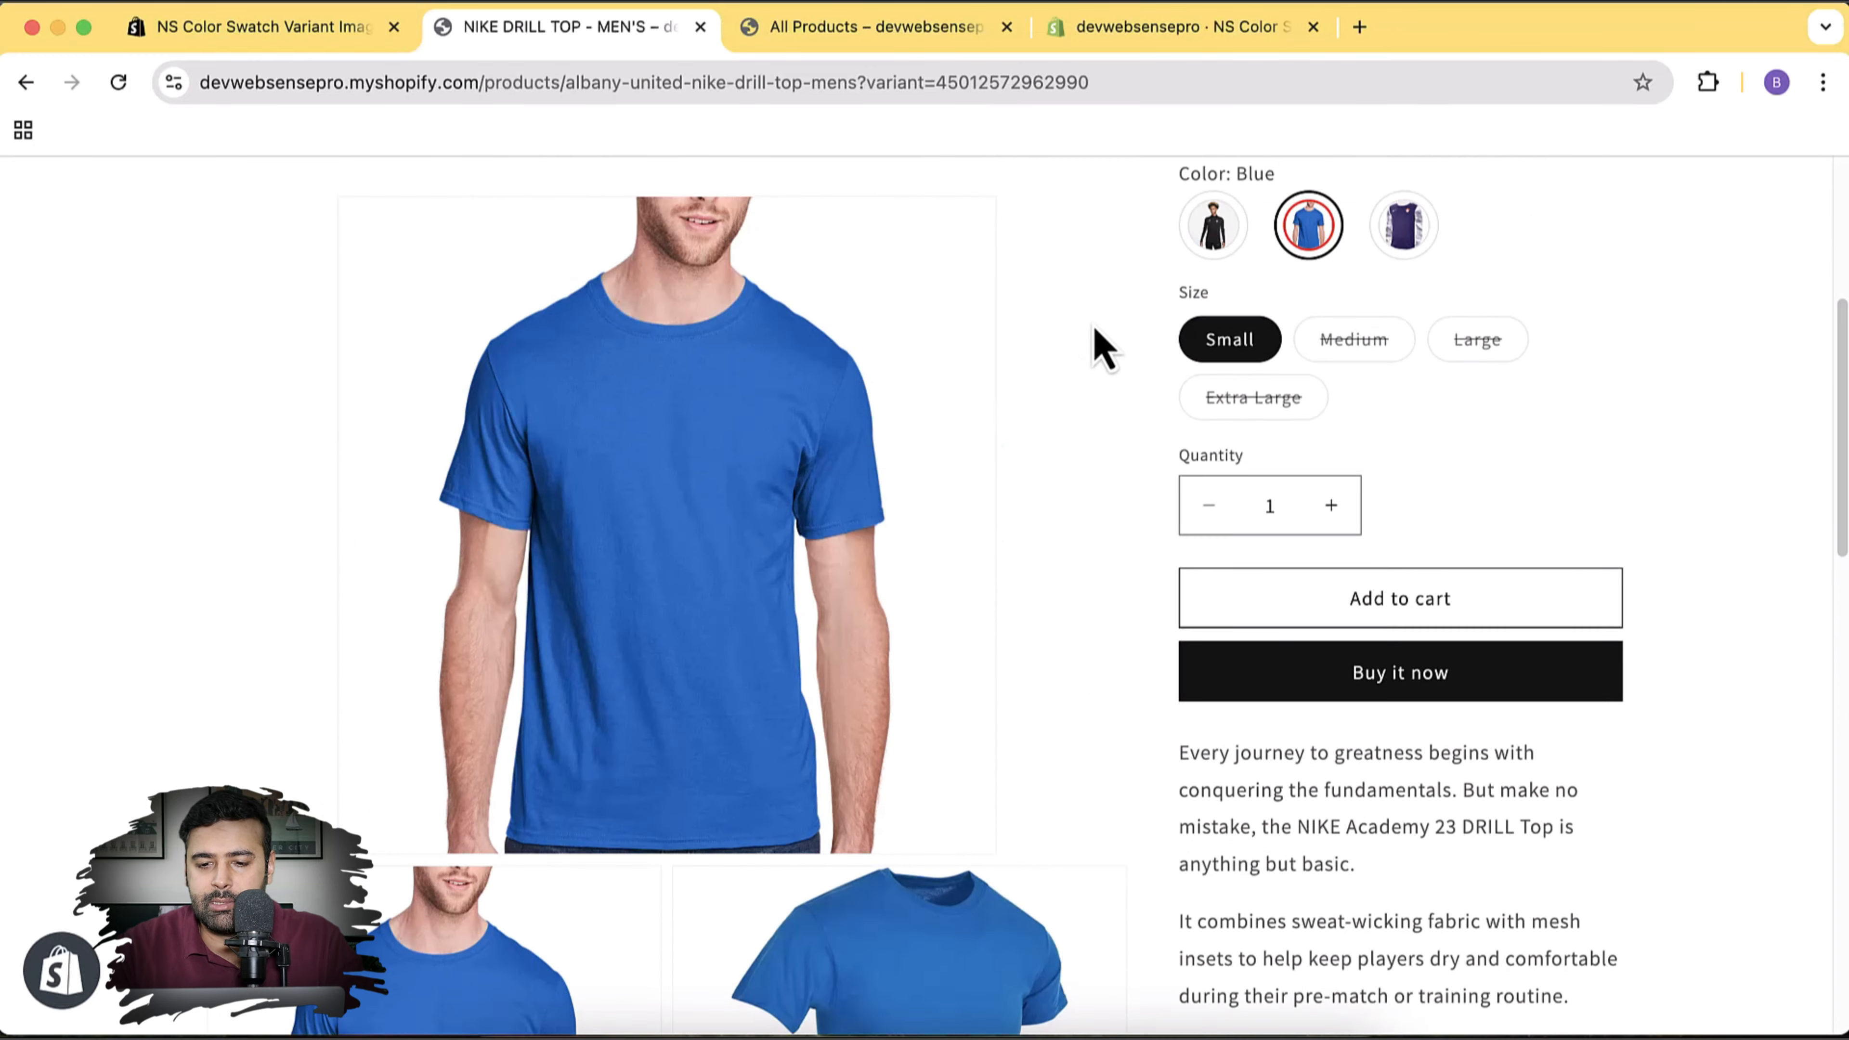
{"action": "left_click", "coordinate": [1212, 234]}
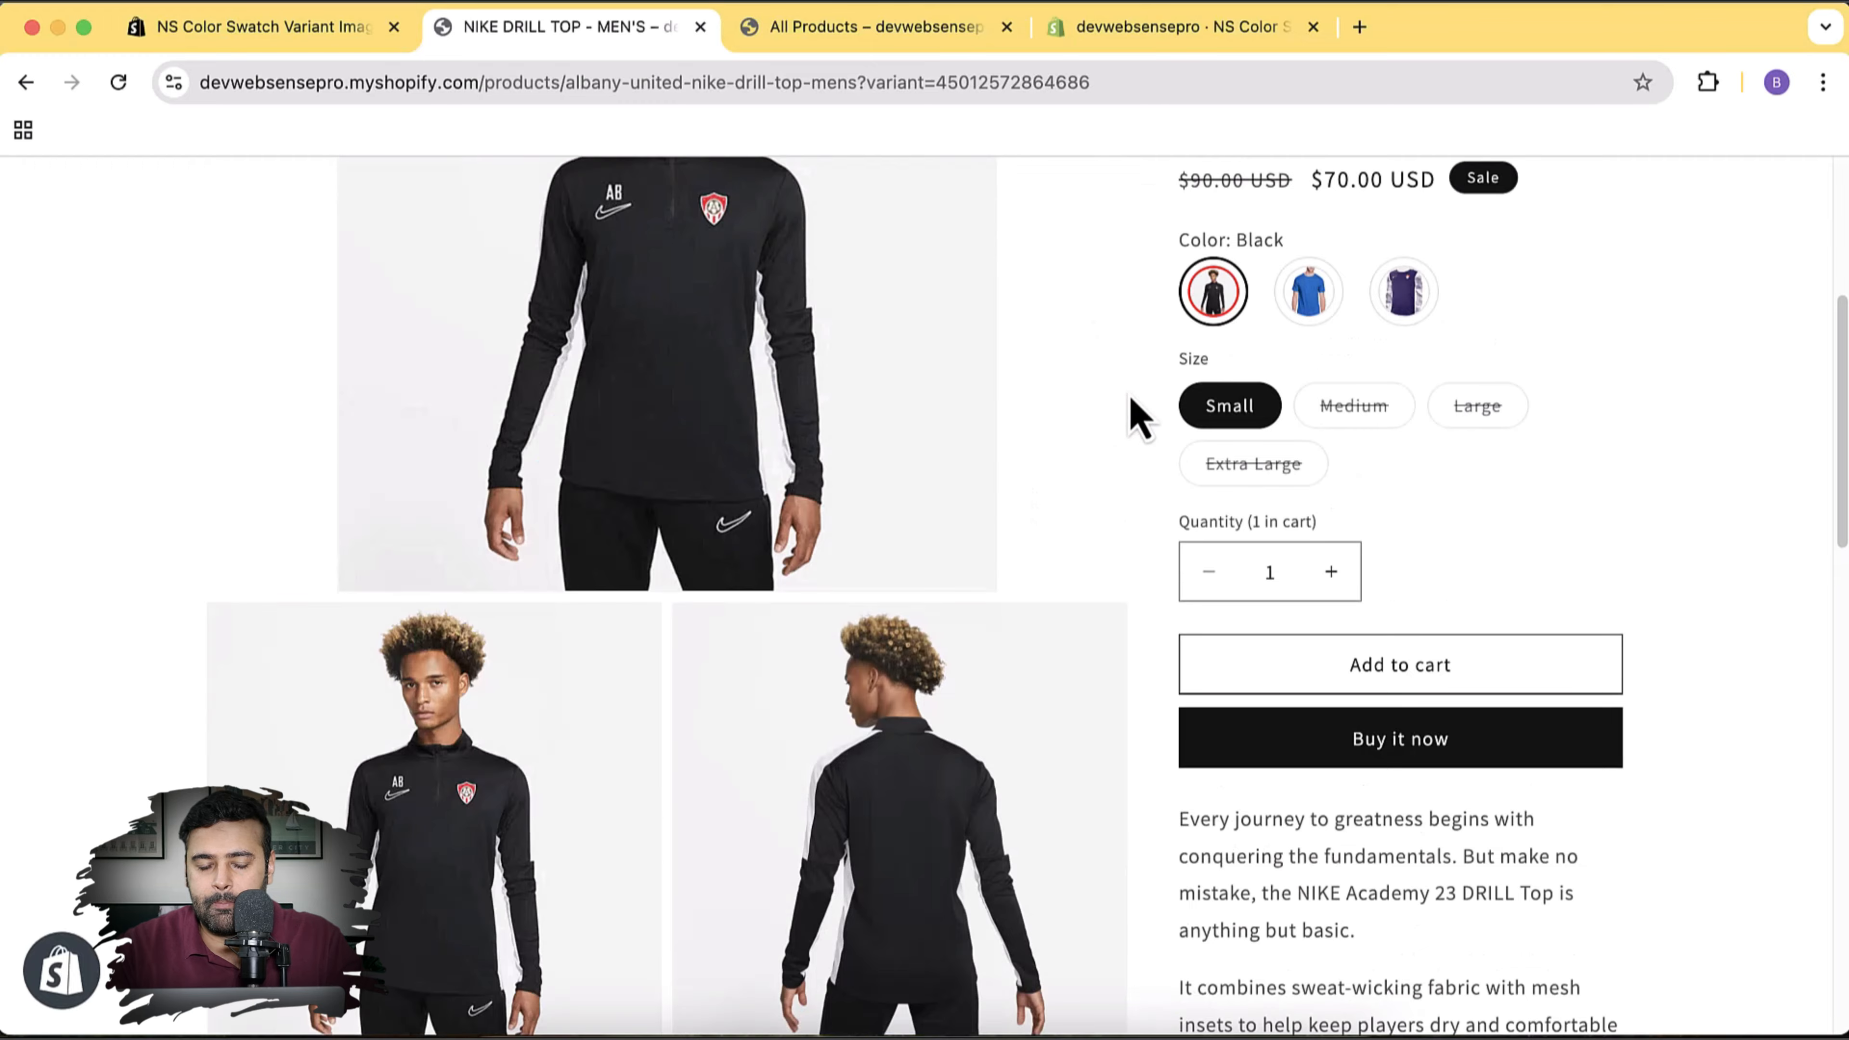
{"action": "scroll", "coordinate": [1133, 408], "scroll_direction": "down", "scroll_amount": 3}
{"action": "scroll", "coordinate": [1133, 407], "scroll_direction": "down", "scroll_amount": 3}
{"action": "scroll", "coordinate": [1133, 408], "scroll_direction": "up", "scroll_amount": 10}
{"action": "scroll", "coordinate": [1134, 407], "scroll_direction": "down", "scroll_amount": 1}
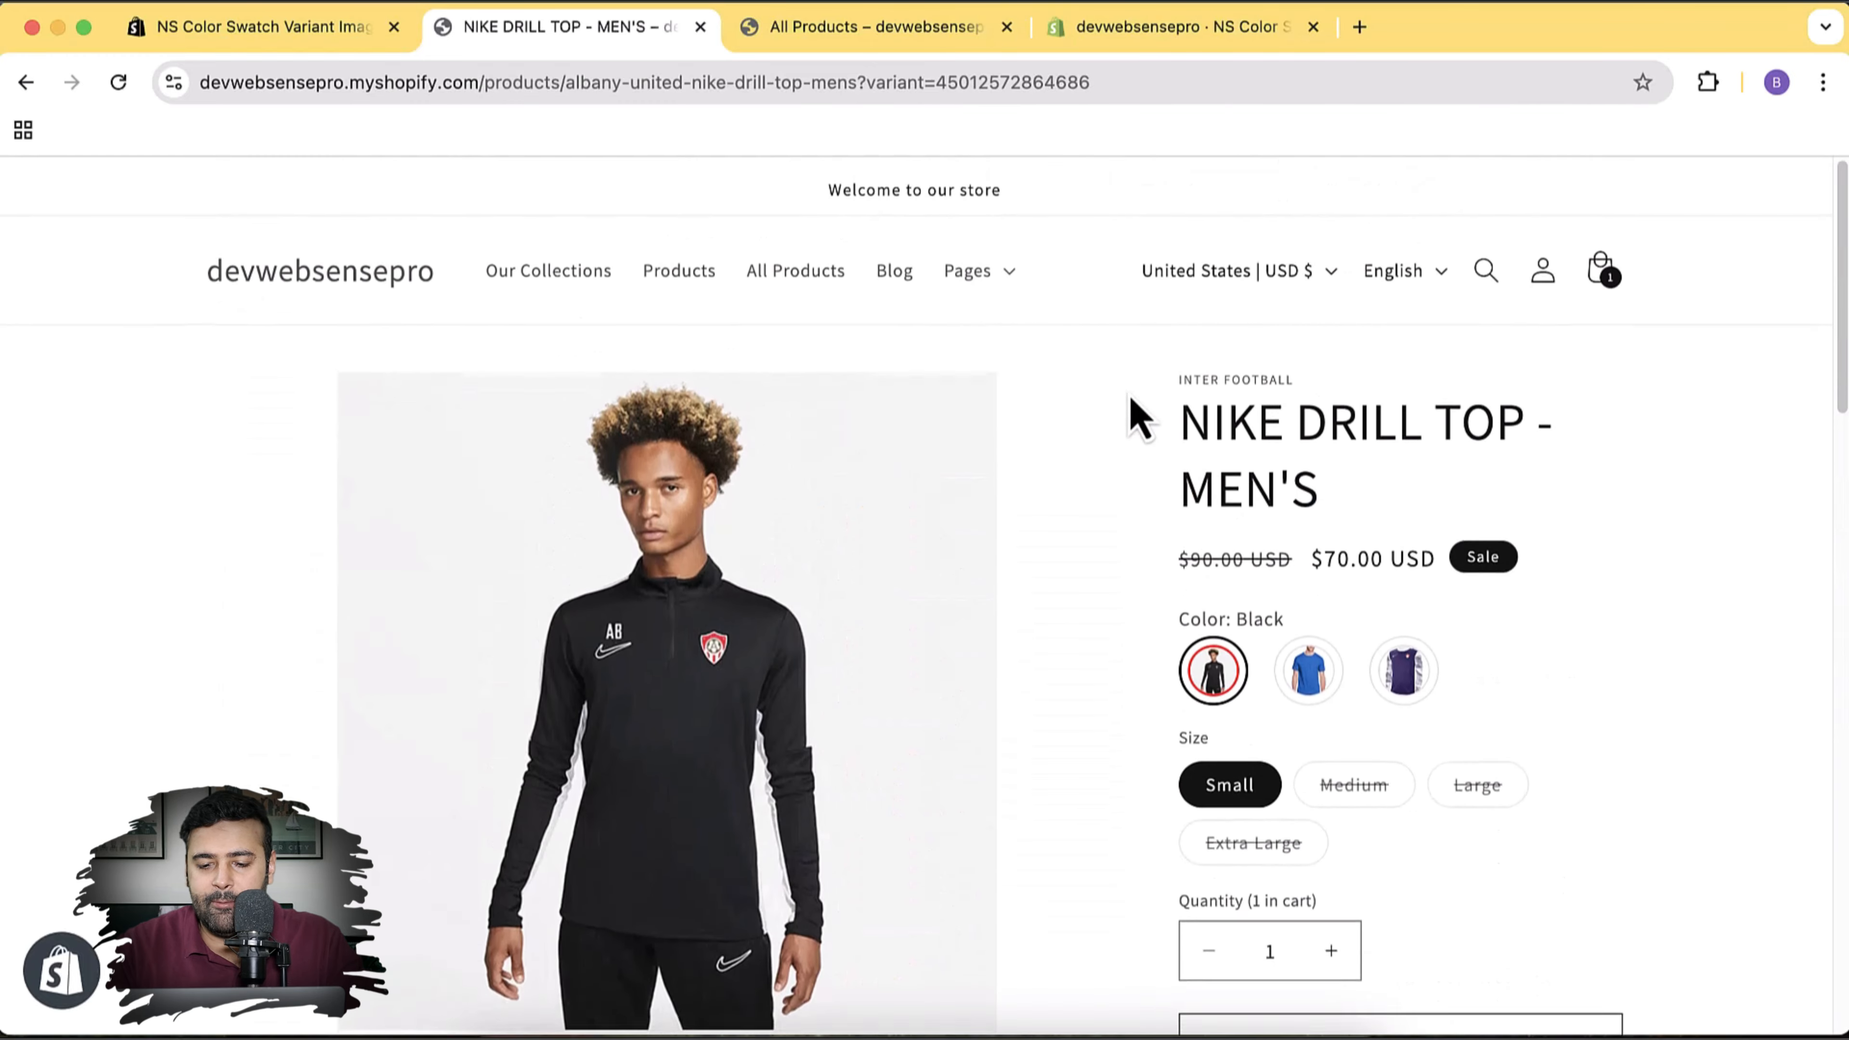
{"action": "scroll", "coordinate": [1135, 415], "scroll_direction": "up", "scroll_amount": 2}
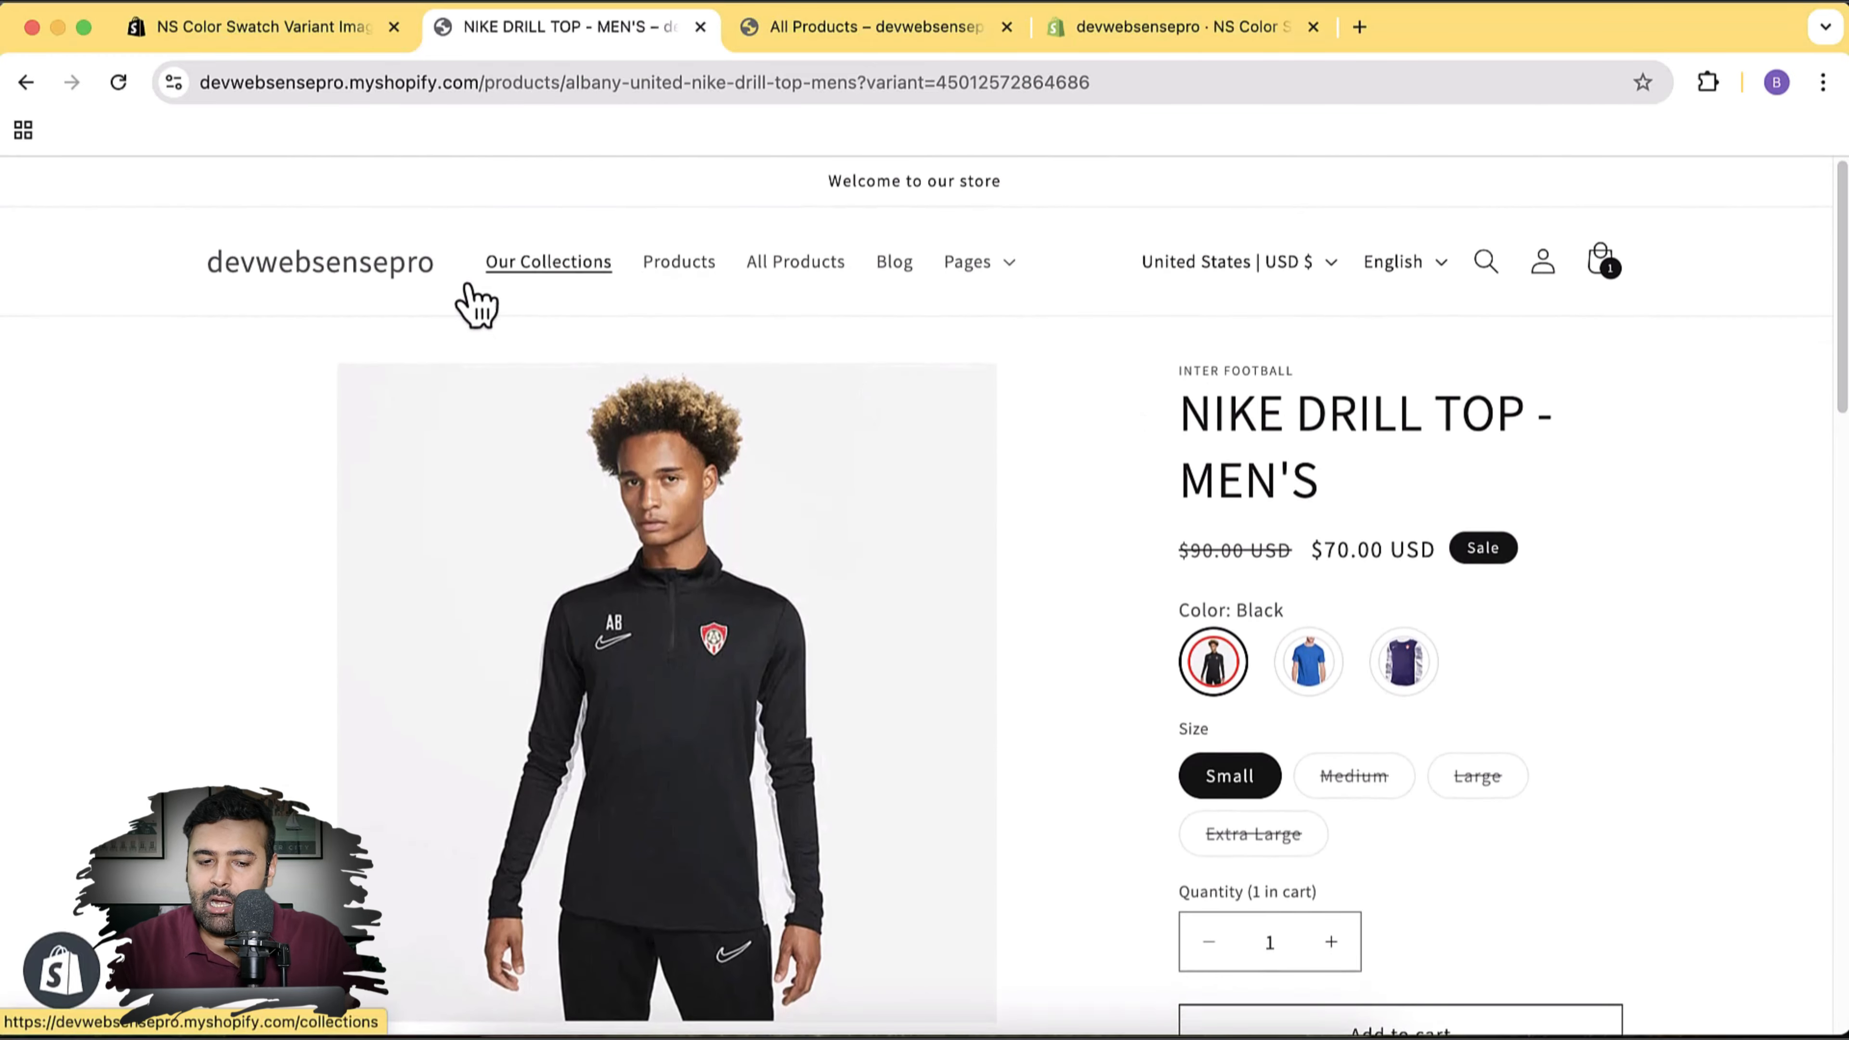
{"action": "left_click", "coordinate": [395, 274]}
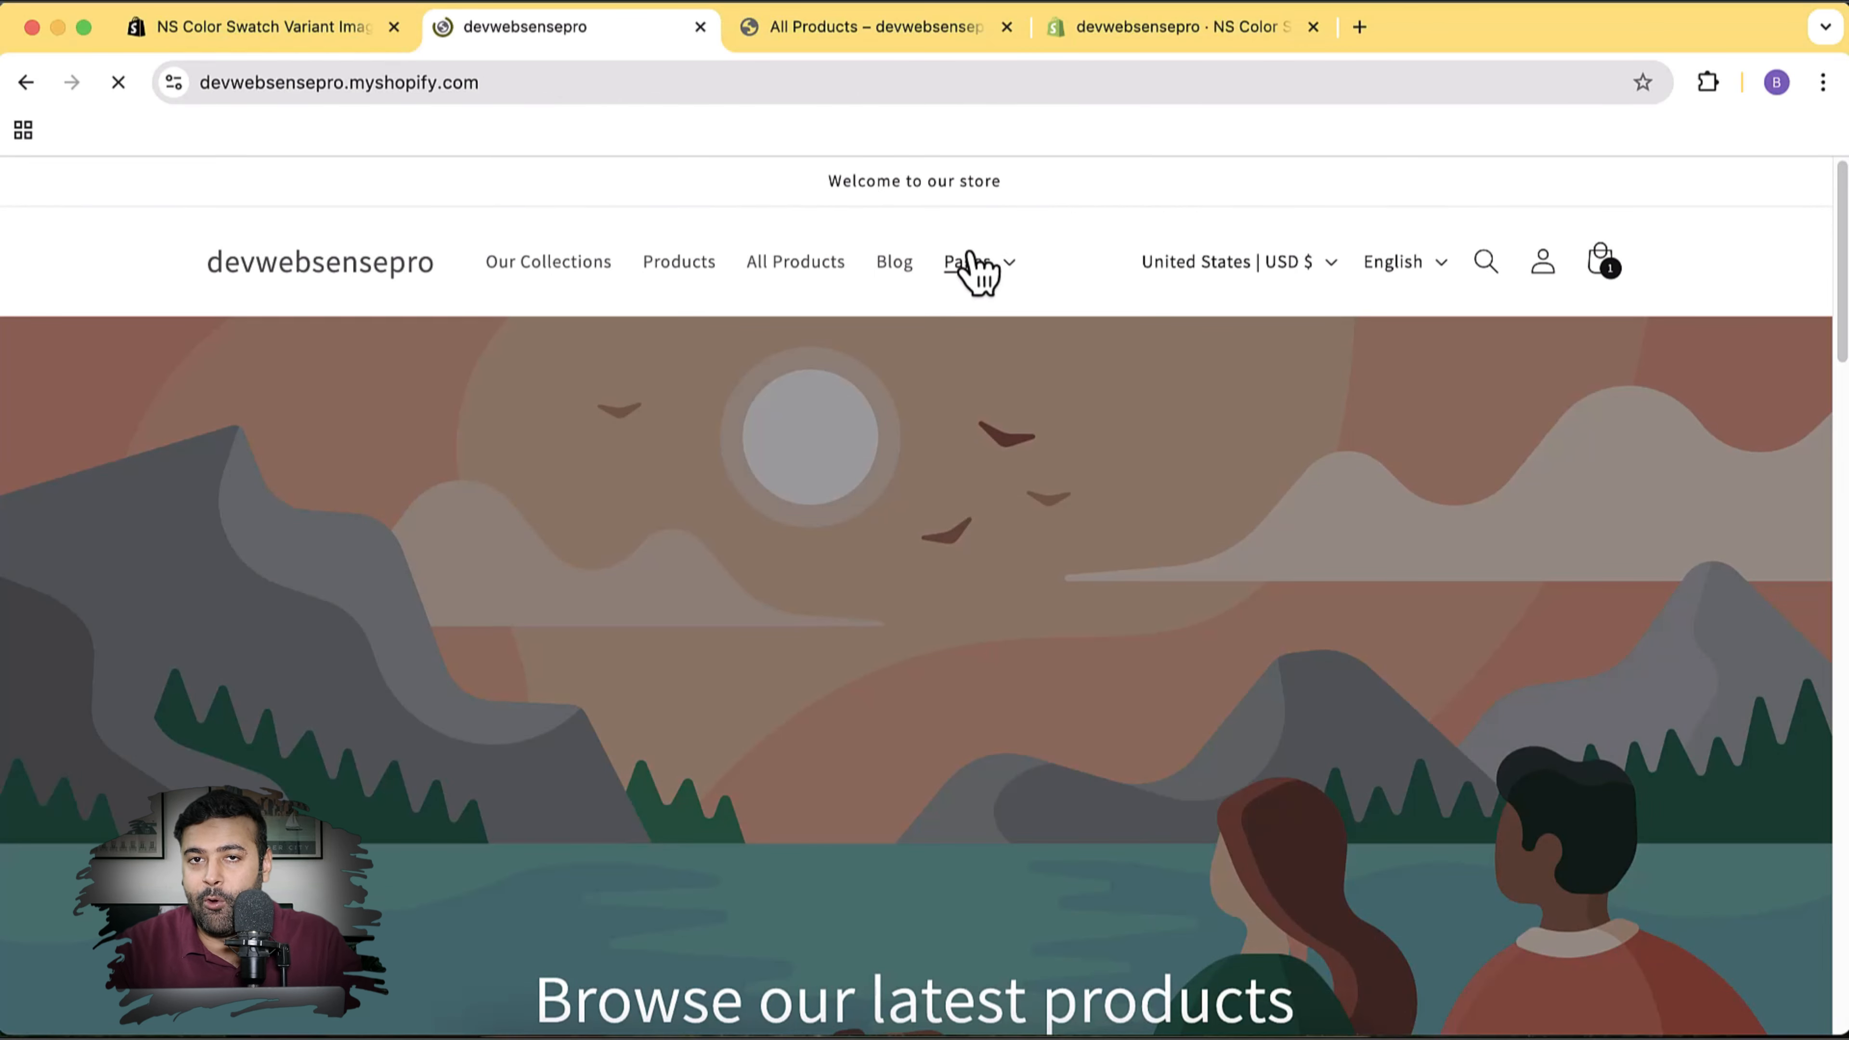
Return to the NS Color Swatch Variant Images app, activate the Quick view feature and save
{"action": "left_click", "coordinate": [1101, 58]}
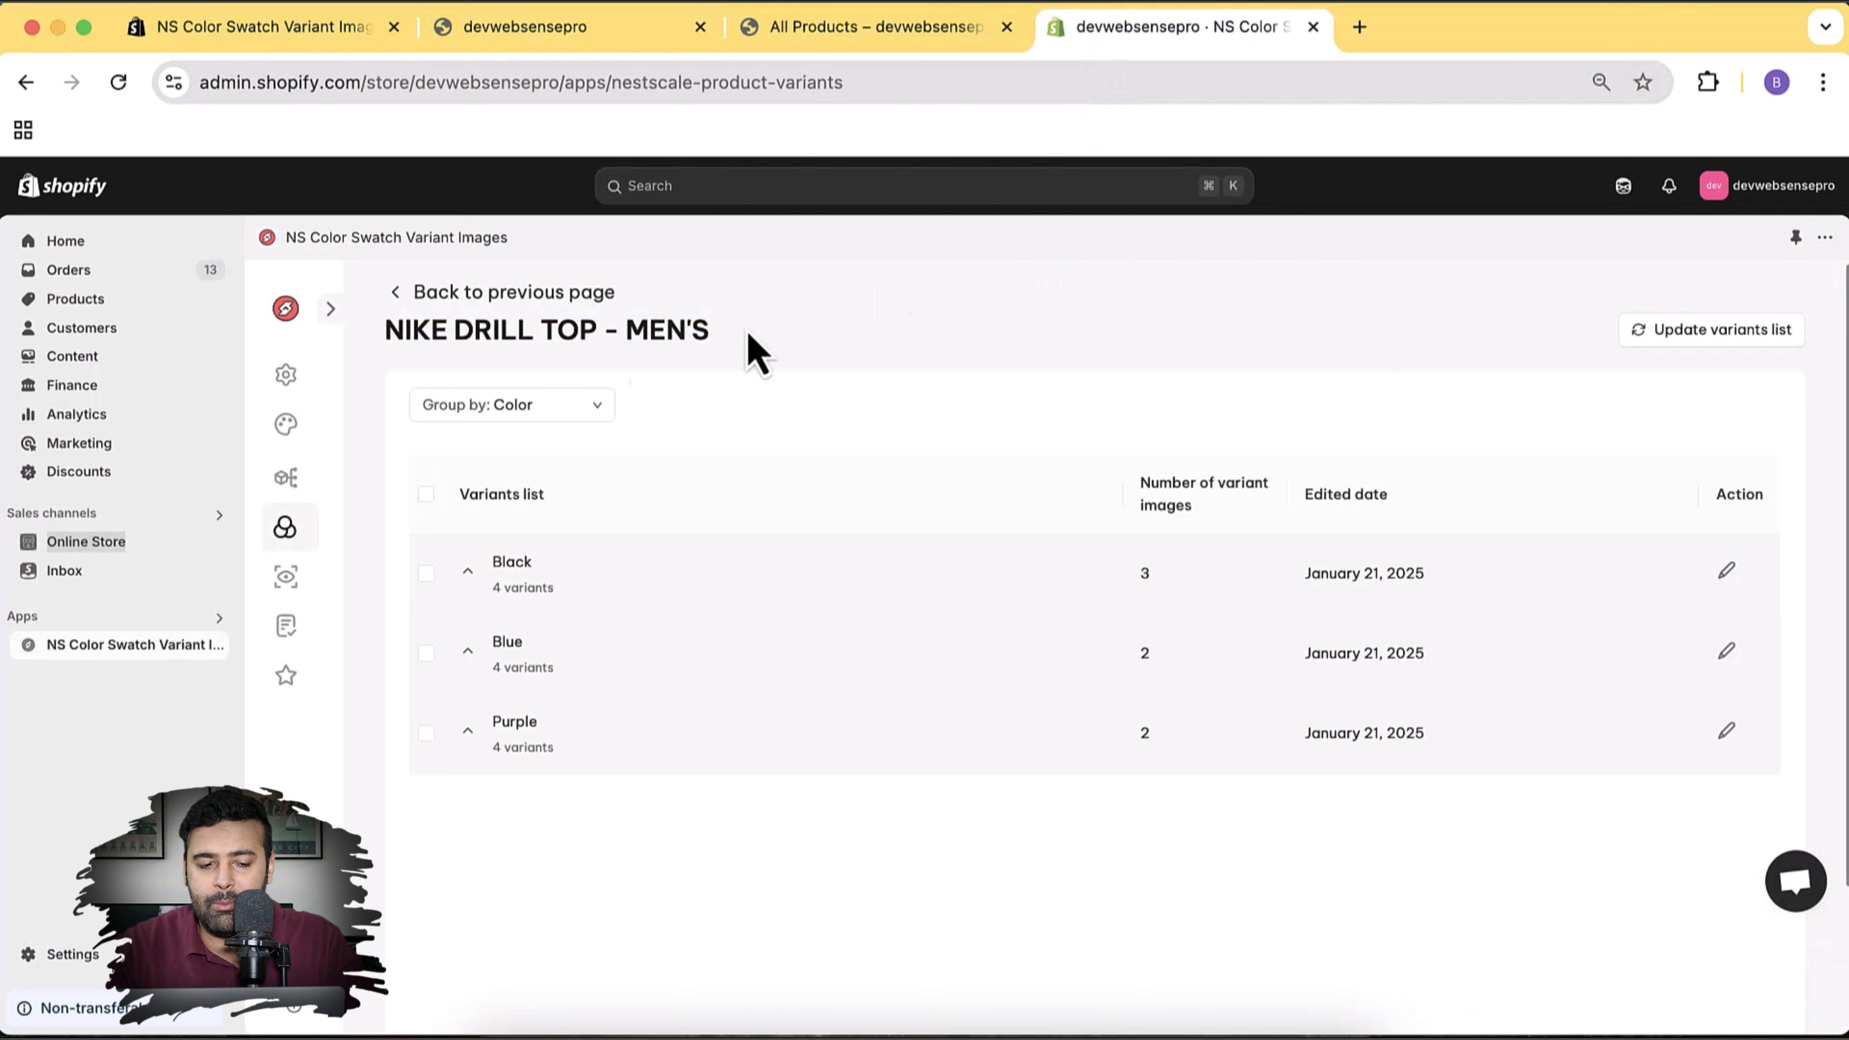
{"action": "left_click", "coordinate": [286, 579]}
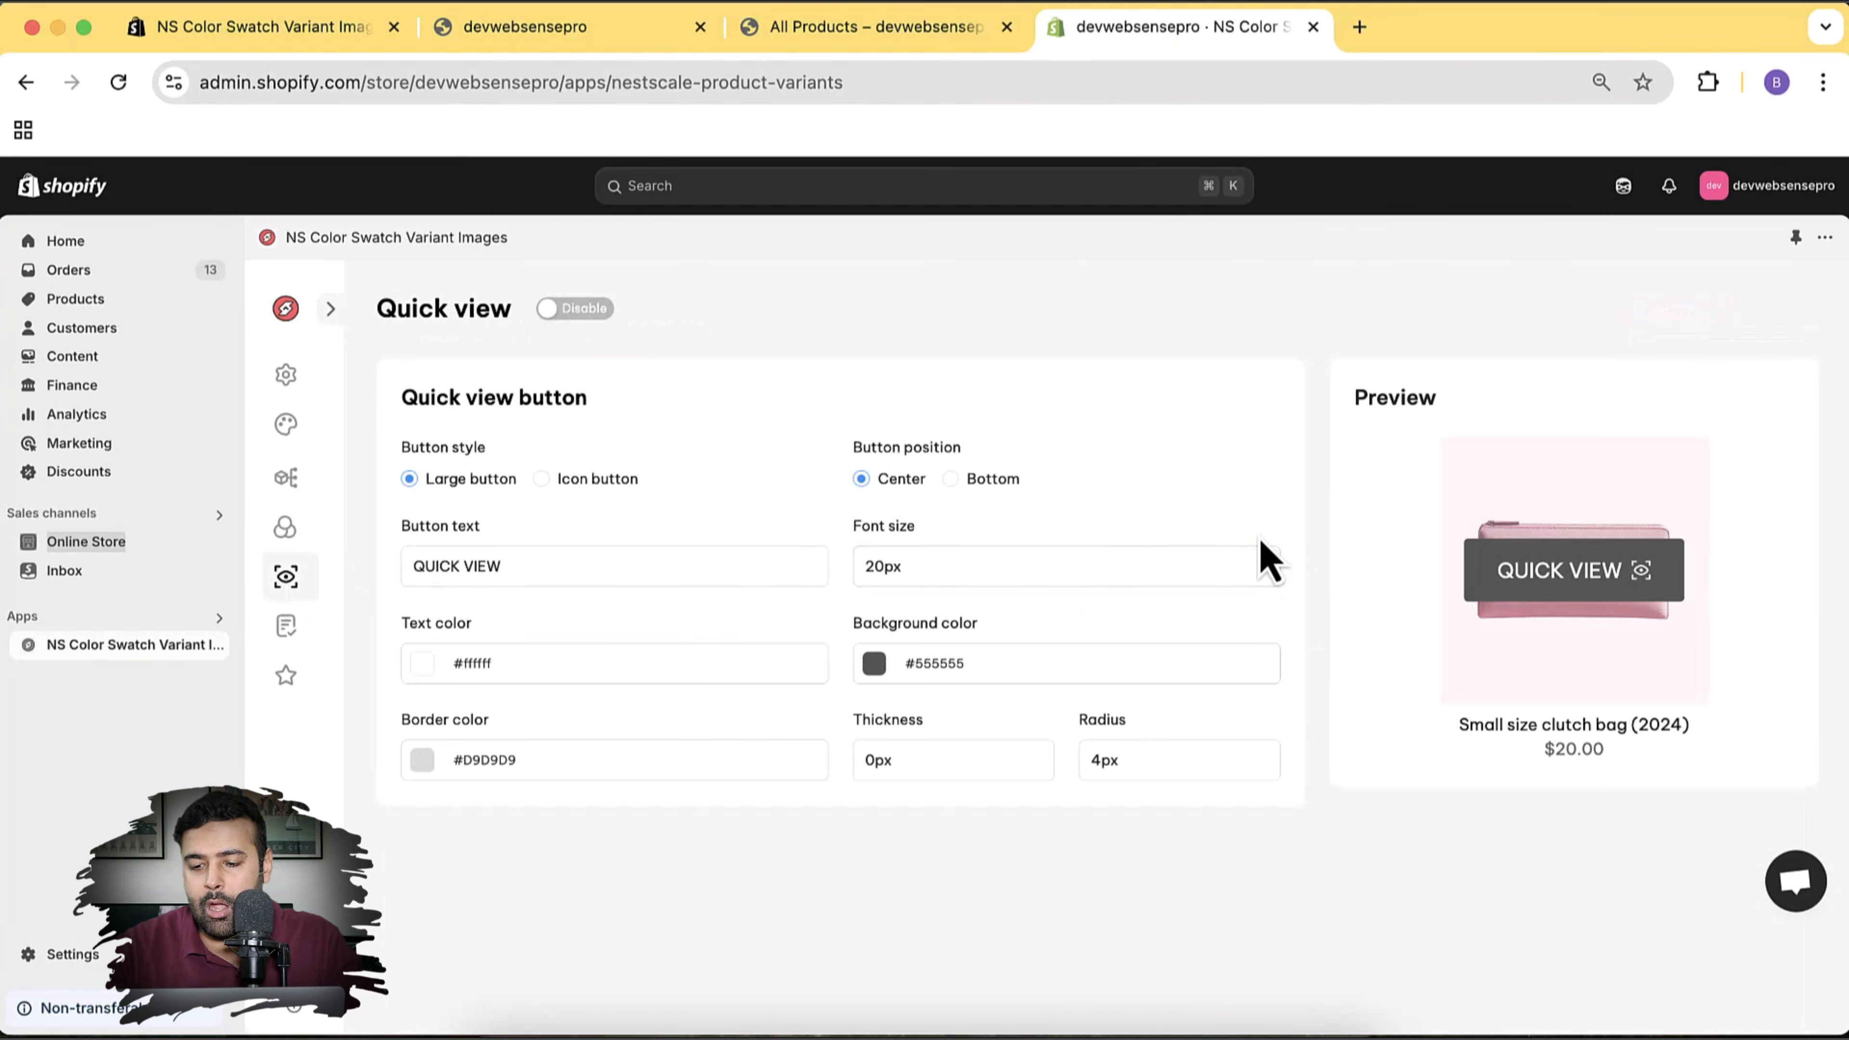
{"action": "left_click", "coordinate": [575, 308]}
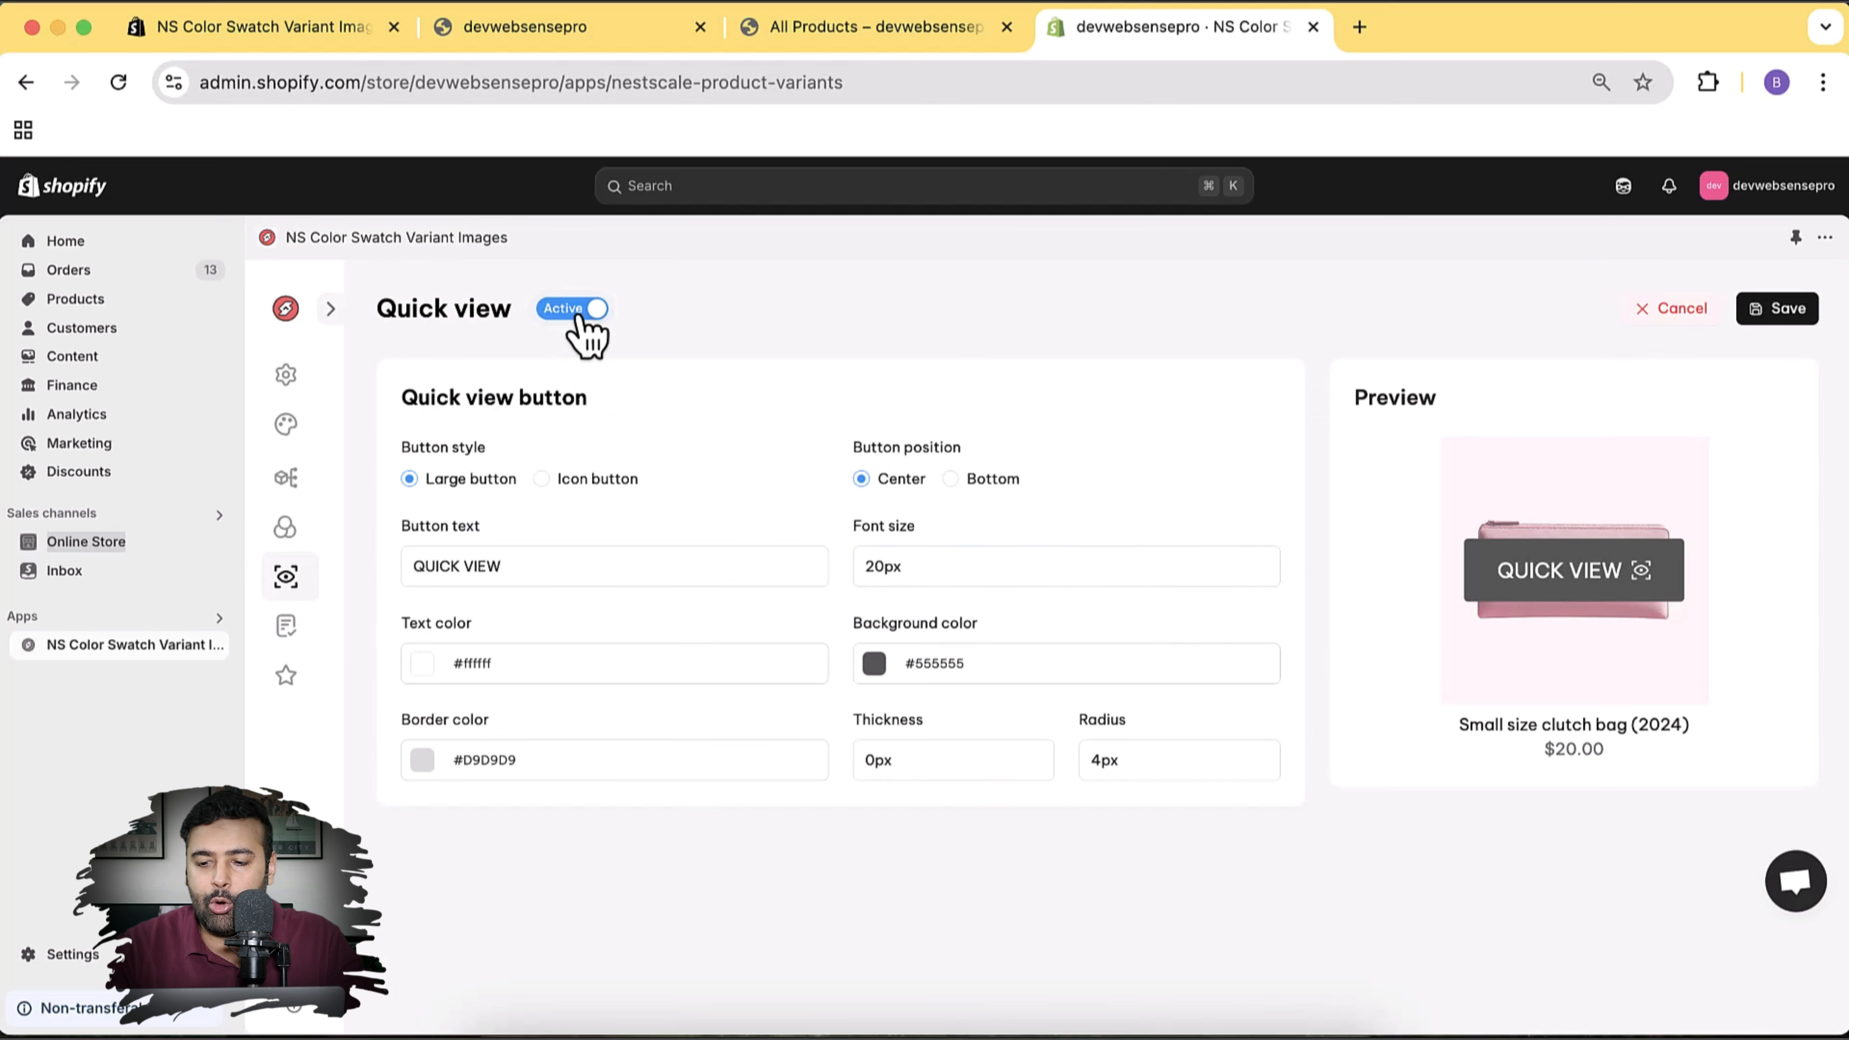
{"action": "left_click", "coordinate": [1777, 309]}
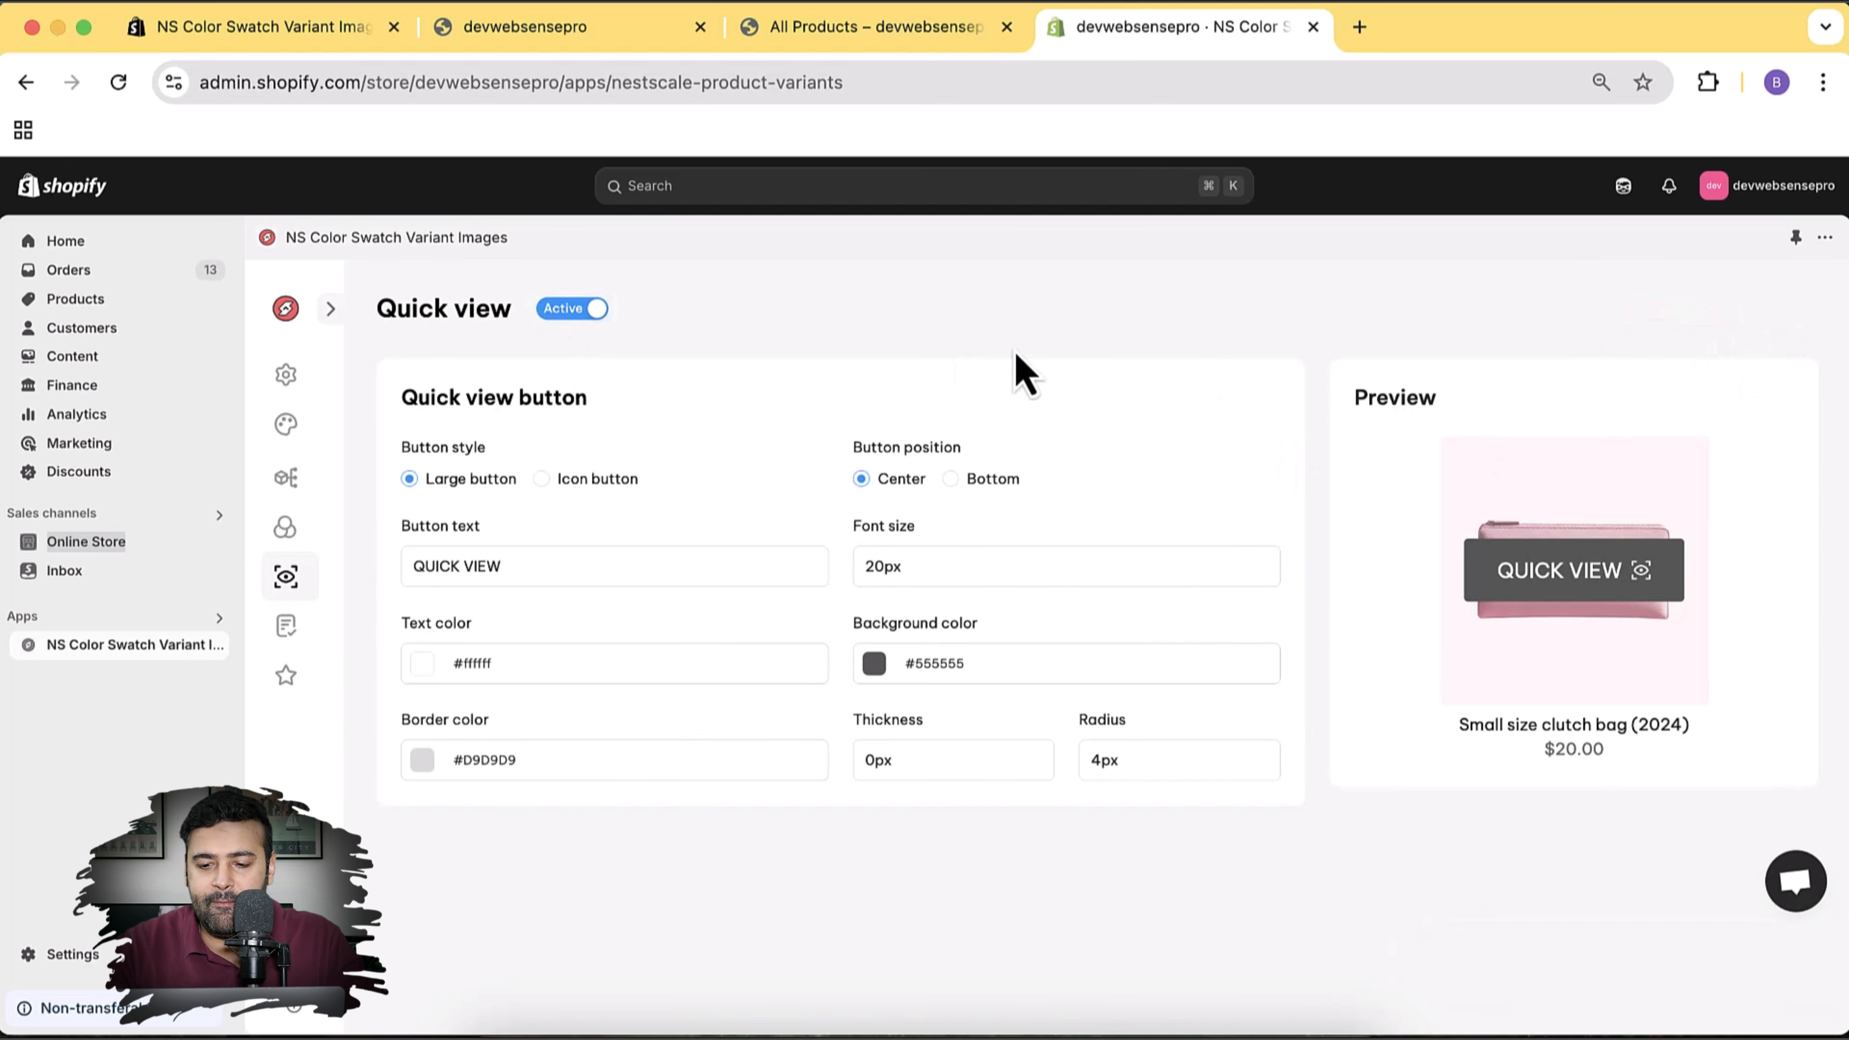
Reload the storefront's All Products collection page and check the quick view button on the product cards
{"action": "left_click", "coordinate": [864, 29]}
{"action": "left_click", "coordinate": [862, 73]}
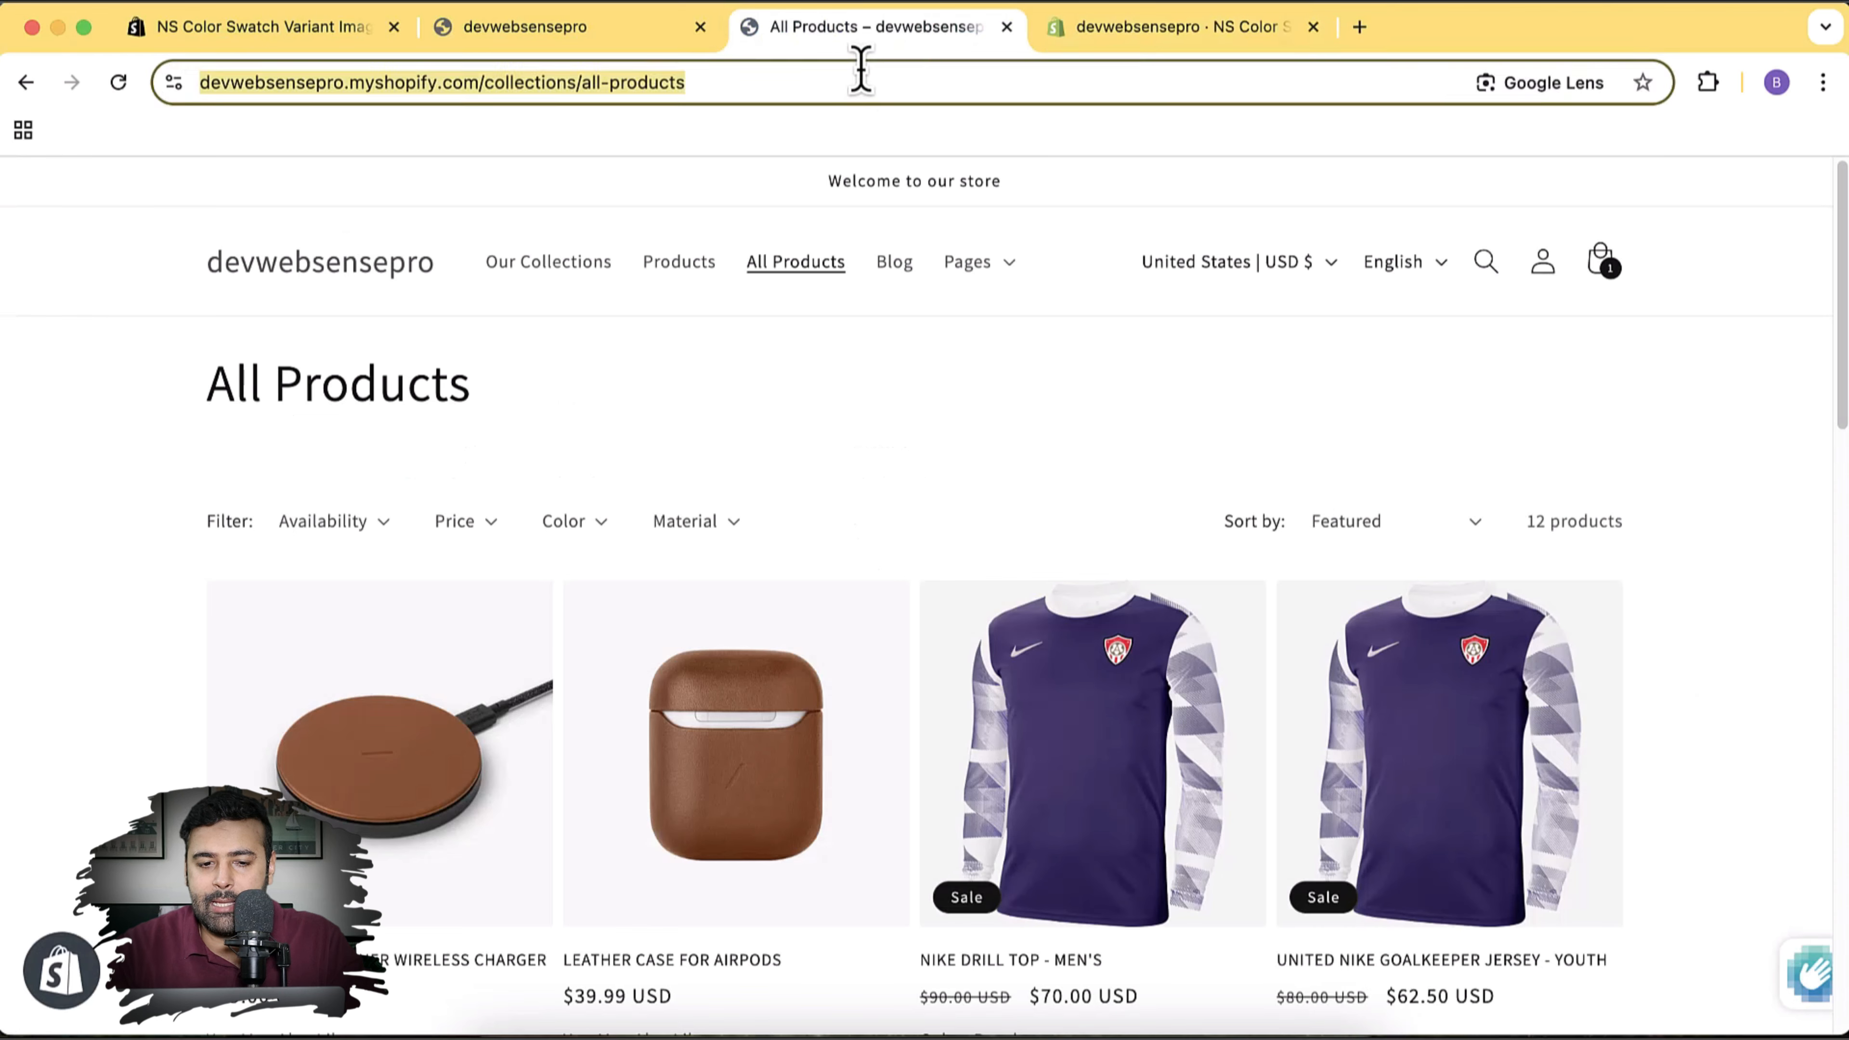
{"action": "key", "text": "Return"}
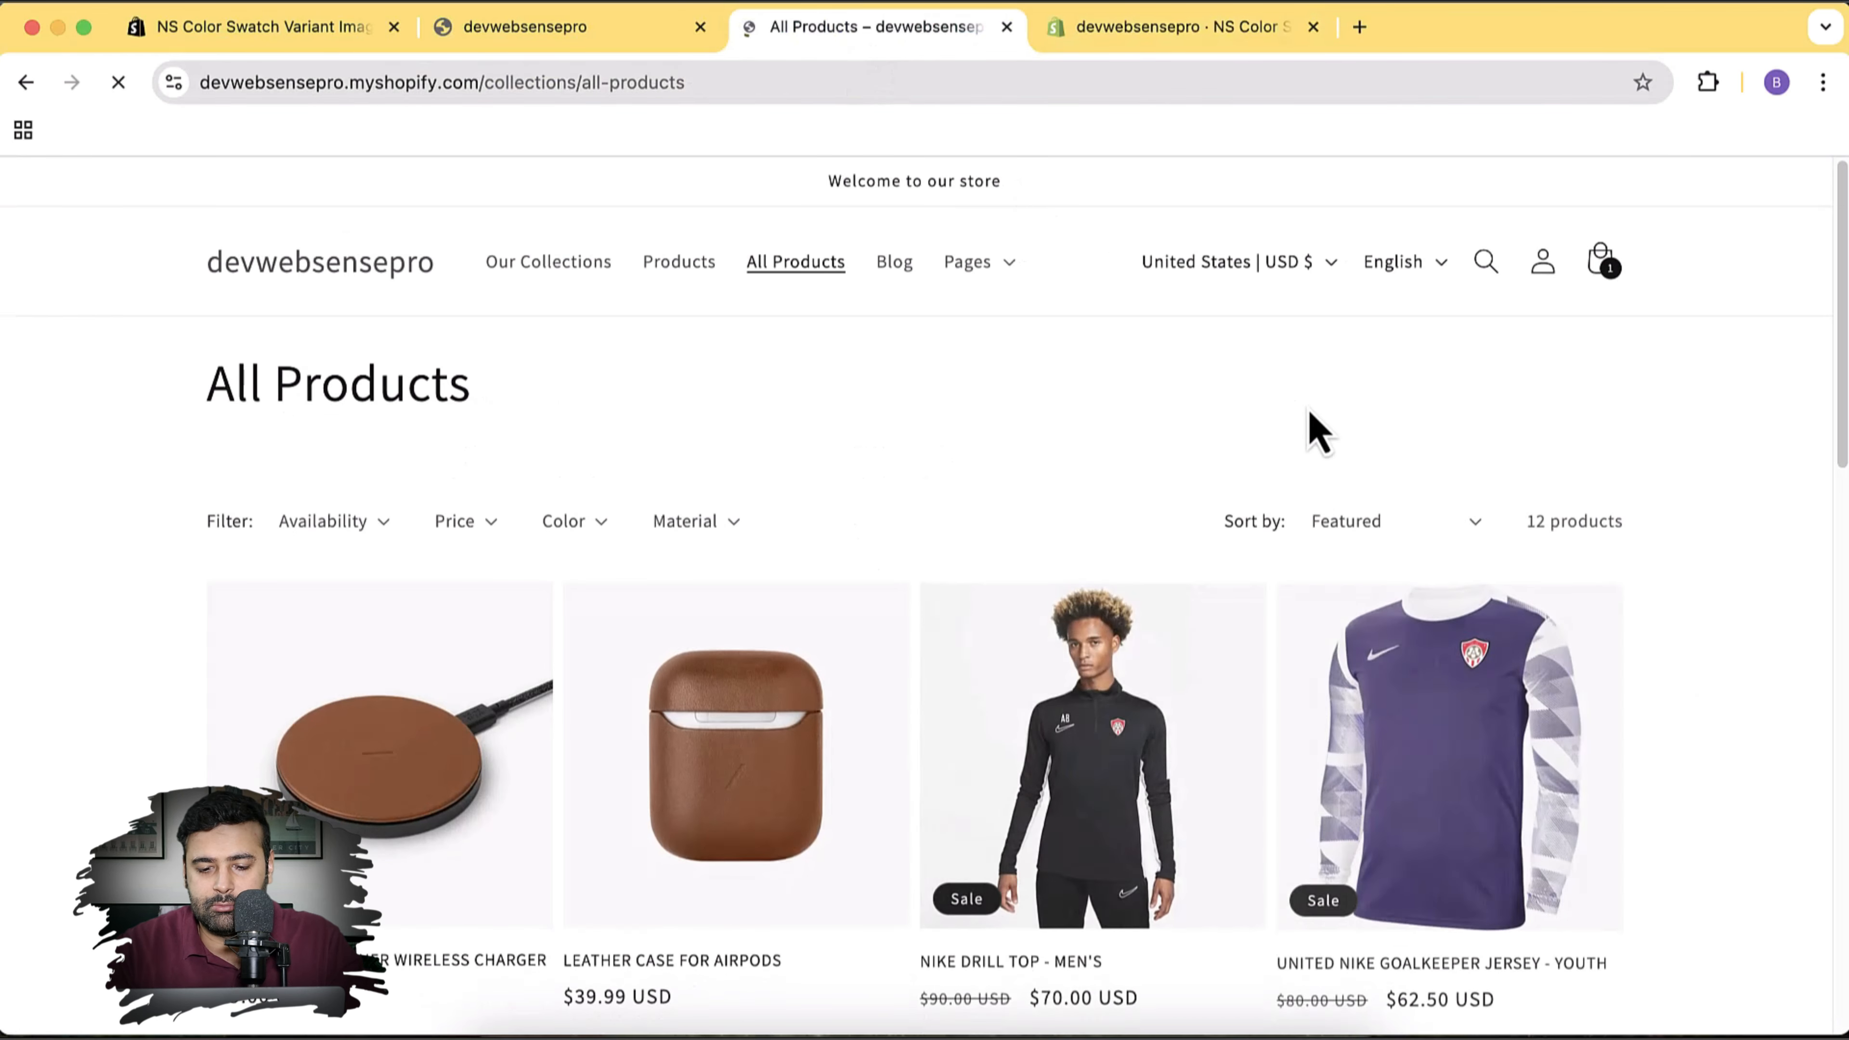
{"action": "scroll", "coordinate": [1794, 455], "scroll_direction": "down", "scroll_amount": 5}
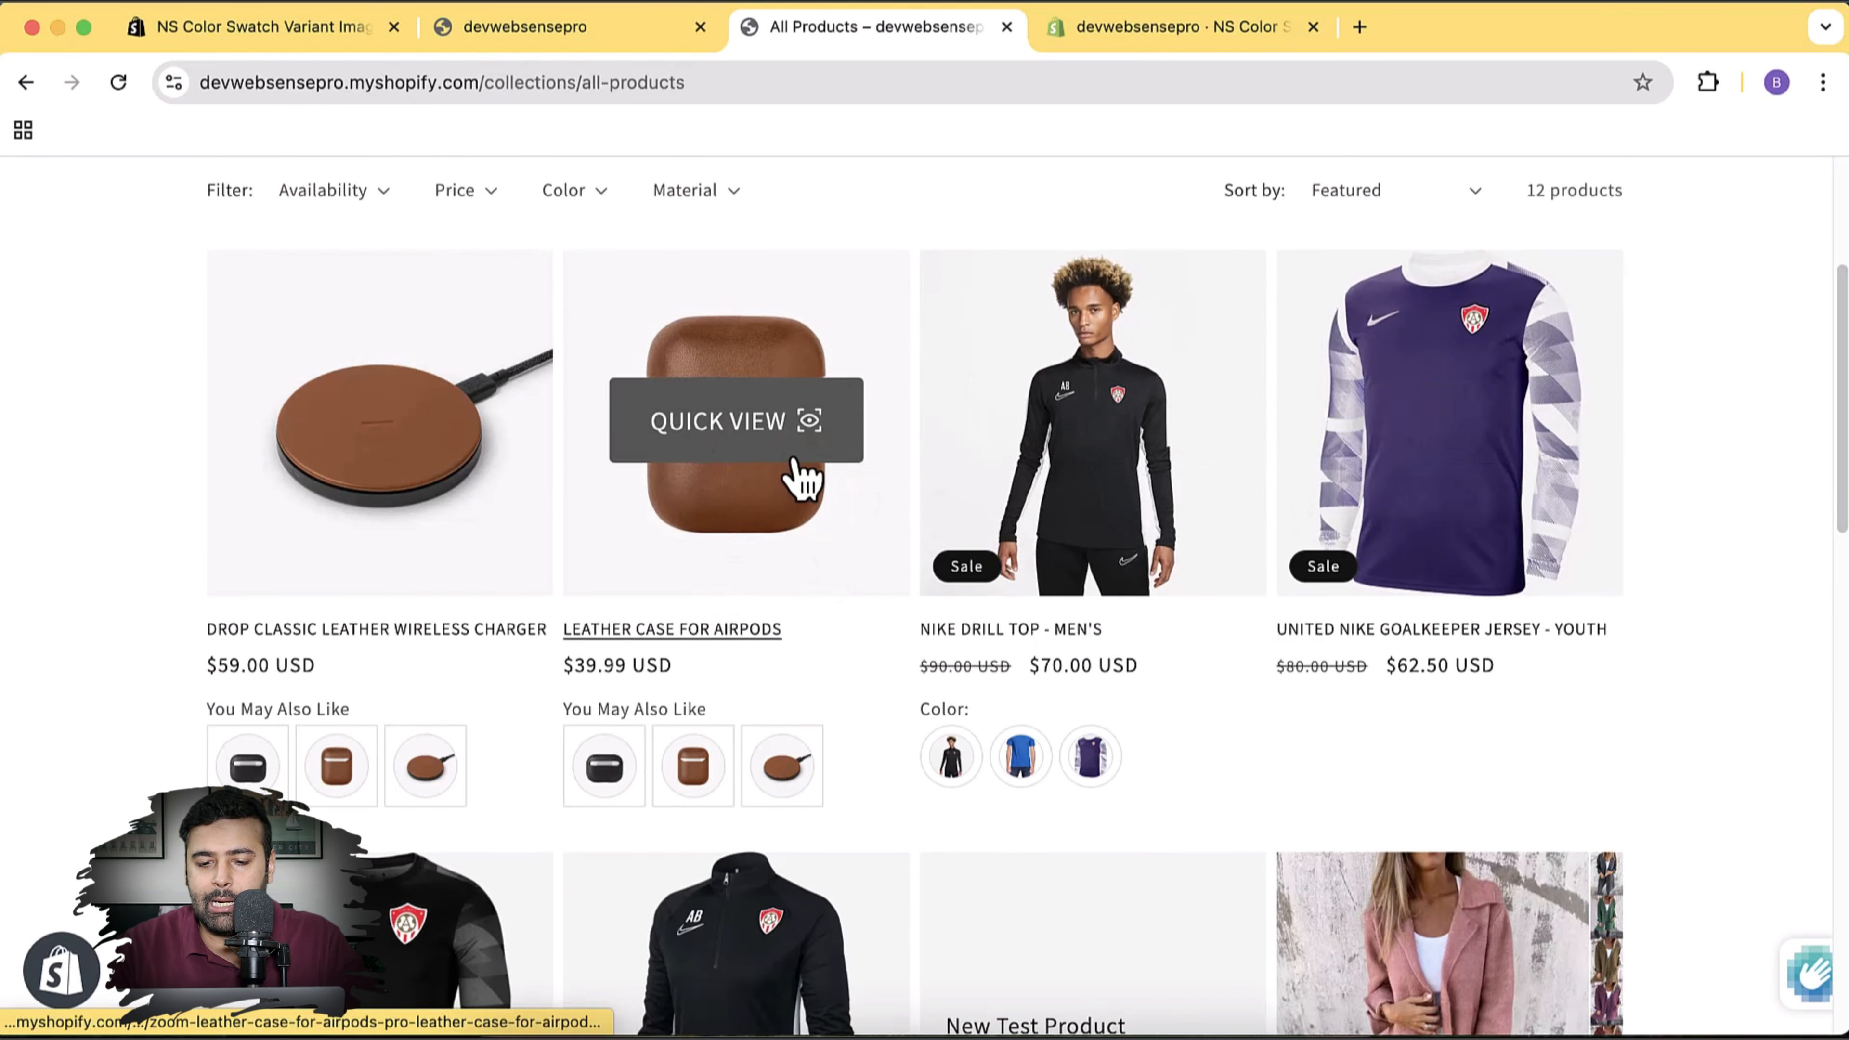
Open the quick view of NIKE DRILL TOP - MEN'S, follow it to the full product details and return to the collection
{"action": "left_click", "coordinate": [1105, 448]}
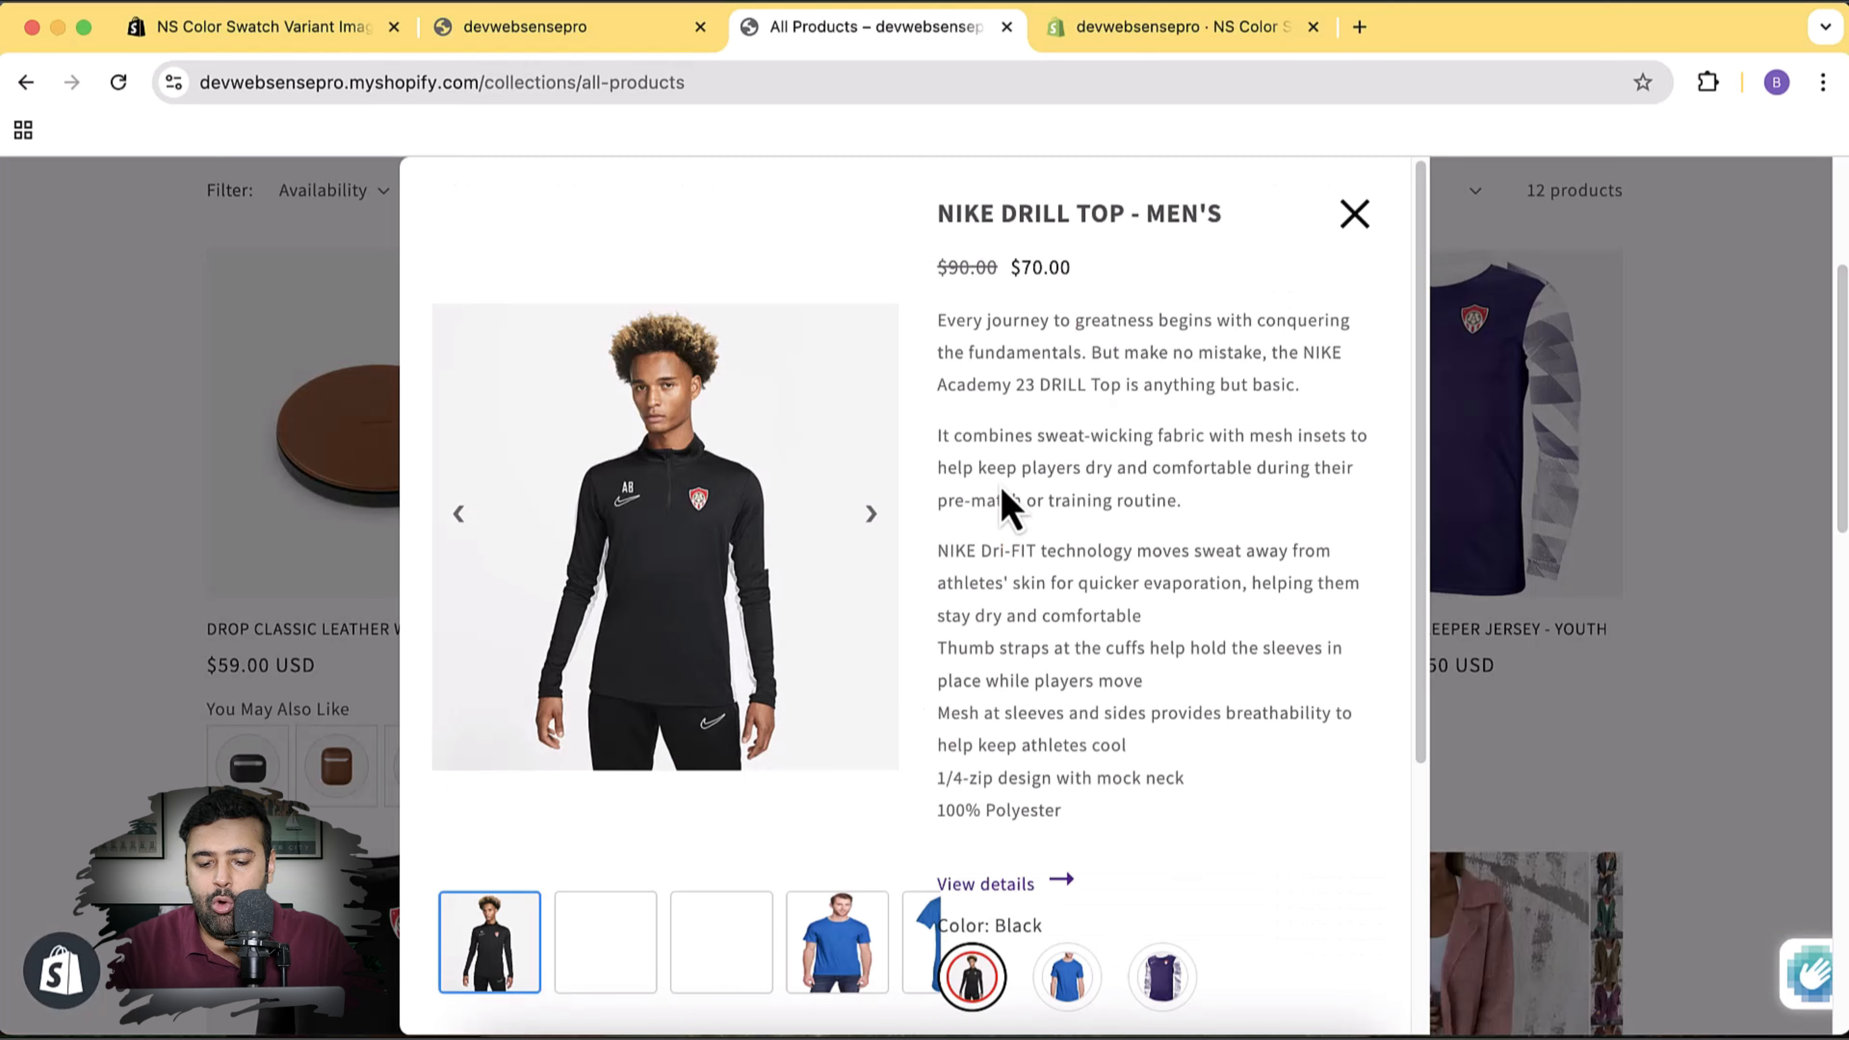
{"action": "scroll", "coordinate": [1011, 433], "scroll_direction": "down", "scroll_amount": 3}
{"action": "scroll", "coordinate": [1113, 794], "scroll_direction": "up", "scroll_amount": 3}
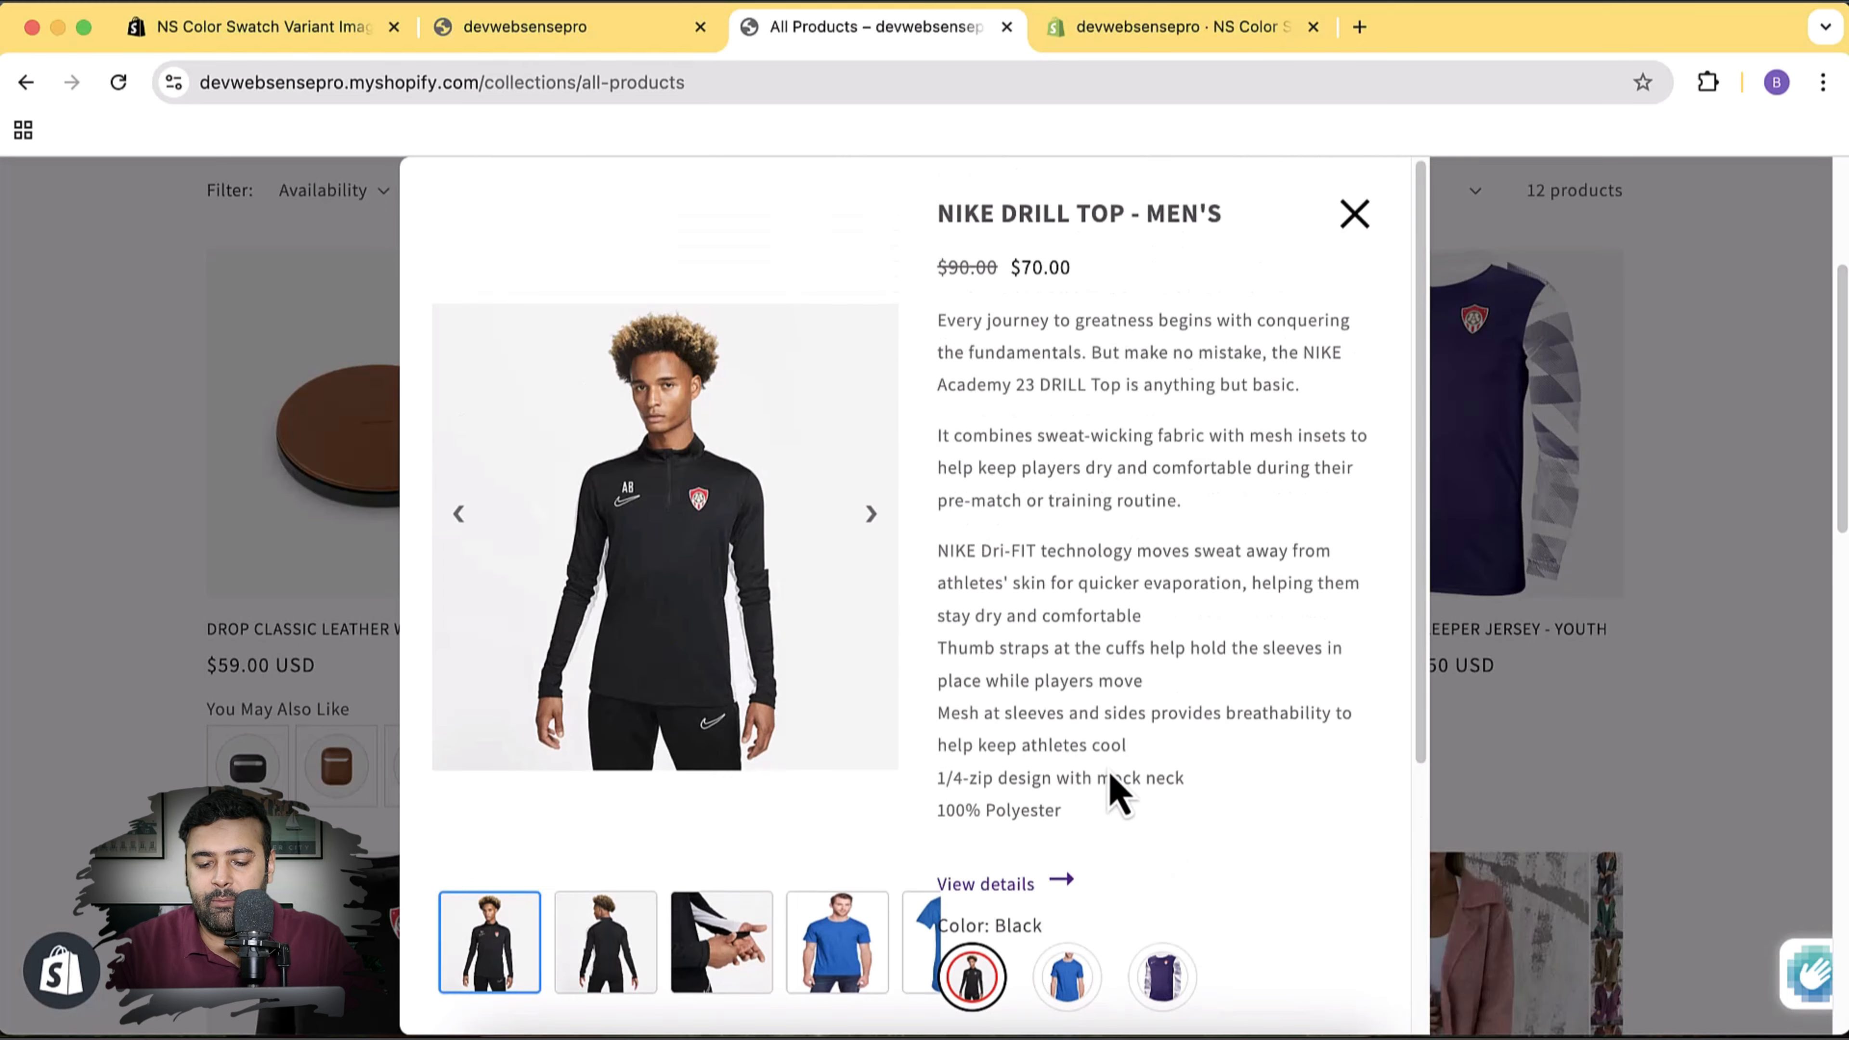
{"action": "left_click", "coordinate": [1048, 898]}
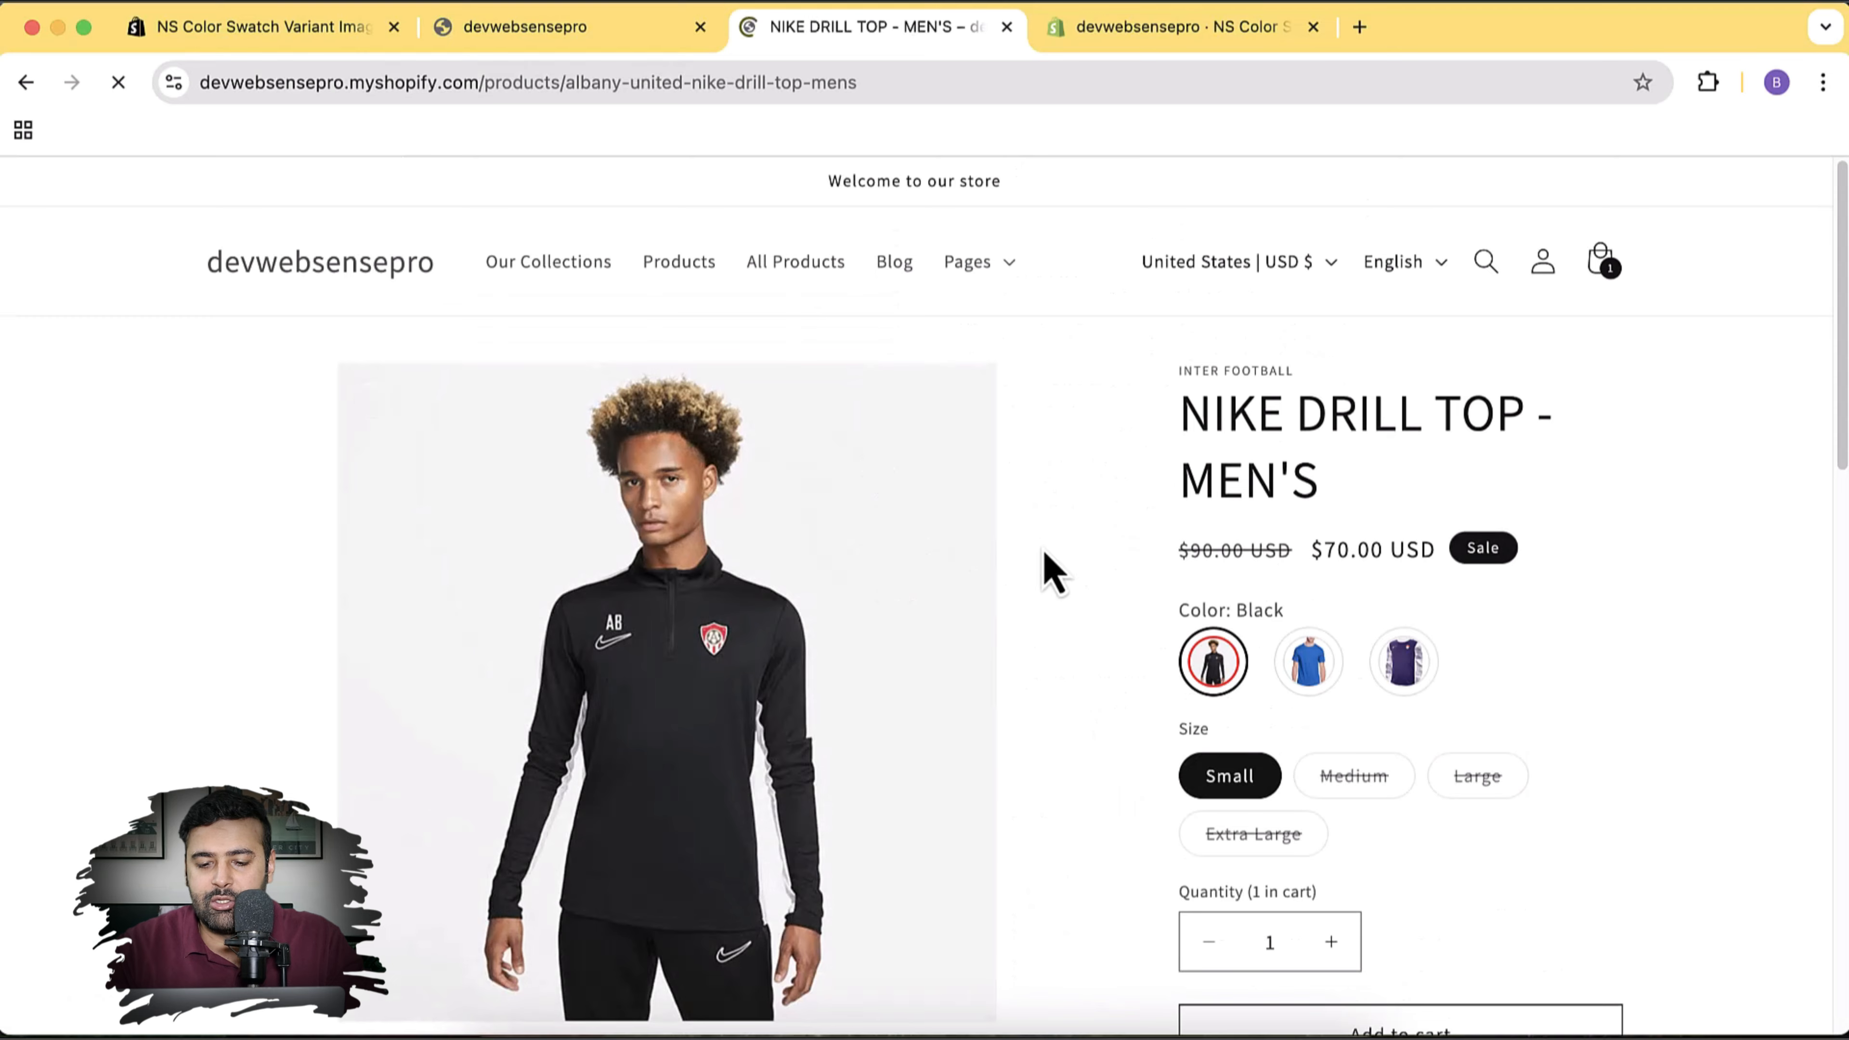
{"action": "left_click", "coordinate": [26, 82]}
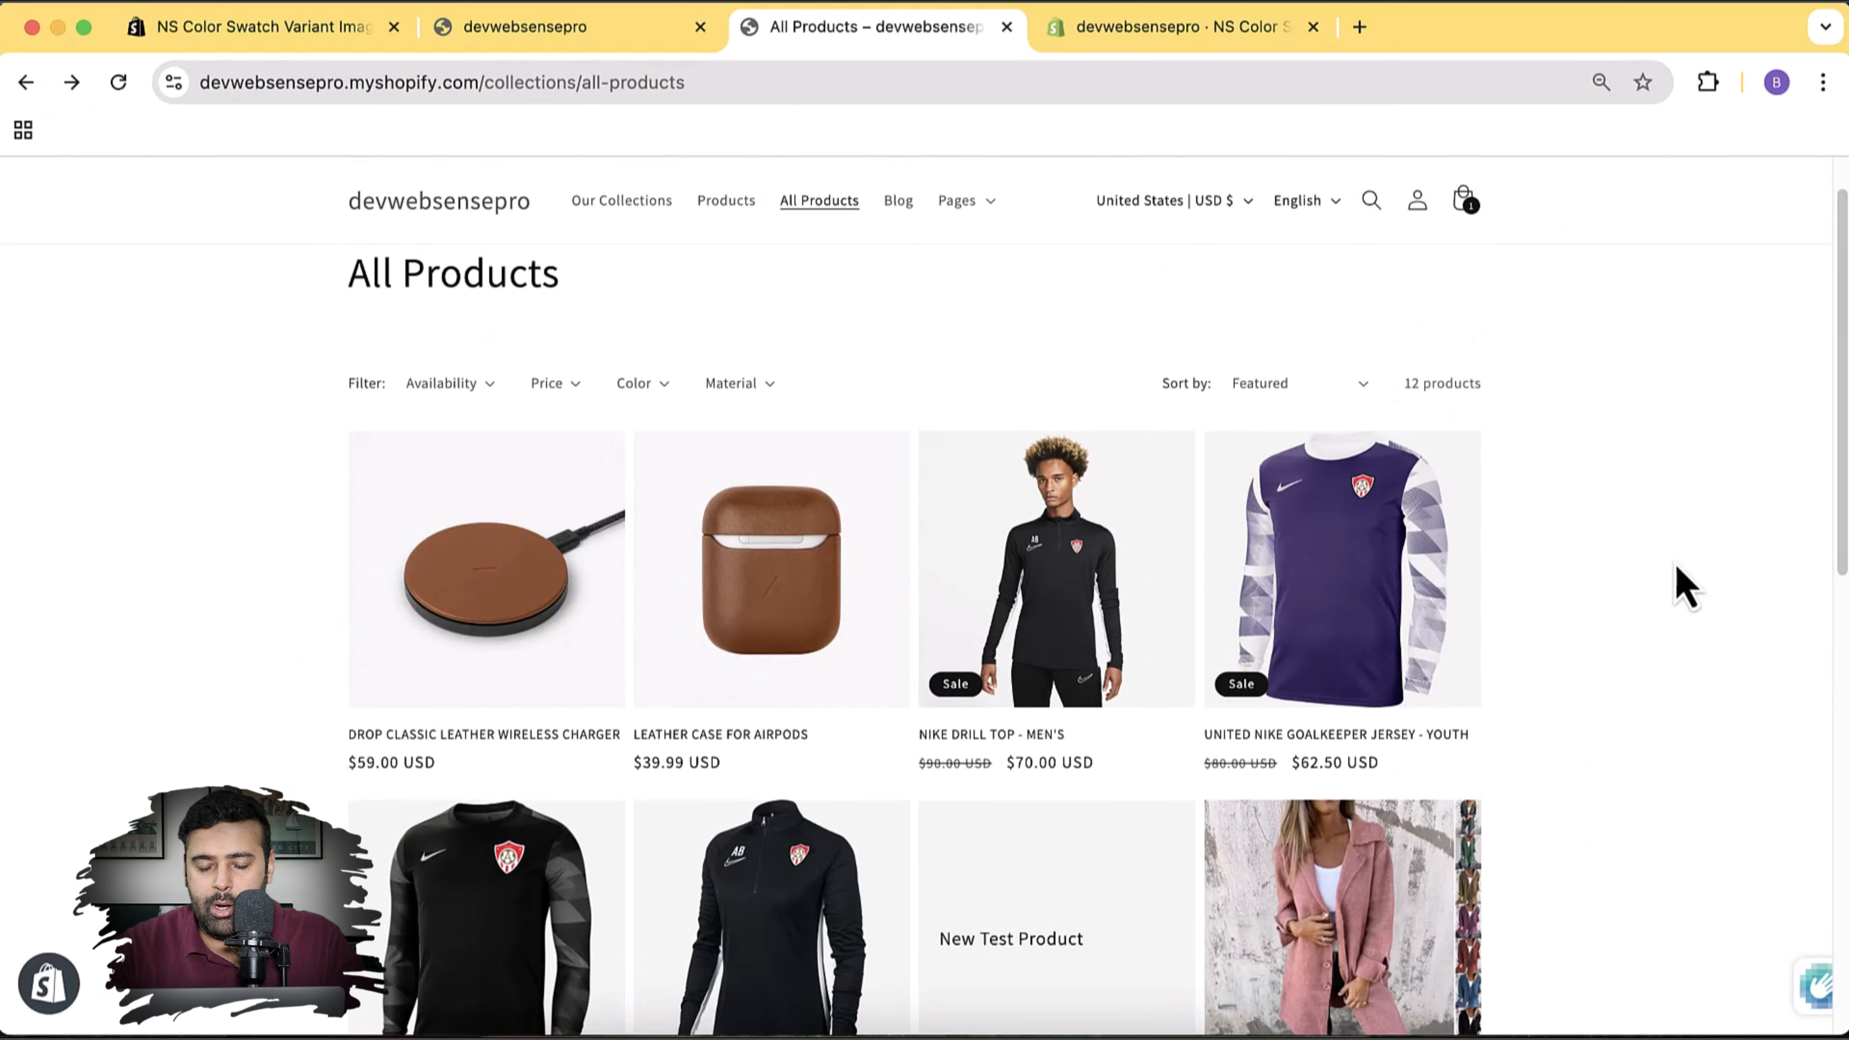
Open the quick view of UNITED NIKE DRILL TOP - WOMEN'S, review its contents and options, and close it
{"action": "scroll", "coordinate": [1686, 589], "scroll_direction": "down", "scroll_amount": 2}
{"action": "scroll", "coordinate": [1686, 589], "scroll_direction": "down", "scroll_amount": 4}
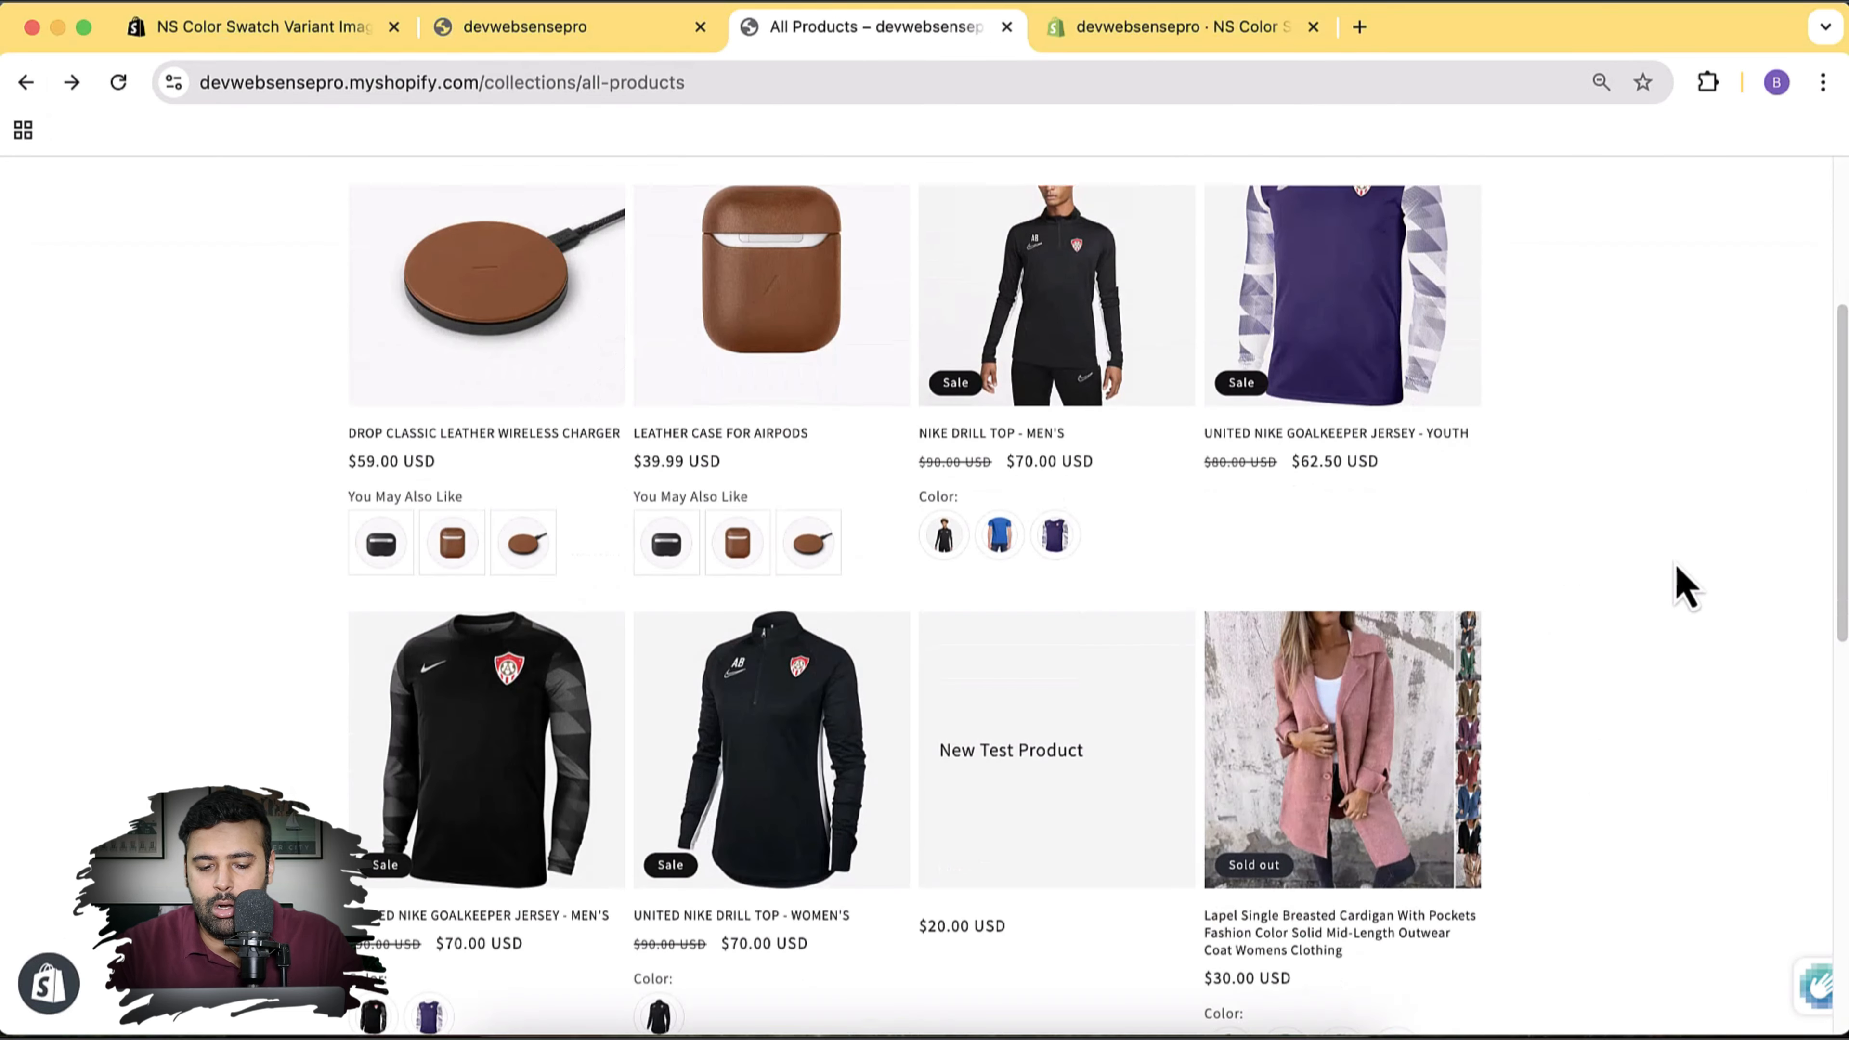
{"action": "left_click", "coordinate": [760, 659]}
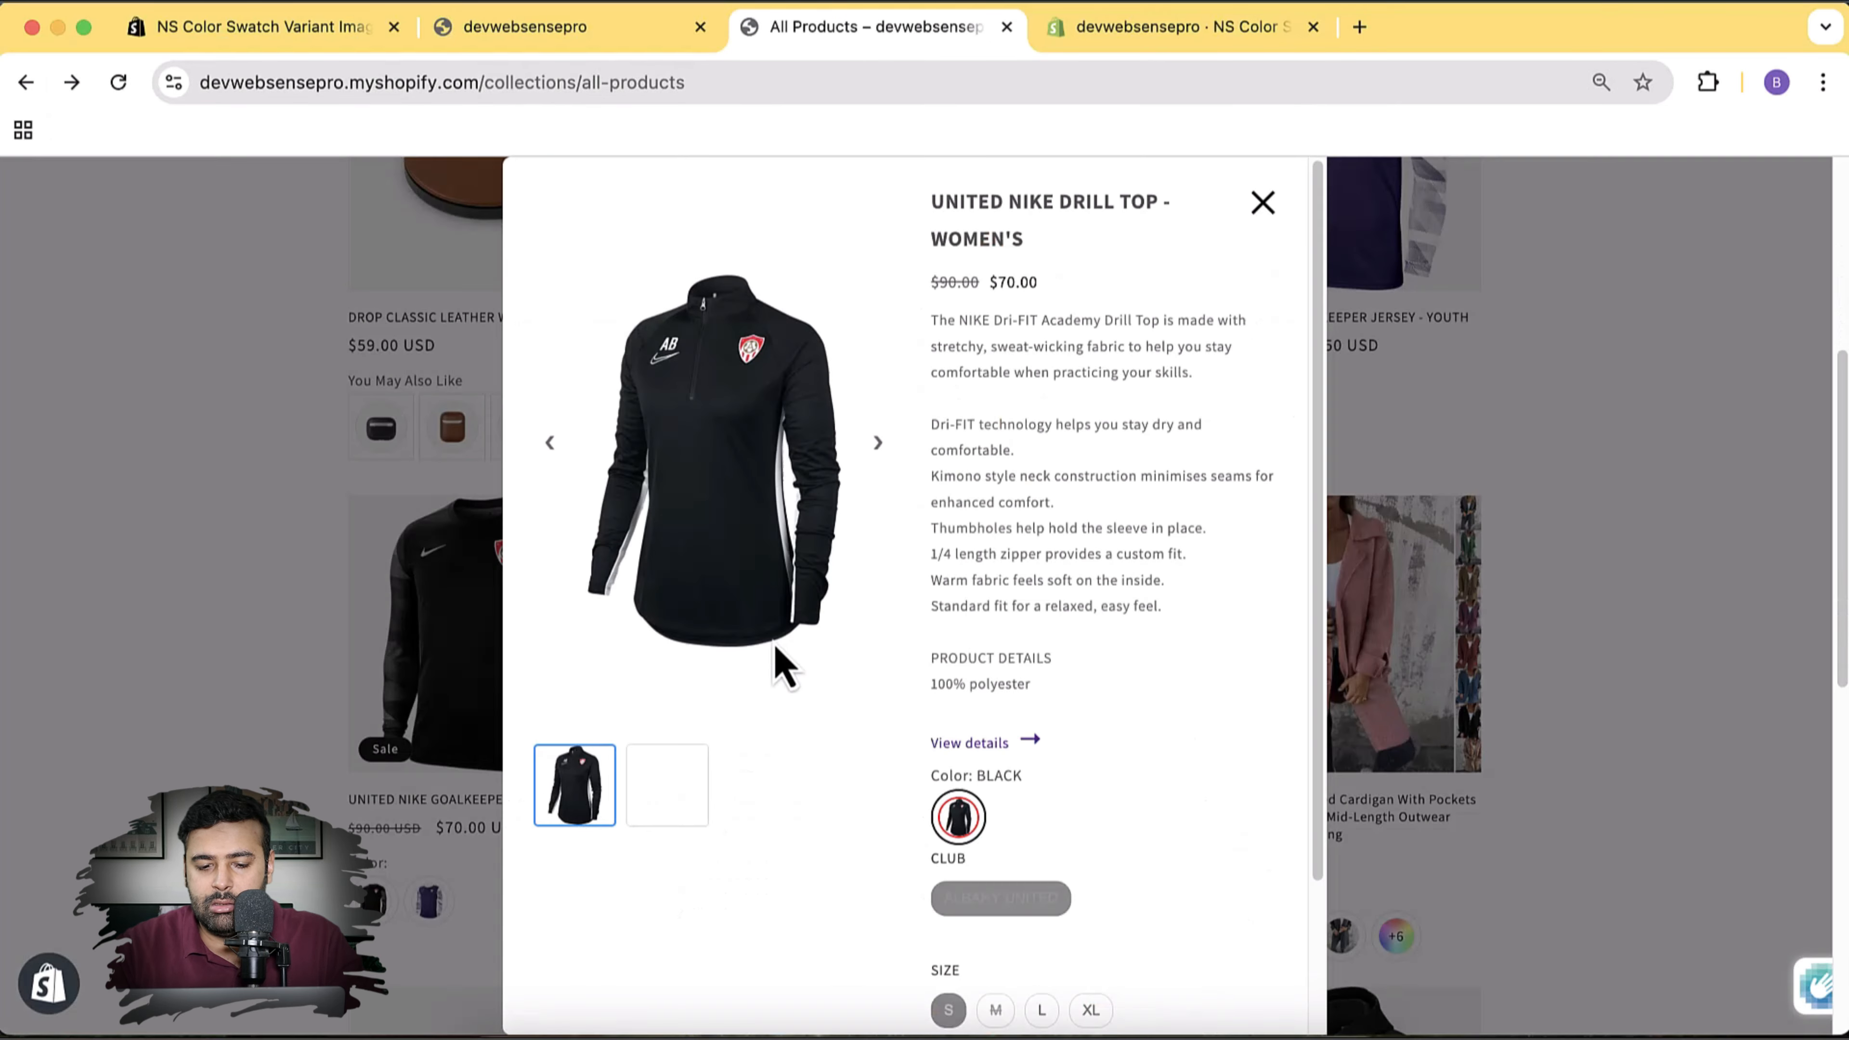
{"action": "scroll", "coordinate": [1214, 603], "scroll_direction": "down", "scroll_amount": 3}
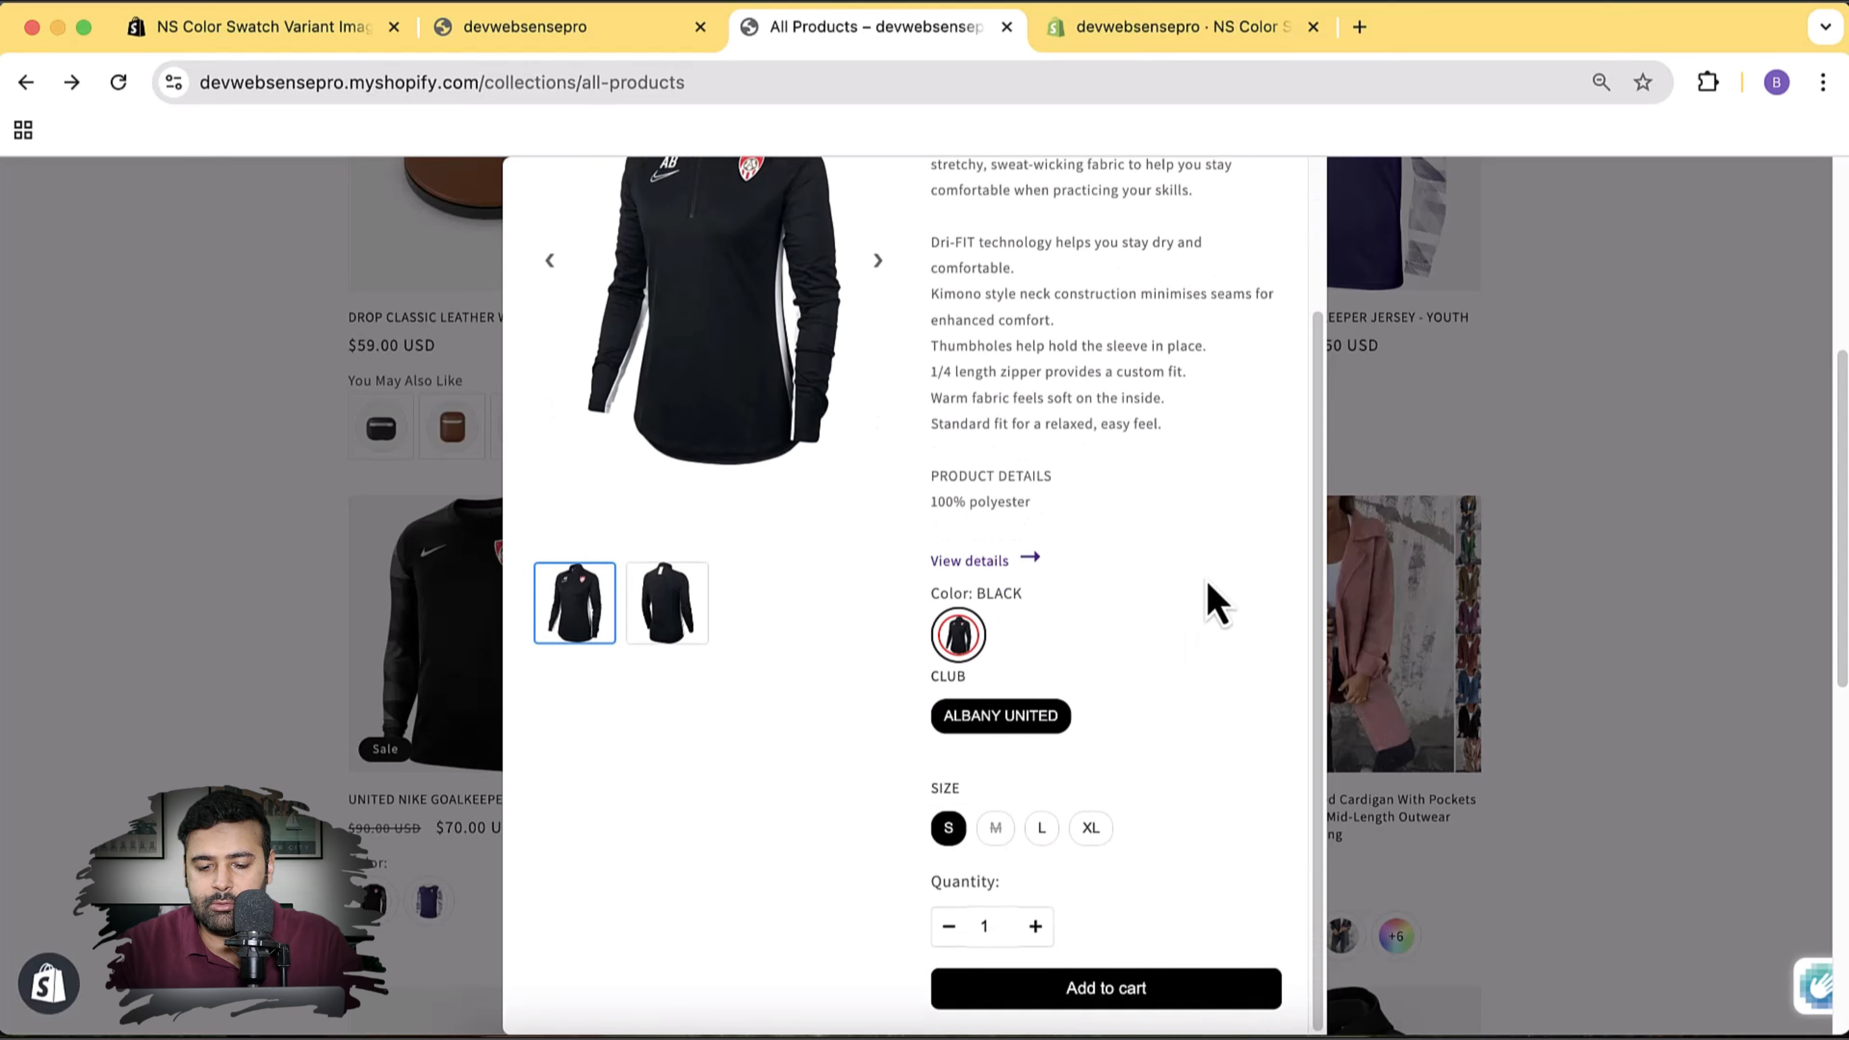
{"action": "scroll", "coordinate": [1214, 603], "scroll_direction": "up", "scroll_amount": 3}
{"action": "scroll", "coordinate": [1209, 603], "scroll_direction": "down", "scroll_amount": 3}
{"action": "scroll", "coordinate": [1222, 510], "scroll_direction": "up", "scroll_amount": 3}
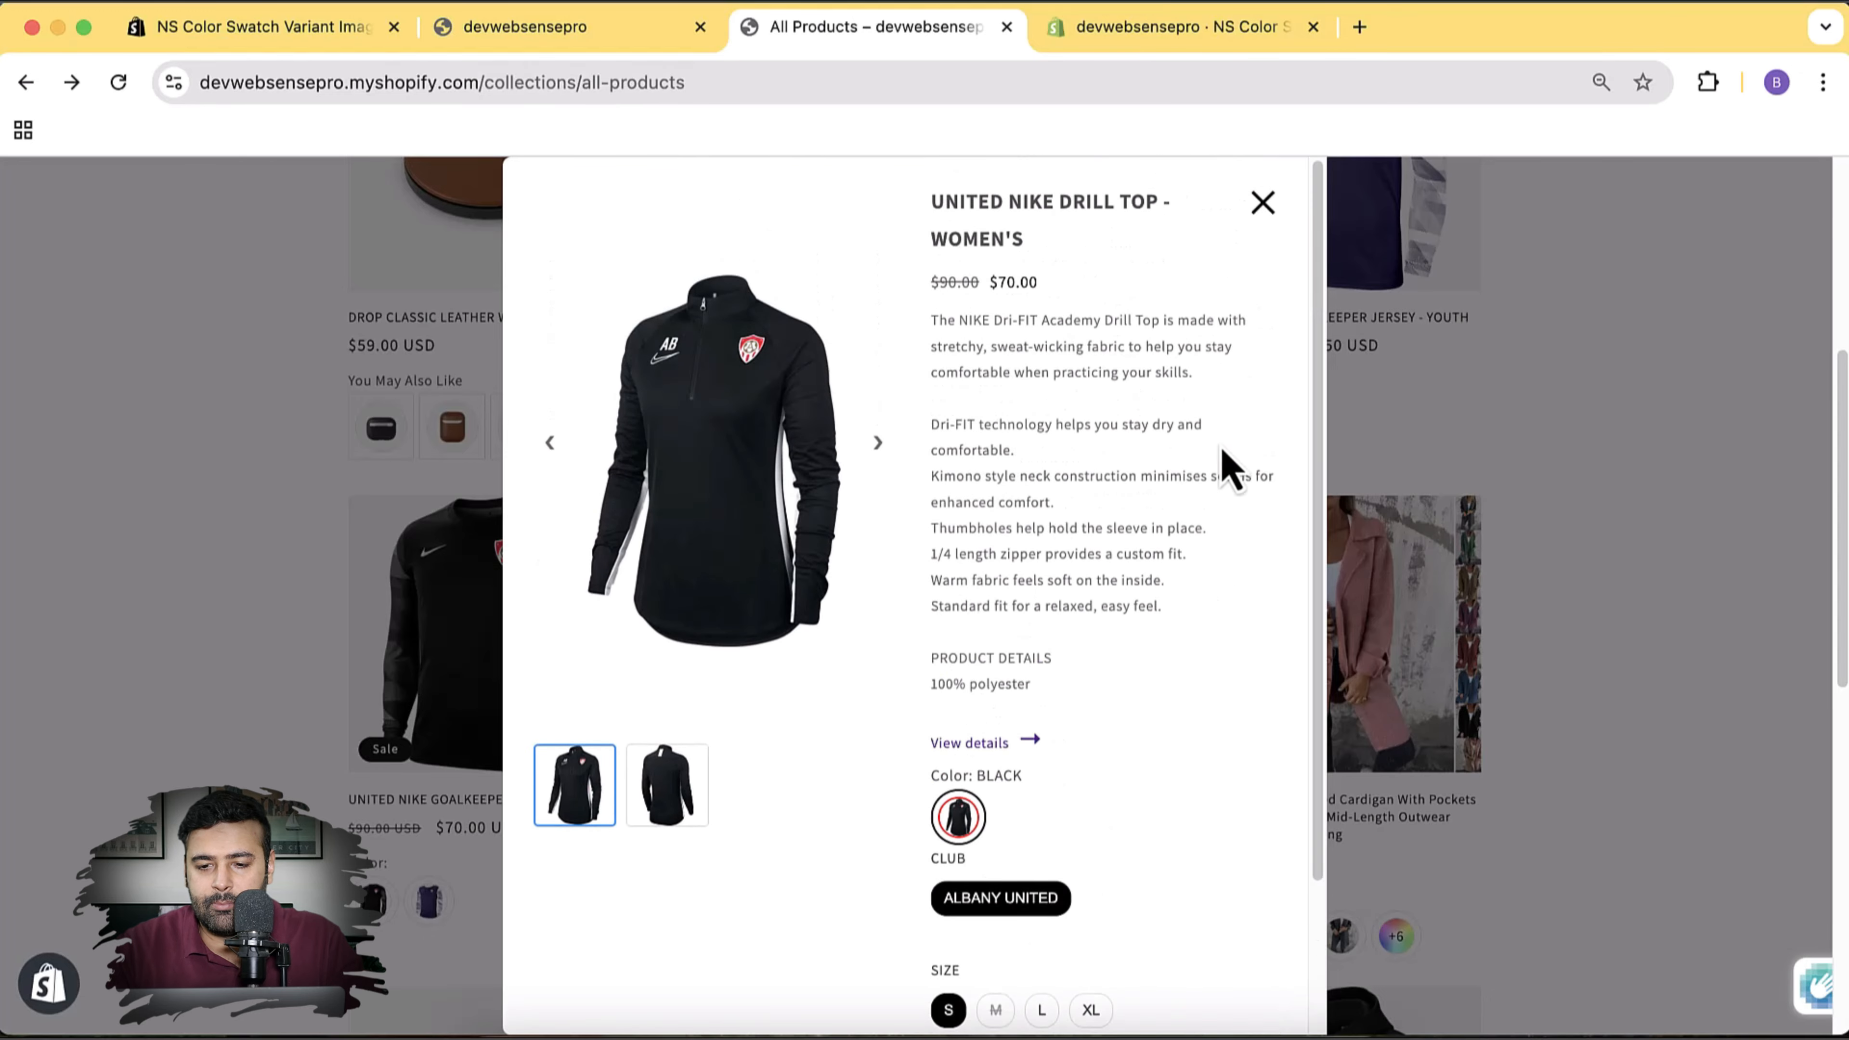
{"action": "left_click", "coordinate": [1262, 222]}
Open the quick view of UNITED NIKE GOALKEEPER JERSEY - MEN'S, review its images and options, and close it
{"action": "scroll", "coordinate": [1642, 479], "scroll_direction": "down", "scroll_amount": 2}
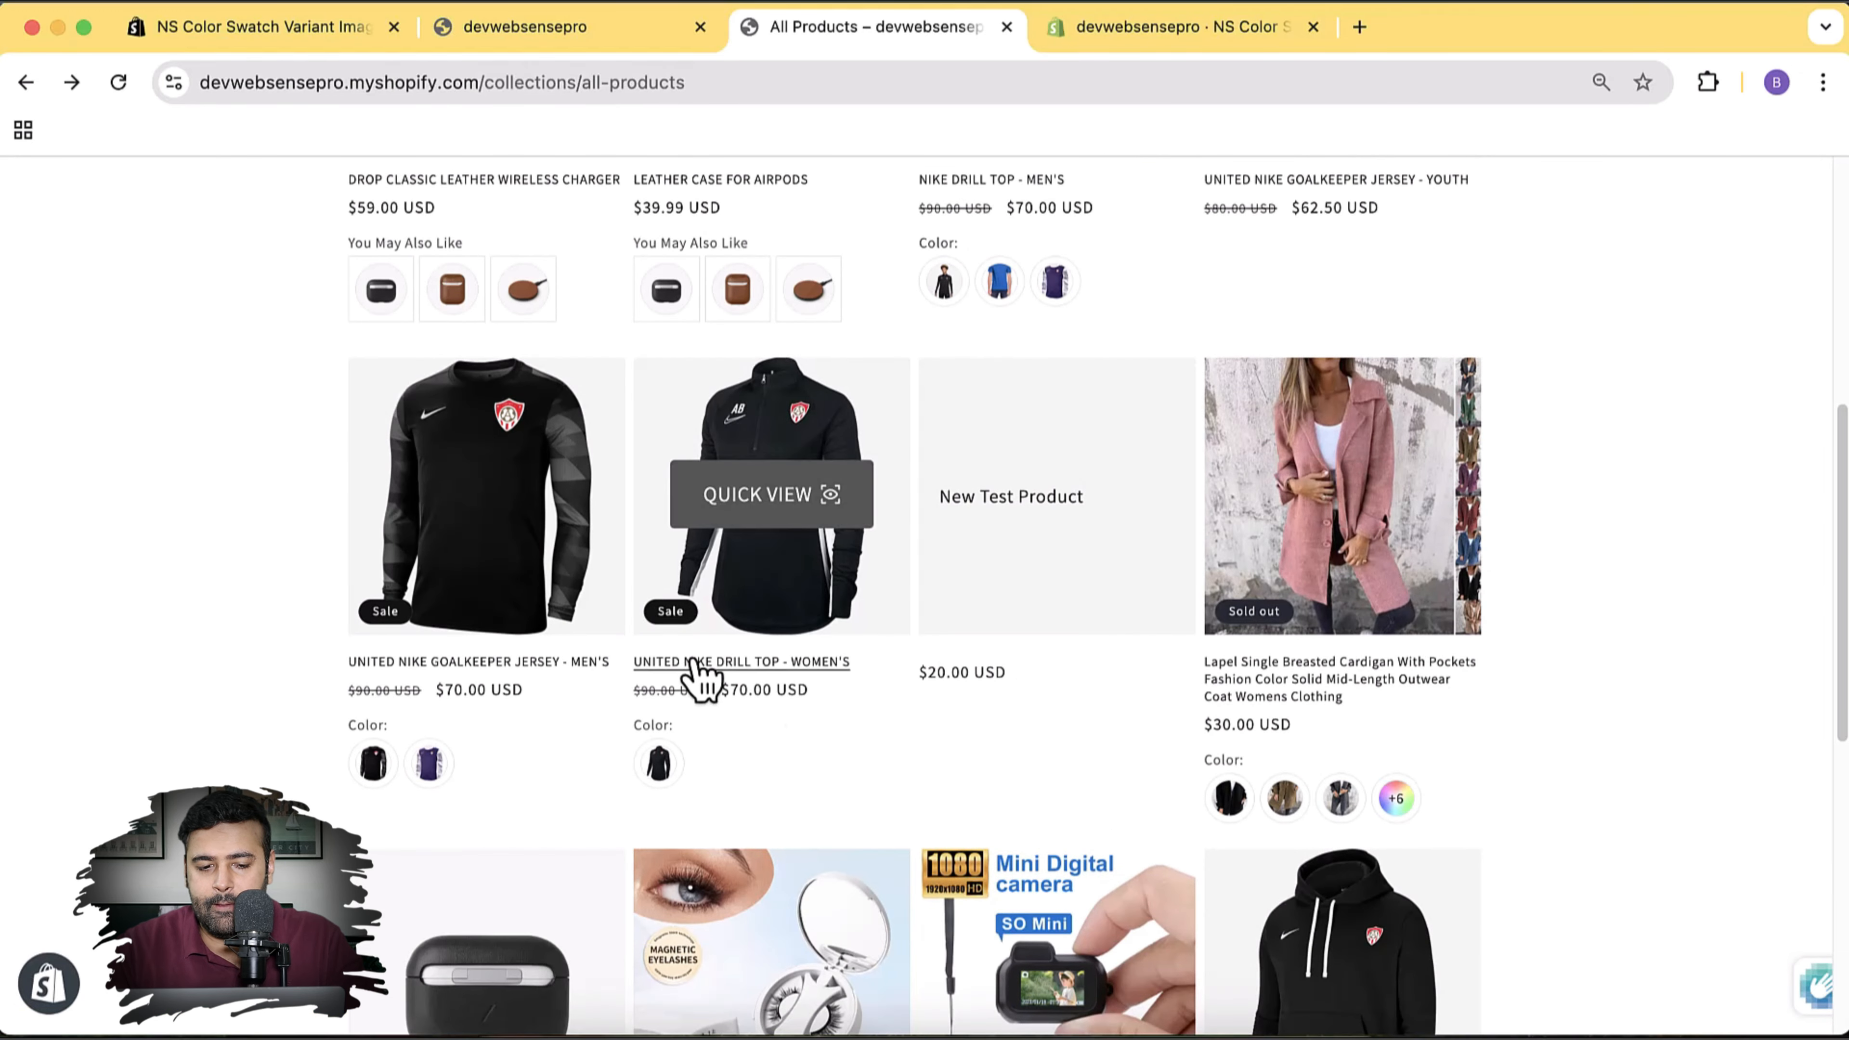
{"action": "left_click", "coordinate": [529, 514]}
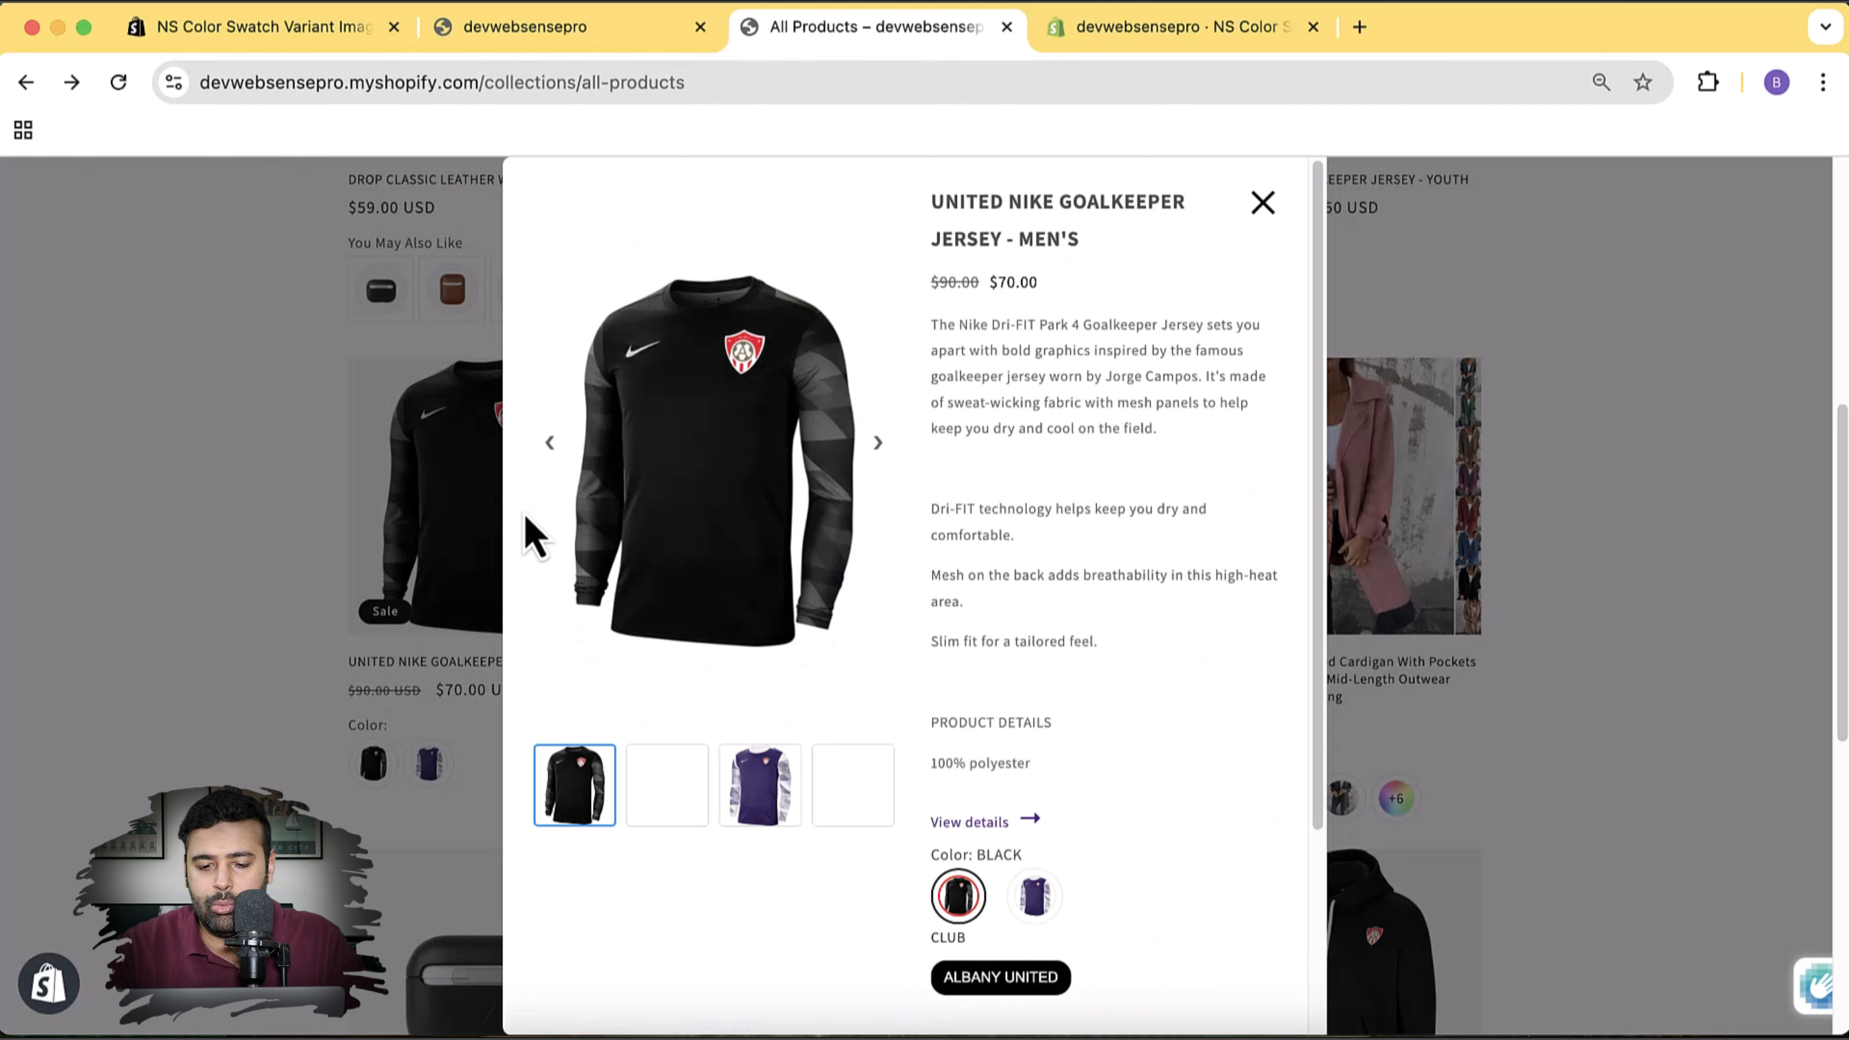
{"action": "scroll", "coordinate": [1107, 580], "scroll_direction": "down", "scroll_amount": 4}
{"action": "scroll", "coordinate": [1102, 580], "scroll_direction": "up", "scroll_amount": 6}
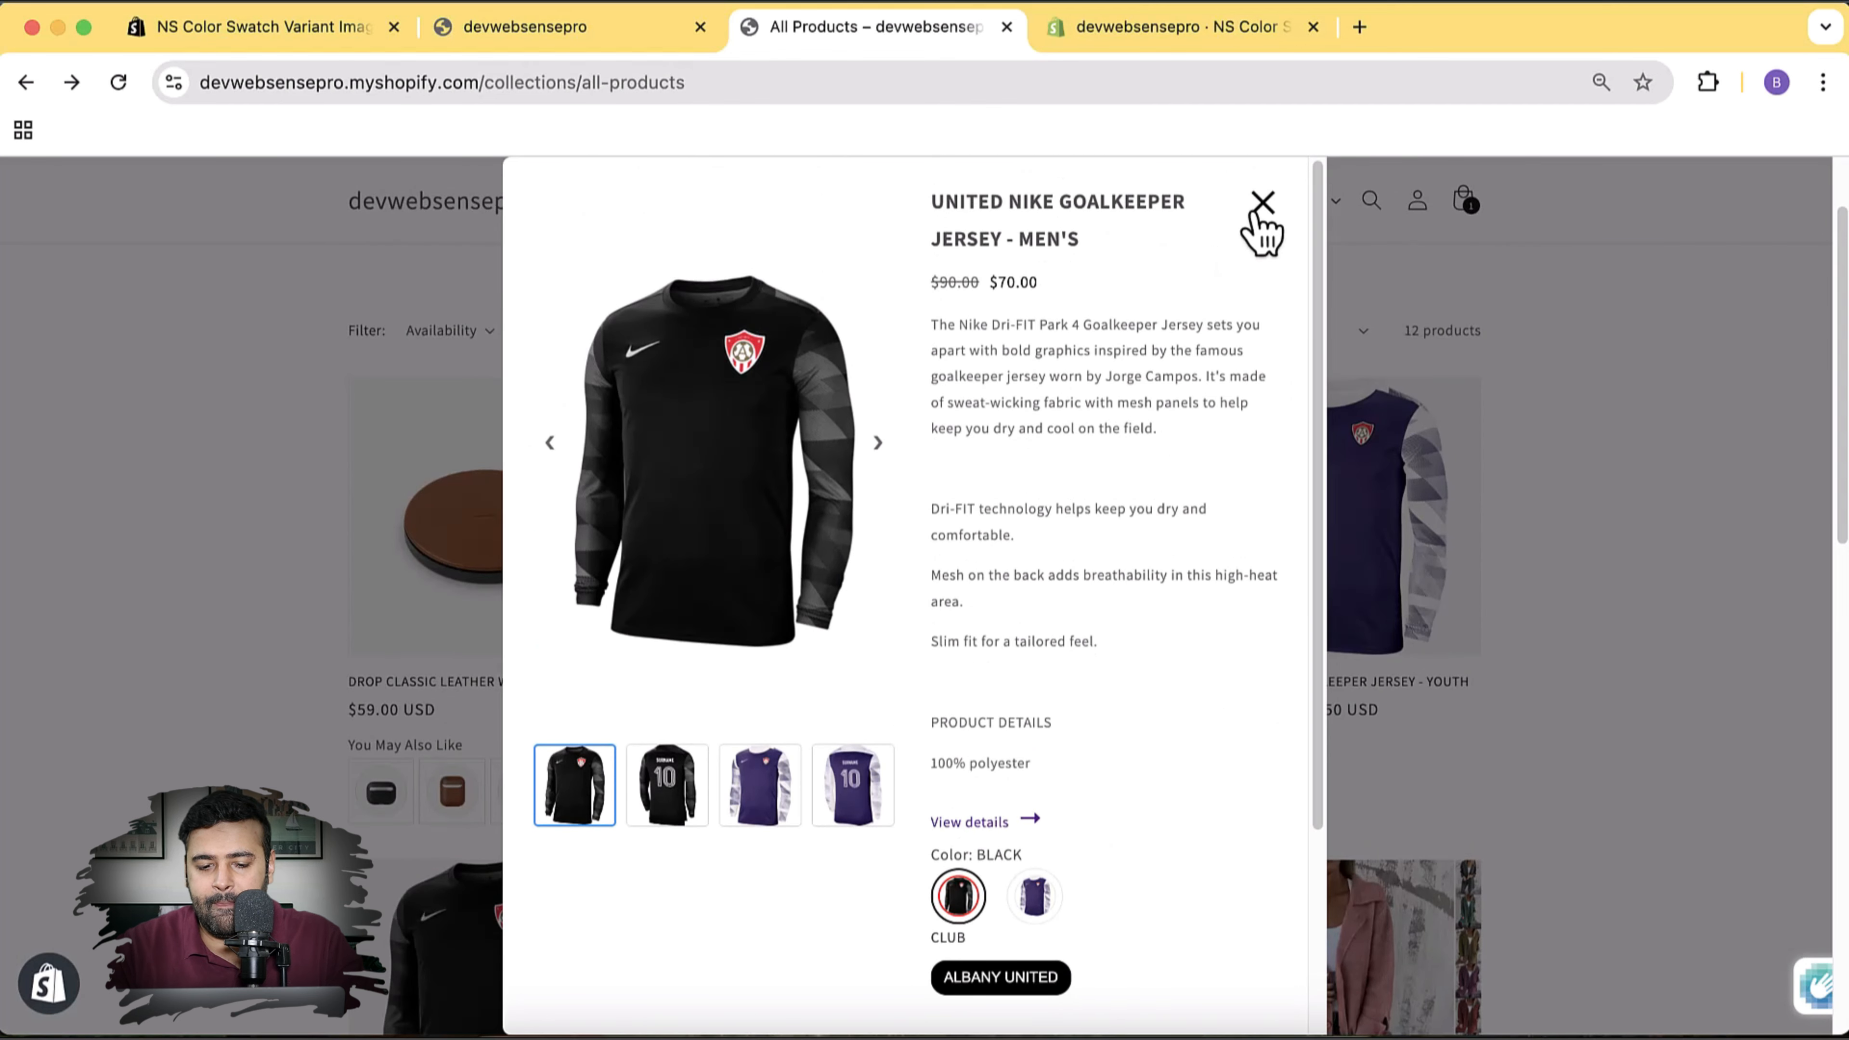
{"action": "left_click", "coordinate": [1262, 205]}
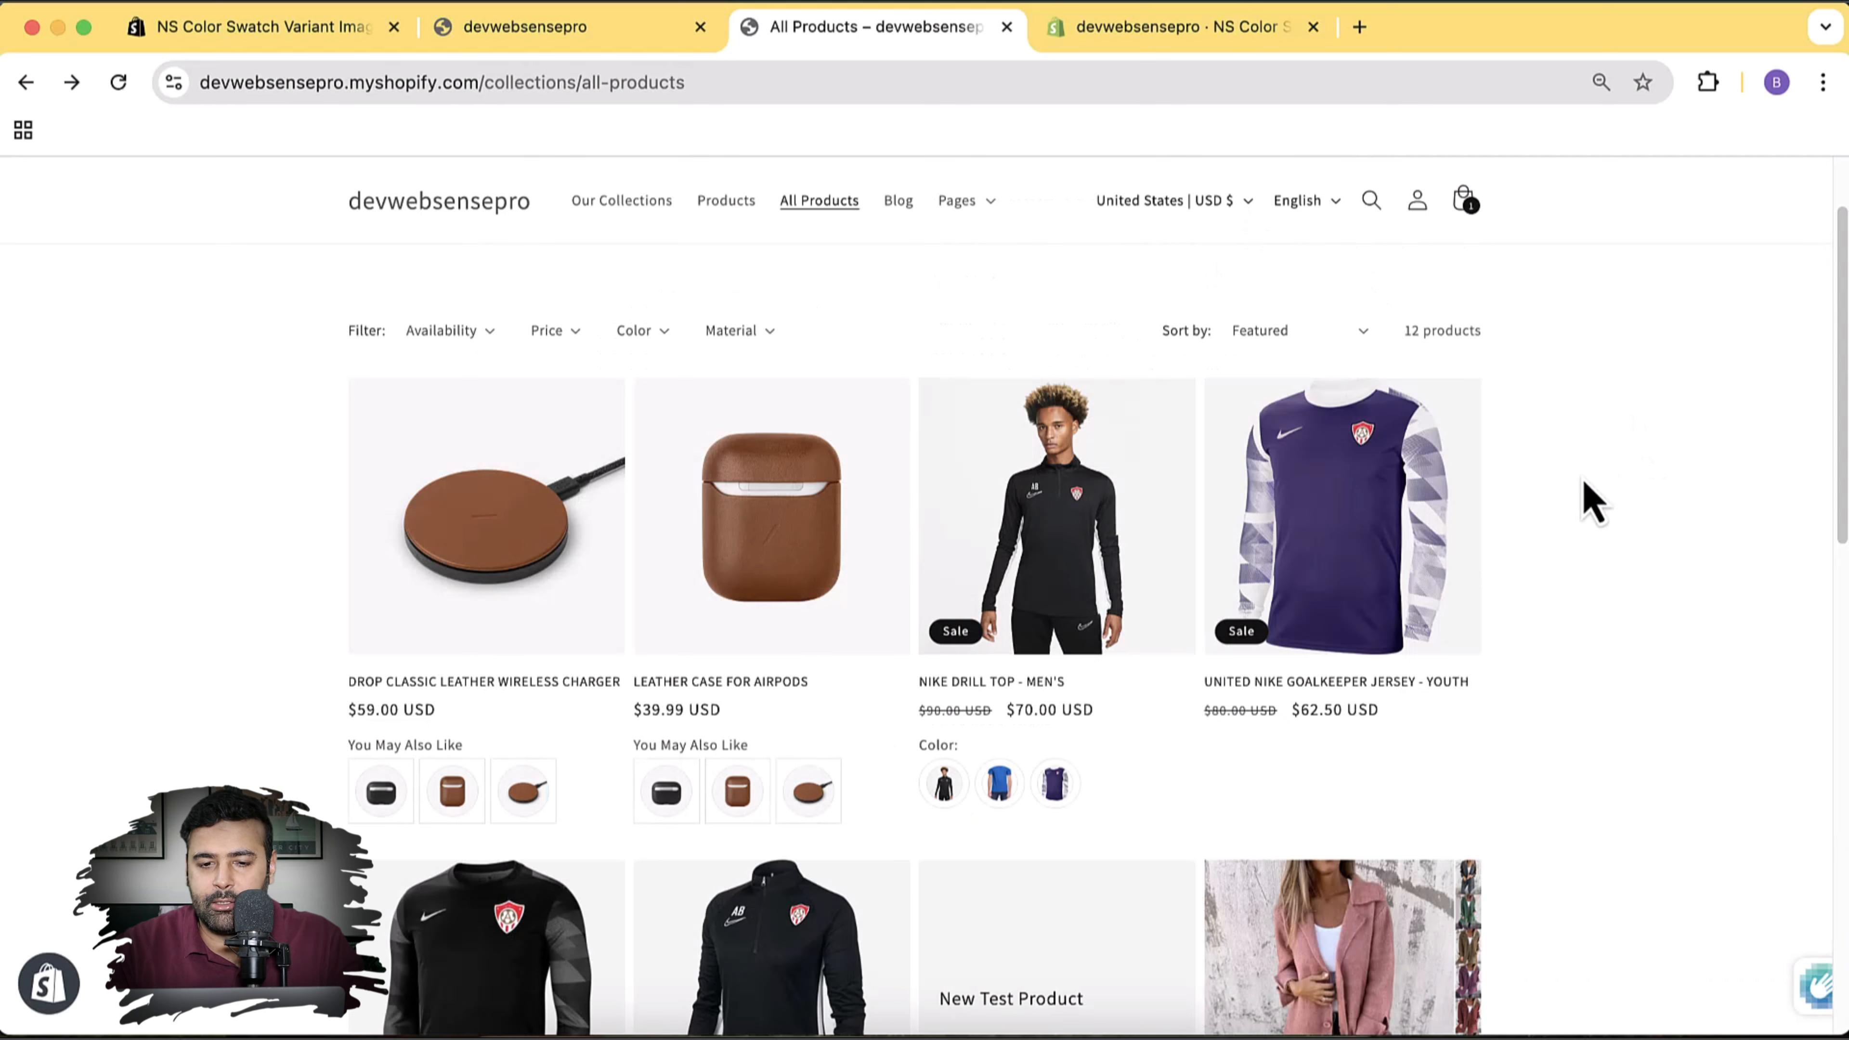
Return to the app's Quick view settings and disable the Quick view feature
{"action": "left_click", "coordinate": [1183, 36]}
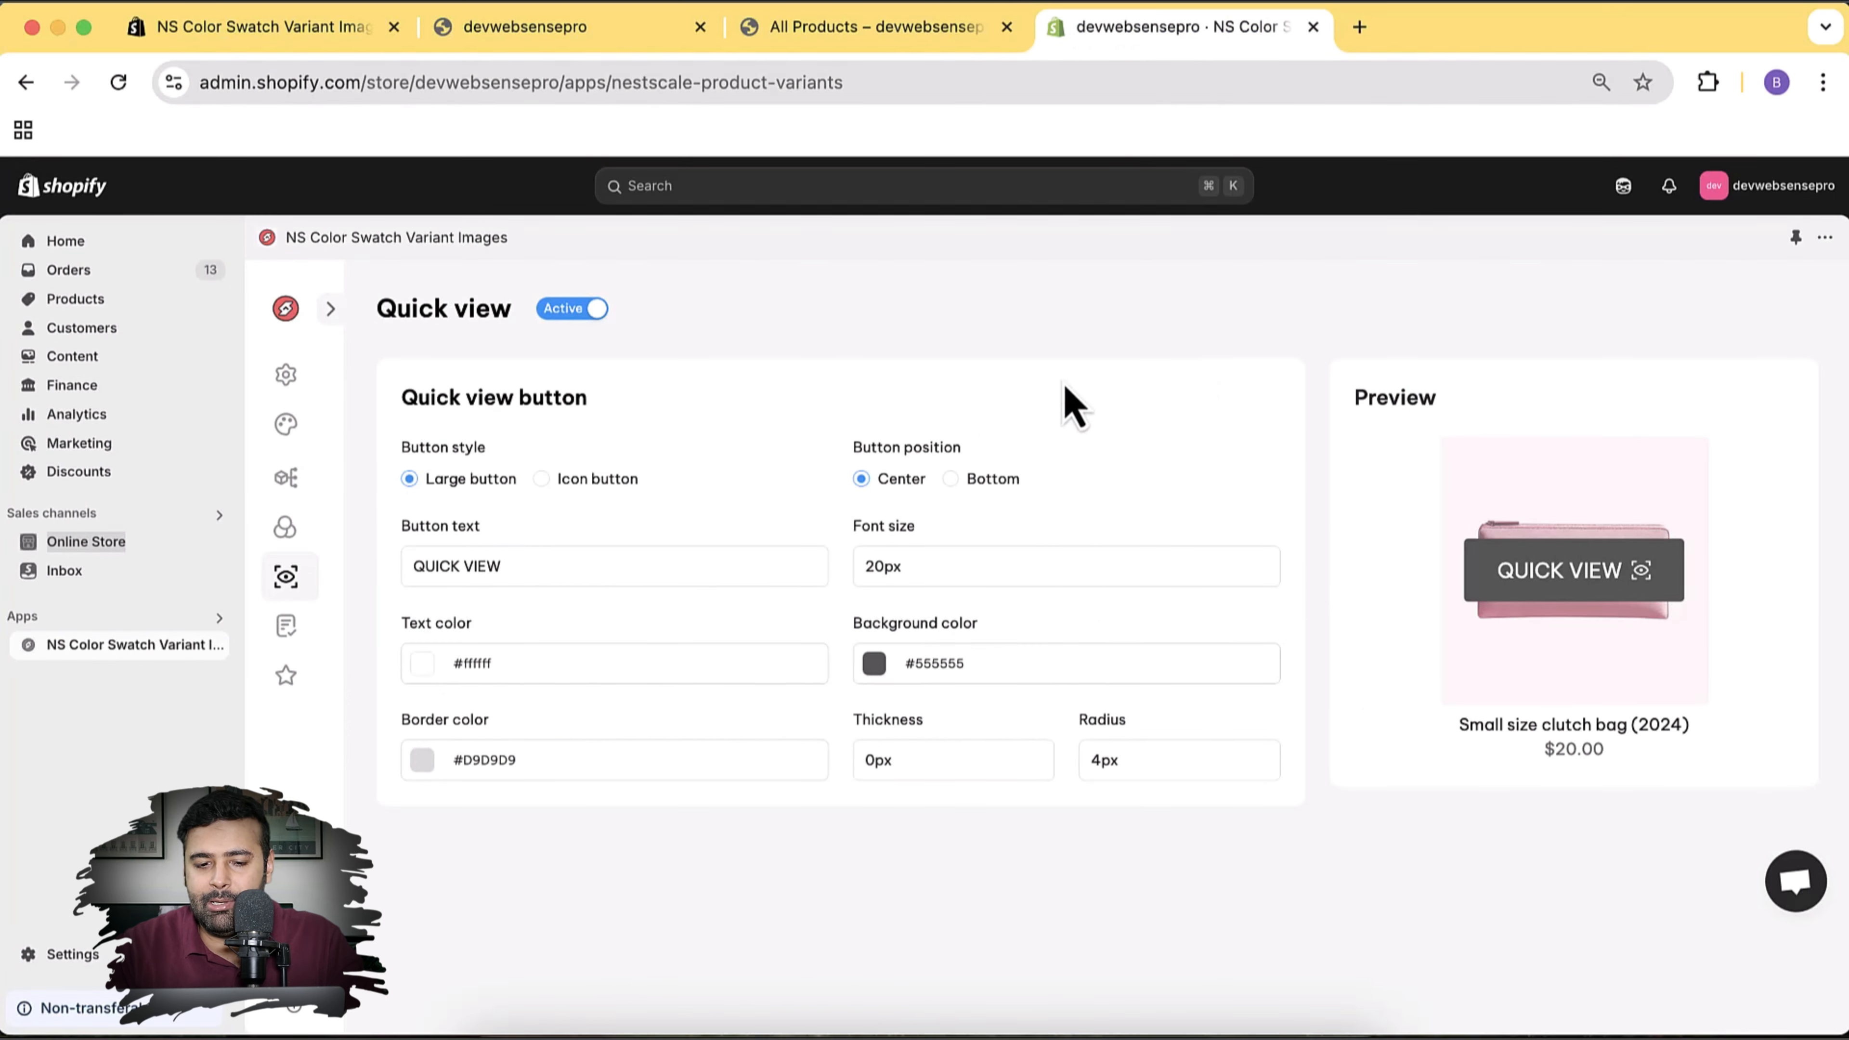
{"action": "left_click", "coordinate": [580, 318]}
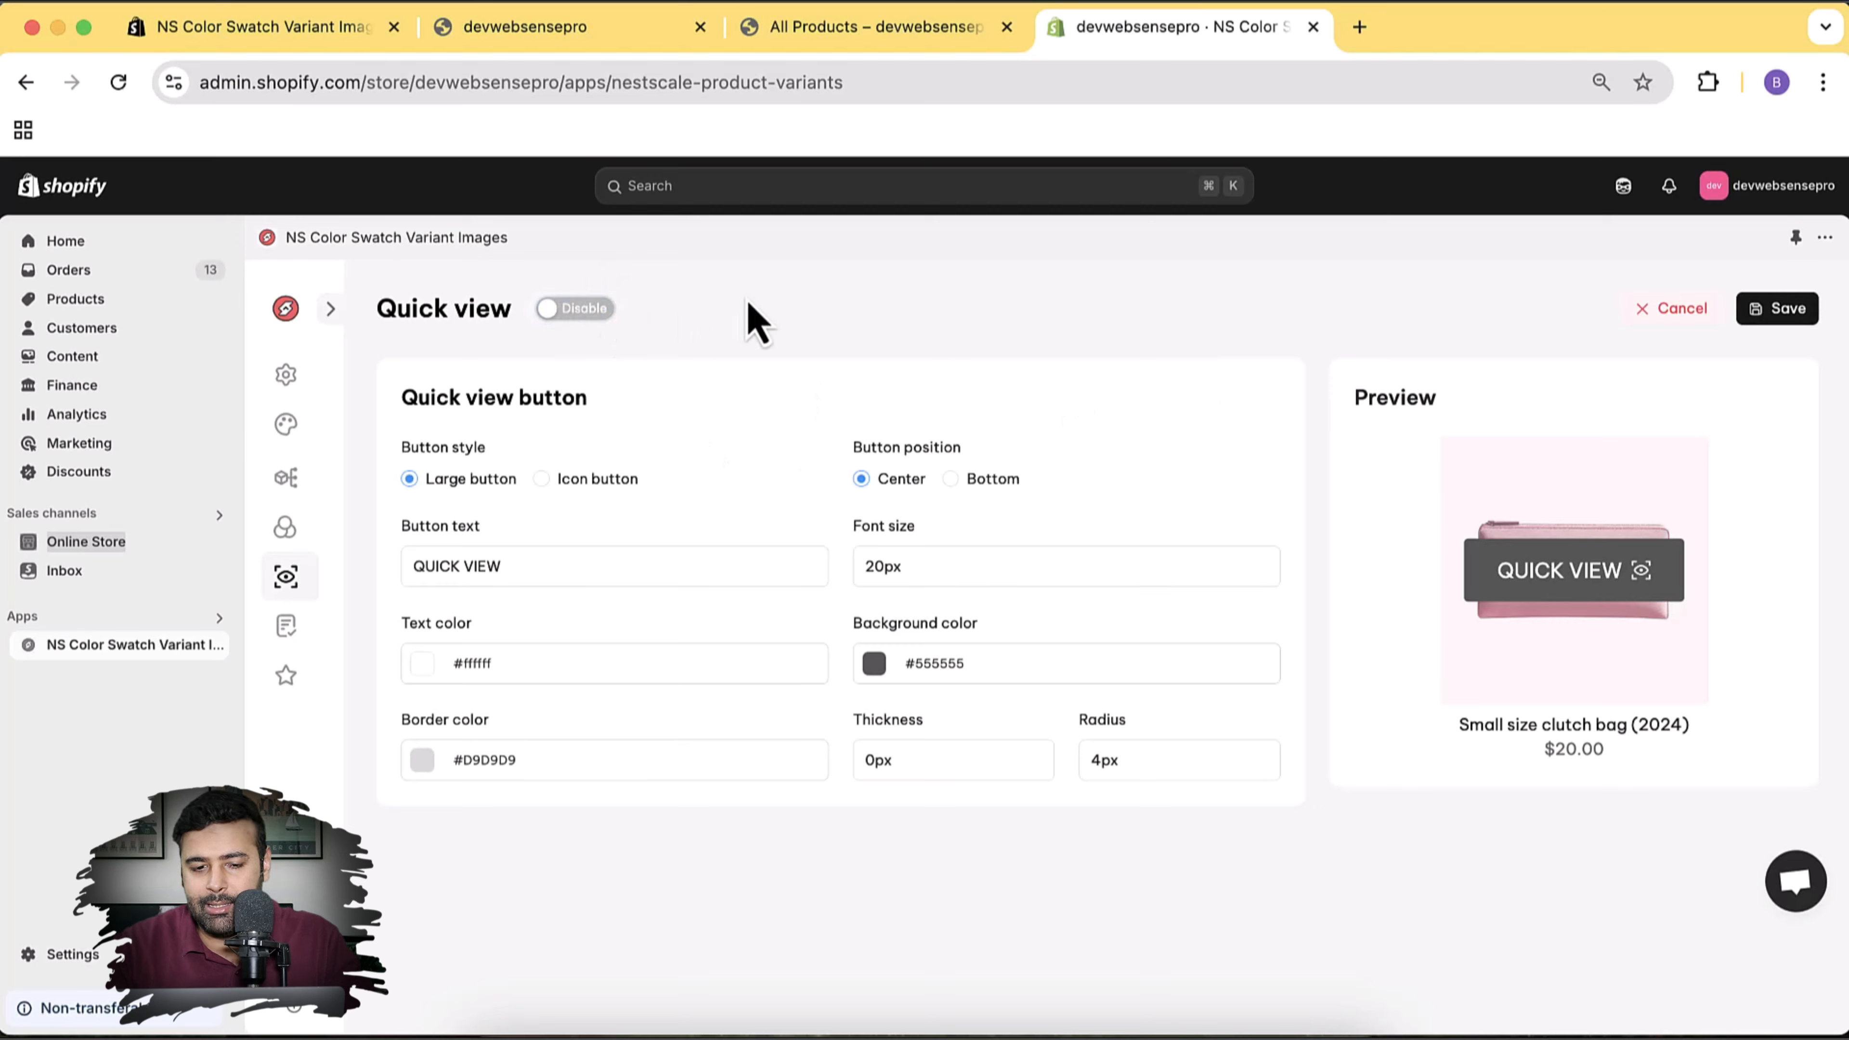